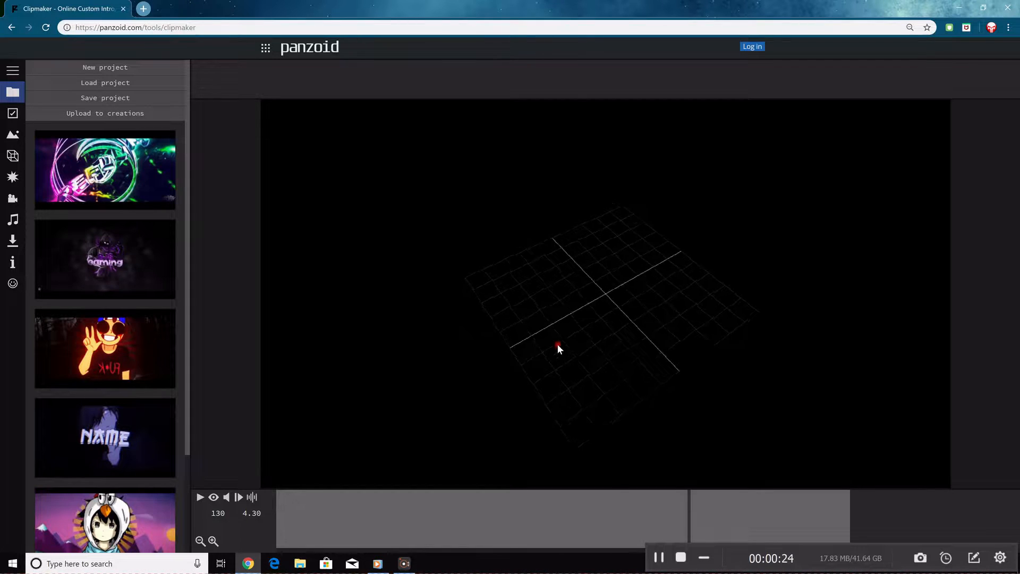
pyautogui.moveTo(583, 320); pyautogui.dragTo(634, 336)
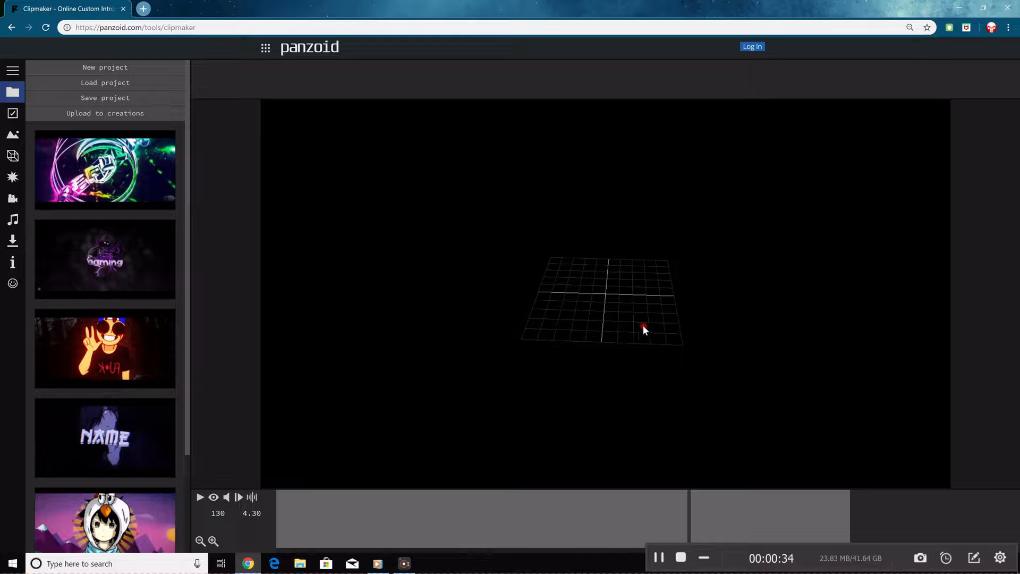
pyautogui.moveTo(376, 307); pyautogui.dragTo(514, 331)
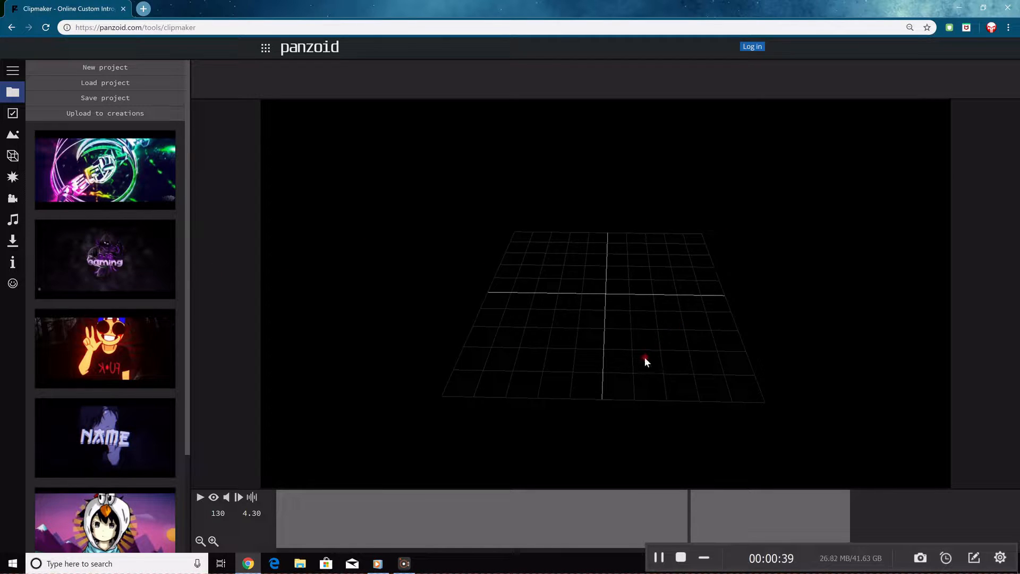
pyautogui.moveTo(682, 326); pyautogui.dragTo(689, 264)
pyautogui.moveTo(563, 359); pyautogui.dragTo(575, 288)
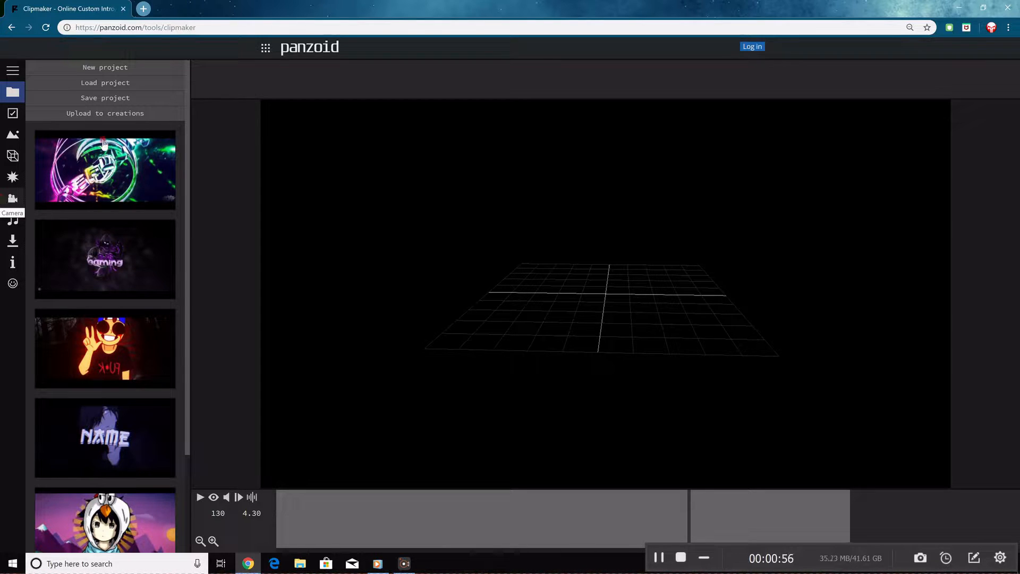
# Leave the current project, browse the latest Panzoid discussions and return to the site's home page.
pyautogui.click(331, 49)
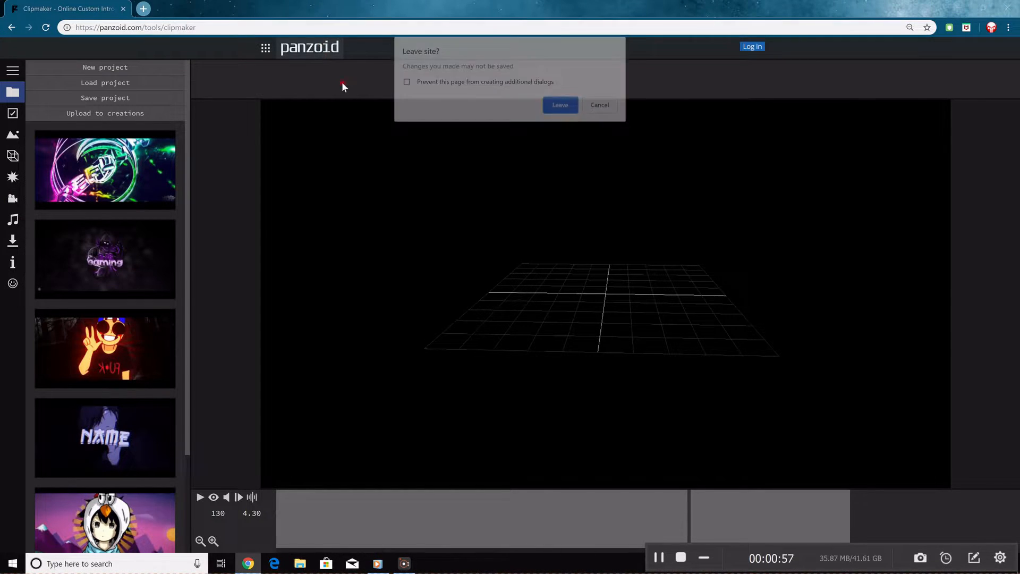
pyautogui.click(563, 105)
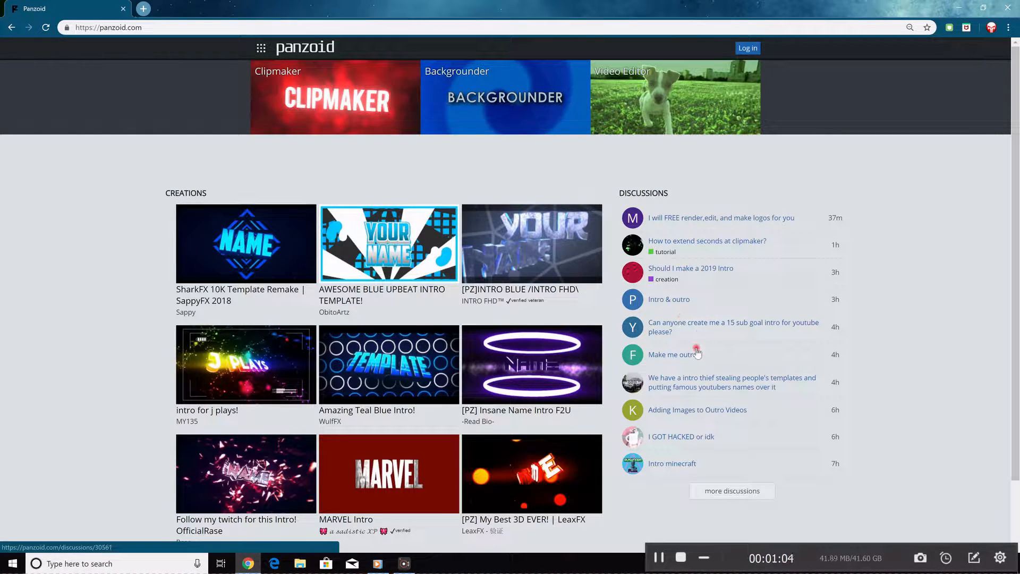
pyautogui.click(651, 186)
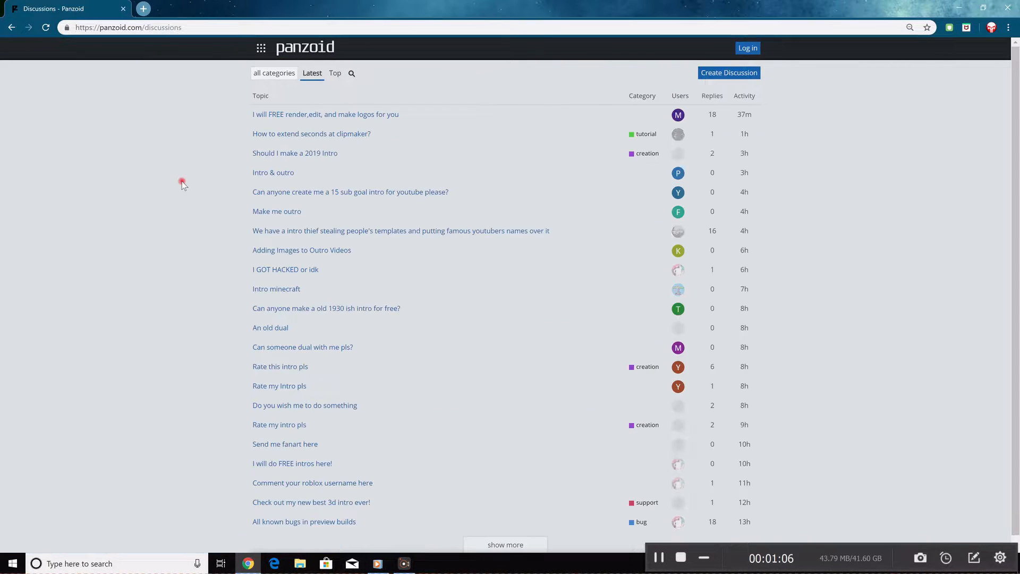
pyautogui.scroll(-3, 386, 342)
pyautogui.scroll(3, 381, 285)
pyautogui.click(305, 48)
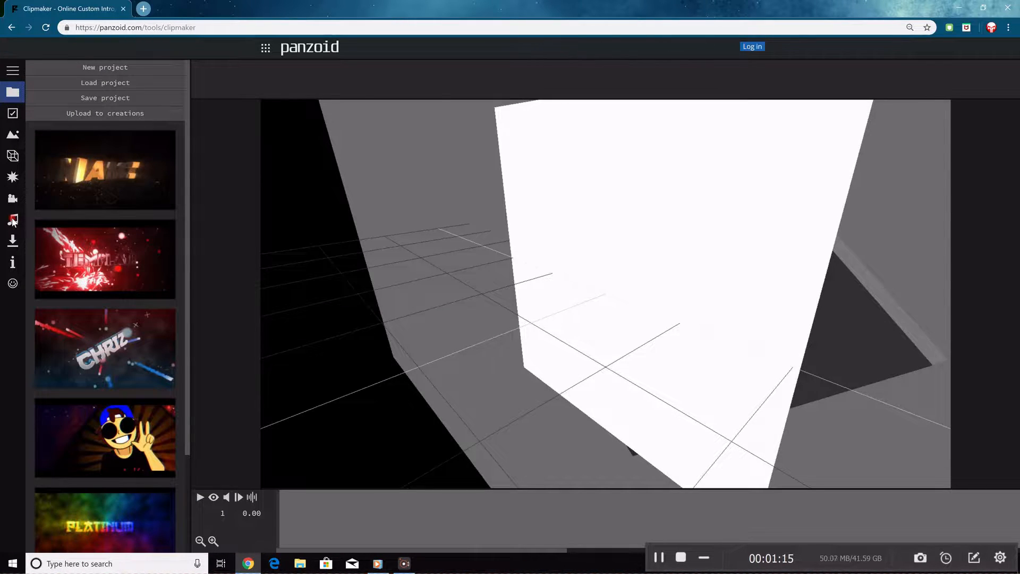
# Check the loaded template's audio track settings and start a new project.
pyautogui.click(13, 220)
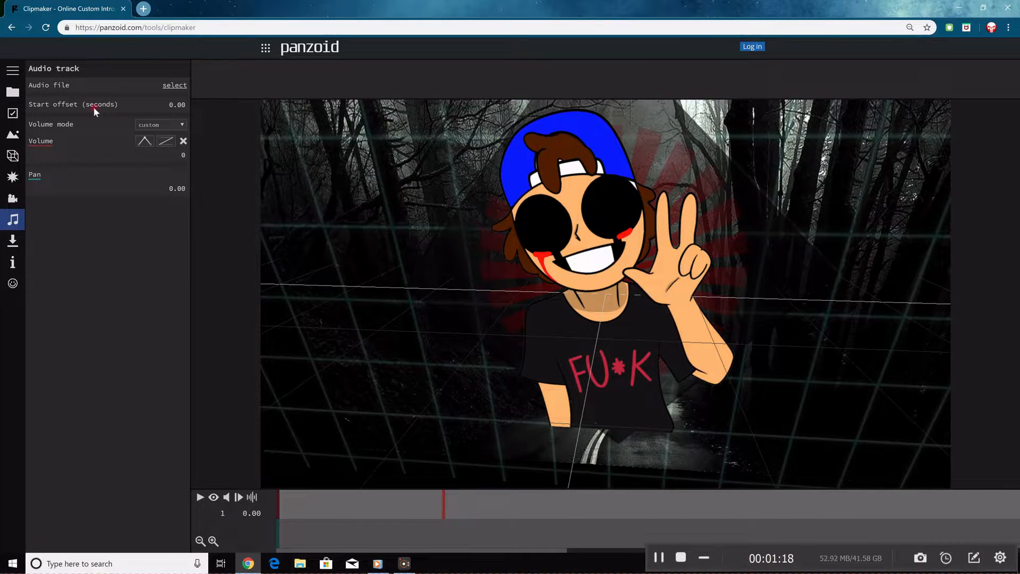
pyautogui.click(15, 71)
pyautogui.click(96, 91)
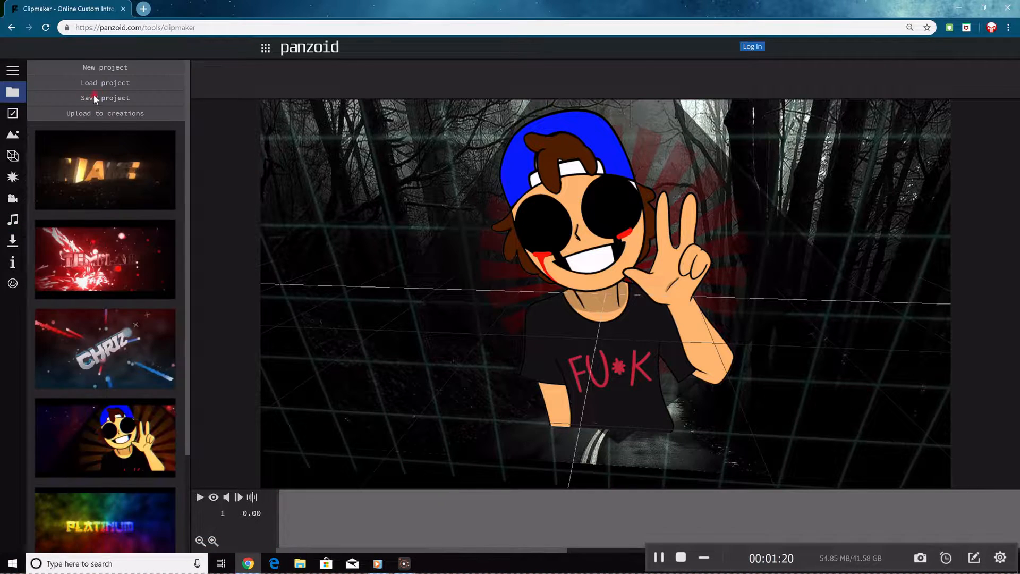
pyautogui.click(103, 69)
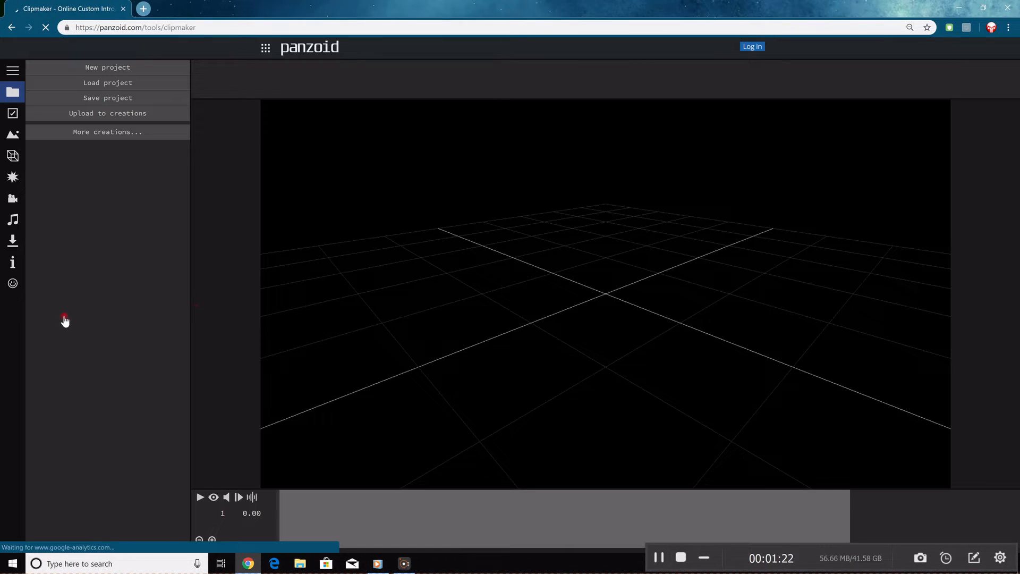
# Preview the NAME template with the orange sun backdrop and start a new blank project.
pyautogui.click(101, 278)
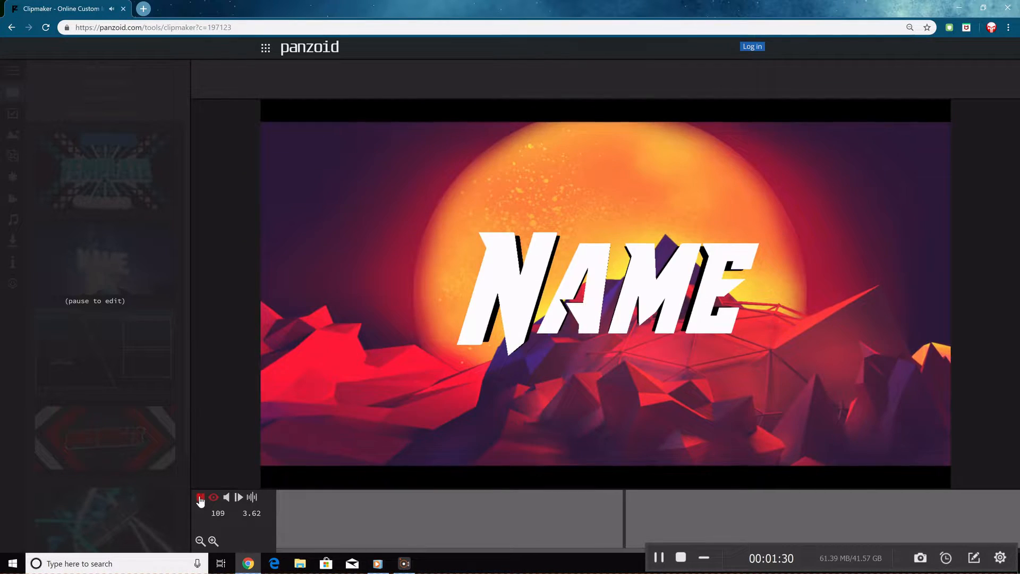
pyautogui.click(200, 498)
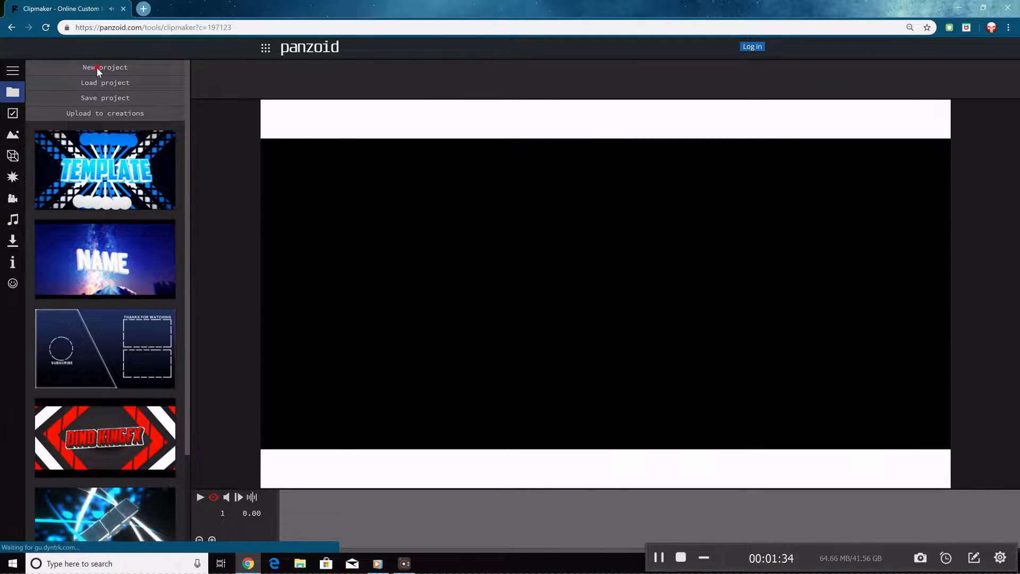
pyautogui.click(98, 85)
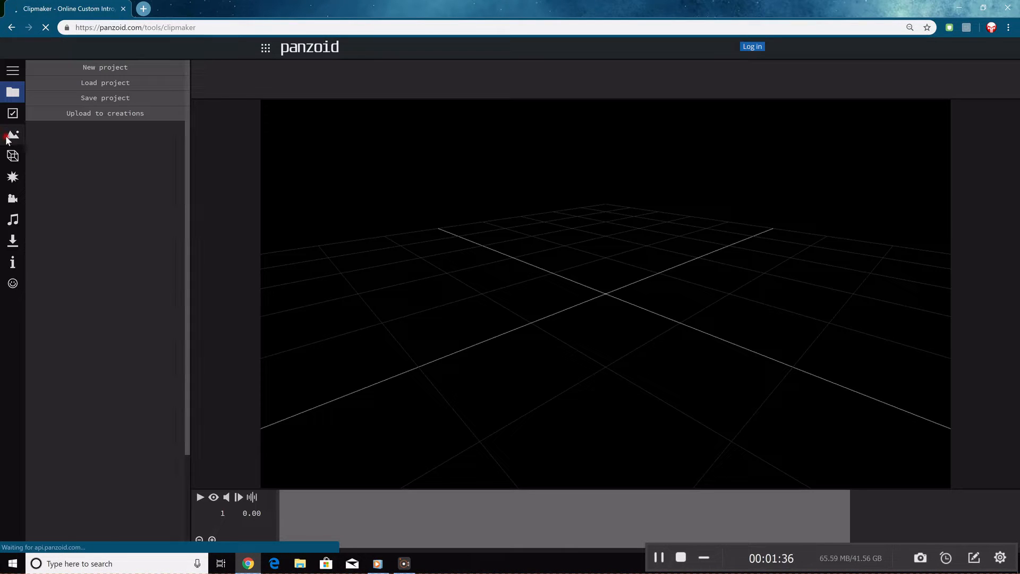
# Load an Alan Walker song from the NCS music folder as the project's audio file.
pyautogui.click(9, 221)
pyautogui.click(165, 89)
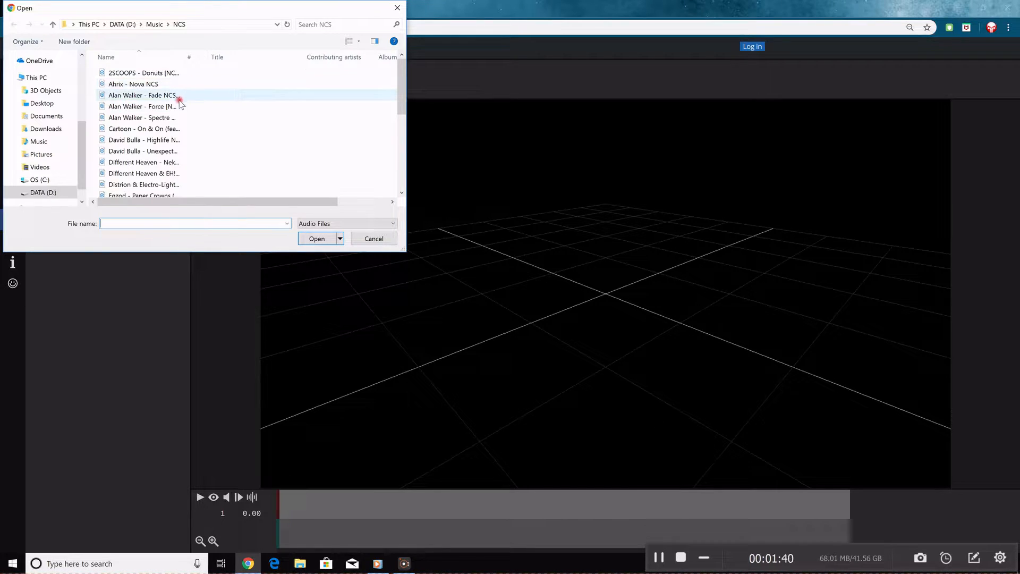
pyautogui.click(187, 106)
pyautogui.click(303, 235)
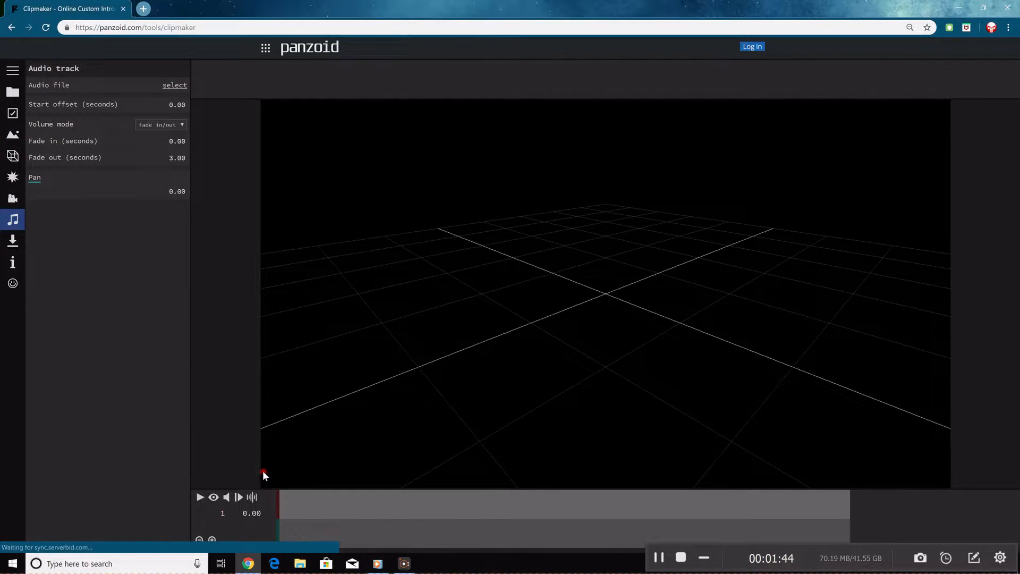
# Preview the loaded song from its beginning and set the audio start offset to 52 seconds.
pyautogui.click(201, 498)
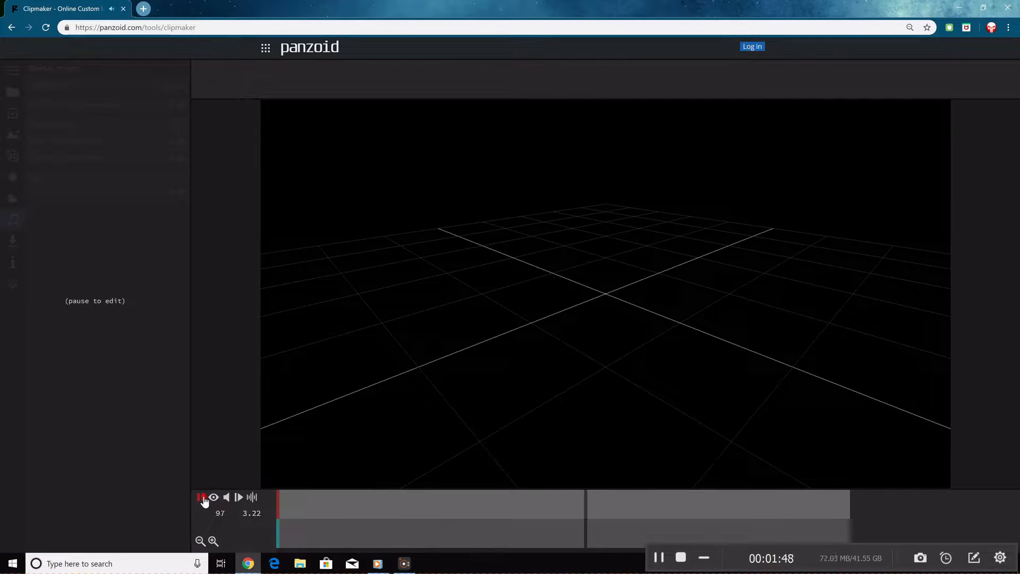
pyautogui.click(202, 498)
pyautogui.moveTo(231, 522); pyautogui.dragTo(216, 515)
pyautogui.click(199, 498)
pyautogui.moveTo(390, 527); pyautogui.dragTo(239, 513)
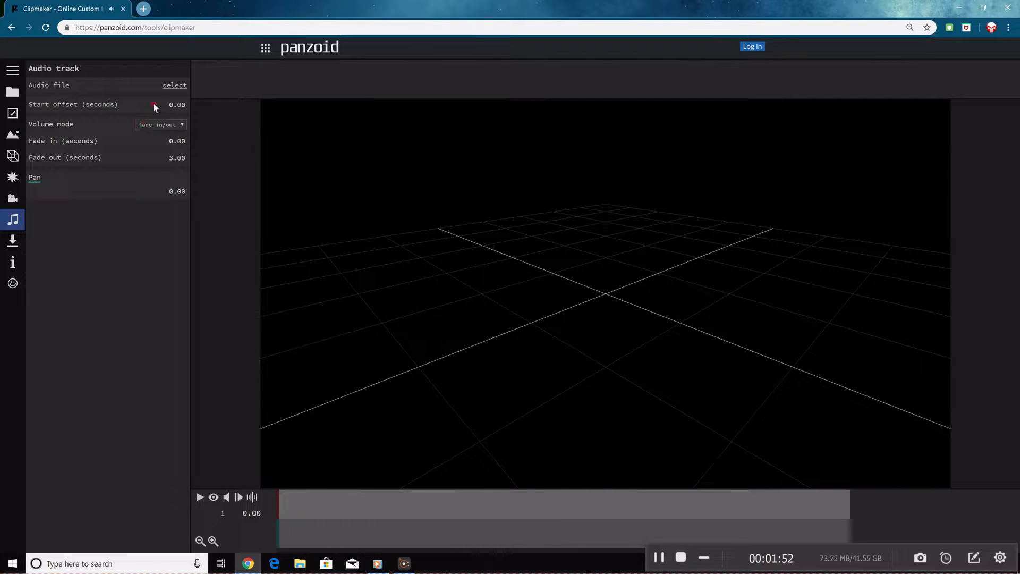
pyautogui.click(176, 105)
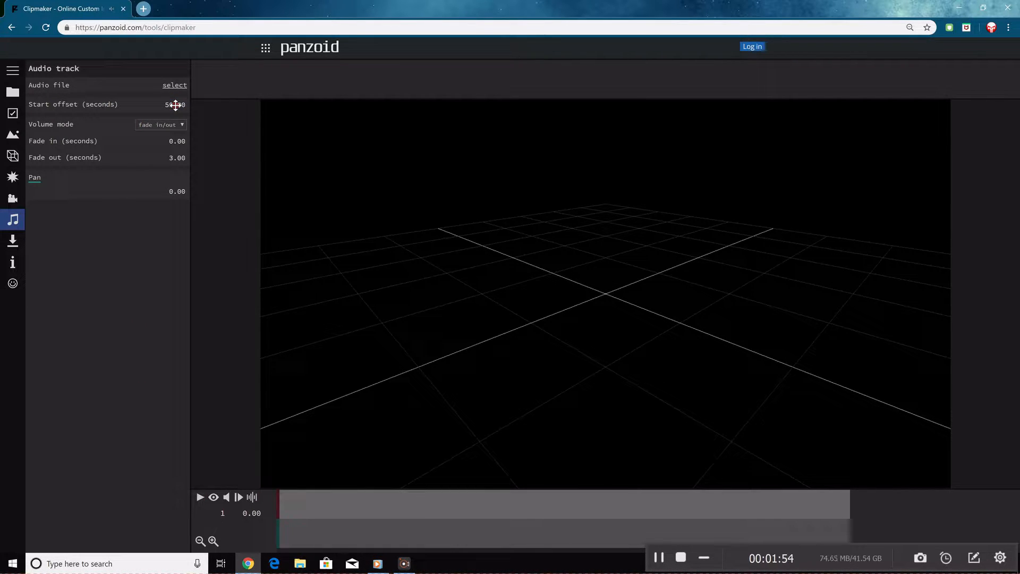
# Set the project length to 10 seconds and play the timeline to listen to the audio section.
pyautogui.click(21, 107)
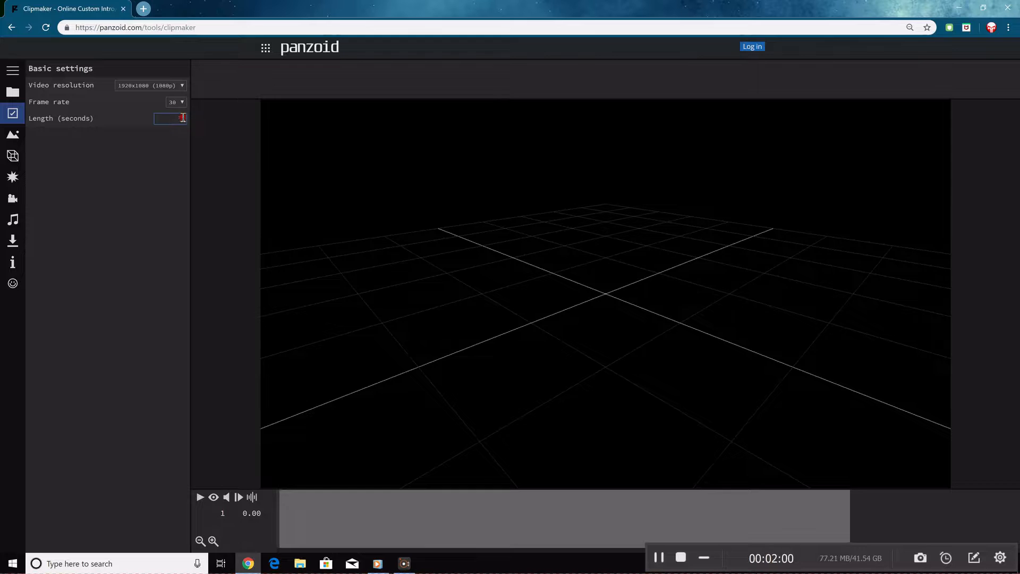
pyautogui.click(165, 327)
pyautogui.click(199, 496)
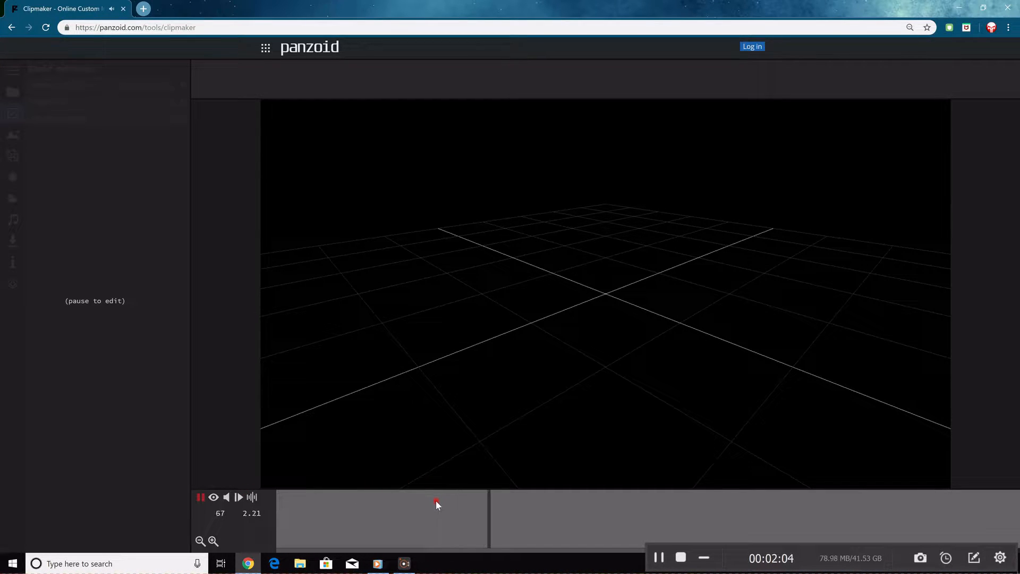
pyautogui.click(201, 497)
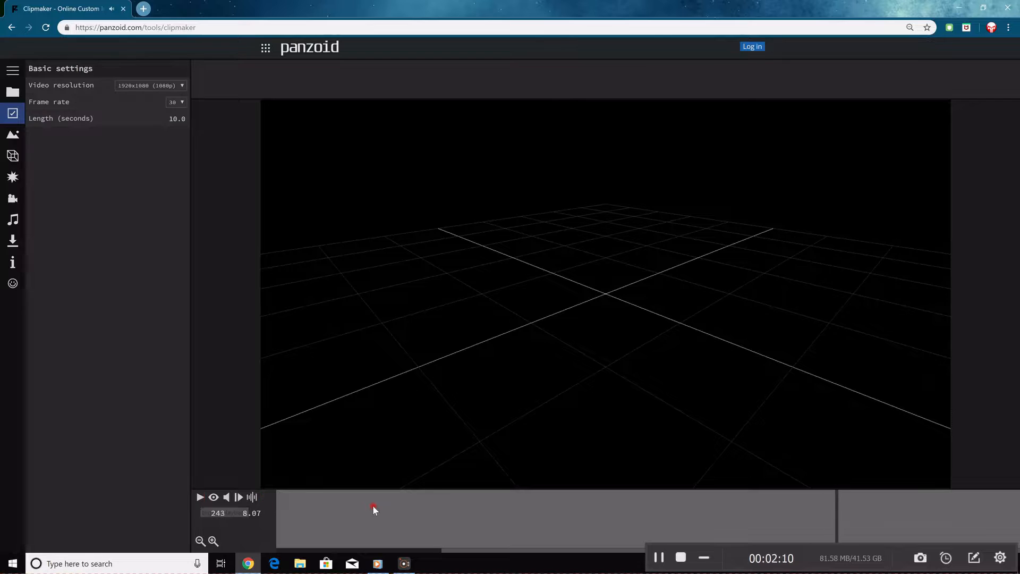
pyautogui.click(198, 498)
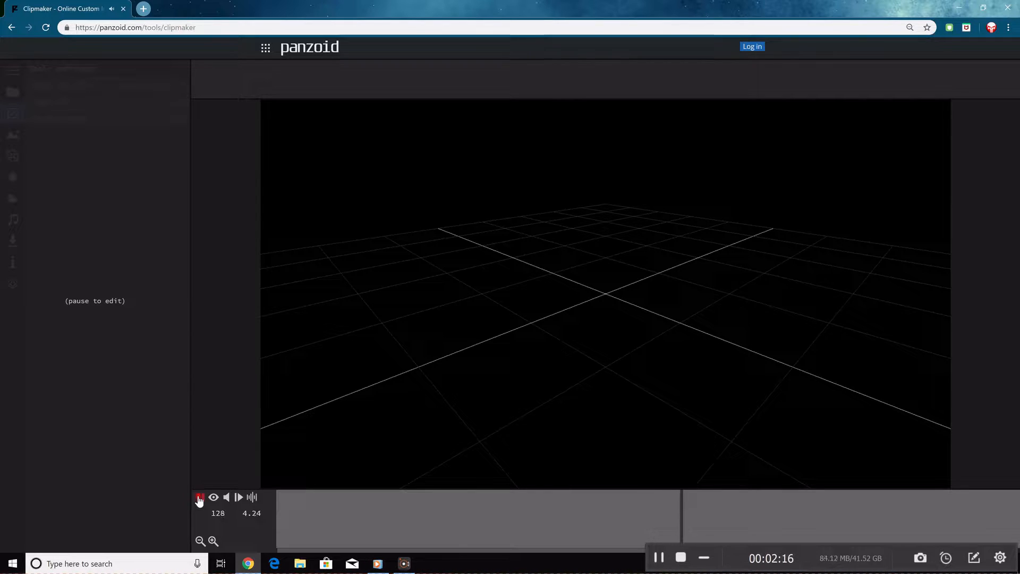
pyautogui.click(296, 505)
pyautogui.moveTo(296, 505); pyautogui.dragTo(65, 400)
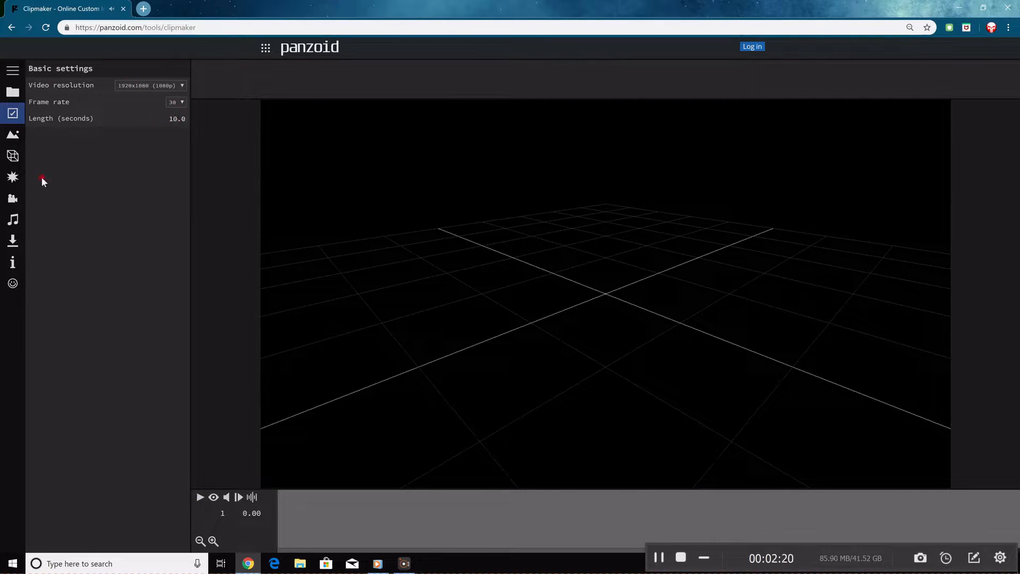
# Listen to the start of the clip, set the audio start offset to 52.50 seconds and play it again.
pyautogui.click(13, 221)
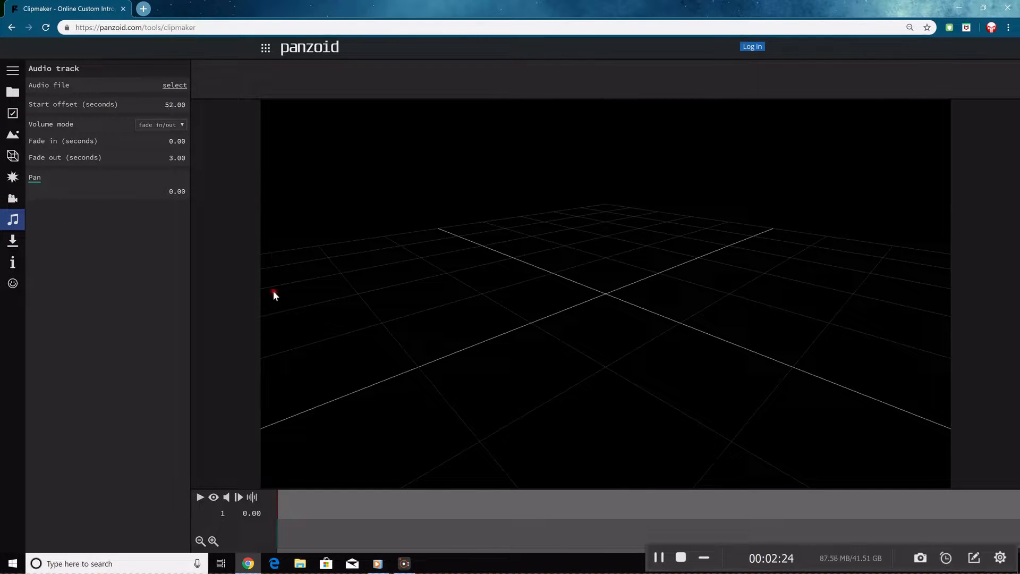
pyautogui.press('space')
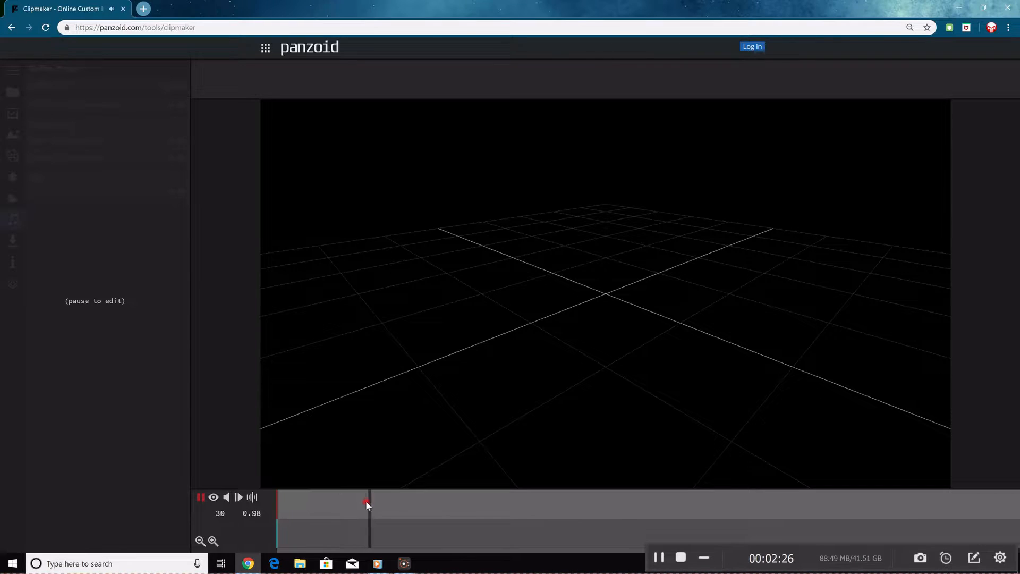
pyautogui.press('space')
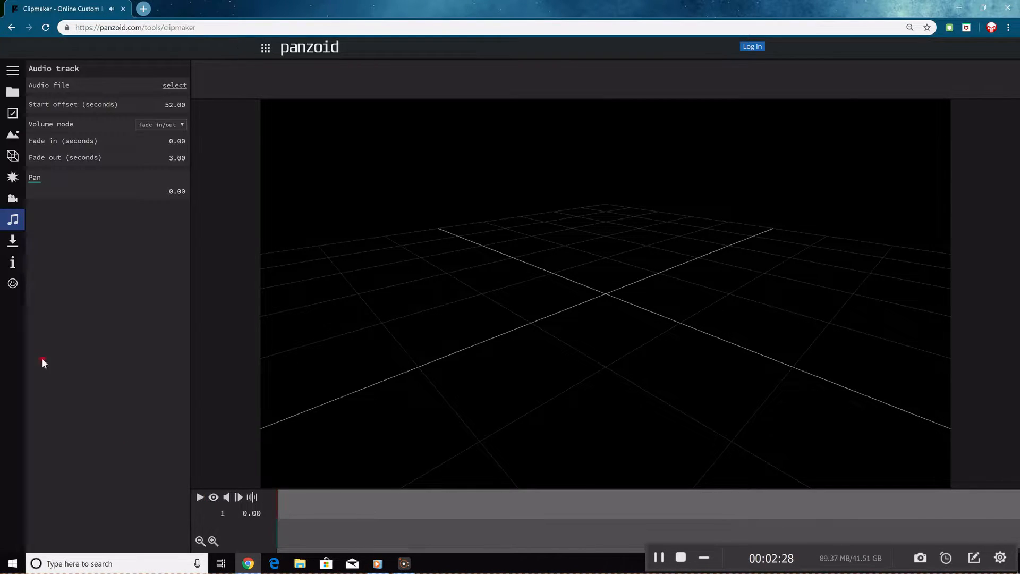
pyautogui.click(172, 103)
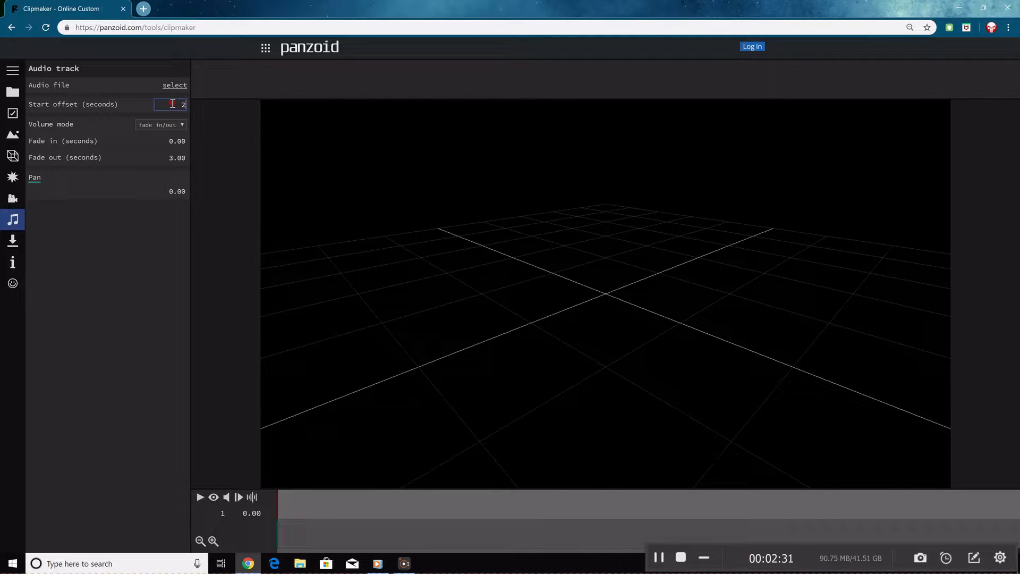
pyautogui.press('space')
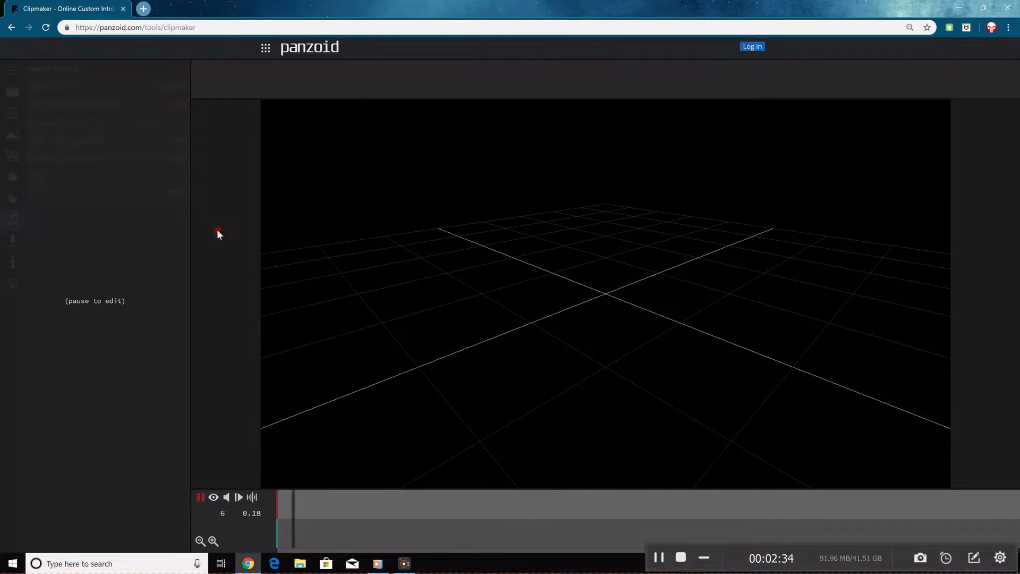
pyautogui.press('space')
pyautogui.press('space')
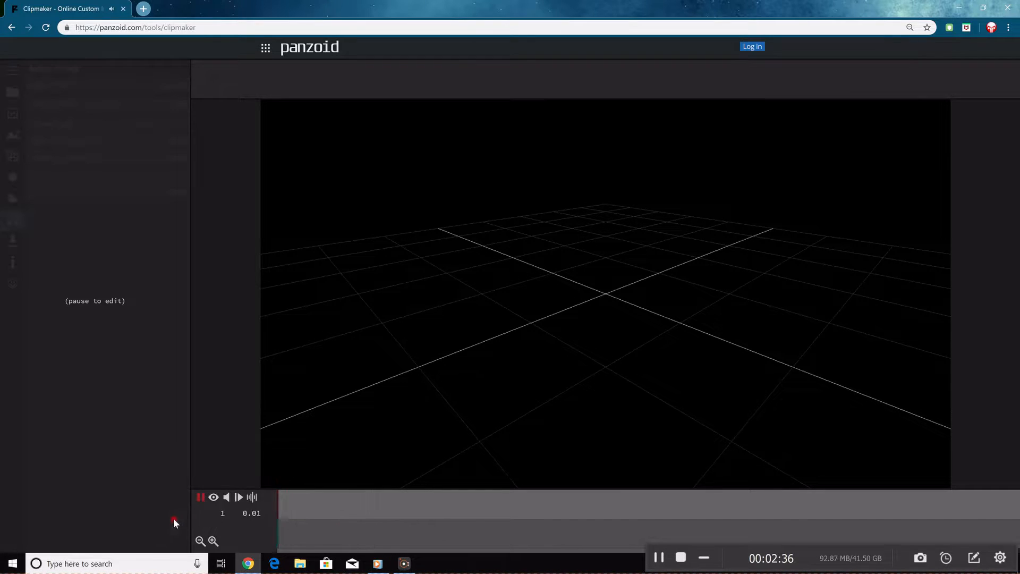
pyautogui.press('space')
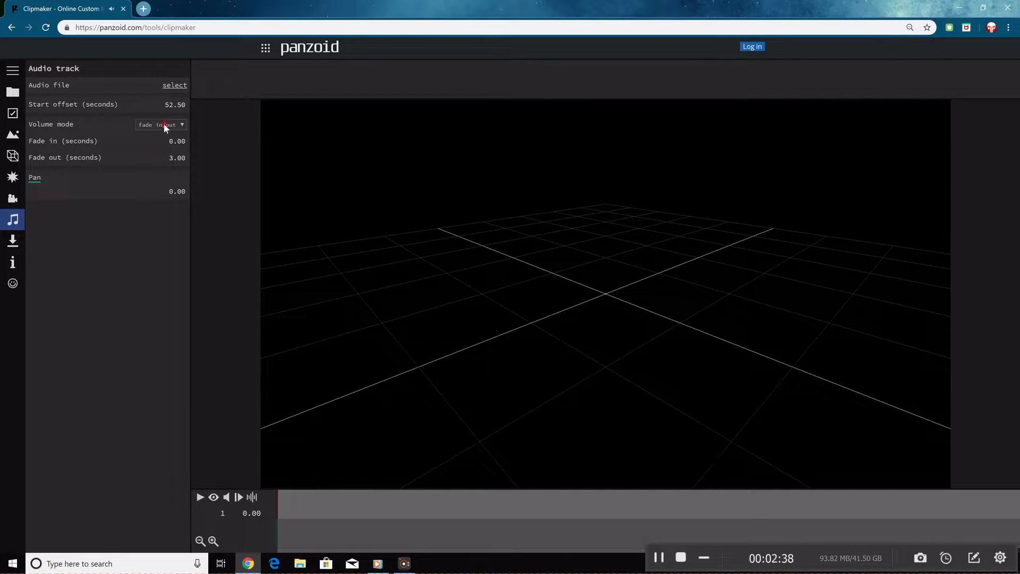
# Set the audio start offset to 53 seconds and preview the clip's beginning.
pyautogui.click(172, 108)
pyautogui.press('space')
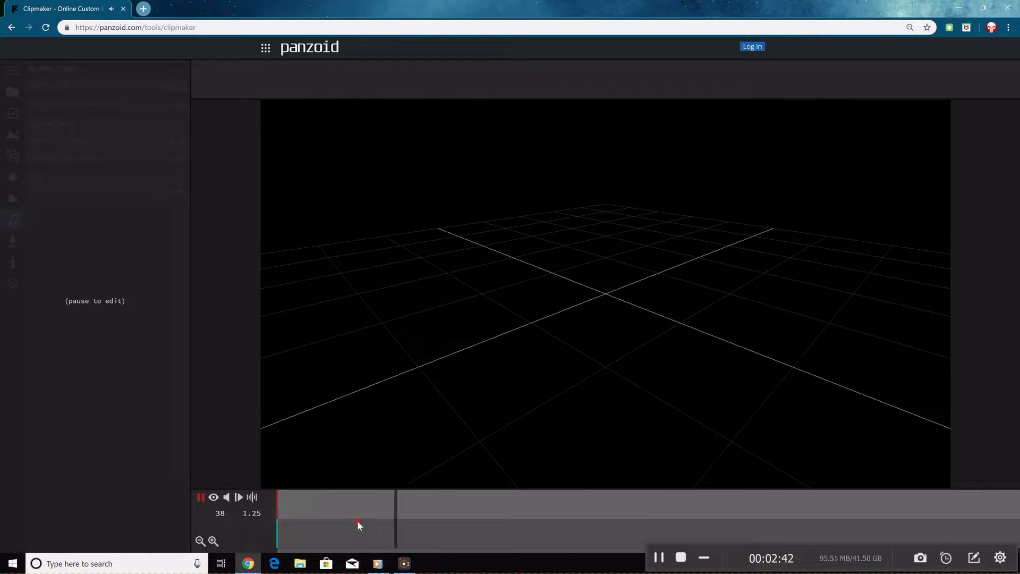
pyautogui.press('space')
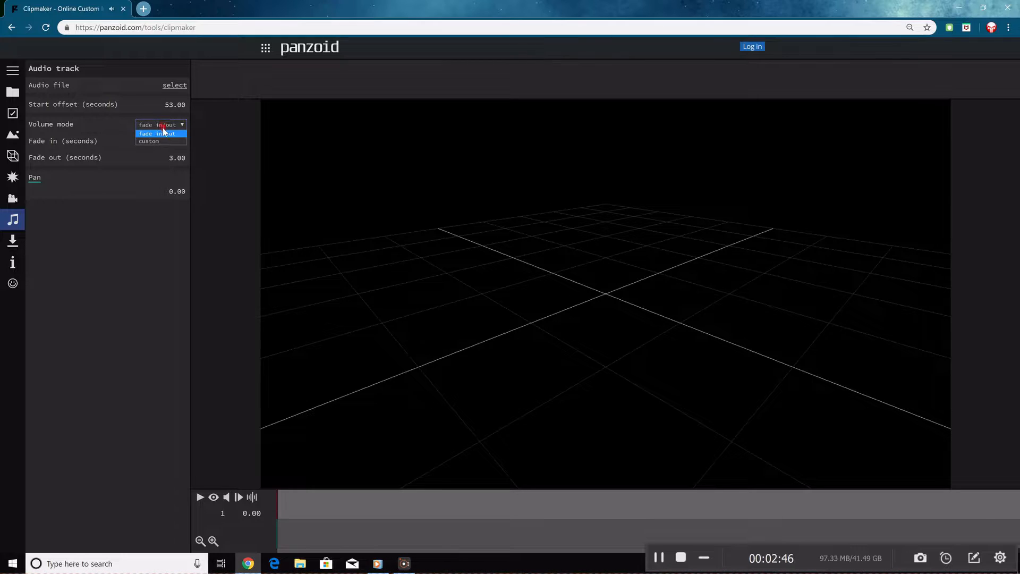
# Switch the audio volume mode to custom and set the volume at the clip's start to 0.
pyautogui.click(164, 142)
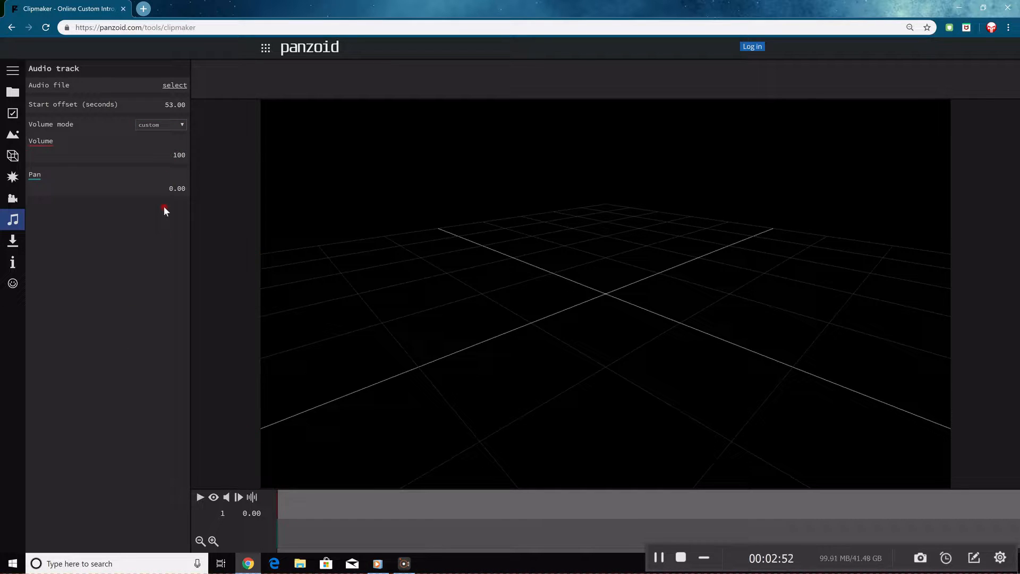
pyautogui.click(165, 157)
pyautogui.write('0')
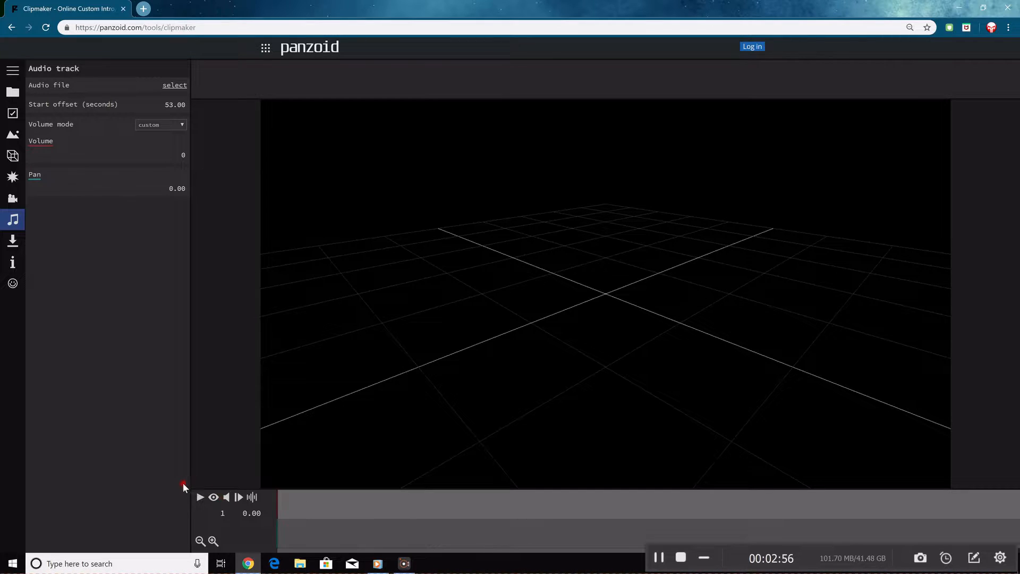
# Display the audio waveform, add a volume keyframe of 100 at 1.73 seconds and play the clip's beginning.
pyautogui.click(252, 497)
pyautogui.moveTo(317, 514); pyautogui.dragTo(457, 514)
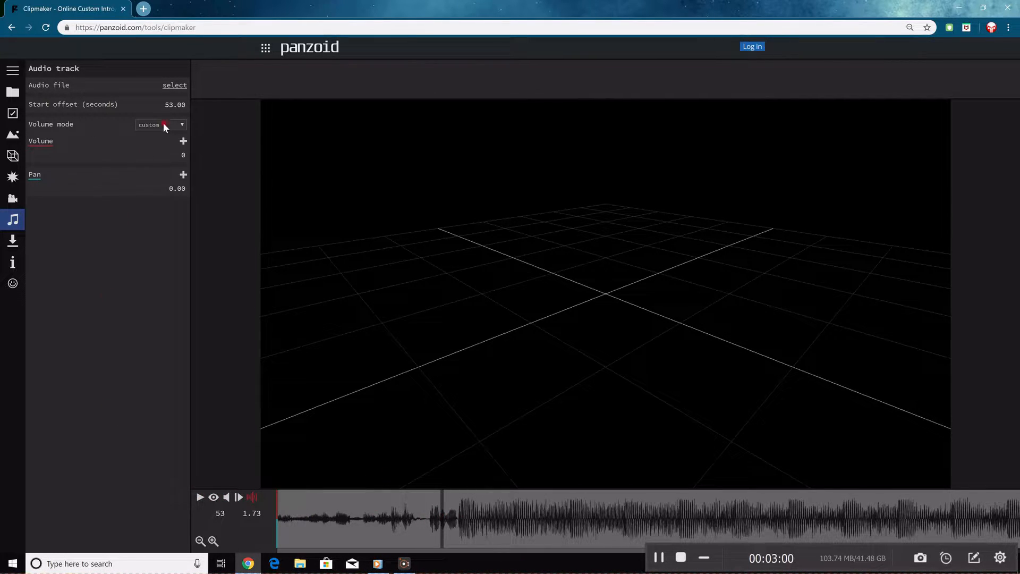
pyautogui.click(183, 143)
pyautogui.click(183, 154)
pyautogui.moveTo(437, 494); pyautogui.dragTo(134, 527)
pyautogui.press('space')
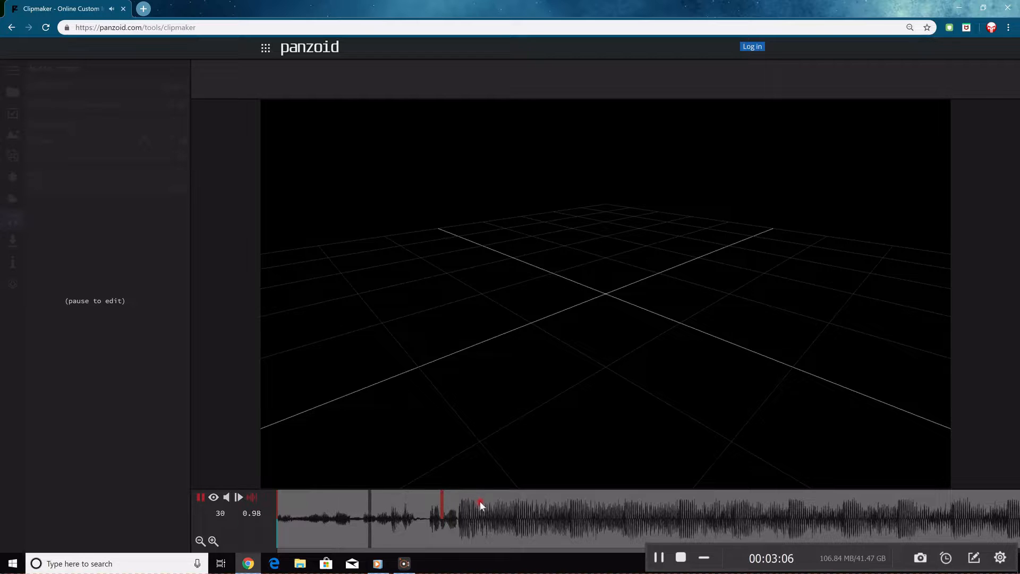
pyautogui.press('space')
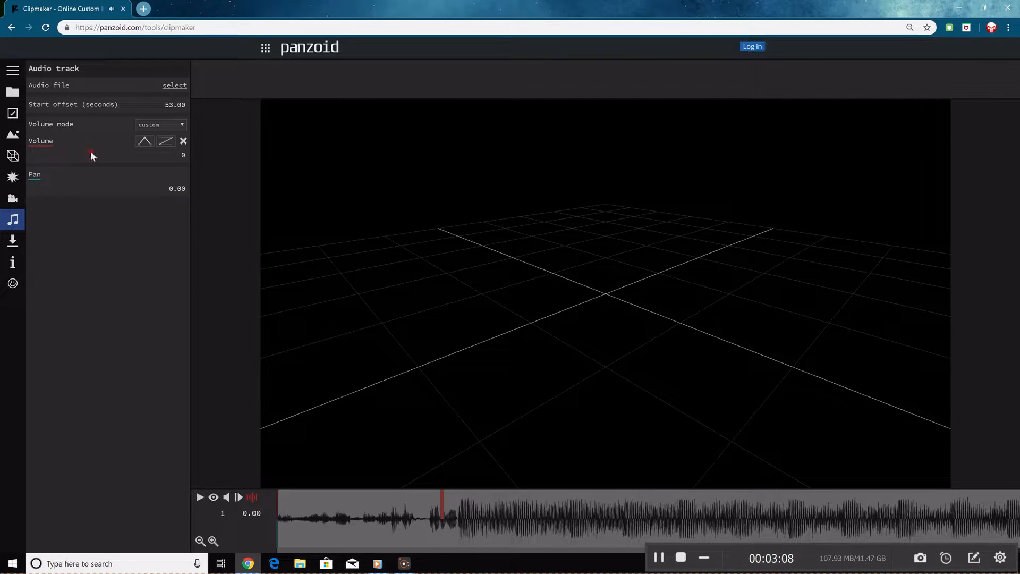
# Set the easing of the starting volume keyframe to quadratic out and preview the fade-in.
pyautogui.click(166, 141)
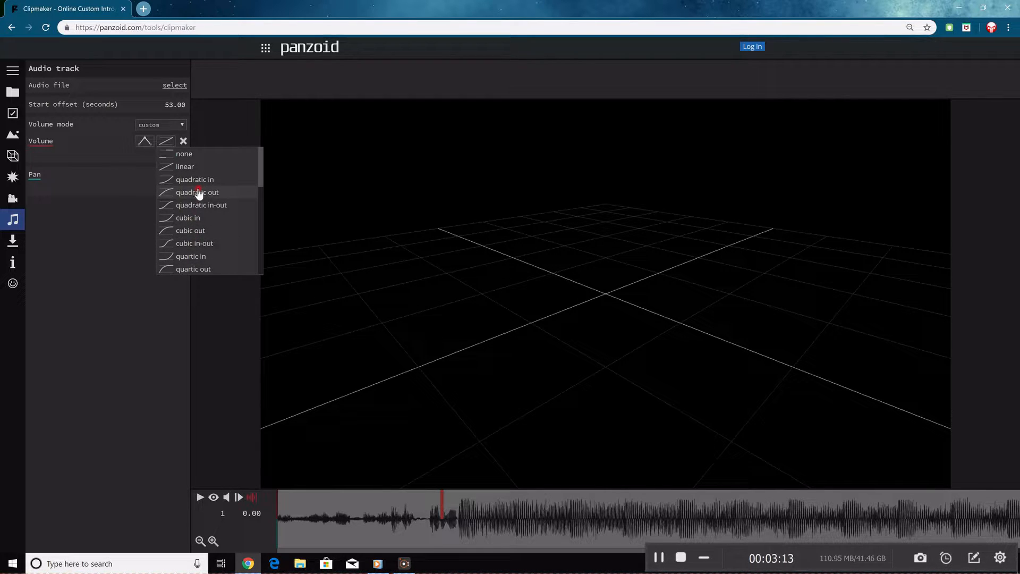
pyautogui.click(198, 193)
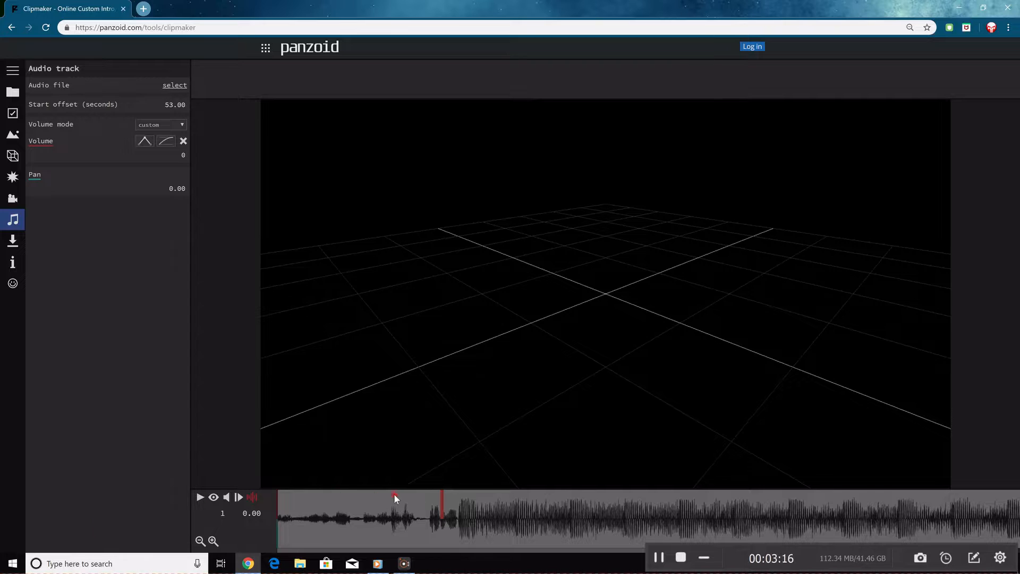
pyautogui.press('space')
pyautogui.click(202, 497)
pyautogui.click(202, 498)
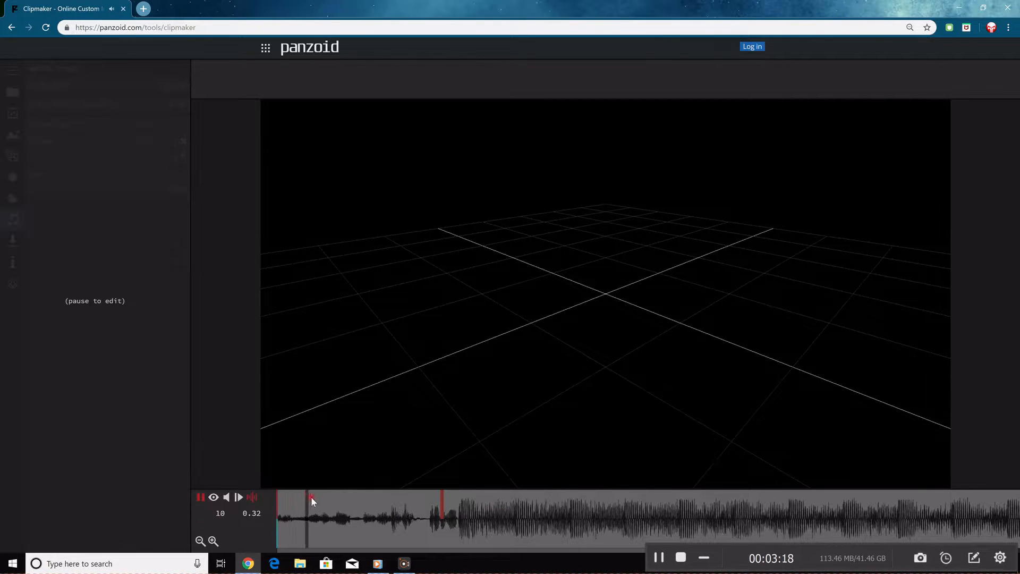
pyautogui.press('space')
pyautogui.press('space')
pyautogui.press('space')
# Change the starting volume keyframe's curve shape from pointed to smooth and preview the fade-in.
pyautogui.click(160, 124)
pyautogui.click(159, 136)
pyautogui.click(166, 152)
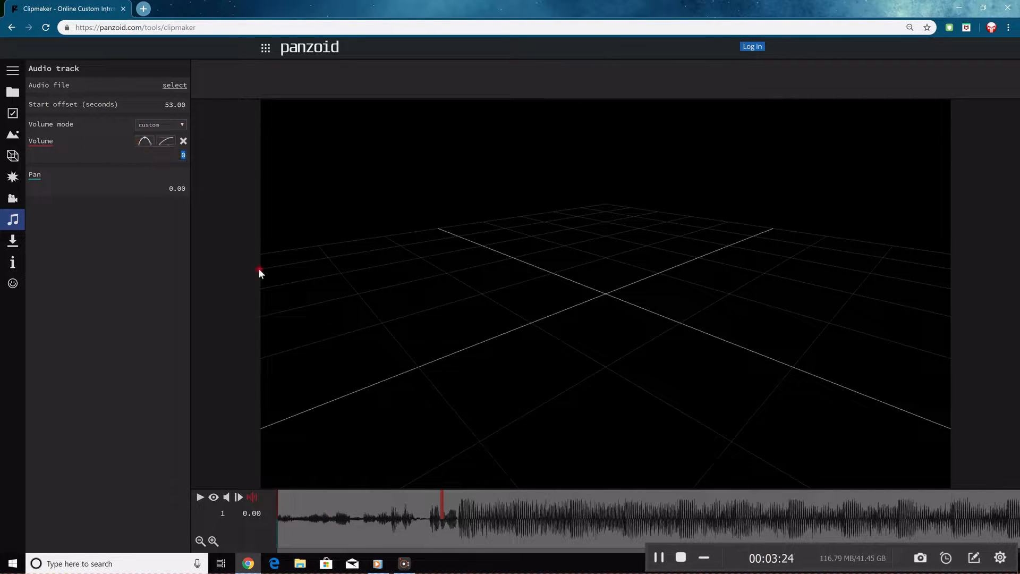
pyautogui.press('space')
pyautogui.moveTo(427, 530); pyautogui.dragTo(180, 532)
pyautogui.press('space')
# Add a volume keyframe of 30 at 0.90 seconds and play the audio from the start.
pyautogui.moveTo(400, 509); pyautogui.dragTo(364, 510)
pyautogui.click(184, 142)
pyautogui.write('30')
pyautogui.click(342, 458)
pyautogui.click(278, 504)
pyautogui.press('space')
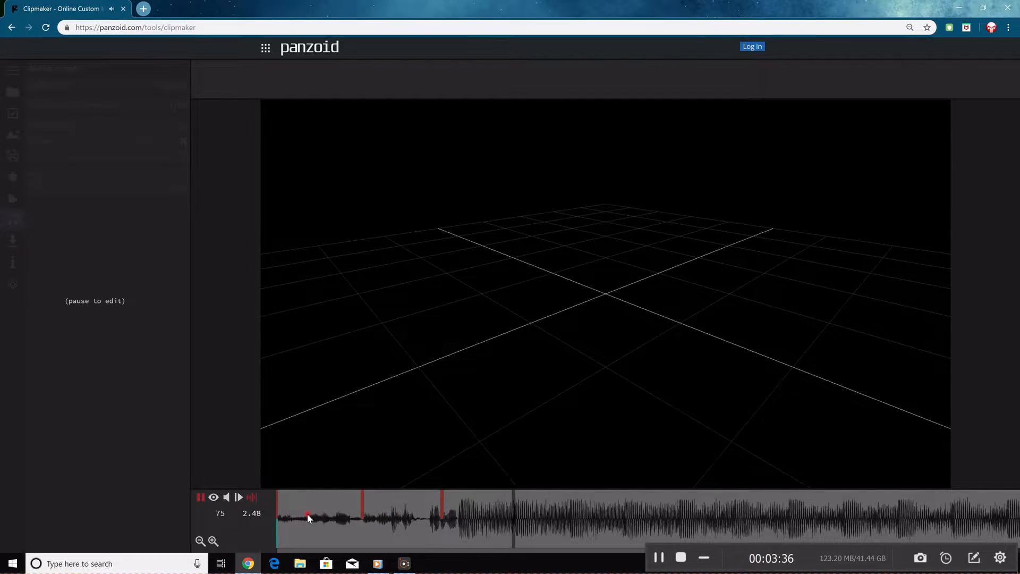
pyautogui.press('space')
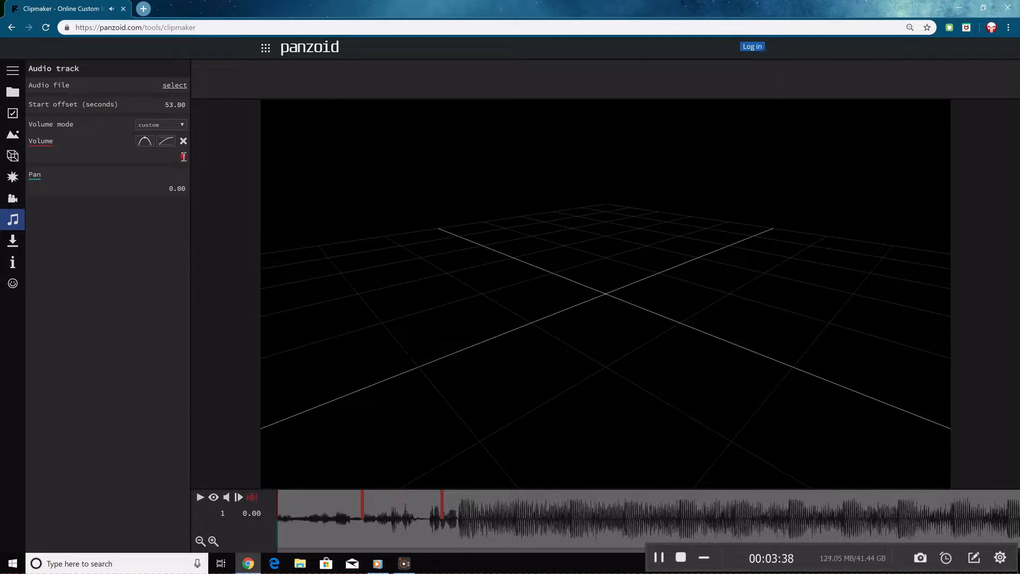
# Set the volume at the 0.90-second keyframe to 20 and listen to the fade-in.
pyautogui.moveTo(301, 509); pyautogui.dragTo(362, 510)
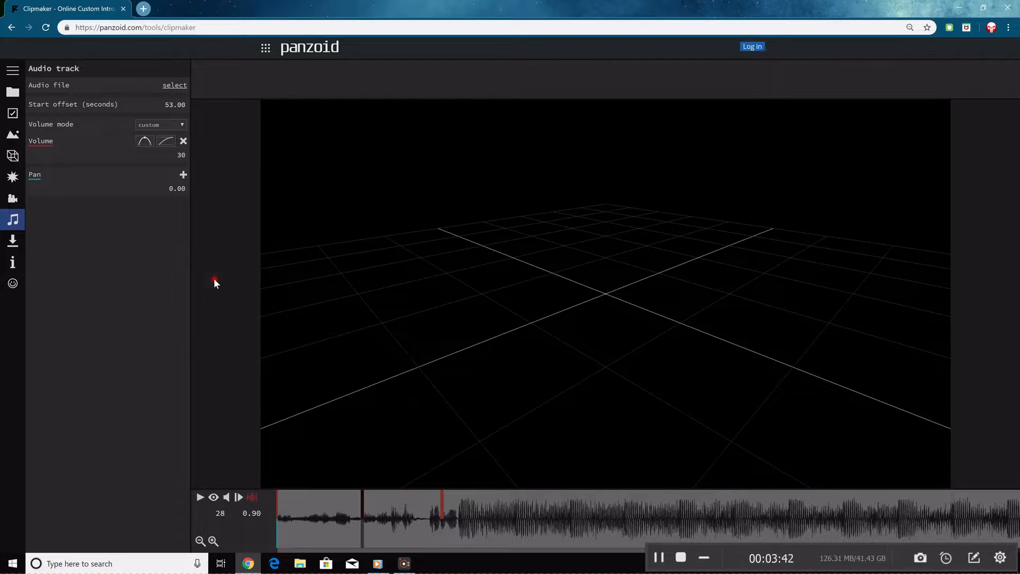
pyautogui.write('0')
pyautogui.click(317, 72)
pyautogui.press('space')
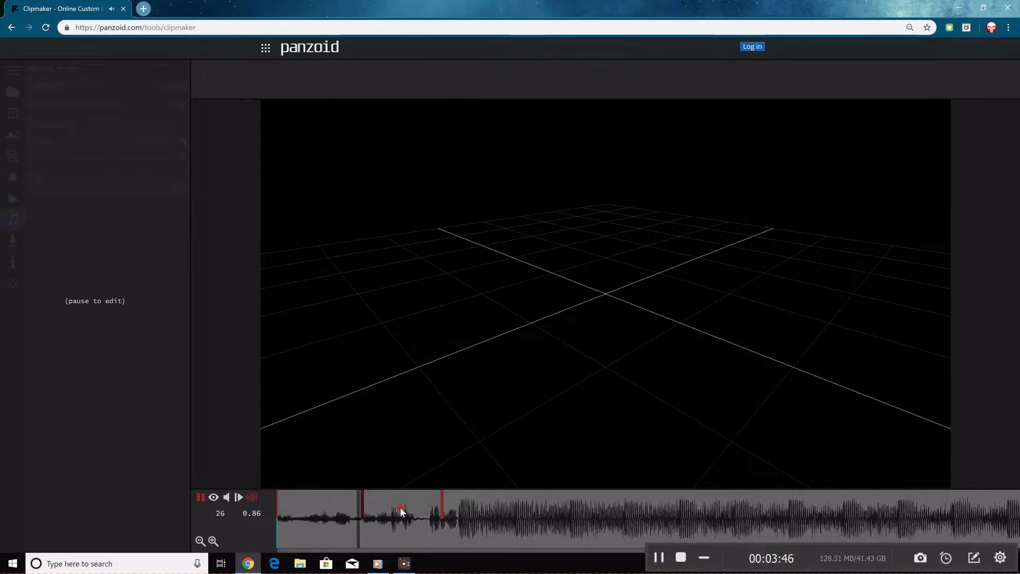
pyautogui.press('space')
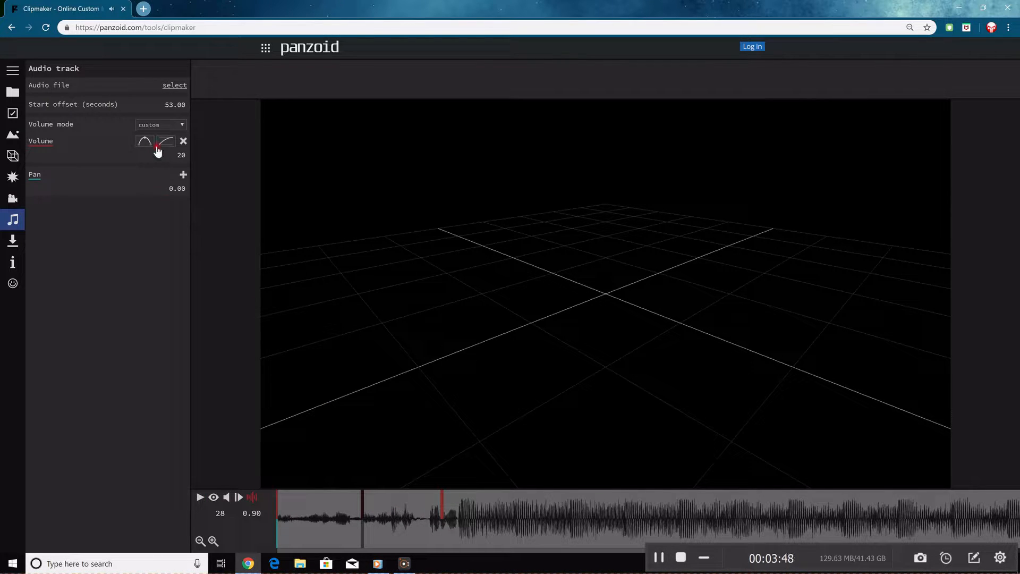
# Set the volume at the 0.90-second keyframe to 10 and play the clip.
pyautogui.click(173, 151)
pyautogui.press('Return')
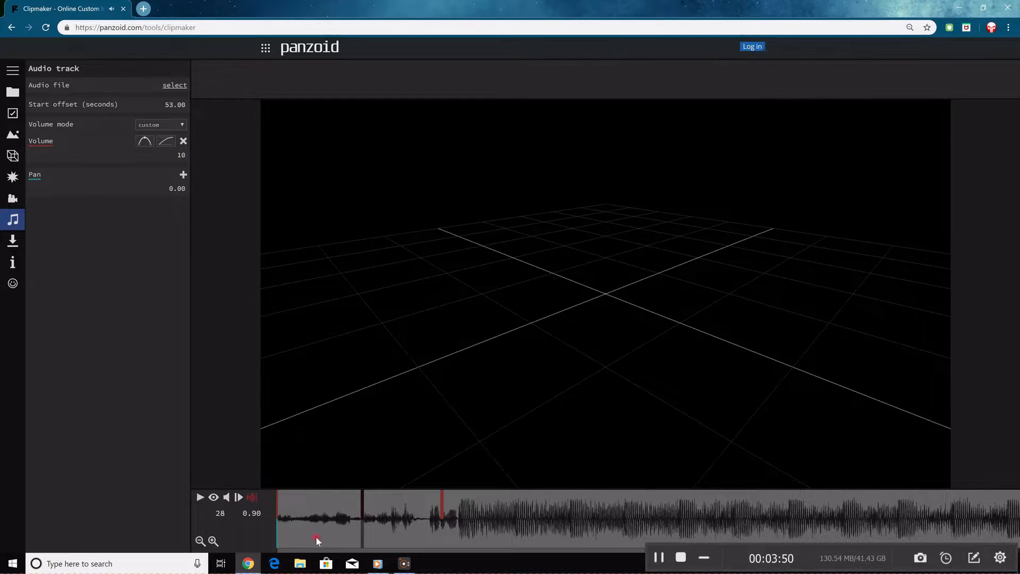
pyautogui.press('space')
pyautogui.press('space')
pyautogui.press('space')
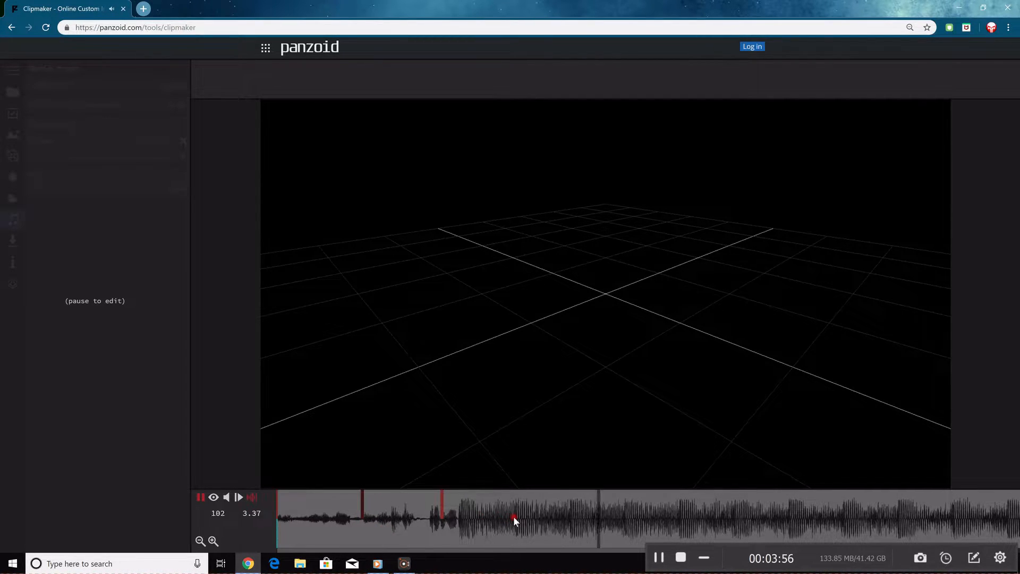
pyautogui.click(201, 498)
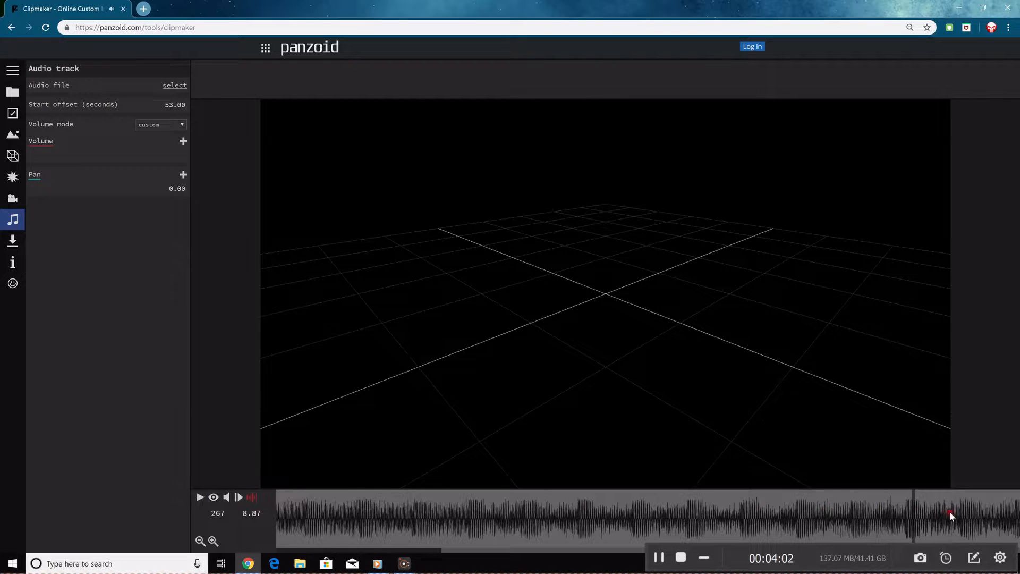
# Add volume keyframes at 8.77 and 9.93 seconds for the ending fade-out, and replay the clip's beginning.
pyautogui.click(907, 513)
pyautogui.click(183, 141)
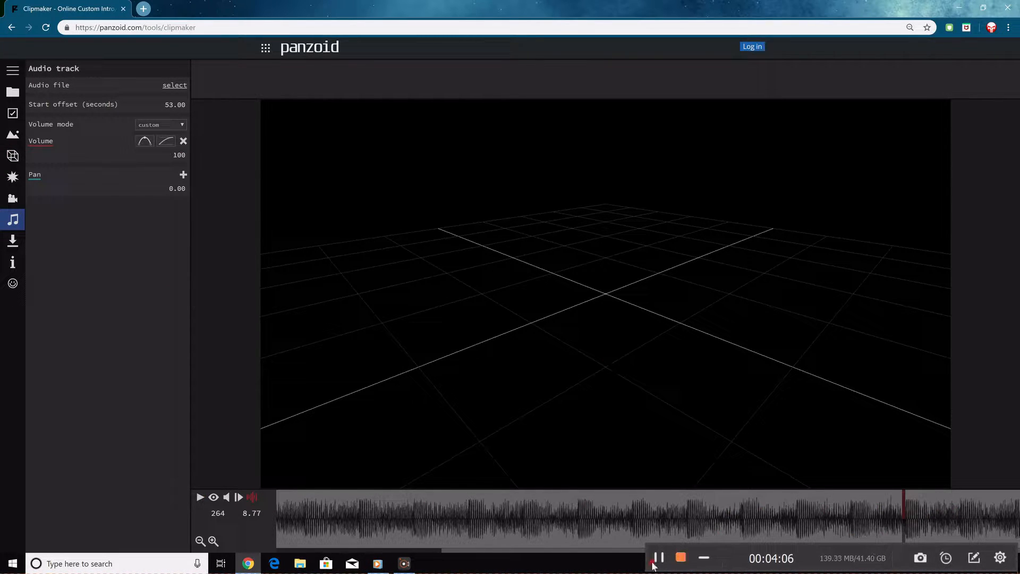
pyautogui.click(533, 542)
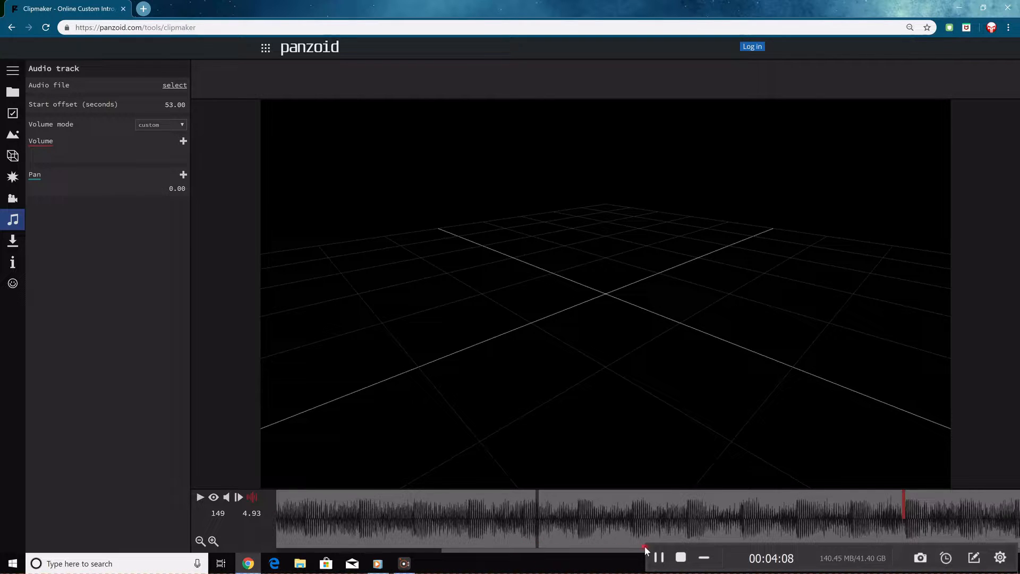
pyautogui.moveTo(928, 500); pyautogui.dragTo(1015, 497)
pyautogui.click(184, 142)
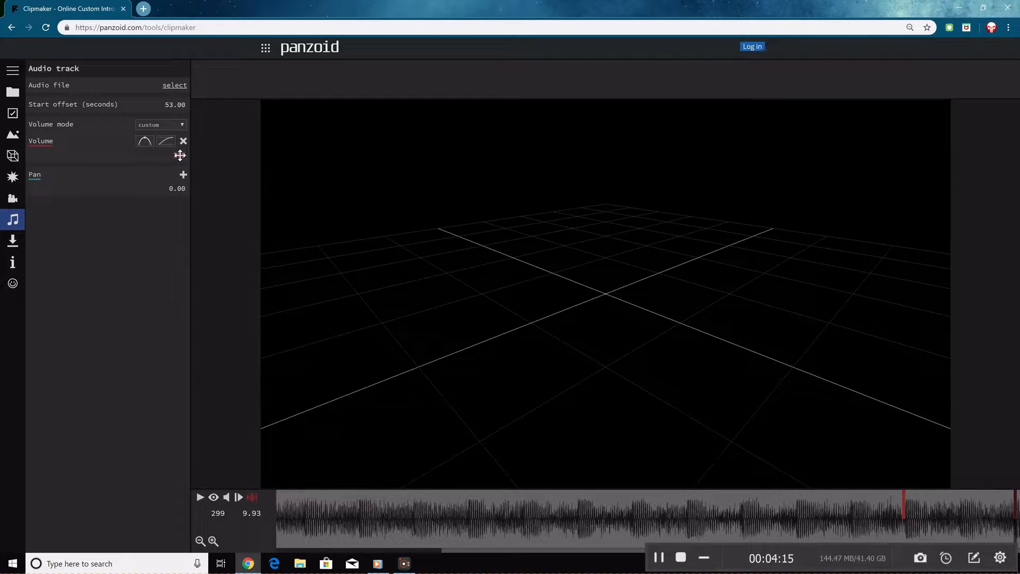
pyautogui.press('space')
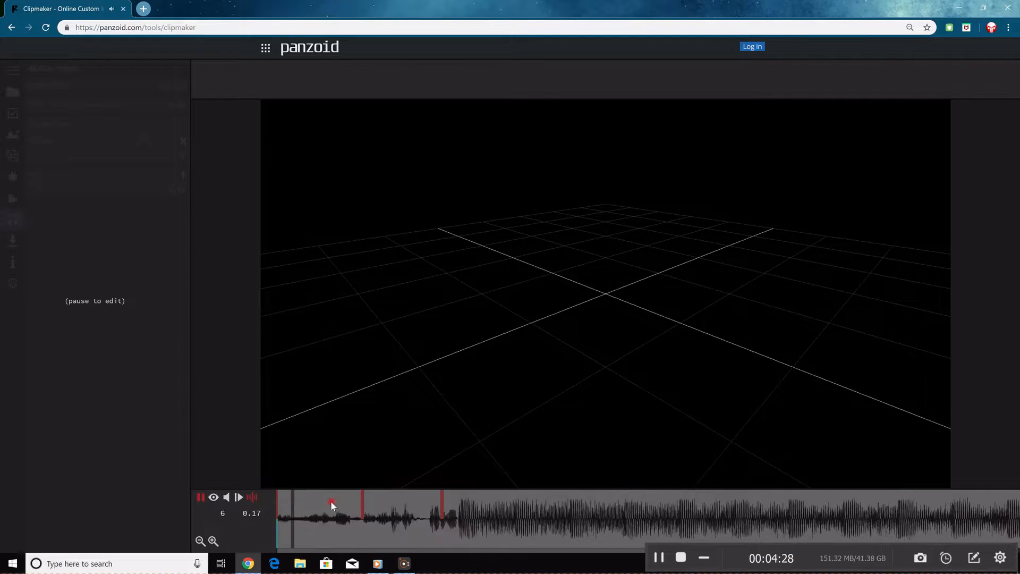
pyautogui.press('space')
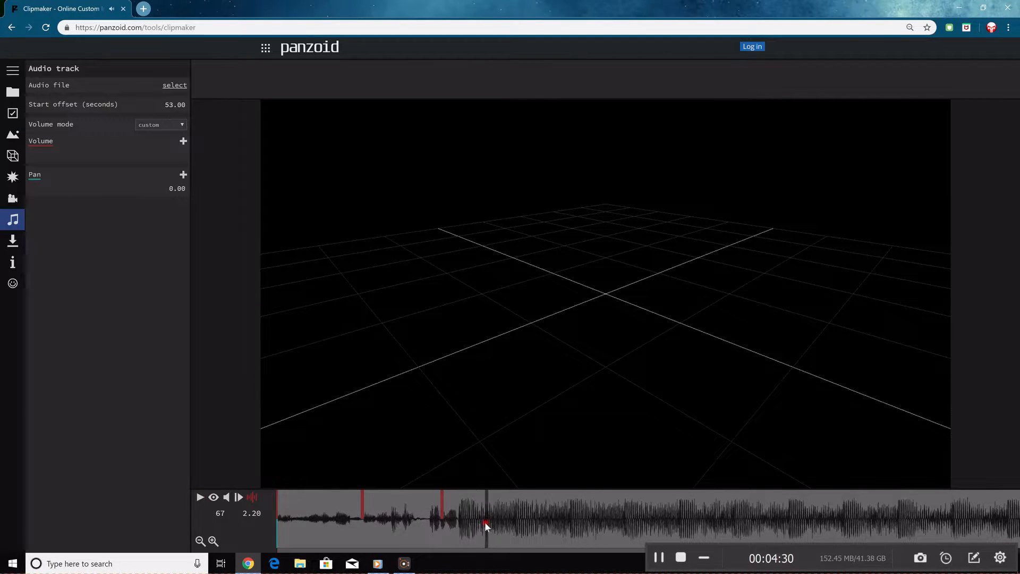
# Add a 3D text object to the scene and select it for editing.
pyautogui.click(12, 155)
pyautogui.click(138, 68)
pyautogui.click(109, 130)
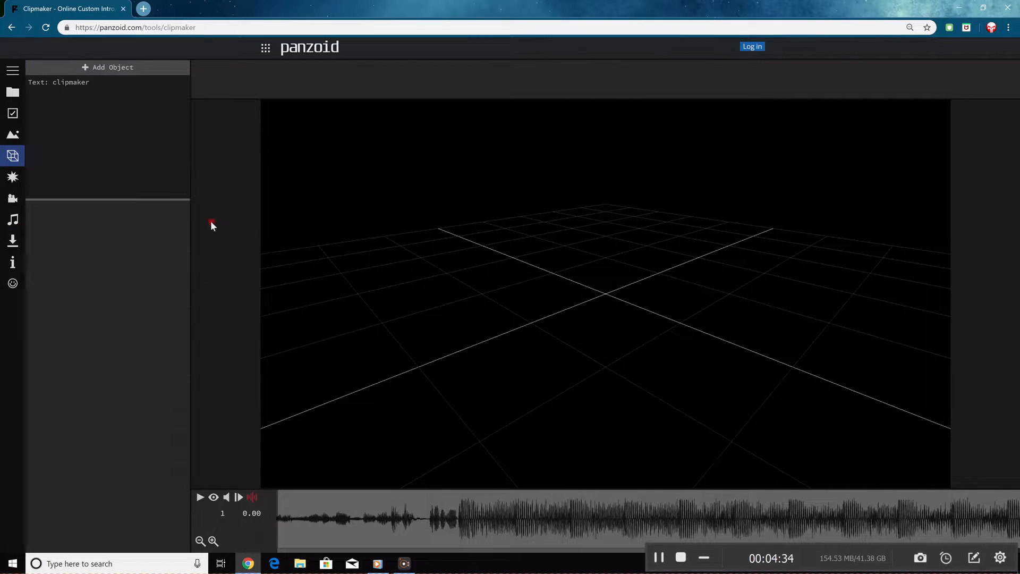
pyautogui.click(90, 84)
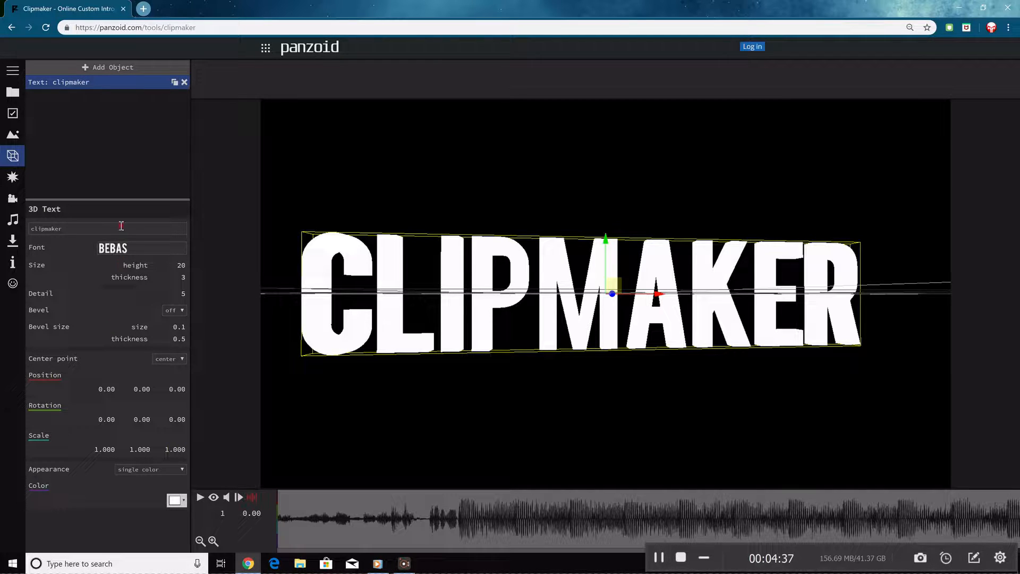
# Replace the 3D text's default wording with NAME.
pyautogui.press('BackSpace')
pyautogui.press('BackSpace')
pyautogui.press('BackSpace')
pyautogui.press('BackSpace')
pyautogui.press('BackSpace')
pyautogui.press('BackSpace')
pyautogui.press('BackSpace')
pyautogui.press('Return')
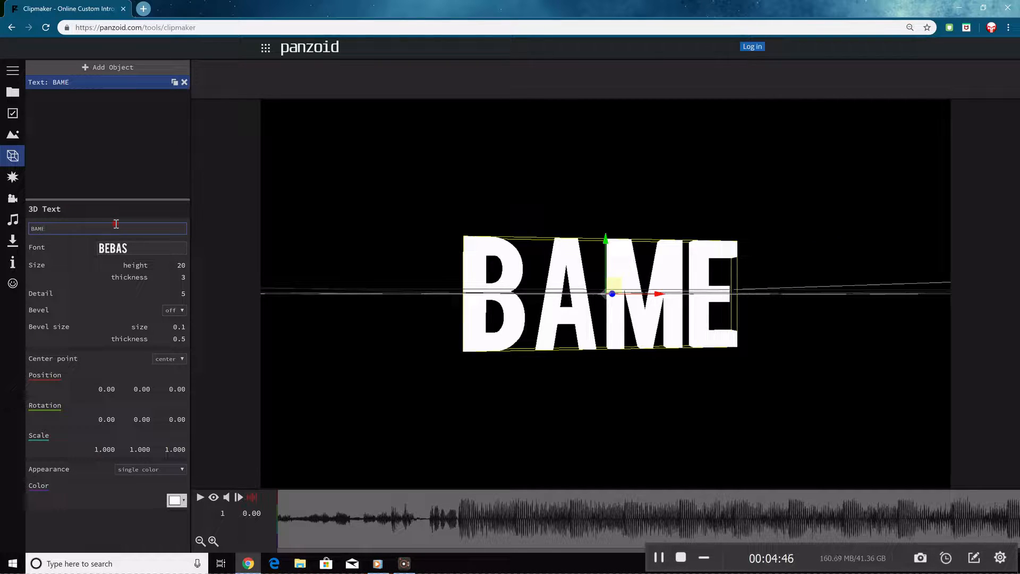
pyautogui.write('NAME')
pyautogui.press('Return')
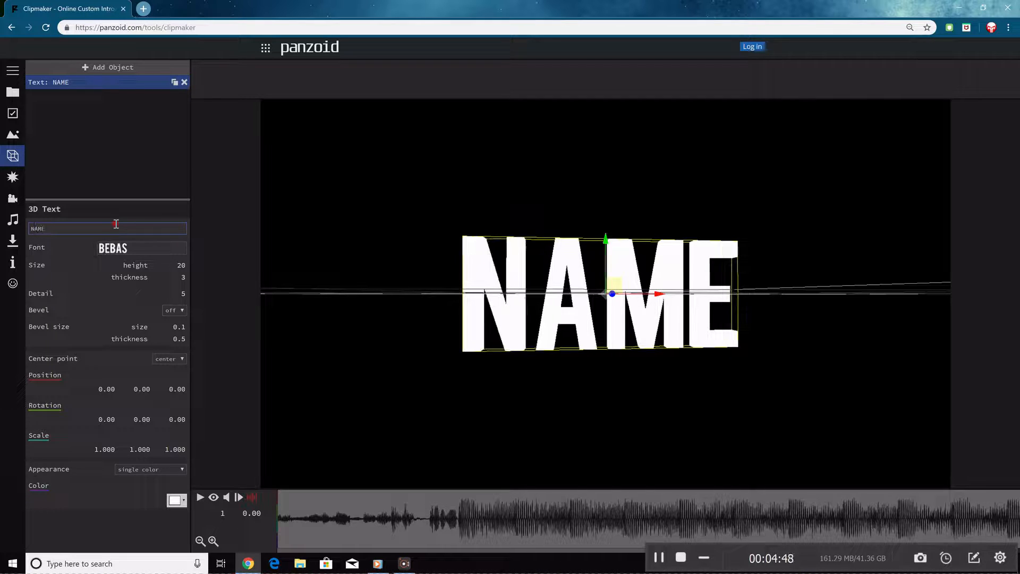
# Switch the 3D text's font to the custom option.
pyautogui.moveTo(382, 342); pyautogui.dragTo(133, 312)
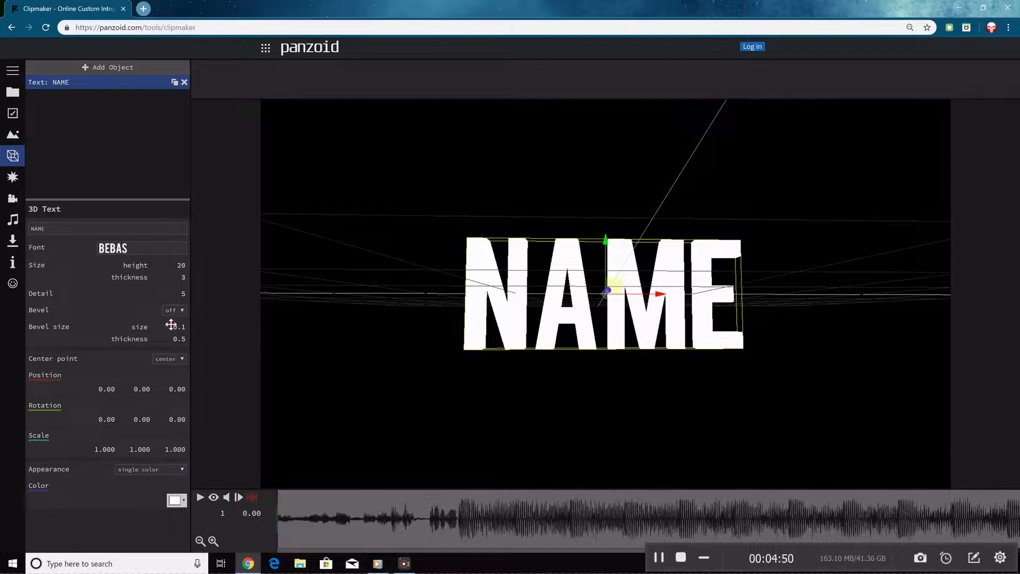
pyautogui.click(174, 442)
pyautogui.click(157, 249)
pyautogui.scroll(-5, 149, 311)
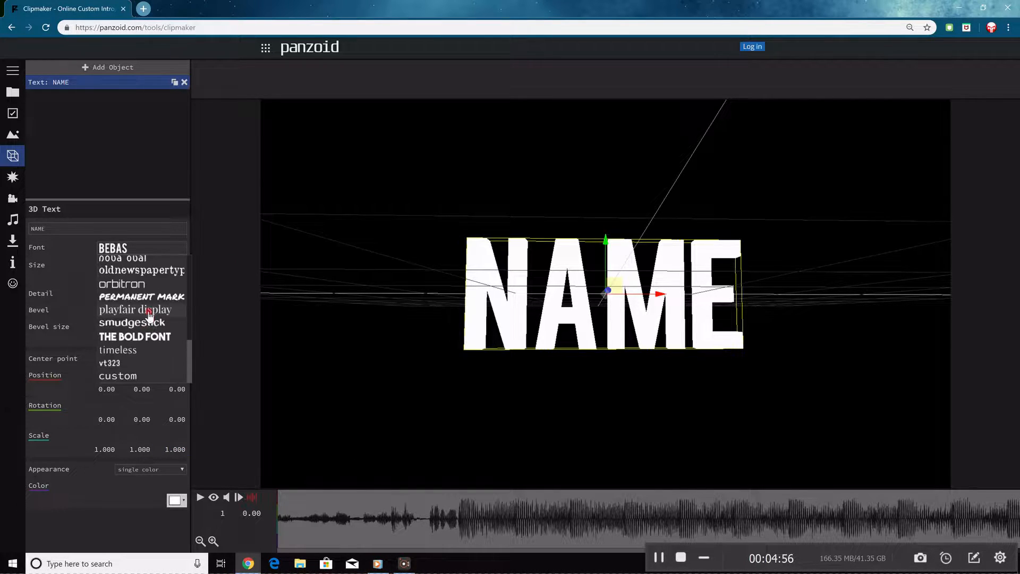
pyautogui.click(150, 377)
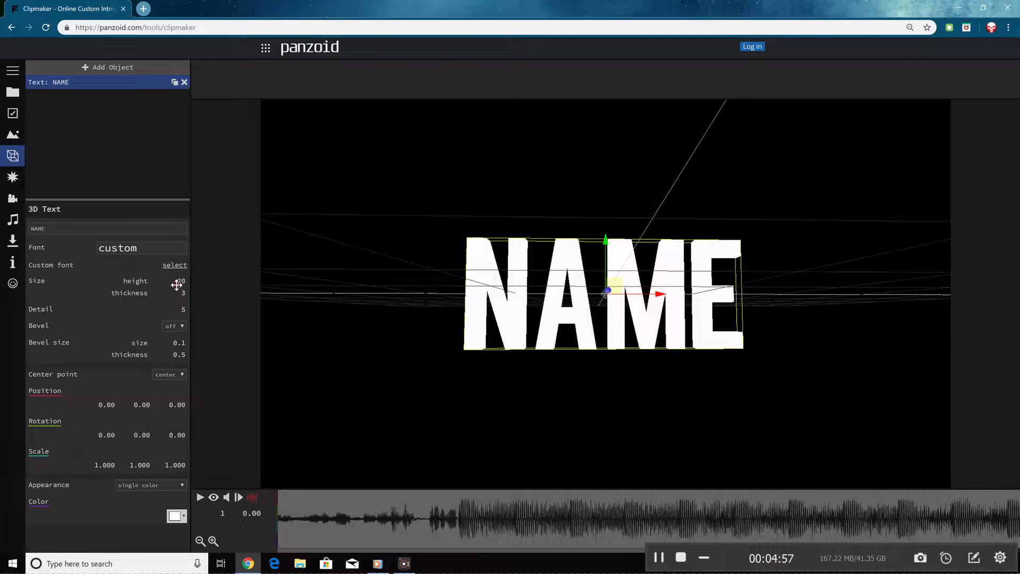
# Load the Comical Cartoon font file from the Desktops folder on the DATA (D:) drive for the text.
pyautogui.click(175, 265)
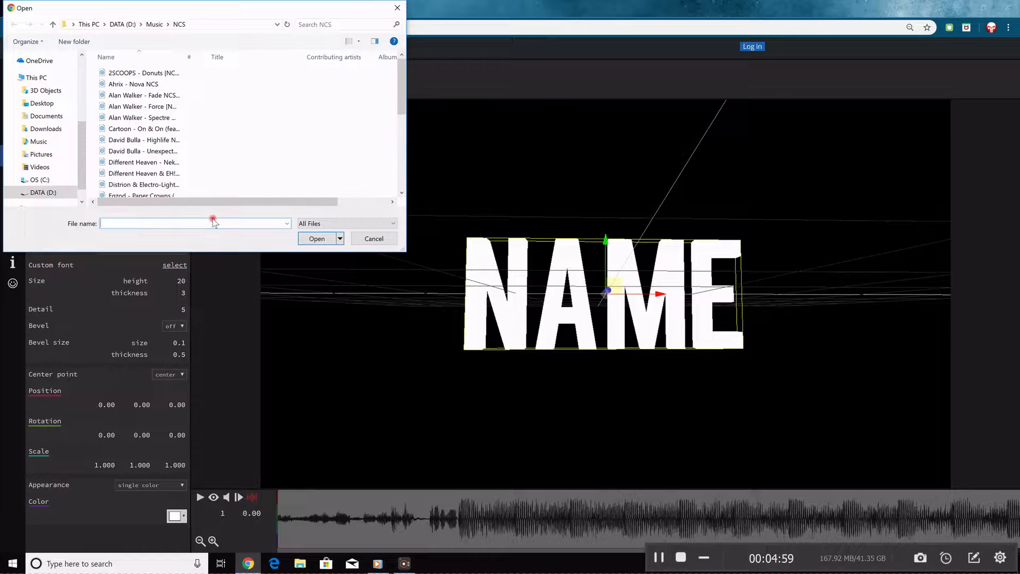
pyautogui.click(43, 192)
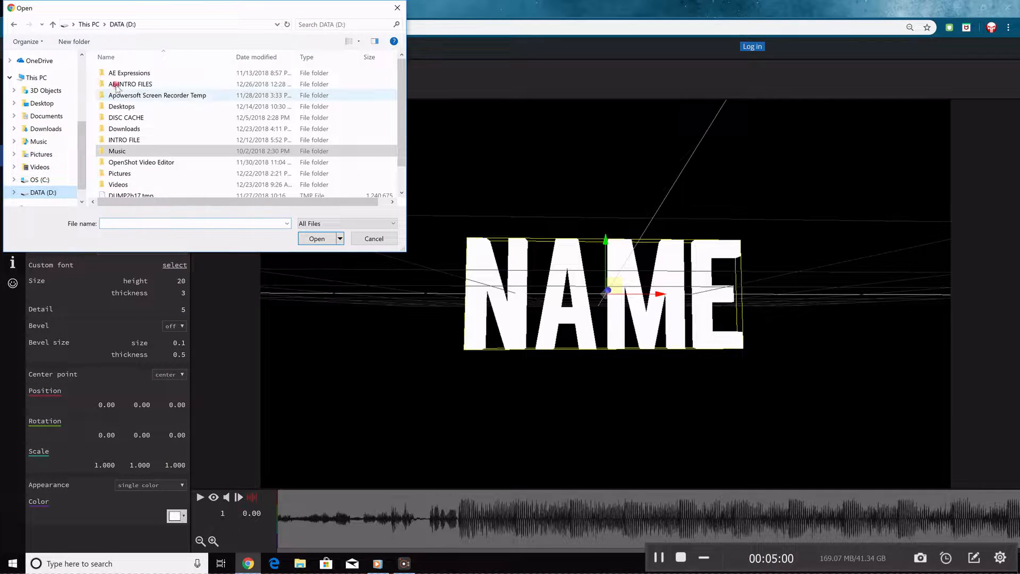
pyautogui.click(144, 107)
pyautogui.doubleClick(144, 107)
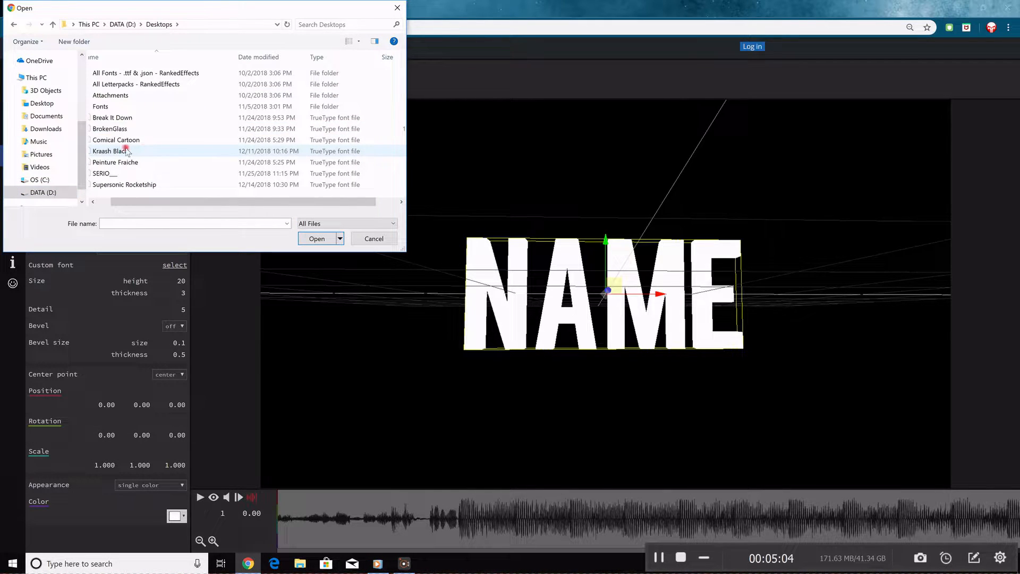
pyautogui.click(133, 141)
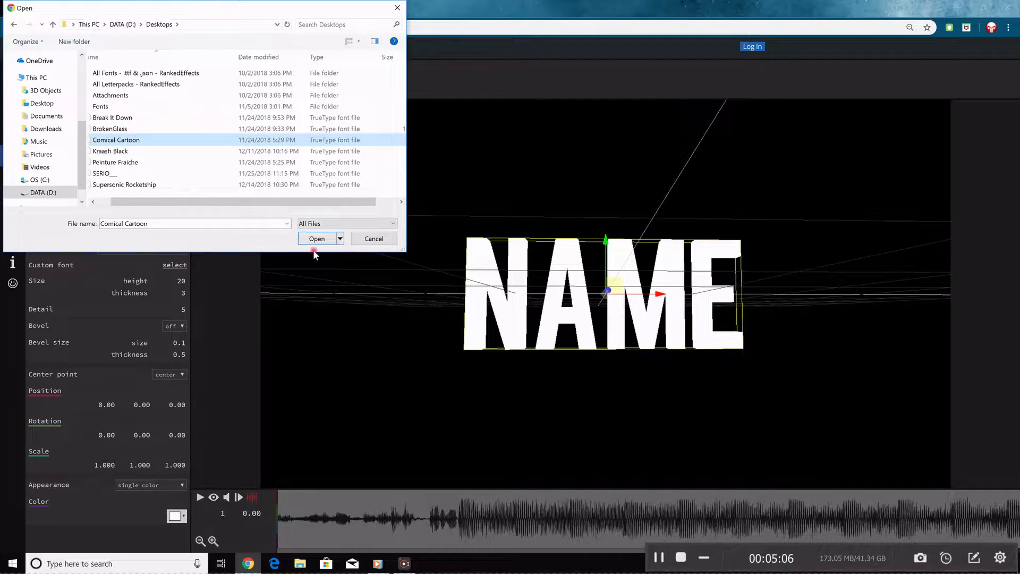
pyautogui.click(310, 240)
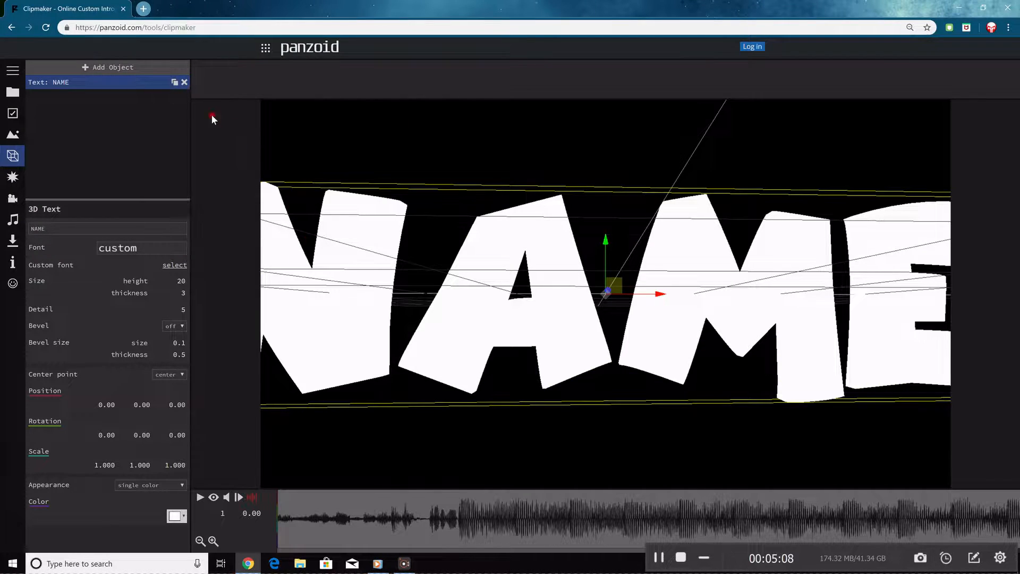
# Replace the text's custom font with the Supersonic Rocketship font file and inspect the text from the side.
pyautogui.click(173, 265)
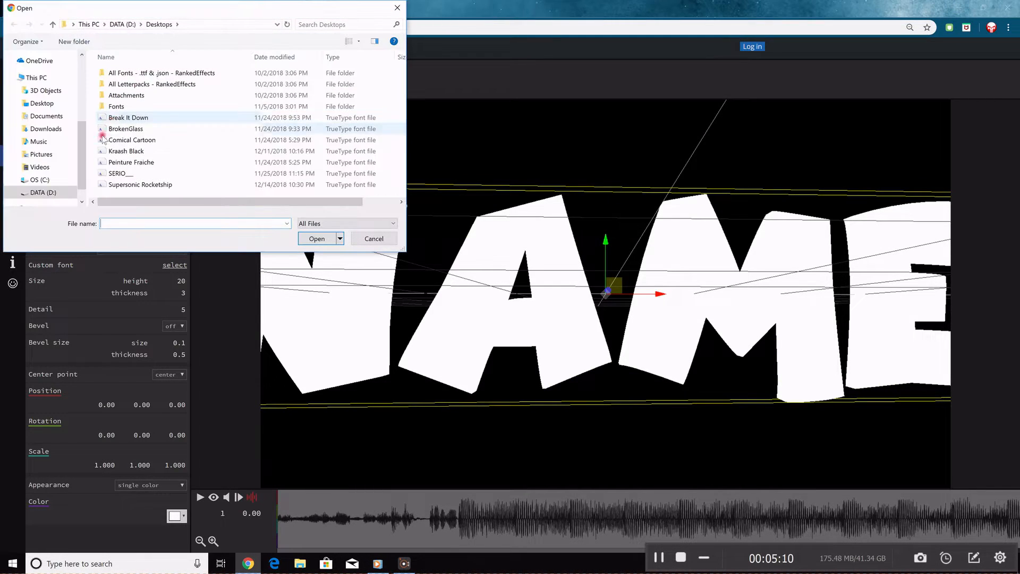
pyautogui.click(140, 185)
pyautogui.click(322, 238)
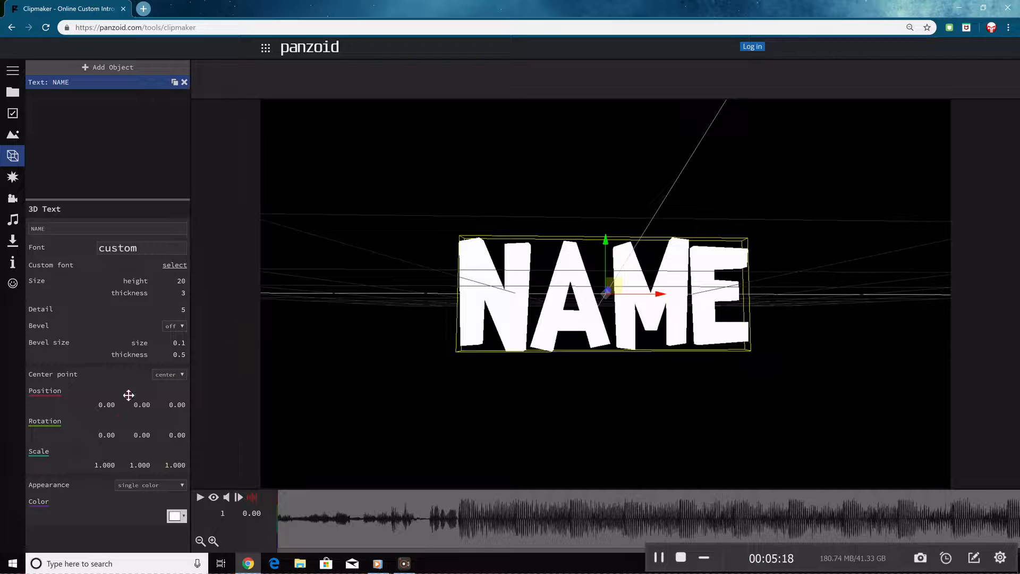
pyautogui.moveTo(365, 359); pyautogui.dragTo(445, 365)
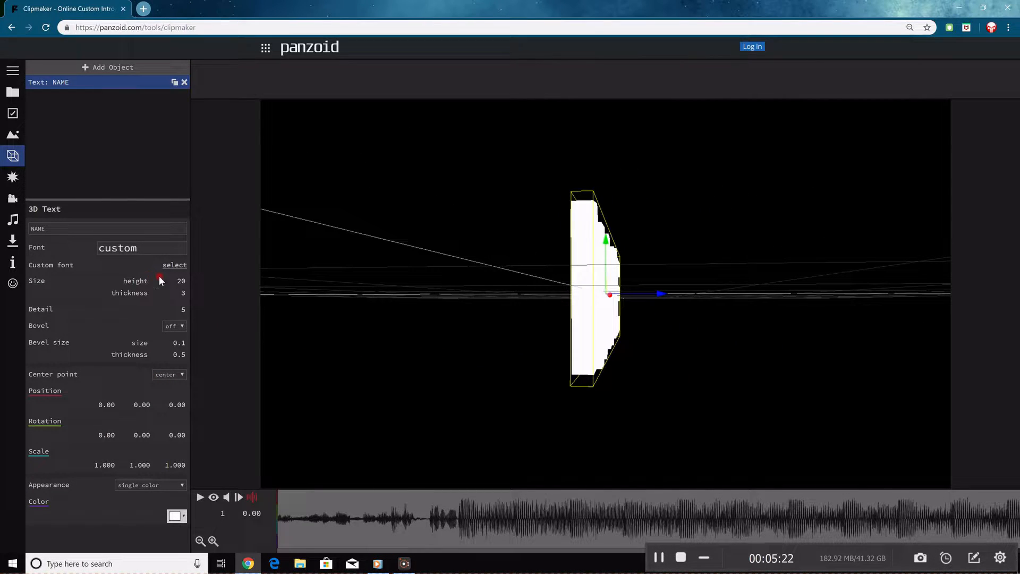
# Turn on the NAME text's bevel with a size of 2.9 and a thickness of 1.7.
pyautogui.click(176, 326)
pyautogui.click(175, 342)
pyautogui.moveTo(178, 355); pyautogui.dragTo(355, 354)
pyautogui.moveTo(445, 367); pyautogui.dragTo(384, 365)
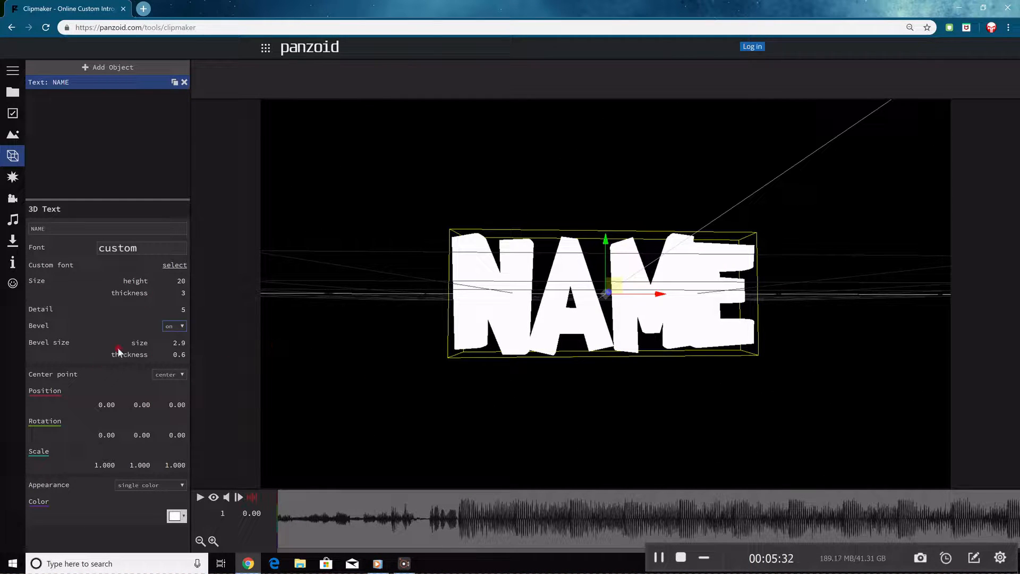
pyautogui.moveTo(183, 352); pyautogui.dragTo(239, 353)
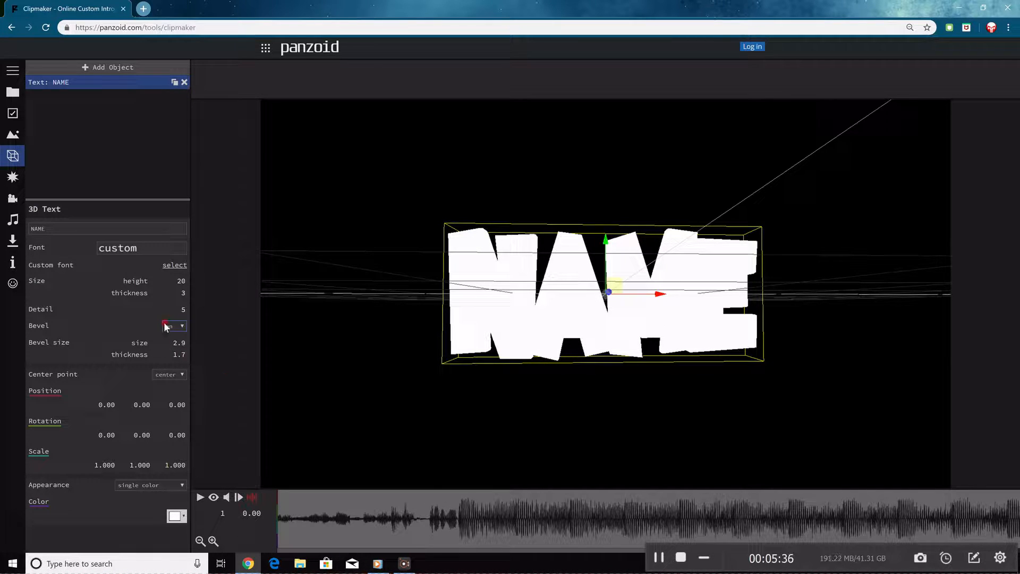
# Duplicate the NAME text and set the copy's bevel size to 1.5 and bevel thickness to 0.5.
pyautogui.click(174, 82)
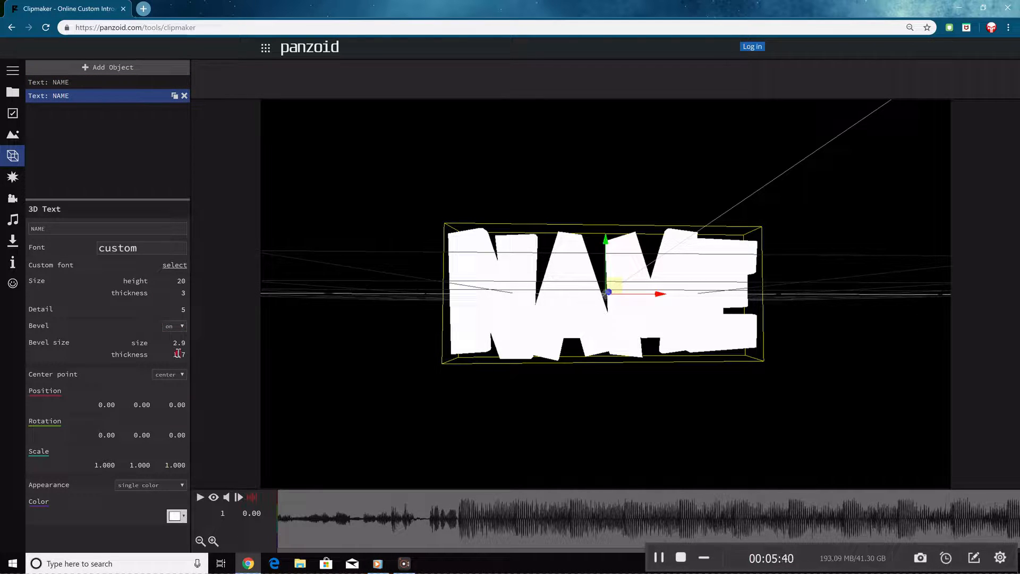
pyautogui.write('.1')
pyautogui.press('Return')
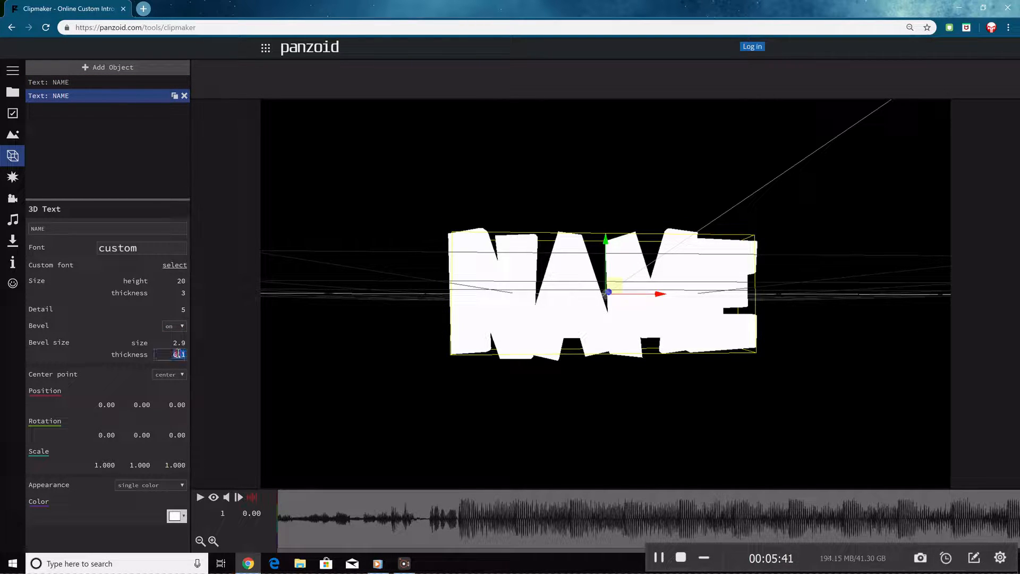
pyautogui.press('Return')
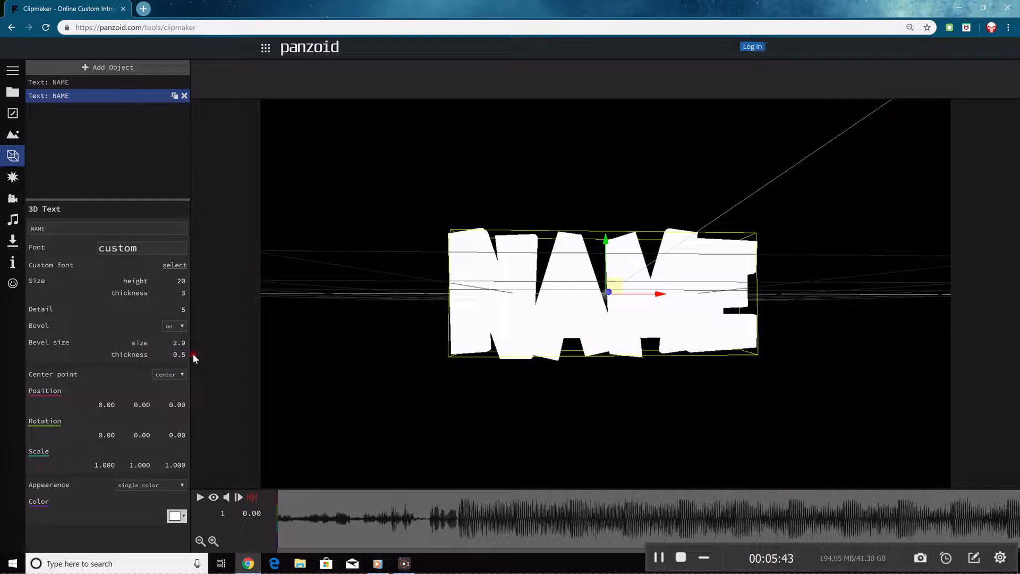
pyautogui.click(179, 341)
pyautogui.write('1.5')
pyautogui.press('Return')
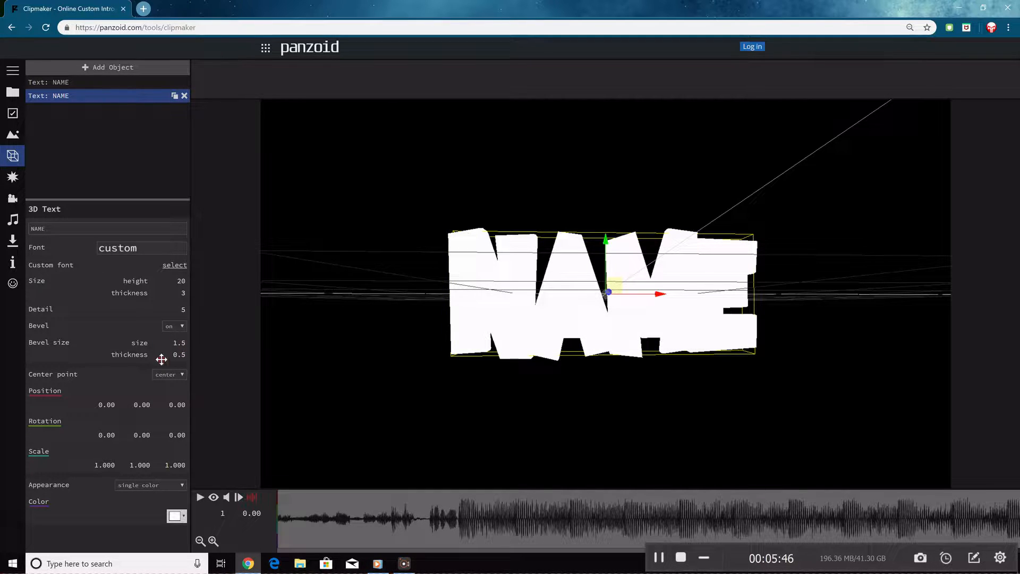
# Change the duplicated NAME text's color to red.
pyautogui.click(181, 509)
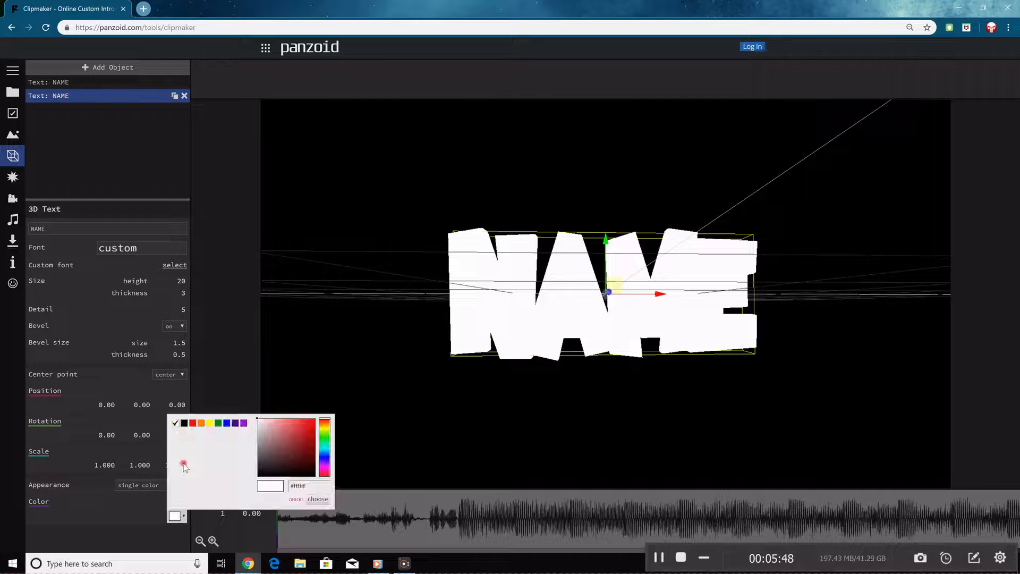
pyautogui.click(193, 423)
pyautogui.click(313, 493)
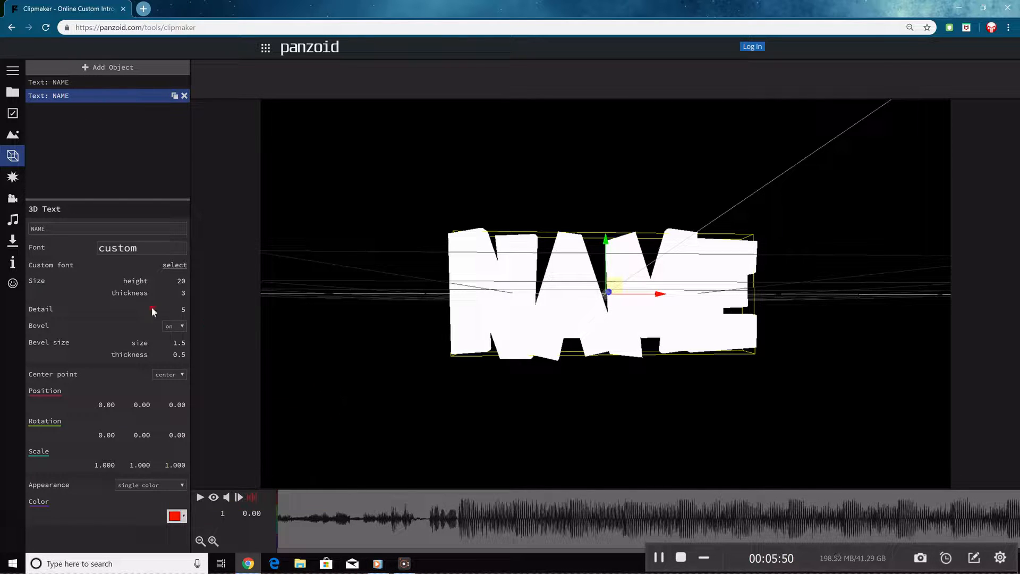
# Adjust the red NAME copy's bevel size to 1.0.
pyautogui.moveTo(179, 342); pyautogui.dragTo(353, 346)
pyautogui.moveTo(449, 327); pyautogui.dragTo(421, 360)
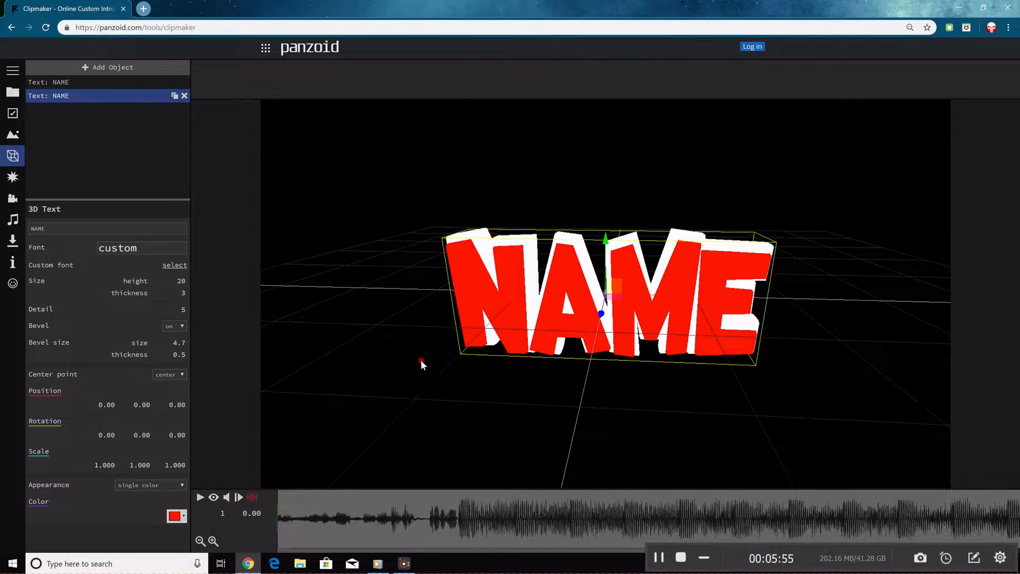
pyautogui.click(174, 342)
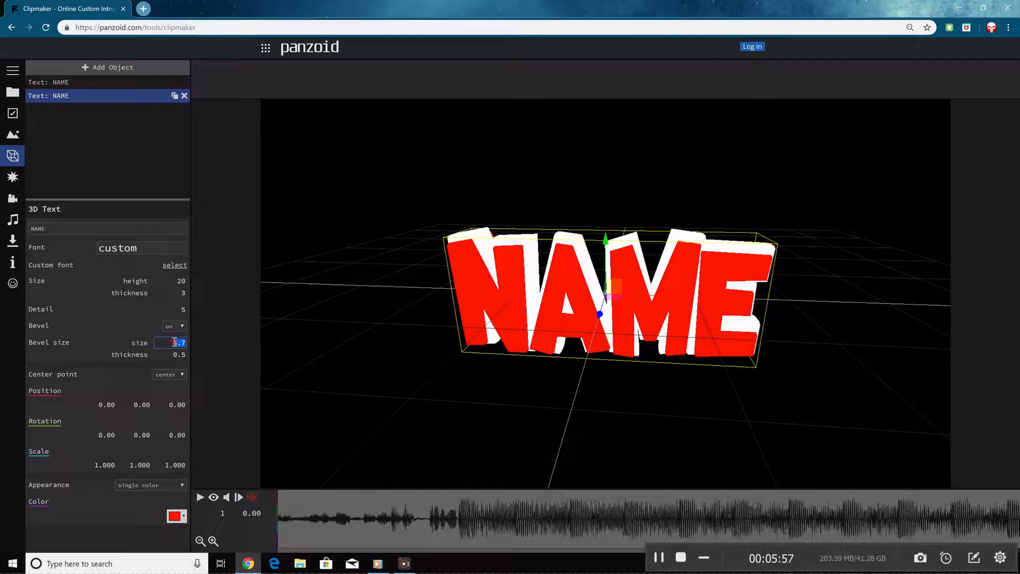
pyautogui.press('Return')
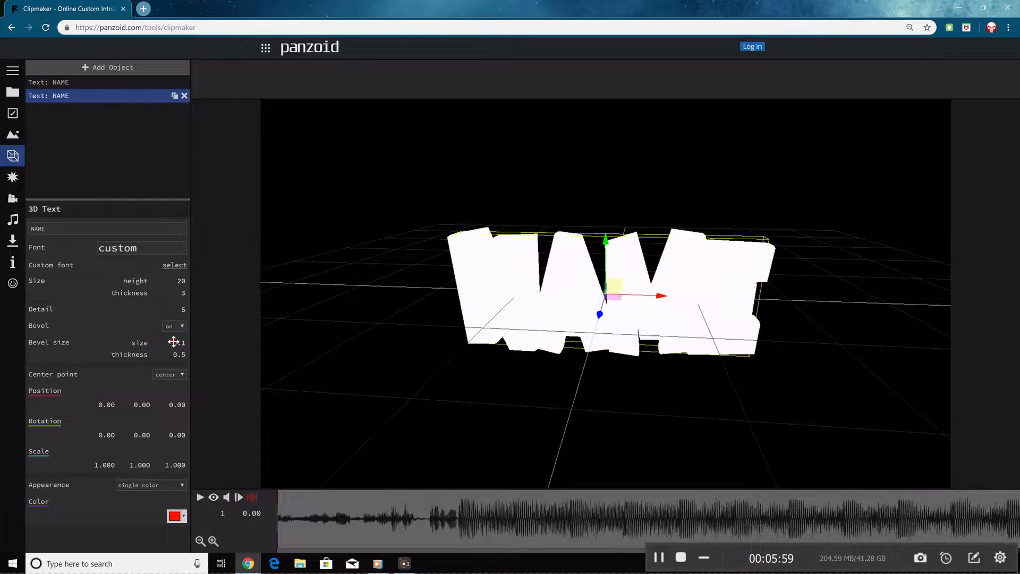
pyautogui.write('0')
pyautogui.press('Return')
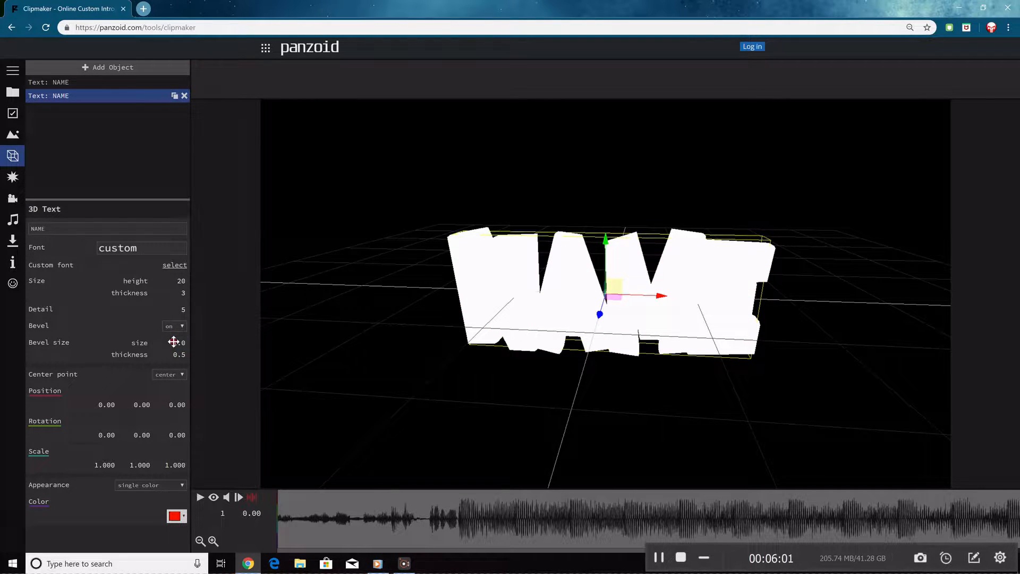
# Move the red NAME copy forward by setting its Z position to 2, and check it from the front.
pyautogui.moveTo(364, 354); pyautogui.dragTo(198, 429)
pyautogui.moveTo(384, 383); pyautogui.dragTo(142, 382)
pyautogui.click(167, 406)
pyautogui.write('2')
pyautogui.press('Return')
pyautogui.moveTo(629, 476); pyautogui.dragTo(552, 399)
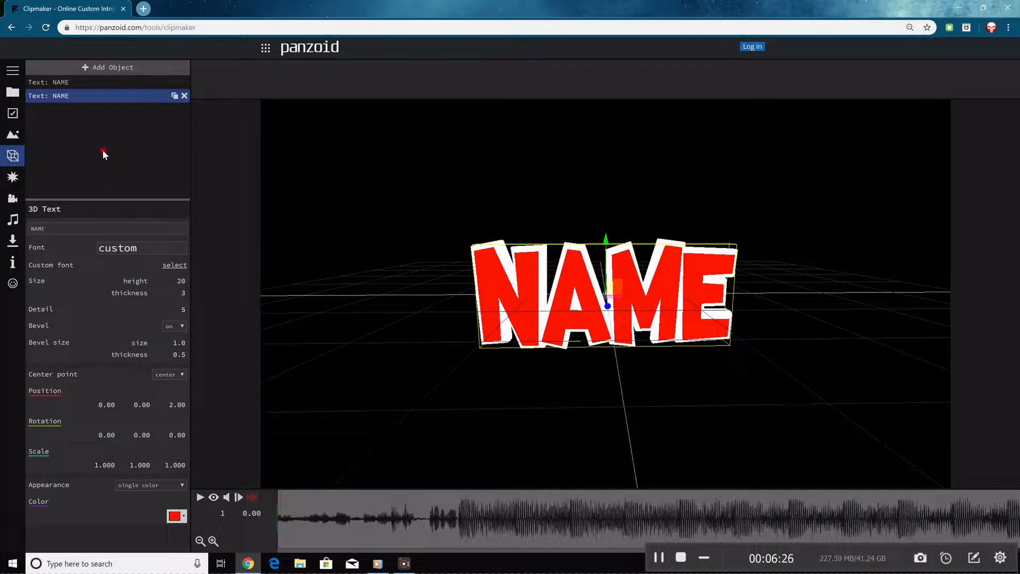
# Change the original NAME text behind the red copy to a dark red color.
pyautogui.click(120, 82)
pyautogui.click(176, 516)
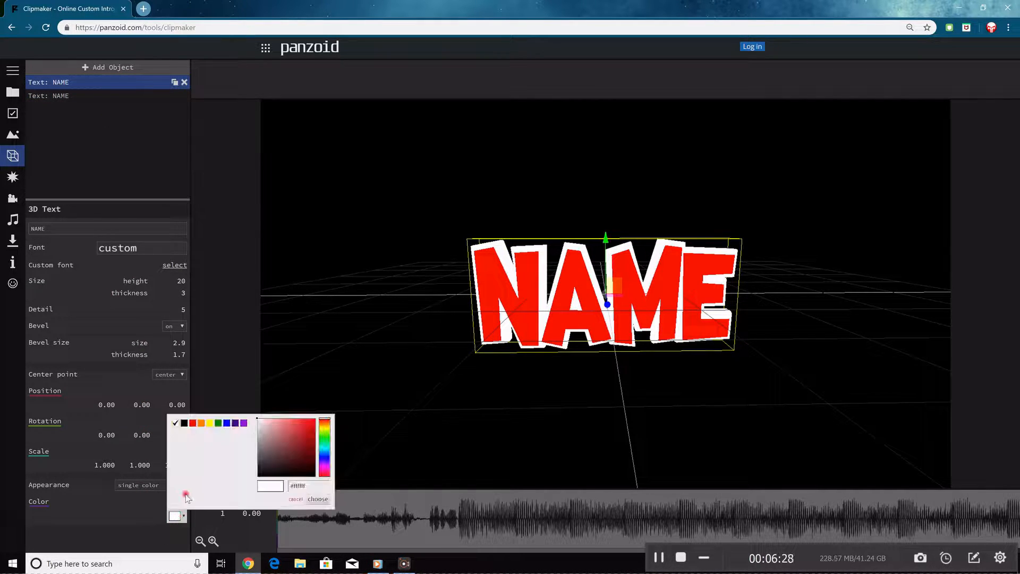
pyautogui.click(314, 456)
pyautogui.click(315, 446)
pyautogui.click(319, 499)
pyautogui.moveTo(468, 413); pyautogui.dragTo(789, 318)
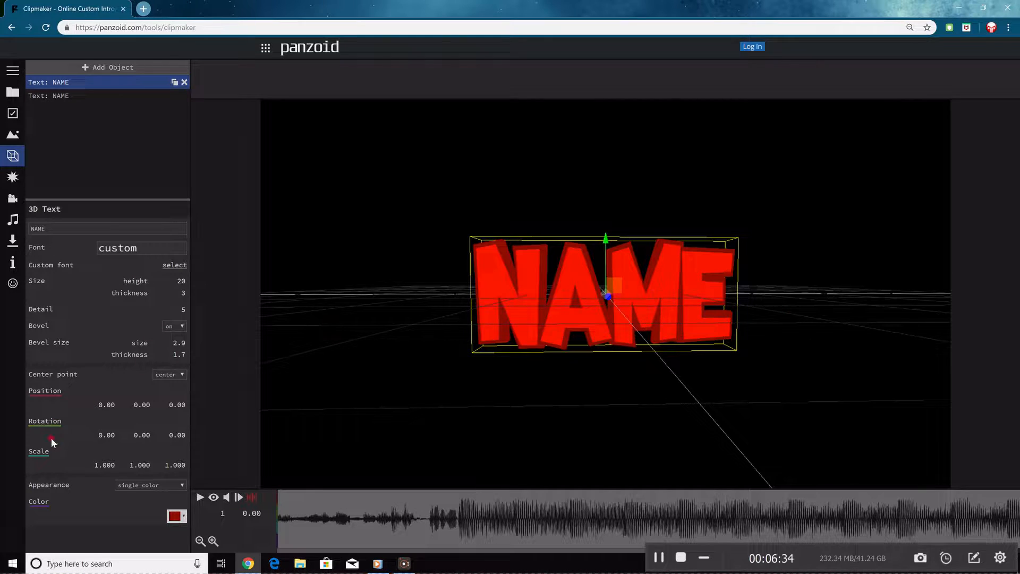
pyautogui.click(108, 67)
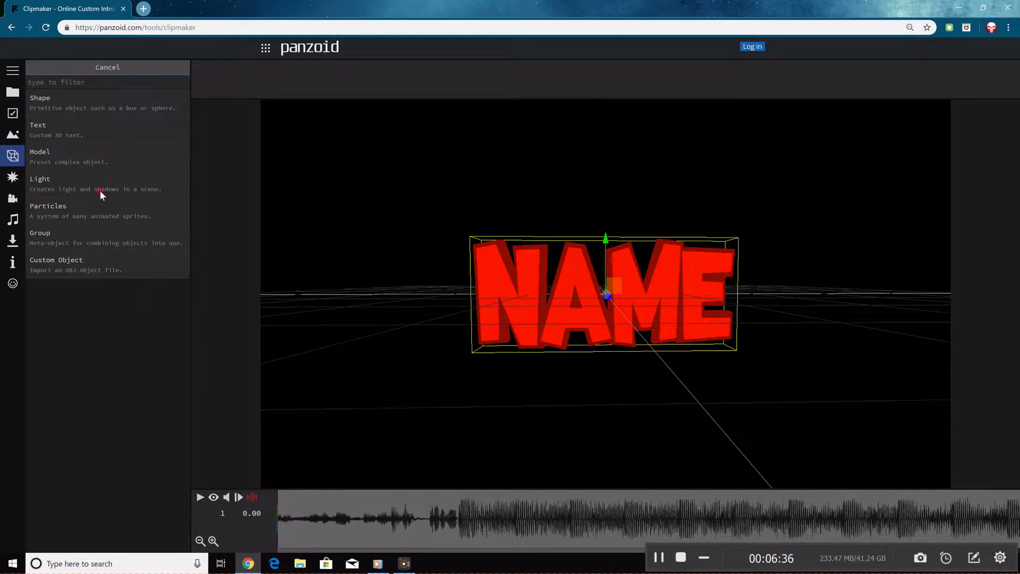
pyautogui.click(81, 120)
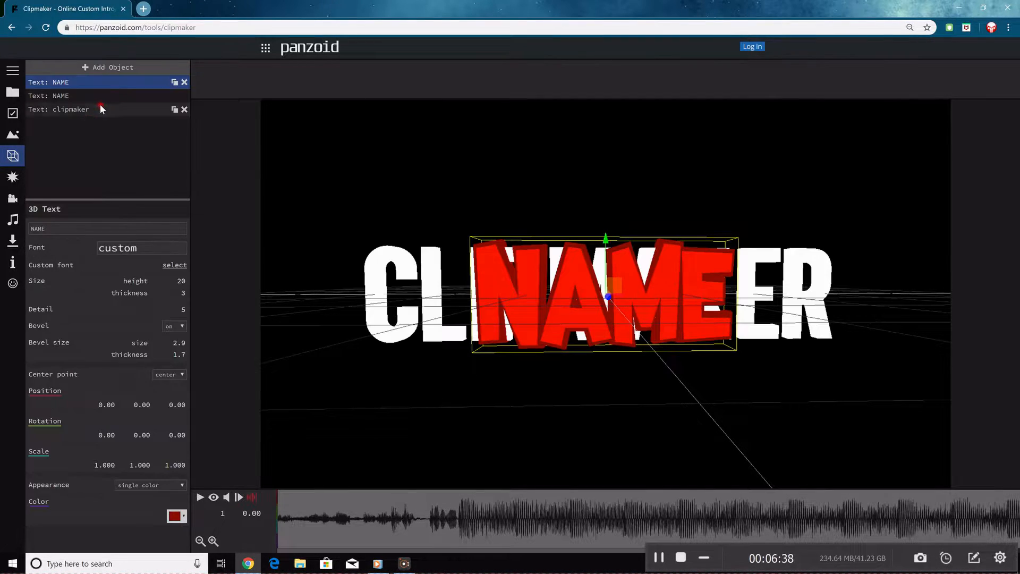
pyautogui.moveTo(102, 88); pyautogui.dragTo(100, 109)
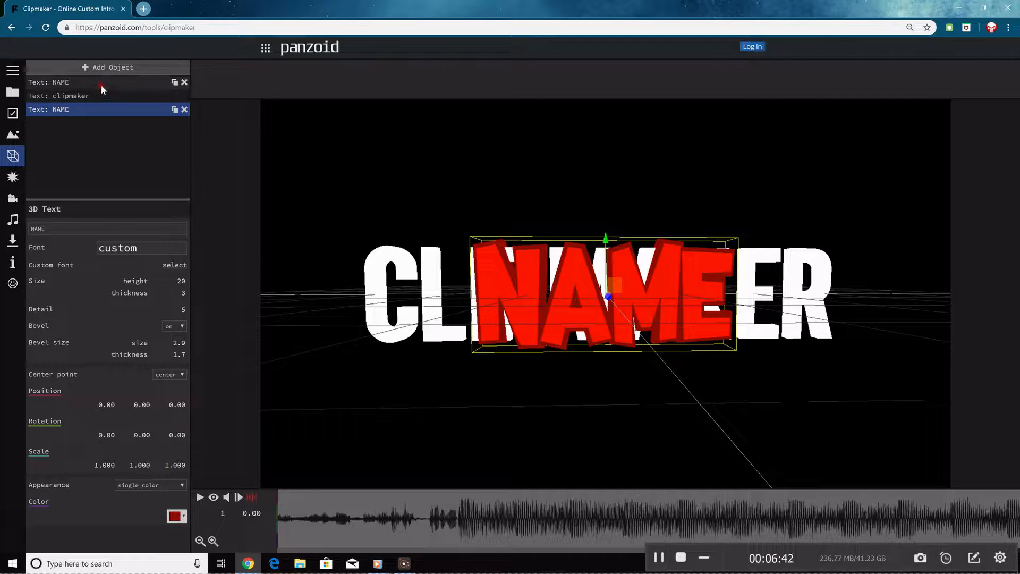
pyautogui.click(136, 95)
pyautogui.click(184, 96)
# Add a group object and place both NAME texts inside it.
pyautogui.click(142, 68)
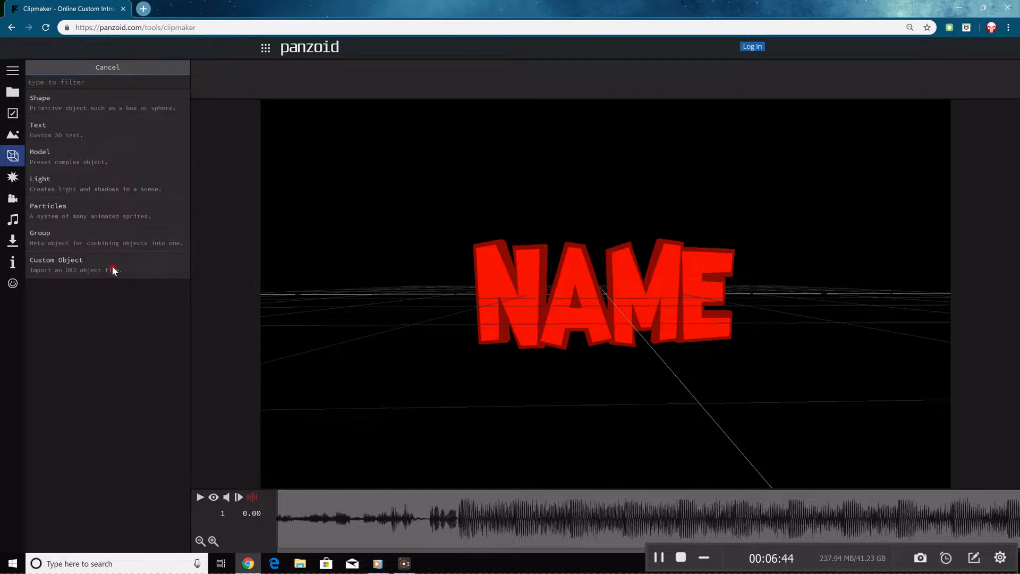
pyautogui.click(110, 247)
pyautogui.moveTo(73, 106); pyautogui.dragTo(74, 97)
pyautogui.click(77, 169)
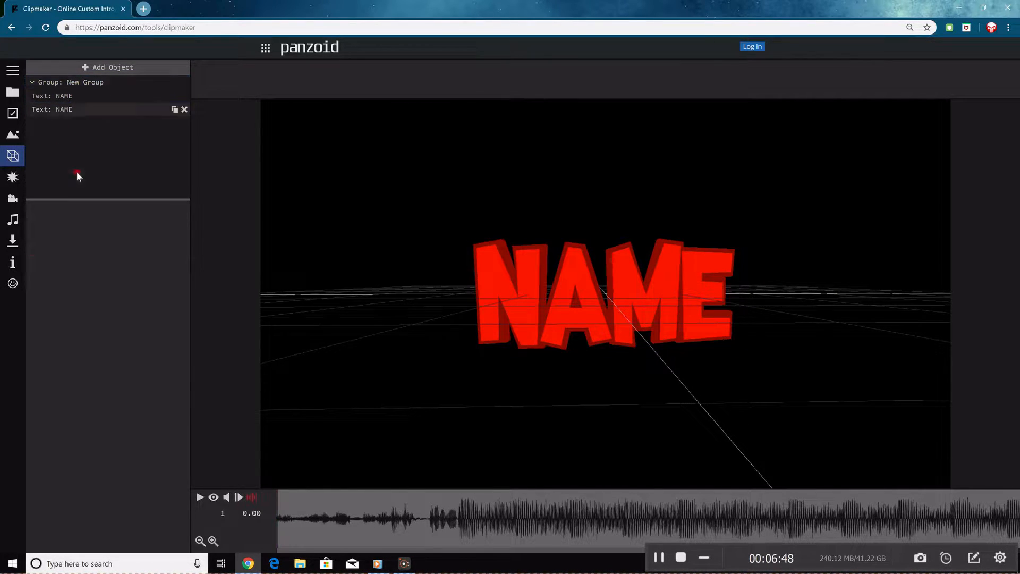
# Tilt the whole group by setting its X rotation to -20, checking the result in the camera view.
pyautogui.click(82, 84)
pyautogui.moveTo(332, 313); pyautogui.dragTo(275, 334)
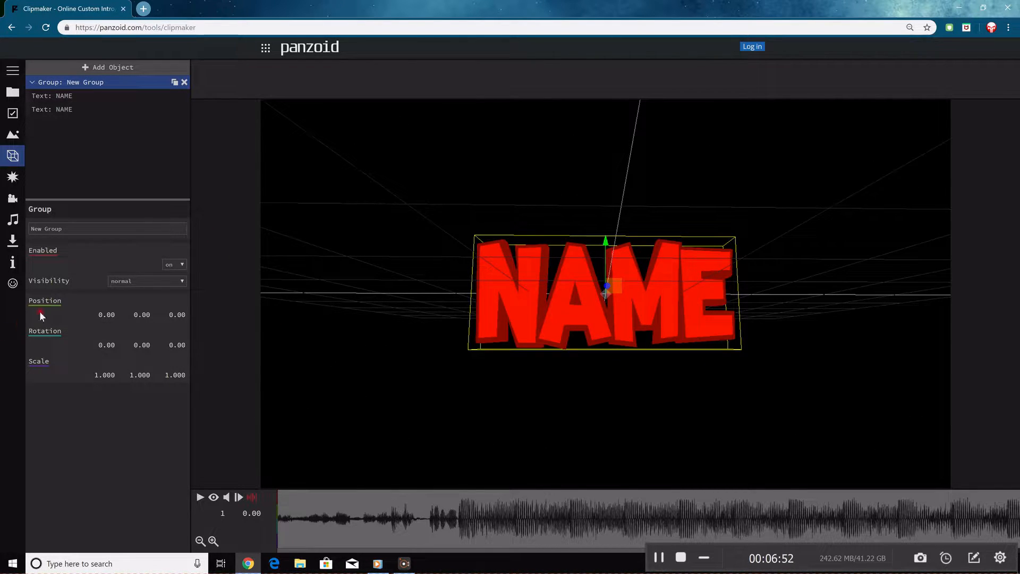
pyautogui.moveTo(98, 341); pyautogui.dragTo(99, 341)
pyautogui.moveTo(457, 348); pyautogui.dragTo(453, 369)
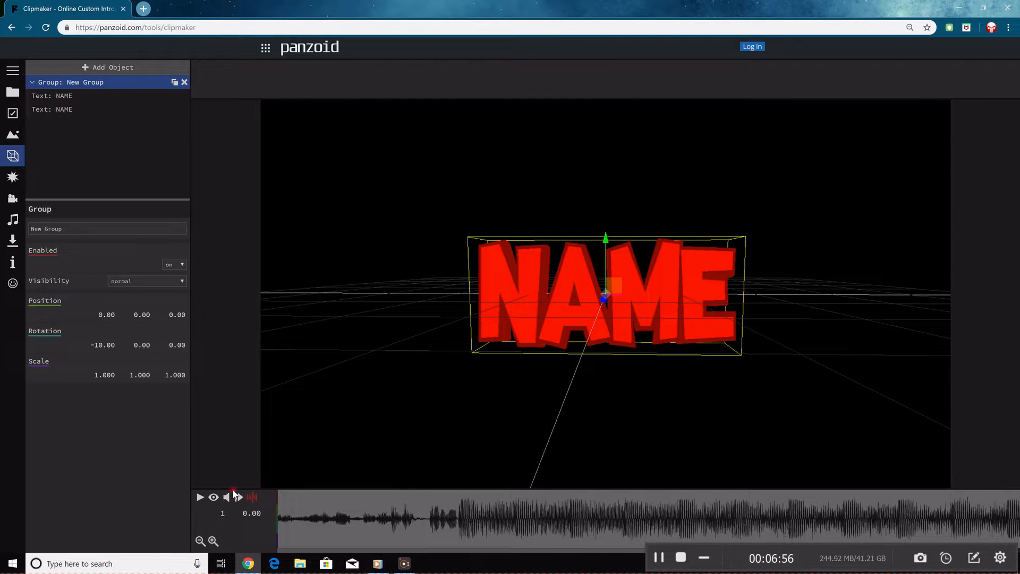
pyautogui.click(216, 496)
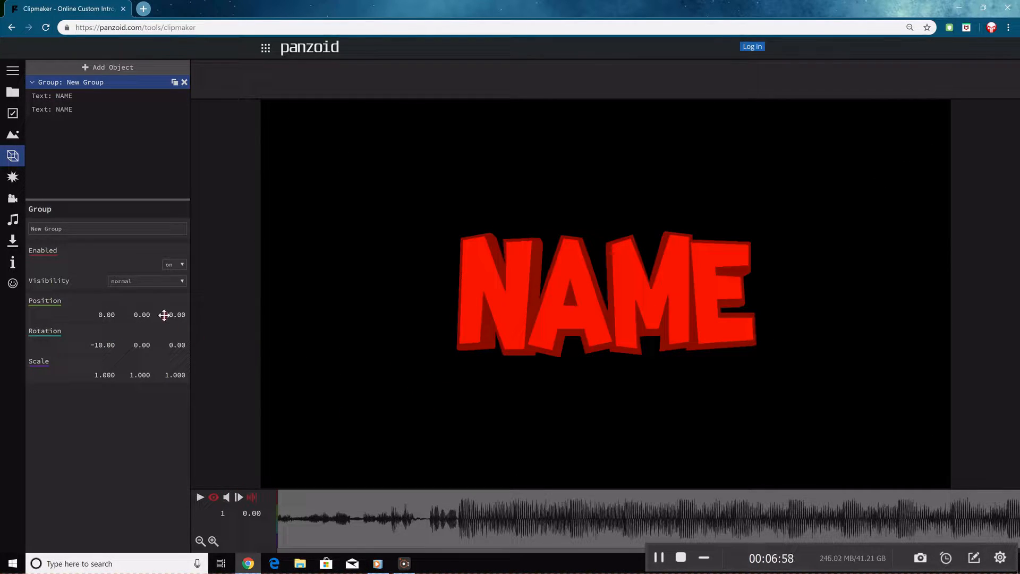
pyautogui.moveTo(108, 340); pyautogui.dragTo(43, 369)
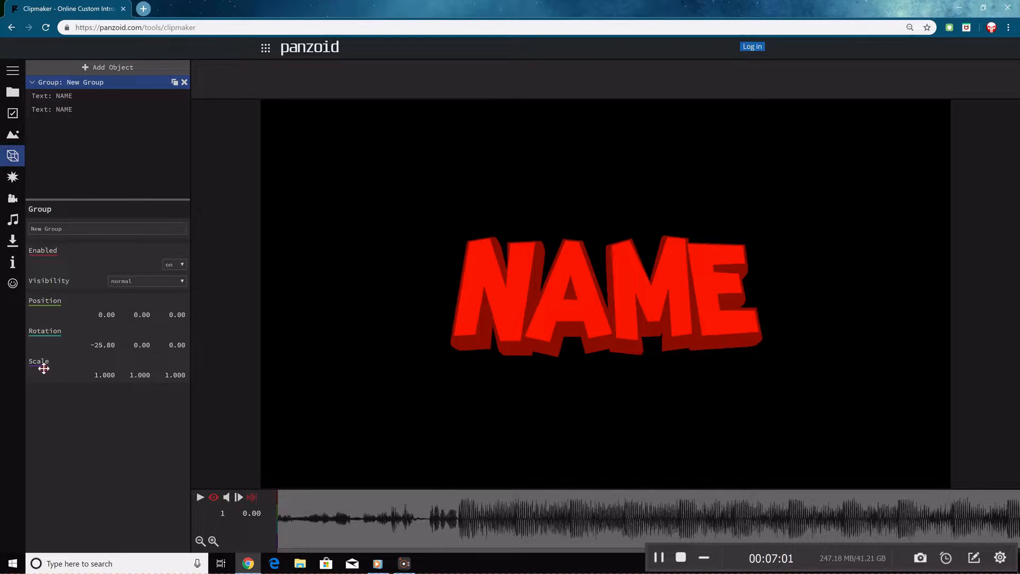
pyautogui.click(93, 349)
pyautogui.write('-20')
pyautogui.press('Return')
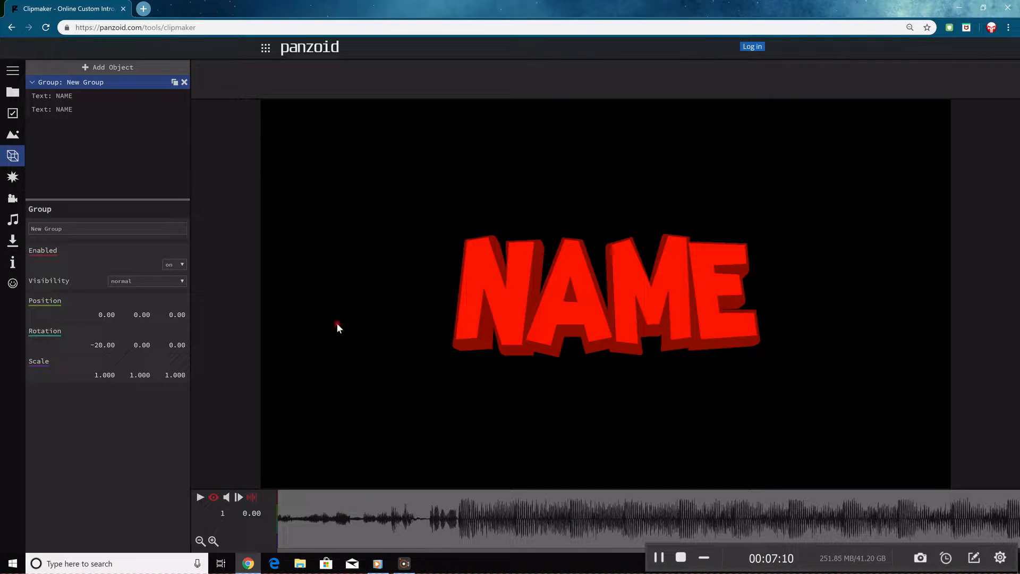
# Add a rectangle shape and set its width and height to 500.
pyautogui.click(101, 67)
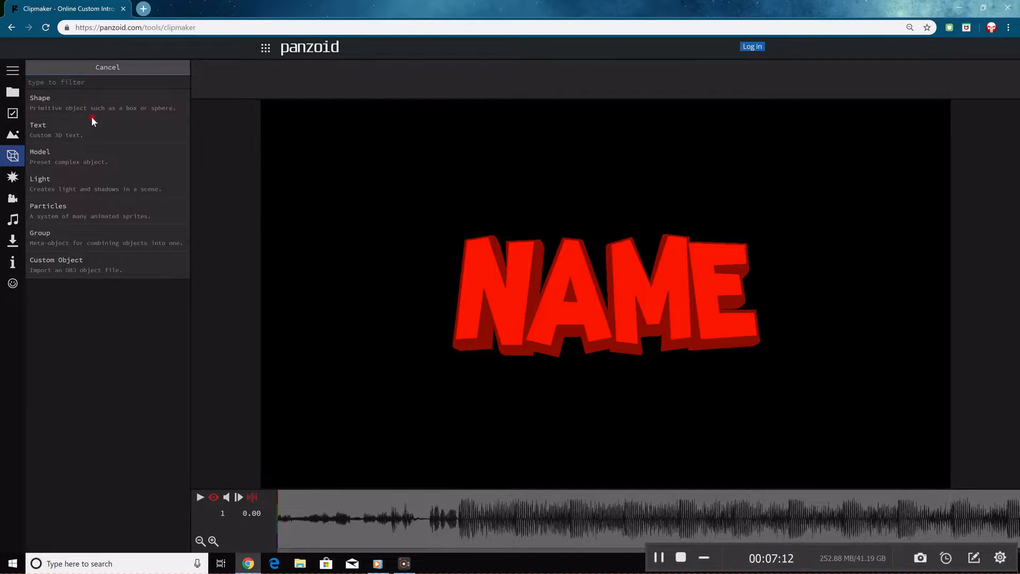
pyautogui.click(97, 94)
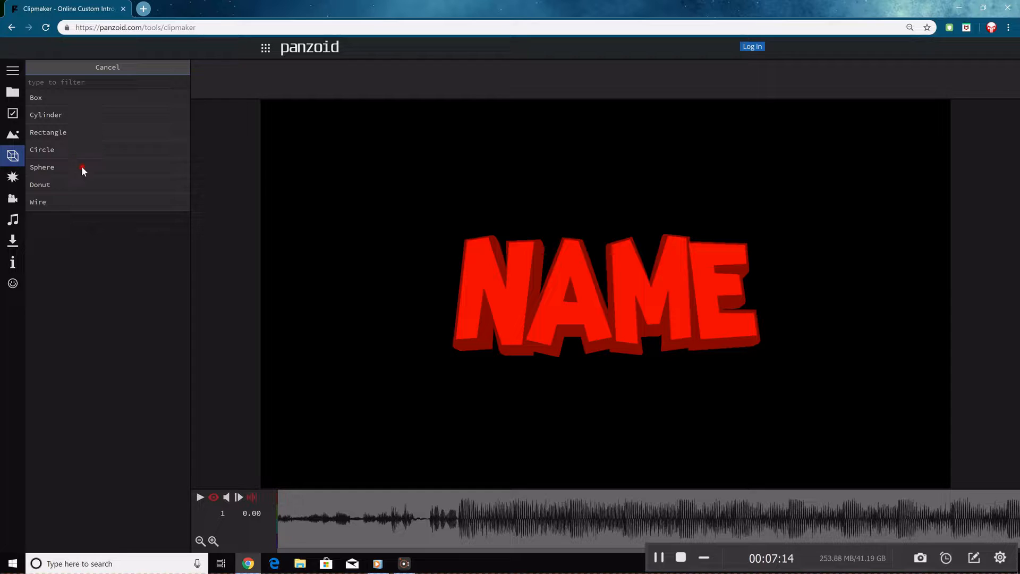
pyautogui.click(83, 132)
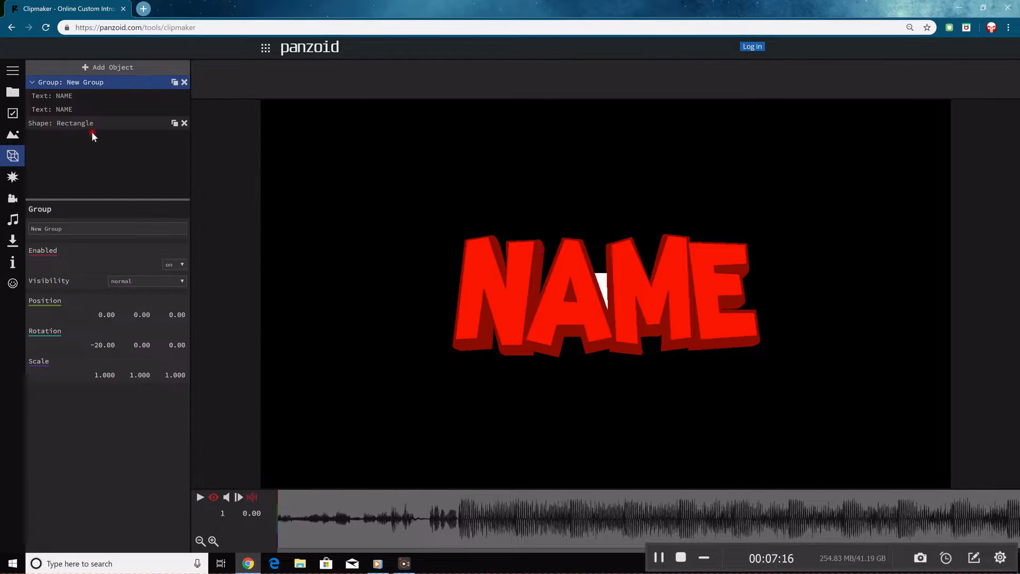
pyautogui.click(87, 126)
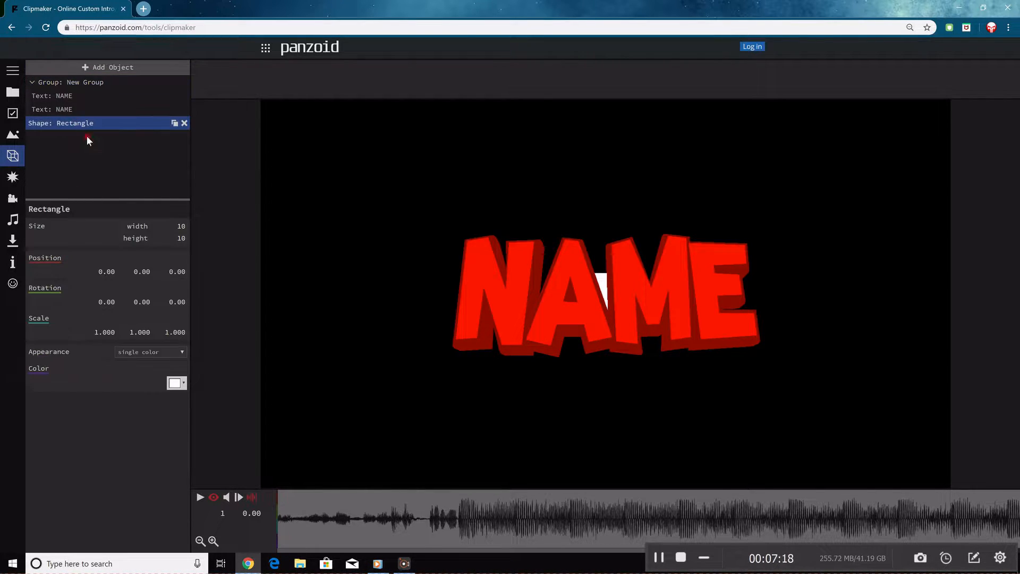
pyautogui.click(182, 225)
pyautogui.write('500')
pyautogui.press('Return')
pyautogui.click(183, 237)
pyautogui.write('500')
pyautogui.press('Return')
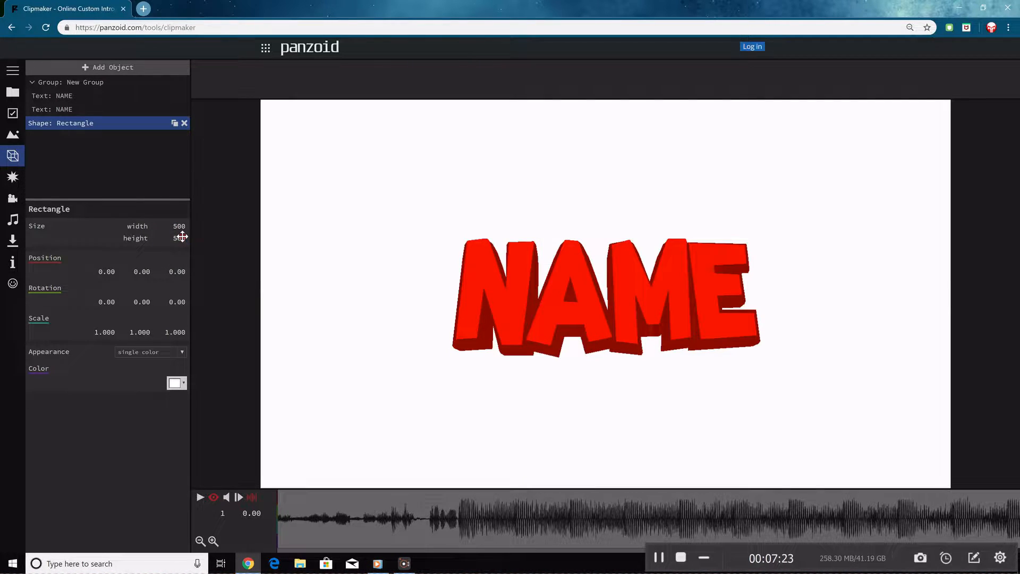
# Move the rectangle behind the text by setting its Z position to -50.
pyautogui.click(177, 270)
pyautogui.write('-30')
pyautogui.press('Return')
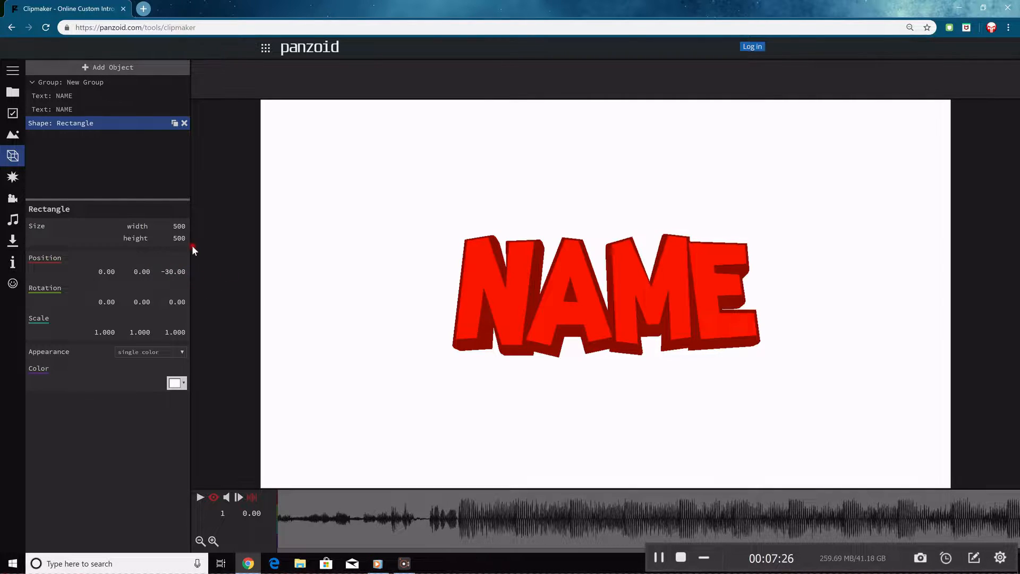
pyautogui.click(177, 270)
pyautogui.write('-50')
pyautogui.press('Return')
# Recolor the background rectangle to a very dark red.
pyautogui.click(176, 383)
pyautogui.moveTo(309, 425)
pyautogui.mouseDown()
pyautogui.moveTo(335, 433)
pyautogui.moveTo(280, 406)
pyautogui.moveTo(290, 390)
pyautogui.moveTo(304, 400)
pyautogui.moveTo(295, 394)
pyautogui.mouseUp()
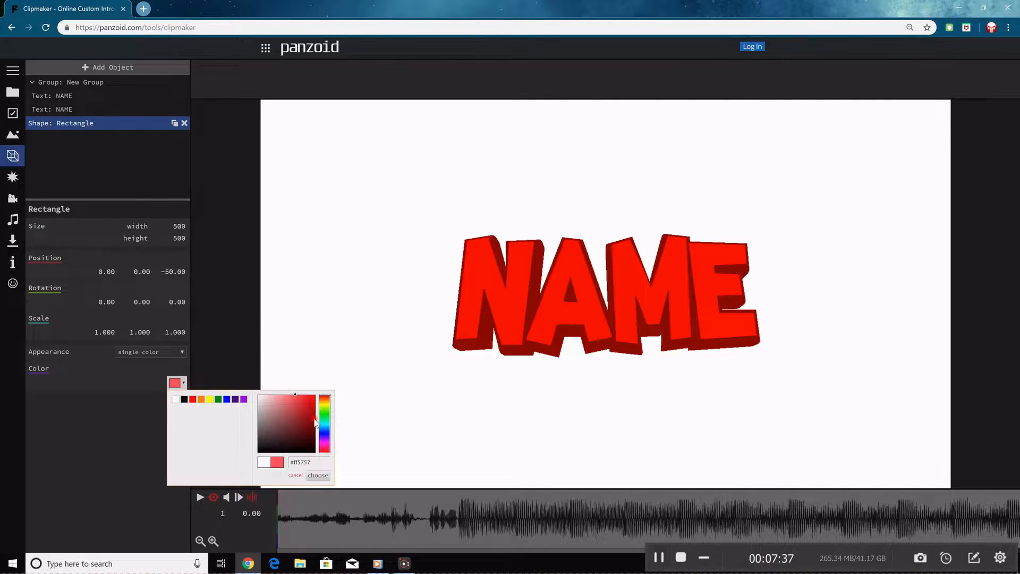
pyautogui.click(318, 475)
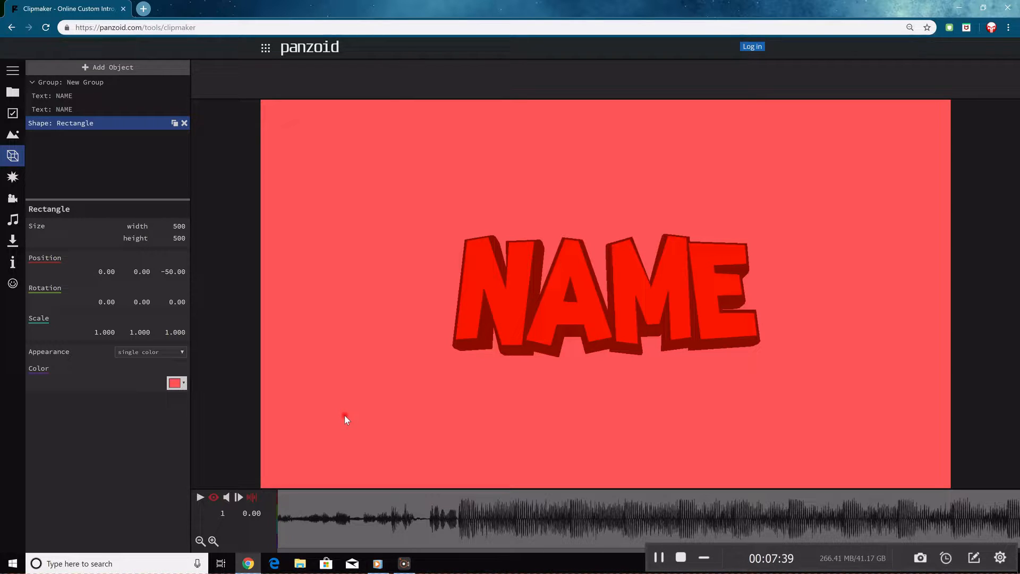
pyautogui.click(175, 382)
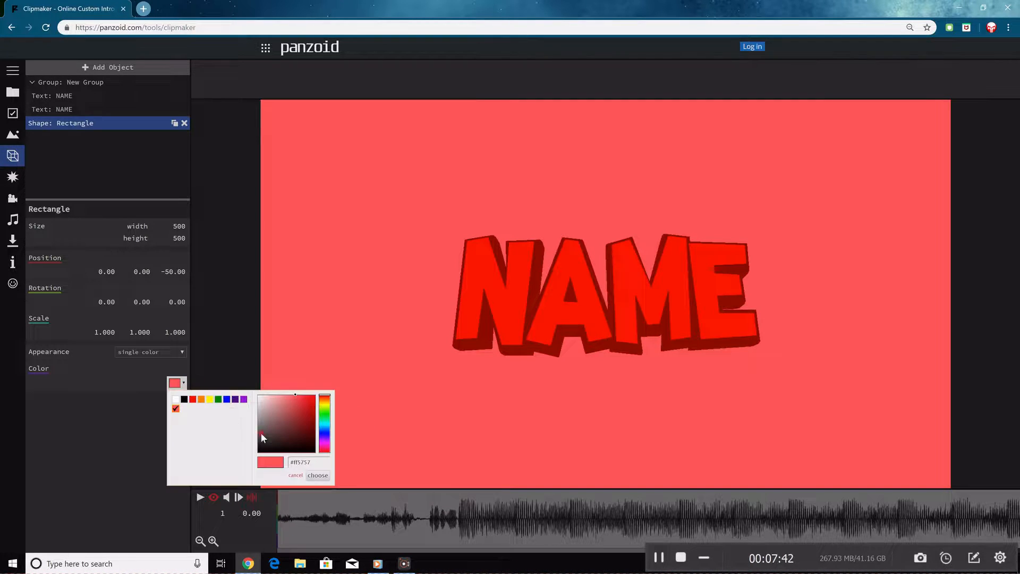
pyautogui.click(315, 415)
pyautogui.click(316, 429)
pyautogui.click(318, 473)
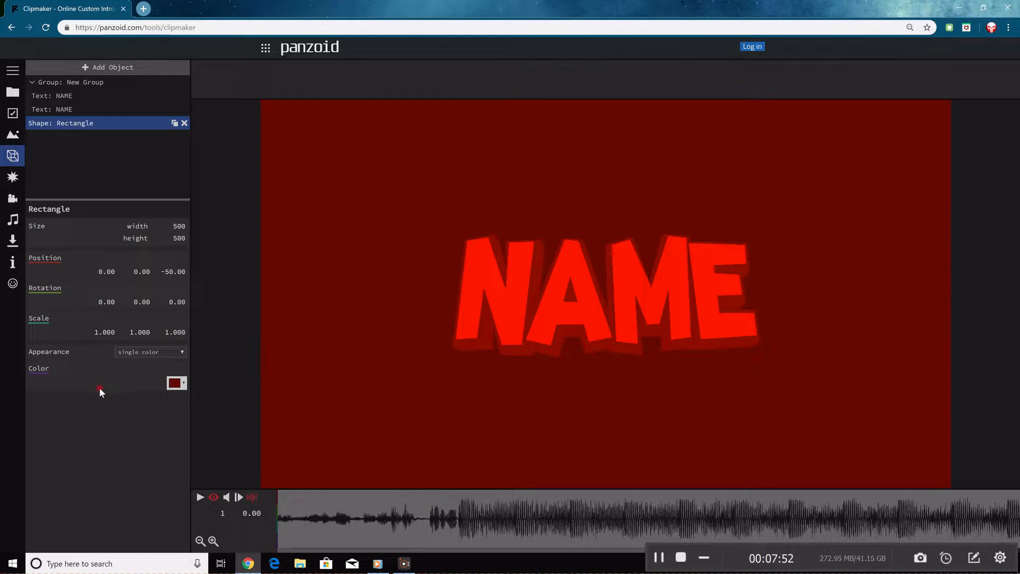
# Select the text group and set its scale to 0 on all three axes at the first frame.
pyautogui.click(77, 86)
pyautogui.moveTo(276, 518); pyautogui.dragTo(322, 562)
pyautogui.click(557, 519)
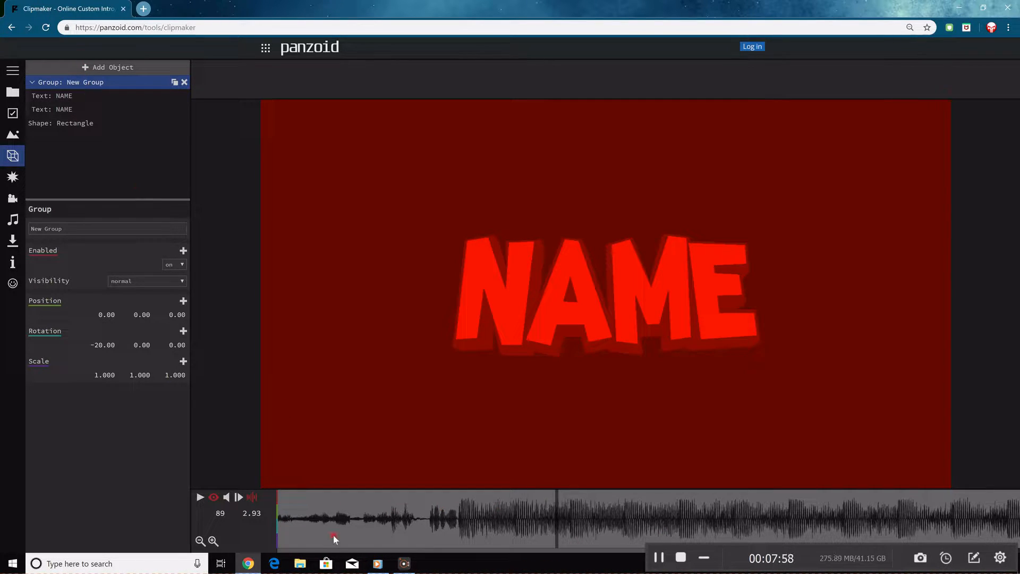
pyautogui.moveTo(461, 518); pyautogui.dragTo(108, 520)
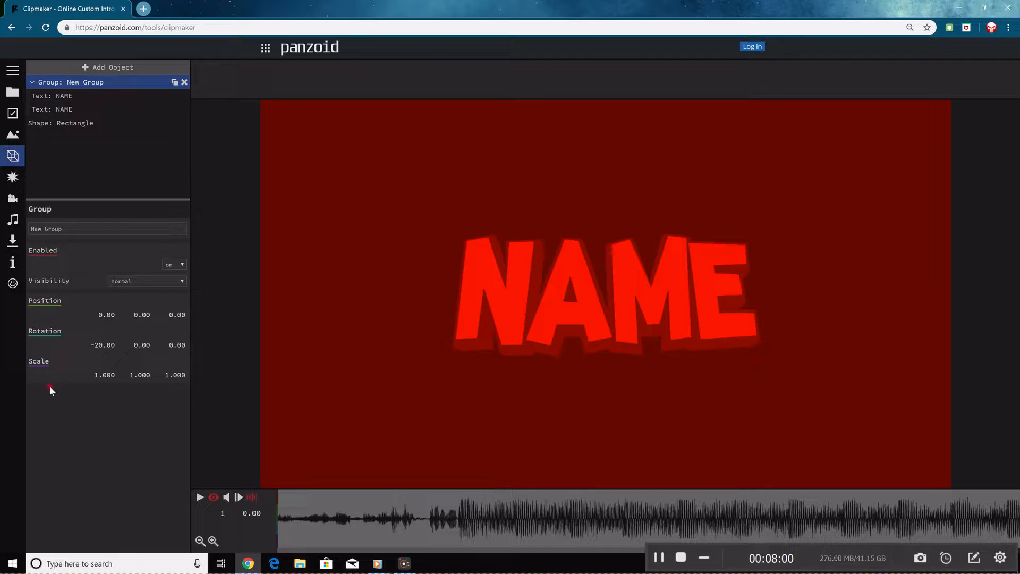
pyautogui.click(95, 376)
pyautogui.write('0')
pyautogui.press('Tab')
pyautogui.write('0')
pyautogui.press('Tab')
pyautogui.write('0')
pyautogui.press('Return')
# Add a scale keyframe to the group at frame 50, keeping the text shrunk until just before the beat drop.
pyautogui.moveTo(319, 511); pyautogui.dragTo(432, 510)
pyautogui.press('space')
pyautogui.press('space')
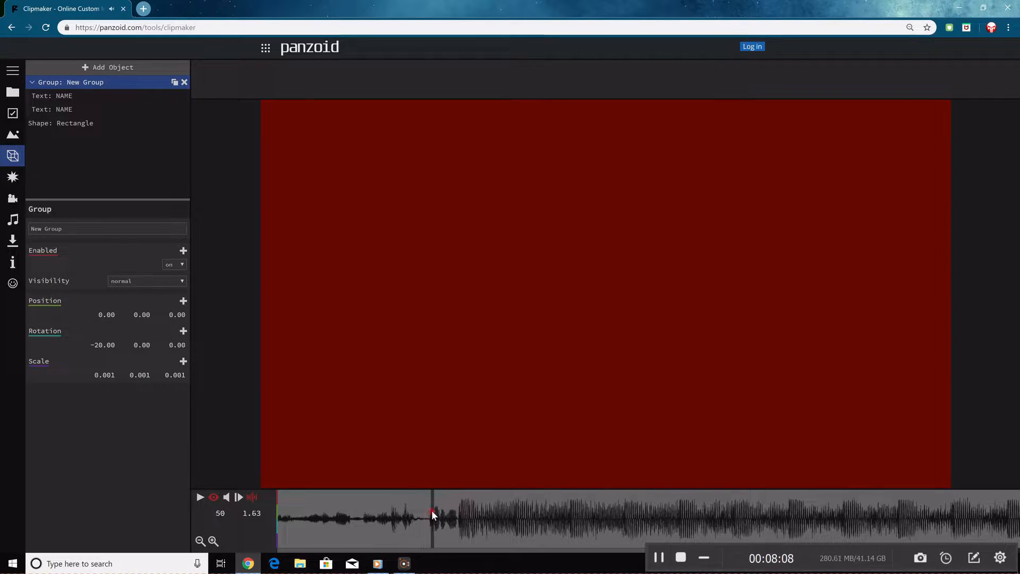
pyautogui.click(181, 361)
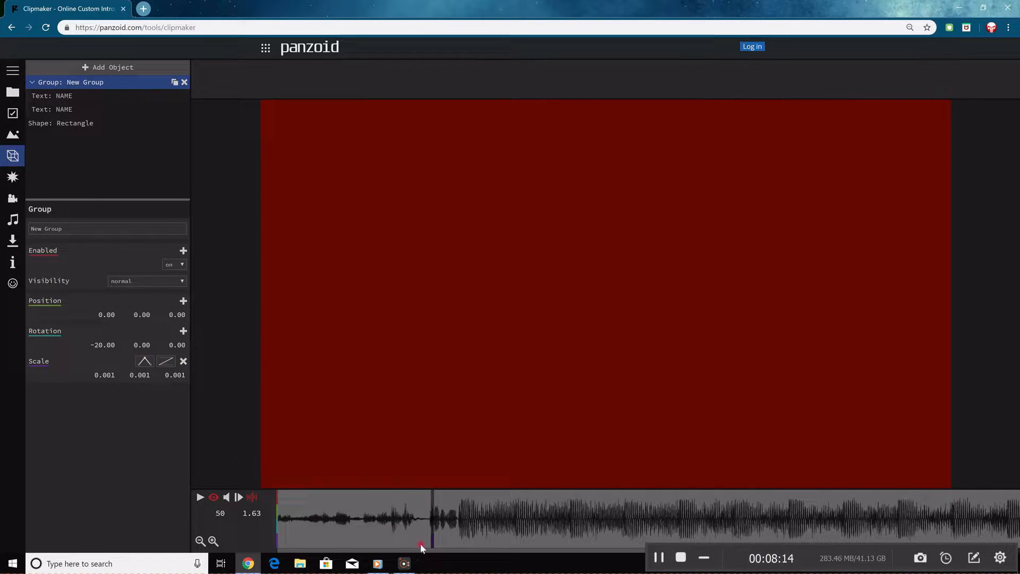
# Add a scale keyframe of 1 on all axes at frame 59, where the beat drops, and preview the animation from the start.
pyautogui.click(442, 510)
pyautogui.moveTo(447, 506); pyautogui.dragTo(462, 504)
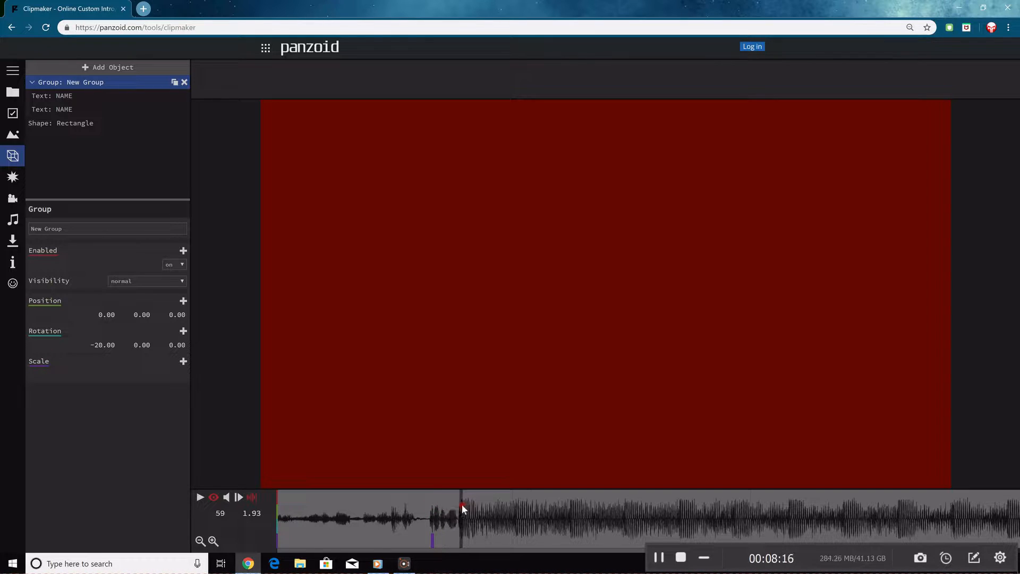
pyautogui.click(184, 362)
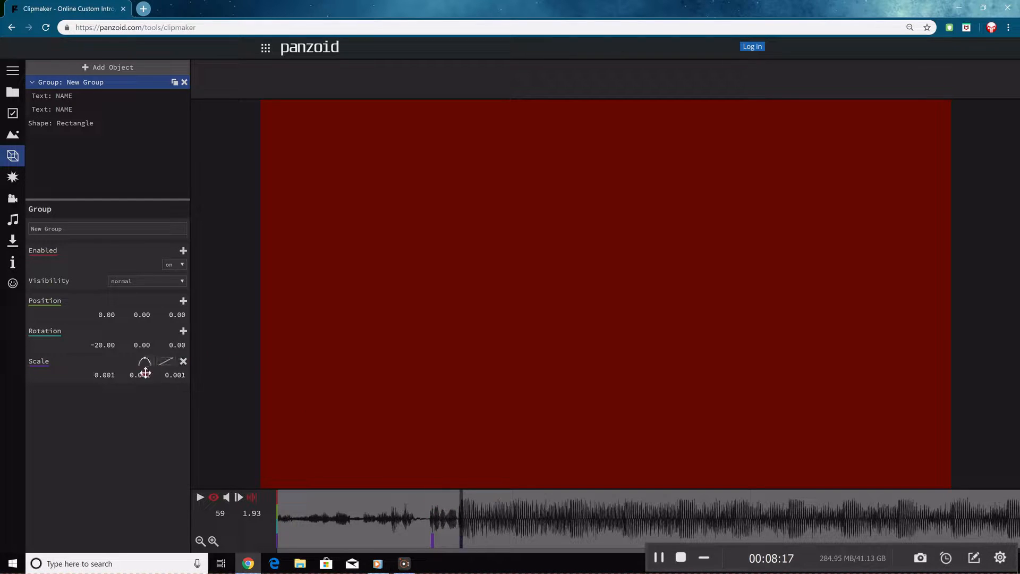
pyautogui.click(111, 377)
pyautogui.write('1')
pyautogui.press('Return')
pyautogui.moveTo(460, 497); pyautogui.dragTo(278, 500)
pyautogui.press('space')
pyautogui.press('space')
pyautogui.press('space')
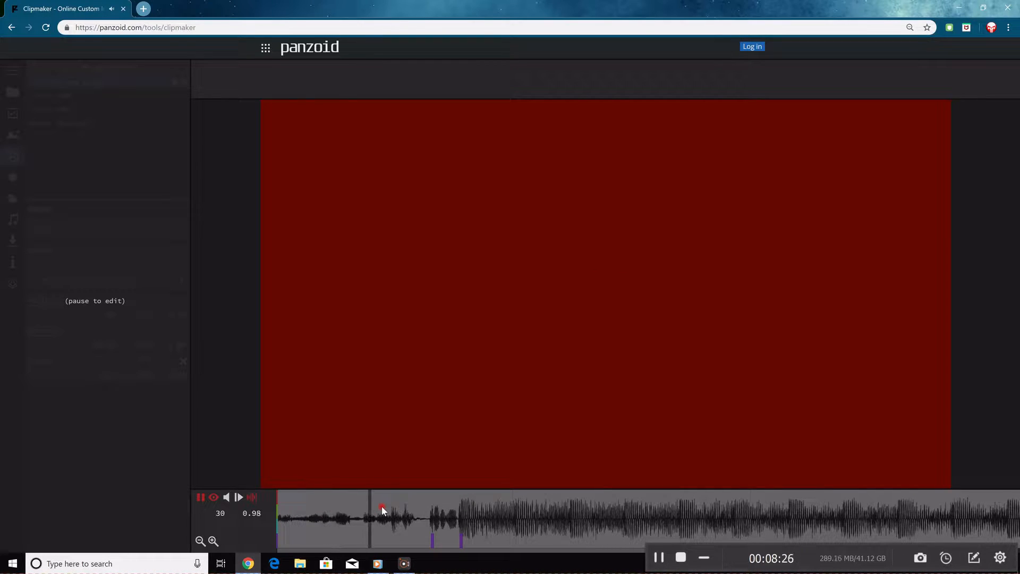
# Set the easing of the group's scale keyframe at frame 59 to bounce out and preview the effect.
pyautogui.moveTo(433, 507); pyautogui.dragTo(461, 505)
pyautogui.click(183, 361)
pyautogui.click(165, 362)
pyautogui.scroll(-4, 209, 433)
pyautogui.scroll(-1, 209, 437)
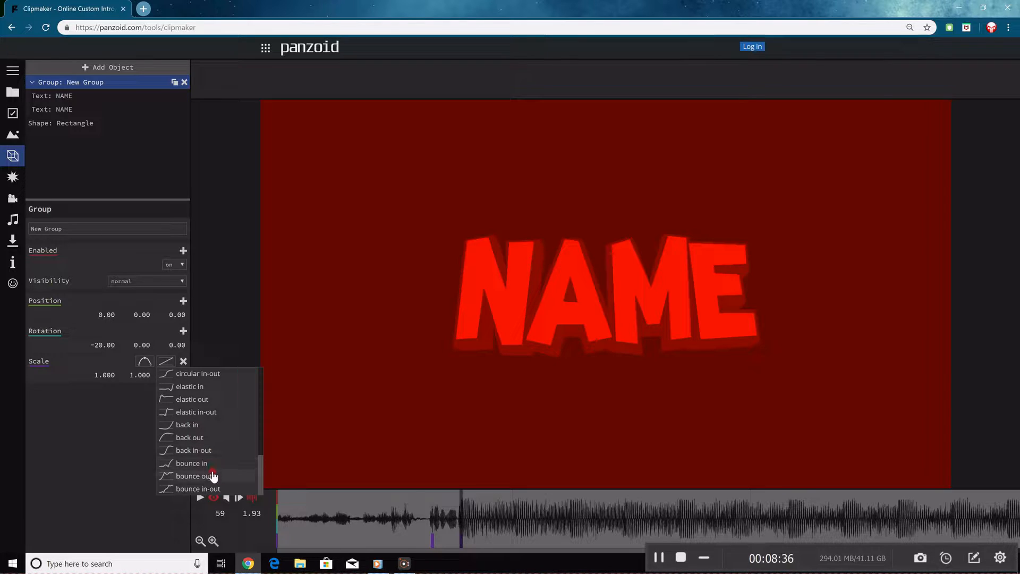
pyautogui.click(211, 474)
pyautogui.press('space')
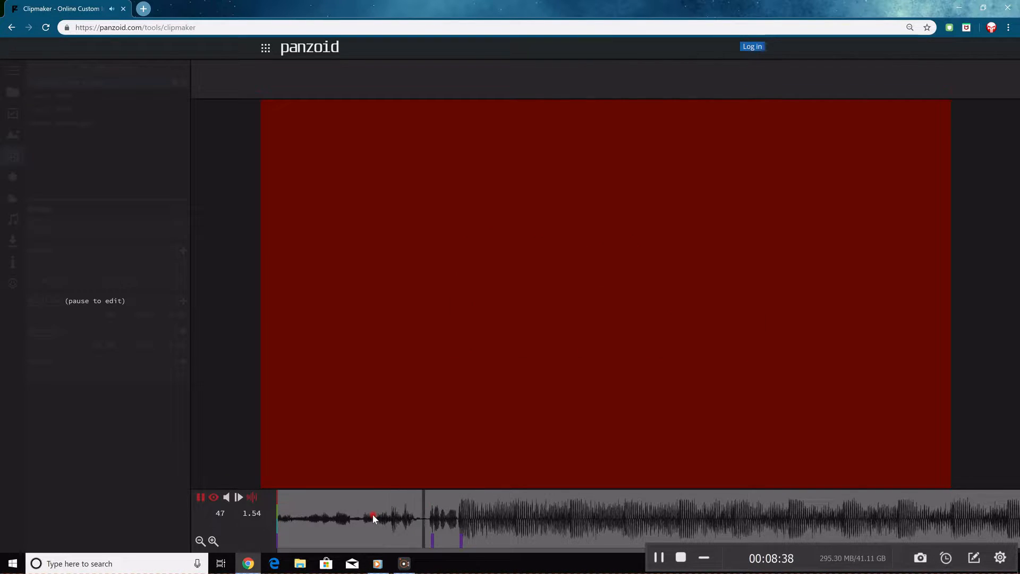
pyautogui.click(441, 509)
pyautogui.click(324, 518)
pyautogui.hotkey('alt', 'f')
pyautogui.click(337, 515)
pyautogui.press('space')
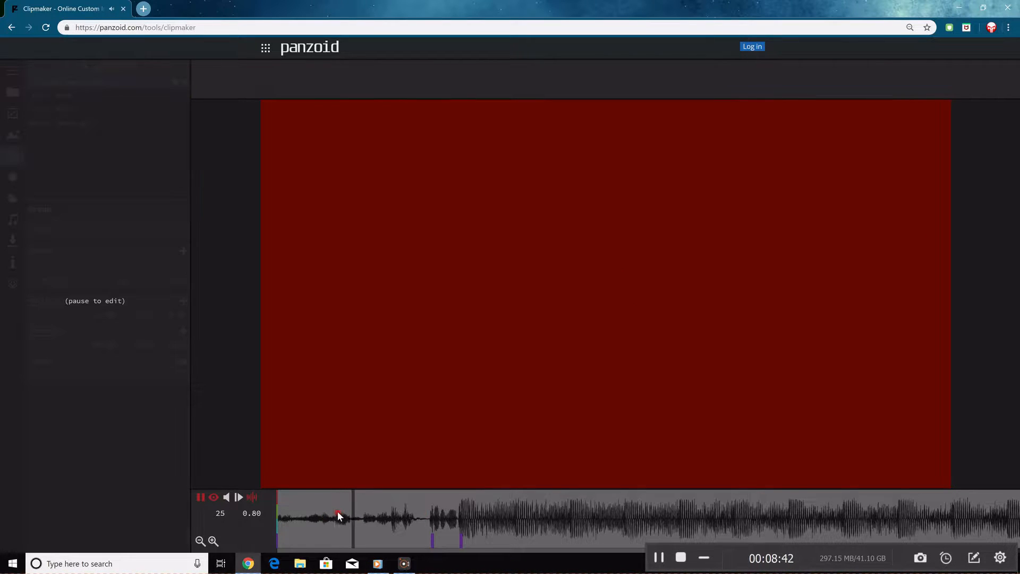
# Move the group's full-size scale keyframe to frame 72 and replay the bounce.
pyautogui.moveTo(406, 508)
pyautogui.mouseDown()
pyautogui.moveTo(492, 523)
pyautogui.moveTo(461, 521)
pyautogui.moveTo(503, 538)
pyautogui.moveTo(404, 518)
pyautogui.mouseUp()
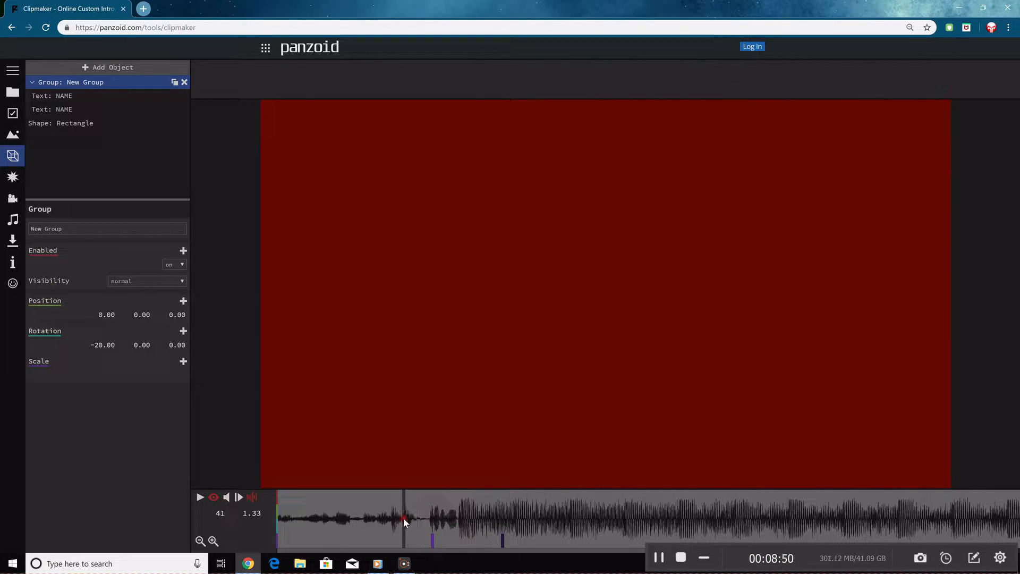
pyautogui.press('space')
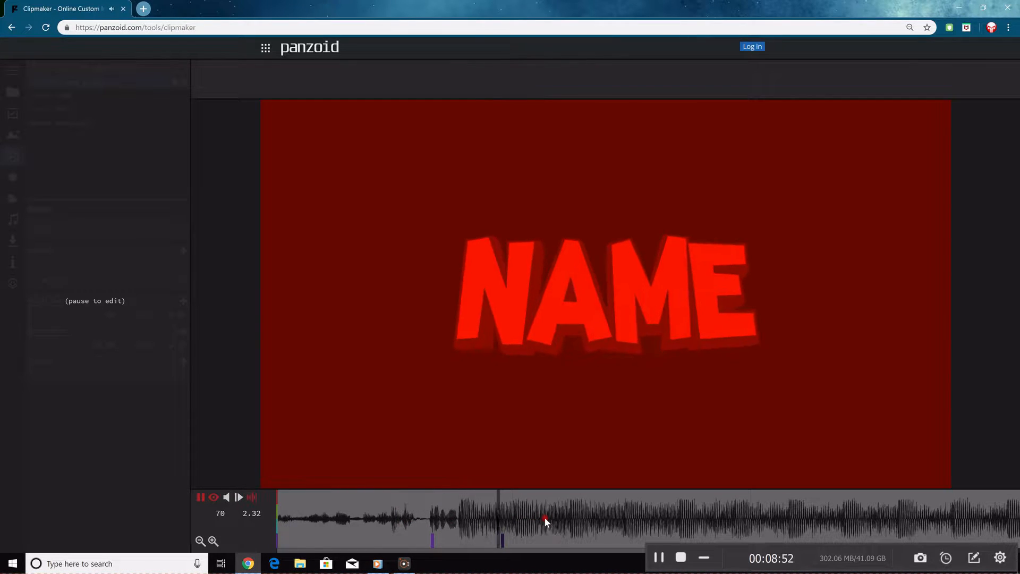
pyautogui.press('space')
pyautogui.click(397, 514)
pyautogui.press('space')
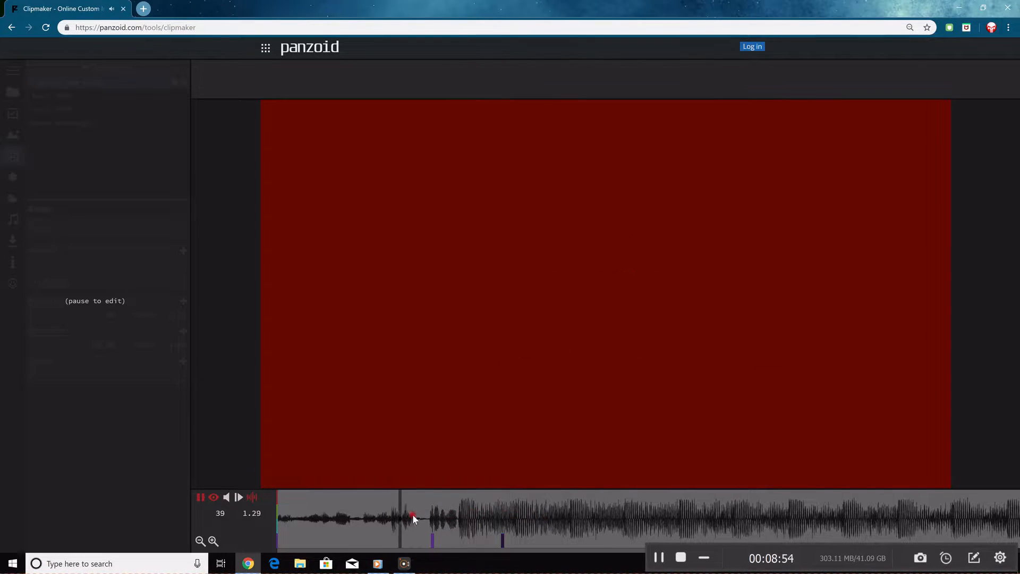
pyautogui.press('space')
# Replay the intro several times to check the timing of the name's bounce-in against the music.
pyautogui.click(502, 518)
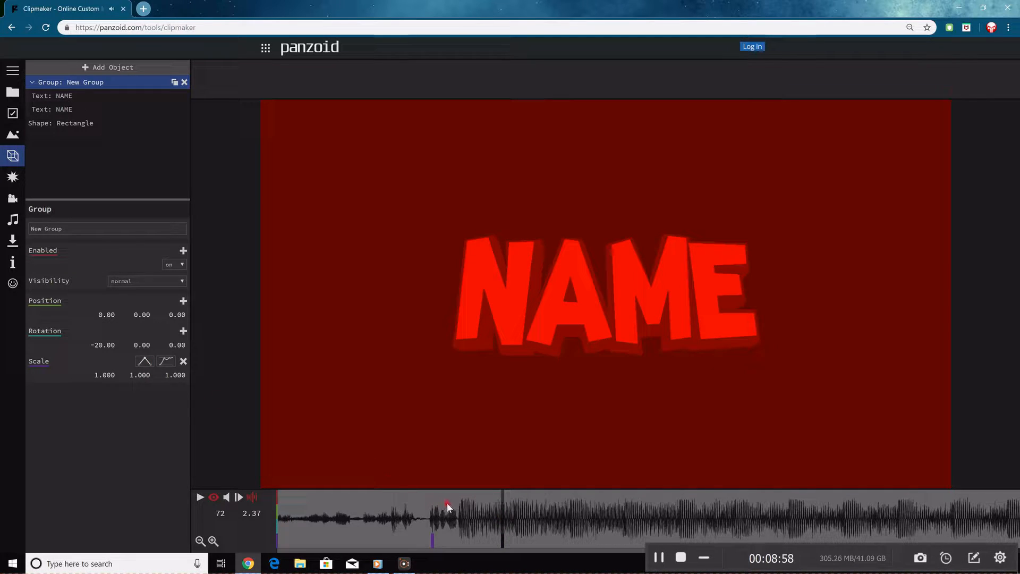
pyautogui.click(414, 518)
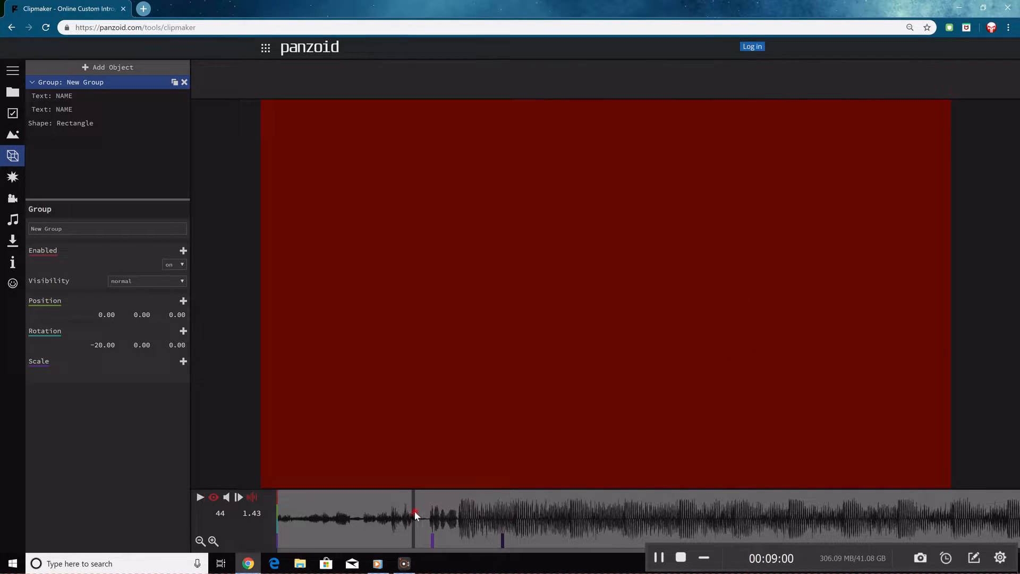
pyautogui.press('space')
pyautogui.moveTo(486, 512); pyautogui.dragTo(229, 527)
pyautogui.press('space')
pyautogui.click(400, 515)
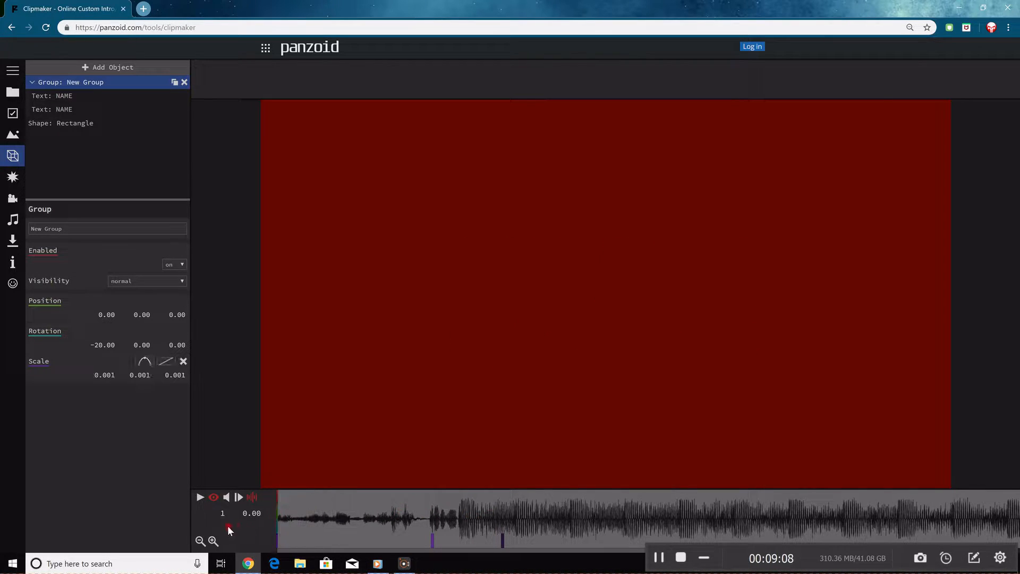
pyautogui.press('space')
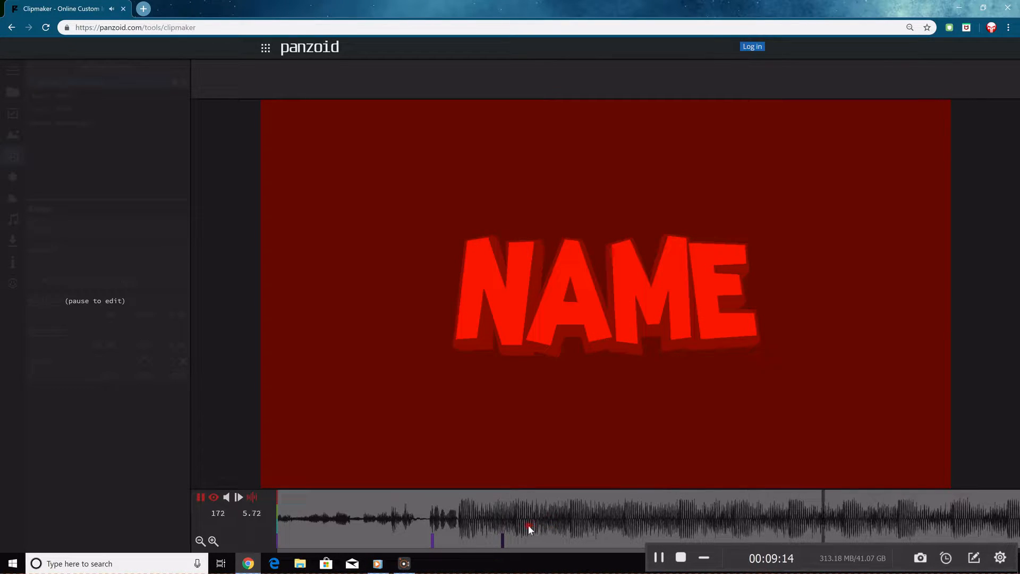
pyautogui.press('space')
pyautogui.click(298, 517)
pyautogui.press('space')
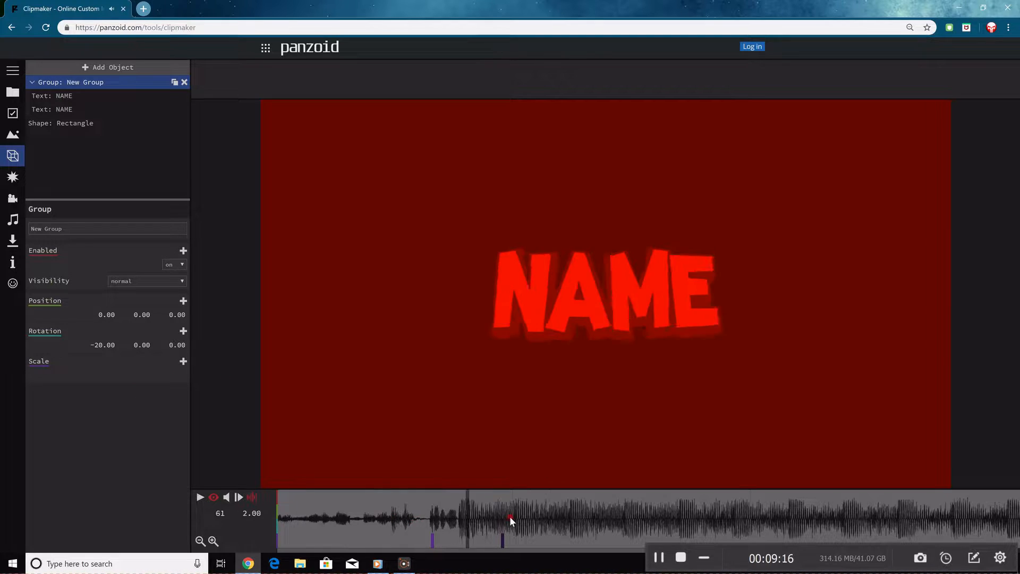
# Find the next beat at frame 128 and add a rotation keyframe to the group there.
pyautogui.moveTo(492, 549); pyautogui.dragTo(556, 549)
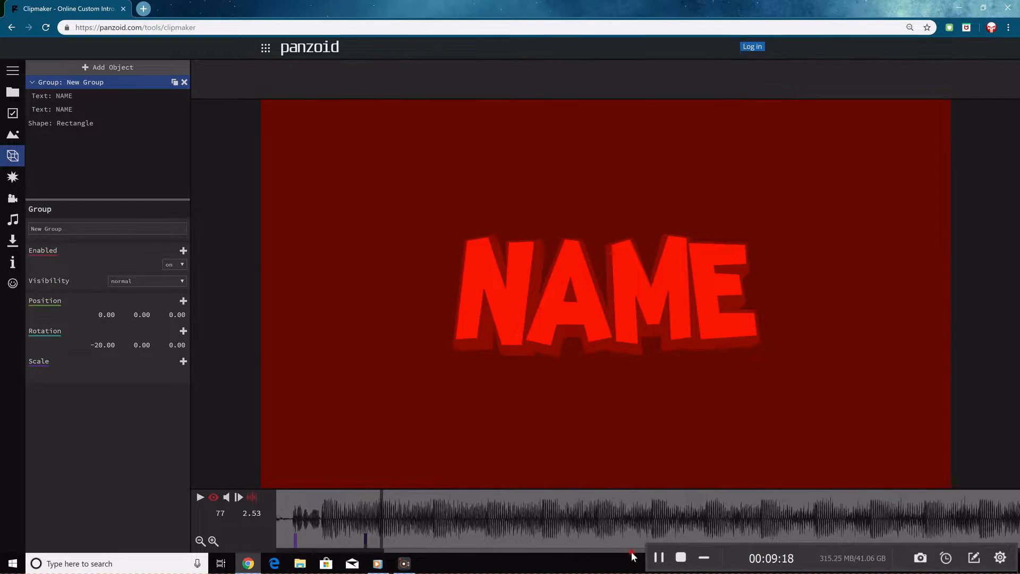
pyautogui.click(314, 523)
pyautogui.press('space')
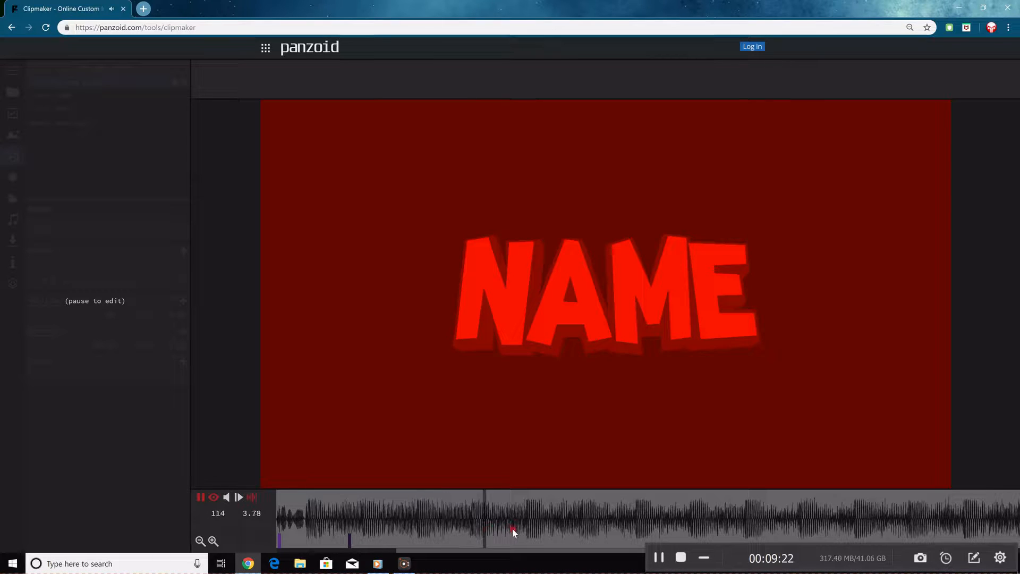
pyautogui.click(527, 525)
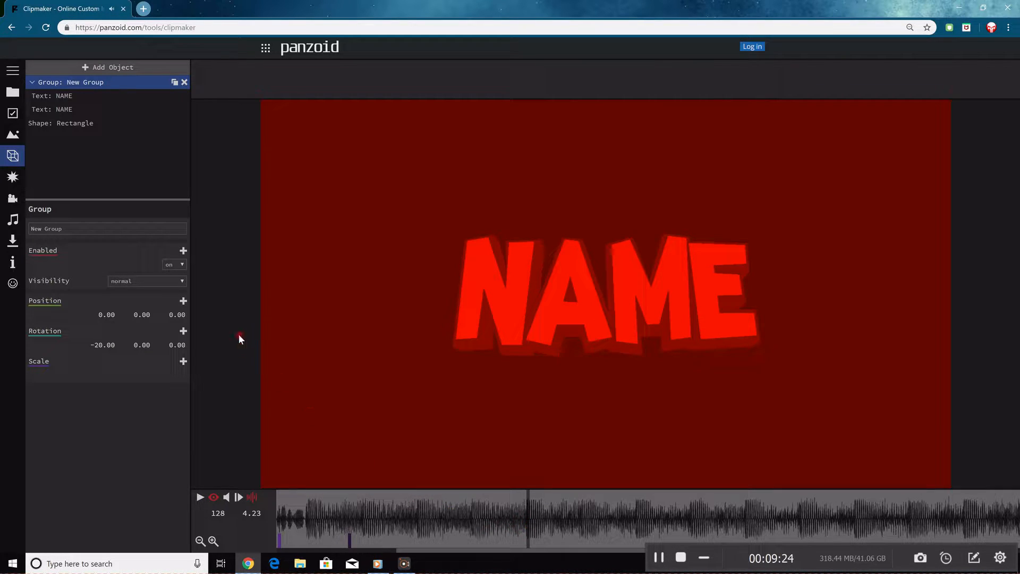
pyautogui.click(183, 331)
# Add a second rotation keyframe at frame 144 with the group's Z rotation set to 360.
pyautogui.moveTo(536, 495); pyautogui.dragTo(579, 496)
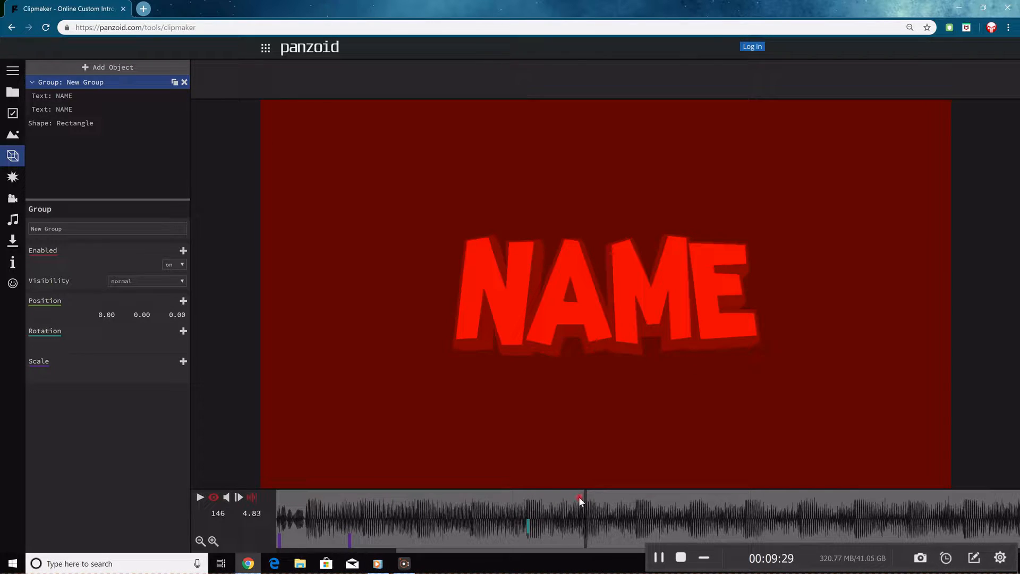
pyautogui.click(183, 331)
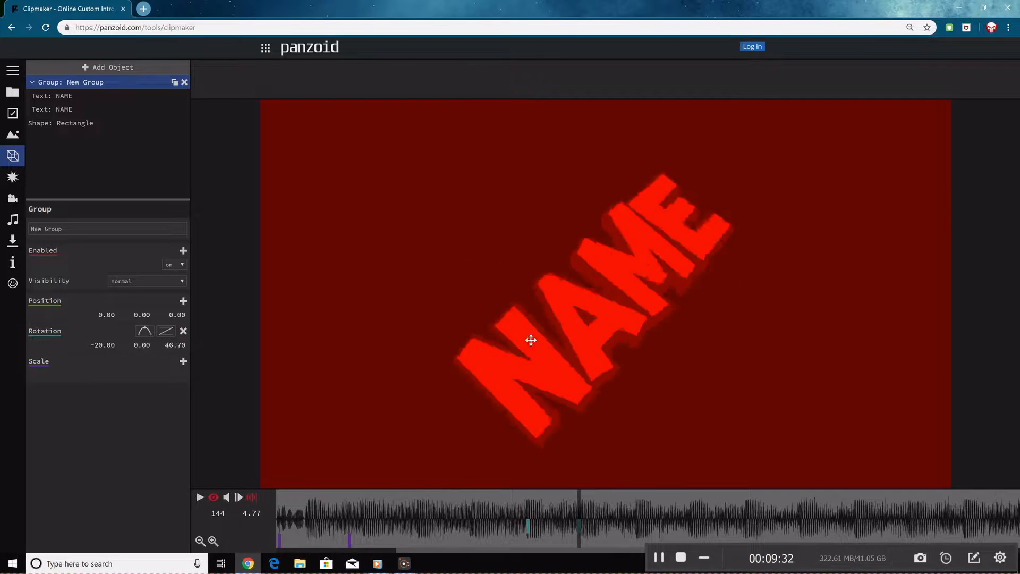
pyautogui.moveTo(531, 340); pyautogui.dragTo(574, 330)
pyautogui.click(181, 345)
pyautogui.write('360')
pyautogui.press('Return')
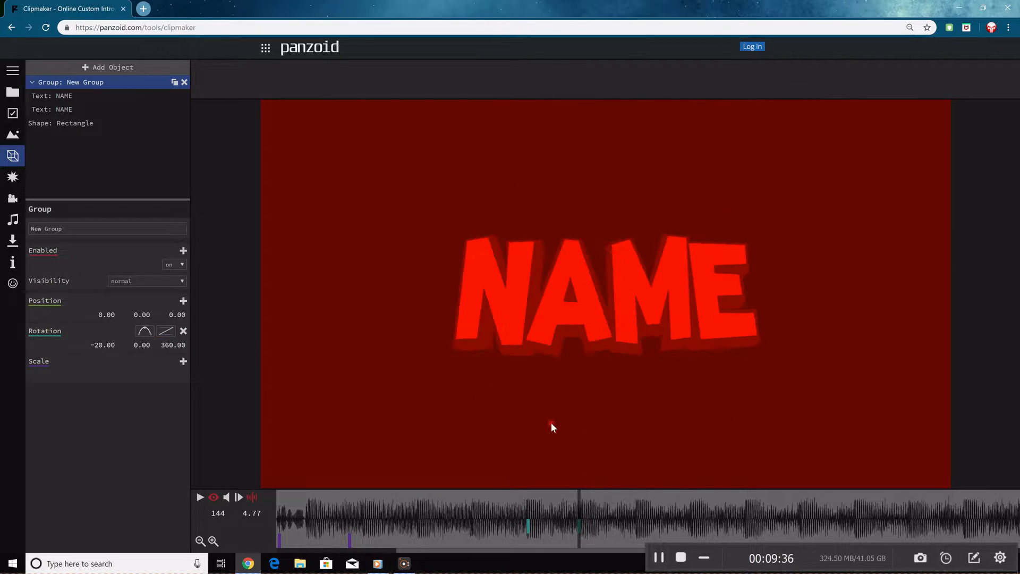
# Review the group's rotation before and between the keyframes at frames 128 and 144 by playing the intro from the start.
pyautogui.click(501, 514)
pyautogui.click(527, 498)
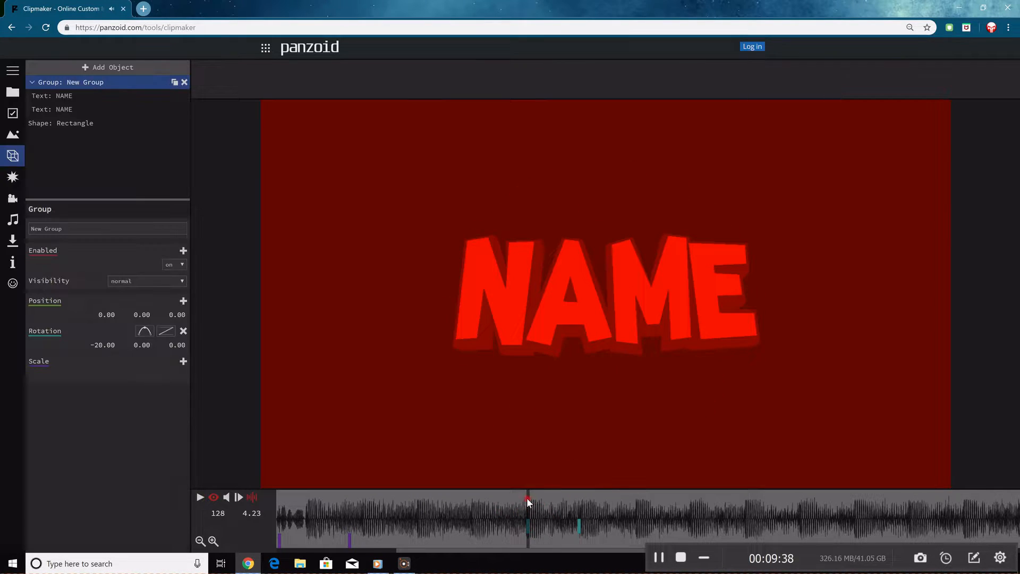
pyautogui.click(327, 500)
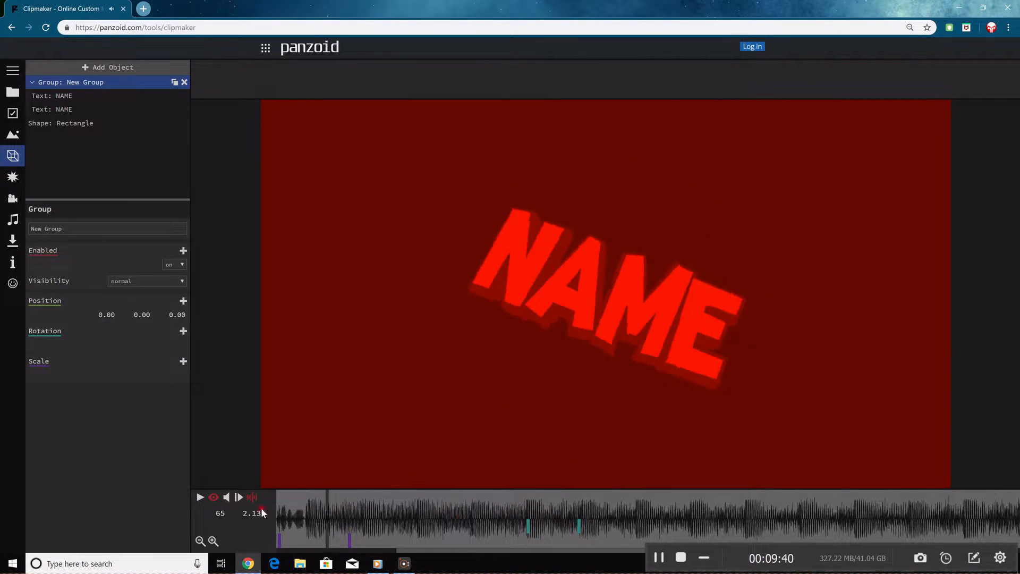
pyautogui.moveTo(261, 509); pyautogui.dragTo(106, 512)
pyautogui.press('space')
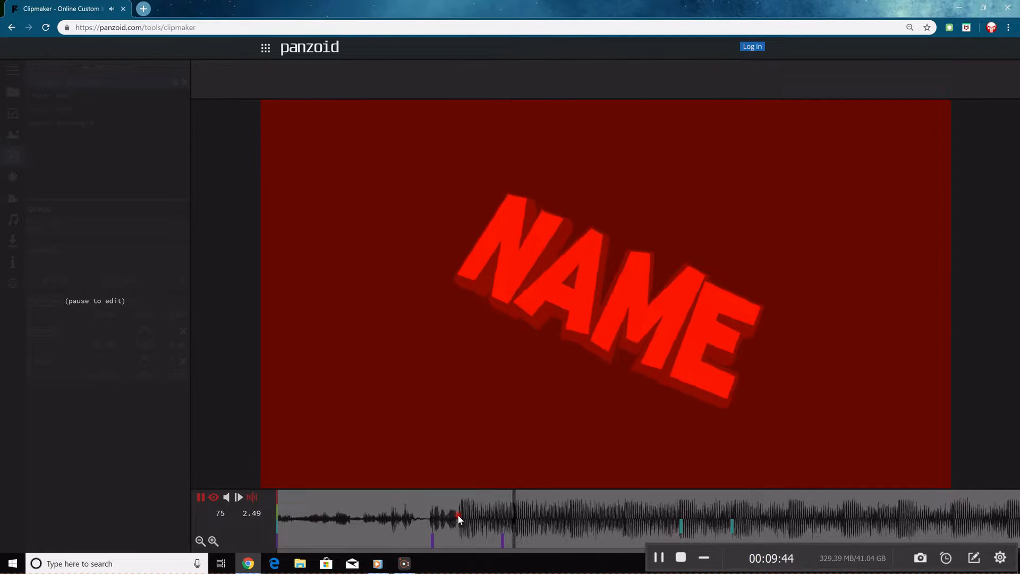
pyautogui.click(674, 496)
pyautogui.click(680, 498)
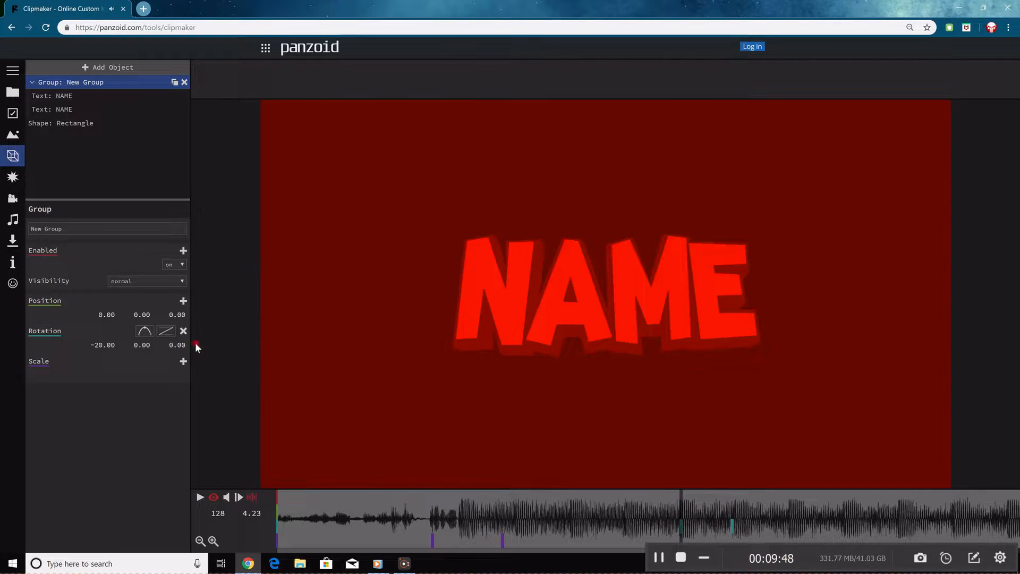
pyautogui.click(583, 545)
pyautogui.moveTo(624, 553); pyautogui.dragTo(222, 522)
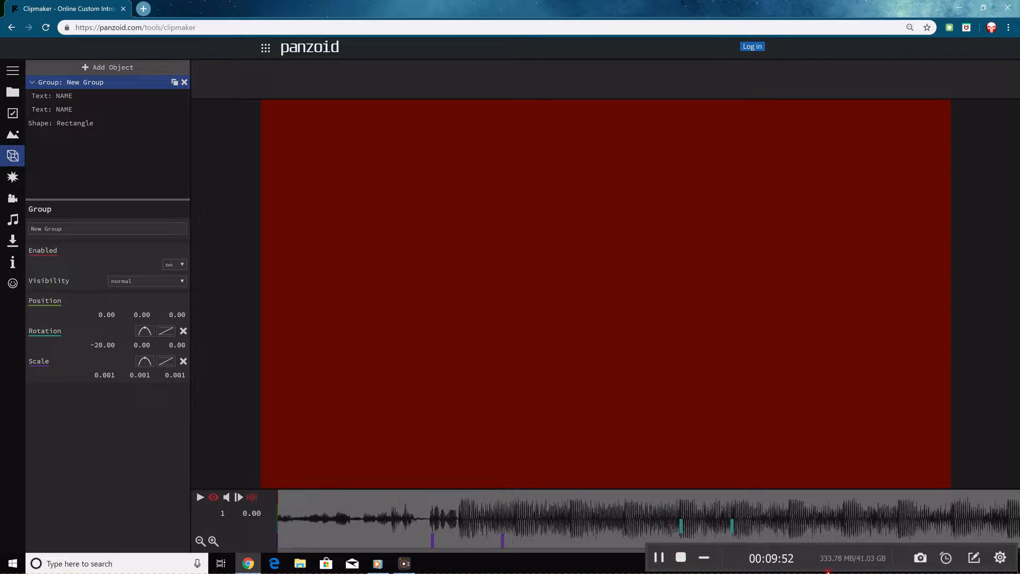
pyautogui.press('space')
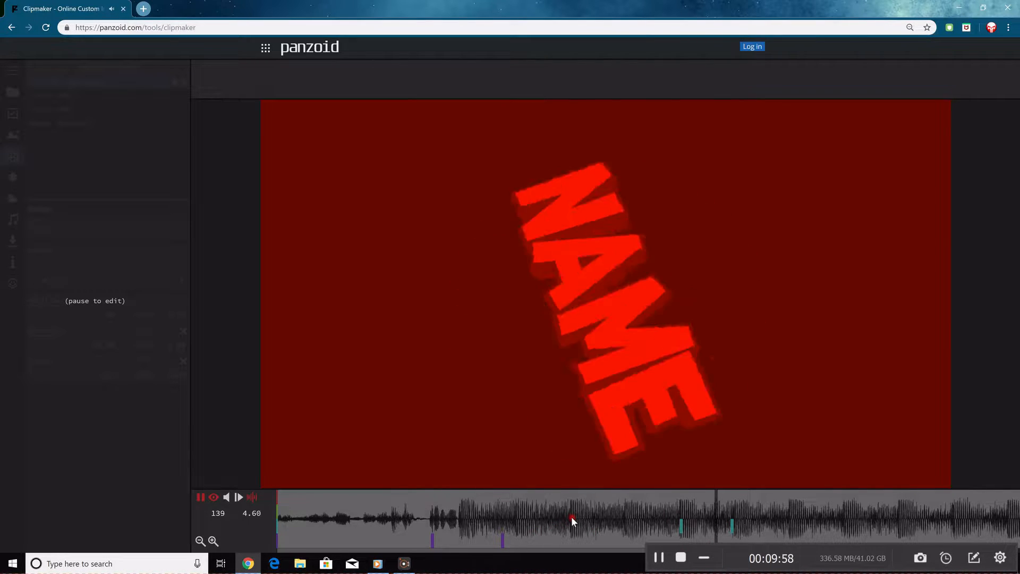
pyautogui.click(664, 513)
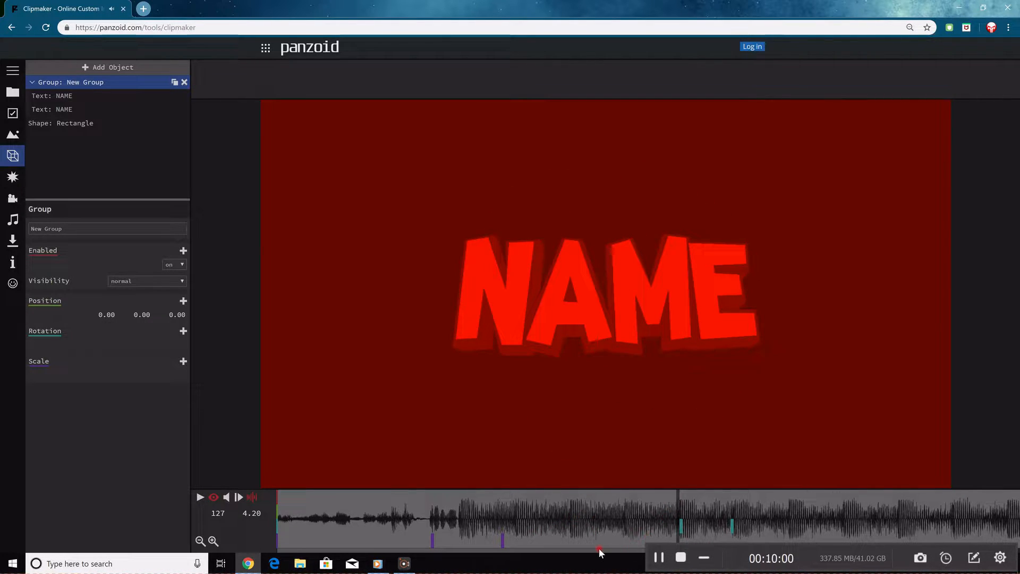
# Set the easing of the group's rotation keyframe at frame 144 to circular out and play the spin.
pyautogui.click(645, 502)
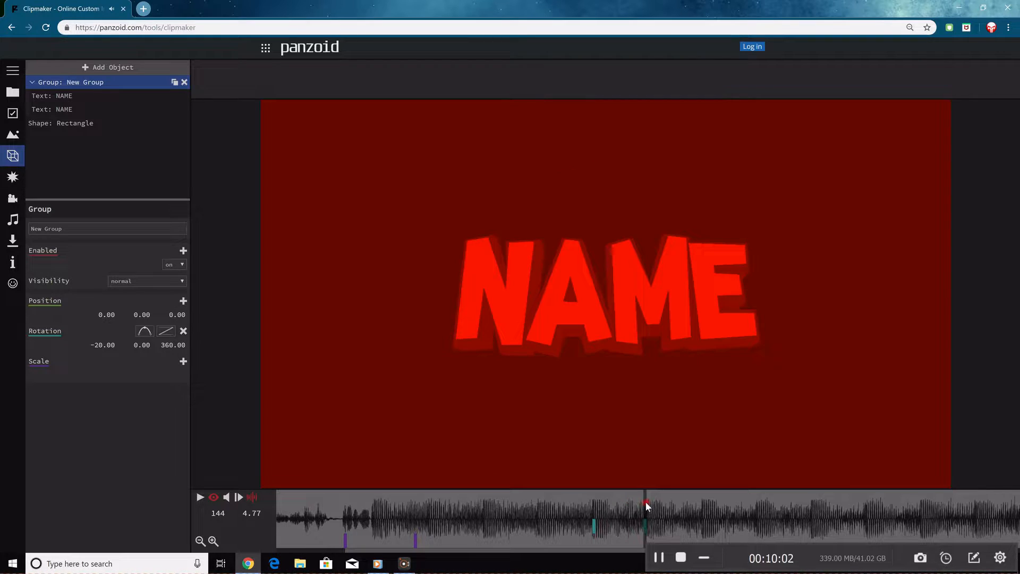
pyautogui.click(611, 545)
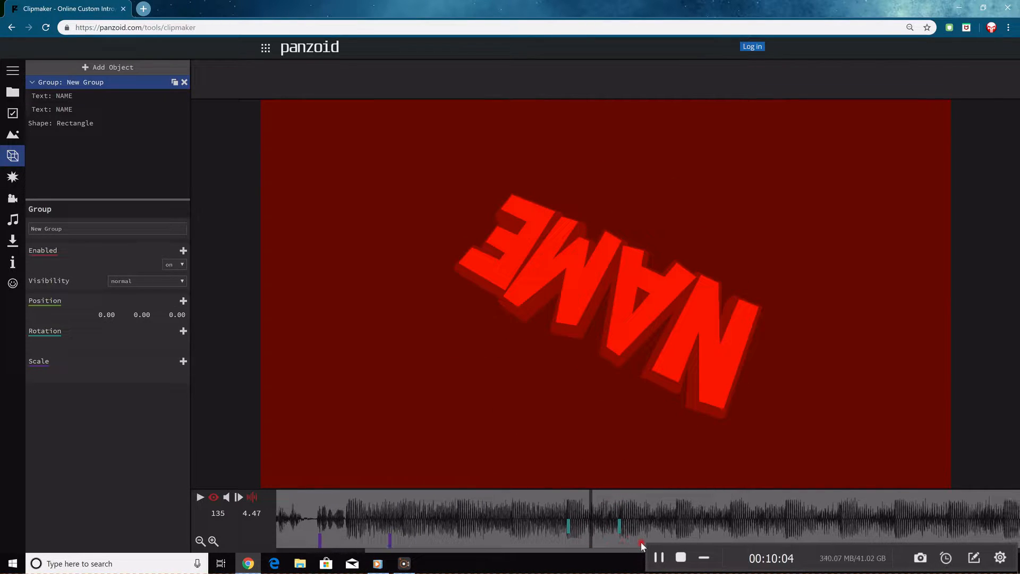
pyautogui.click(608, 501)
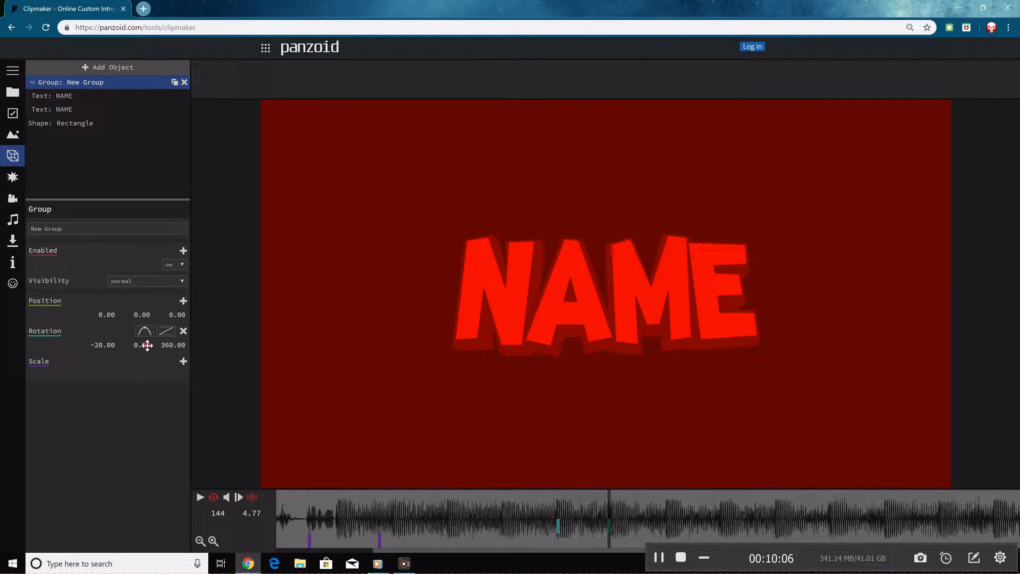
pyautogui.click(158, 336)
pyautogui.scroll(-4, 189, 395)
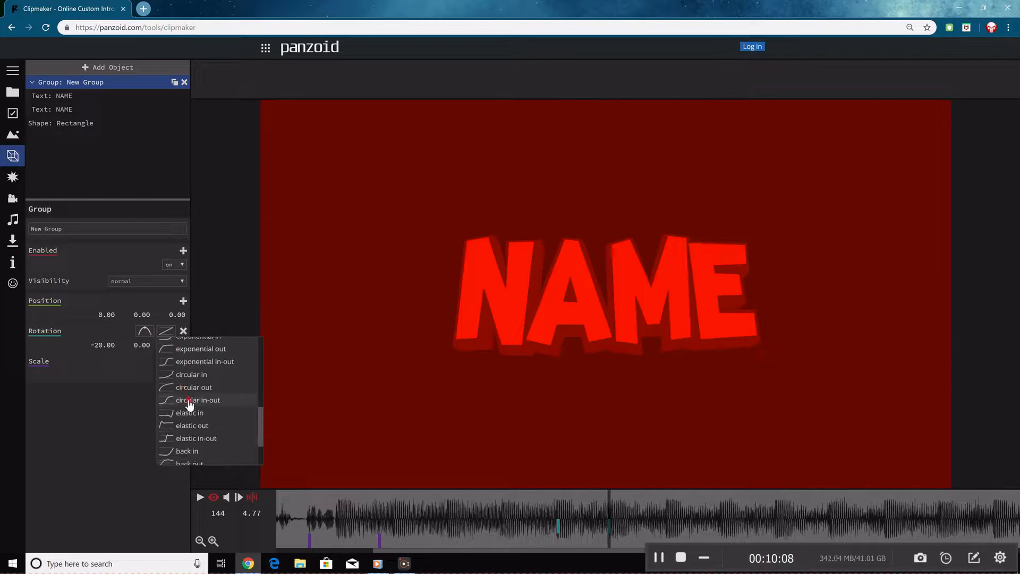
pyautogui.click(212, 388)
pyautogui.click(506, 503)
pyautogui.press('space')
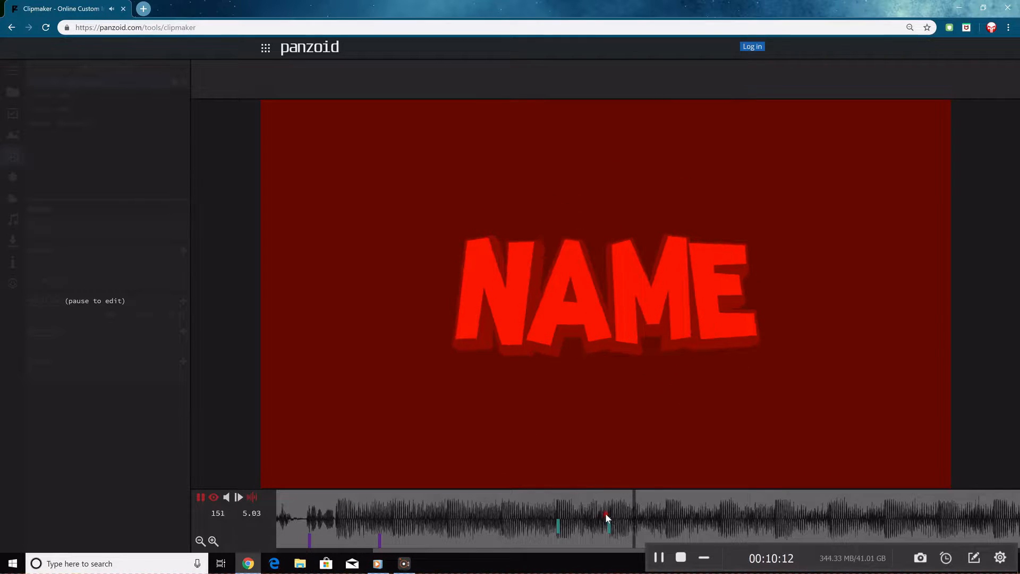
pyautogui.press('space')
# Move the group's rotation keyframe from frame 144 to about frame 156 and replay the slower spin.
pyautogui.click(612, 524)
pyautogui.click(609, 525)
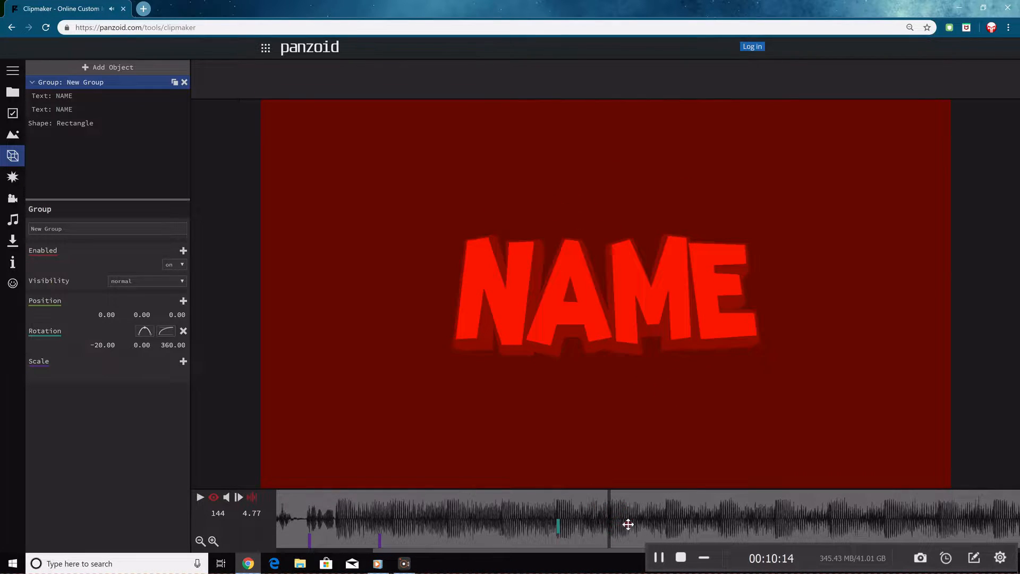
pyautogui.moveTo(609, 524); pyautogui.dragTo(646, 523)
pyautogui.click(533, 510)
pyautogui.press('space')
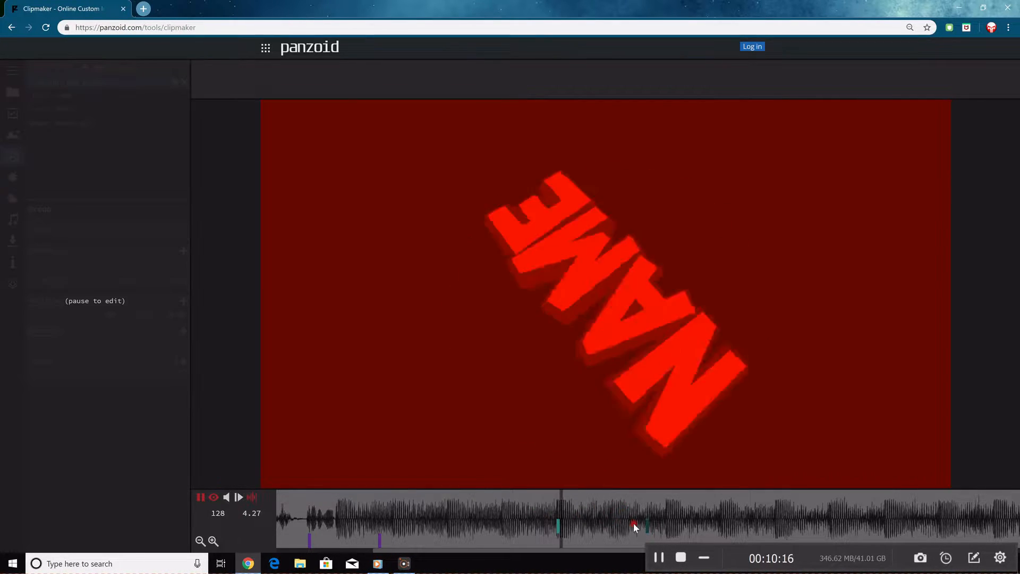
pyautogui.press('space')
pyautogui.click(517, 508)
pyautogui.press('space')
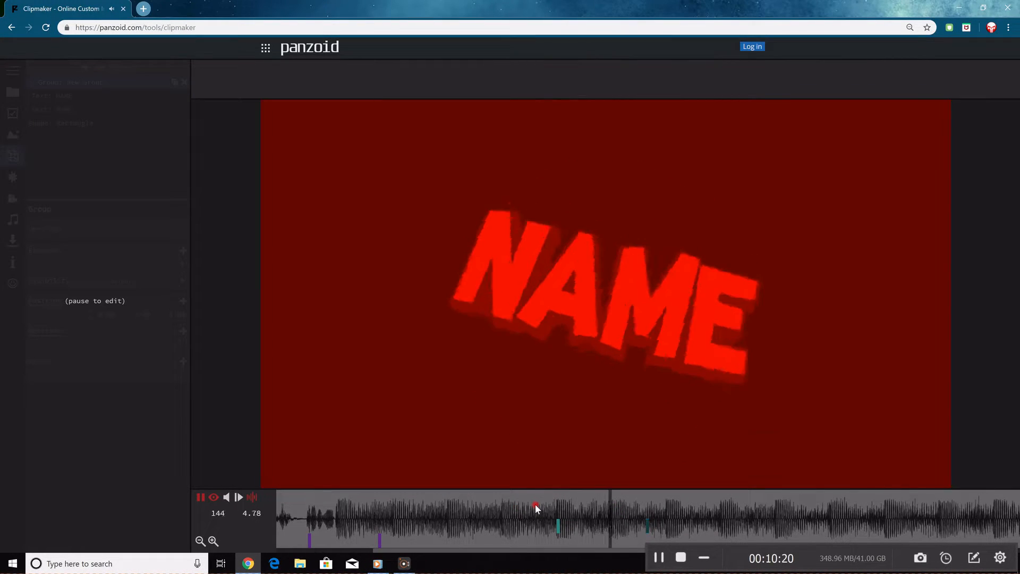
pyautogui.press('space')
pyautogui.moveTo(764, 505); pyautogui.dragTo(229, 523)
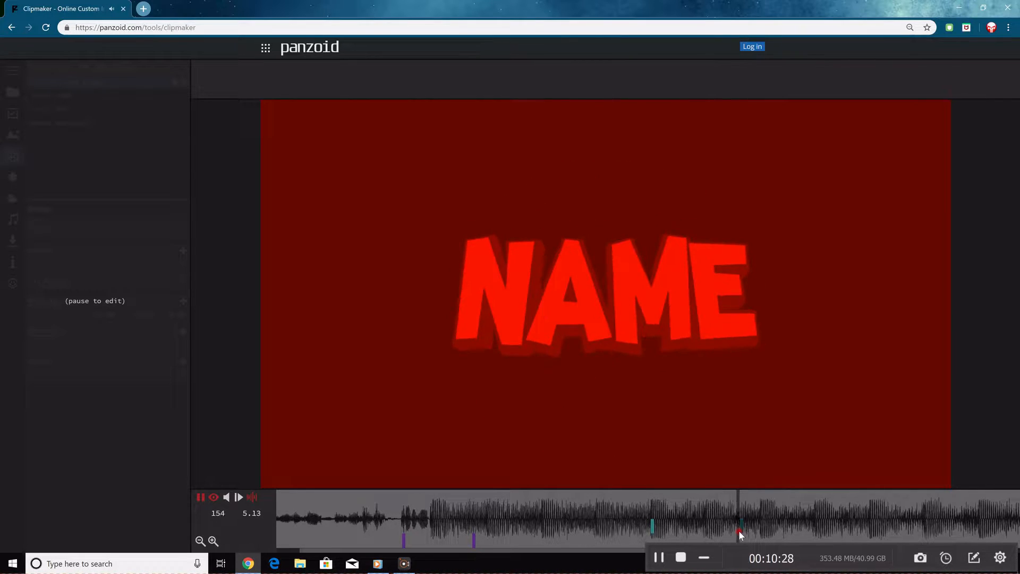
# Locate the next beat at frame 196 and add a rotation keyframe to the group there.
pyautogui.click(861, 516)
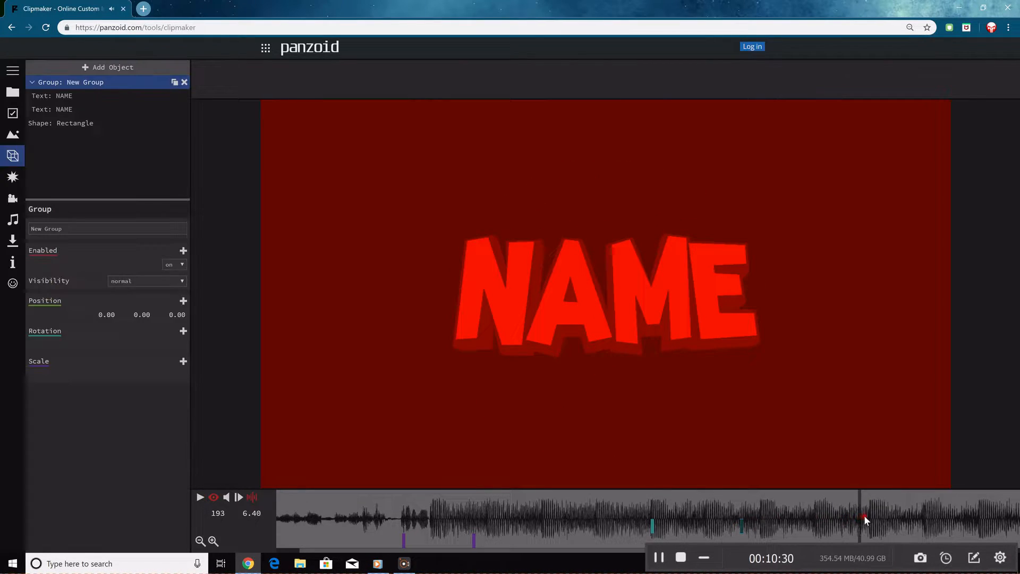
pyautogui.click(631, 540)
pyautogui.moveTo(634, 550); pyautogui.dragTo(782, 536)
pyautogui.press('space')
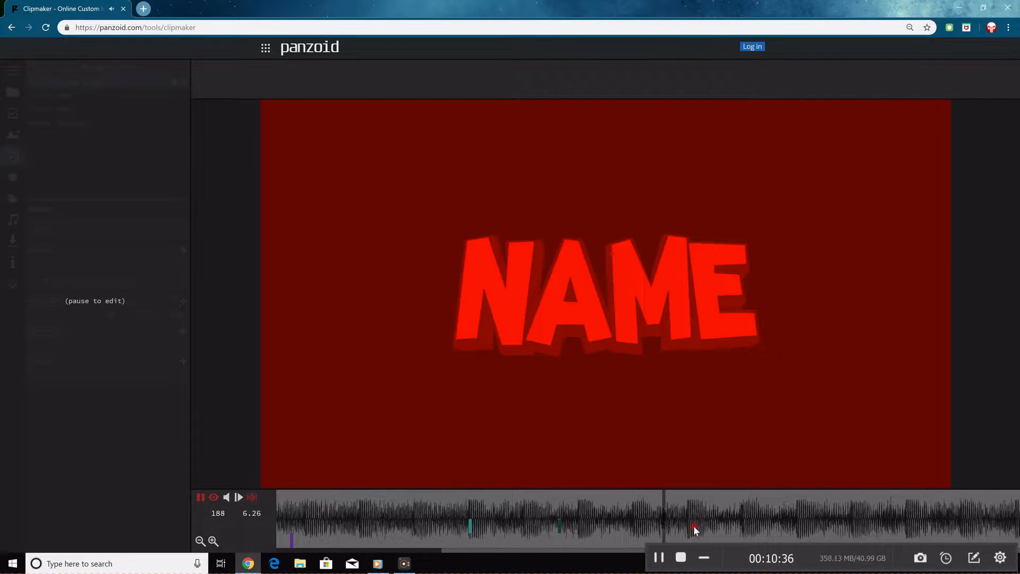
pyautogui.click(691, 524)
pyautogui.click(687, 523)
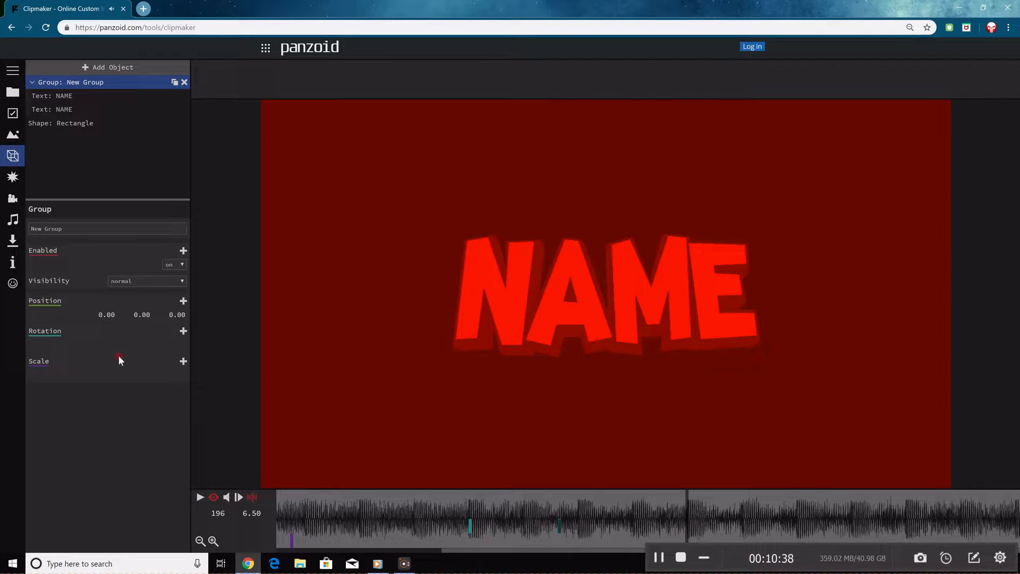
pyautogui.click(183, 330)
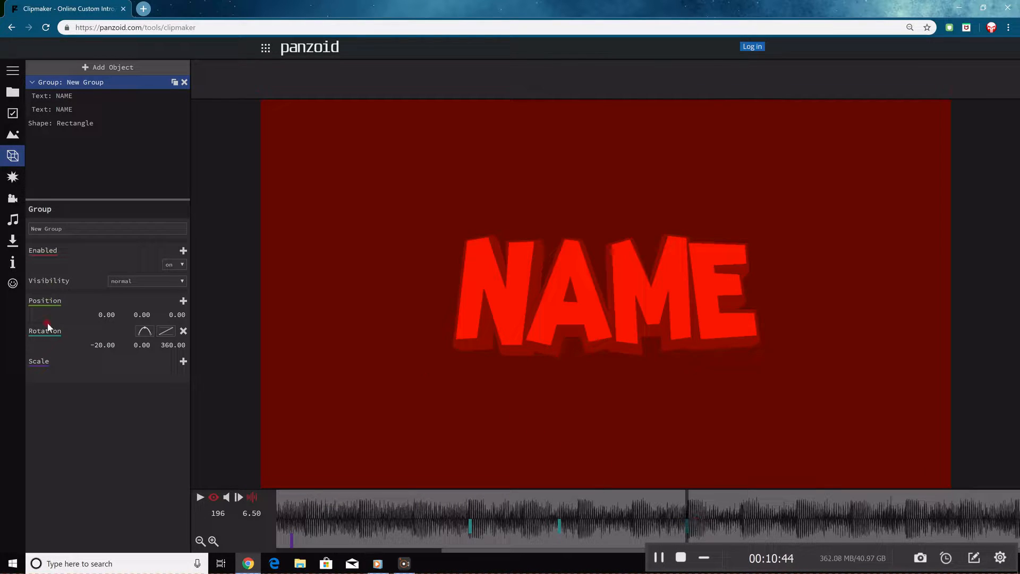
# Add a group rotation keyframe at frame 222 with the X rotation set to -380, and preview the flip.
pyautogui.moveTo(723, 492); pyautogui.dragTo(771, 505)
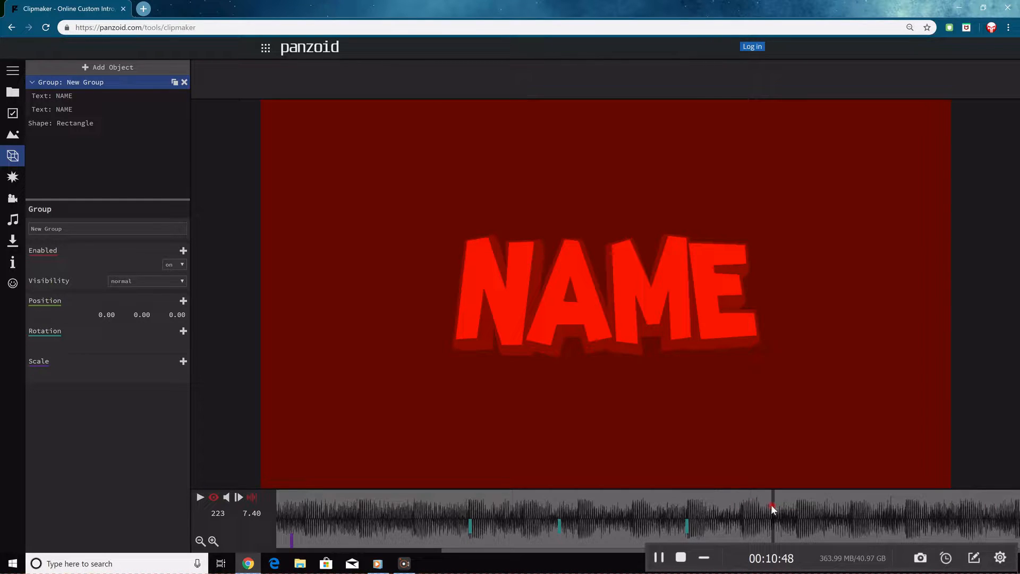
pyautogui.click(182, 332)
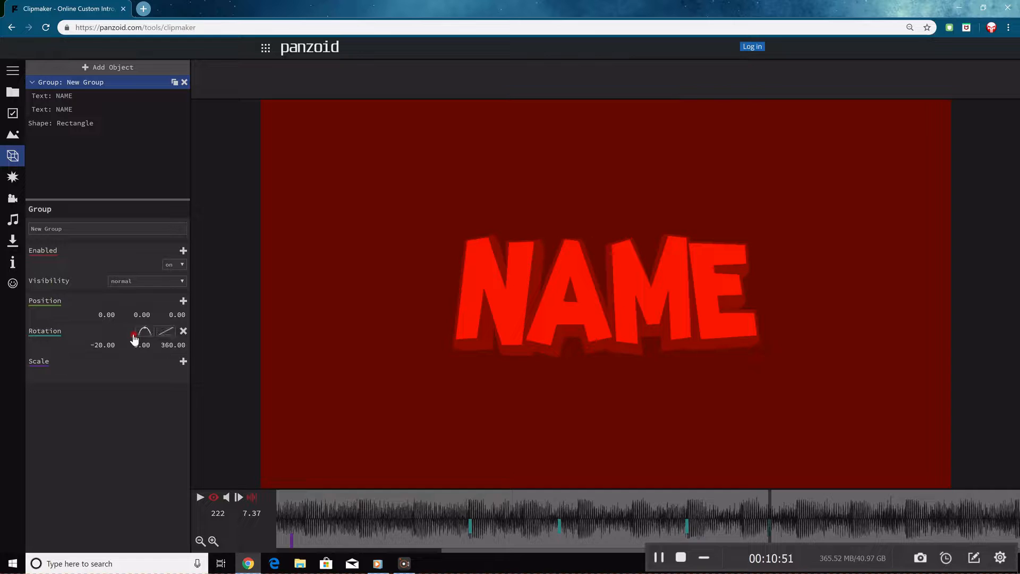
pyautogui.write('13')
pyautogui.click(735, 495)
pyautogui.click(638, 496)
pyautogui.press('space')
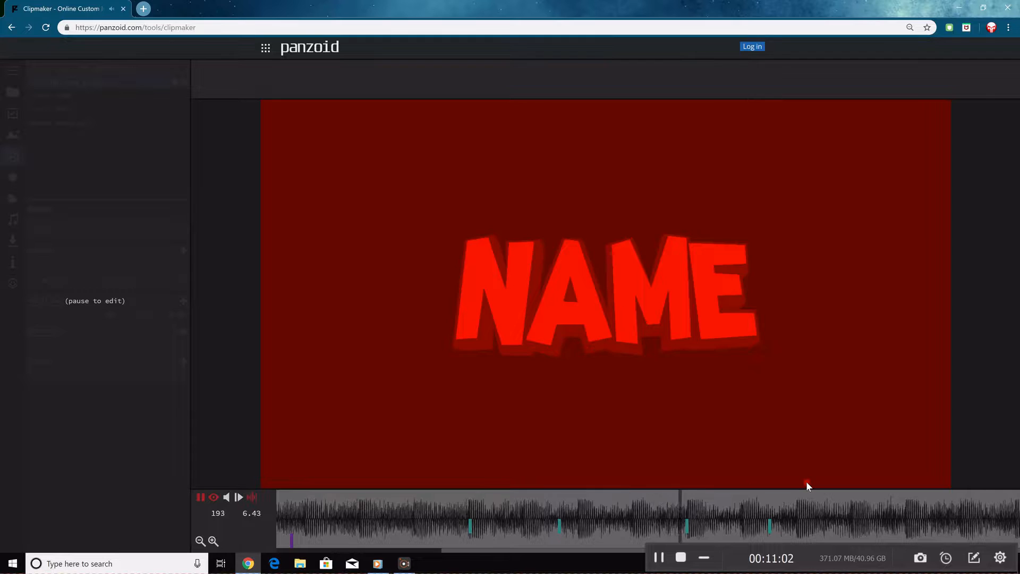
pyautogui.moveTo(669, 515); pyautogui.dragTo(722, 506)
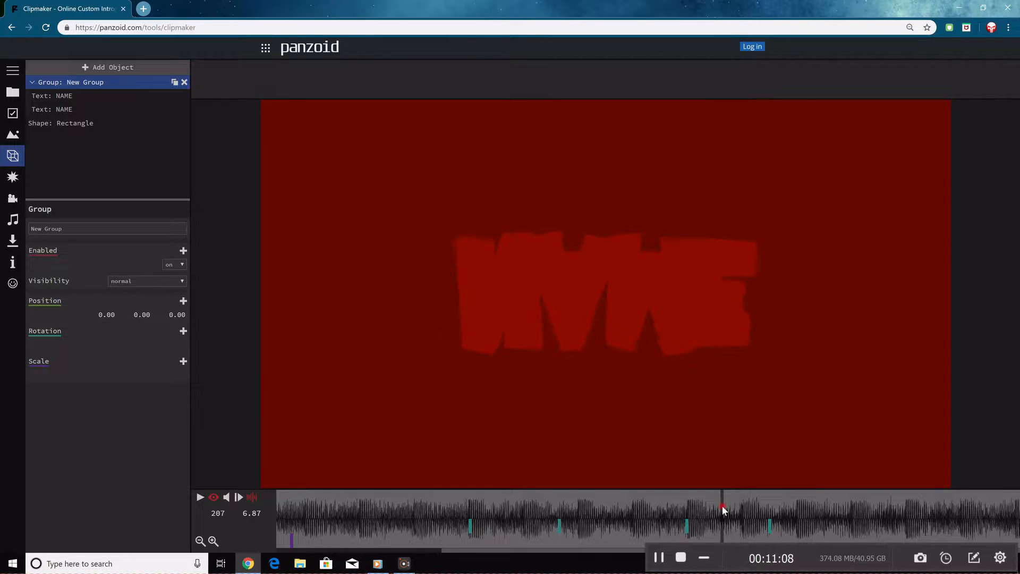
# Set the second NAME text's Z position to 0 and its bevel size to 3.1.
pyautogui.click(52, 107)
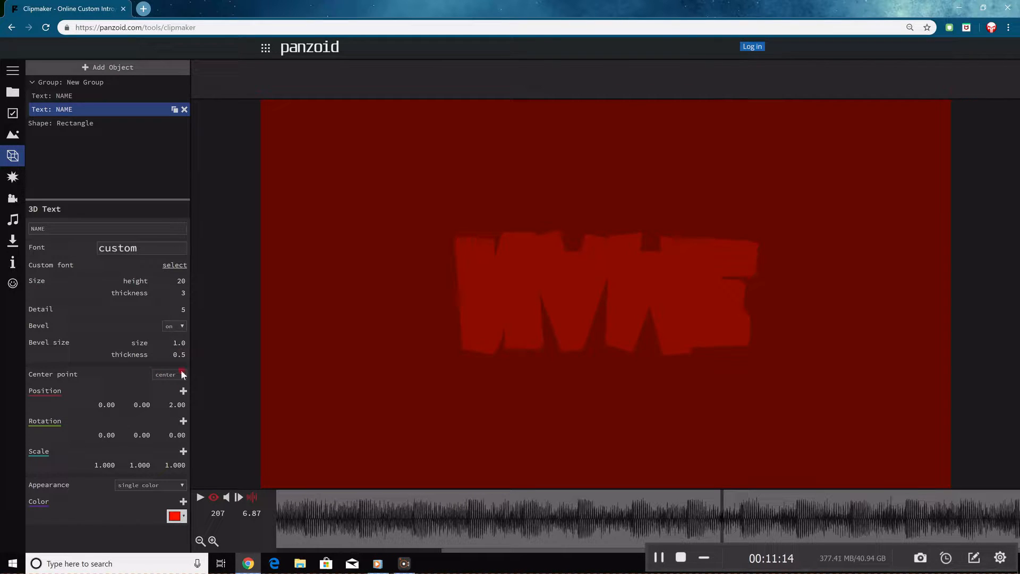
pyautogui.click(180, 405)
pyautogui.write('0')
pyautogui.press('Return')
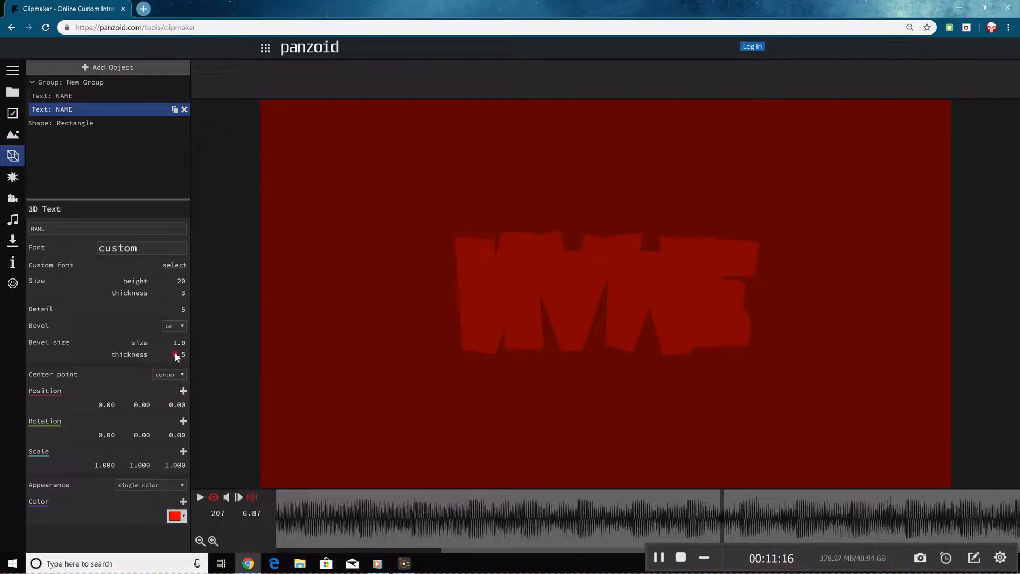
pyautogui.moveTo(178, 340); pyautogui.dragTo(283, 339)
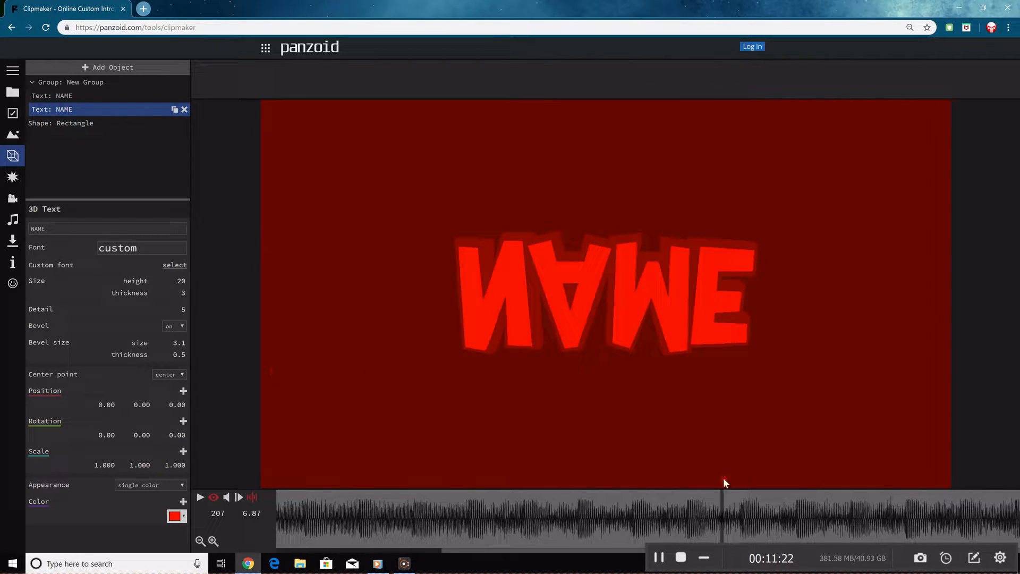
# Review the text layers during the flip by playing it, and scrub the group's rotation up to frame 222.
pyautogui.click(623, 503)
pyautogui.press('space')
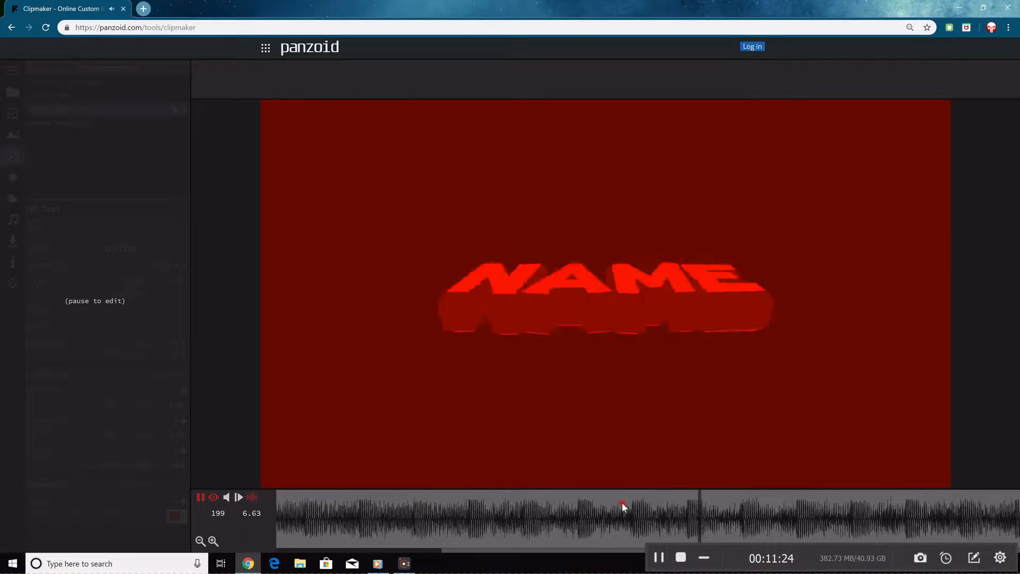
pyautogui.press('space')
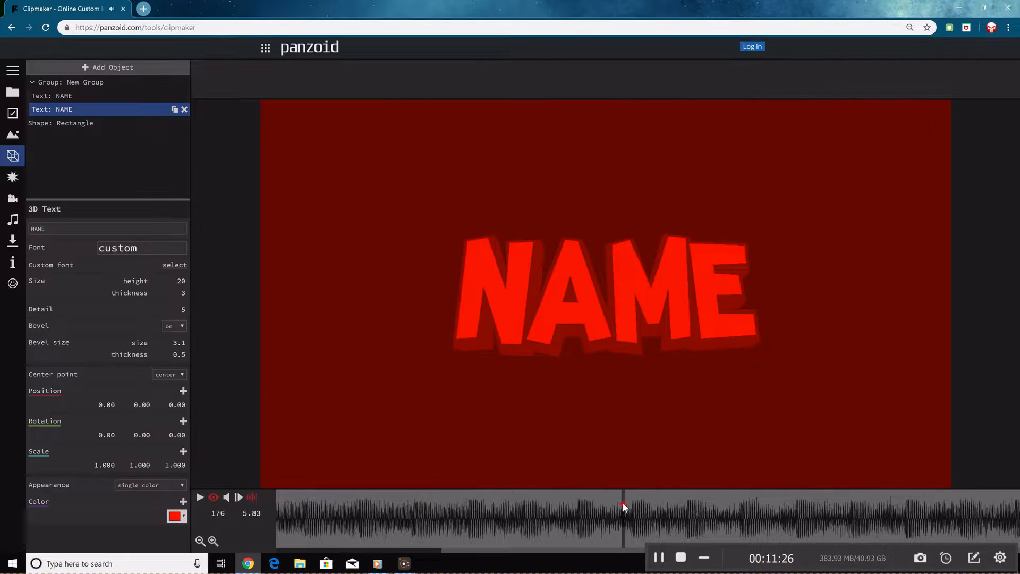
pyautogui.moveTo(711, 509); pyautogui.dragTo(729, 509)
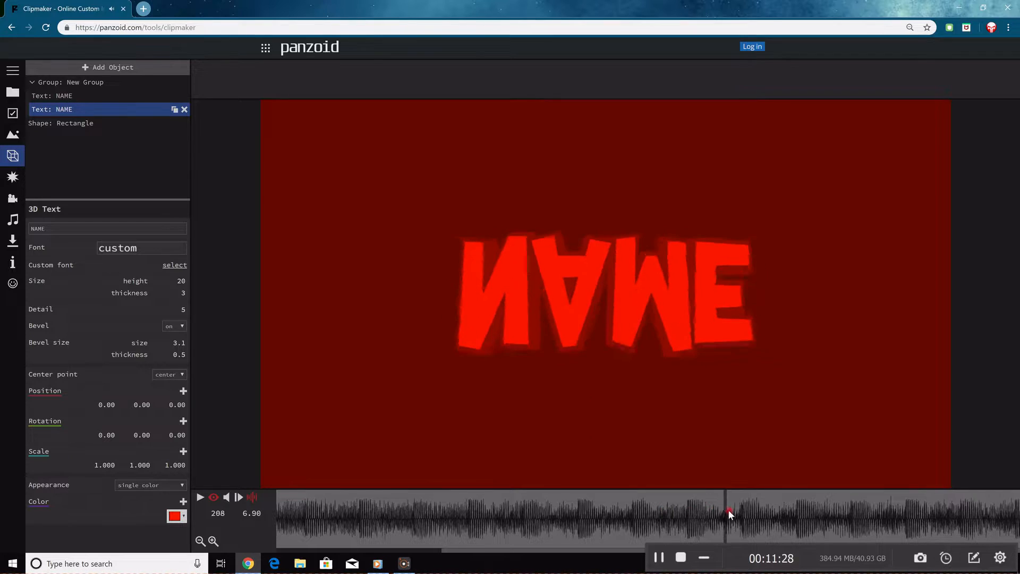
pyautogui.click(104, 122)
pyautogui.click(124, 83)
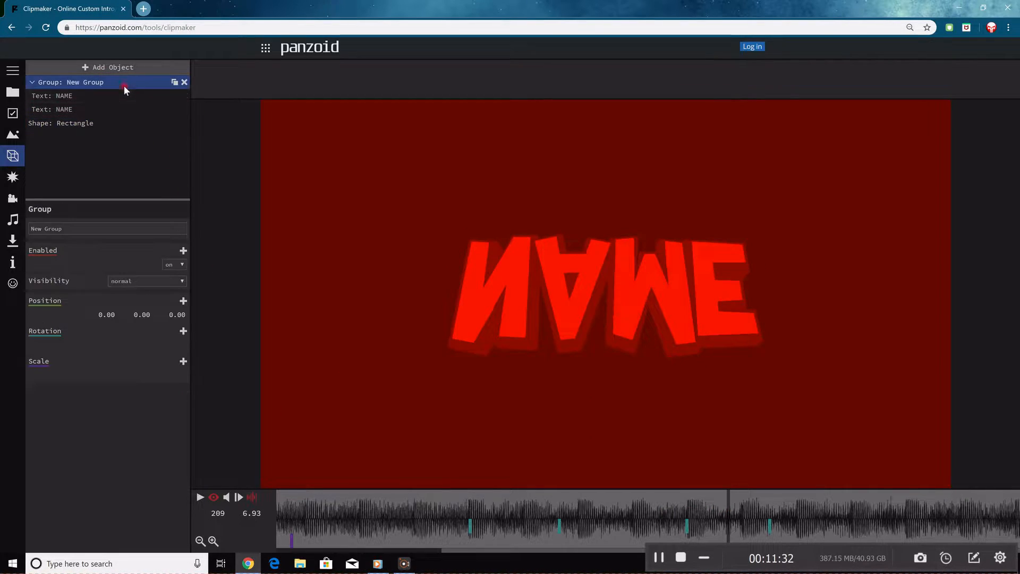
pyautogui.moveTo(703, 505); pyautogui.dragTo(769, 498)
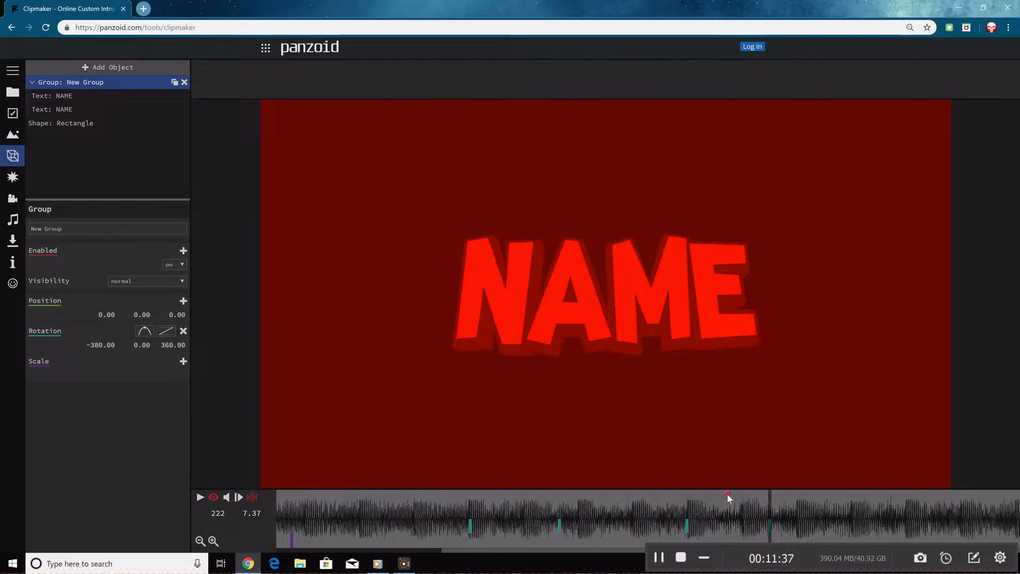
# Try the elastic out easing on the group's rotation keyframe at frame 222 and play the flip.
pyautogui.click(162, 328)
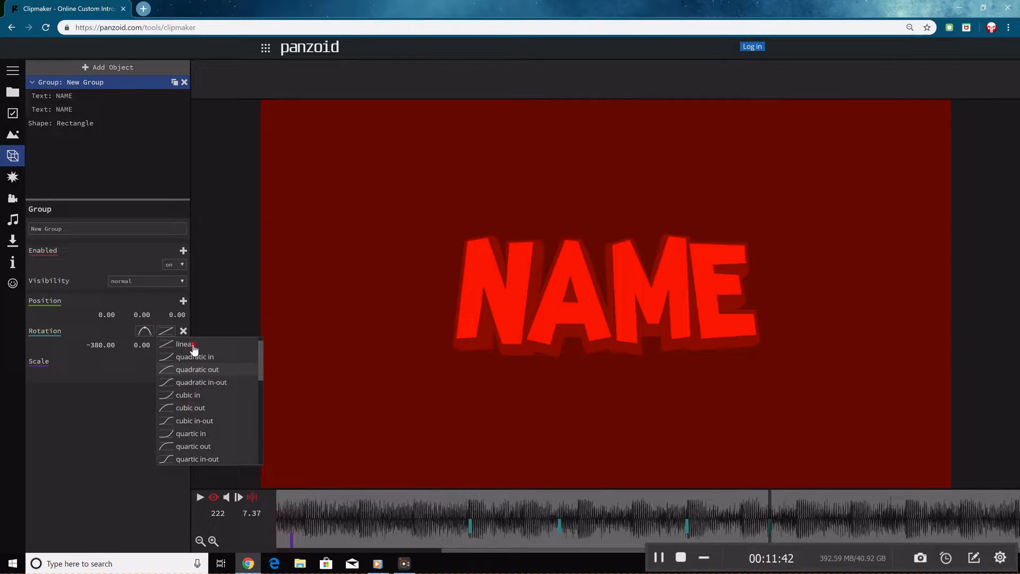
pyautogui.scroll(-4, 189, 405)
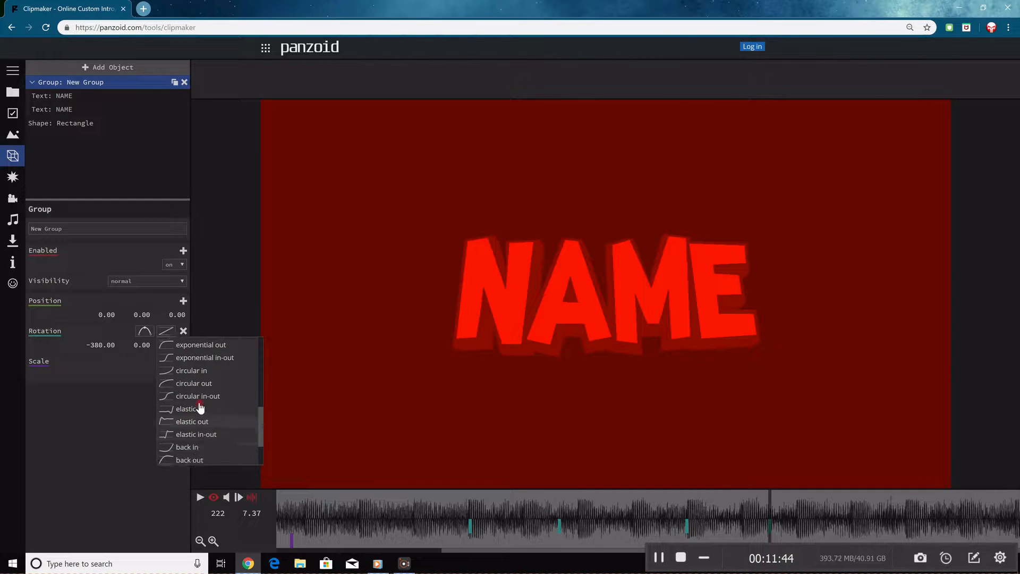
pyautogui.scroll(2, 198, 412)
pyautogui.scroll(-3, 197, 417)
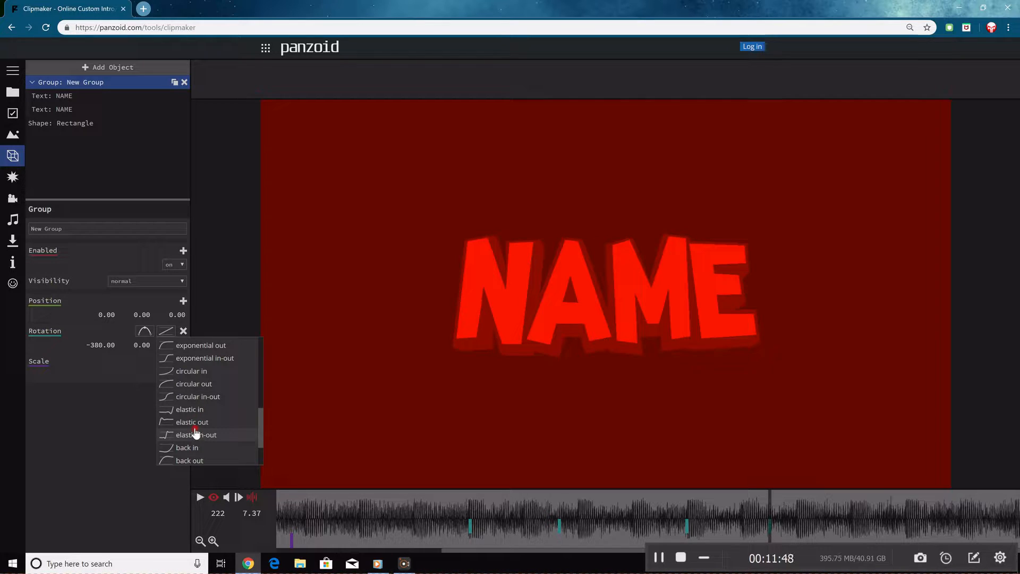
pyautogui.click(192, 422)
pyautogui.click(649, 508)
pyautogui.press('space')
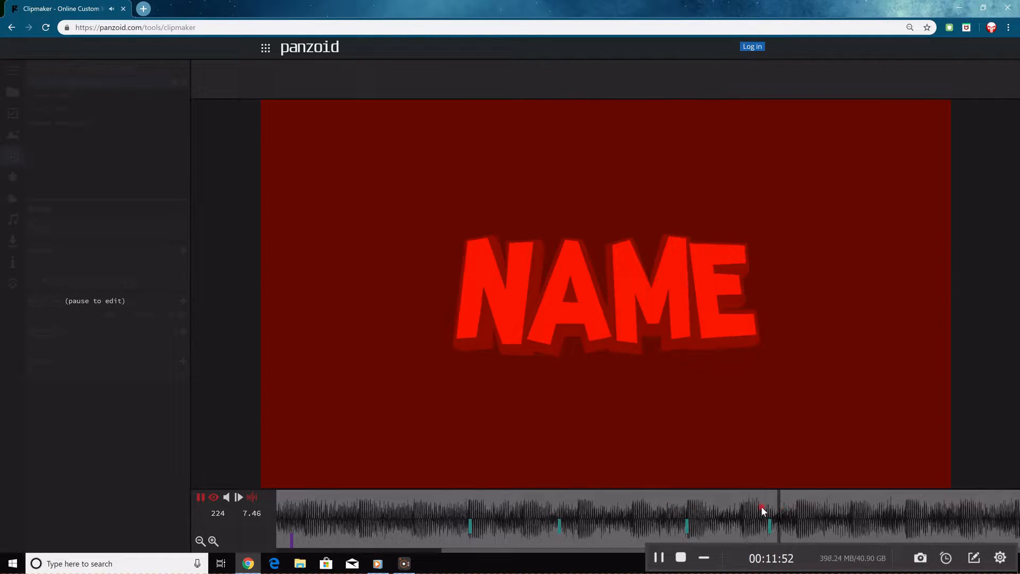
# Set the group's rotation easing at frame 222 to circular out and replay both spins.
pyautogui.click(769, 506)
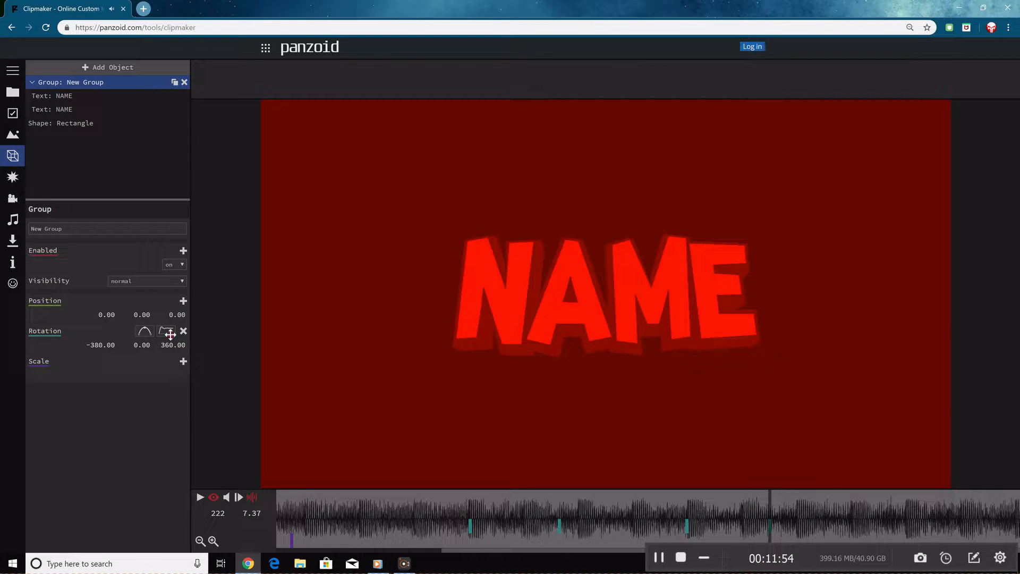
pyautogui.click(166, 330)
pyautogui.click(205, 383)
pyautogui.click(625, 521)
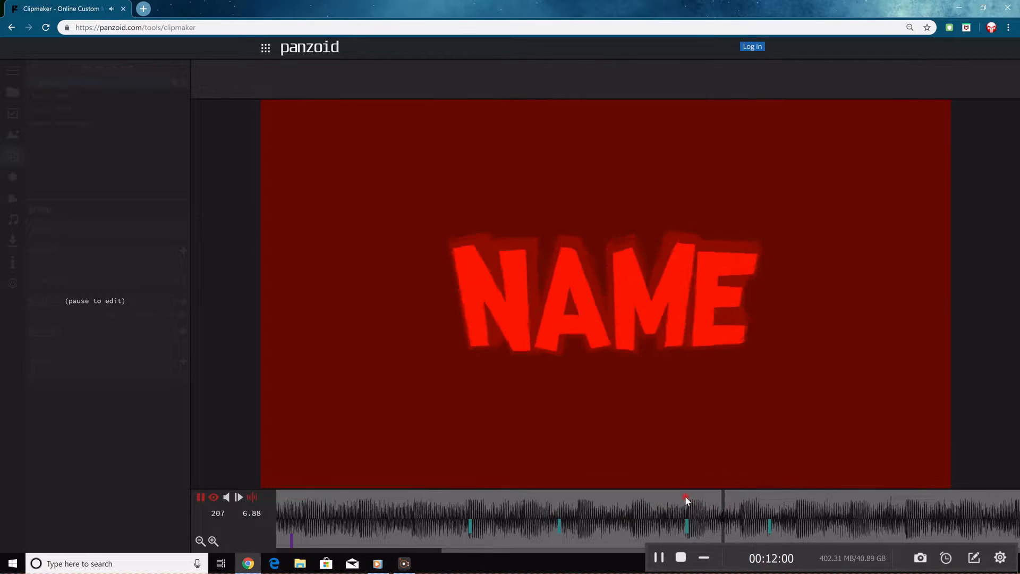
pyautogui.click(416, 502)
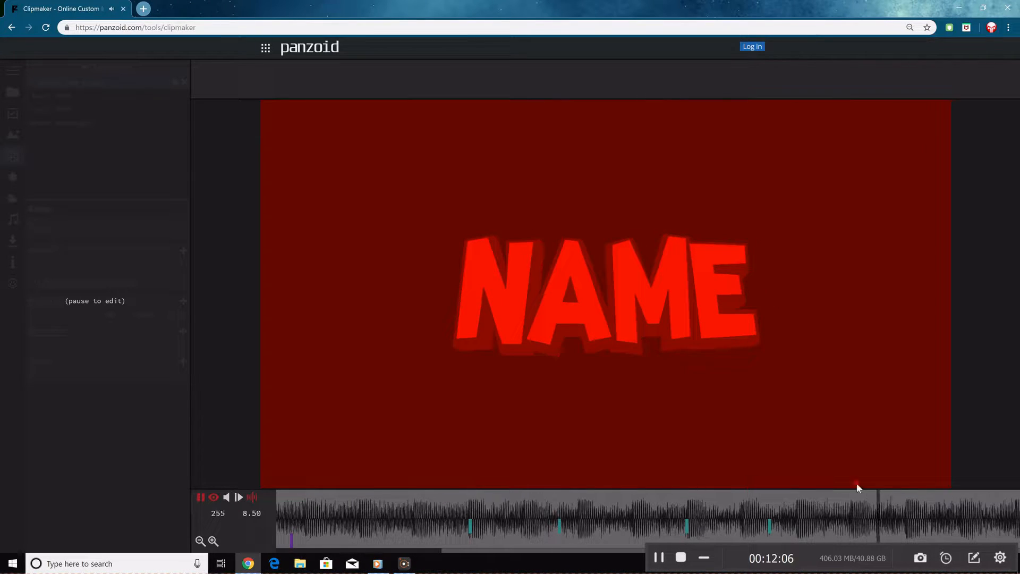
pyautogui.moveTo(913, 525); pyautogui.dragTo(853, 525)
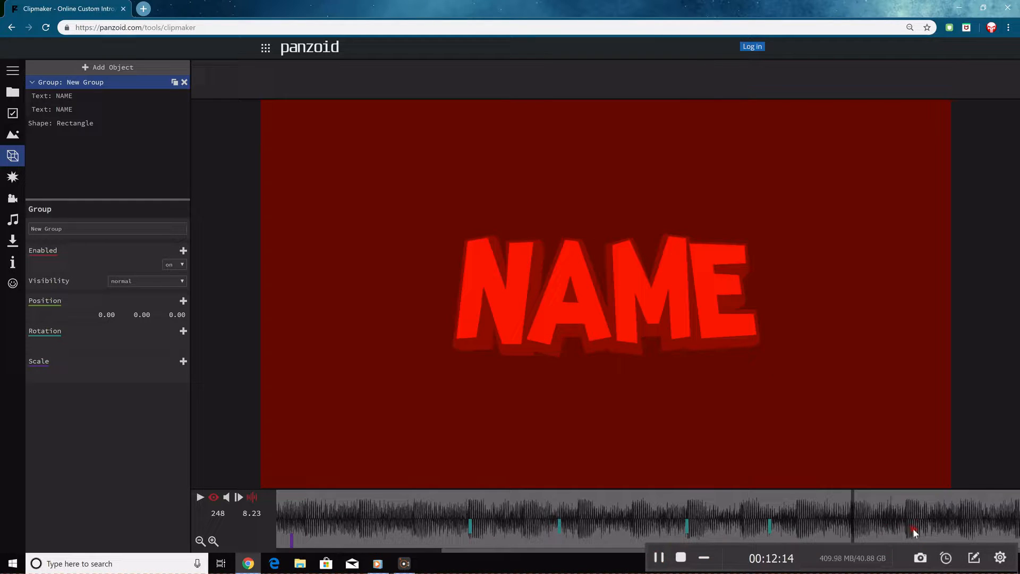
pyautogui.moveTo(907, 550); pyautogui.dragTo(988, 3)
pyautogui.moveTo(828, 15); pyautogui.dragTo(680, 19)
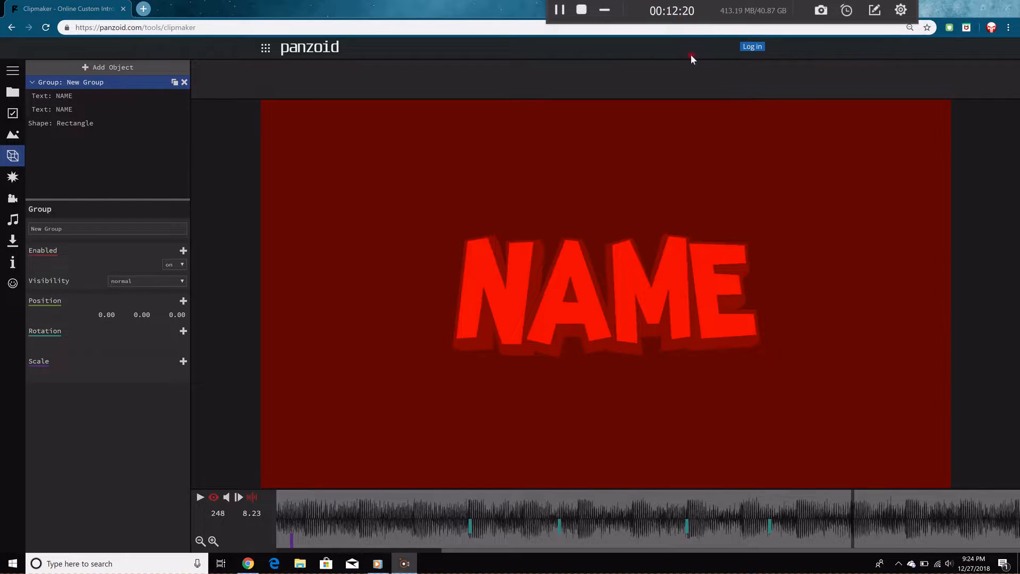
pyautogui.moveTo(844, 520); pyautogui.dragTo(812, 526)
pyautogui.click(847, 520)
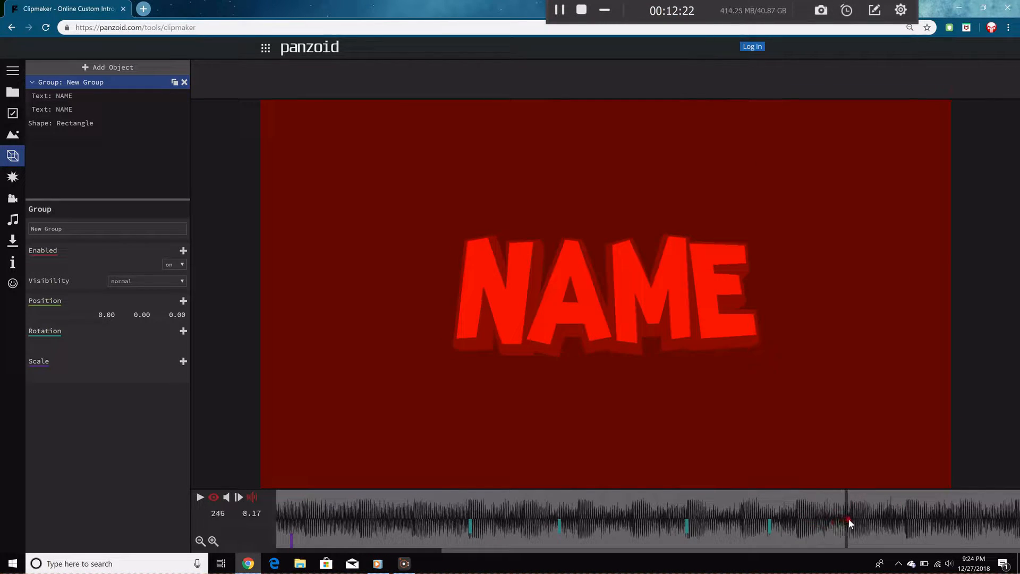
pyautogui.click(183, 332)
pyautogui.moveTo(141, 345); pyautogui.dragTo(135, 279)
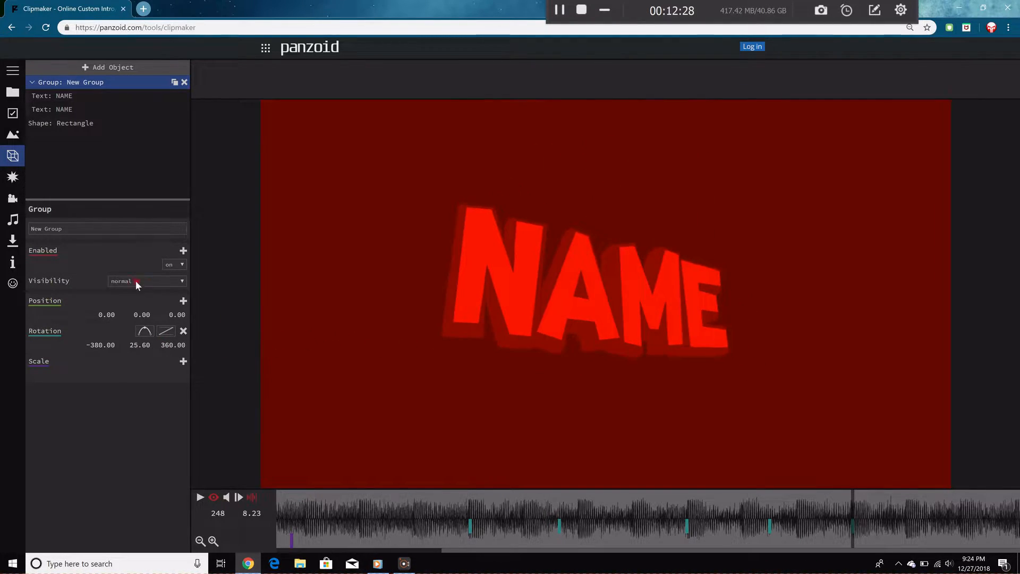
pyautogui.click(136, 349)
pyautogui.write('0')
pyautogui.press('Return')
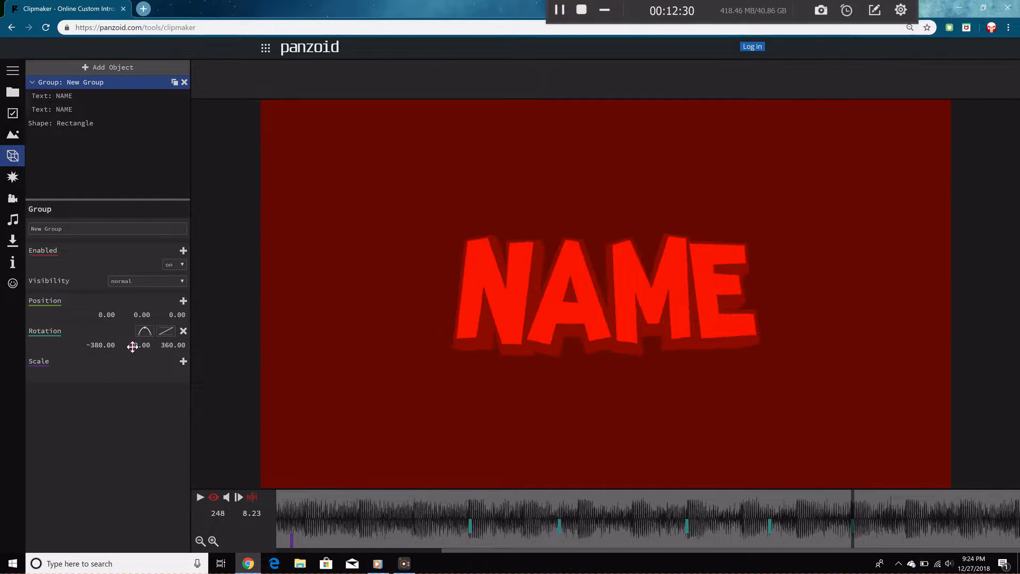
pyautogui.moveTo(866, 505)
pyautogui.mouseDown()
pyautogui.moveTo(824, 508)
pyautogui.moveTo(915, 505)
pyautogui.moveTo(907, 493)
pyautogui.moveTo(856, 502)
pyautogui.mouseUp()
pyautogui.click(849, 535)
pyautogui.click(183, 332)
# Play the closing part of the animation and scrub the timeline back to frame 1 to review the intro.
pyautogui.moveTo(831, 510); pyautogui.dragTo(29, 525)
pyautogui.press('space')
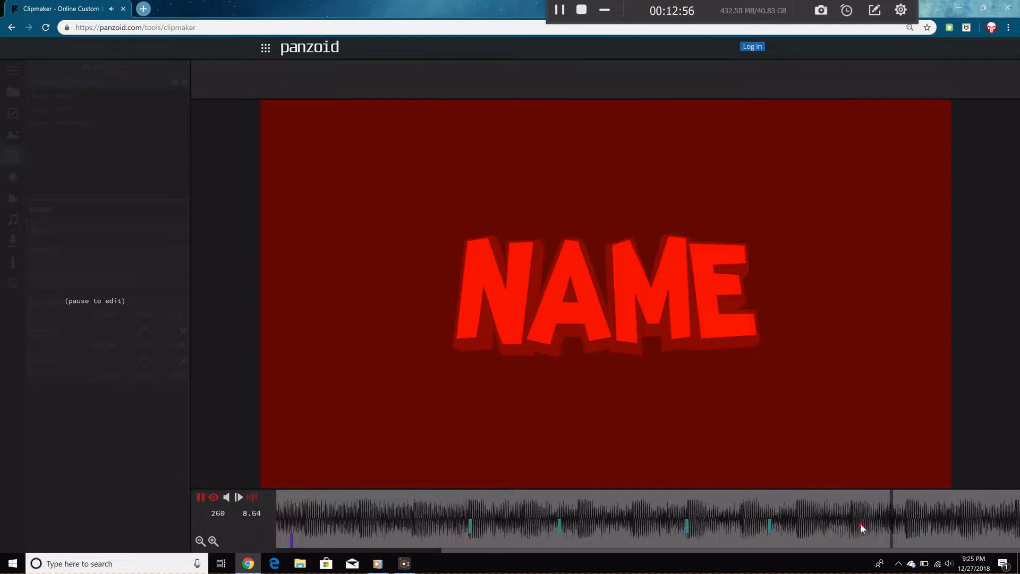
pyautogui.press('space')
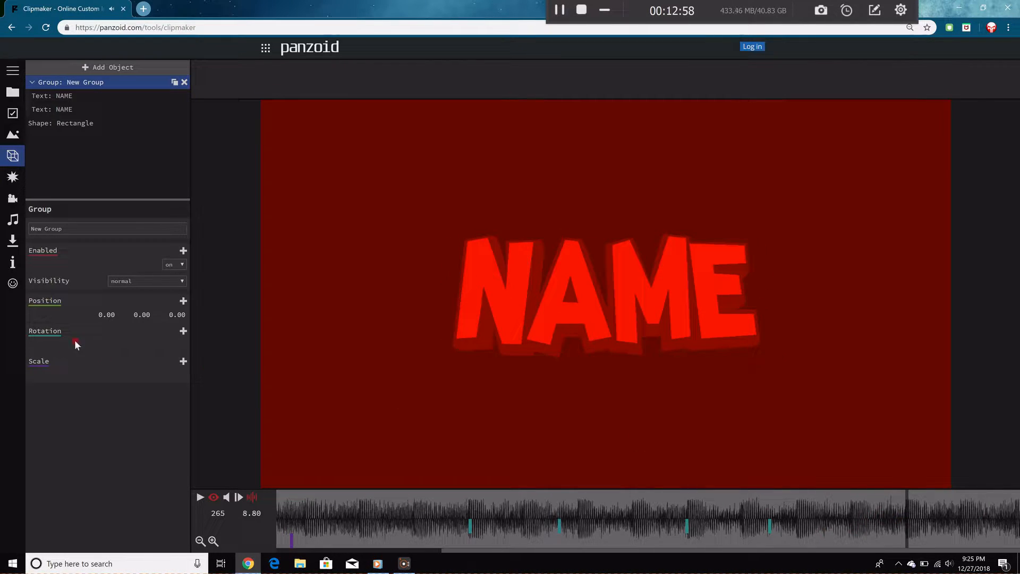
pyautogui.press('space')
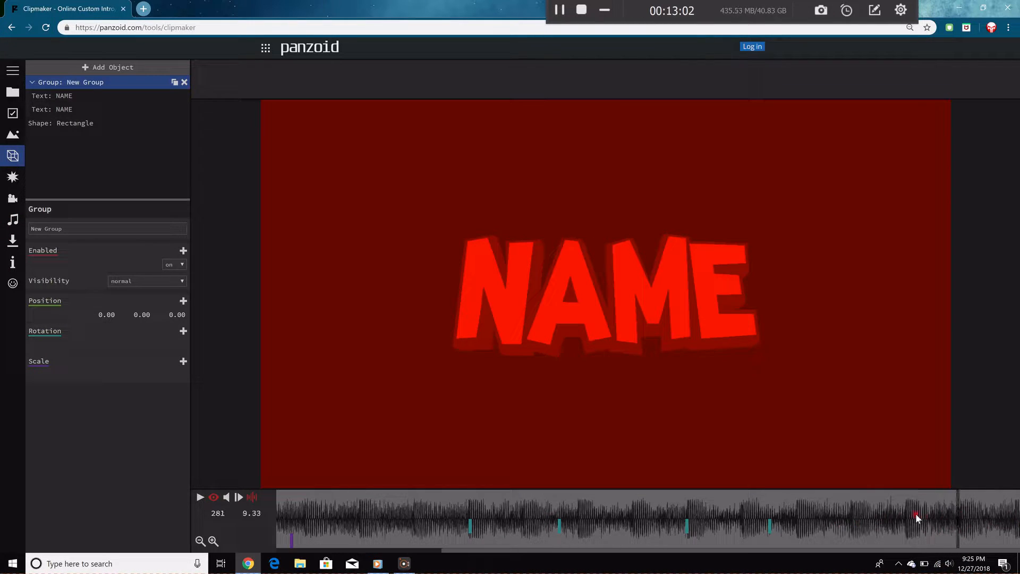
pyautogui.moveTo(748, 518); pyautogui.dragTo(592, 511)
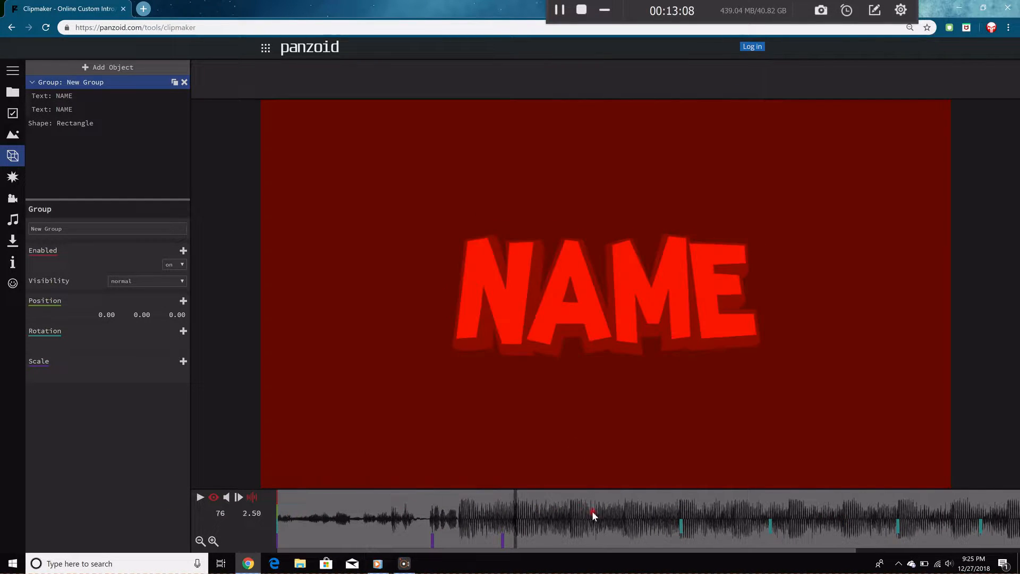
pyautogui.moveTo(663, 515); pyautogui.dragTo(217, 525)
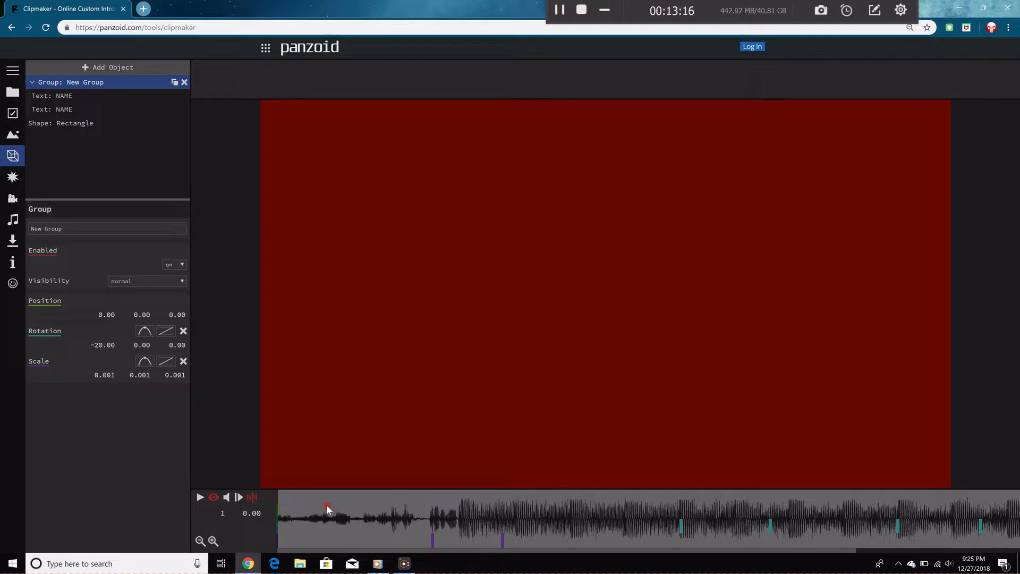
pyautogui.moveTo(357, 497); pyautogui.dragTo(458, 502)
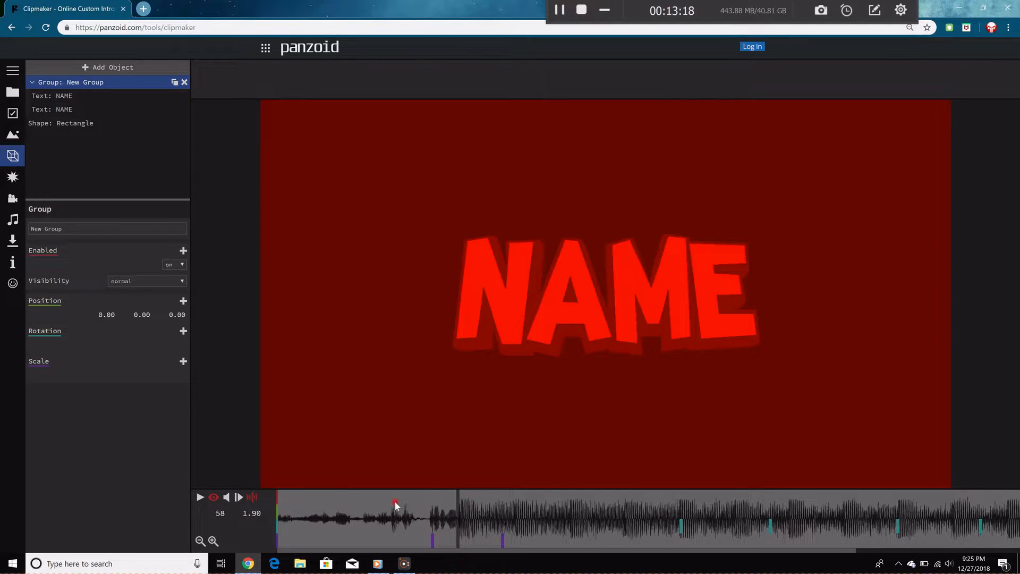
pyautogui.click(259, 500)
pyautogui.moveTo(615, 512); pyautogui.dragTo(806, 508)
pyautogui.moveTo(367, 492); pyautogui.dragTo(18, 475)
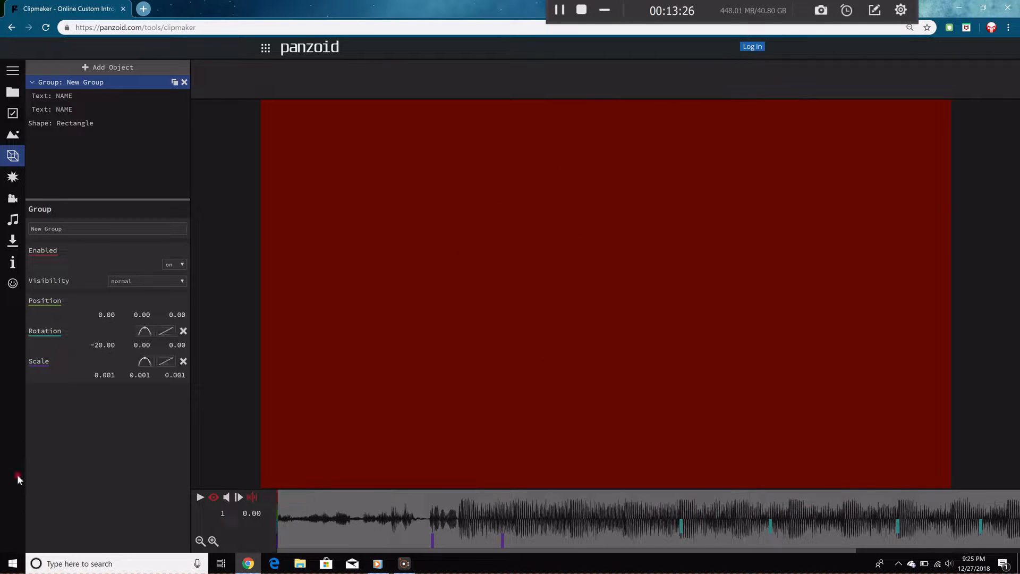
# Open the camera animation settings, go to frame 58 and set the shake speed to 1.
pyautogui.click(12, 199)
pyautogui.click(372, 508)
pyautogui.moveTo(372, 508); pyautogui.dragTo(461, 525)
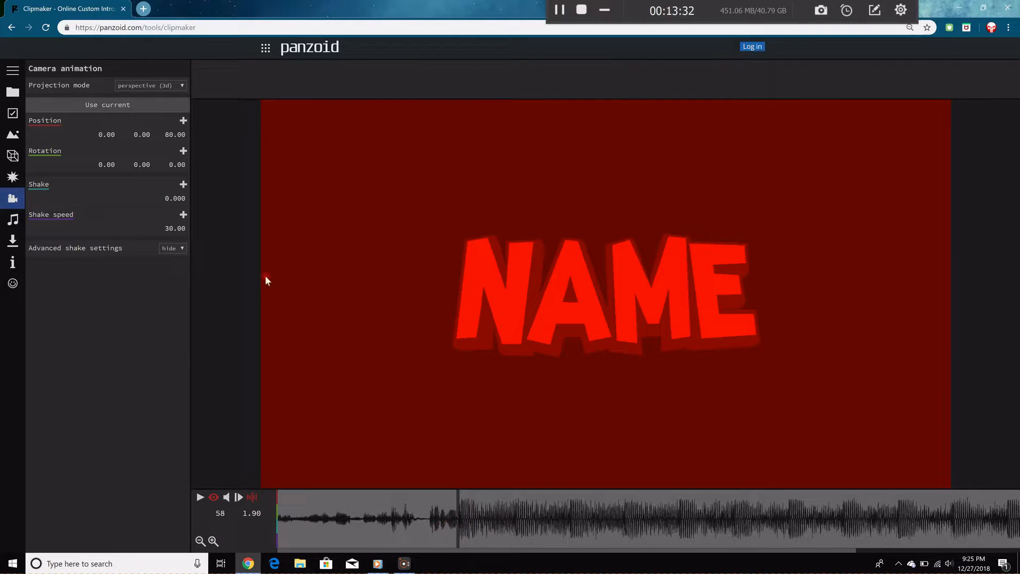
pyautogui.write('1')
pyautogui.press('Return')
# Look through the camera's advanced shake settings and hide them again.
pyautogui.click(171, 247)
pyautogui.click(172, 260)
pyautogui.click(174, 252)
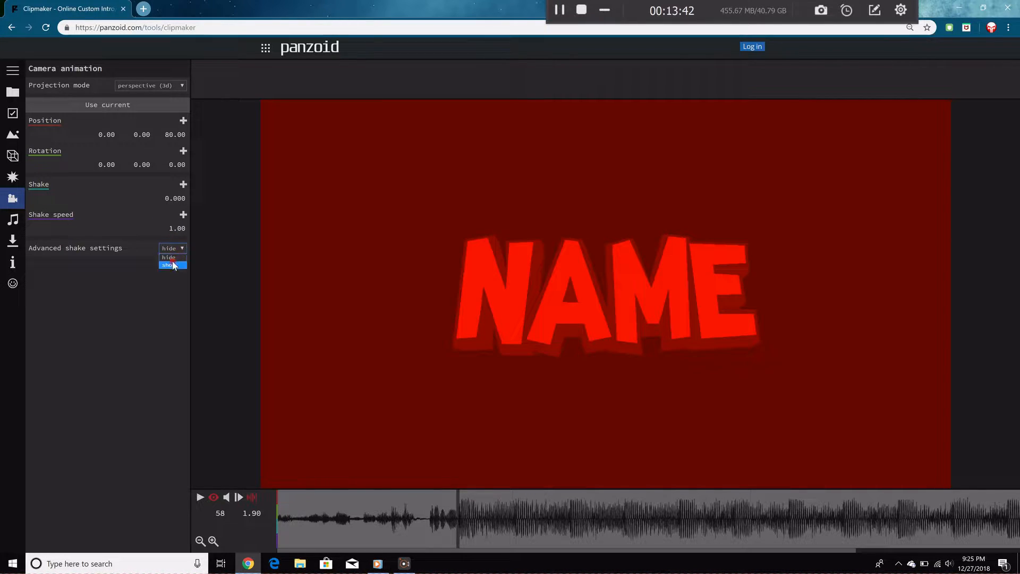
pyautogui.click(174, 265)
pyautogui.click(173, 268)
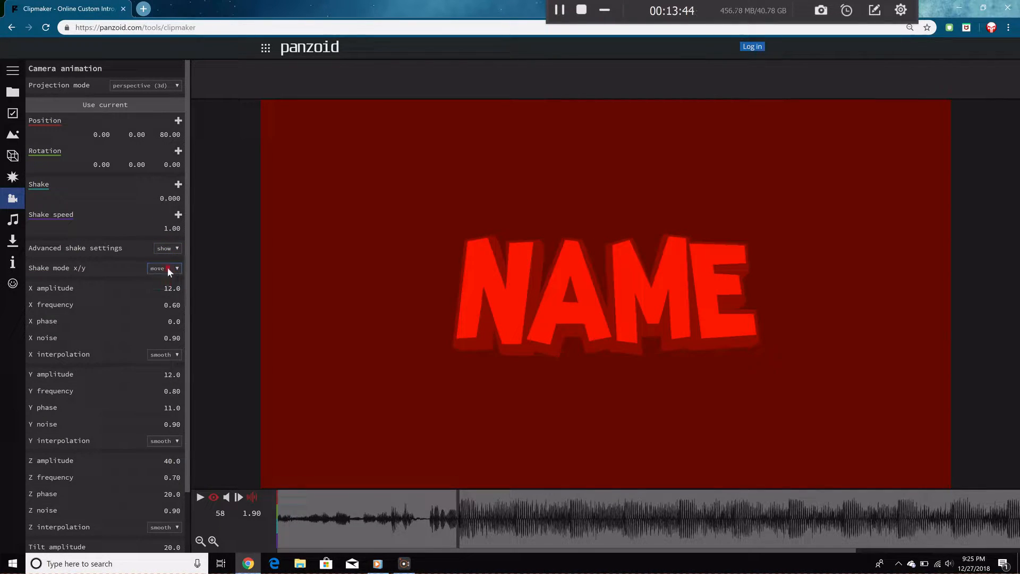
pyautogui.click(167, 248)
pyautogui.click(166, 261)
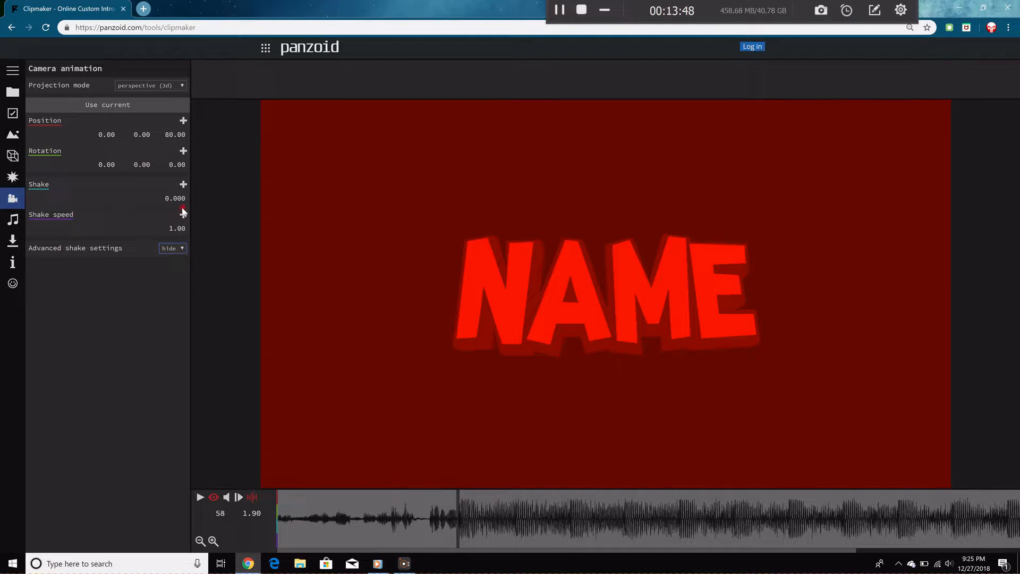
# Try a camera shake of 0.05 at frame 58.
pyautogui.click(175, 203)
pyautogui.click(276, 275)
pyautogui.moveTo(481, 500); pyautogui.dragTo(458, 506)
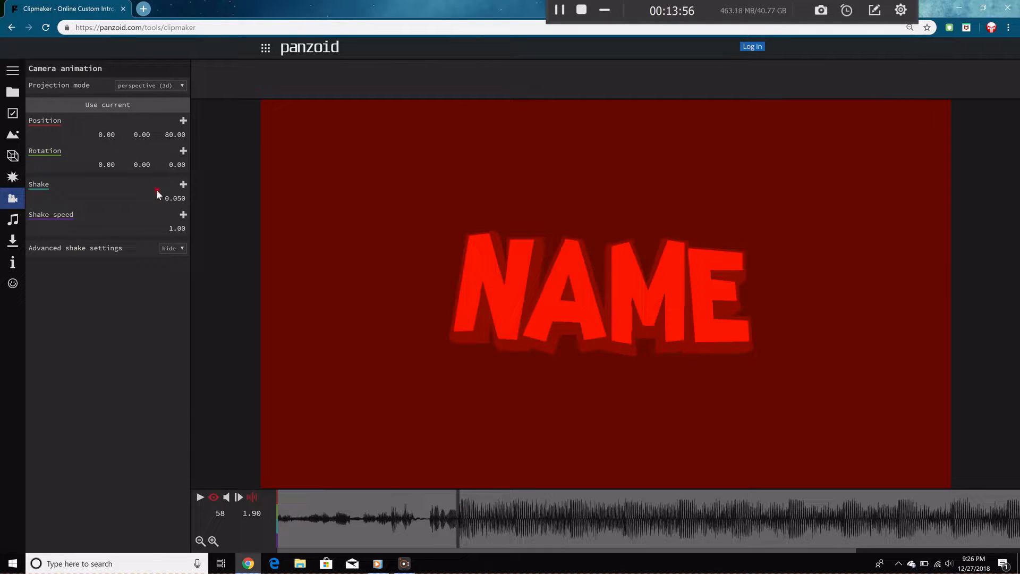
# Keyframe the camera shake at 0 on frame 58 and at 0.05 on frame 59.
pyautogui.click(180, 202)
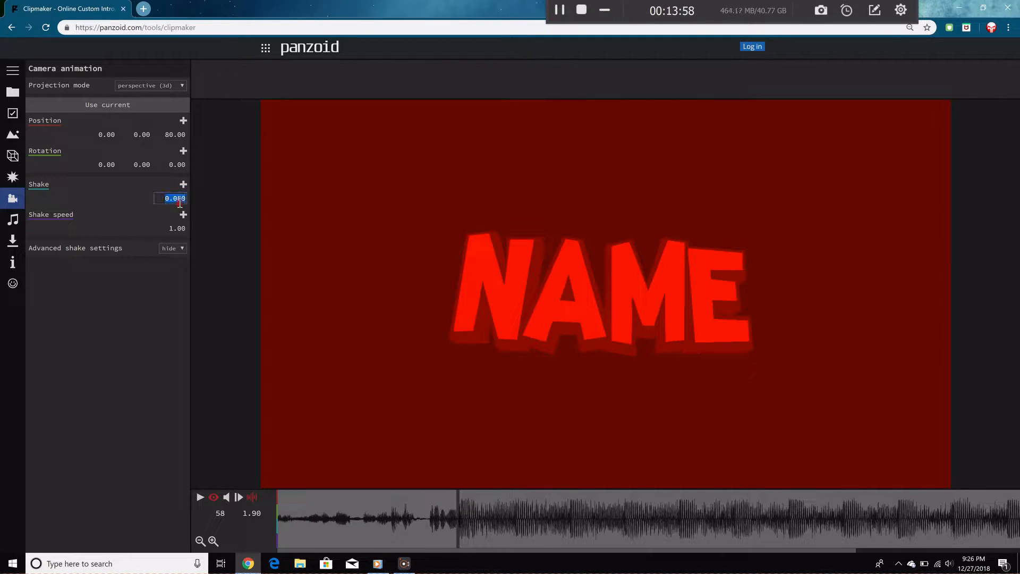
pyautogui.write('0')
pyautogui.press('Return')
pyautogui.click(182, 186)
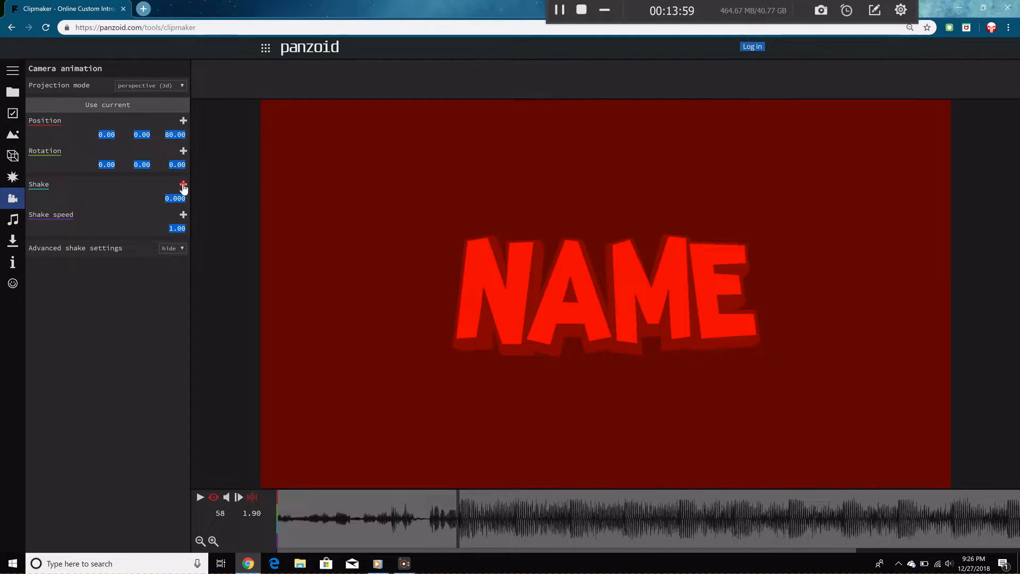
pyautogui.click(462, 491)
pyautogui.click(458, 491)
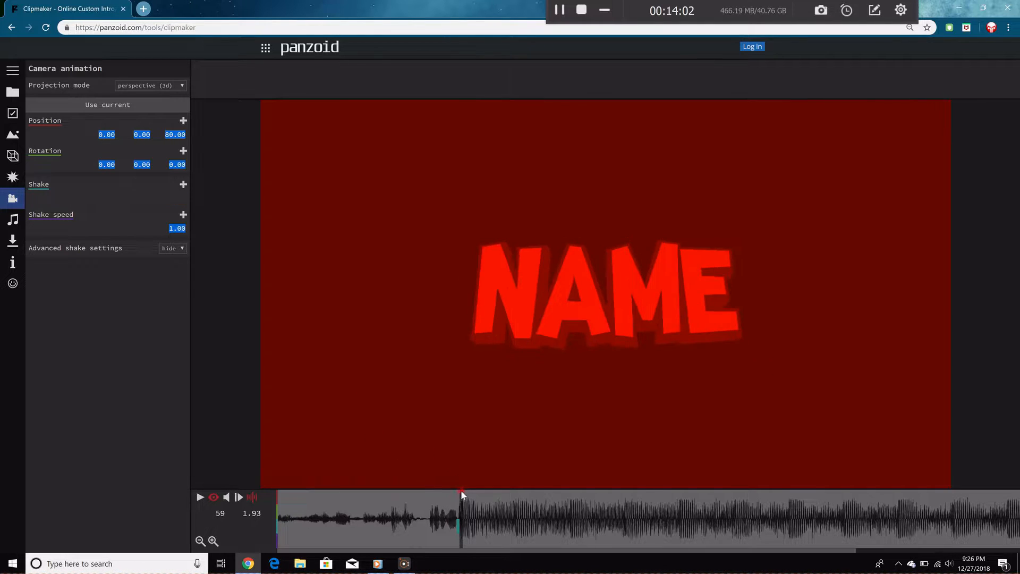
pyautogui.click(183, 186)
pyautogui.click(181, 195)
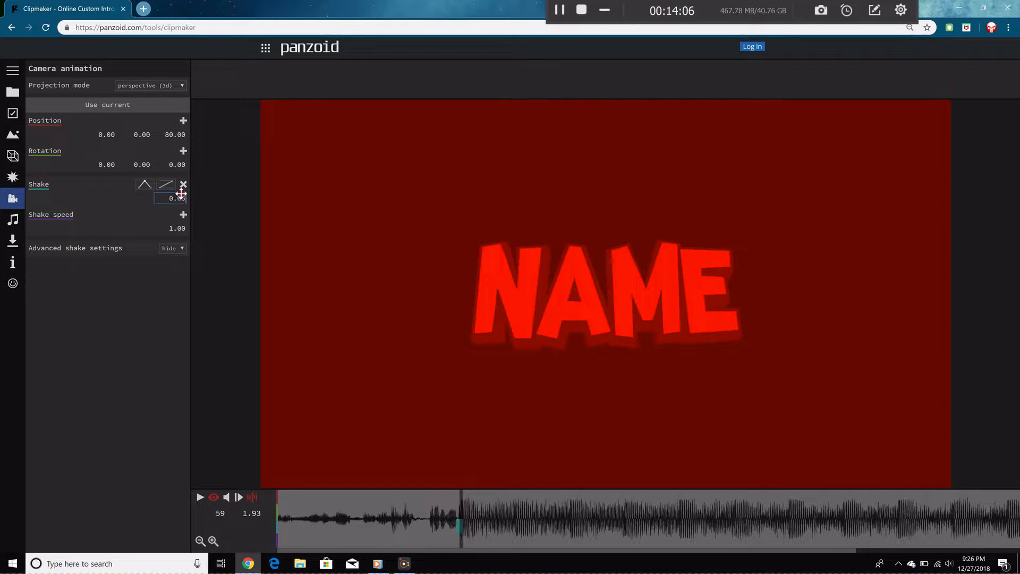
pyautogui.click(169, 242)
# Keyframe the camera shake at 0 on frame 76 and at 0.05 on frame 77.
pyautogui.moveTo(490, 504); pyautogui.dragTo(512, 501)
pyautogui.click(183, 184)
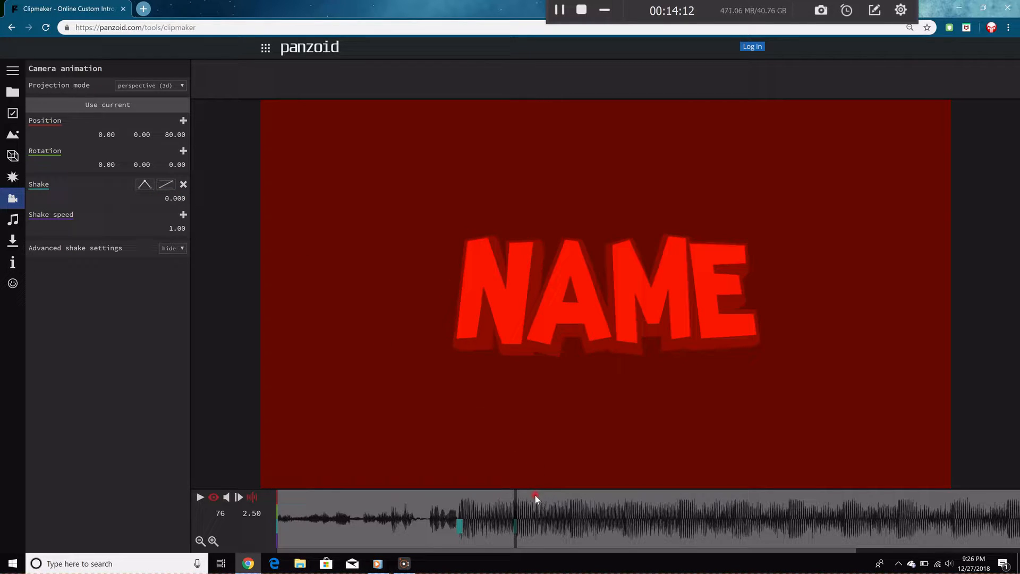
pyautogui.click(518, 503)
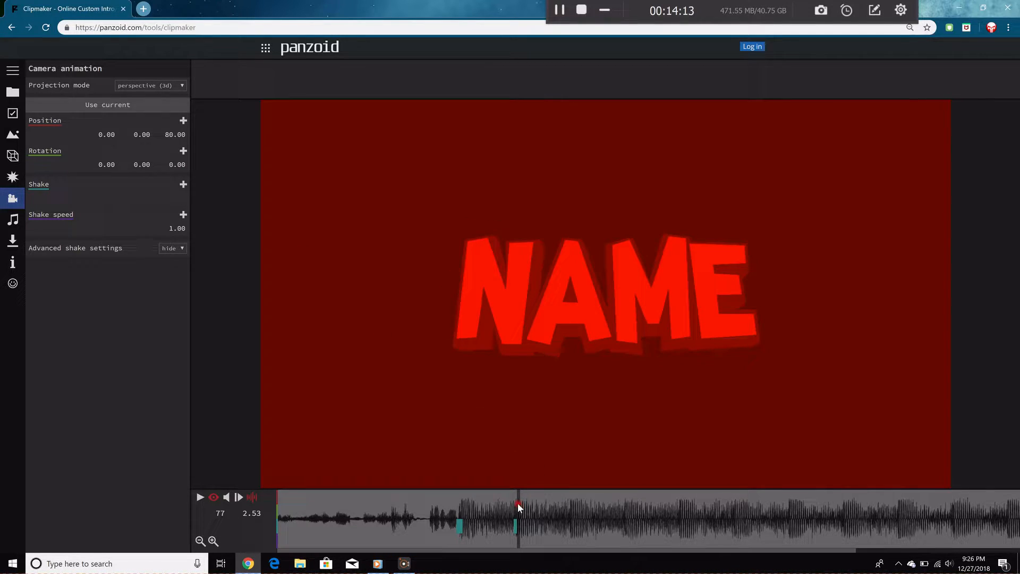
pyautogui.click(183, 186)
# Add camera shake keyframes on frames 93 and 94, with the shake at 0.05 on frame 94.
pyautogui.moveTo(522, 500); pyautogui.dragTo(571, 500)
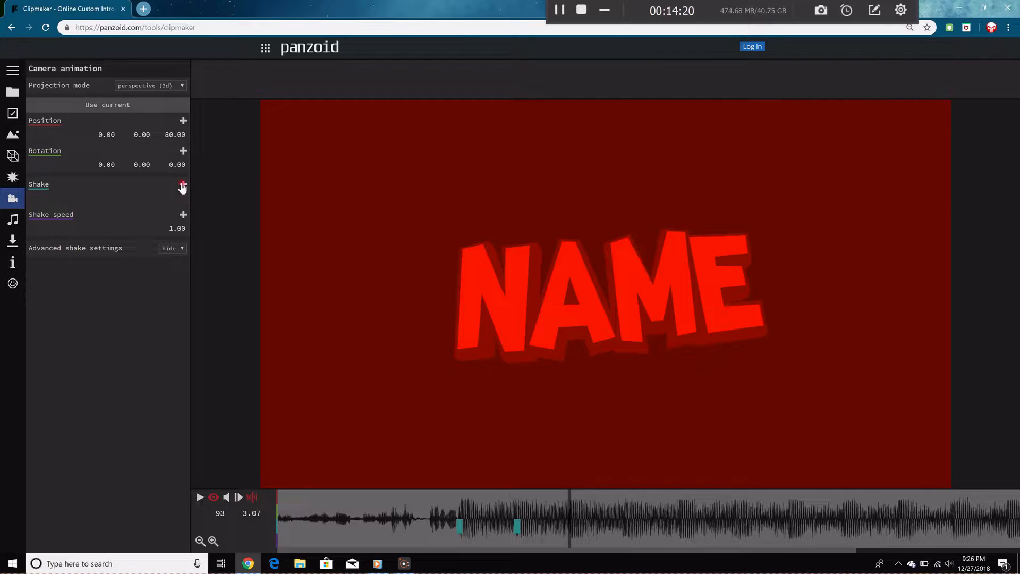
pyautogui.click(183, 186)
pyautogui.click(573, 495)
pyautogui.click(183, 186)
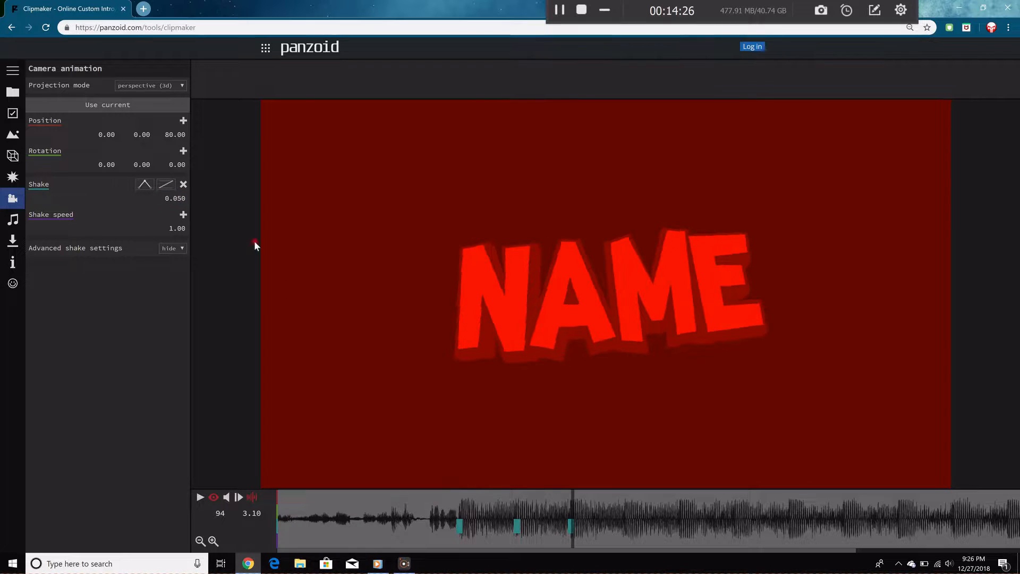
# Play the camera shake on the beats and return the playhead to just before the first shake keyframe.
pyautogui.moveTo(552, 494); pyautogui.dragTo(439, 493)
pyautogui.press('space')
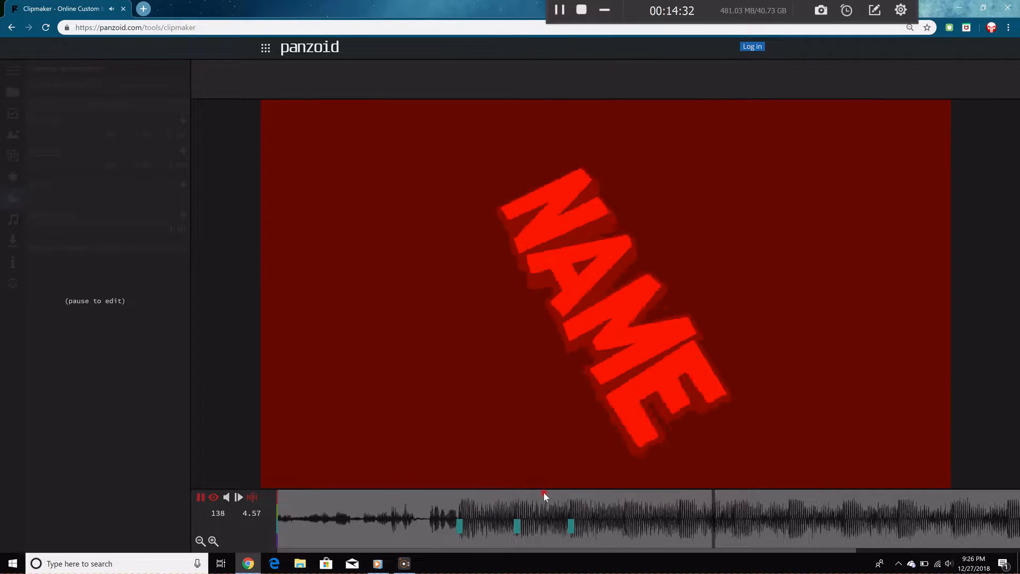
pyautogui.click(519, 505)
pyautogui.moveTo(508, 504); pyautogui.dragTo(442, 504)
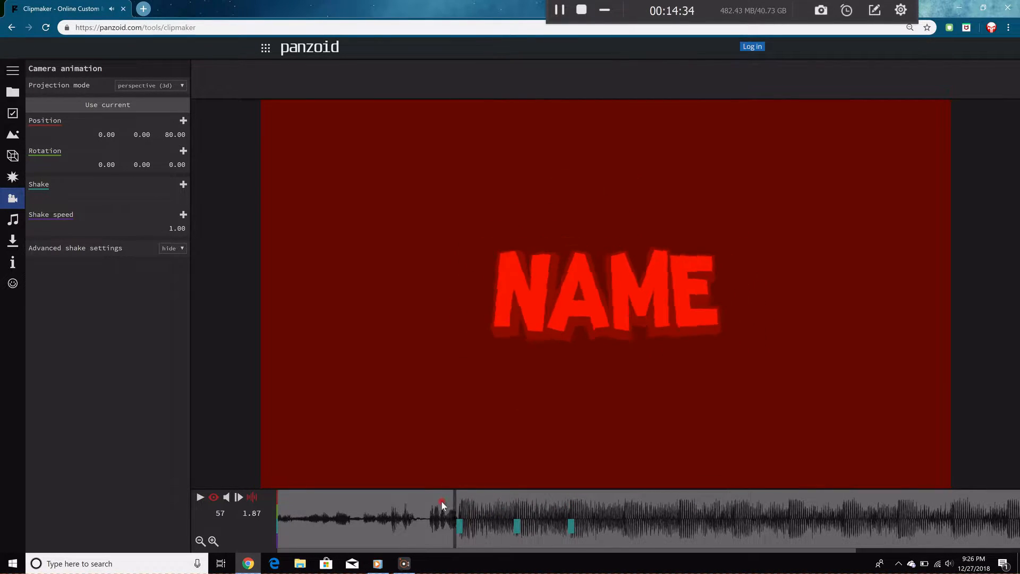
# Try a camera shake speed of 3 and replay the shakes from frame 58.
pyautogui.click(458, 500)
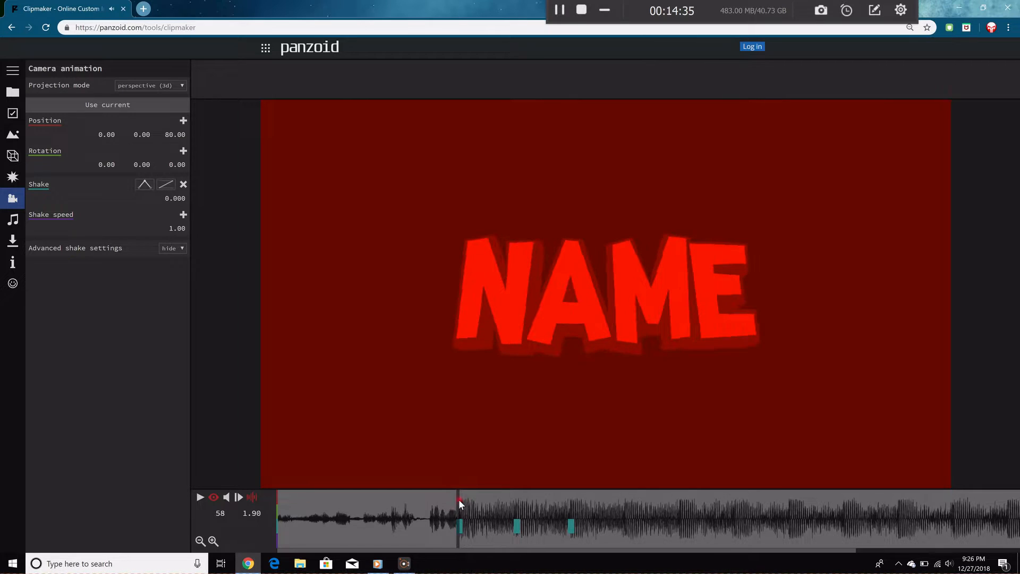
pyautogui.click(179, 228)
pyautogui.write('3')
pyautogui.press('Return')
pyautogui.press('space')
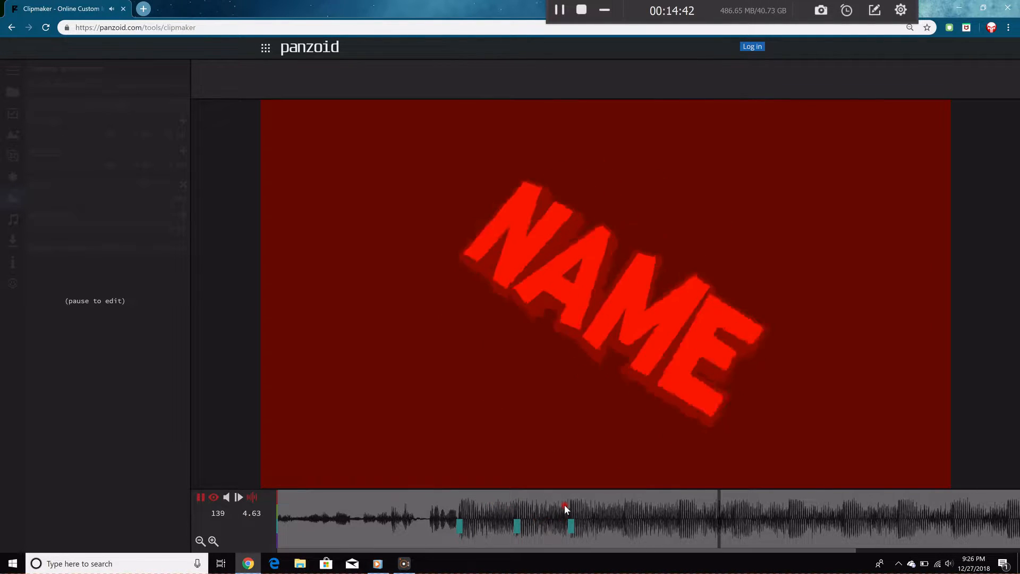
pyautogui.moveTo(564, 505); pyautogui.dragTo(457, 506)
pyautogui.press('space')
# Delete the shake keyframes on frames 58 and 59 and replay the remaining shakes, also from frame 77.
pyautogui.moveTo(522, 512); pyautogui.dragTo(458, 505)
pyautogui.rightClick(458, 523)
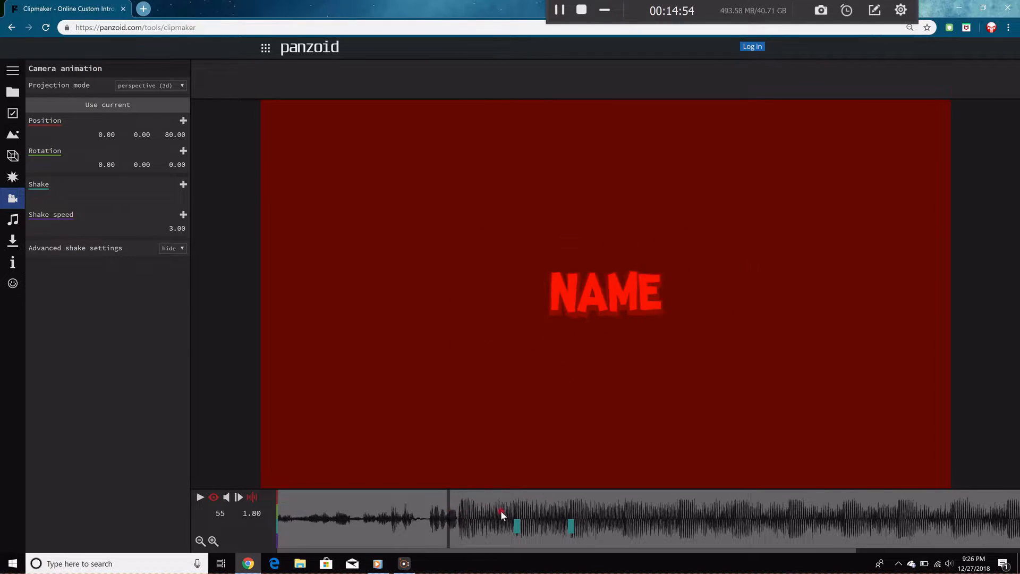
pyautogui.press('space')
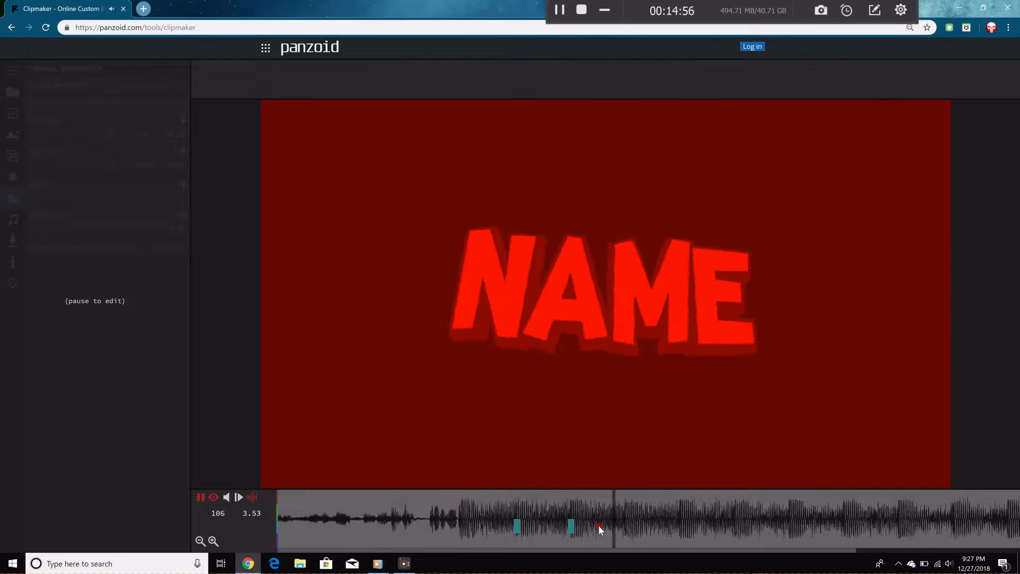
pyautogui.click(518, 509)
pyautogui.press('space')
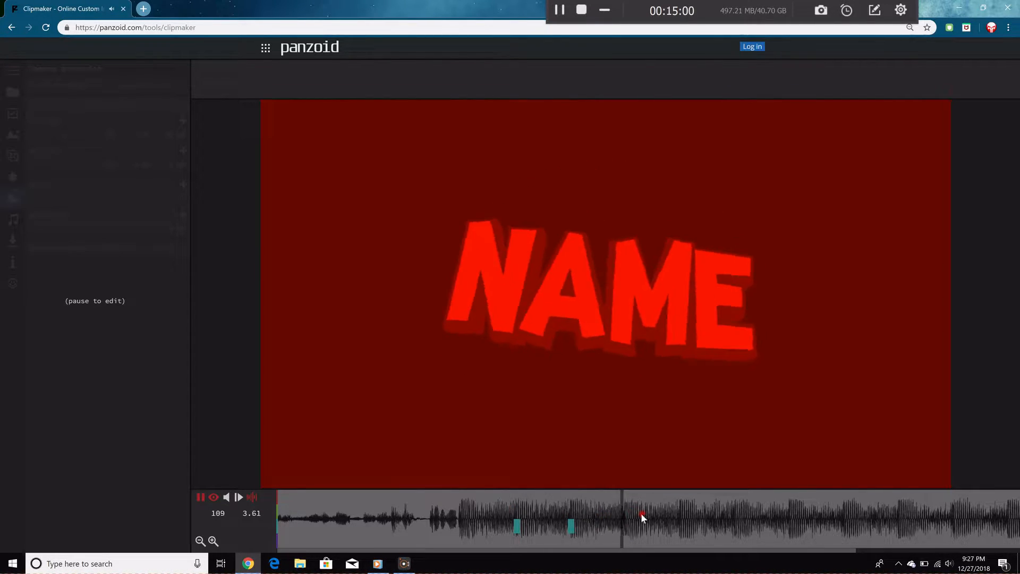
pyautogui.click(517, 510)
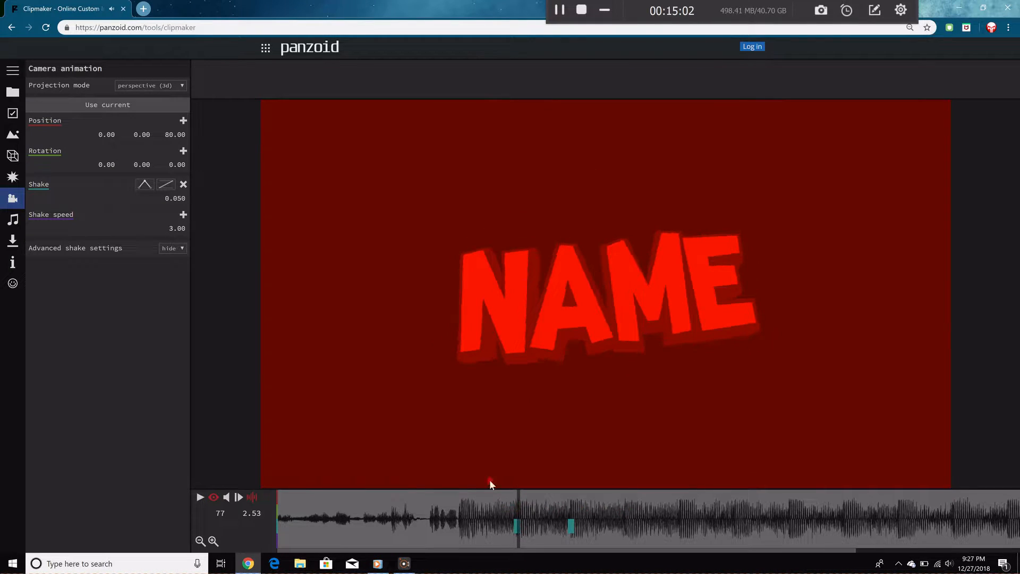
# Set the camera shake speed to 5 and replay the shakes from frame 77.
pyautogui.click(178, 239)
pyautogui.press('space')
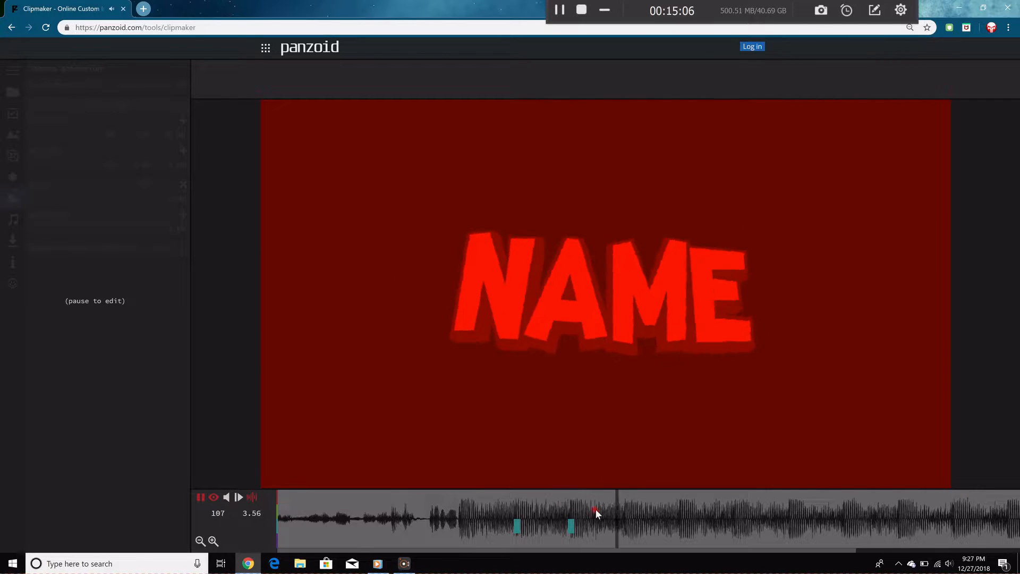
pyautogui.click(570, 509)
pyautogui.click(519, 507)
pyautogui.press('space')
pyautogui.click(623, 501)
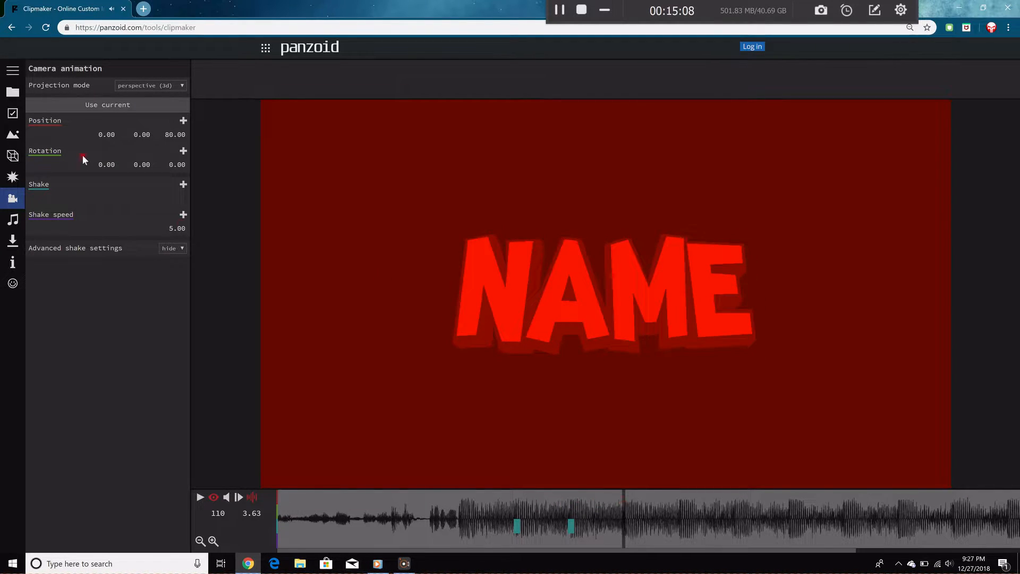
# Add camera shake keyframes of 0 on frame 110 and 0.05 on frame 111.
pyautogui.click(183, 185)
pyautogui.press('Right')
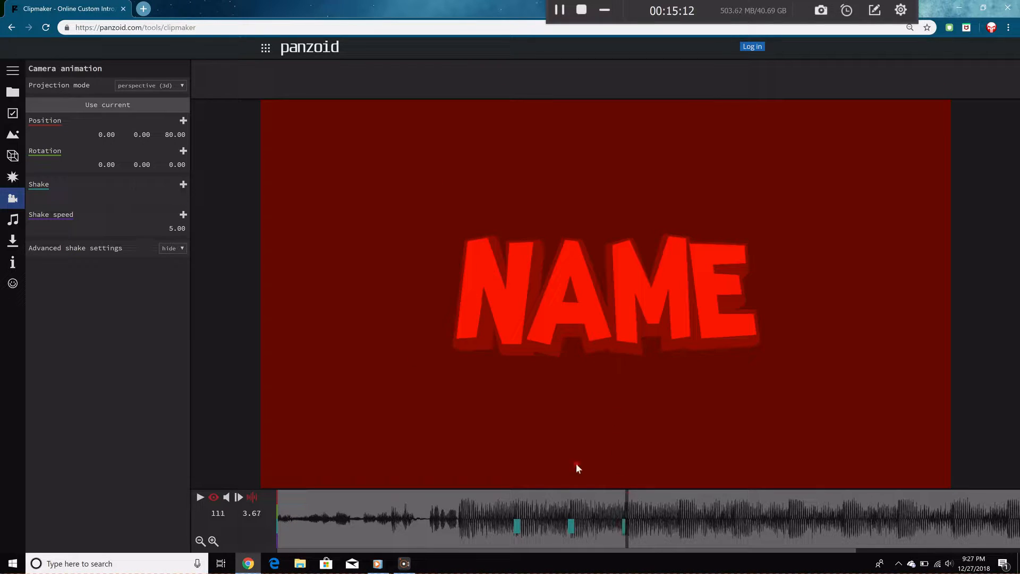
pyautogui.click(184, 184)
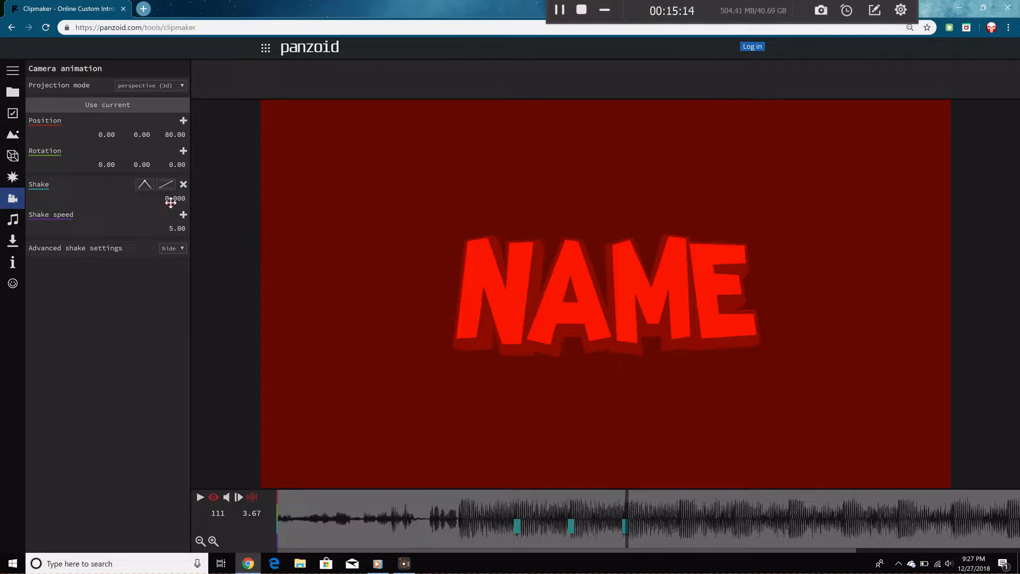
pyautogui.doubleClick(173, 200)
pyautogui.write('.05')
pyautogui.click(465, 388)
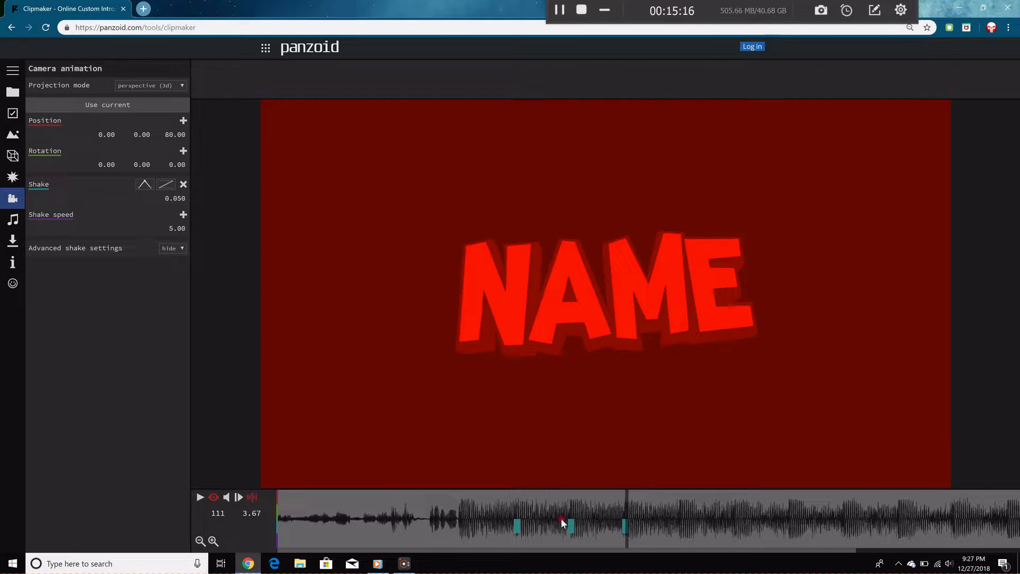
# Add a camera shake keyframe of 0 on frame 127 and one of 0.05 on the frame right after it.
pyautogui.moveTo(588, 551); pyautogui.dragTo(638, 551)
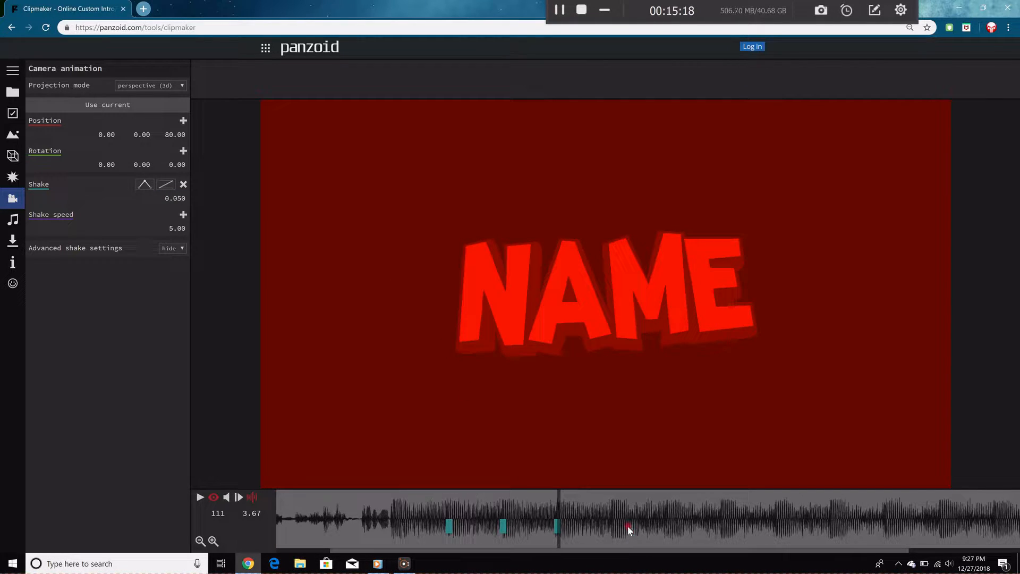
pyautogui.click(611, 527)
pyautogui.click(183, 185)
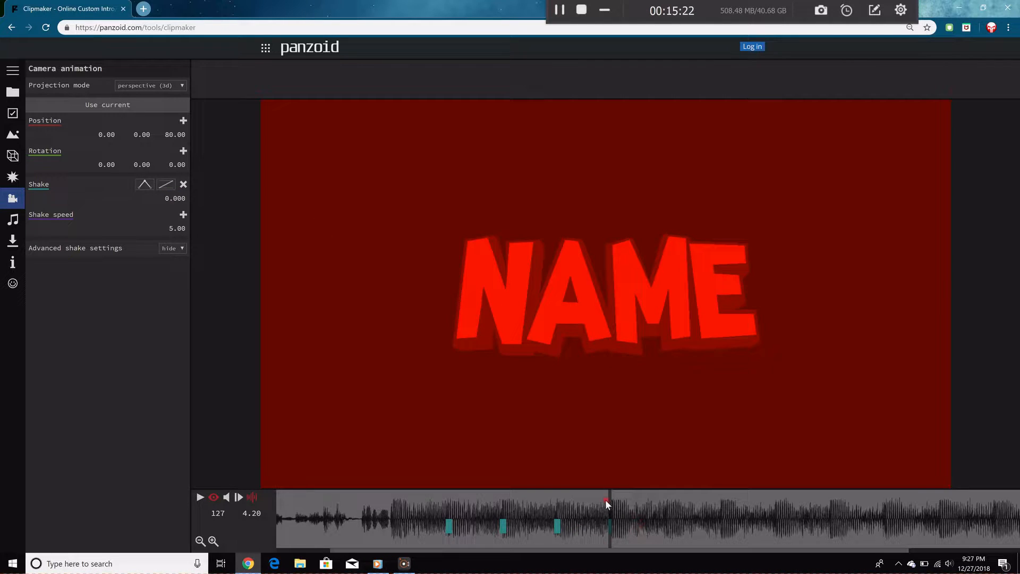
pyautogui.moveTo(612, 500); pyautogui.dragTo(613, 499)
pyautogui.click(183, 185)
pyautogui.click(181, 197)
pyautogui.write('0.05')
pyautogui.press('Return')
# Add camera shake keyframes of 0 on frame 144 and 0.05 on frame 145.
pyautogui.moveTo(601, 497); pyautogui.dragTo(665, 500)
pyautogui.click(182, 185)
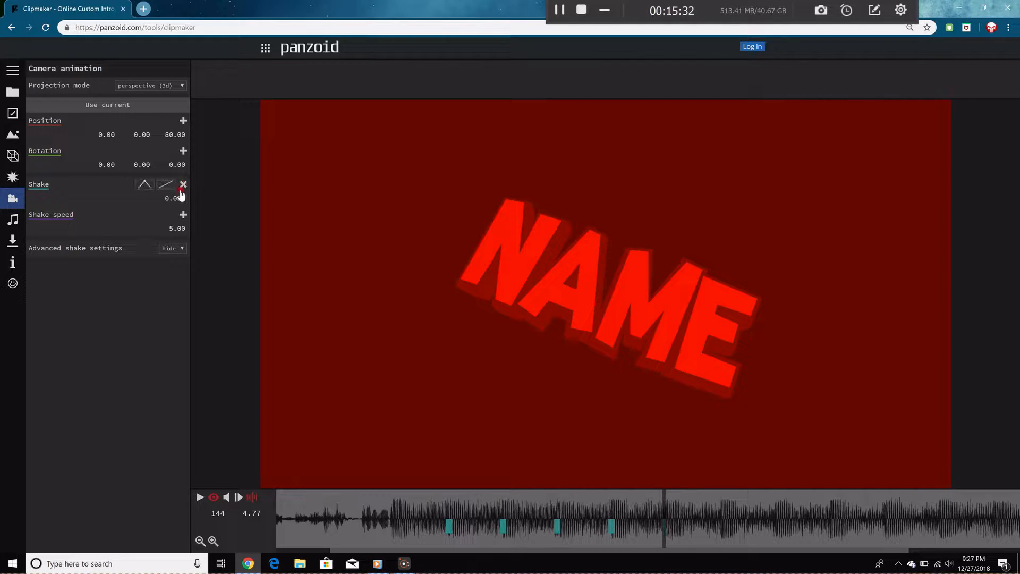
pyautogui.click(178, 197)
pyautogui.write('0')
pyautogui.press('Return')
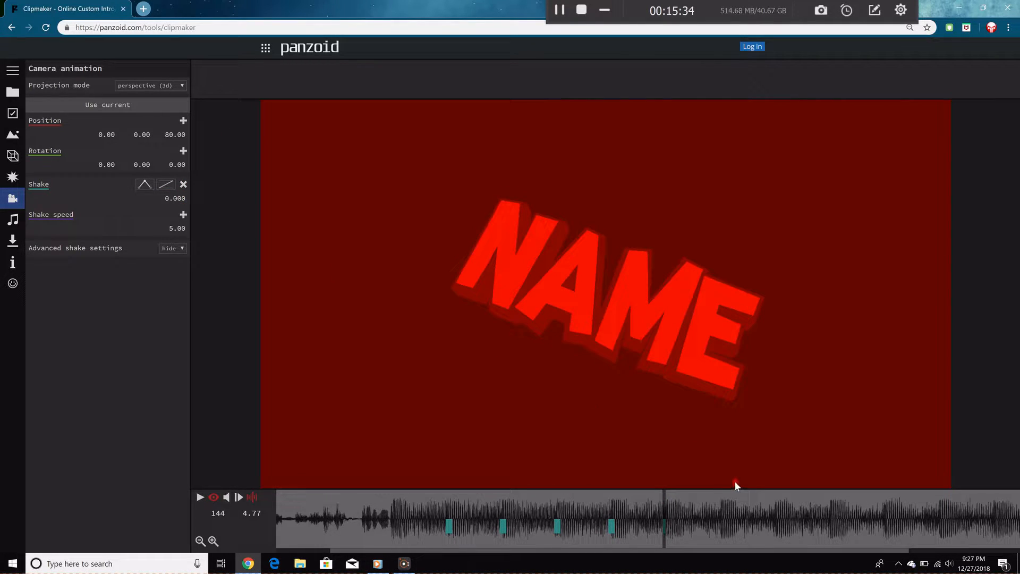
pyautogui.click(669, 499)
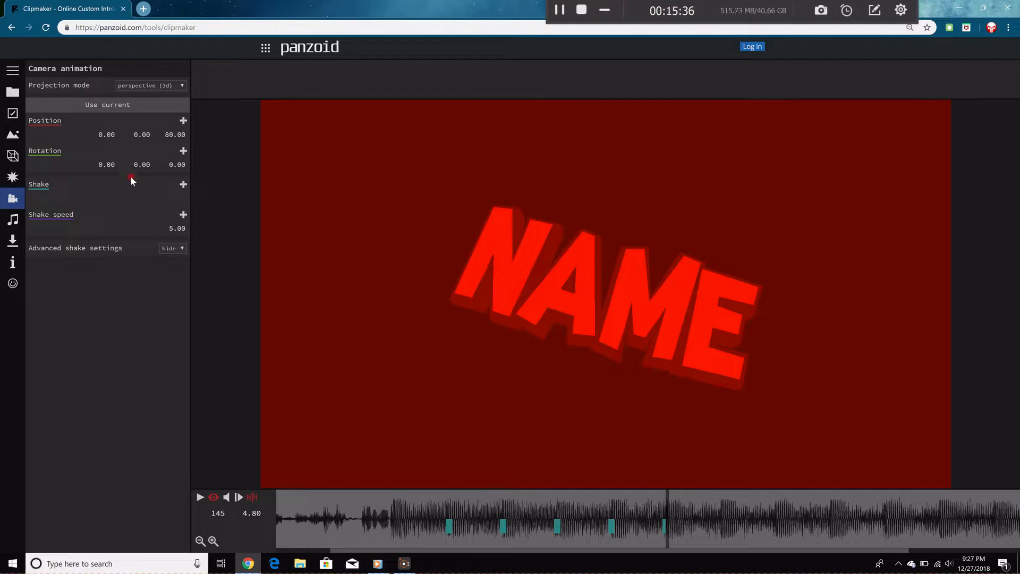
pyautogui.click(183, 184)
pyautogui.click(175, 200)
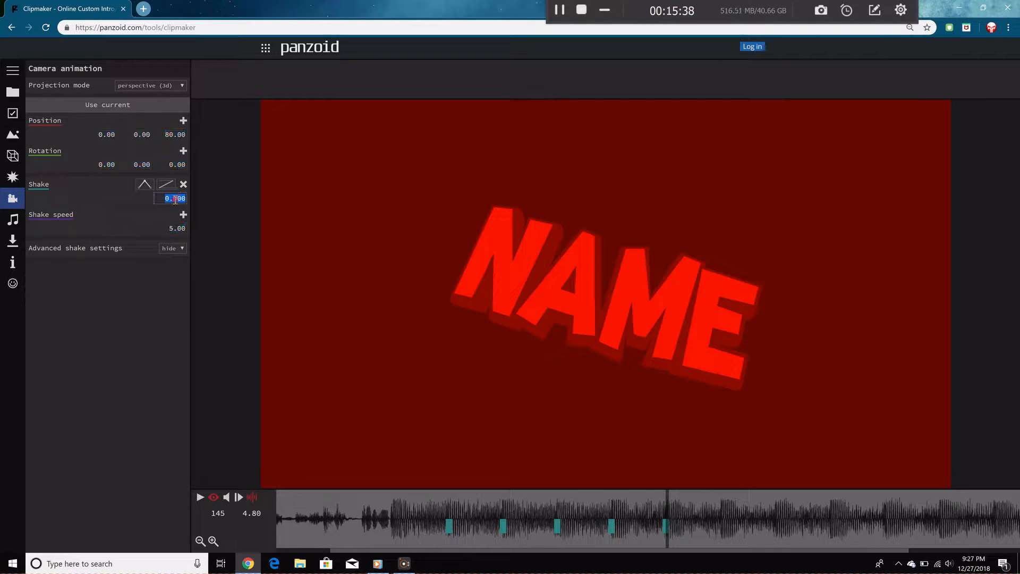
pyautogui.press('Return')
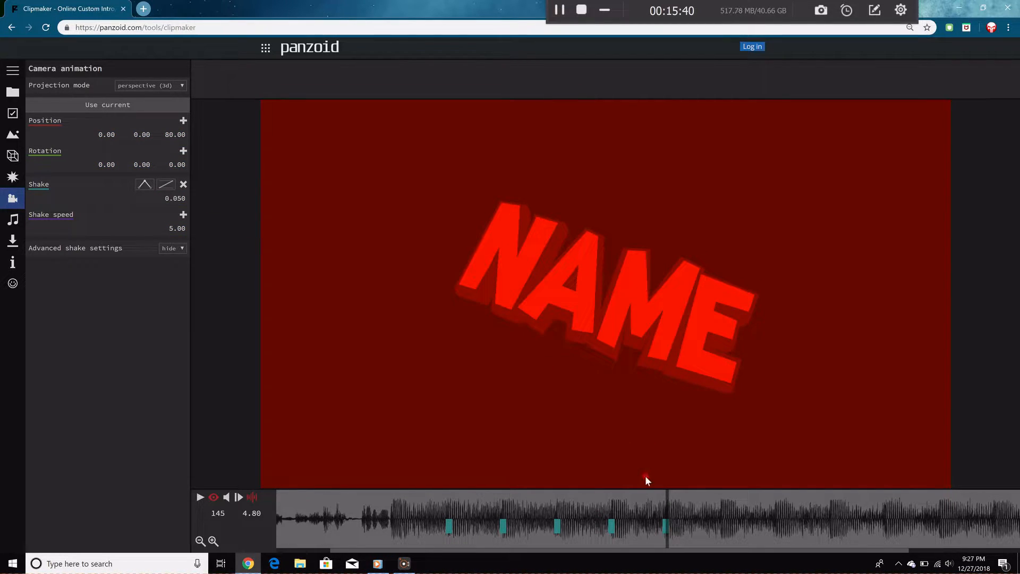
# Add a camera shake keyframe of 0 on frame 162.
pyautogui.click(722, 519)
pyautogui.click(184, 186)
pyautogui.click(176, 199)
pyautogui.write('0')
pyautogui.press('Return')
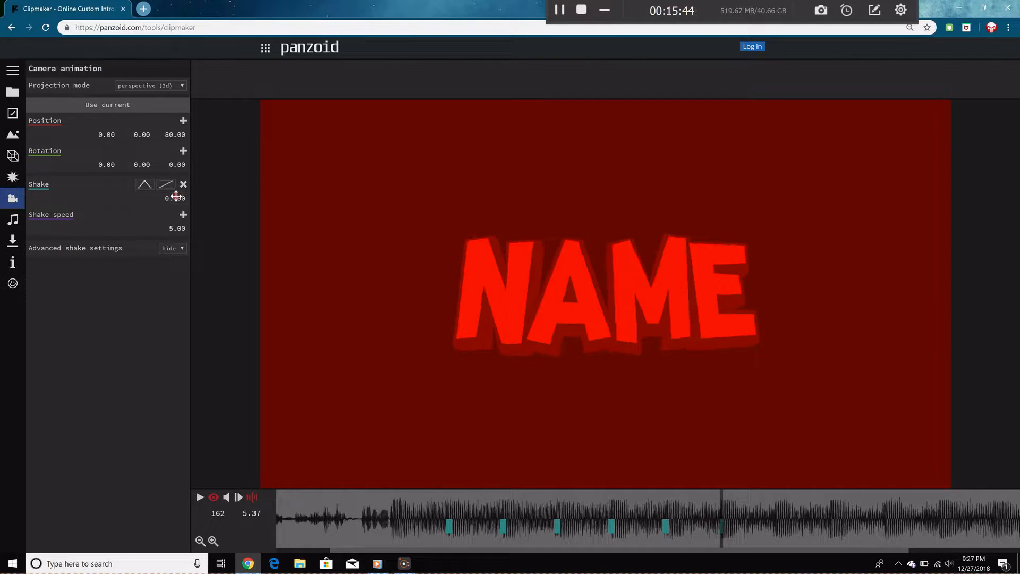
# Replay the camera shakes from before the first shake keyframe and return the playhead to frame 76.
pyautogui.press('space')
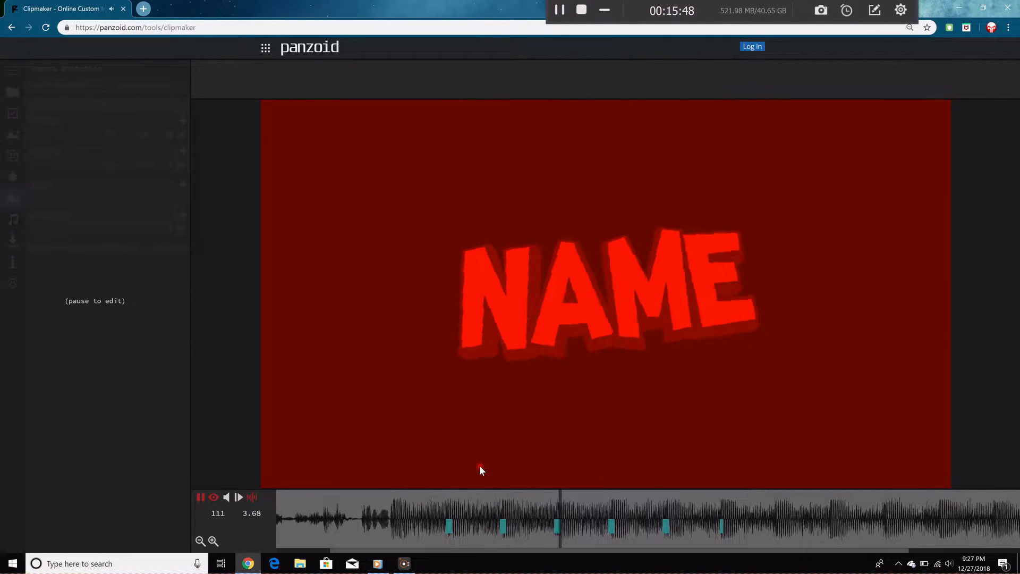
pyautogui.moveTo(604, 498); pyautogui.dragTo(450, 510)
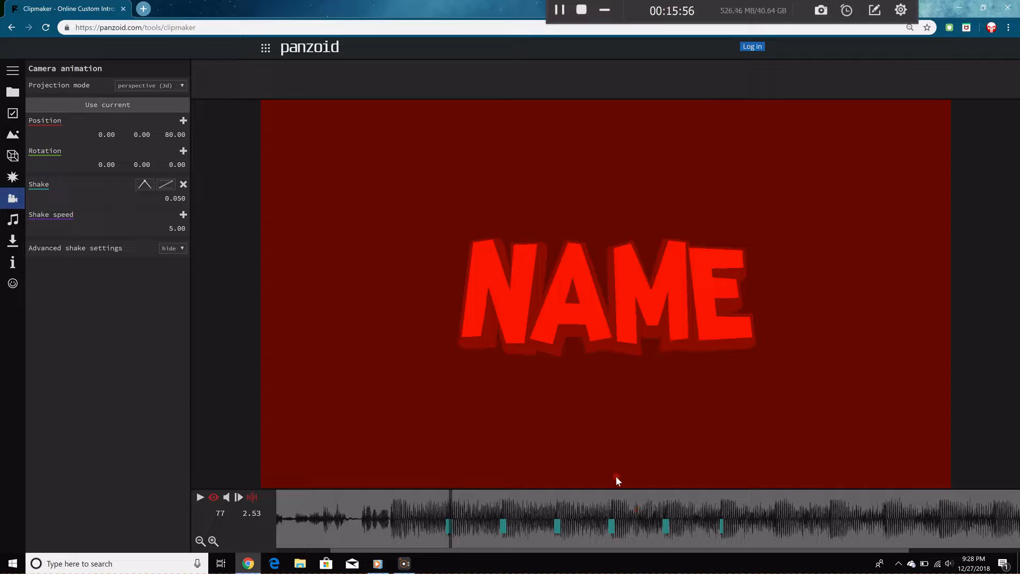
pyautogui.moveTo(464, 503); pyautogui.dragTo(435, 506)
pyautogui.press('space')
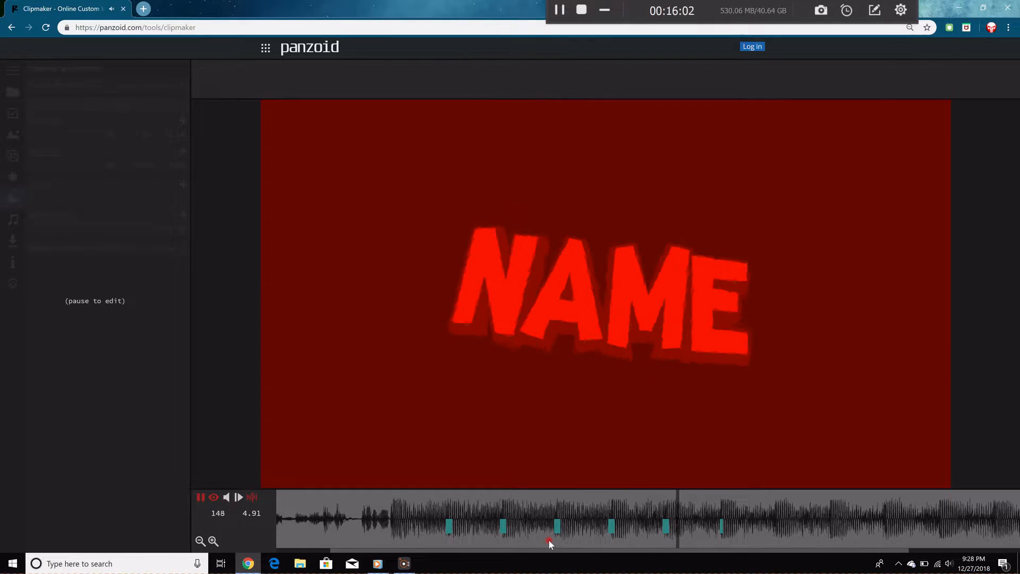
pyautogui.moveTo(539, 497); pyautogui.dragTo(445, 493)
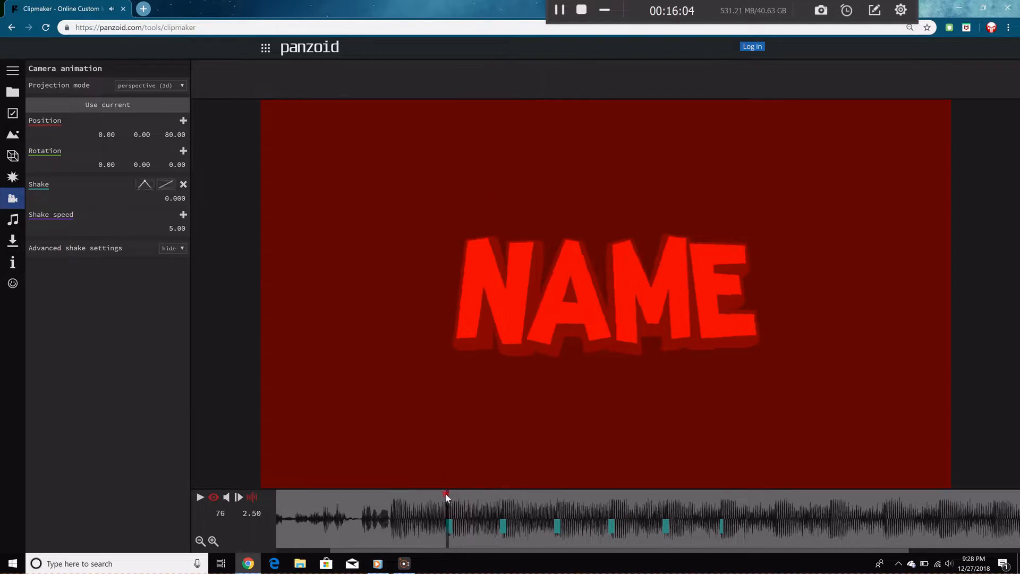
# Try a camera shake speed of 8 and replay the shakes from frame 77.
pyautogui.click(178, 234)
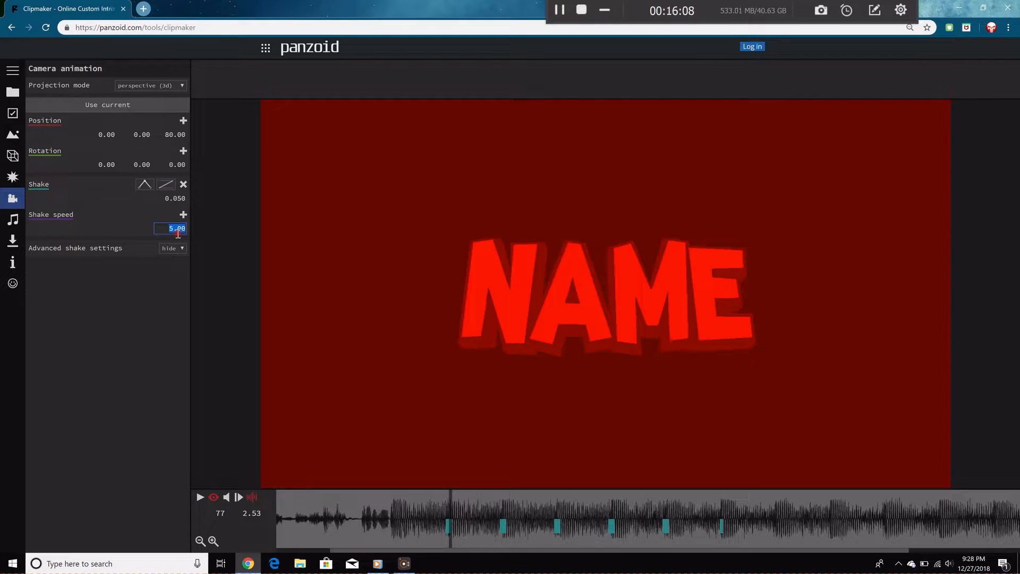
pyautogui.press('Return')
pyautogui.press('space')
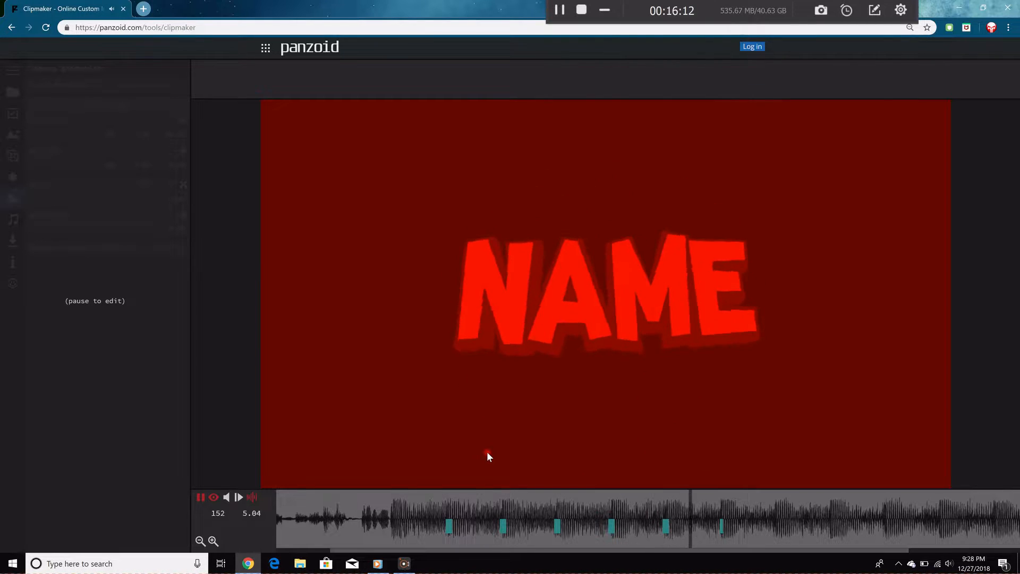
# Remove the shake keyframes on frames 144 and 145 and add a shake keyframe of 0.15 on frame 163.
pyautogui.moveTo(703, 525); pyautogui.dragTo(725, 502)
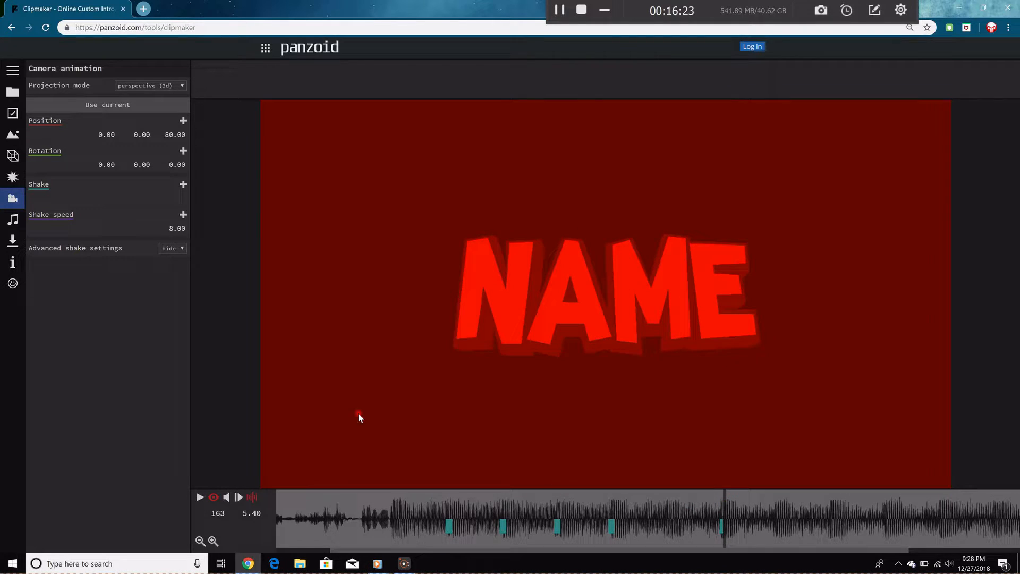
pyautogui.click(183, 184)
pyautogui.doubleClick(169, 197)
pyautogui.write('0.')
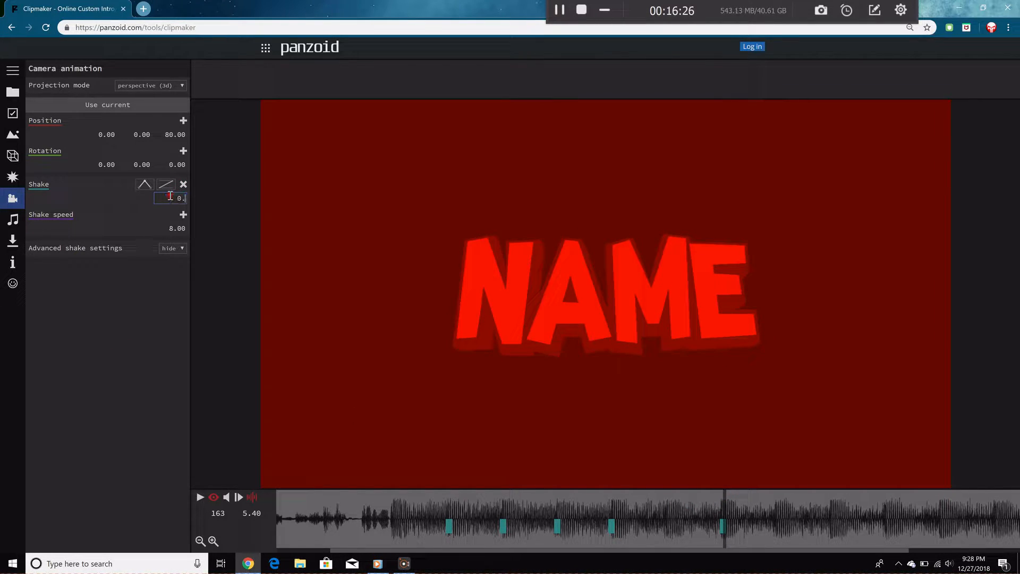
pyautogui.write('15')
pyautogui.press('Return')
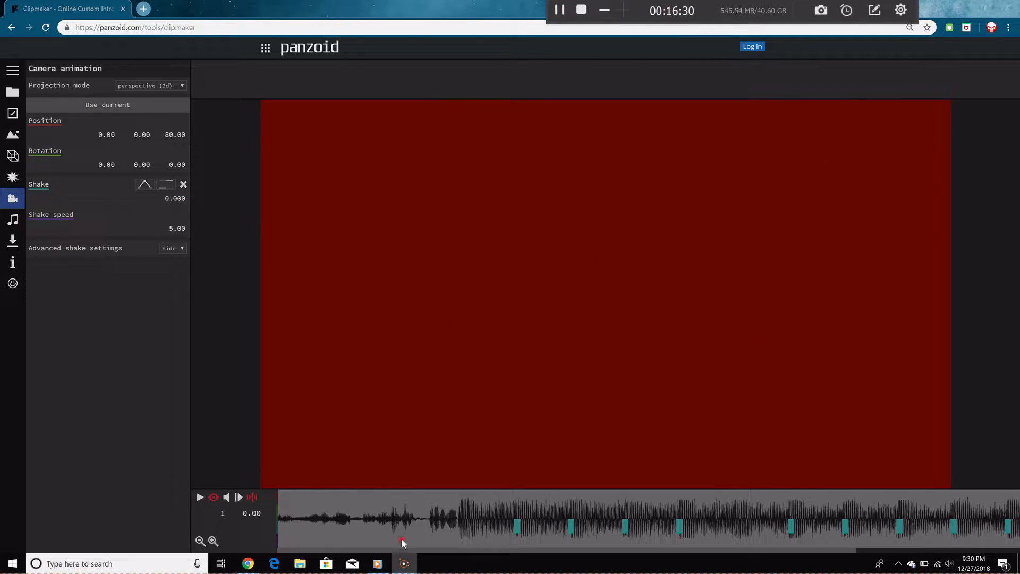
# Play the intro with the camera shakes that now extend across the rest of the timeline.
pyautogui.click(457, 554)
pyautogui.moveTo(461, 551); pyautogui.dragTo(327, 526)
pyautogui.press('space')
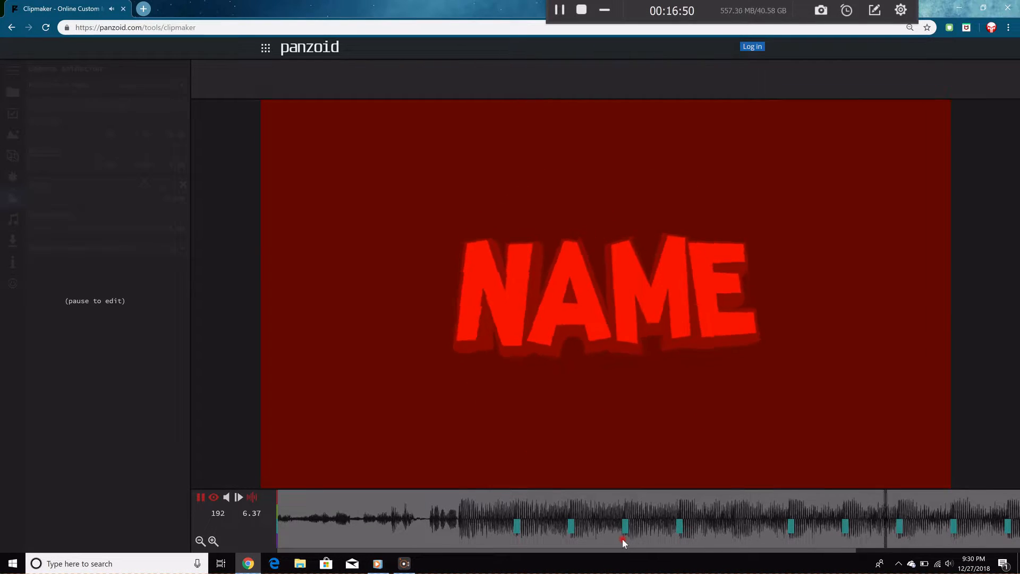
# Delete the camera shake keyframes on frames 197, 214 and 128, and replay the shakes from frame 64.
pyautogui.moveTo(870, 500); pyautogui.dragTo(687, 518)
pyautogui.press('space')
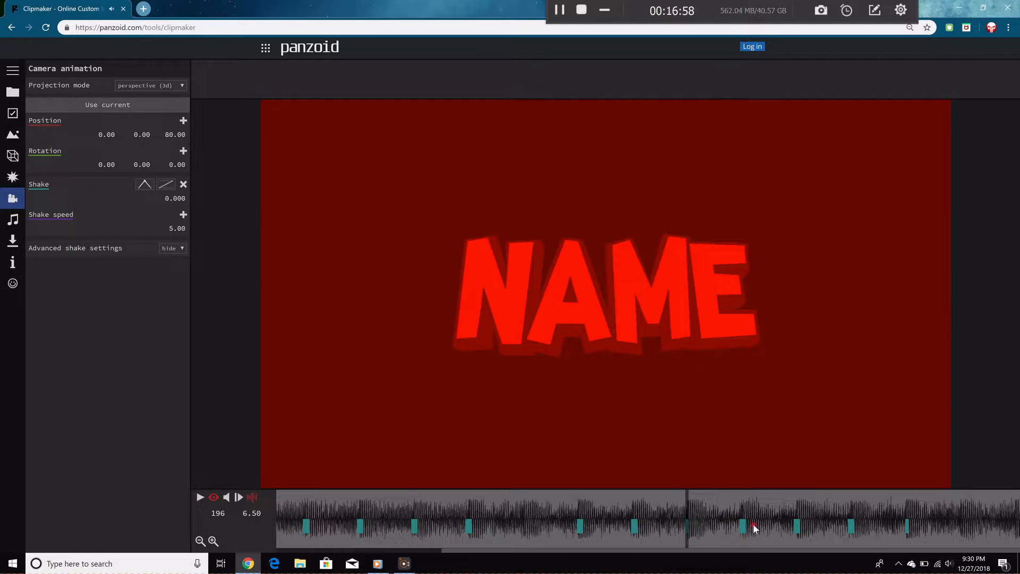
pyautogui.press('space')
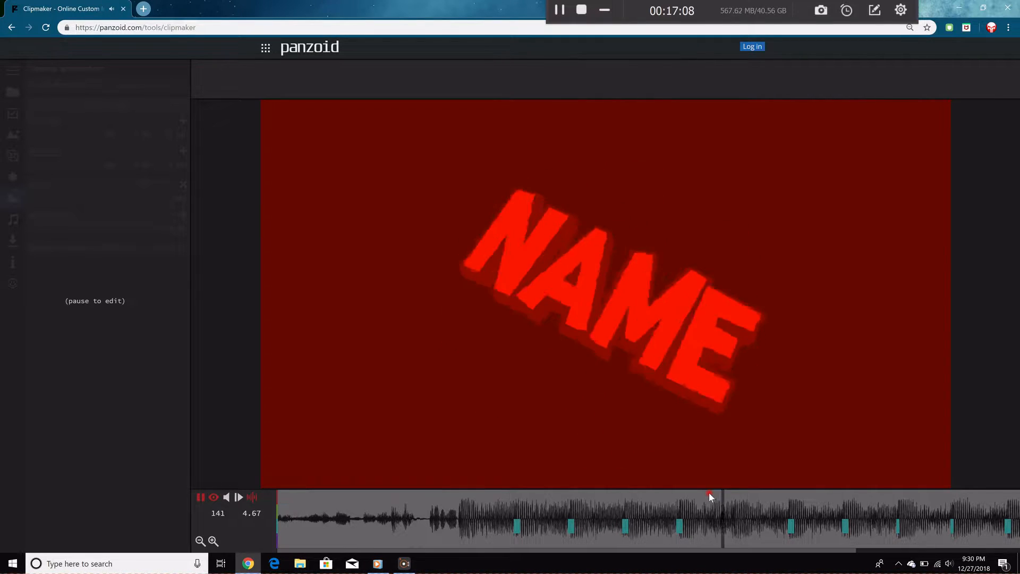
pyautogui.click(679, 515)
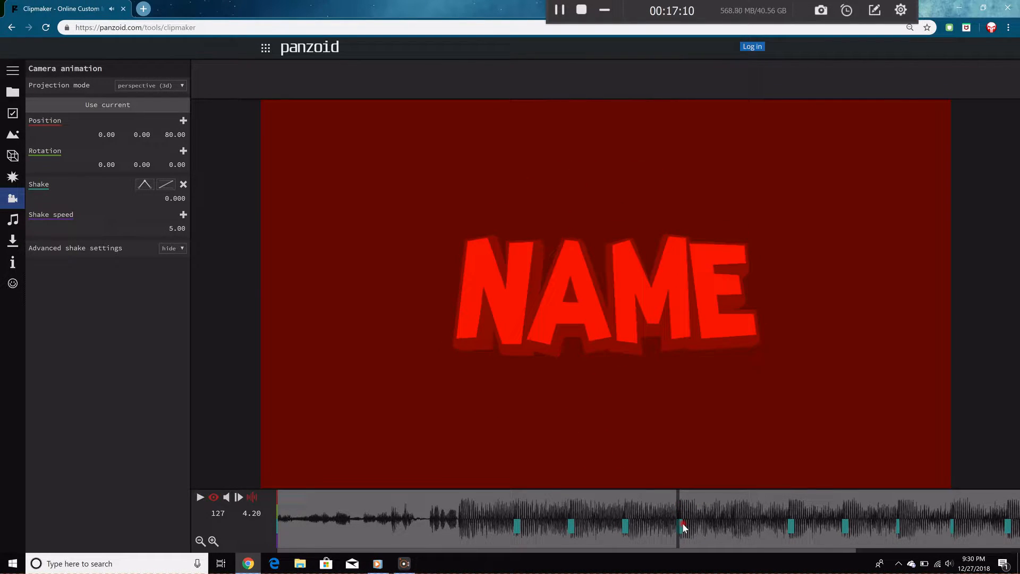
pyautogui.moveTo(646, 500); pyautogui.dragTo(469, 512)
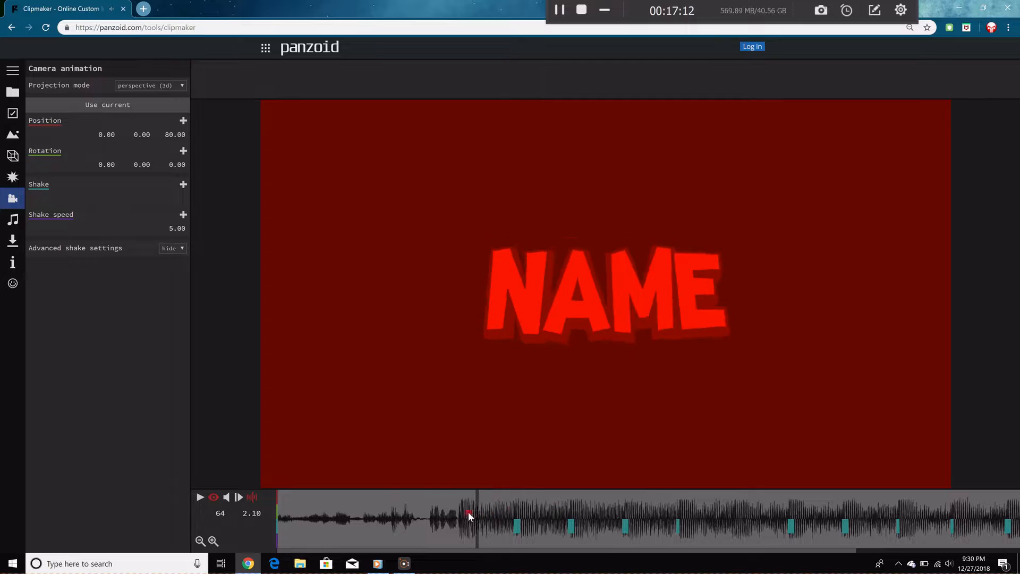
pyautogui.press('space')
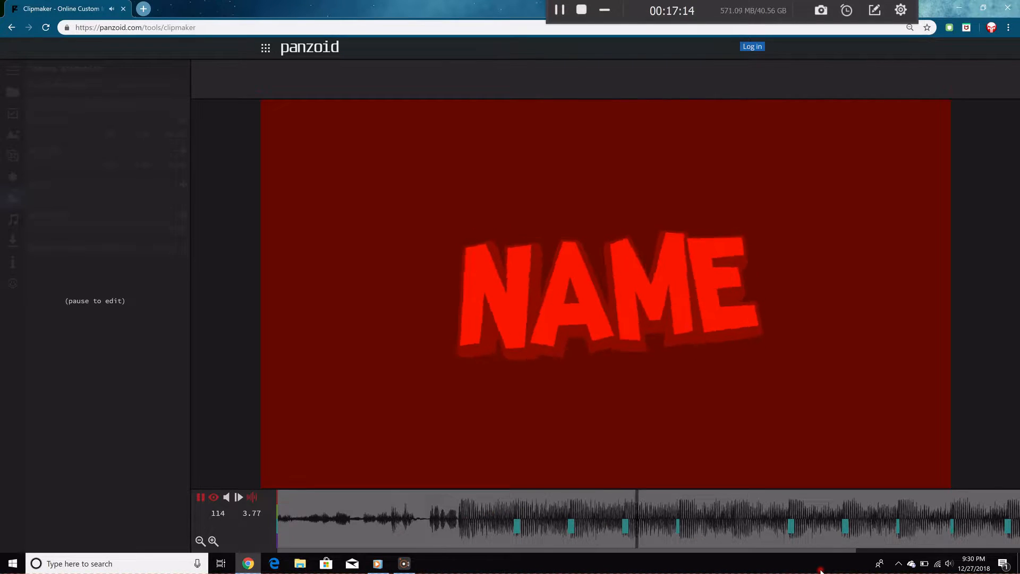
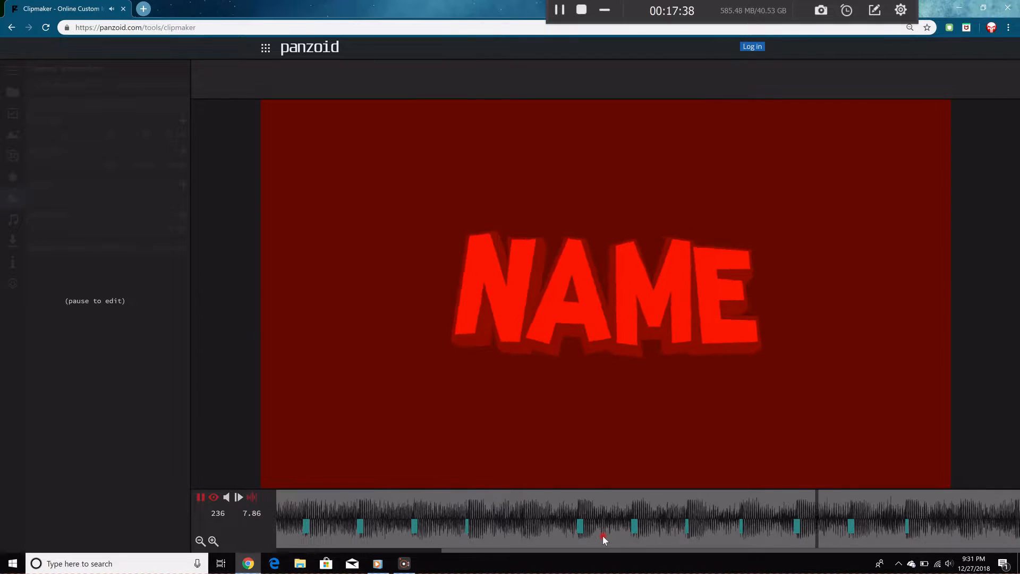
# Add a camera shake keyframe on frame 214 again, next to the one on frame 213.
pyautogui.moveTo(415, 509); pyautogui.dragTo(635, 506)
pyautogui.moveTo(717, 508); pyautogui.dragTo(742, 508)
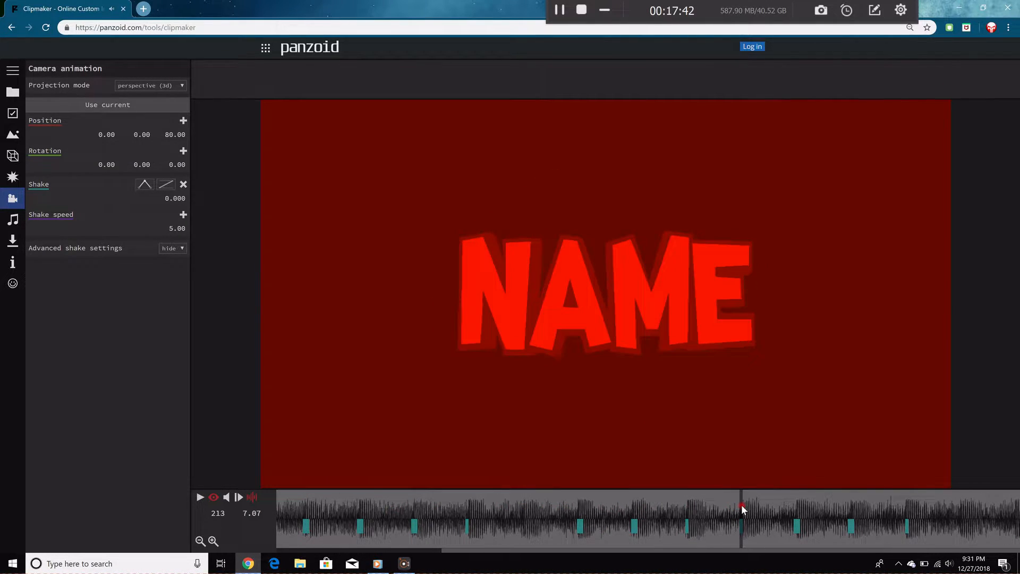
pyautogui.press('Right')
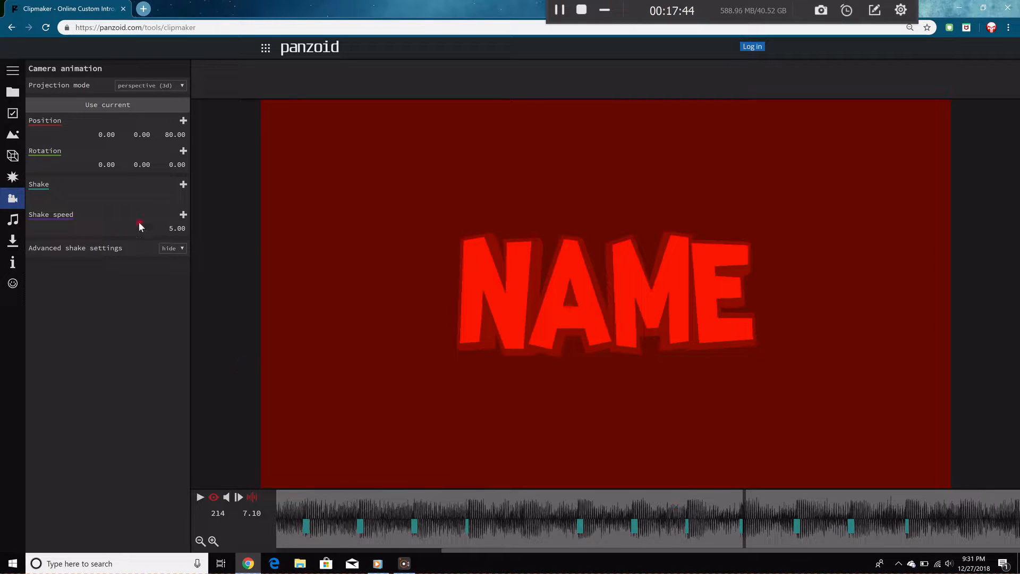
pyautogui.click(184, 185)
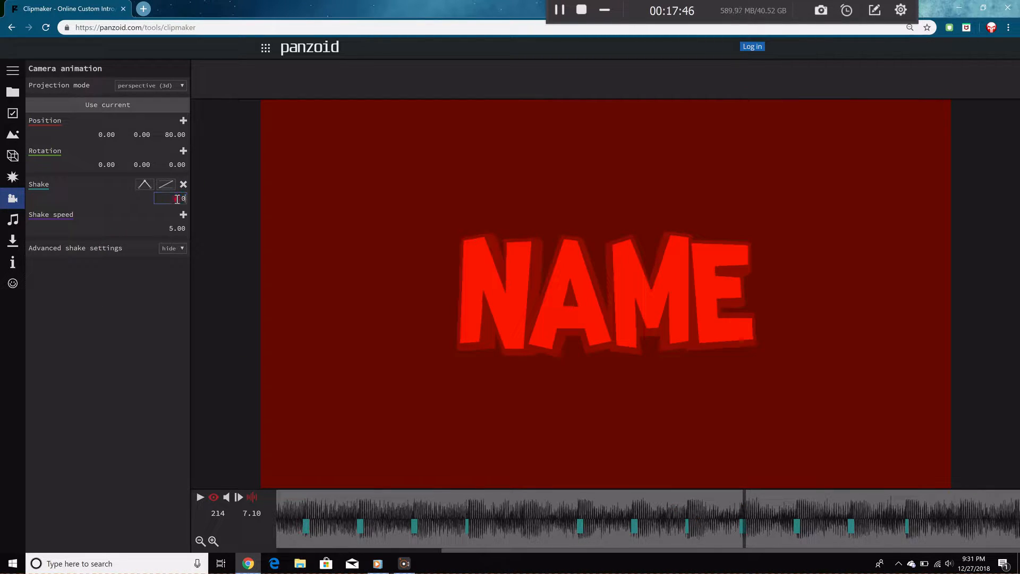
# Replay the stretch of camera shakes around the restored keyframe on frame 214.
pyautogui.moveTo(693, 501); pyautogui.dragTo(659, 497)
pyautogui.press('space')
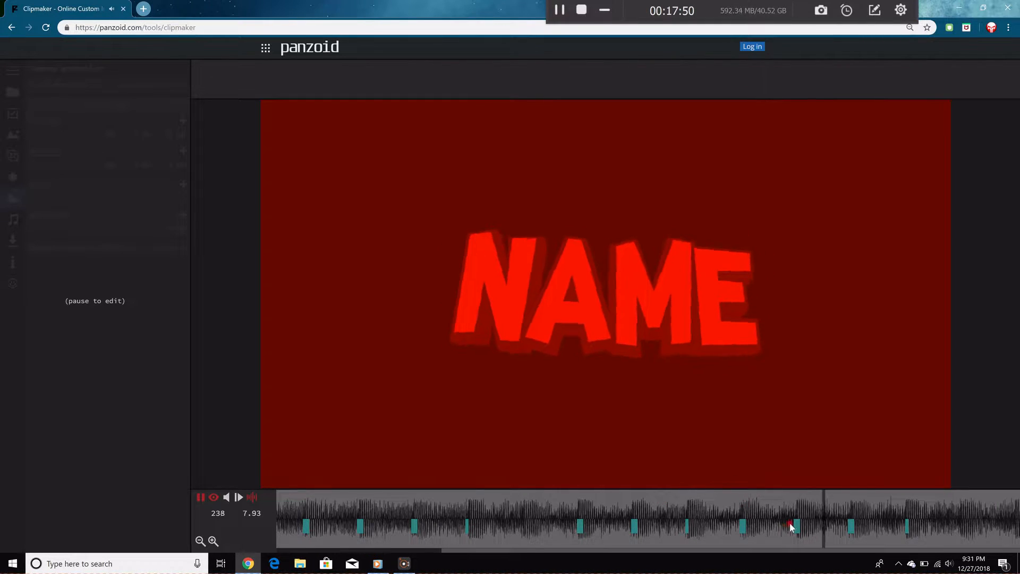
pyautogui.click(624, 496)
pyautogui.press('space')
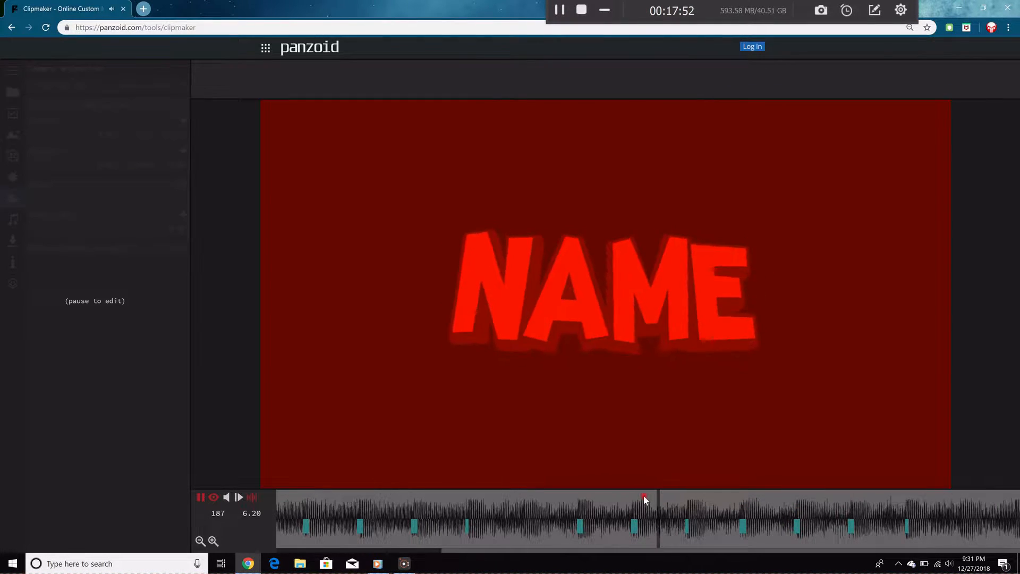
pyautogui.moveTo(645, 497); pyautogui.dragTo(680, 502)
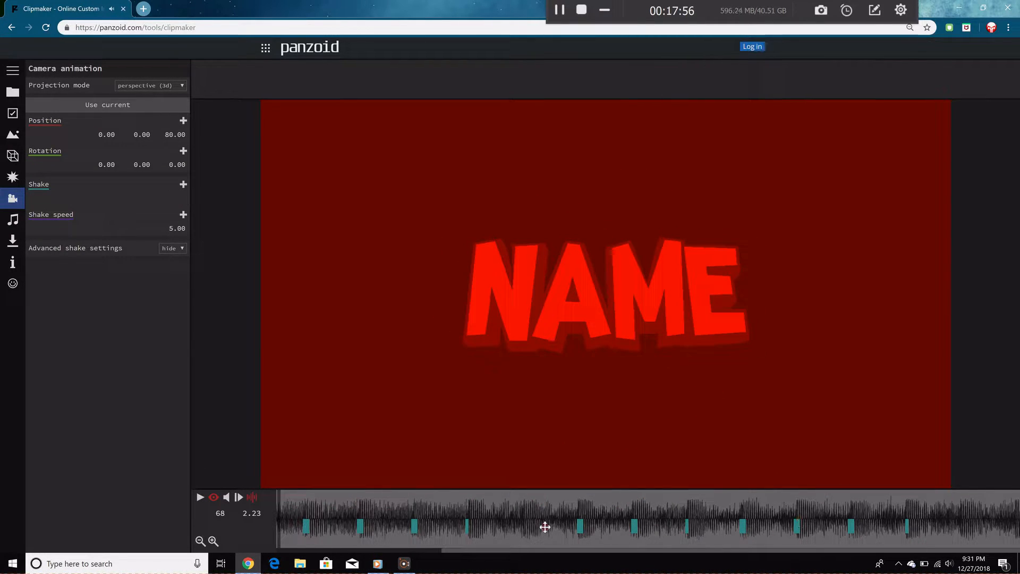
# Return the playhead to frame 1 and play the whole intro.
pyautogui.moveTo(291, 500); pyautogui.dragTo(43, 448)
pyautogui.moveTo(288, 486); pyautogui.dragTo(200, 502)
pyautogui.moveTo(419, 551); pyautogui.dragTo(663, 551)
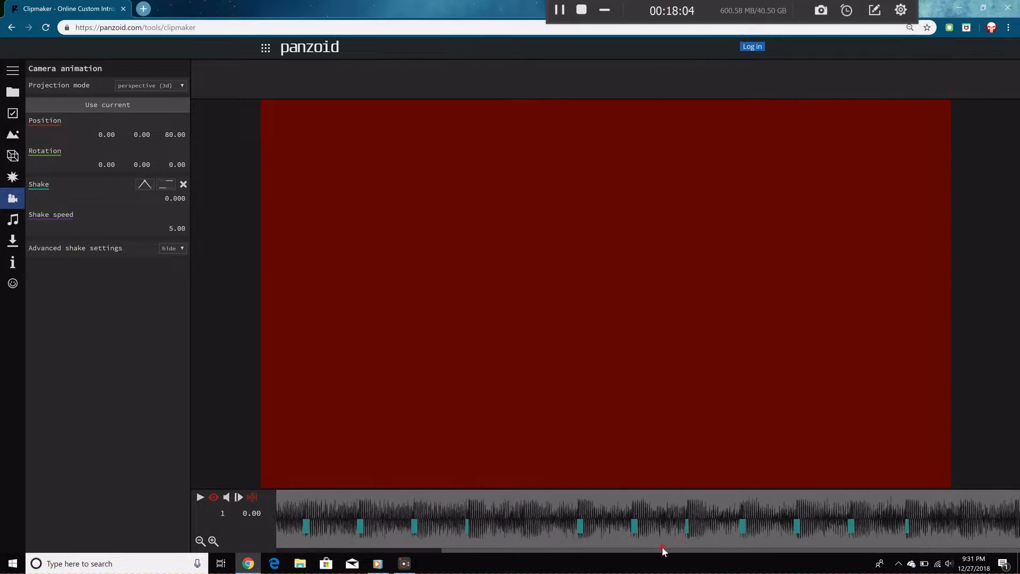
pyautogui.click(201, 497)
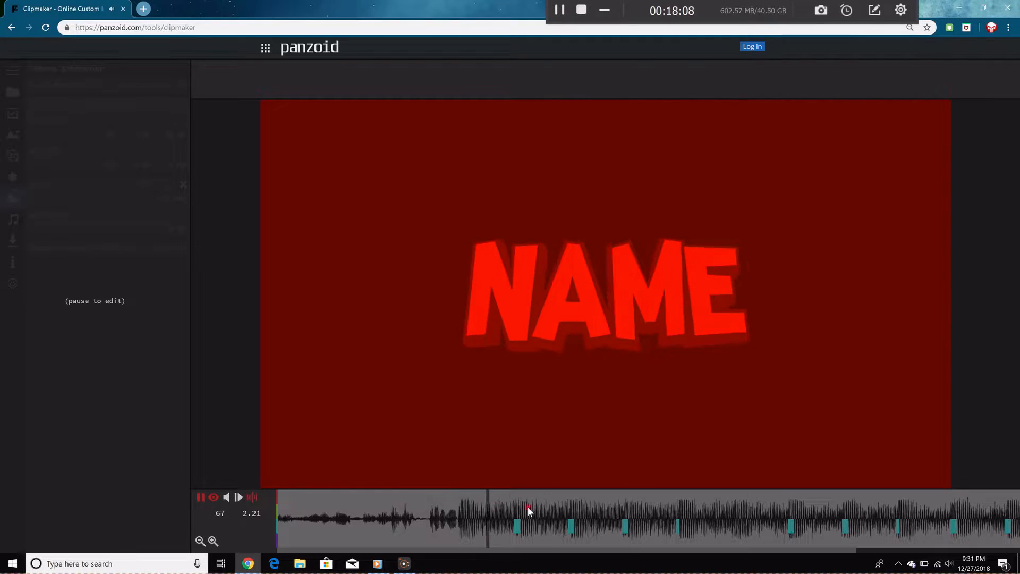
# Stop the playback and replay the end of the intro to check the last camera shakes.
pyautogui.press('space')
pyautogui.moveTo(682, 552); pyautogui.dragTo(845, 553)
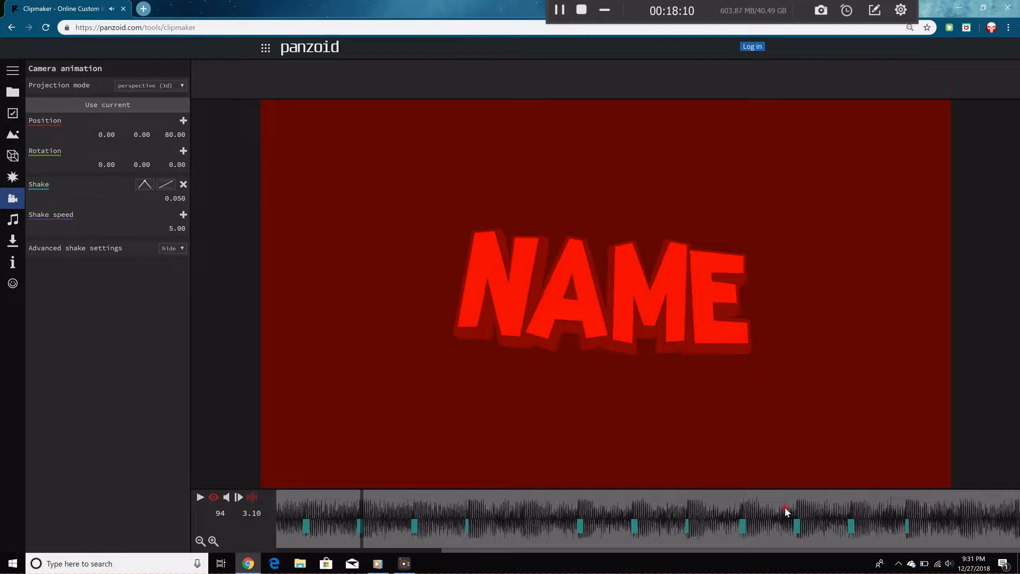
pyautogui.click(797, 495)
pyautogui.click(196, 498)
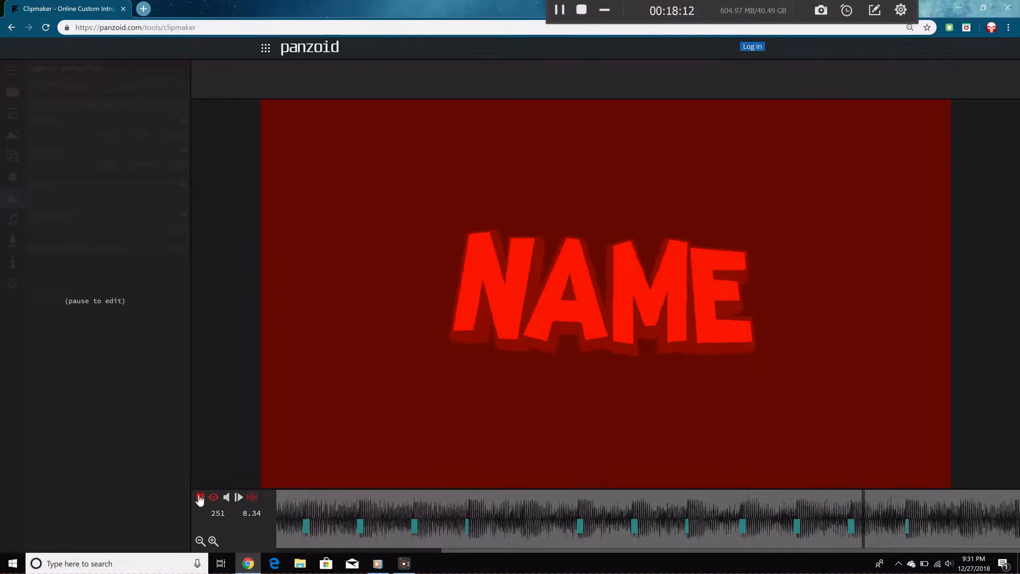
# Set the camera's Z position to 100 and add a camera position keyframe for it on frame 265.
pyautogui.click(905, 496)
pyautogui.click(906, 496)
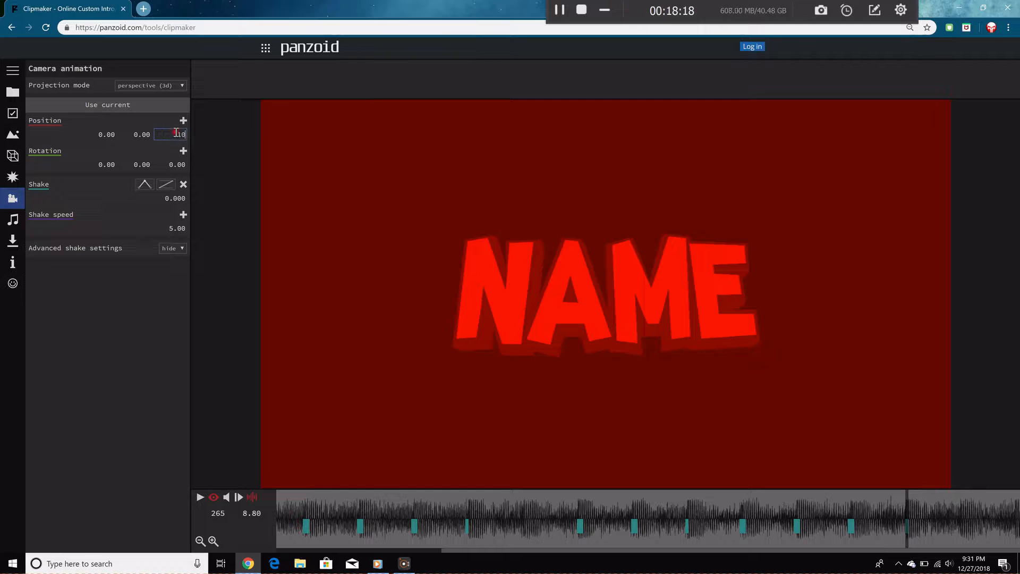
pyautogui.write('100')
pyautogui.press('Return')
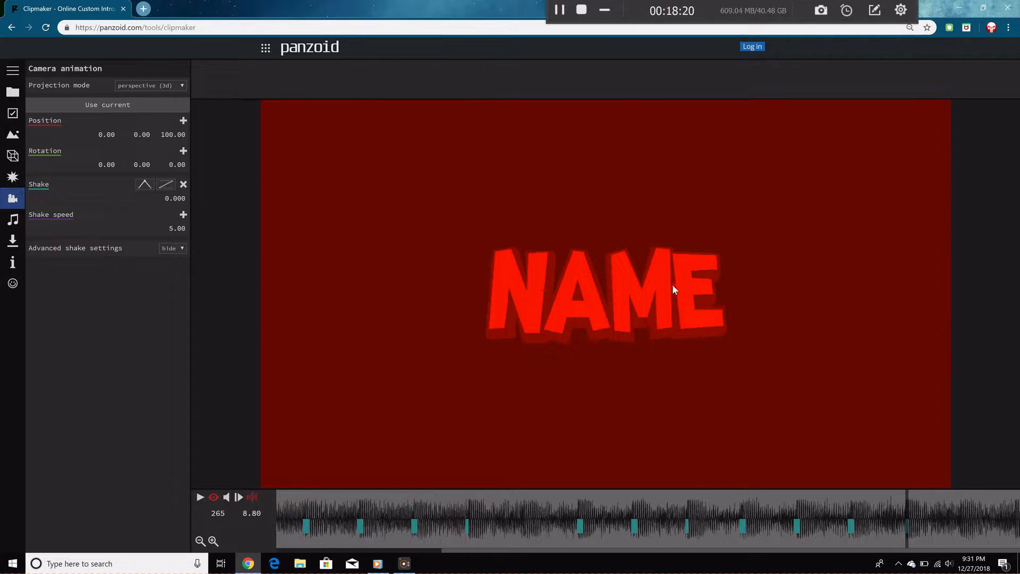
pyautogui.click(181, 121)
# Add a camera position keyframe on frame 281 that zooms into the text with a Z position of 13.3.
pyautogui.click(916, 512)
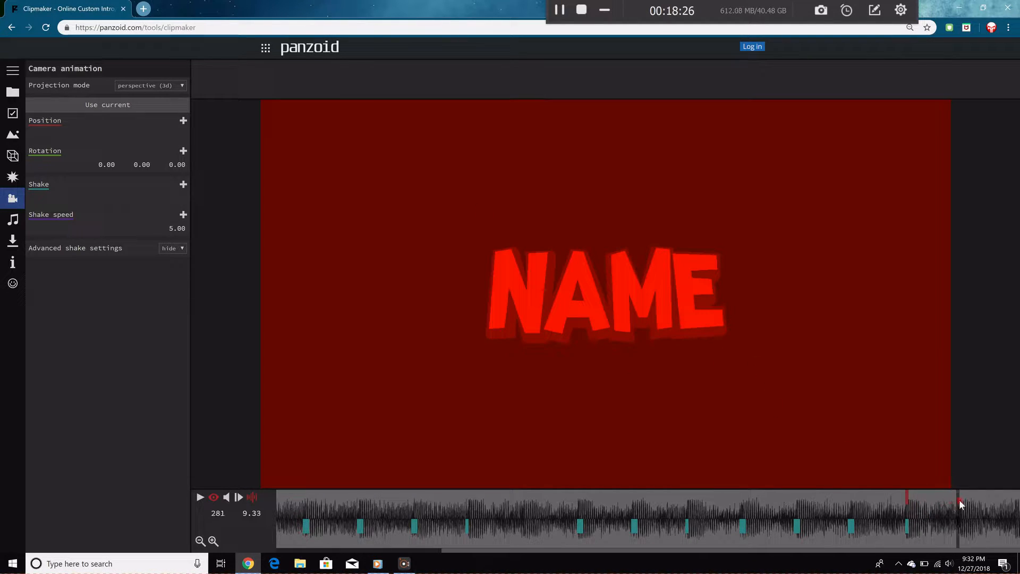
pyautogui.click(182, 120)
pyautogui.moveTo(168, 133); pyautogui.dragTo(107, 175)
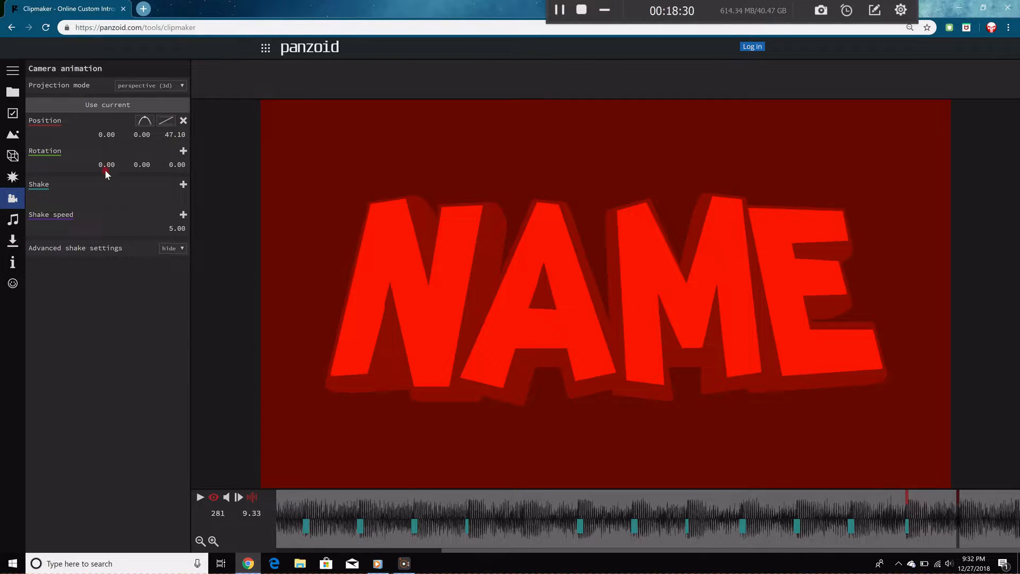
pyautogui.moveTo(176, 135)
pyautogui.mouseDown()
pyautogui.moveTo(128, 137)
pyautogui.moveTo(21, 176)
pyautogui.moveTo(119, 191)
pyautogui.moveTo(319, 179)
pyautogui.moveTo(75, 215)
pyautogui.moveTo(184, 149)
pyautogui.mouseUp()
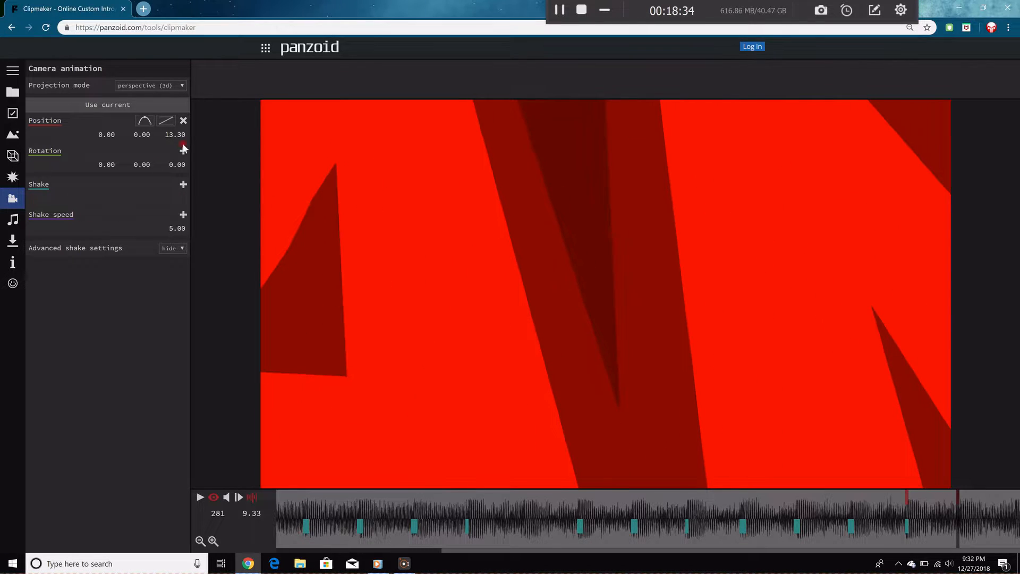
# Set the easing of the camera position keyframe on frame 281 to quadratic in-out and replay the zoom.
pyautogui.click(166, 122)
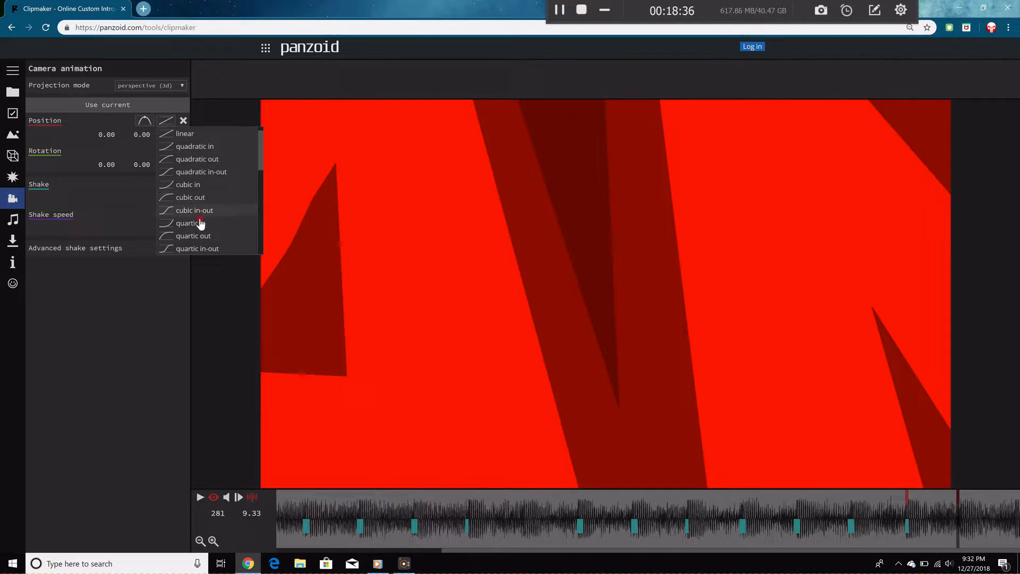
pyautogui.scroll(-3, 201, 222)
pyautogui.scroll(3, 196, 159)
pyautogui.scroll(2, 196, 171)
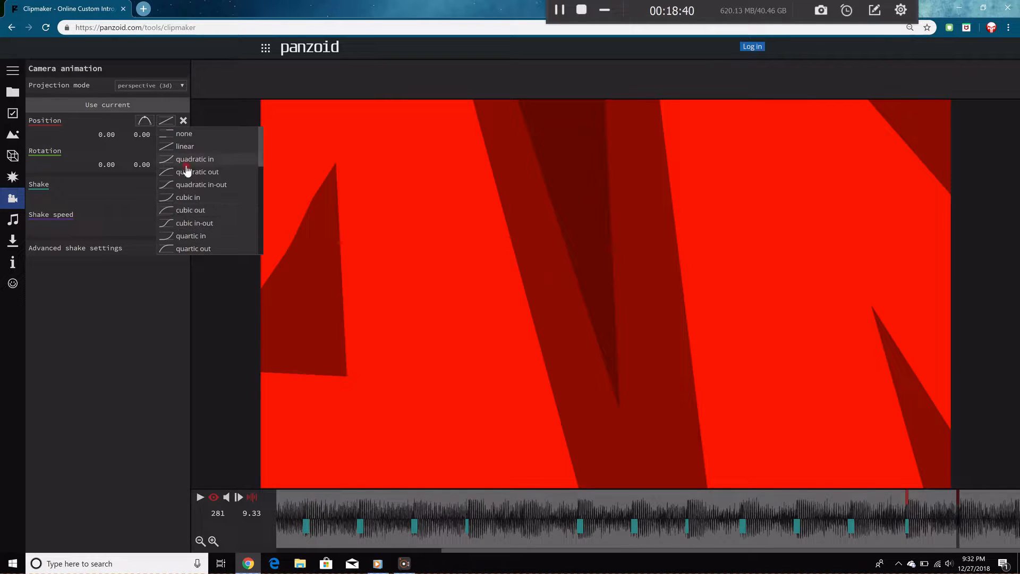
pyautogui.click(198, 186)
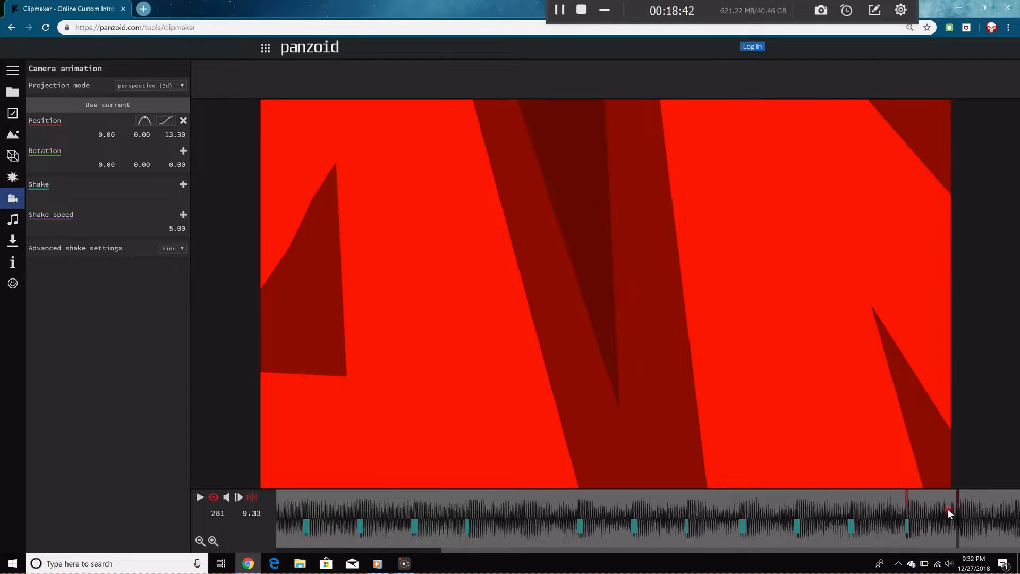
pyautogui.click(849, 506)
pyautogui.press('space')
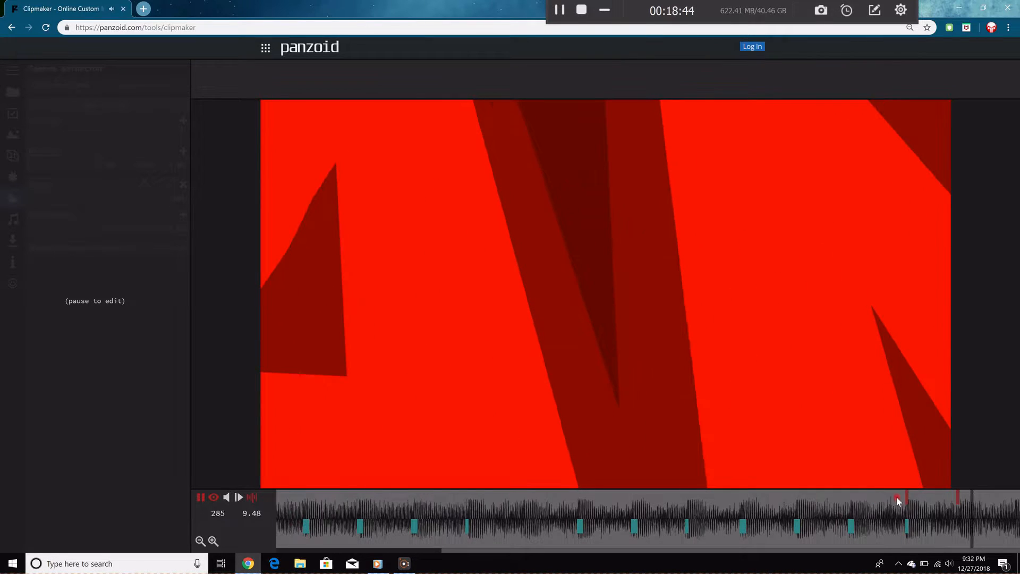
# Add a camera rotation keyframe with all angles at 0 on frame 265, where the zoom starts.
pyautogui.moveTo(949, 500); pyautogui.dragTo(1019, 522)
pyautogui.moveTo(910, 511); pyautogui.dragTo(907, 510)
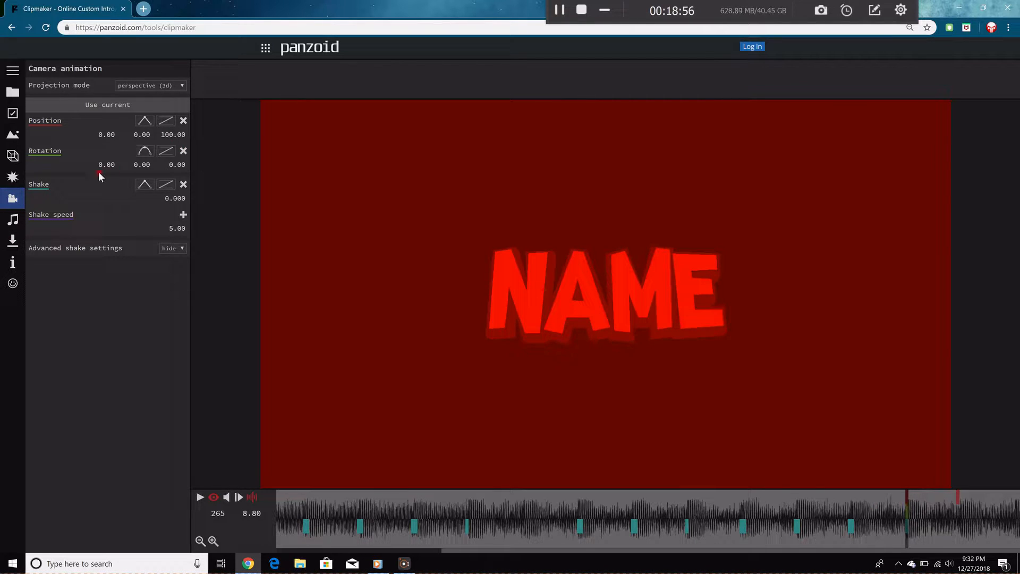
pyautogui.click(107, 160)
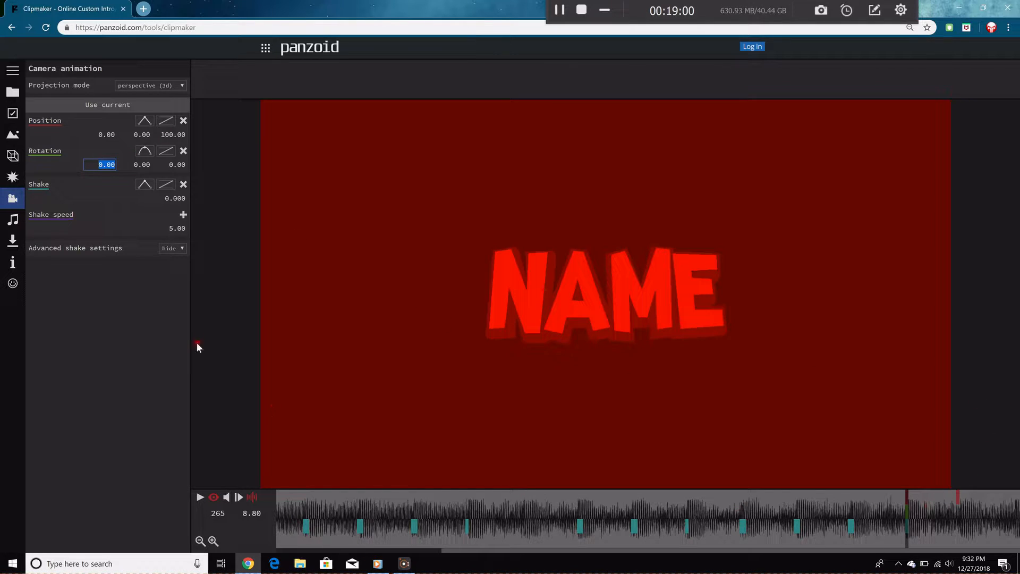
# Add a camera rotation keyframe on frame 281 with a Z rotation of 118.7 and quadratic in-out easing.
pyautogui.moveTo(919, 509); pyautogui.dragTo(957, 503)
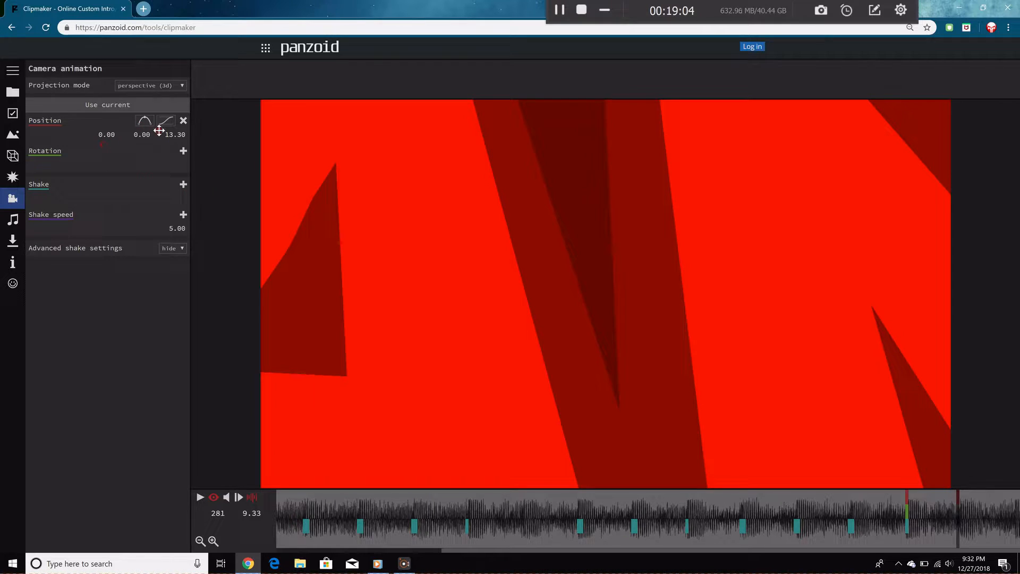
pyautogui.moveTo(109, 164); pyautogui.dragTo(1017, 412)
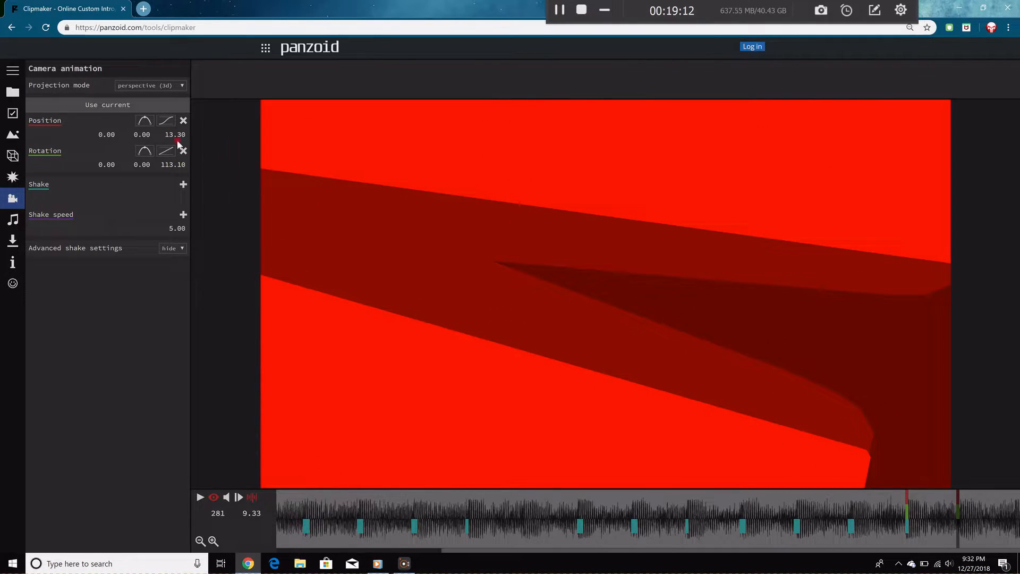
pyautogui.moveTo(176, 162)
pyautogui.mouseDown()
pyautogui.moveTo(205, 160)
pyautogui.moveTo(191, 163)
pyautogui.mouseUp()
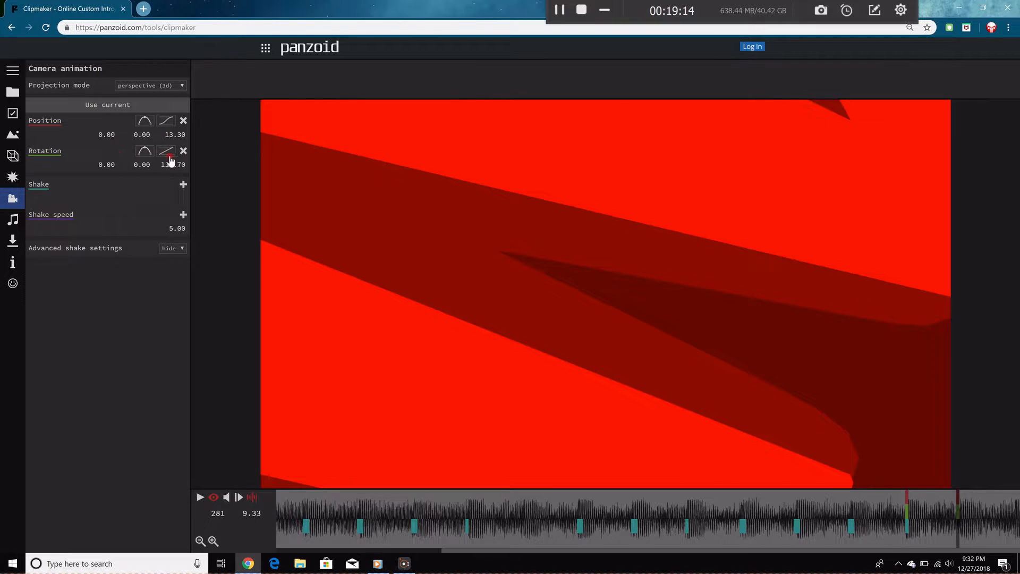
pyautogui.click(170, 159)
pyautogui.click(214, 218)
# Replay the closing zoom and rotation, start the intro over, and return to the last keyframes.
pyautogui.moveTo(965, 526); pyautogui.dragTo(885, 524)
pyautogui.press('space')
pyautogui.press('space')
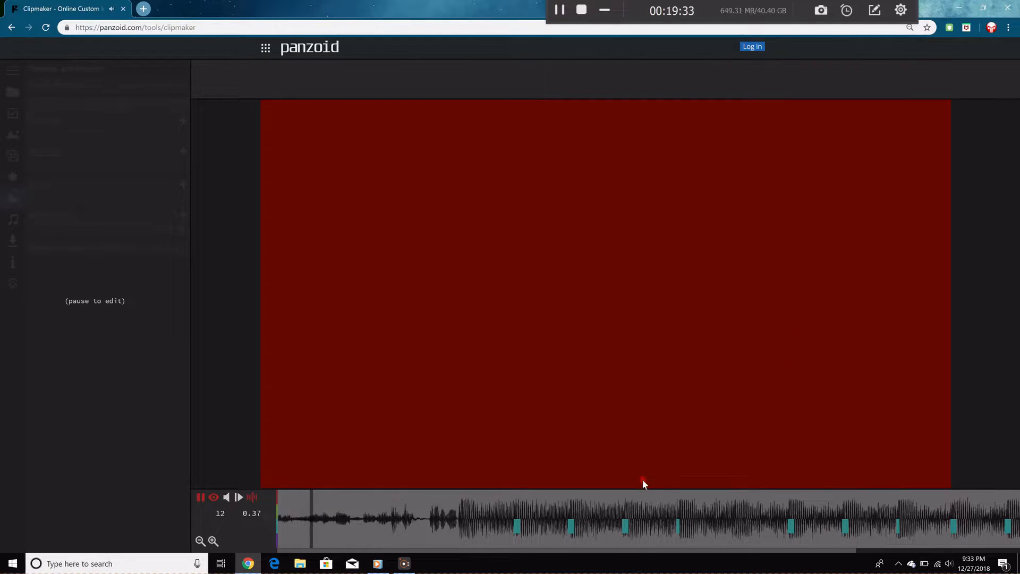
pyautogui.click(604, 536)
pyautogui.moveTo(611, 551); pyautogui.dragTo(900, 520)
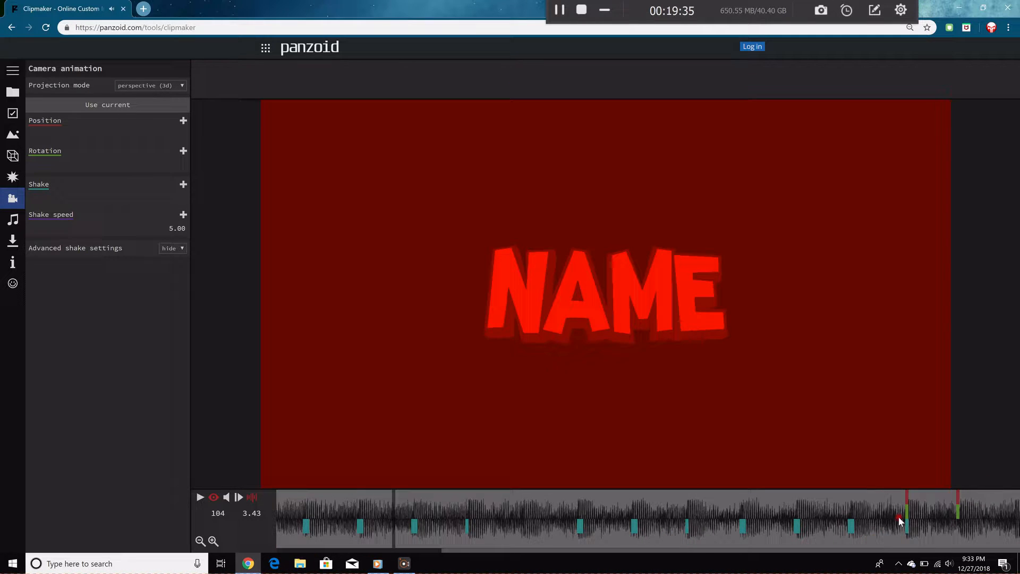
# Move the starting camera position and rotation keyframes back to about frame 256, with the Z position at 13 on frame 281.
pyautogui.moveTo(921, 509); pyautogui.dragTo(958, 495)
pyautogui.press('space')
pyautogui.click(874, 505)
# Change the easing of the camera position and rotation keyframes on frame 281 to quadratic out.
pyautogui.click(166, 120)
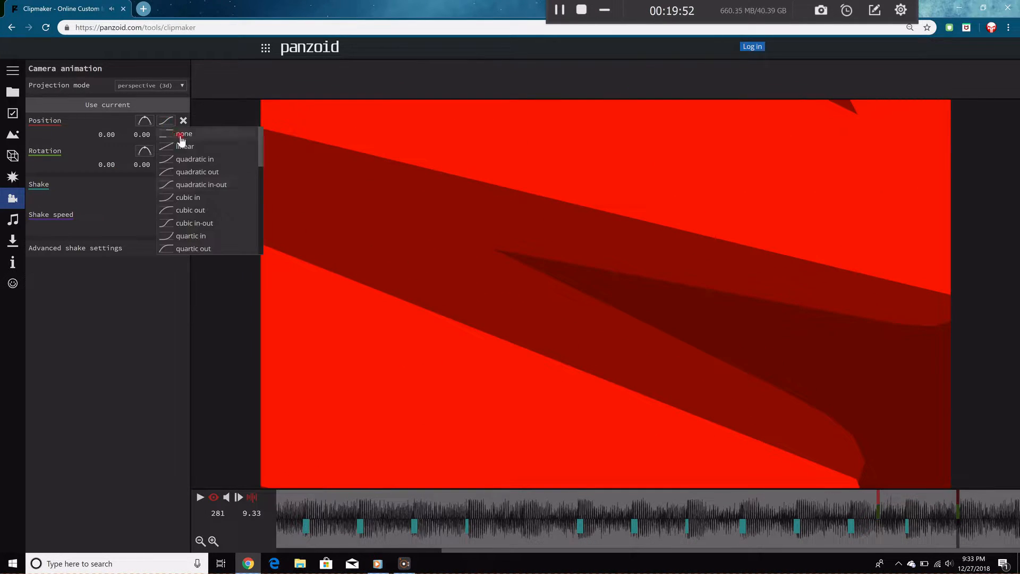
pyautogui.click(202, 171)
pyautogui.click(165, 155)
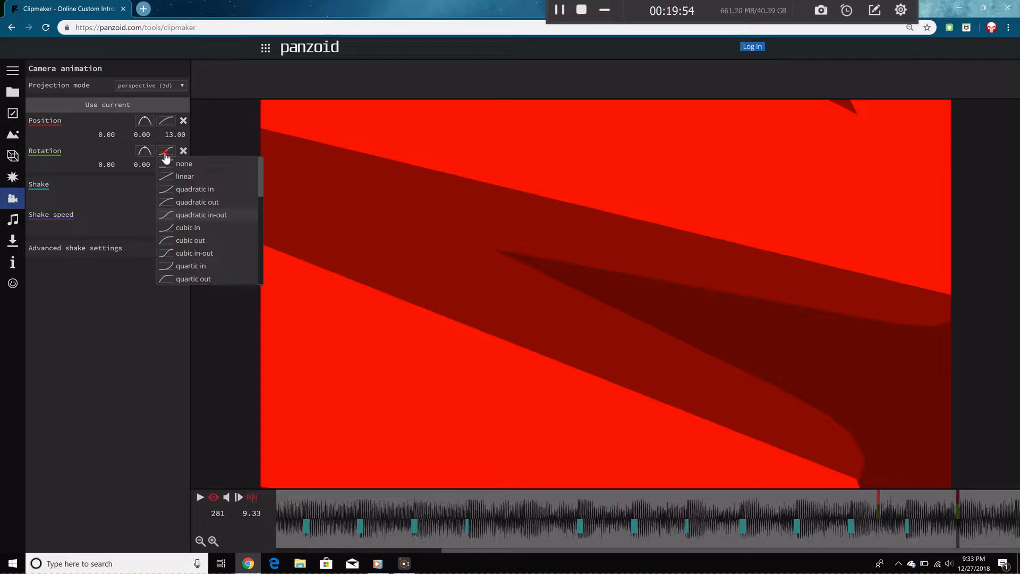
pyautogui.click(198, 210)
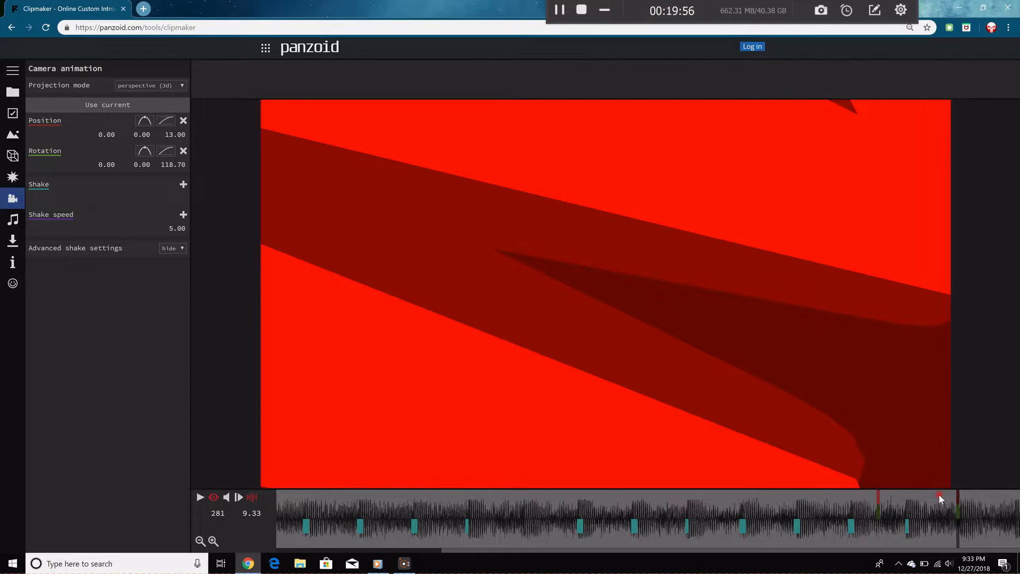
# Replay the closing zoom, move its starting position and rotation keyframes to frame 261, and return to the start of the intro.
pyautogui.press('space')
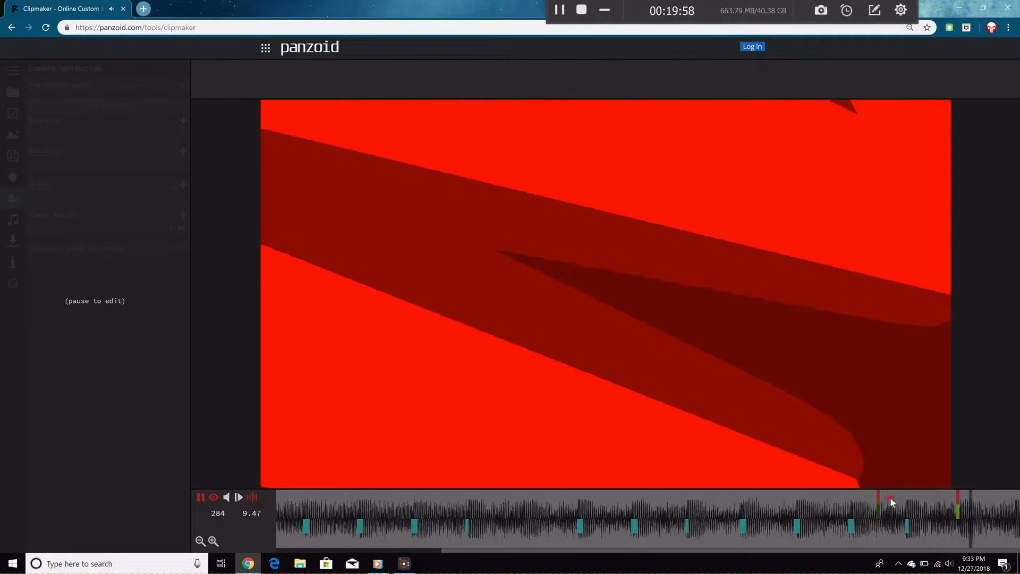
pyautogui.click(895, 501)
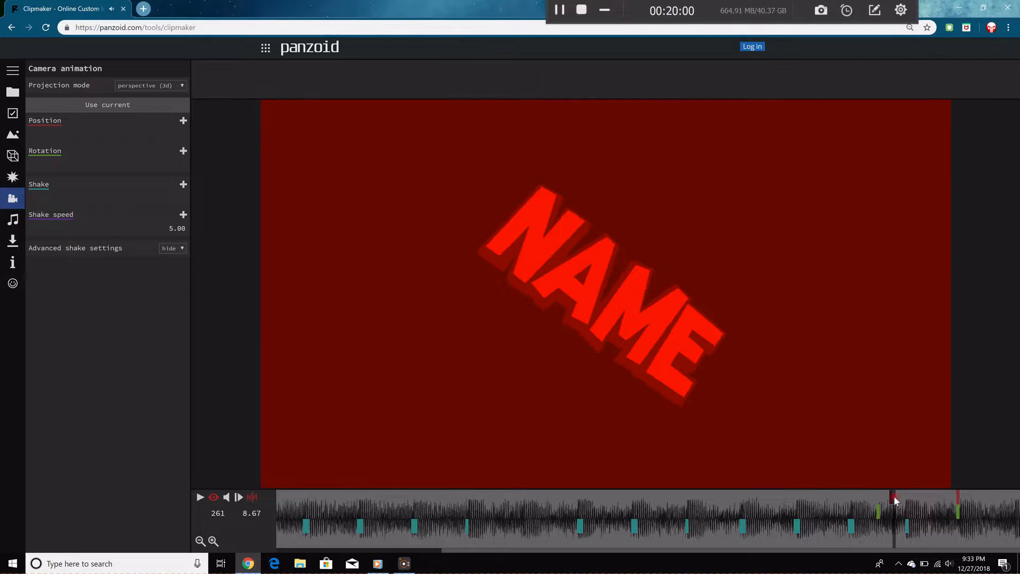
pyautogui.moveTo(880, 510); pyautogui.dragTo(176, 518)
pyautogui.press('space')
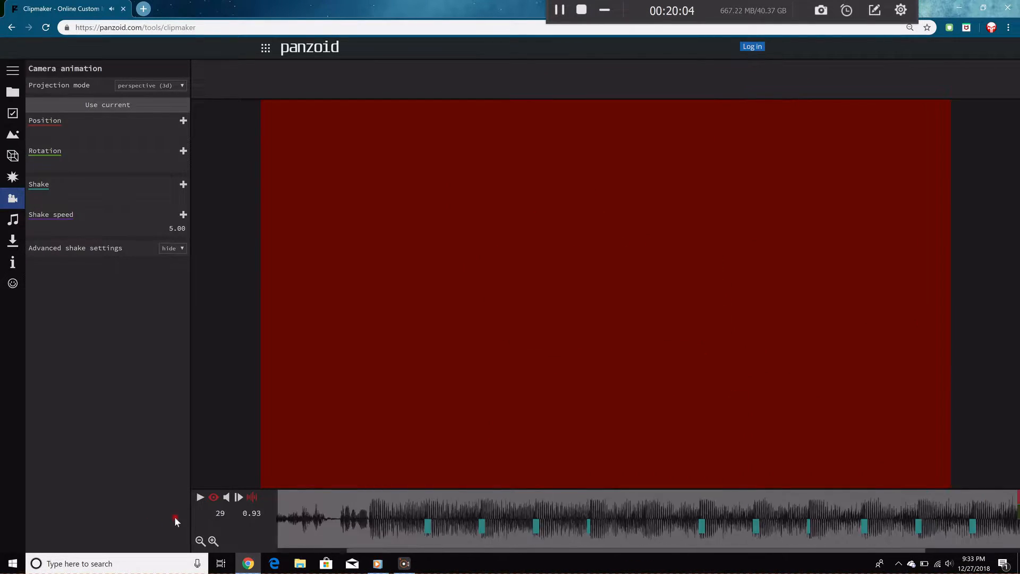
pyautogui.moveTo(333, 500); pyautogui.dragTo(42, 522)
# Add a Duplicate effect to the intro and open its settings with the playhead on frame 93.
pyautogui.moveTo(444, 533); pyautogui.dragTo(570, 525)
pyautogui.click(12, 155)
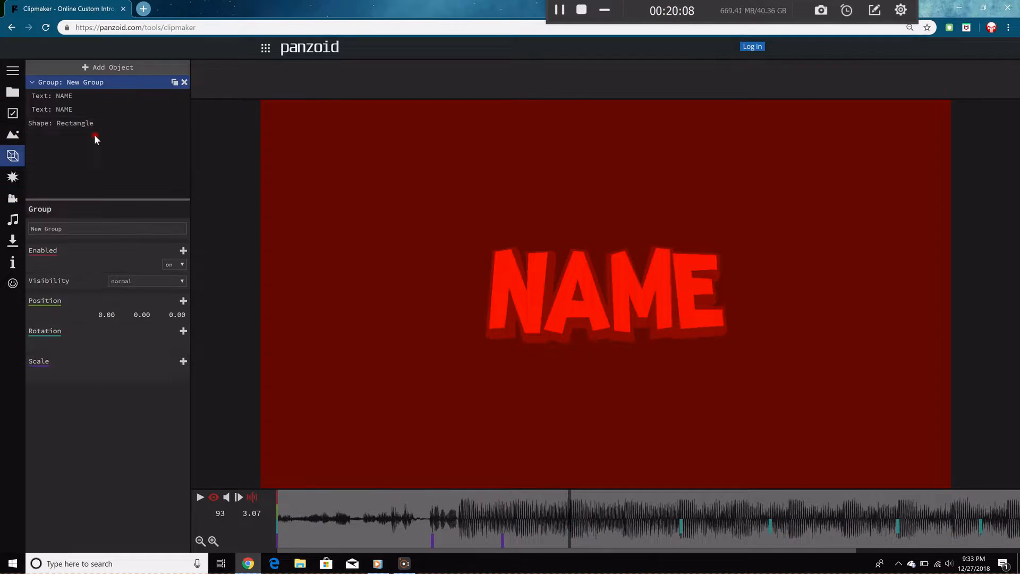
pyautogui.click(13, 176)
pyautogui.click(108, 67)
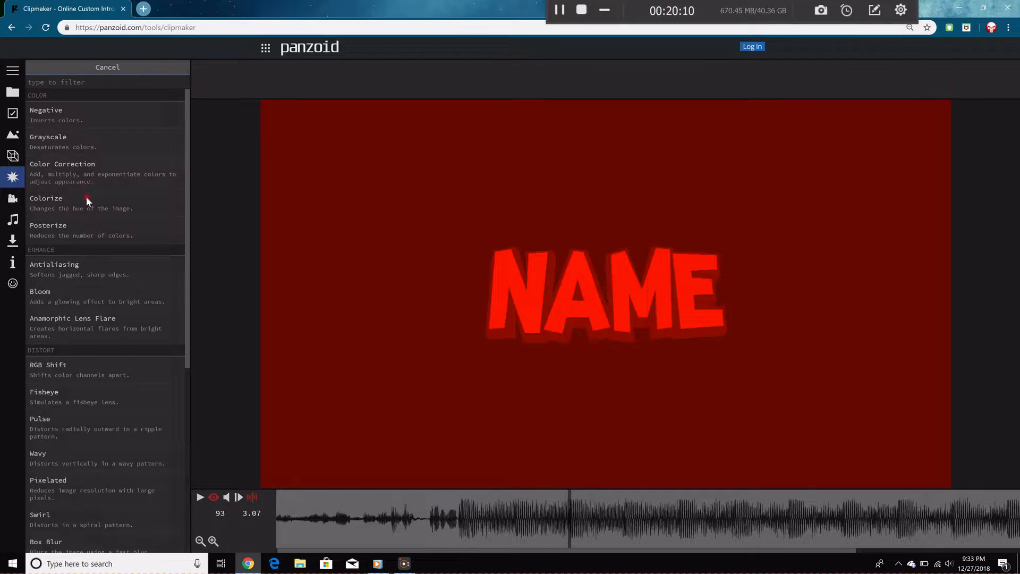
pyautogui.scroll(-3, 110, 317)
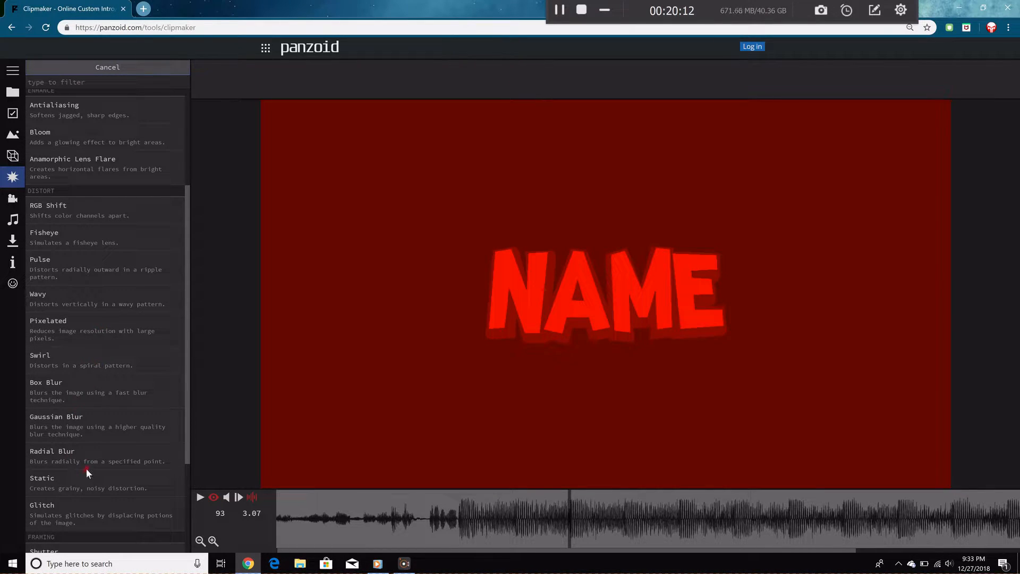
pyautogui.scroll(-3, 89, 417)
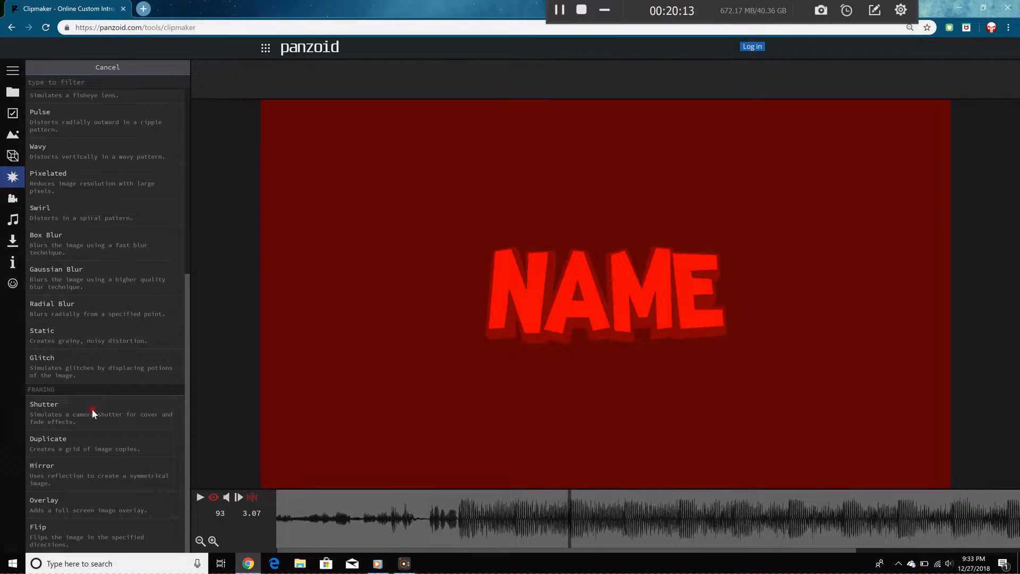
pyautogui.click(86, 449)
pyautogui.click(117, 84)
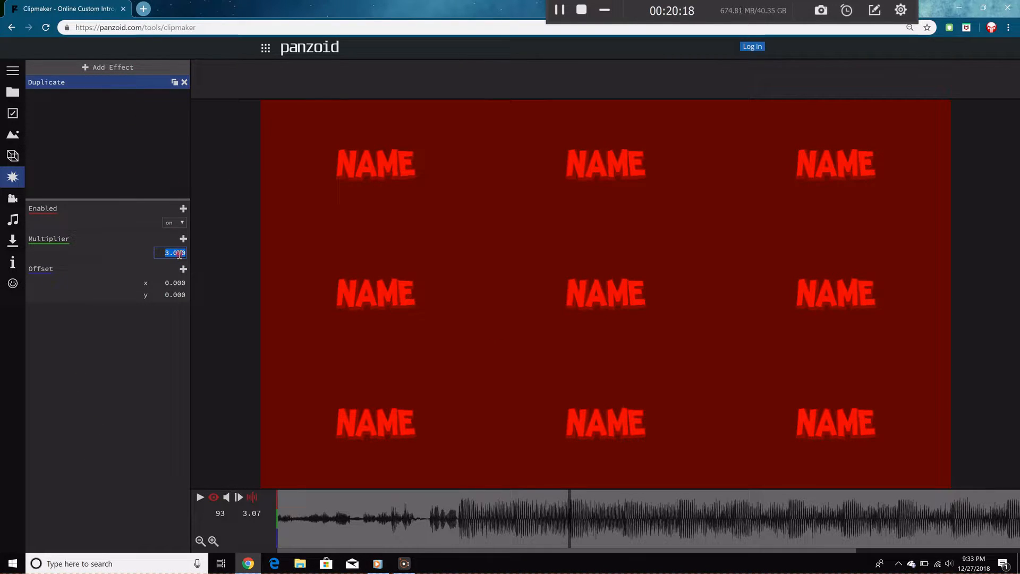
# Set the Duplicate effect's multiplier to 1 and add a multiplier keyframe on frame 59, where the beat drops.
pyautogui.click(461, 376)
pyautogui.moveTo(494, 519)
pyautogui.mouseDown()
pyautogui.moveTo(582, 503)
pyautogui.moveTo(560, 493)
pyautogui.moveTo(568, 493)
pyautogui.mouseUp()
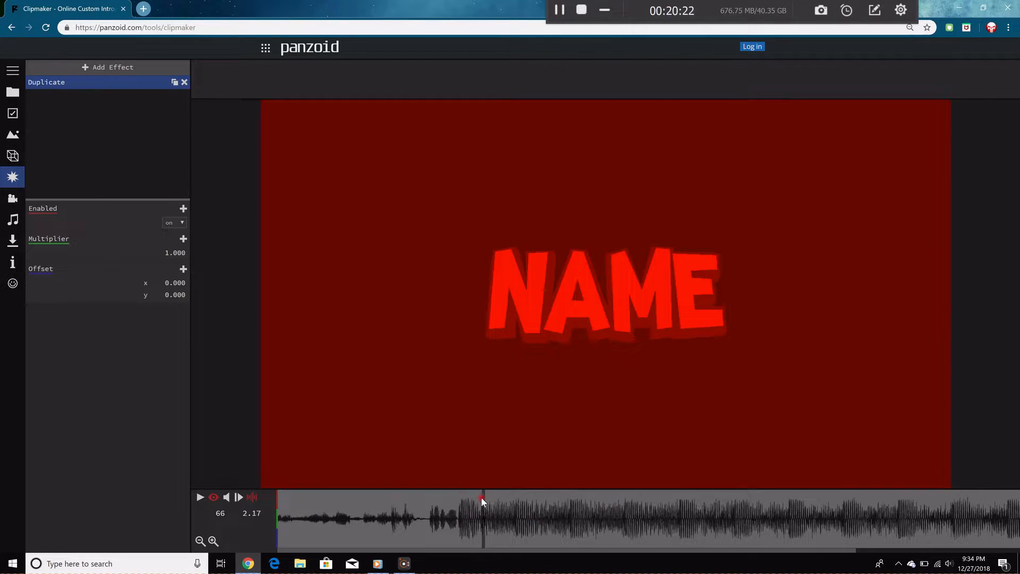
pyautogui.moveTo(462, 502); pyautogui.dragTo(461, 502)
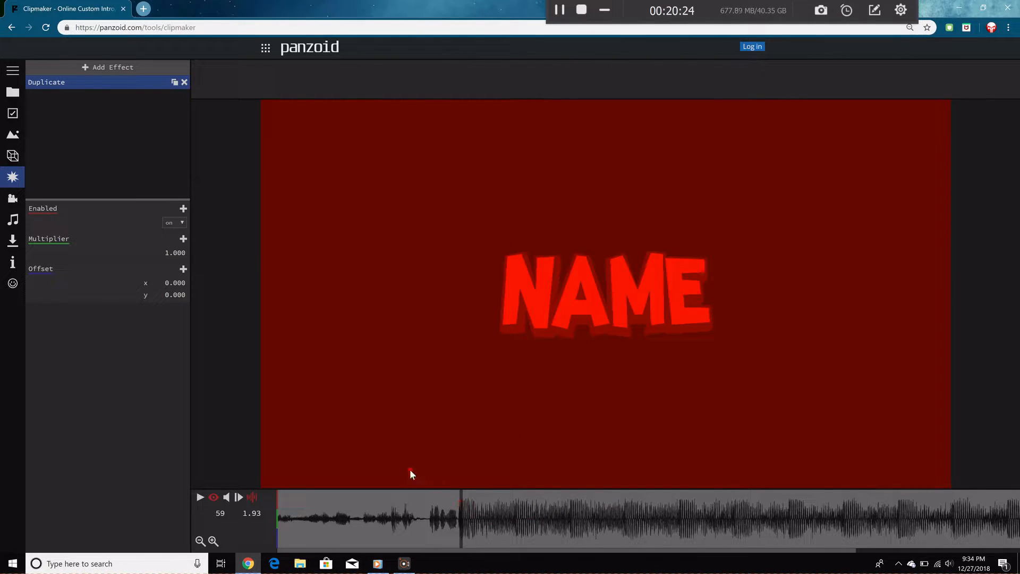
pyautogui.click(183, 238)
# Add a multiplier keyframe of 0.8 on frame 60 for the Duplicate effect and move the playhead to frame 76.
pyautogui.click(464, 499)
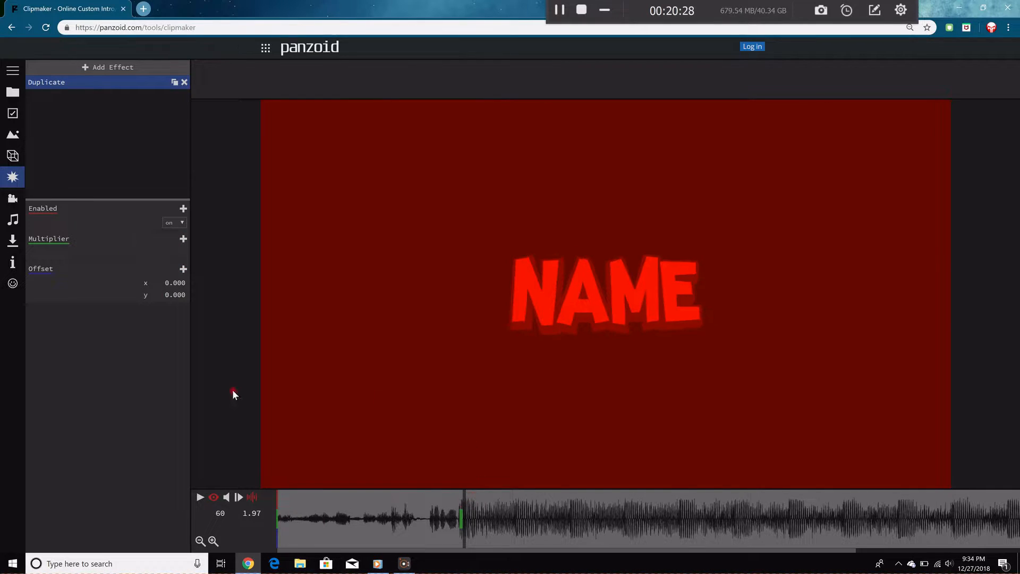
pyautogui.click(179, 253)
pyautogui.press('BackSpace')
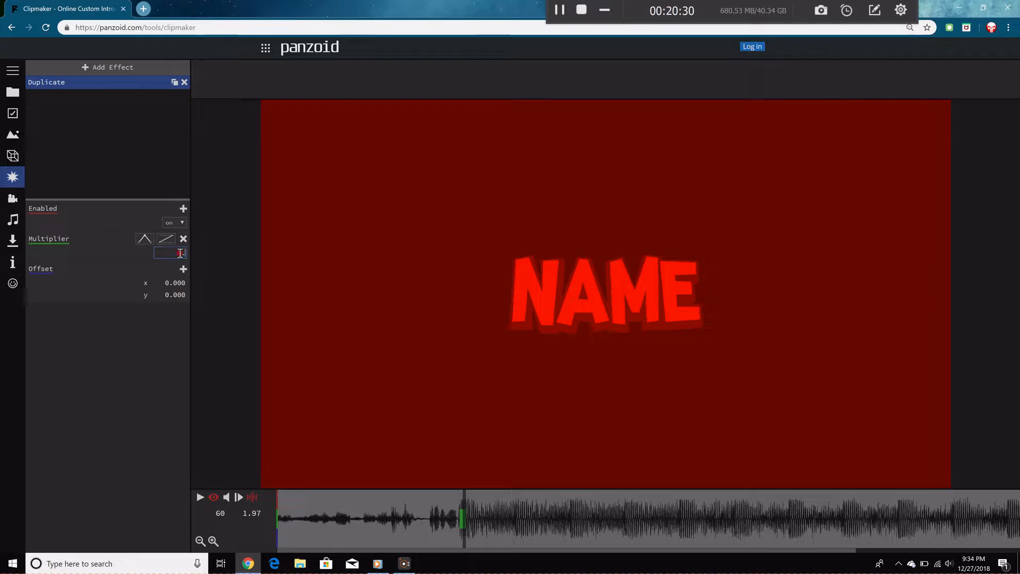
pyautogui.write('.8')
pyautogui.press('Return')
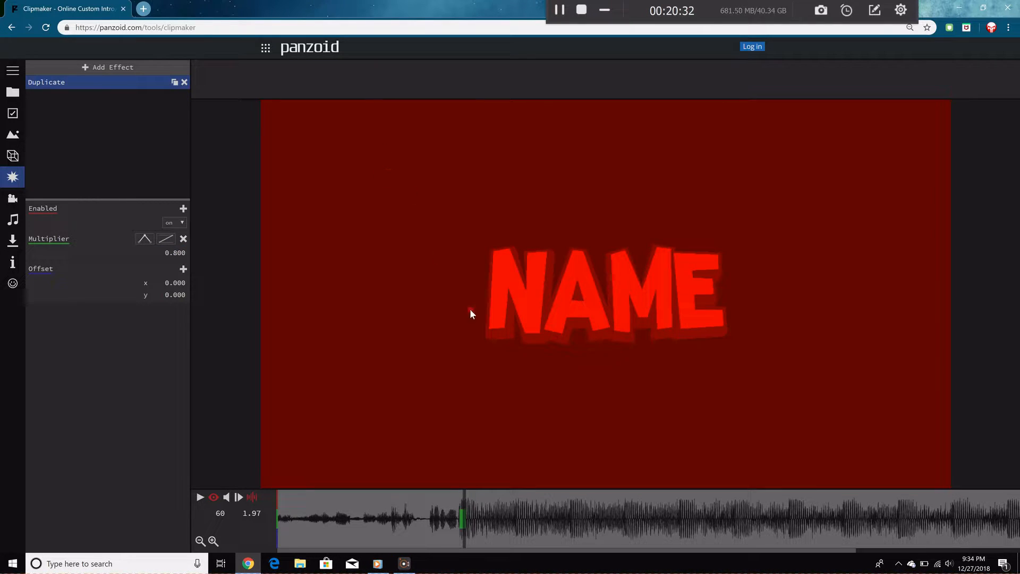
pyautogui.moveTo(473, 487); pyautogui.dragTo(516, 494)
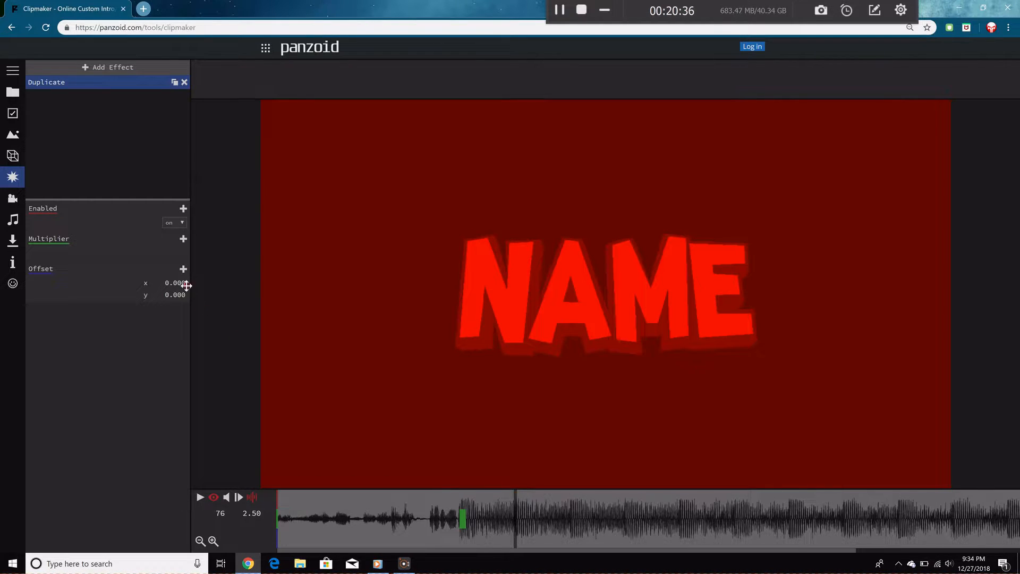
# Add a Duplicate multiplier keyframe on frame 76 and another of 0.8 on the very next frame.
pyautogui.click(182, 240)
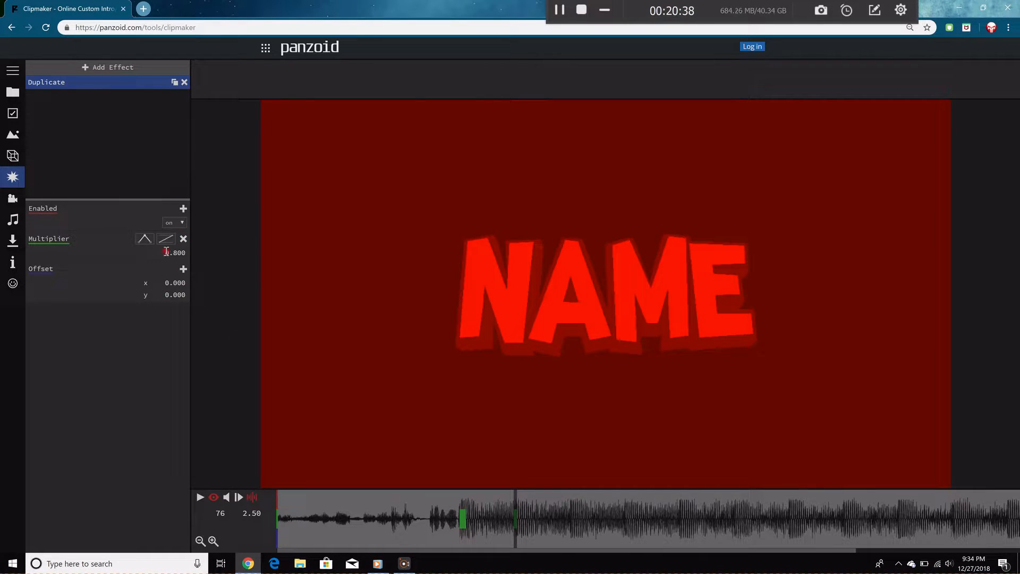
pyautogui.click(520, 495)
pyautogui.click(185, 240)
pyautogui.click(176, 252)
pyautogui.write('.8')
pyautogui.click(222, 239)
# Add Duplicate multiplier keyframes of 1 on frame 93 and 0.8 on frame 94.
pyautogui.click(571, 514)
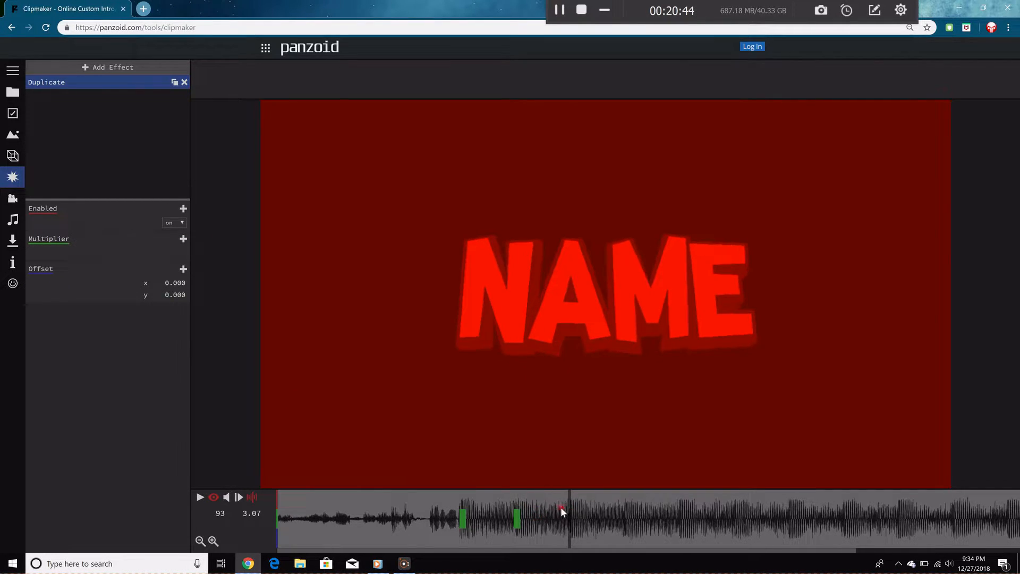
pyautogui.click(181, 240)
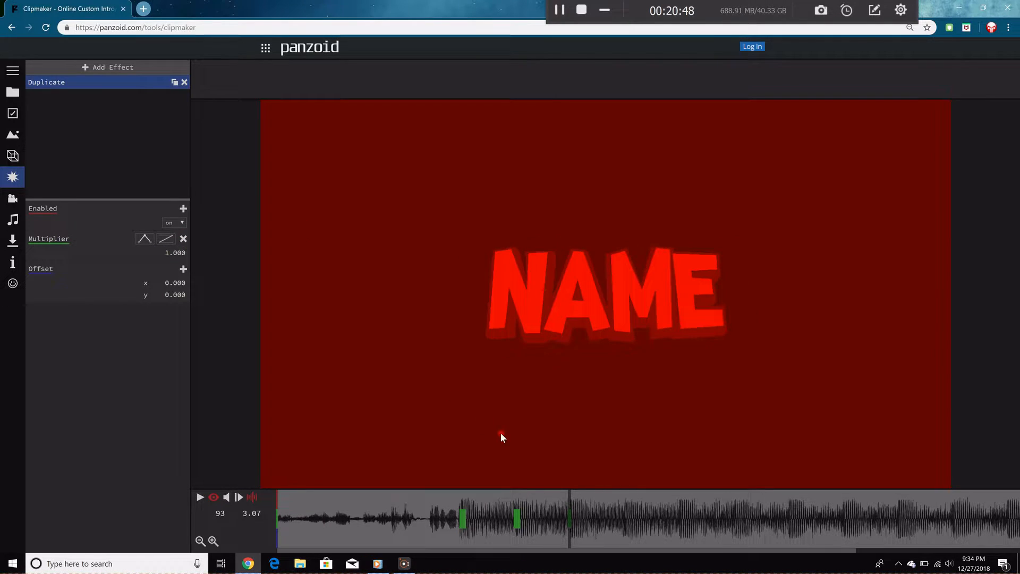
pyautogui.click(573, 495)
pyautogui.click(183, 240)
pyautogui.click(174, 250)
pyautogui.write('.')
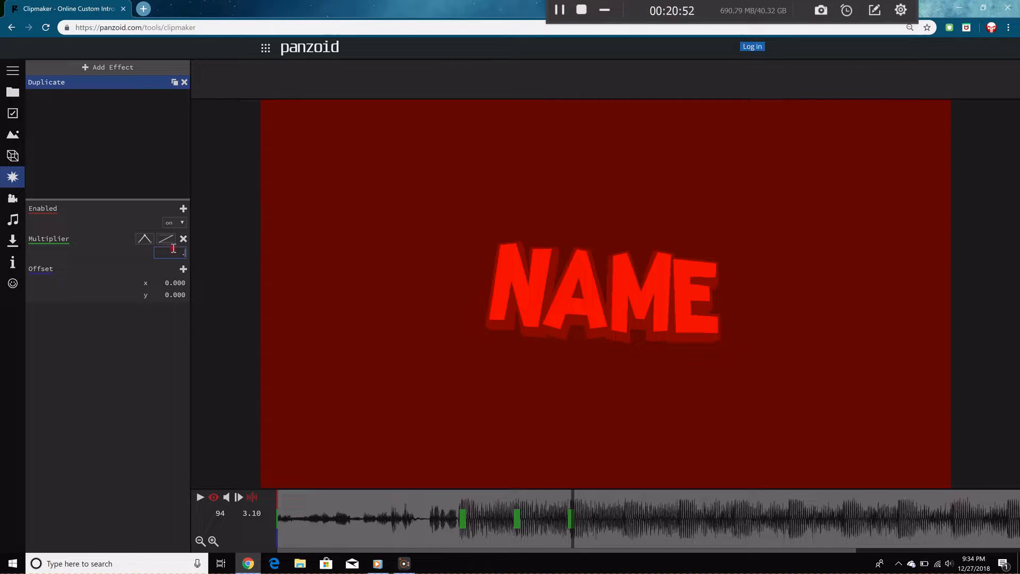
pyautogui.write('8')
pyautogui.press('Return')
# Add Duplicate multiplier keyframes for the next beat on frames 110 and 111.
pyautogui.click(625, 511)
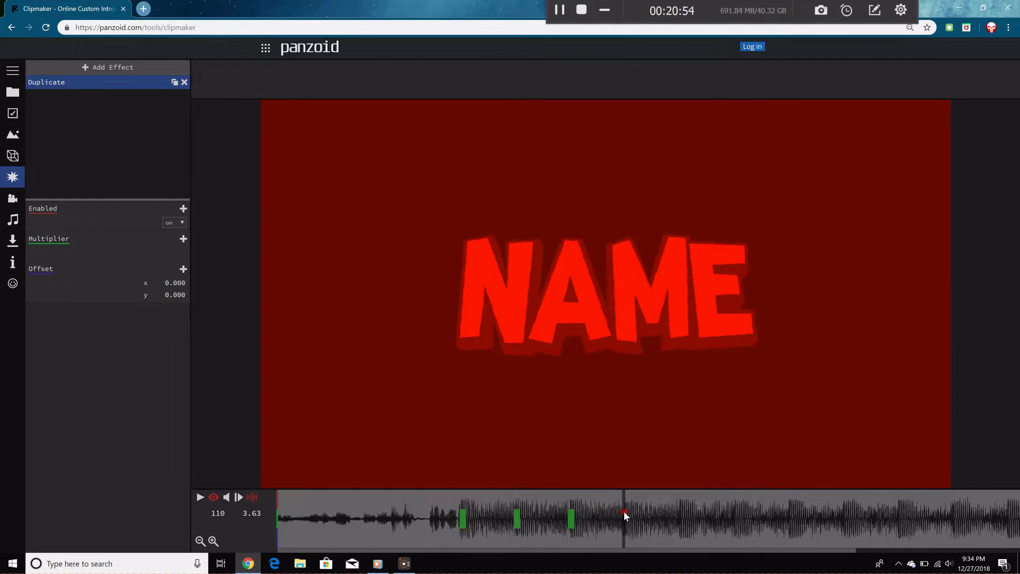
pyautogui.click(182, 240)
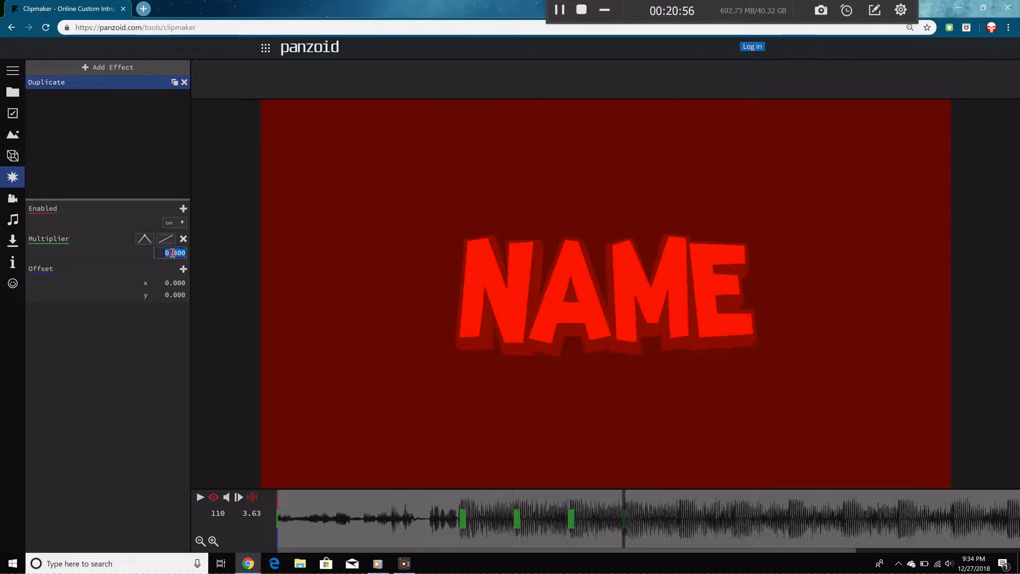
pyautogui.click(628, 495)
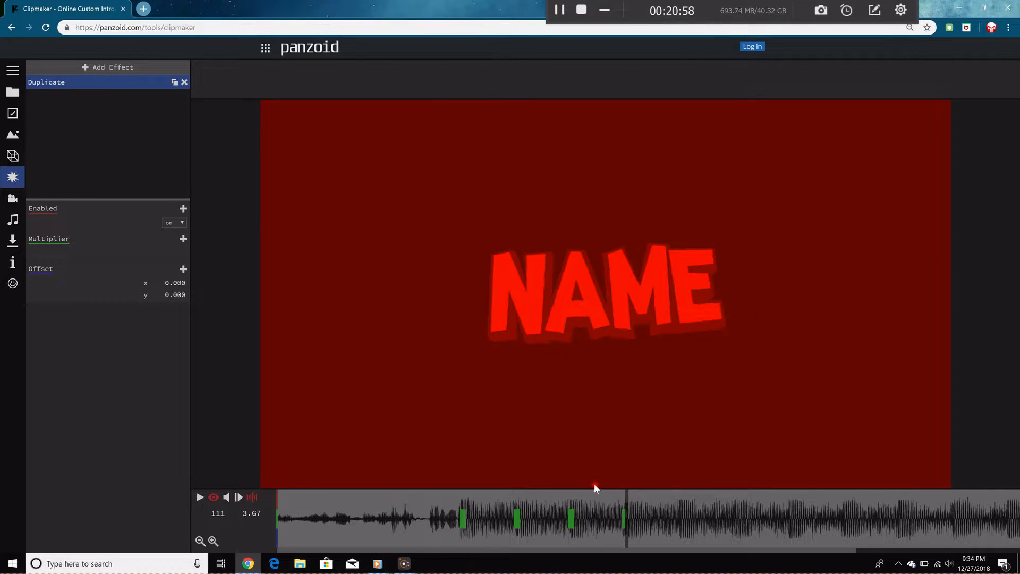
pyautogui.click(183, 240)
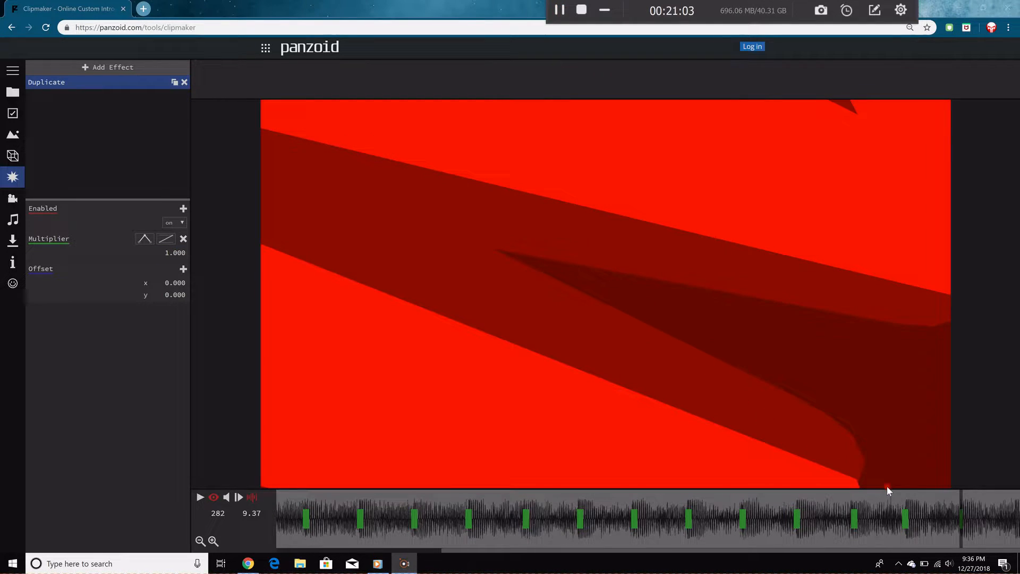
# Play the intro from the start and remove the multiplier keyframes at the beat drop, on frames 59 and 60.
pyautogui.moveTo(938, 492); pyautogui.dragTo(292, 496)
pyautogui.click(207, 498)
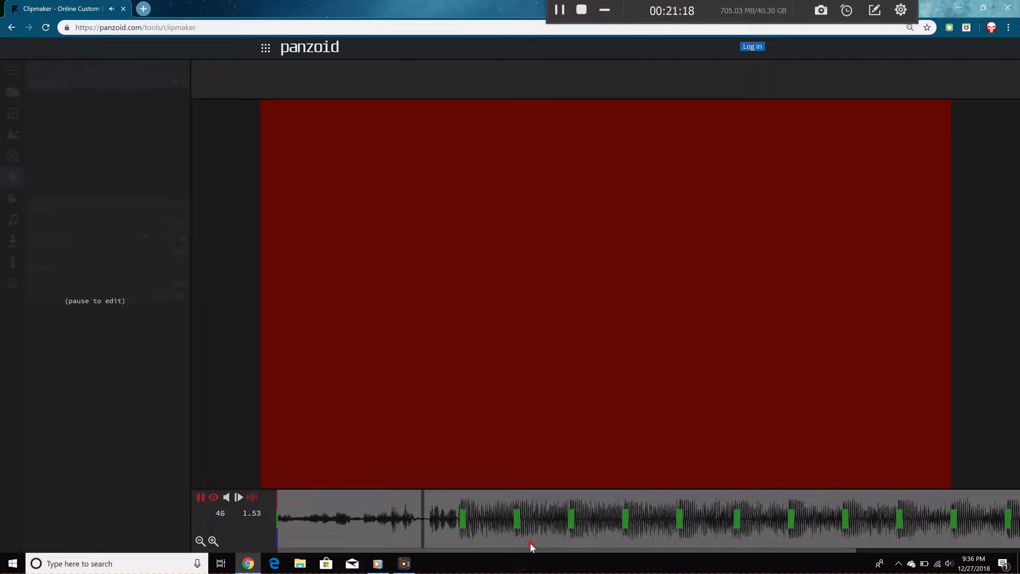
pyautogui.click(483, 528)
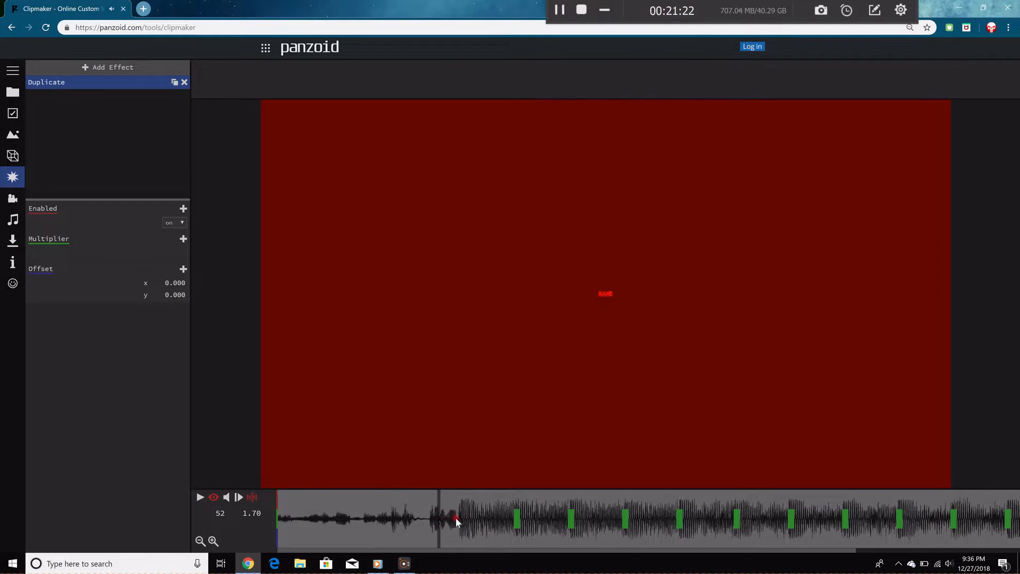
# Replay the Duplicate pulses from frame 49 and return the playhead to frame 1.
pyautogui.moveTo(486, 513); pyautogui.dragTo(430, 514)
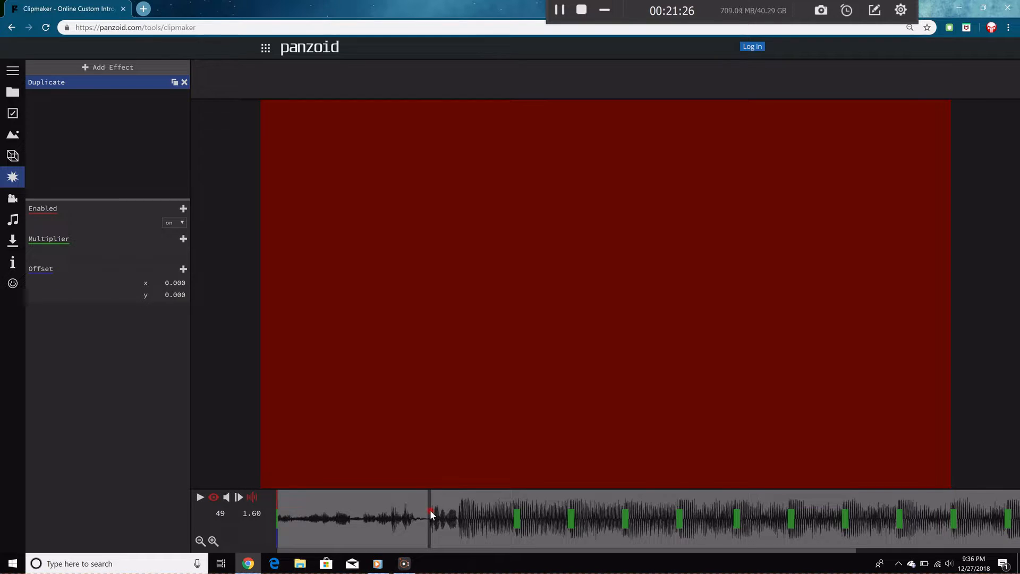
pyautogui.press('space')
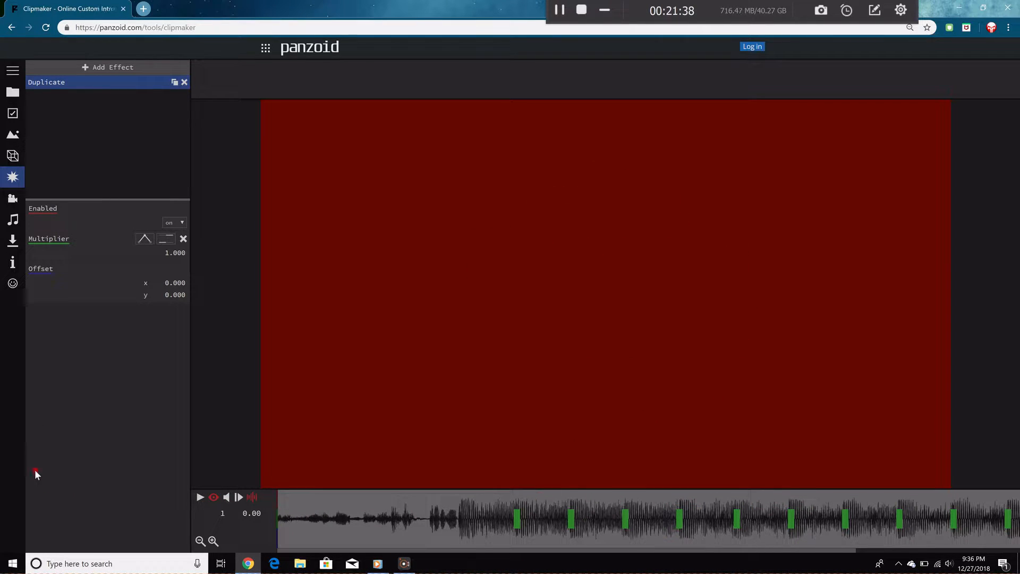
pyautogui.moveTo(344, 490)
pyautogui.mouseDown()
pyautogui.moveTo(631, 501)
pyautogui.moveTo(279, 459)
pyautogui.moveTo(849, 466)
pyautogui.moveTo(388, 468)
pyautogui.moveTo(692, 477)
pyautogui.moveTo(1, 473)
pyautogui.mouseUp()
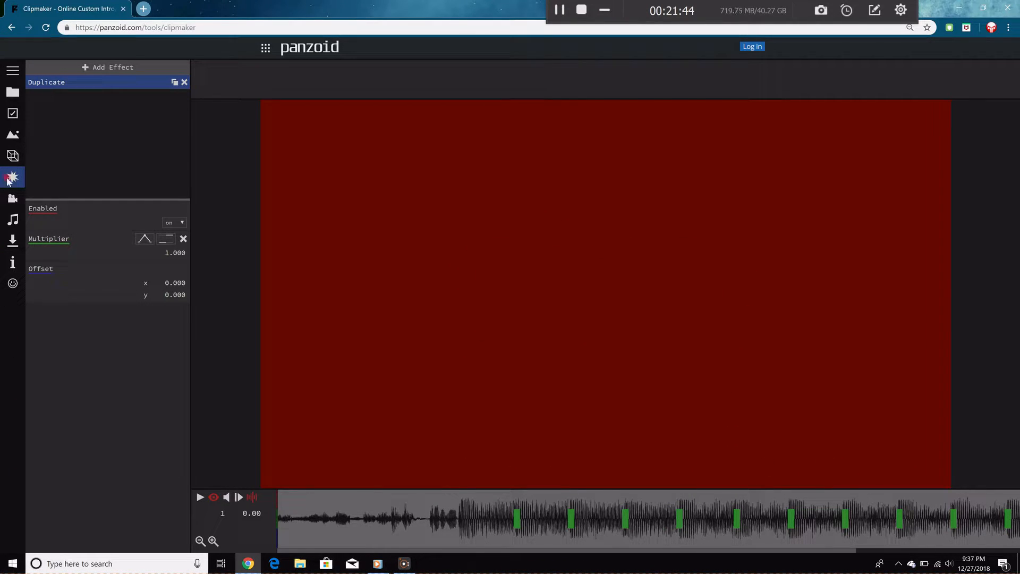
# Add a new group to the scene objects and move the background rectangle into it.
pyautogui.click(12, 155)
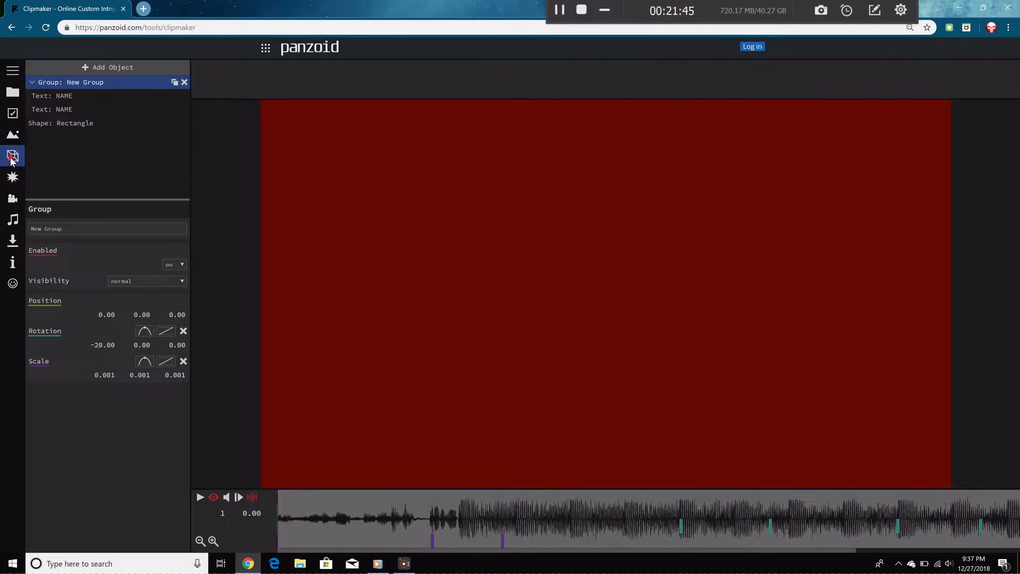
pyautogui.click(106, 121)
pyautogui.click(116, 70)
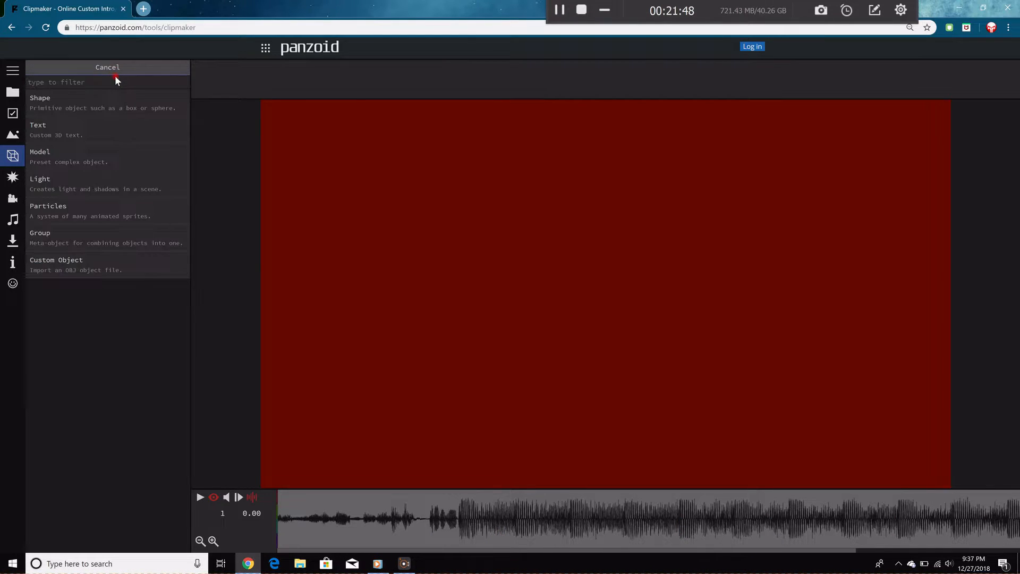
pyautogui.click(82, 238)
pyautogui.moveTo(82, 124); pyautogui.dragTo(83, 137)
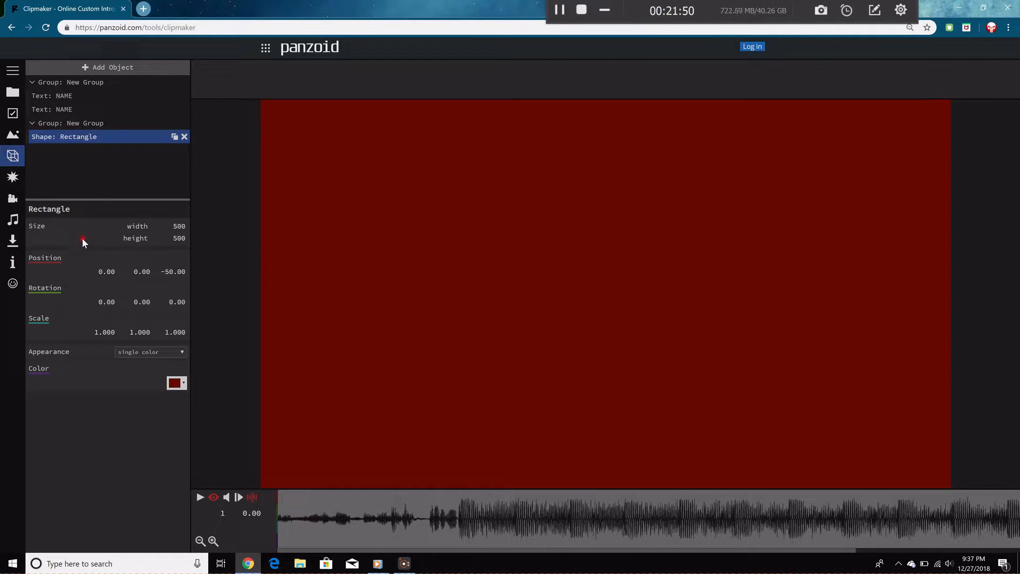
# Rename the rectangle's group as BG and move it to the top of the object list.
pyautogui.click(104, 123)
pyautogui.moveTo(74, 233); pyautogui.dragTo(3, 263)
pyautogui.press('BackSpace')
pyautogui.write('BG')
pyautogui.press('Return')
pyautogui.moveTo(44, 123); pyautogui.dragTo(58, 83)
# Rename the group holding the two NAME texts as TEXT and collapse both groups.
pyautogui.click(73, 108)
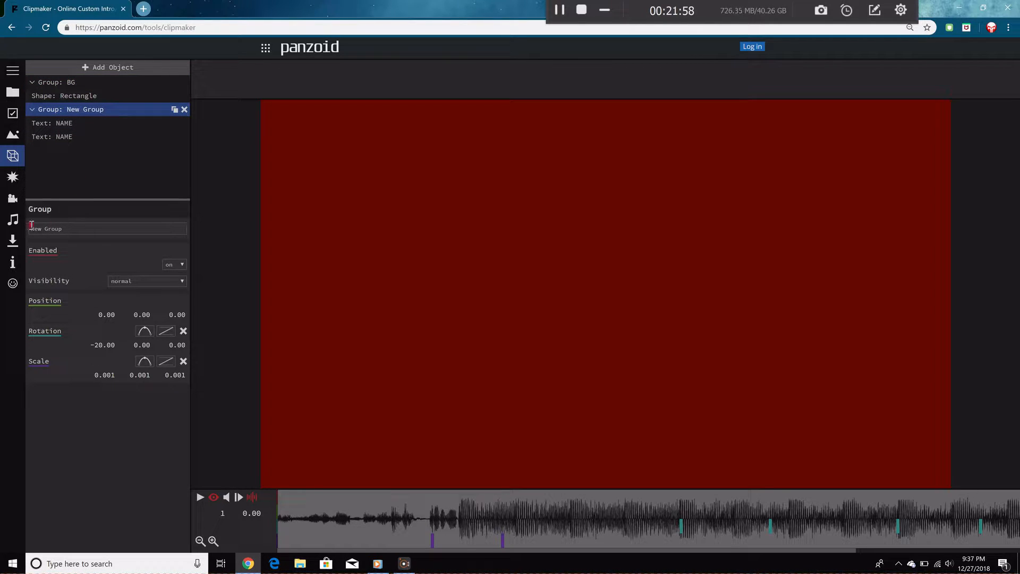
pyautogui.moveTo(53, 227); pyautogui.dragTo(2, 230)
pyautogui.write('TEXT')
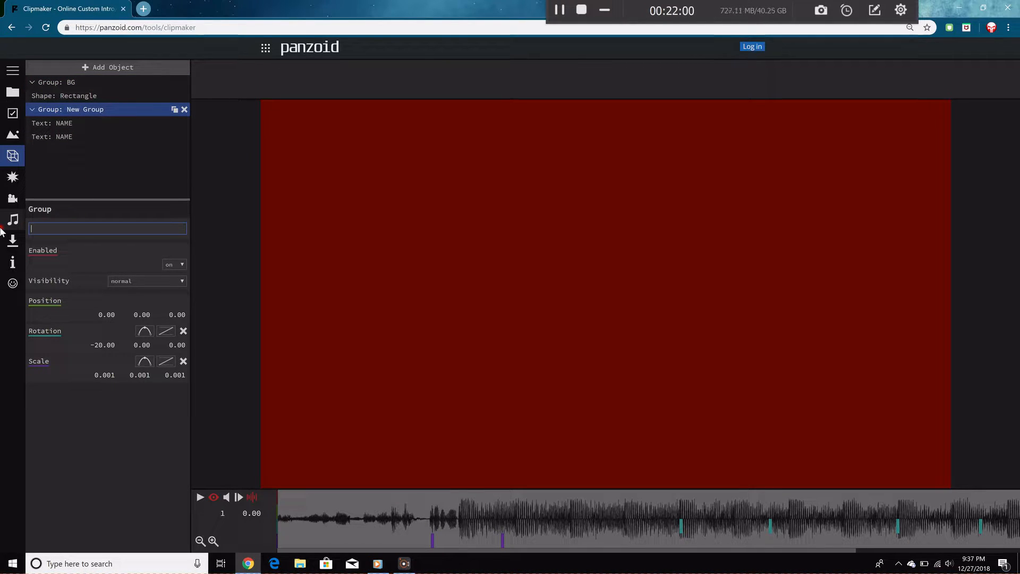
pyautogui.press('Return')
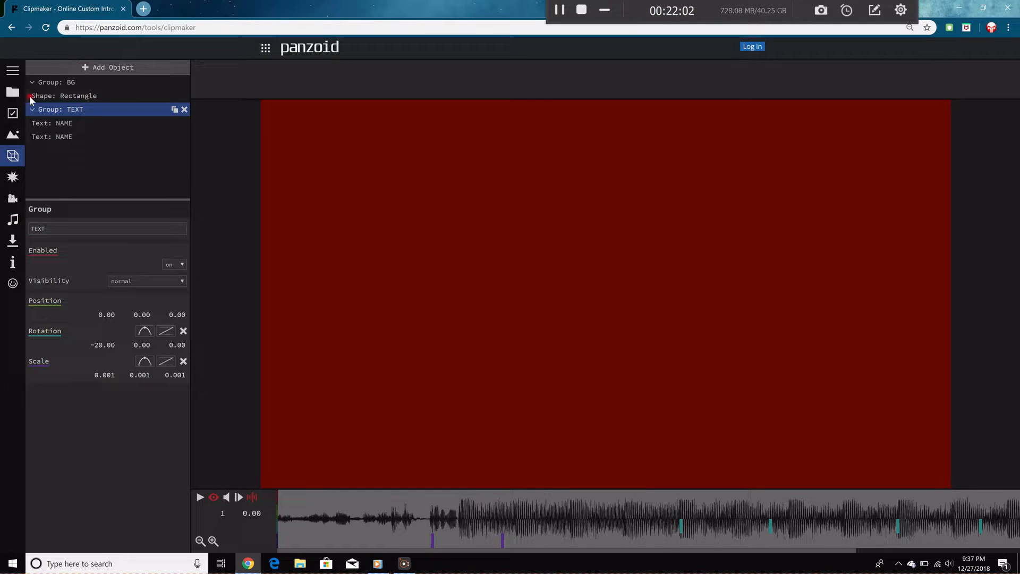
pyautogui.click(30, 110)
pyautogui.click(32, 82)
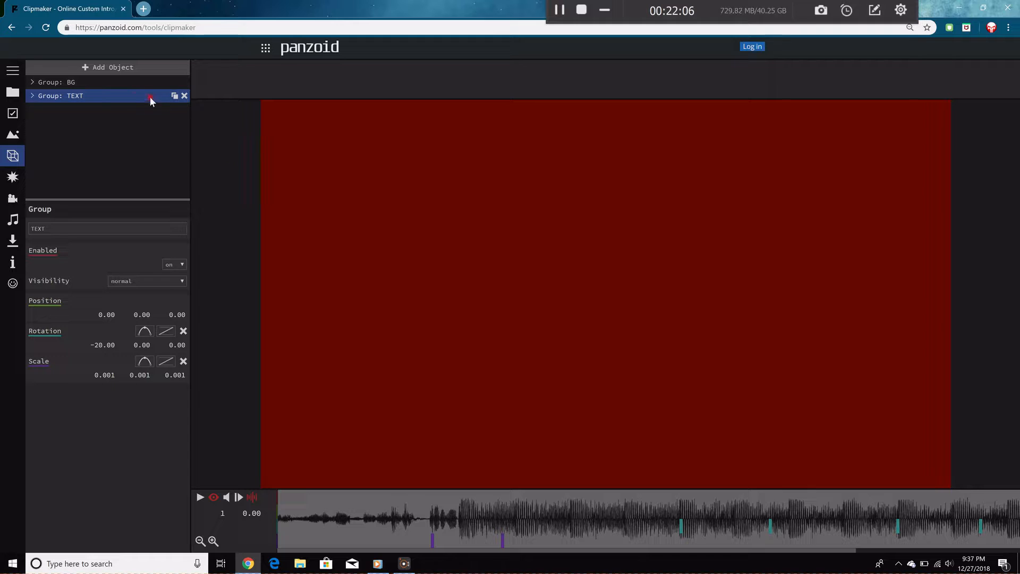
# Add a Donut shape to the scene outside the groups and open its properties.
pyautogui.click(127, 68)
pyautogui.click(105, 104)
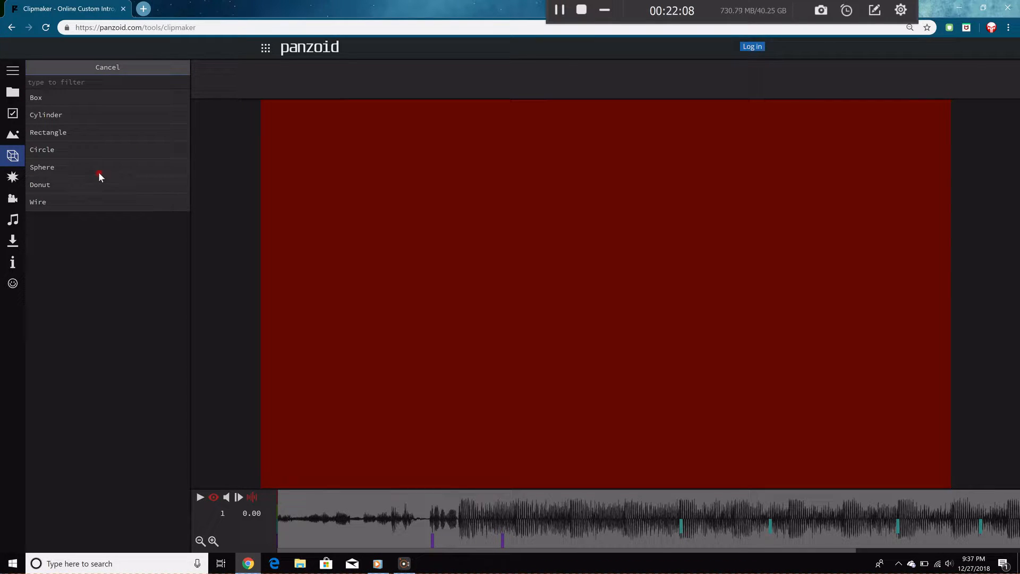
pyautogui.click(90, 186)
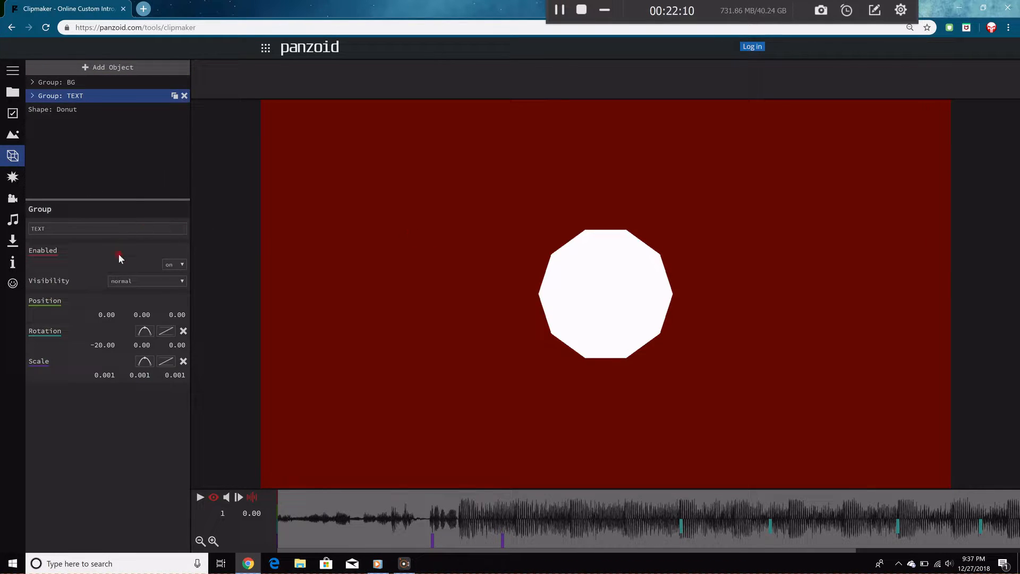
pyautogui.click(66, 110)
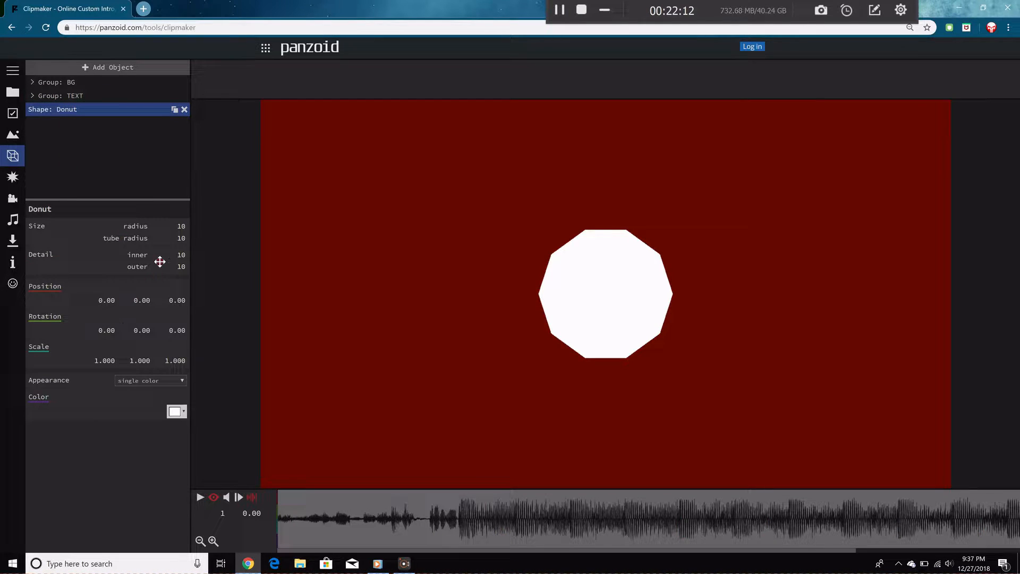
pyautogui.click(175, 226)
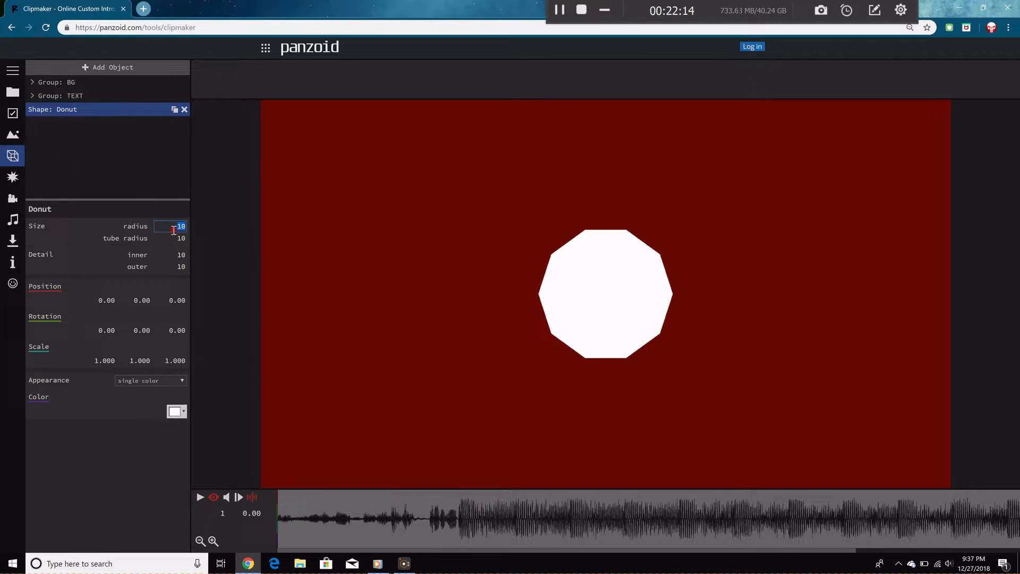
pyautogui.write('4')
pyautogui.press('Return')
pyautogui.click(180, 227)
pyautogui.write('10')
pyautogui.press('Return')
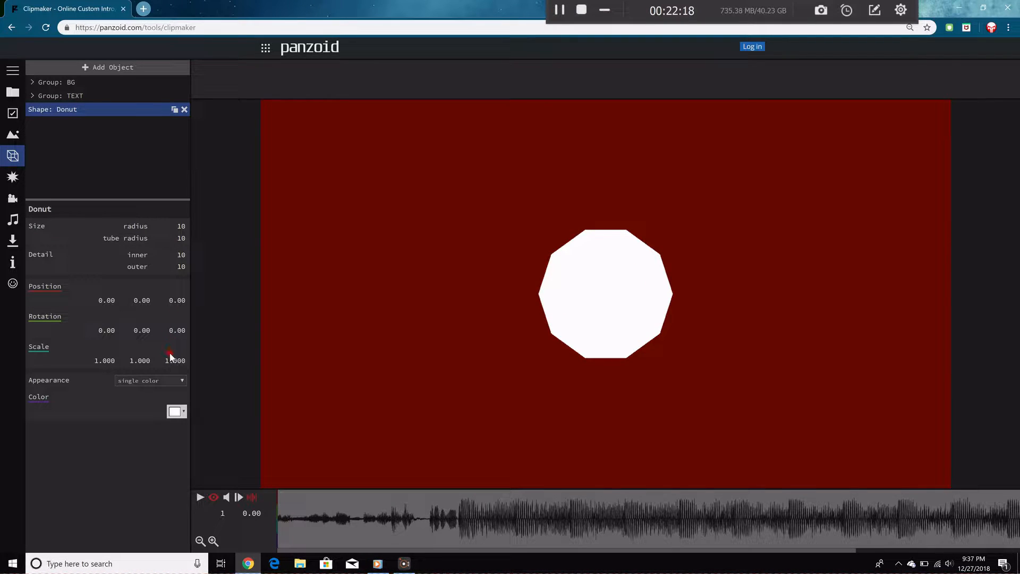
# Flatten the donut by setting its Z scale to 0.001.
pyautogui.click(173, 357)
pyautogui.write('0.001')
pyautogui.press('Return')
# Compare the donut's thickness at Z scales of 1 and 0.001 in the free view and return to the camera view.
pyautogui.click(215, 496)
pyautogui.moveTo(468, 382); pyautogui.dragTo(570, 382)
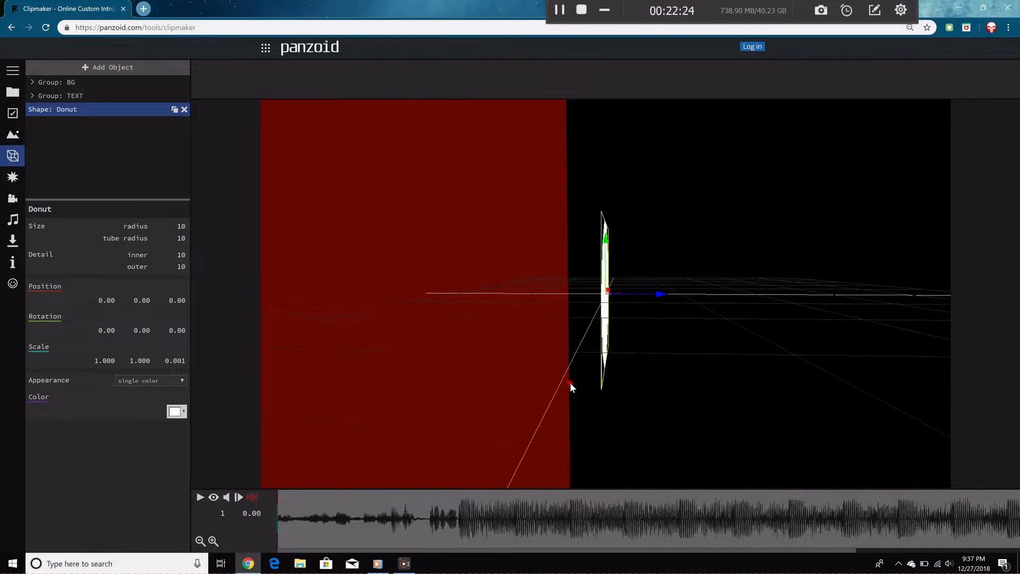
pyautogui.click(168, 362)
pyautogui.write('1')
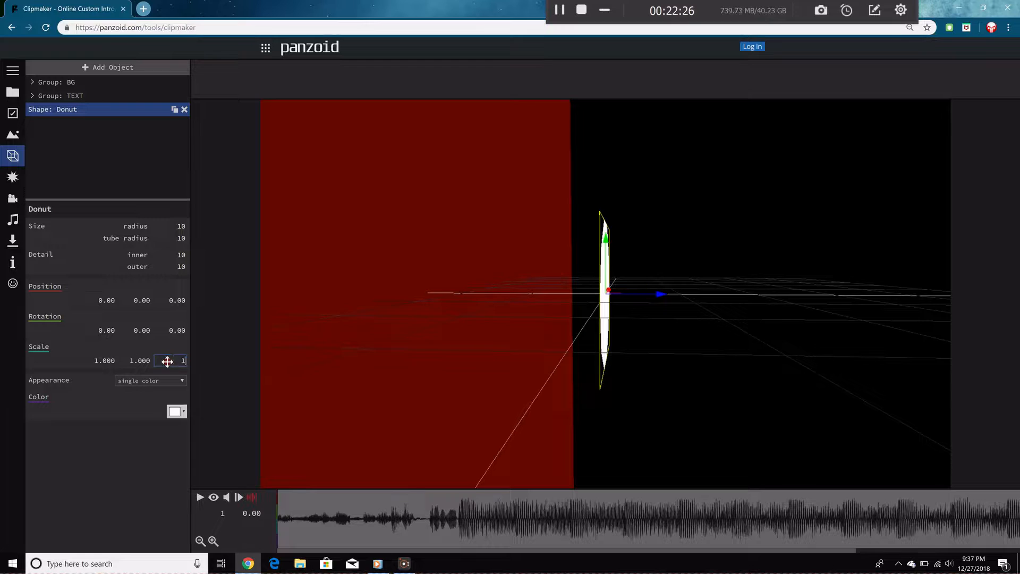
pyautogui.press('Return')
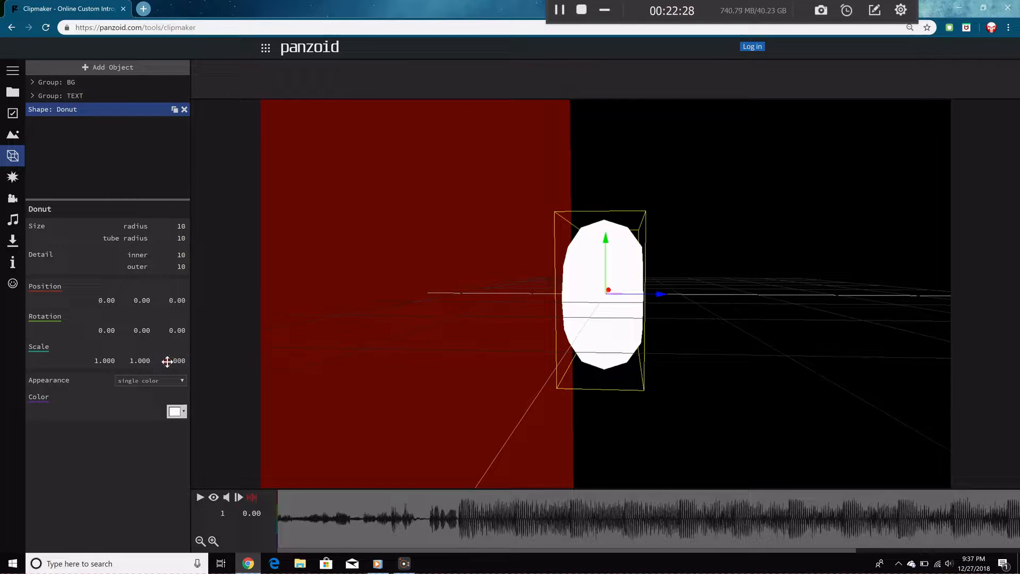
pyautogui.moveTo(177, 363); pyautogui.dragTo(195, 484)
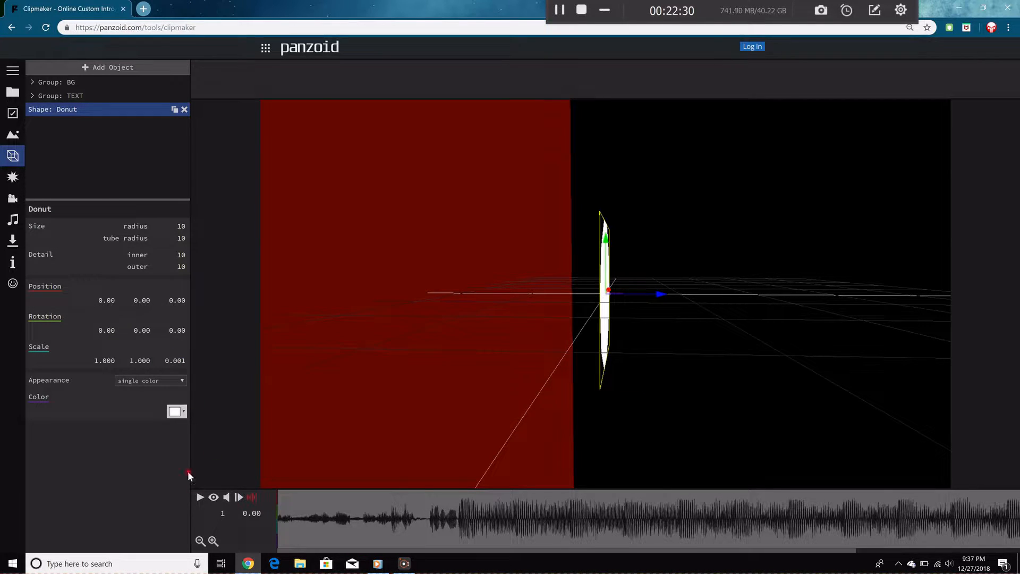
pyautogui.click(214, 496)
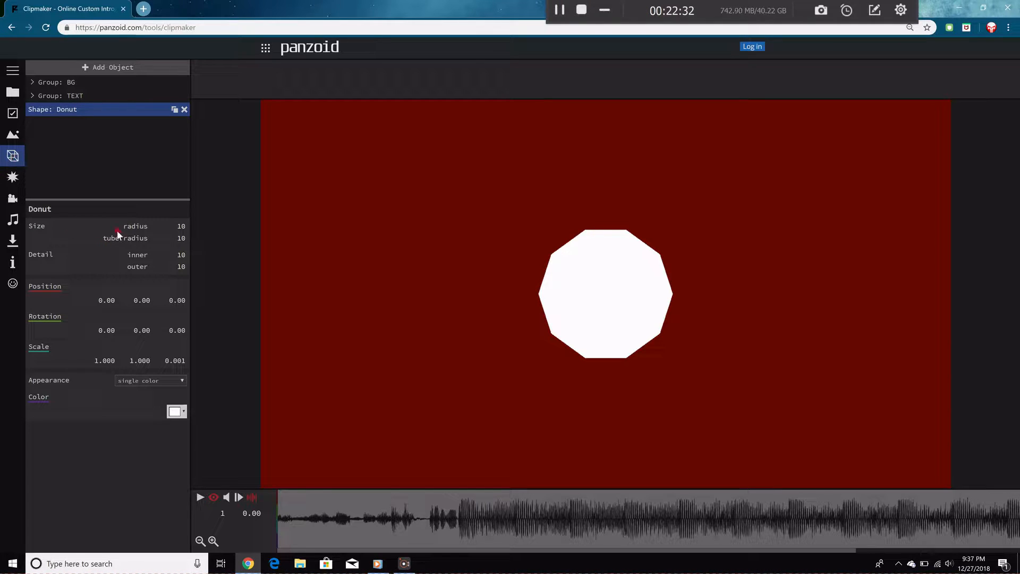
# Set the donut's inner and outer detail to 4 and its radius to 65.
pyautogui.click(182, 266)
pyautogui.write('4')
pyautogui.press('Return')
pyautogui.moveTo(174, 227); pyautogui.dragTo(468, 229)
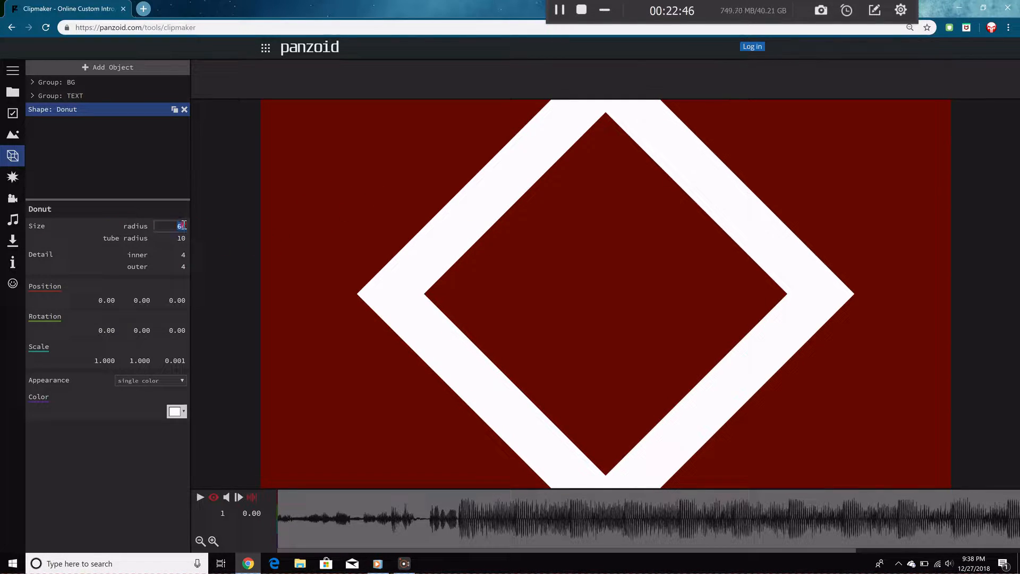
pyautogui.write('5')
pyautogui.click(260, 168)
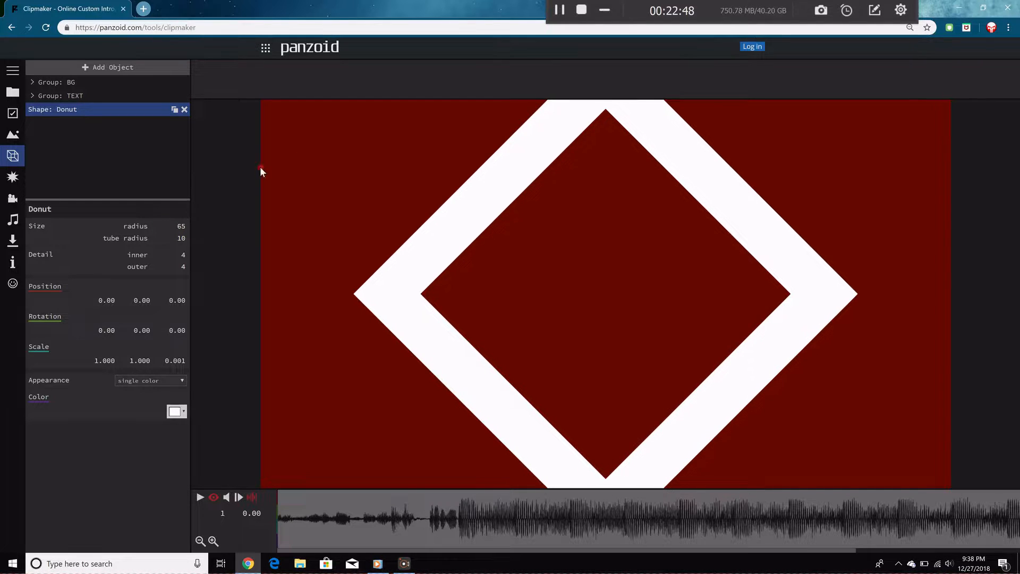
# Add a scale keyframe to the donut at frame 59 with its X and Y scale set to 0.001.
pyautogui.click(459, 519)
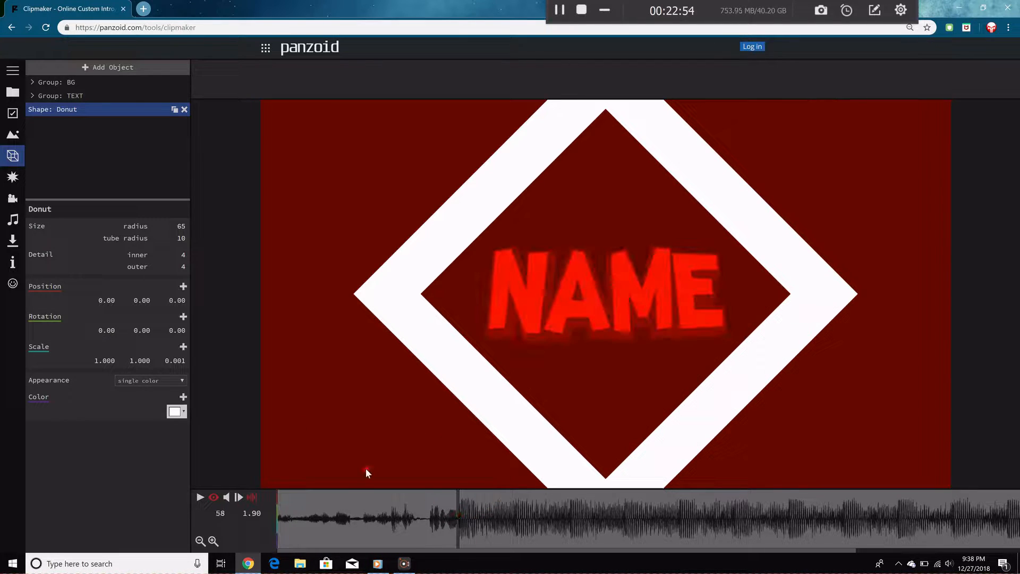
pyautogui.click(460, 506)
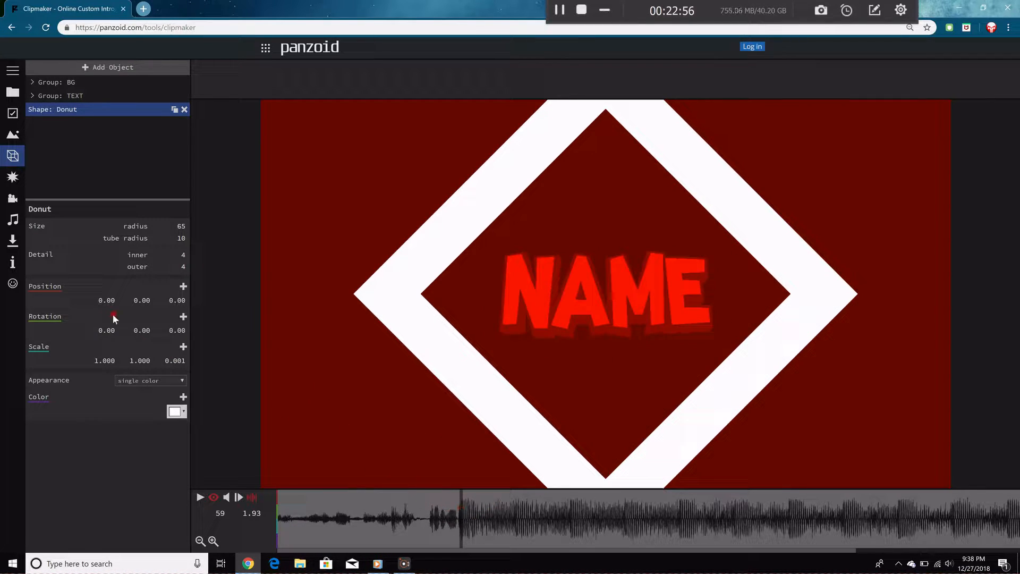
pyautogui.click(105, 361)
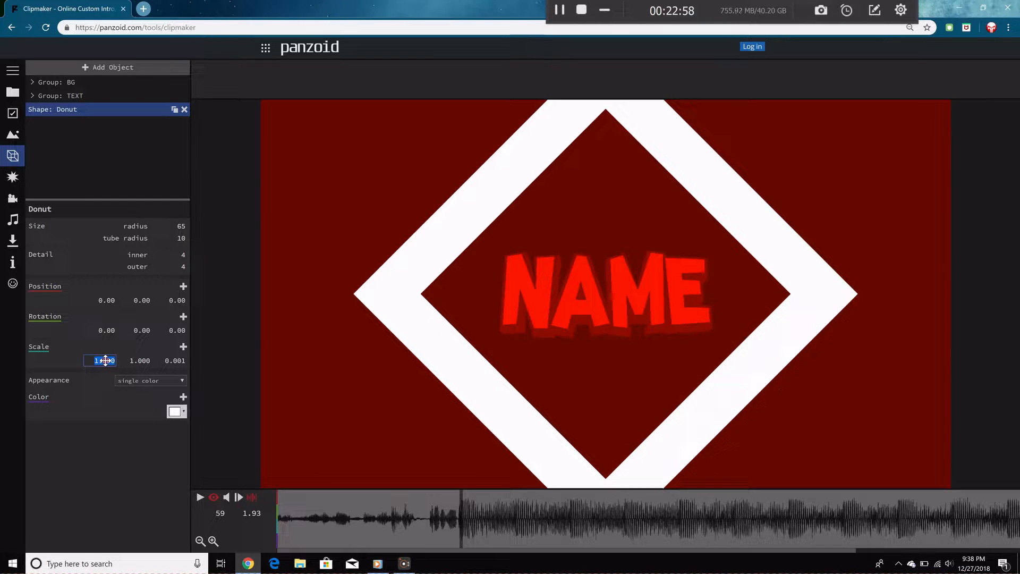
pyautogui.write('0')
pyautogui.press('Tab')
pyautogui.write('0')
pyautogui.press('Return')
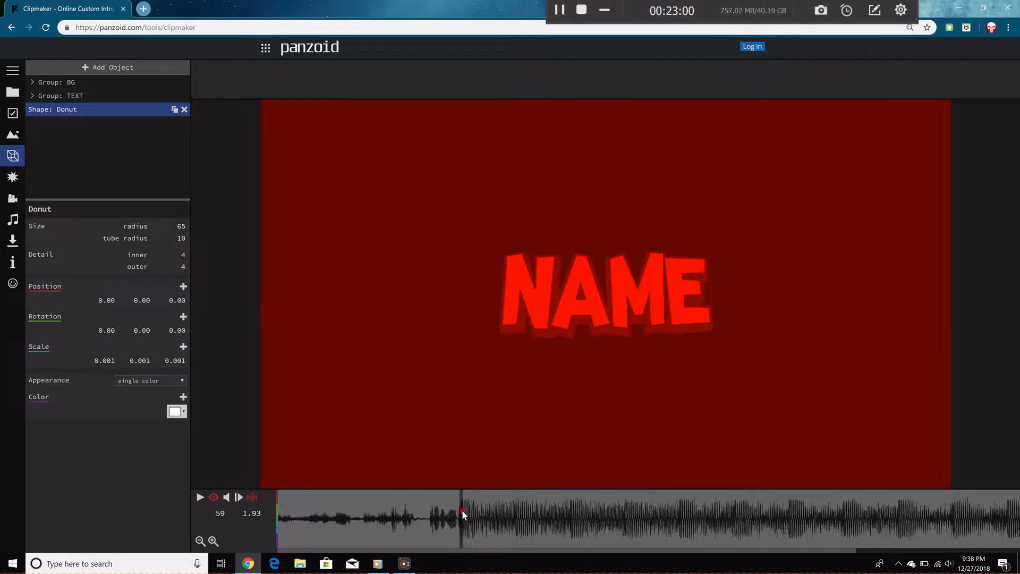
pyautogui.click(183, 346)
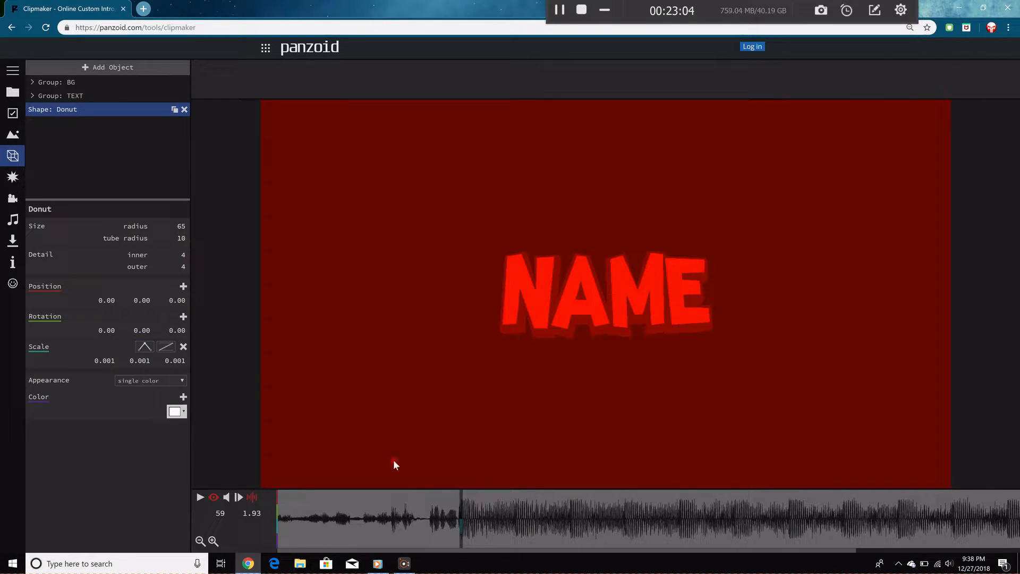
pyautogui.click(166, 346)
pyautogui.click(205, 370)
# Add a second donut scale keyframe at frame 76 with X and Y scale of 0.5.
pyautogui.click(517, 512)
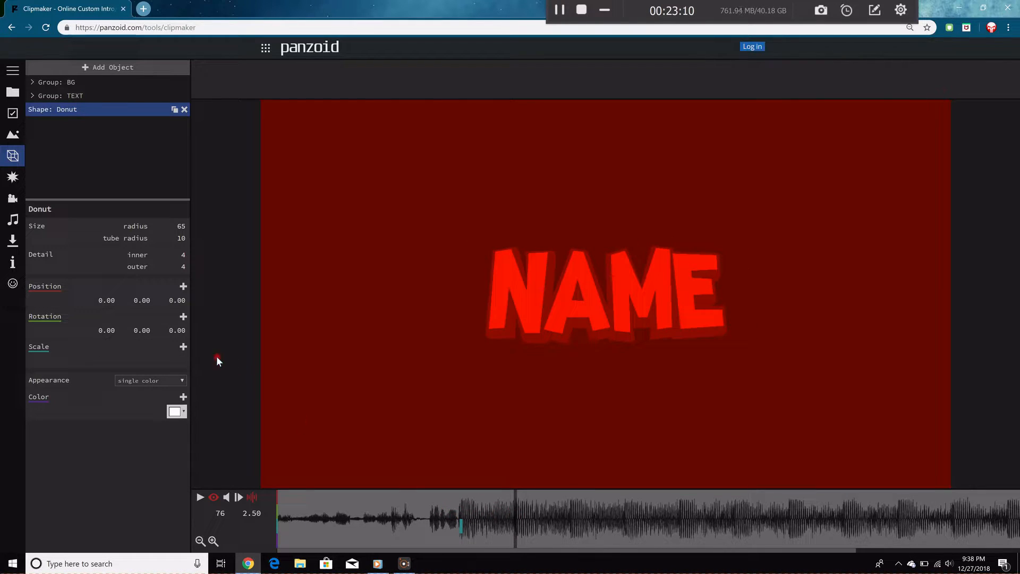
pyautogui.click(182, 346)
pyautogui.click(101, 360)
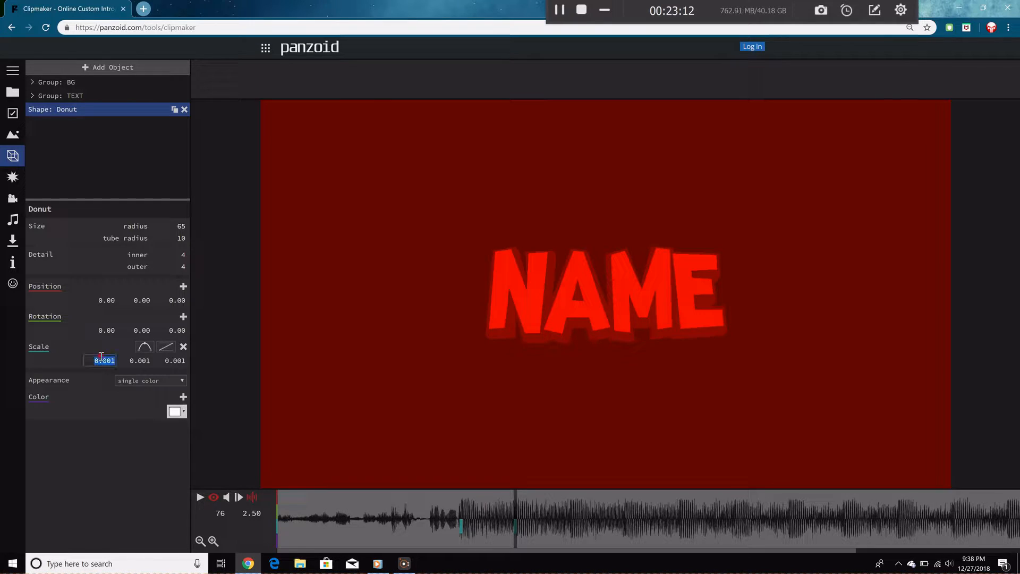
pyautogui.write('.5')
pyautogui.press('Tab')
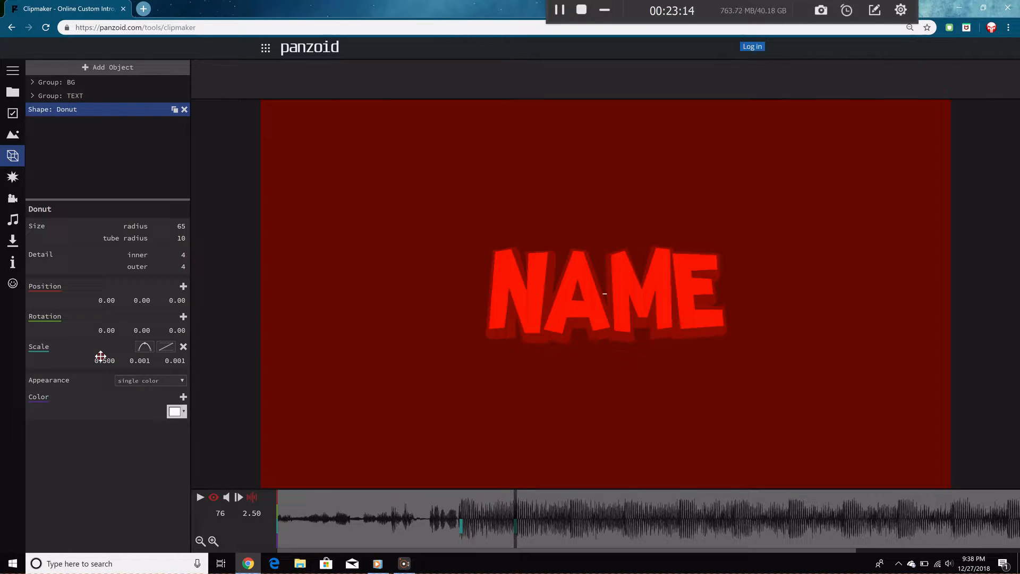
pyautogui.write('.5')
pyautogui.press('Return')
# Add a third donut scale keyframe at frame 93 with X and Y scale of 2.
pyautogui.moveTo(516, 495); pyautogui.dragTo(570, 496)
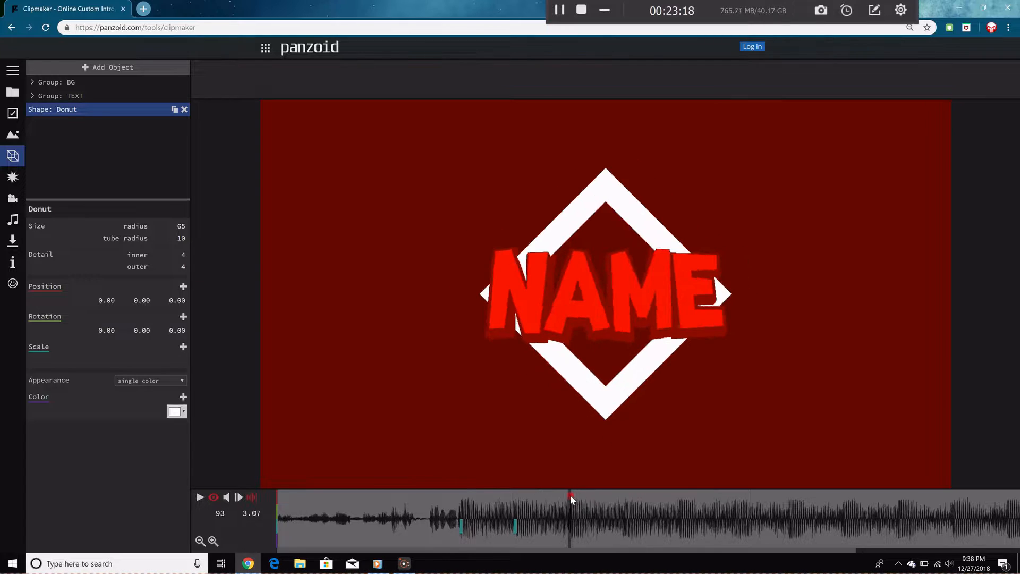
pyautogui.click(182, 346)
pyautogui.click(109, 357)
pyautogui.write('2')
pyautogui.press('Return')
pyautogui.click(130, 357)
pyautogui.write('2')
pyautogui.press('Return')
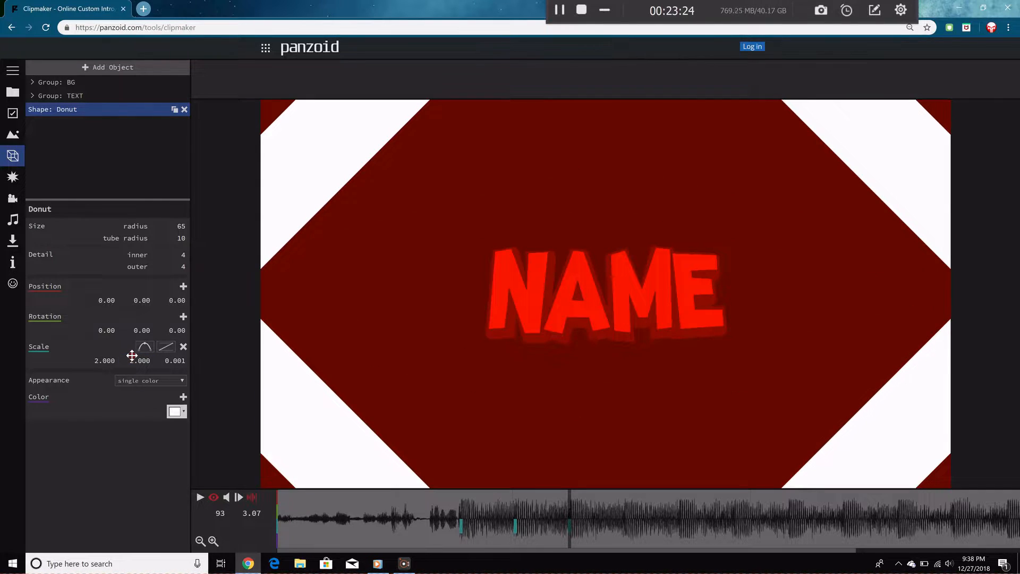
# Set the donut's X and Y scale to 1 on the keyframe at frame 76.
pyautogui.click(515, 498)
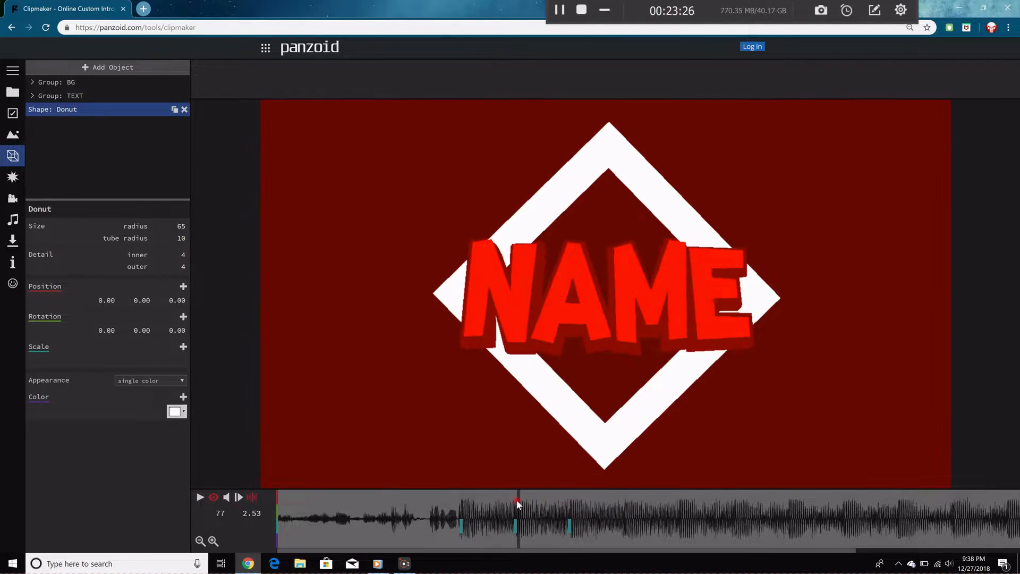
pyautogui.click(109, 360)
pyautogui.write('1')
pyautogui.press('Tab')
pyautogui.write('1')
pyautogui.press('Tab')
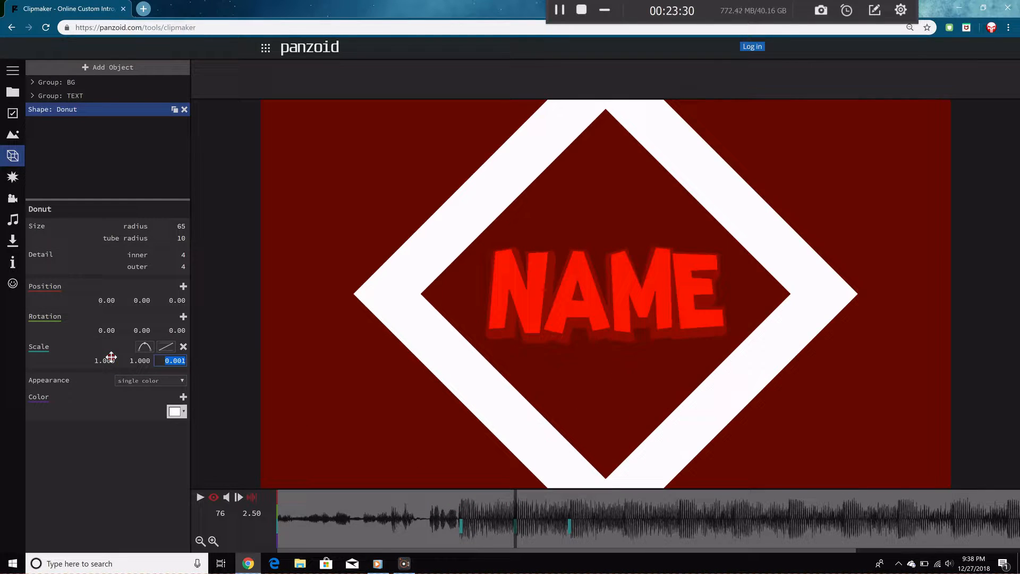
# Set the donut's X and Y scale to 1.5 on the keyframe at frame 76.
pyautogui.moveTo(514, 504)
pyautogui.mouseDown()
pyautogui.moveTo(572, 497)
pyautogui.moveTo(518, 496)
pyautogui.mouseUp()
pyautogui.click(99, 360)
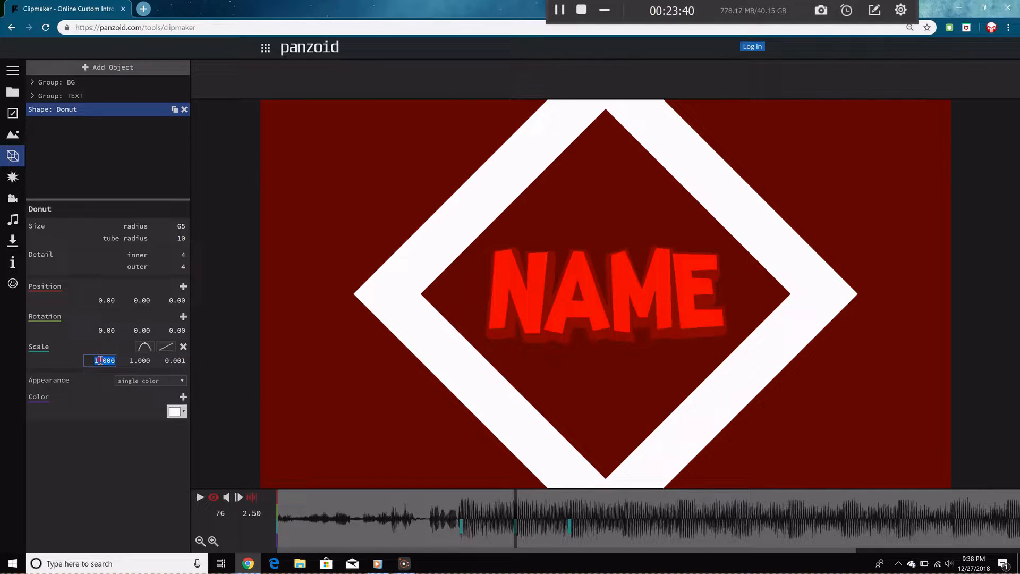
pyautogui.write('1.5')
pyautogui.press('Return')
pyautogui.click(124, 361)
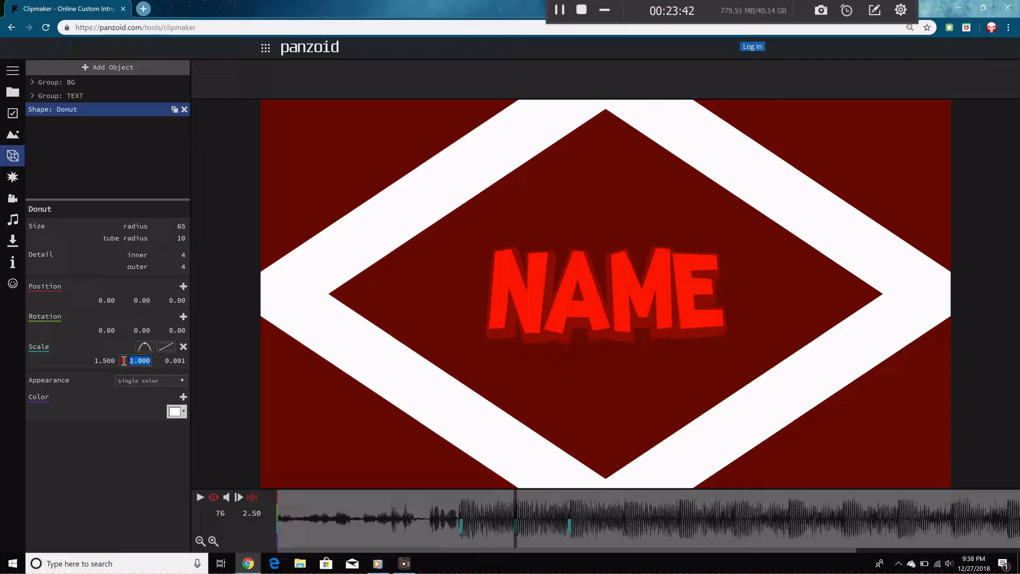
pyautogui.write('1.2')
pyautogui.press('Return')
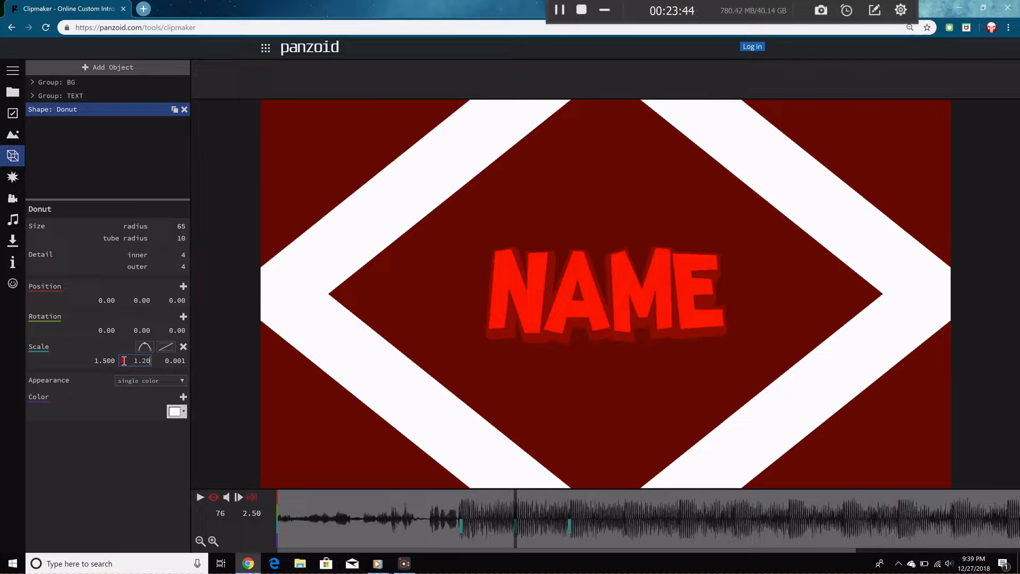
pyautogui.write('5')
pyautogui.press('Return')
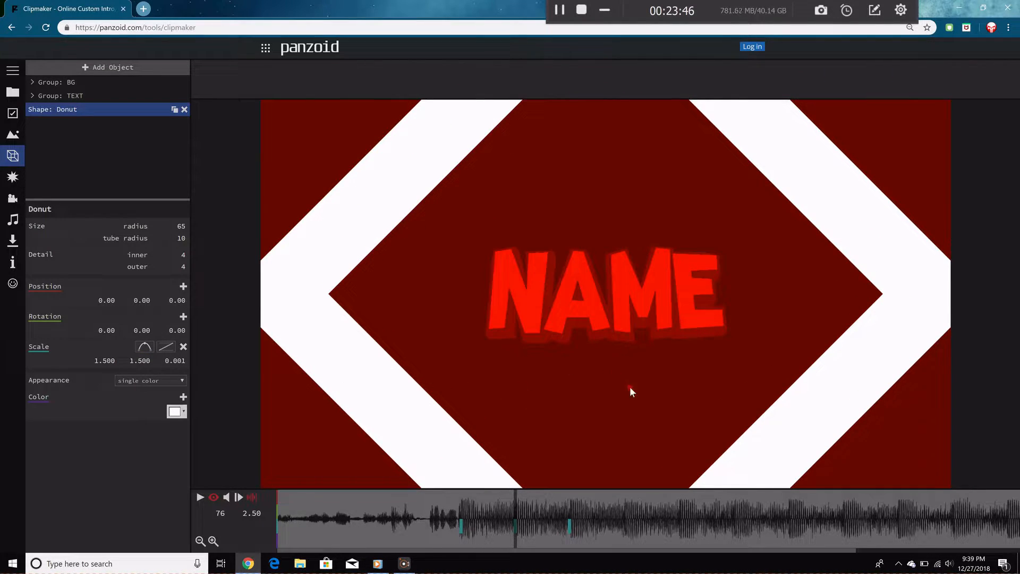
# Enlarge the donut to X and Y scale 3.5 on the keyframe at frame 93.
pyautogui.moveTo(518, 499); pyautogui.dragTo(569, 498)
pyautogui.moveTo(104, 359); pyautogui.dragTo(808, 337)
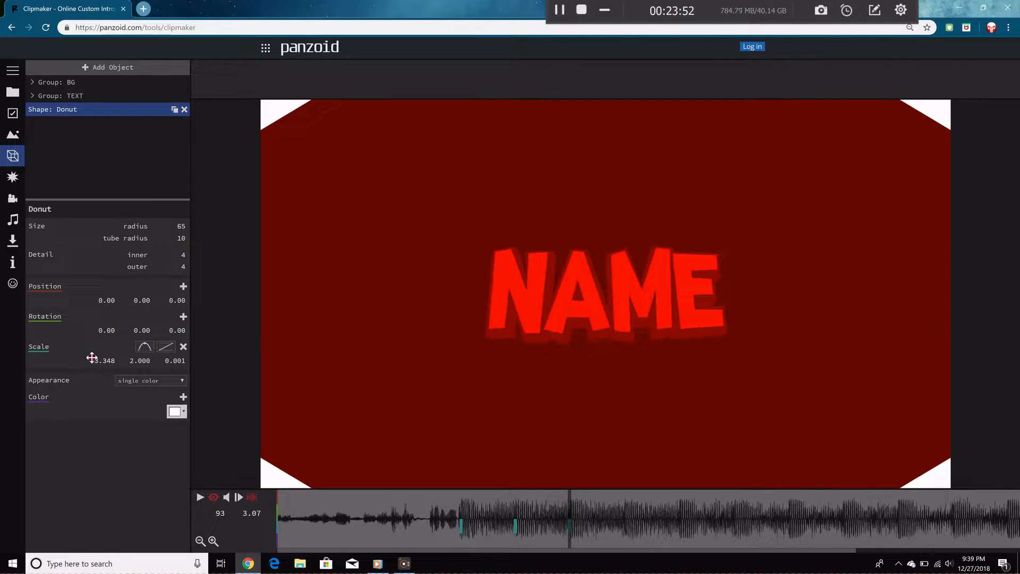
pyautogui.write('3.5')
pyautogui.press('Return')
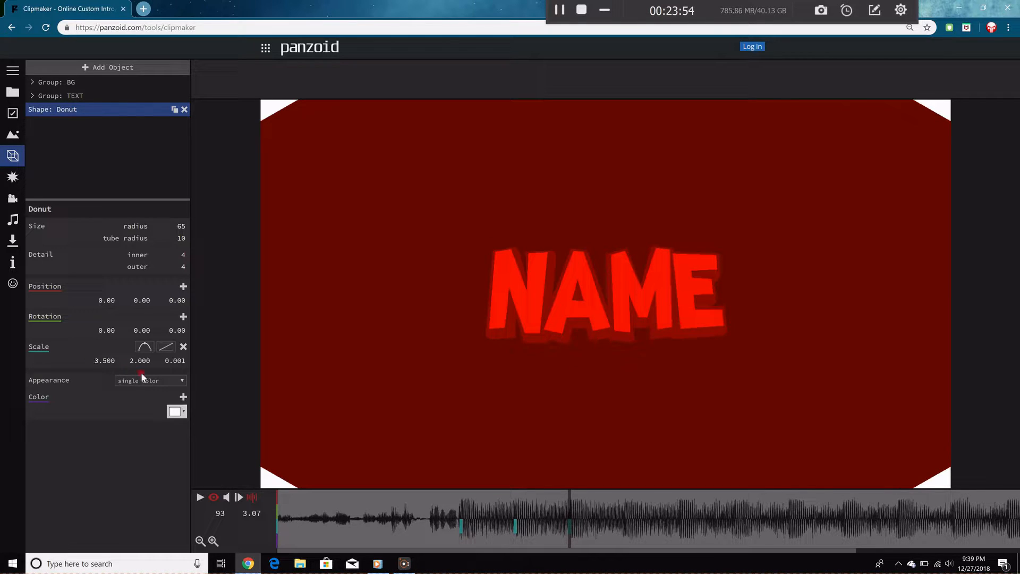
pyautogui.write('3.5')
pyautogui.press('Return')
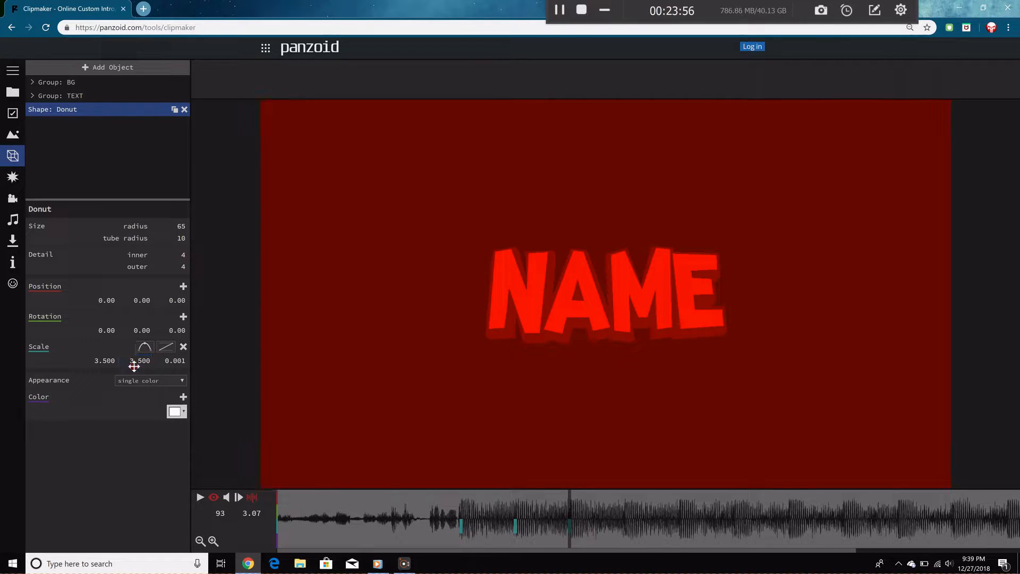
# Scrub along the timeline and play the donut's scale animation from before its first scale keyframe.
pyautogui.moveTo(565, 493); pyautogui.dragTo(792, 494)
pyautogui.moveTo(720, 495); pyautogui.dragTo(436, 487)
pyautogui.press('space')
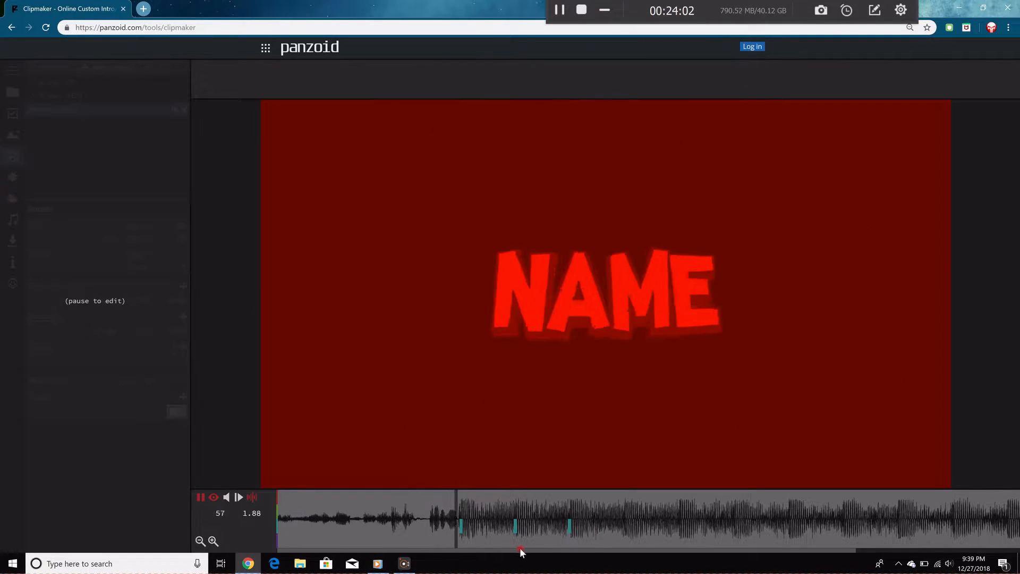
# Set the easing of the donut's scale keyframe at frame 76 to circular in-out.
pyautogui.moveTo(516, 506)
pyautogui.mouseDown()
pyautogui.moveTo(468, 505)
pyautogui.moveTo(506, 502)
pyautogui.mouseUp()
pyautogui.click(506, 503)
pyautogui.click(513, 501)
pyautogui.click(515, 500)
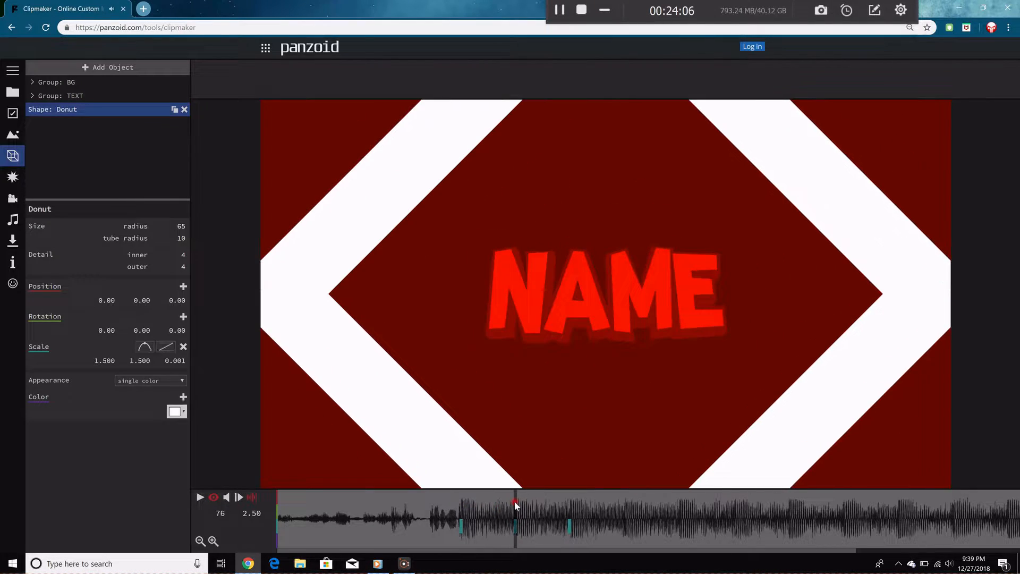
pyautogui.click(166, 346)
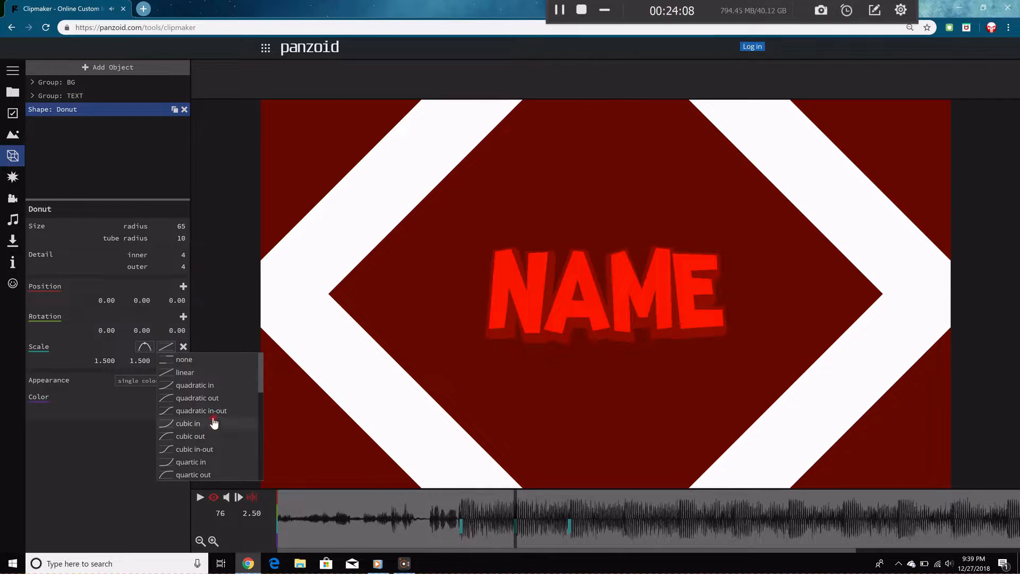
pyautogui.scroll(-5, 215, 420)
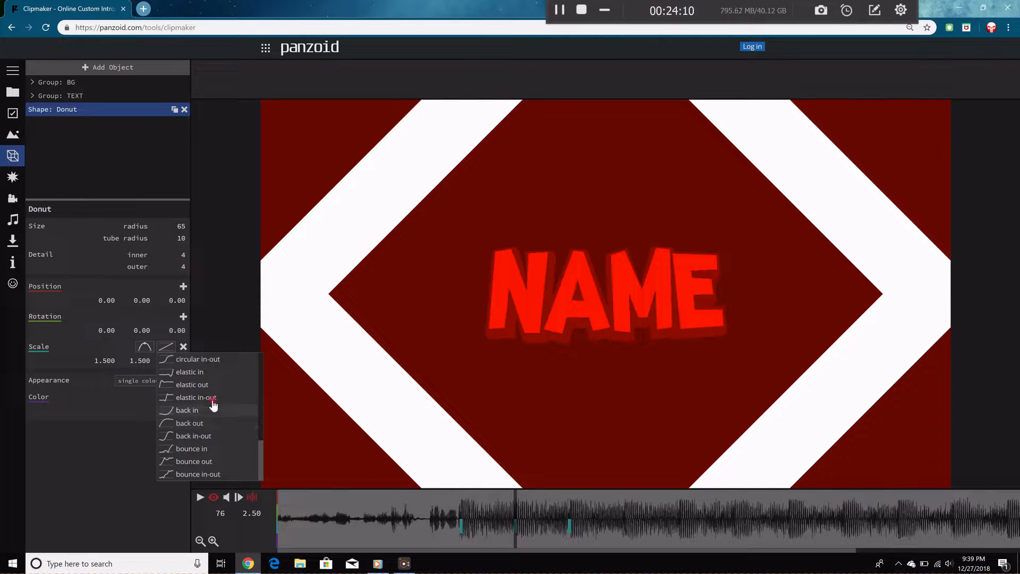
pyautogui.scroll(-2, 216, 412)
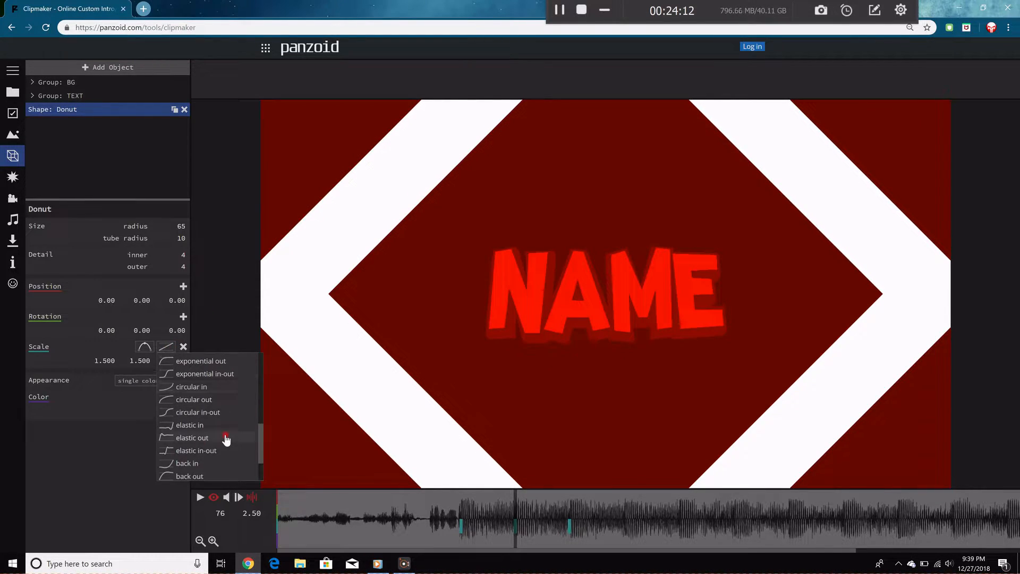
pyautogui.click(199, 413)
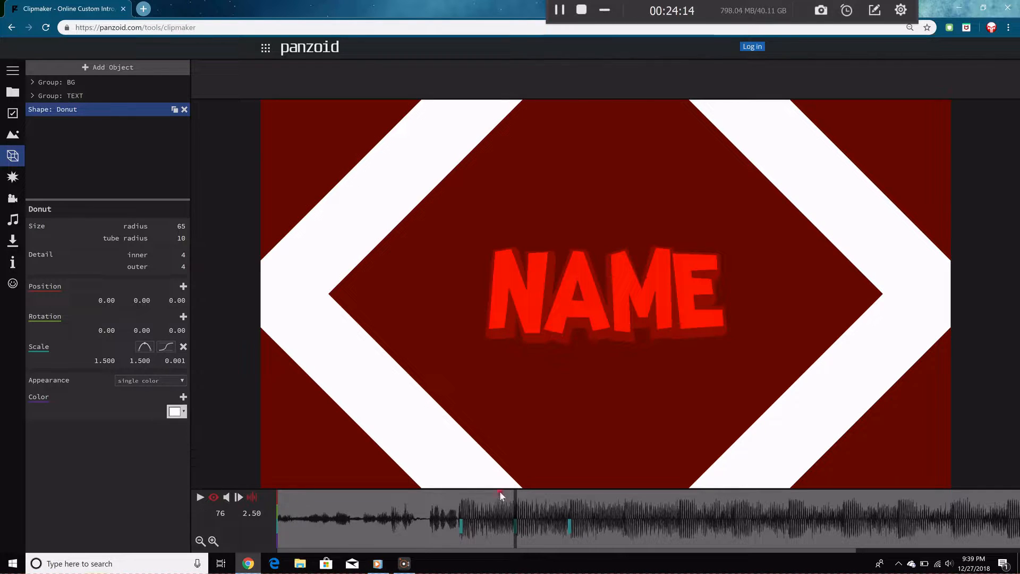
# Set the easing of the donut's scale keyframe at 3.07 s to circular in-out and preview the animation.
pyautogui.moveTo(542, 529); pyautogui.dragTo(571, 503)
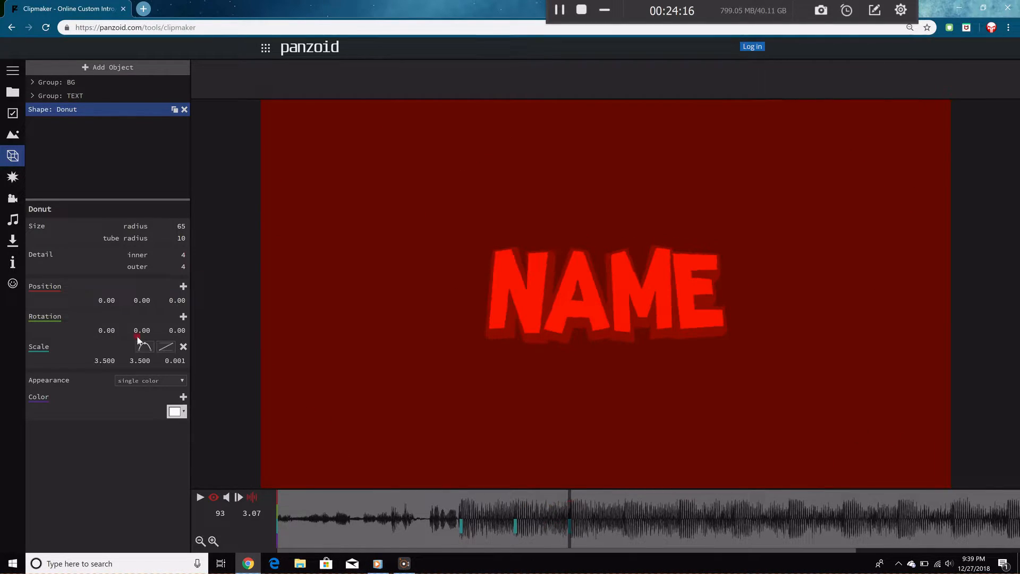
pyautogui.click(167, 350)
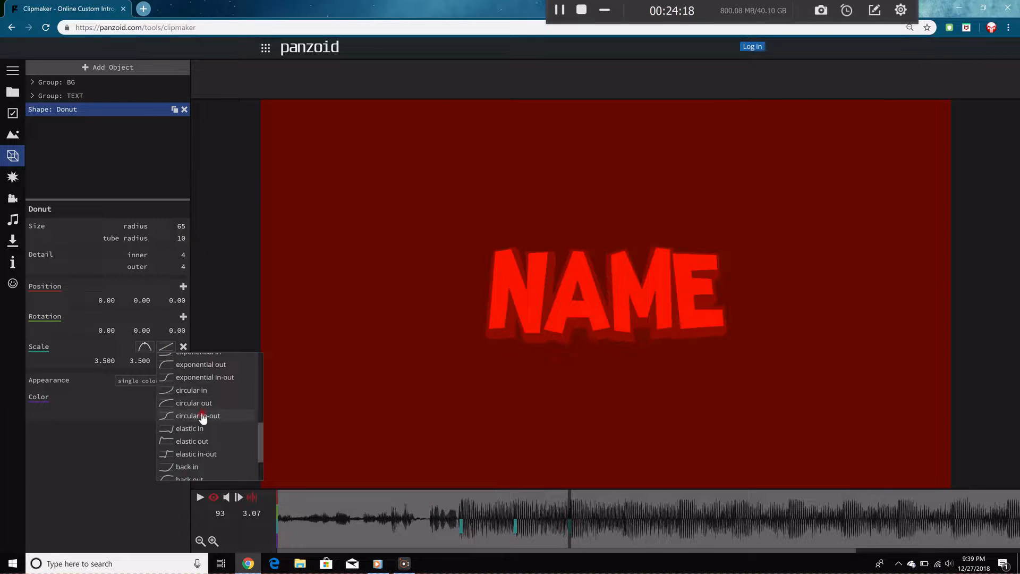
pyautogui.click(212, 416)
pyautogui.click(460, 504)
pyautogui.press('space')
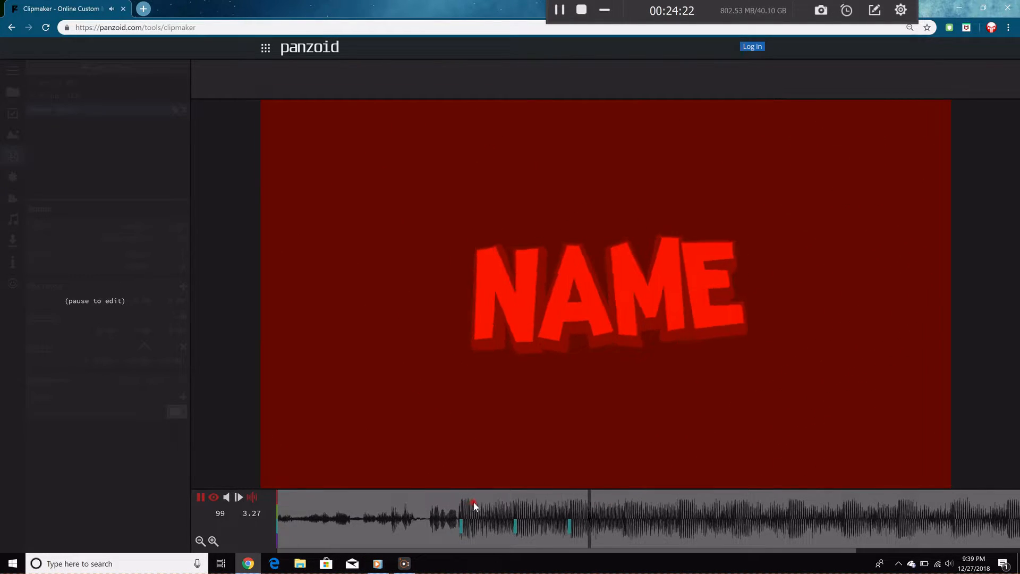
pyautogui.click(457, 504)
pyautogui.press('space')
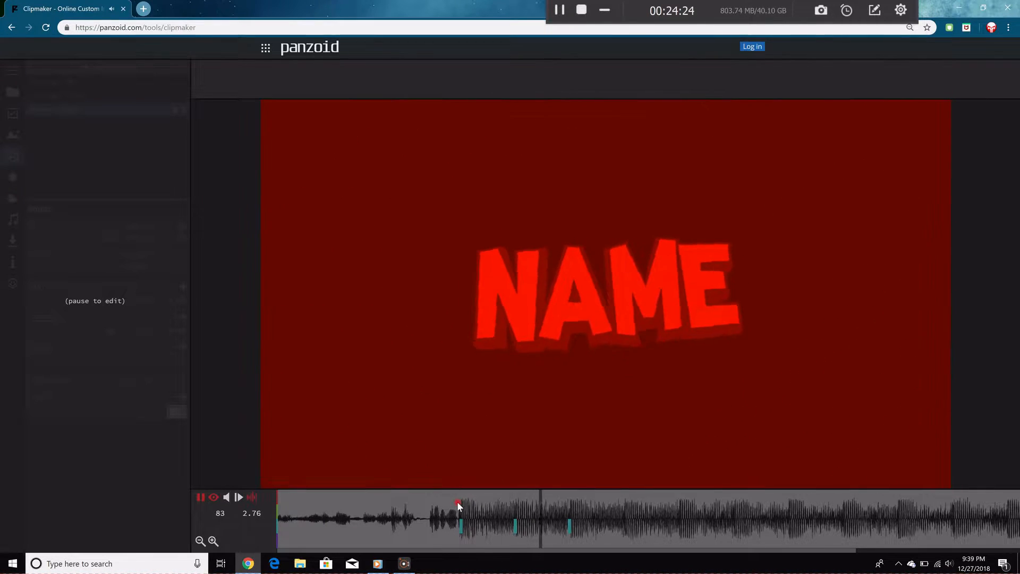
pyautogui.click(483, 501)
# Set the donut's X and Y scale to 1 at the 2.50 s keyframe and play back the animation.
pyautogui.moveTo(481, 500); pyautogui.dragTo(513, 501)
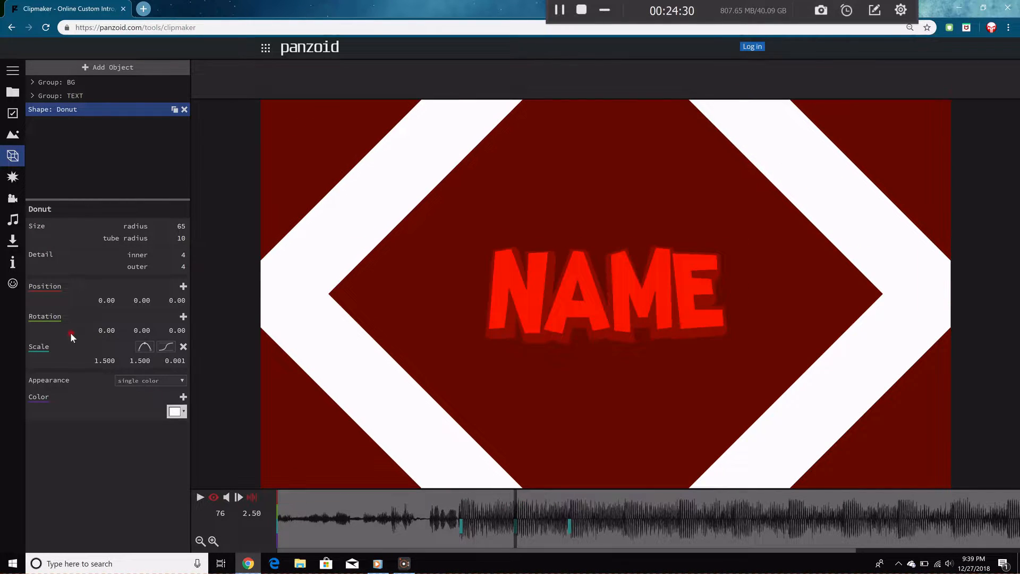
pyautogui.click(103, 361)
pyautogui.write('1')
pyautogui.press('Return')
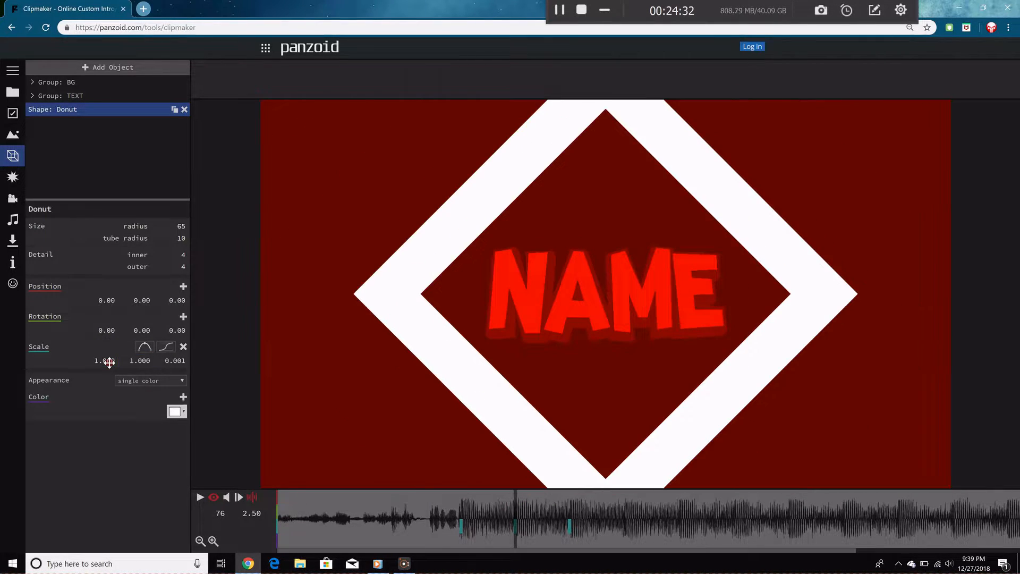
pyautogui.moveTo(523, 495); pyautogui.dragTo(456, 495)
pyautogui.press('space')
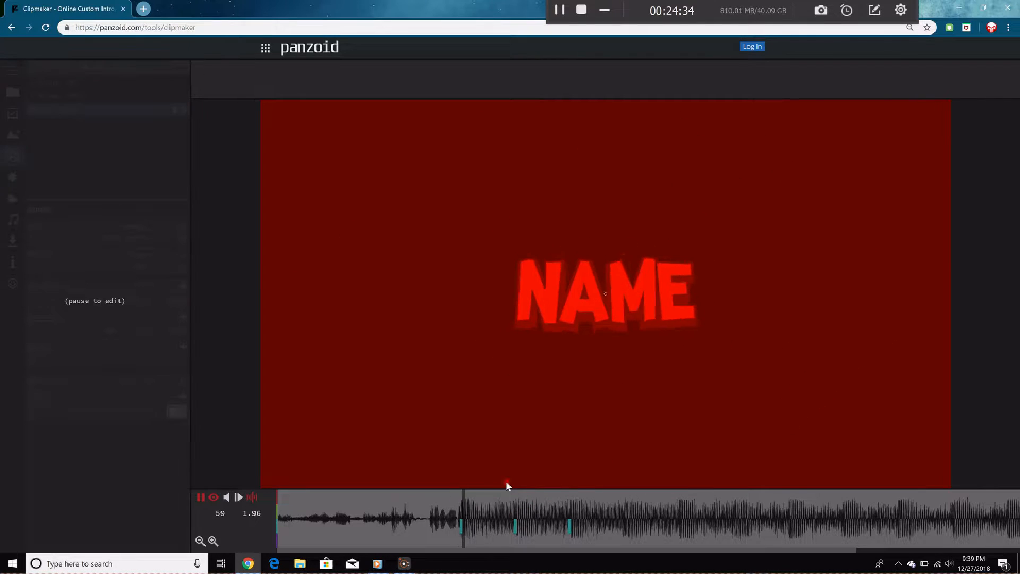
pyautogui.moveTo(579, 495); pyautogui.dragTo(430, 499)
pyautogui.press('space')
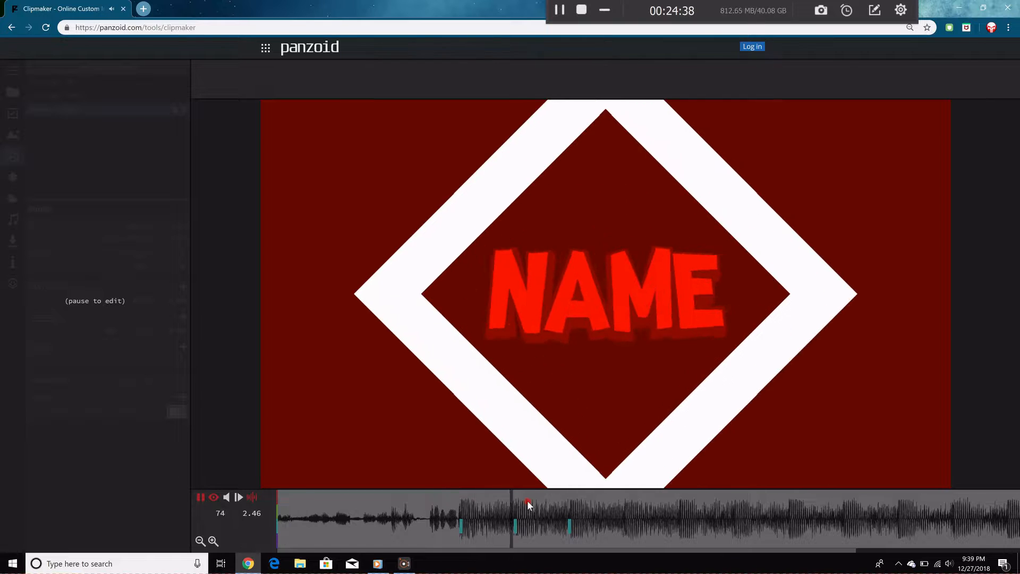
# Apply circular out easing to the donut's scale keyframes at 2.50 s and 3.07 s and preview the motion.
pyautogui.moveTo(550, 501); pyautogui.dragTo(514, 496)
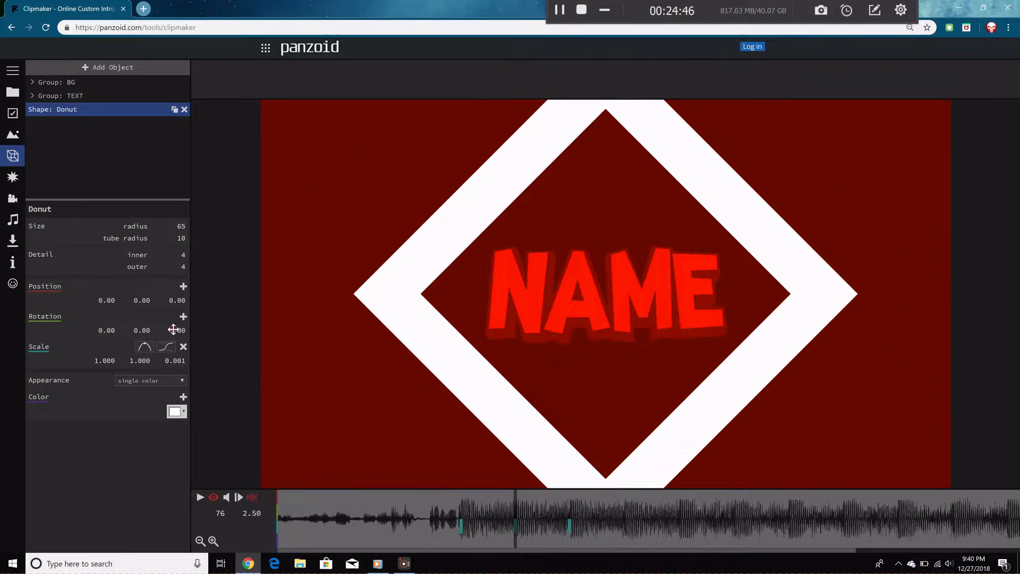
pyautogui.click(168, 347)
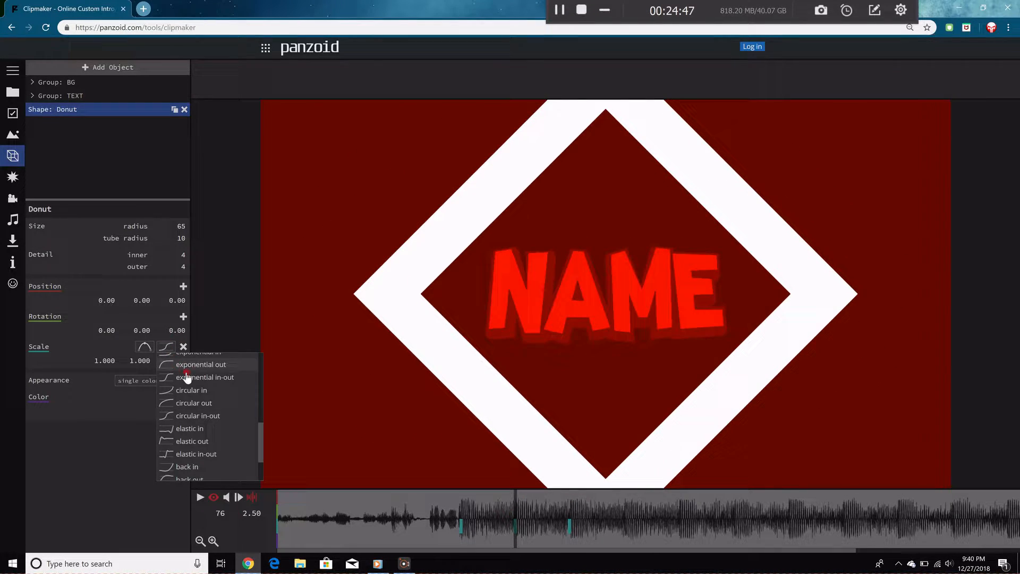
pyautogui.click(217, 413)
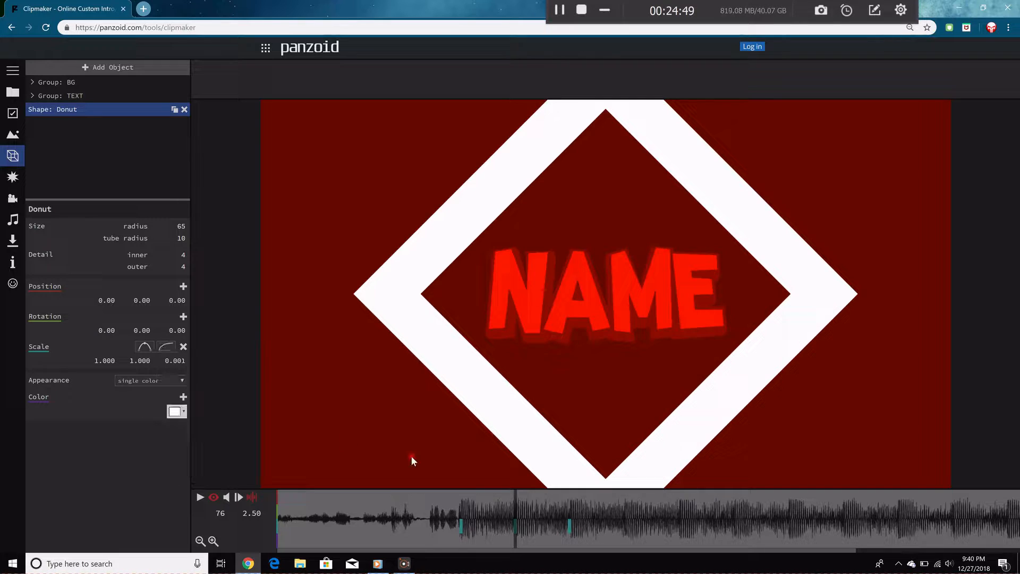
pyautogui.click(569, 509)
pyautogui.click(166, 351)
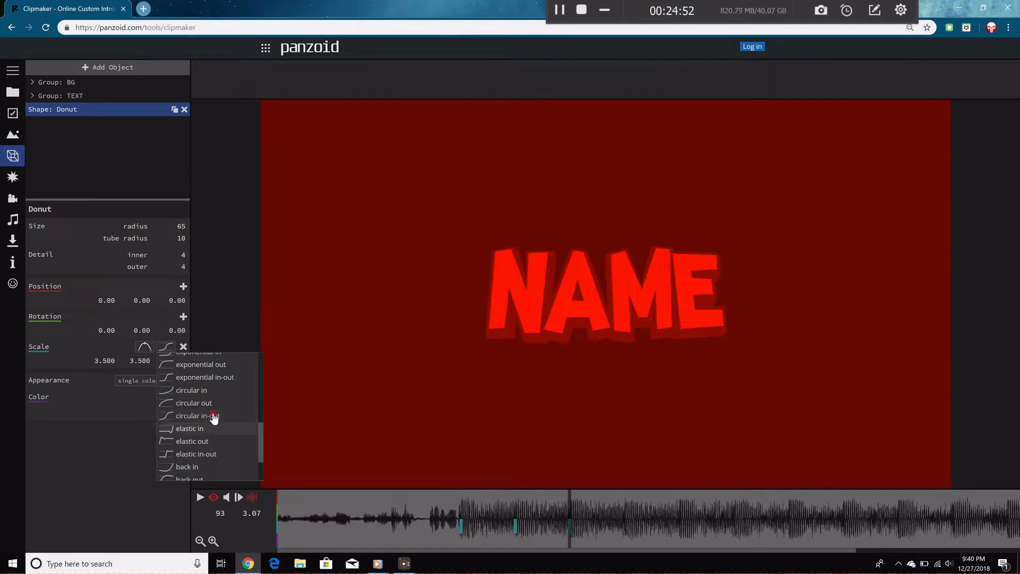
pyautogui.click(222, 404)
pyautogui.moveTo(569, 508); pyautogui.dragTo(438, 513)
pyautogui.press('space')
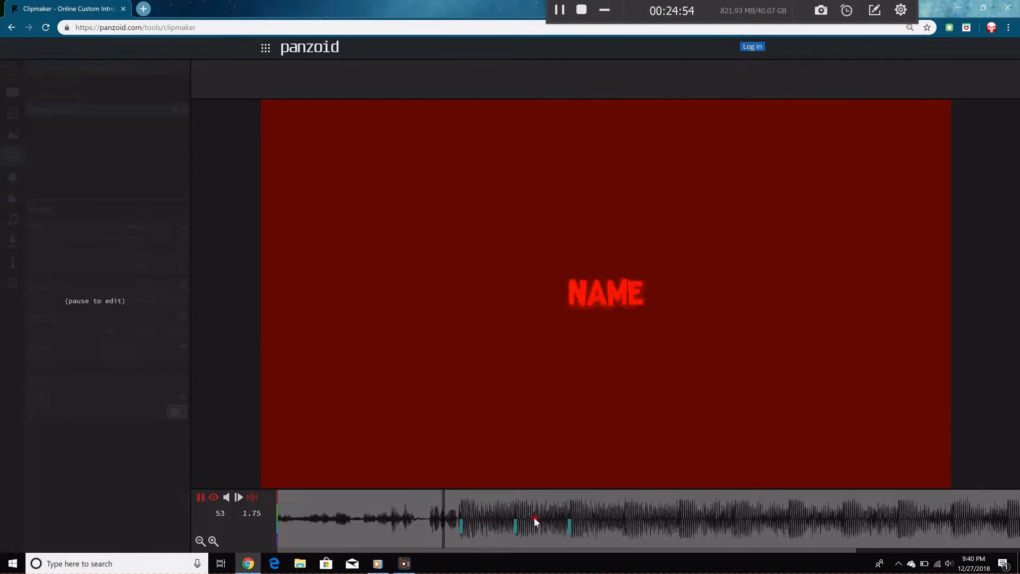
pyautogui.press('space')
# Enlarge the donut at the 2.50 s keyframe to an X and Y scale of 2 and preview it.
pyautogui.moveTo(541, 500); pyautogui.dragTo(515, 497)
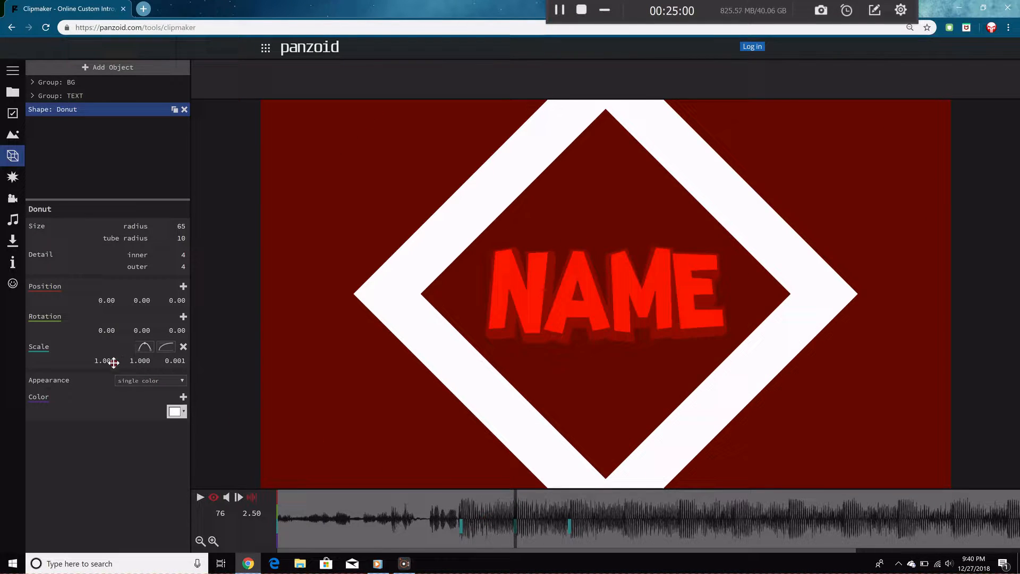
pyautogui.write('2')
pyautogui.press('Return')
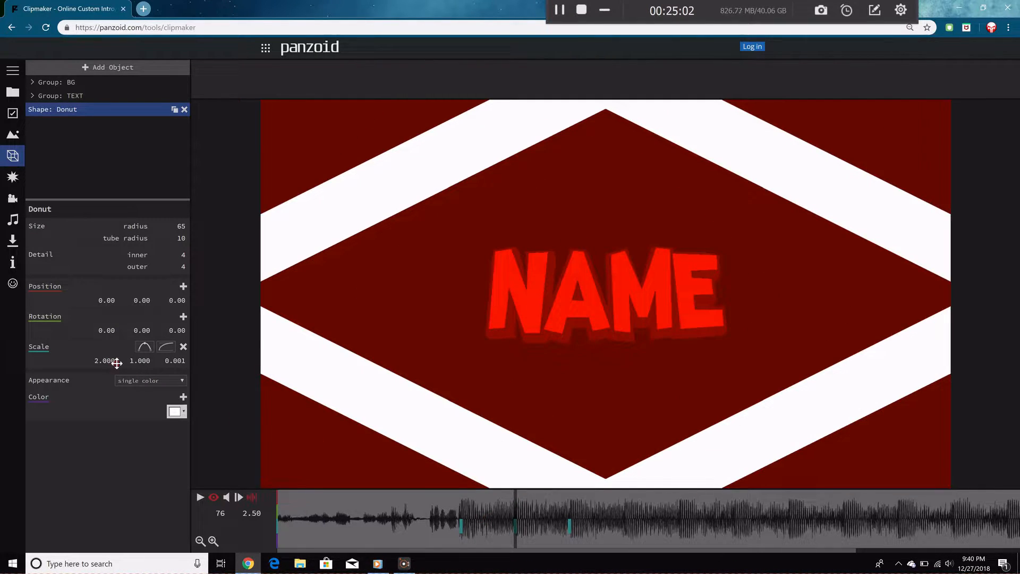
pyautogui.click(131, 359)
pyautogui.write('2')
pyautogui.press('Return')
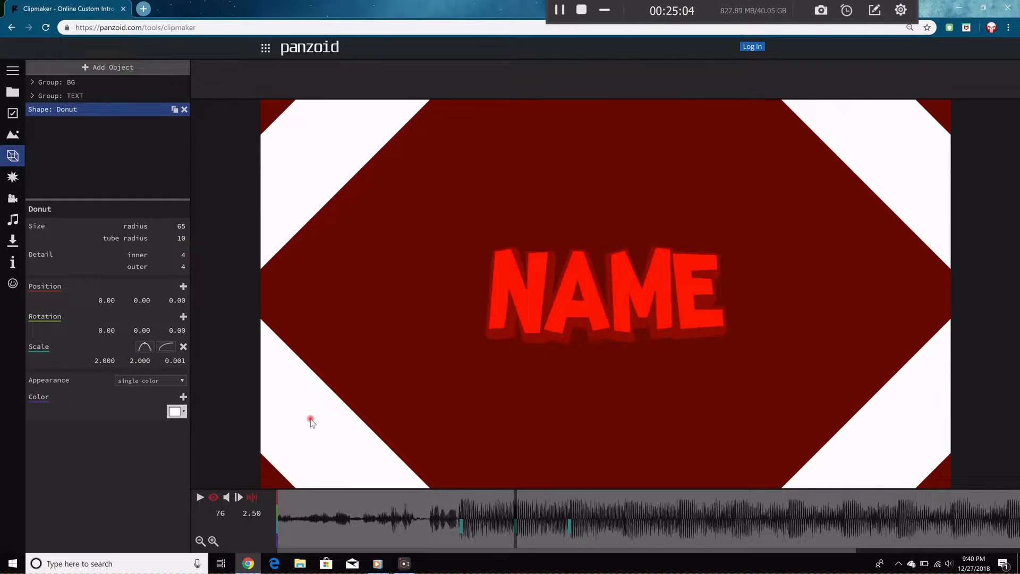
pyautogui.moveTo(560, 505); pyautogui.dragTo(408, 492)
pyautogui.press('space')
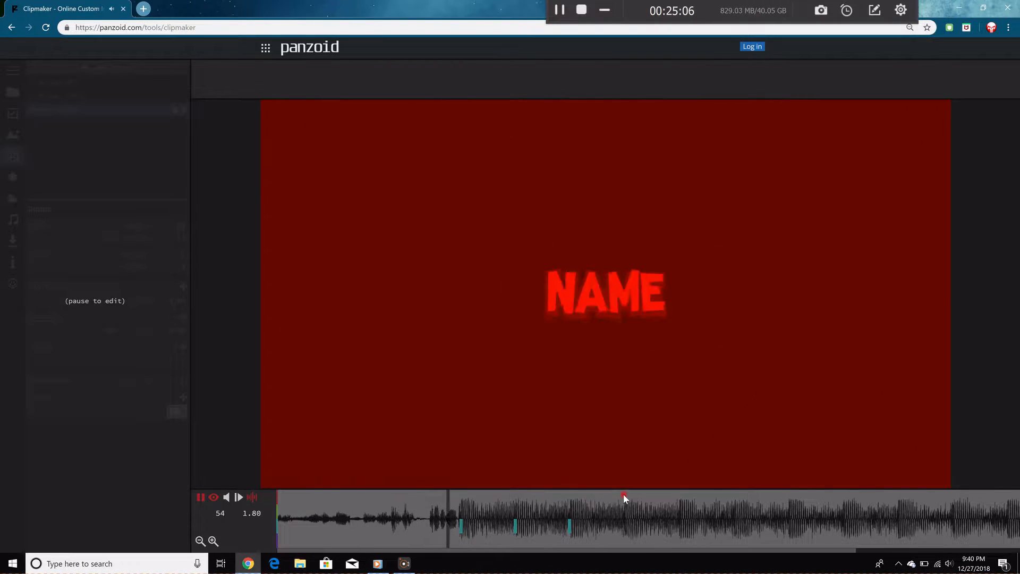
pyautogui.press('space')
# Reduce the donut's X and Y scale at the 2.50 s keyframe to 1 and replay the animation.
pyautogui.moveTo(505, 512)
pyautogui.mouseDown()
pyautogui.moveTo(554, 501)
pyautogui.moveTo(506, 496)
pyautogui.moveTo(537, 496)
pyautogui.moveTo(516, 499)
pyautogui.mouseUp()
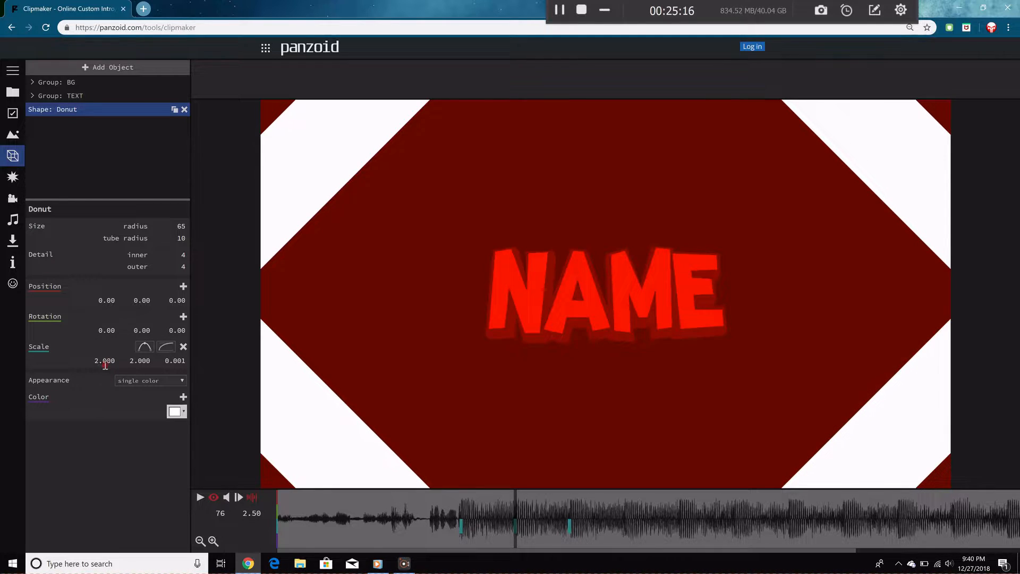
pyautogui.write('1')
pyautogui.press('Return')
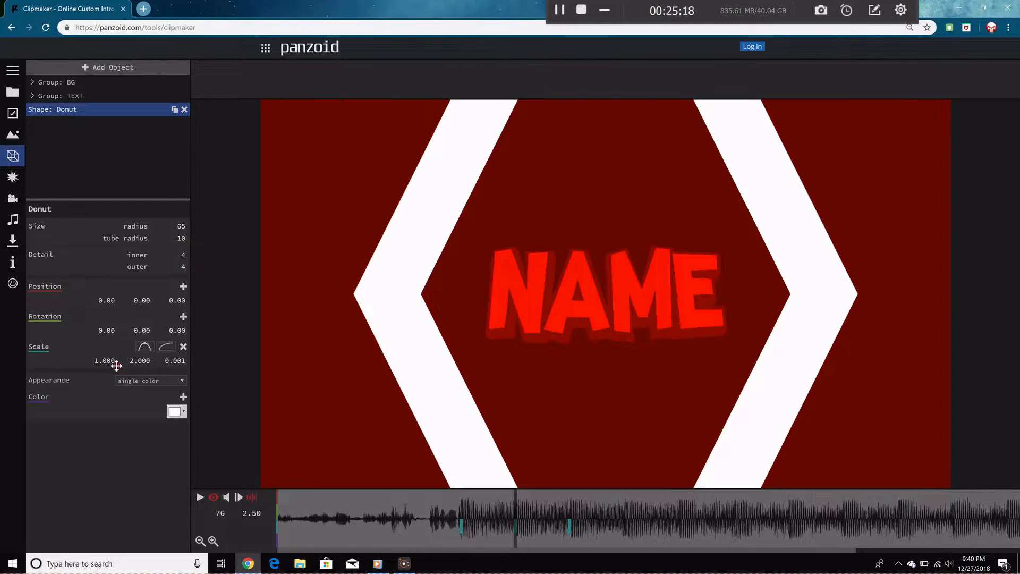
pyautogui.write('1')
pyautogui.press('Return')
pyautogui.moveTo(493, 506); pyautogui.dragTo(452, 499)
pyautogui.press('space')
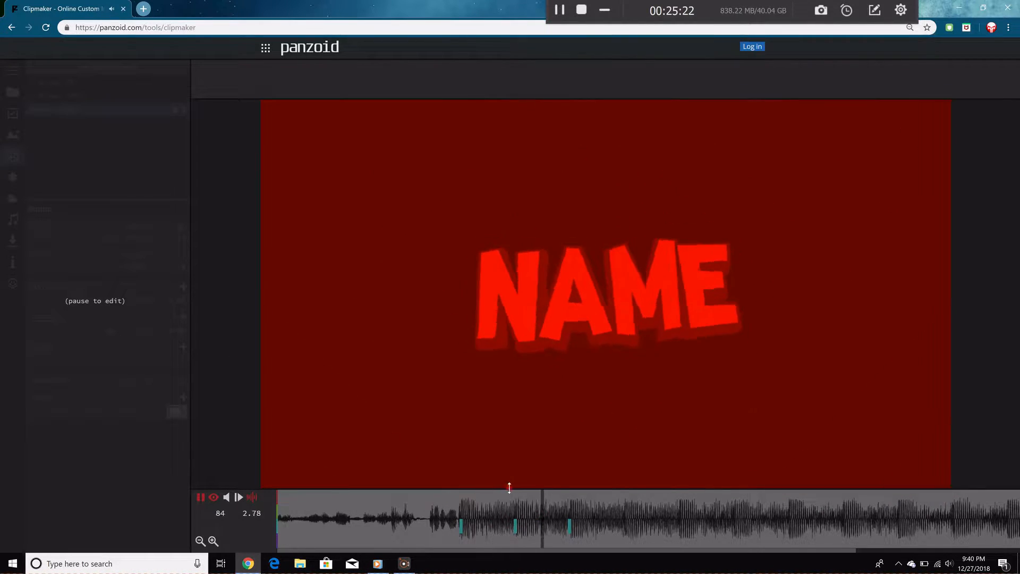
pyautogui.press('space')
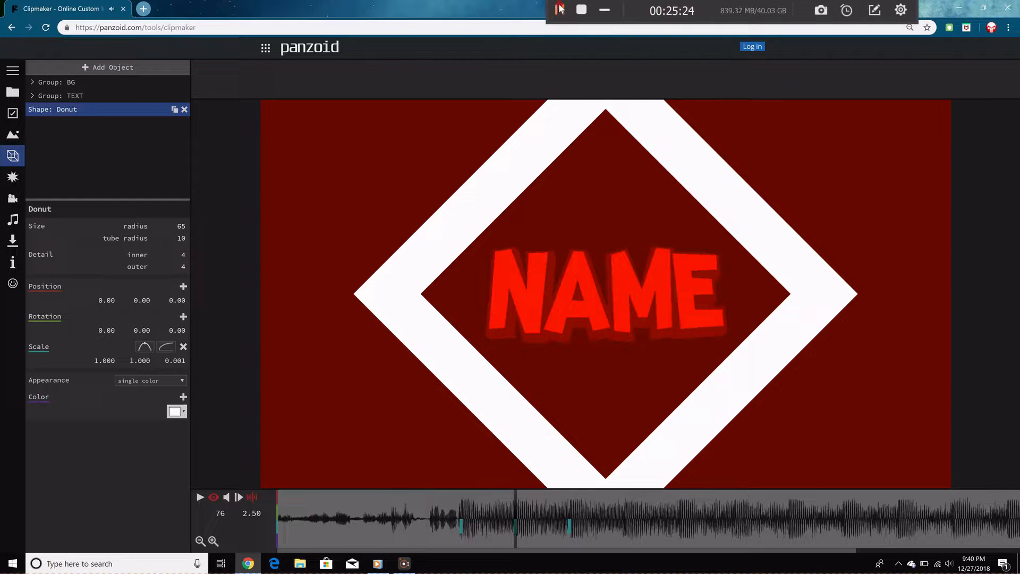
# Change the easing of the donut's scale keyframes at 2.50 s and 3.07 s to quadratic out and preview it.
pyautogui.moveTo(518, 511); pyautogui.dragTo(516, 509)
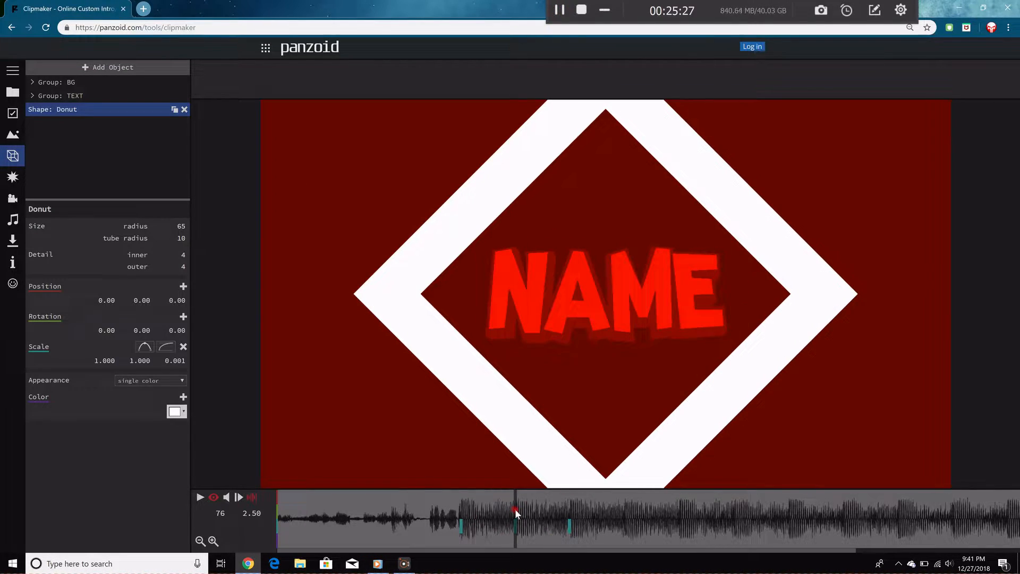
pyautogui.click(155, 353)
pyautogui.scroll(3, 202, 385)
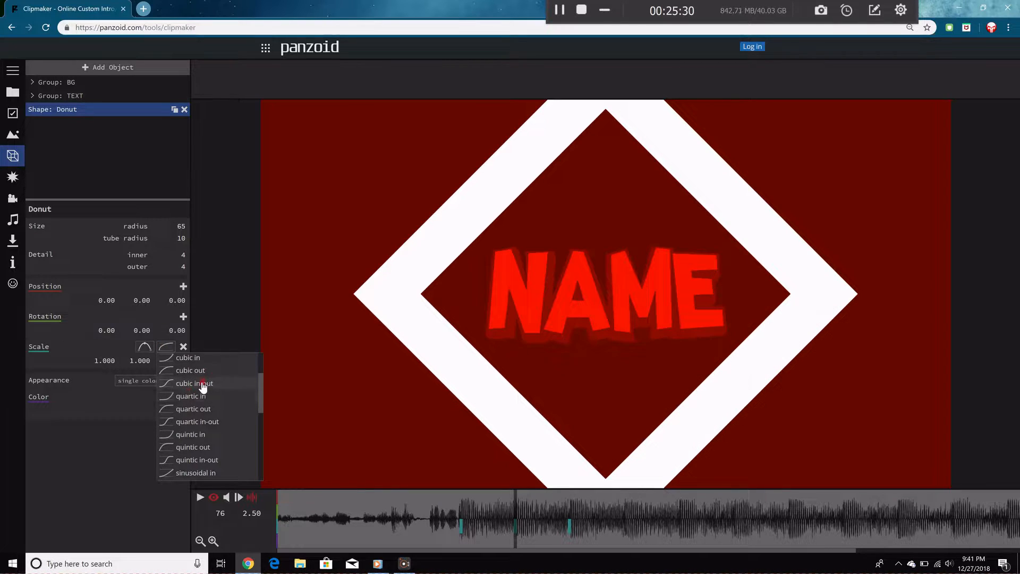
pyautogui.scroll(2, 202, 381)
pyautogui.click(200, 400)
pyautogui.moveTo(529, 494); pyautogui.dragTo(570, 498)
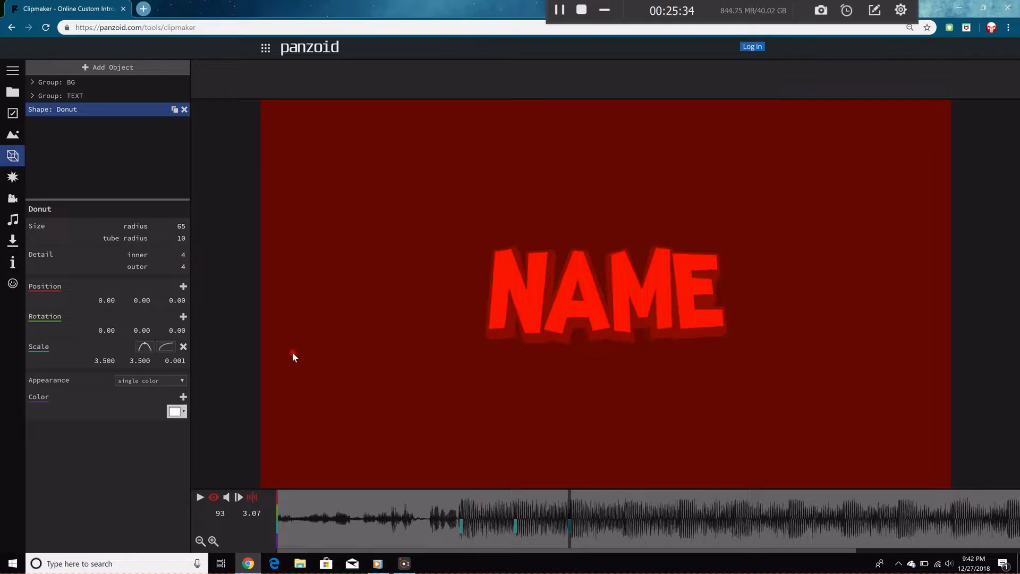
pyautogui.click(172, 351)
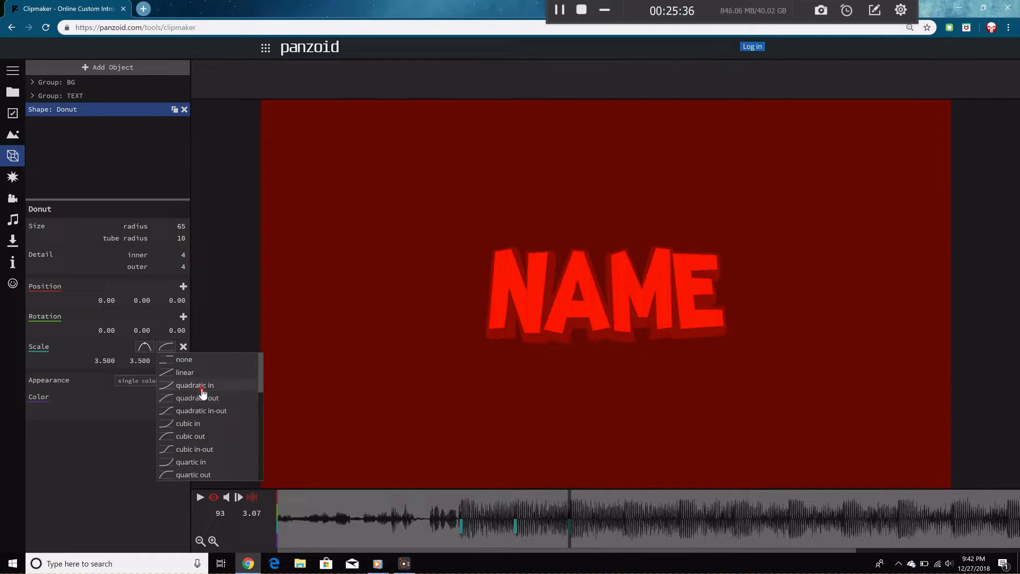
pyautogui.click(201, 397)
pyautogui.moveTo(538, 498); pyautogui.dragTo(415, 505)
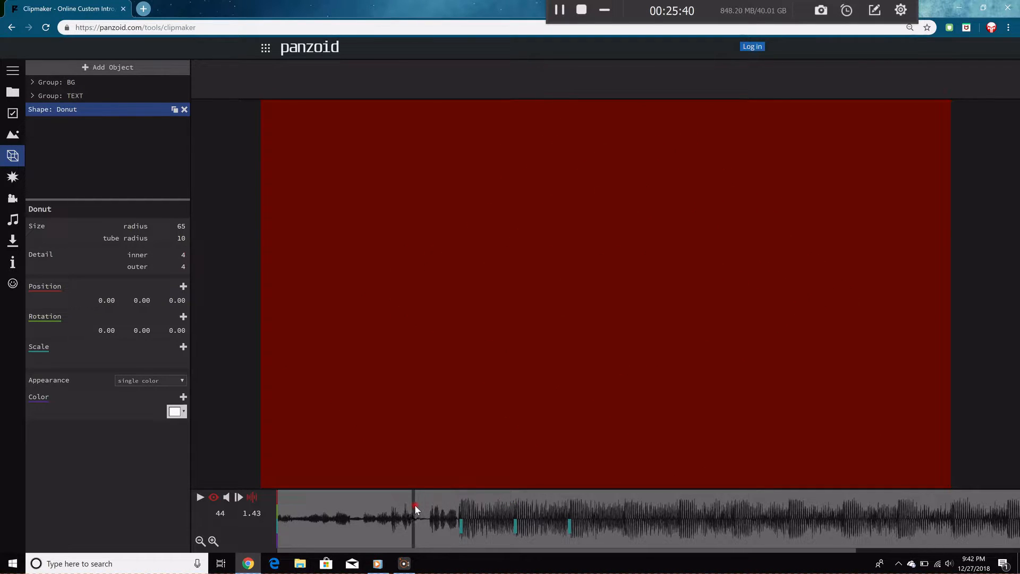
pyautogui.press('space')
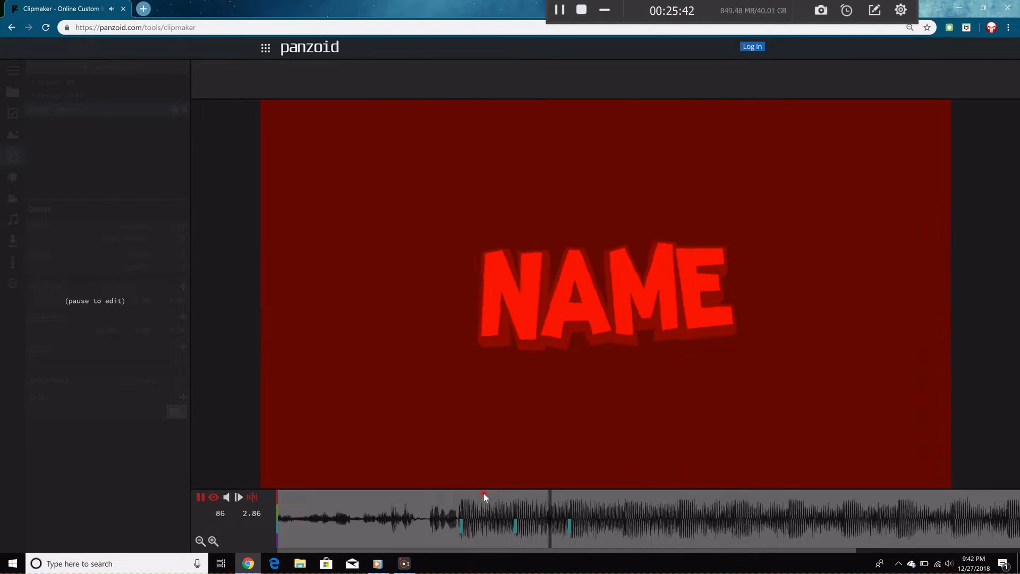
# Set the donut's X and Y scale to 1.5 at the 2.50 s keyframe.
pyautogui.click(518, 501)
pyautogui.press('Left')
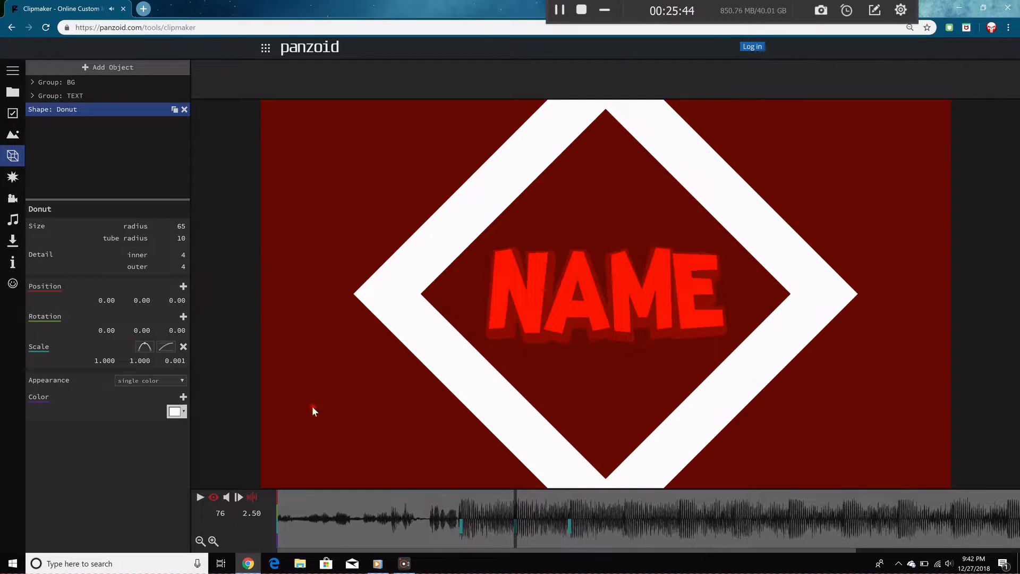
pyautogui.click(112, 357)
pyautogui.write('1.5')
pyautogui.press('Return')
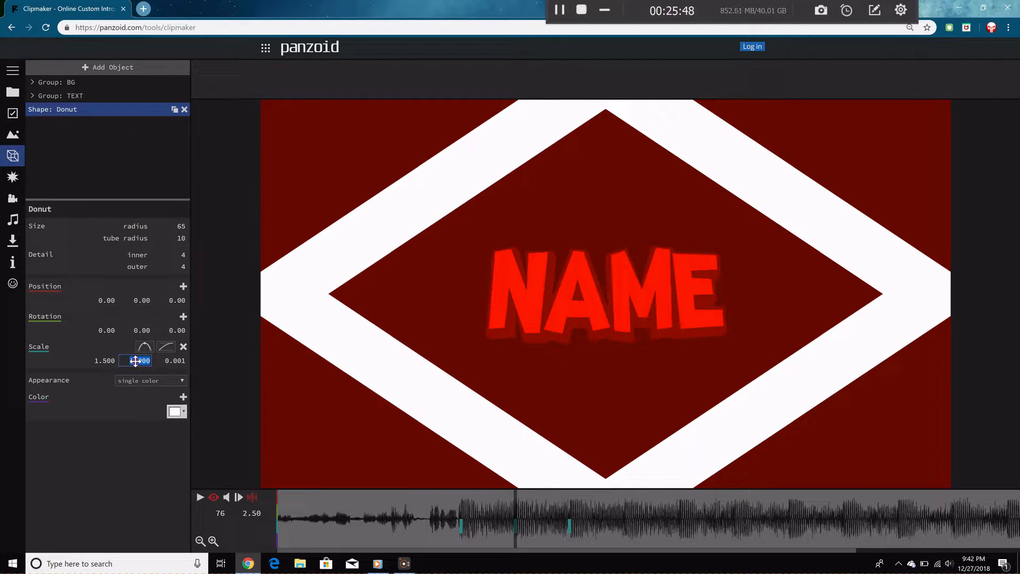
pyautogui.write('1.5')
pyautogui.press('Return')
# Play back and scrub through the donut's scale animation to check its expansion around the NAME text.
pyautogui.press('space')
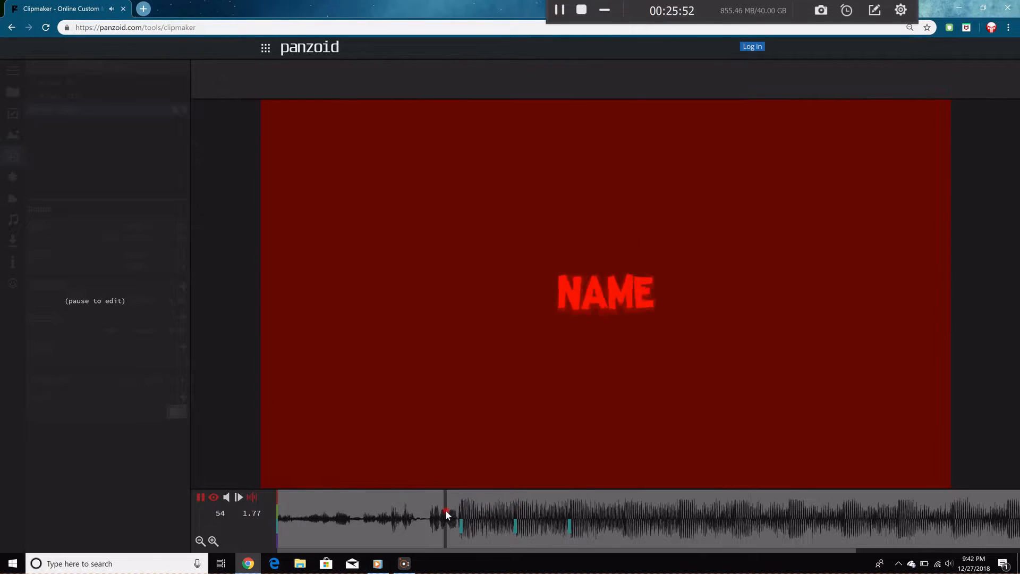
pyautogui.press('space')
pyautogui.click(437, 511)
pyautogui.press('space')
pyautogui.press('space')
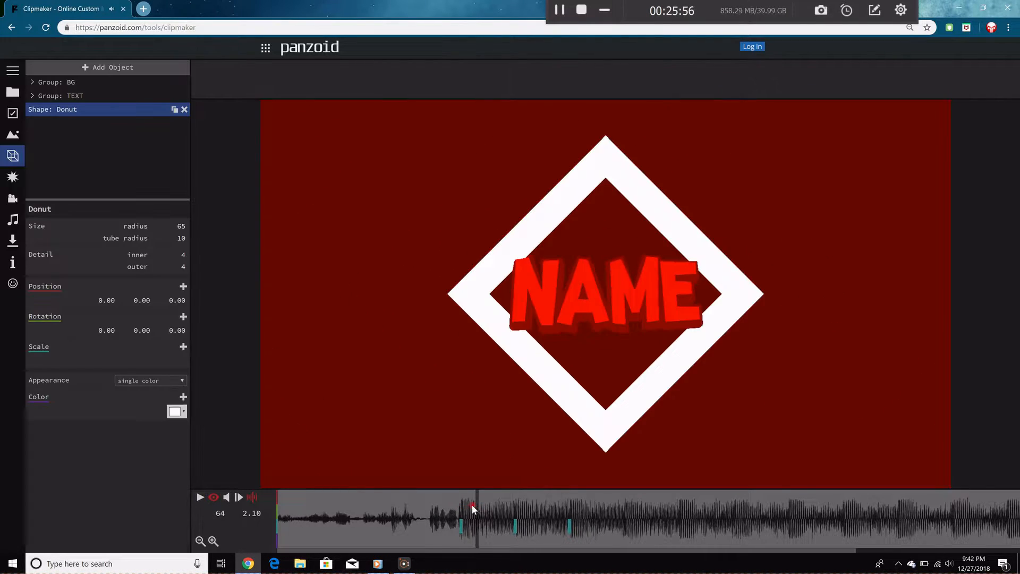
pyautogui.click(570, 498)
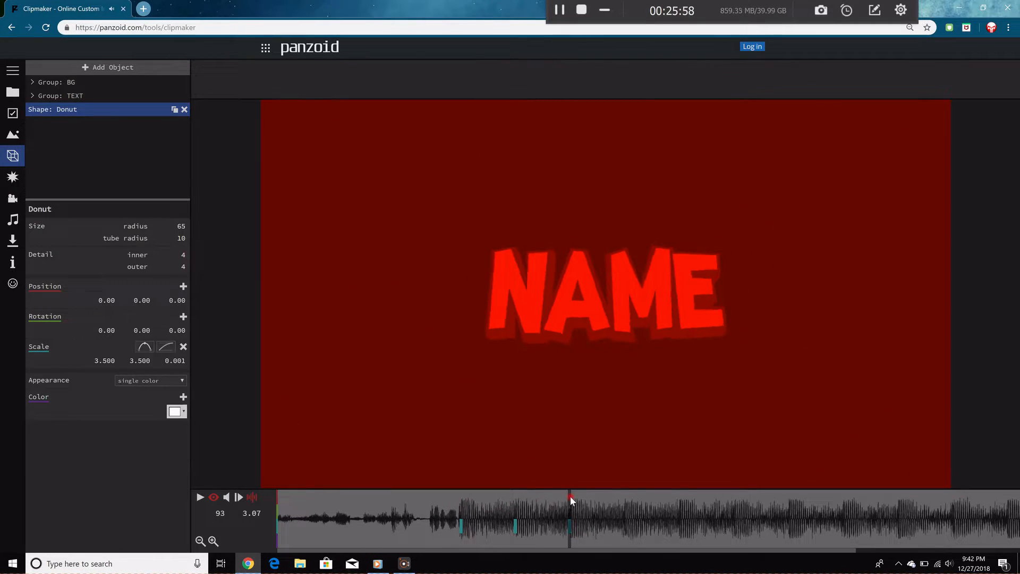
pyautogui.moveTo(570, 496); pyautogui.dragTo(486, 493)
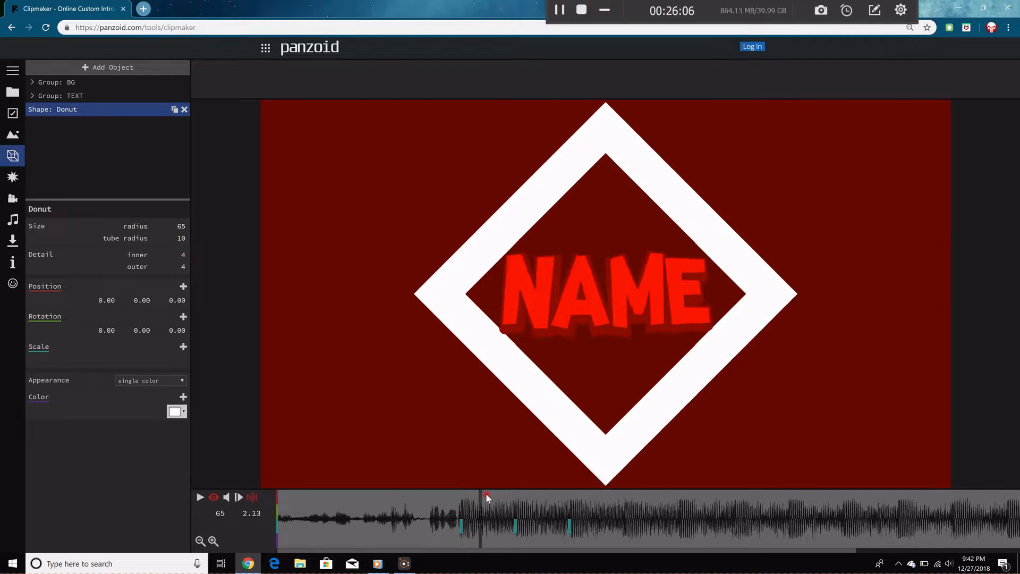
# Add a rectangle shape to the scene and set its width and height to 100.
pyautogui.click(80, 68)
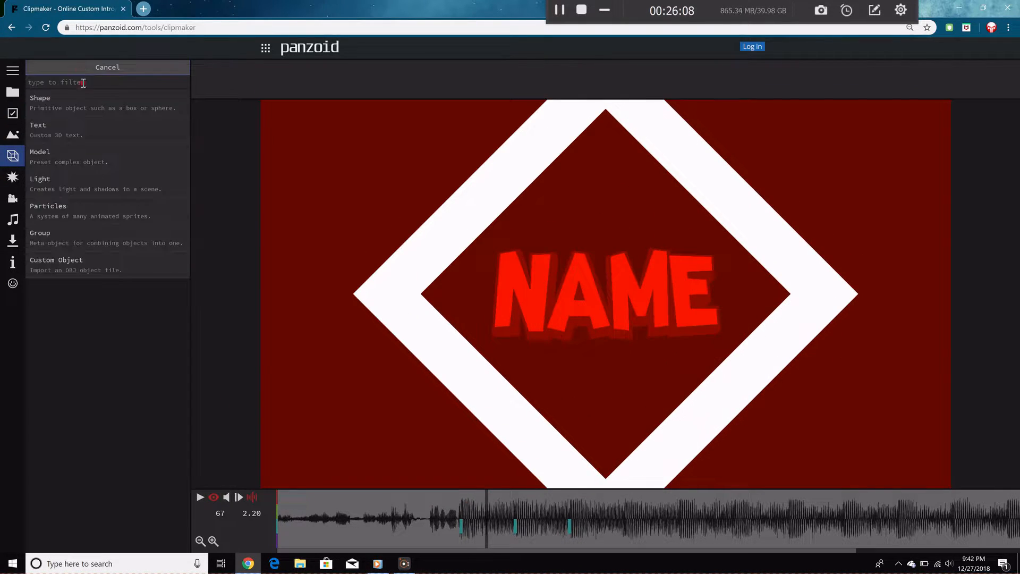
pyautogui.click(110, 114)
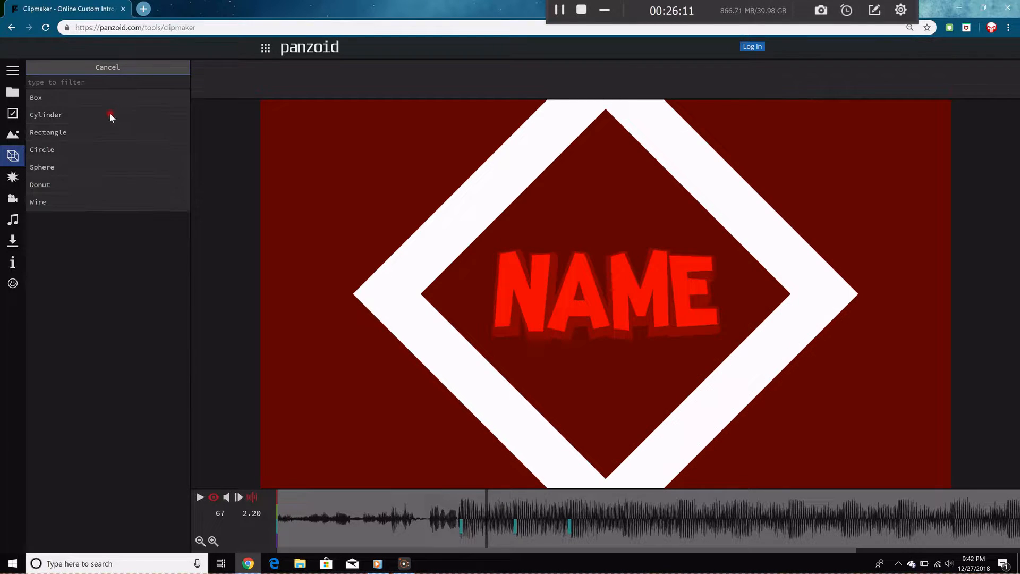
pyautogui.click(87, 132)
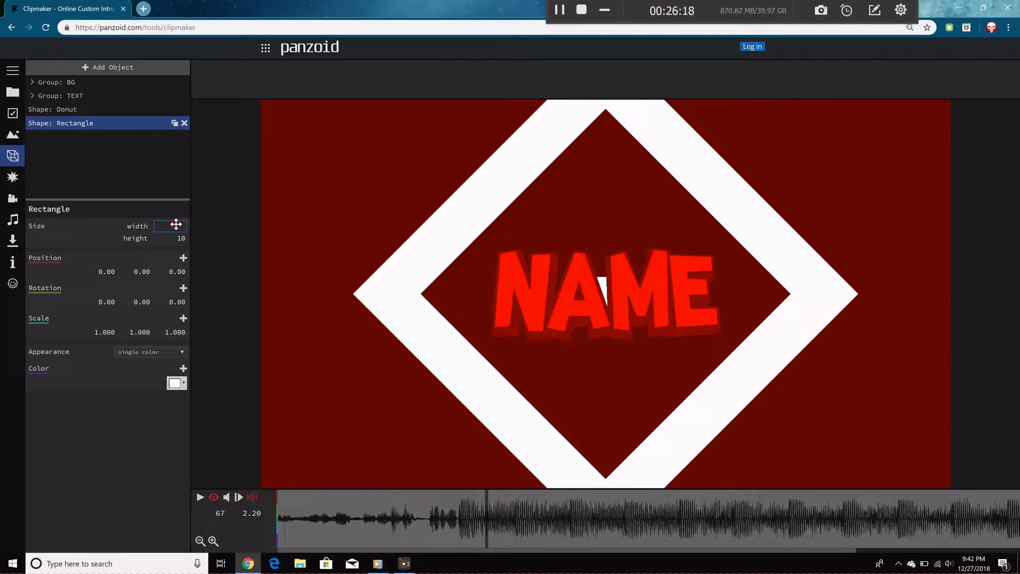
pyautogui.click(137, 219)
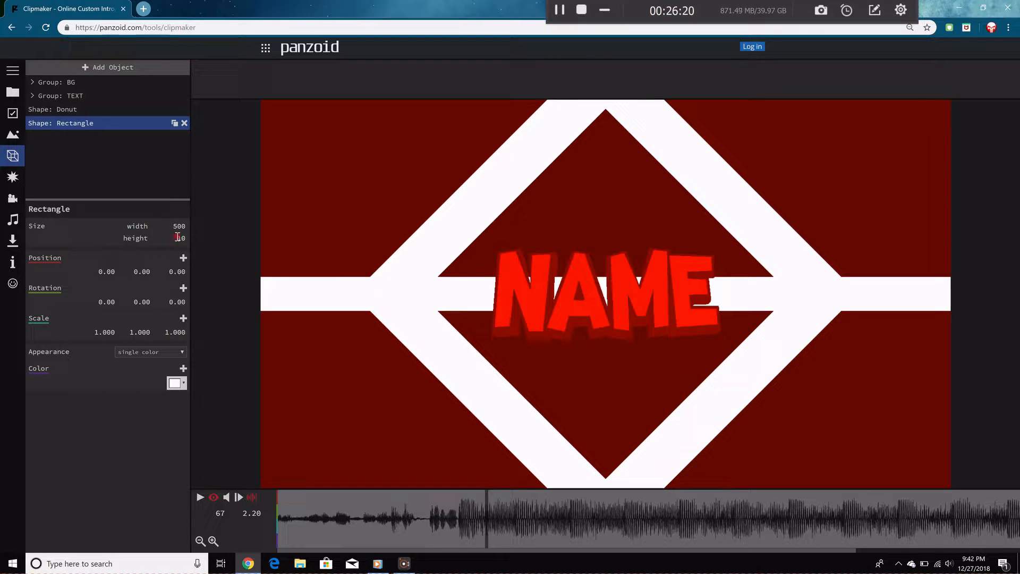
pyautogui.press('Return')
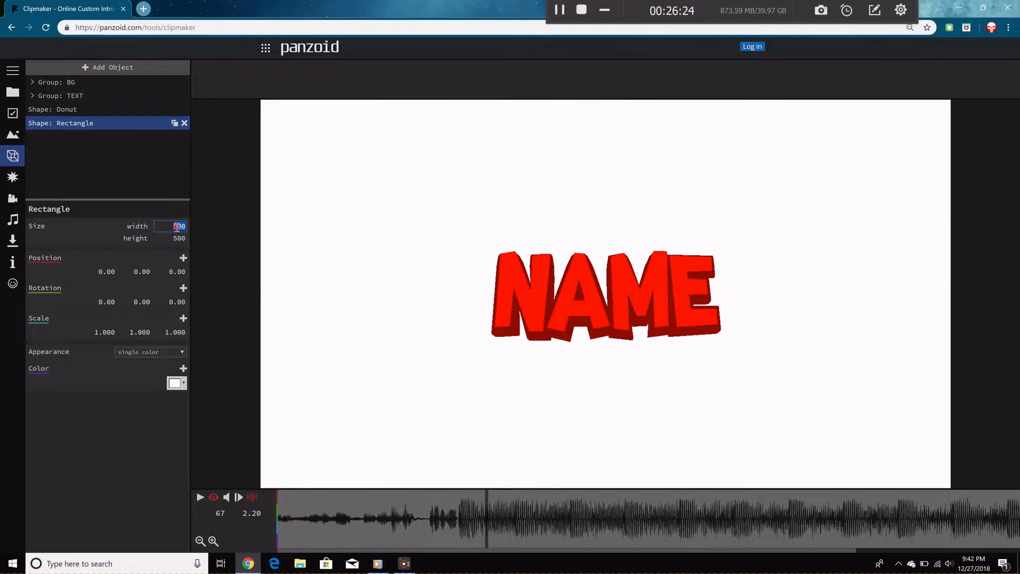
pyautogui.press('Return')
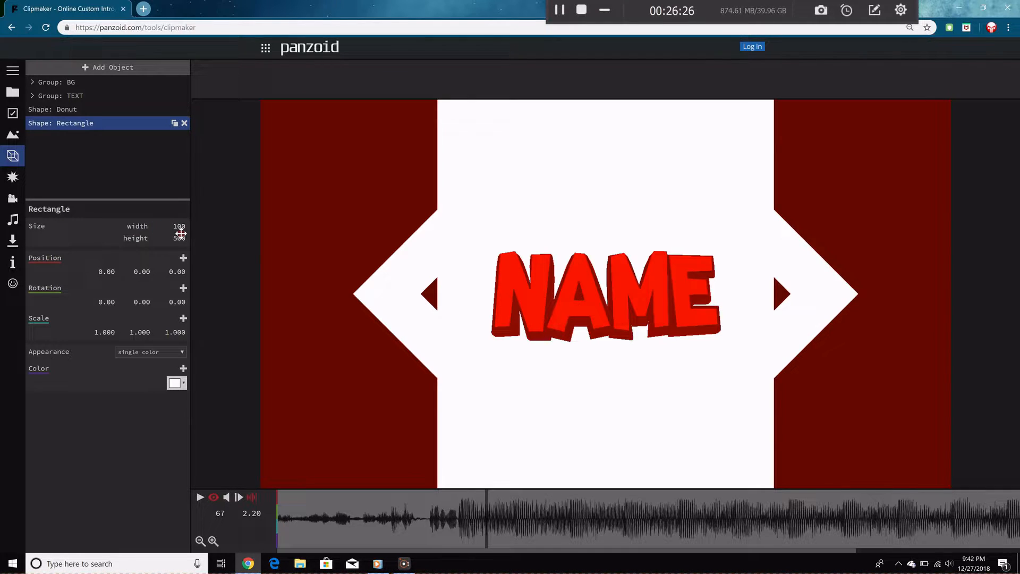
pyautogui.press('Return')
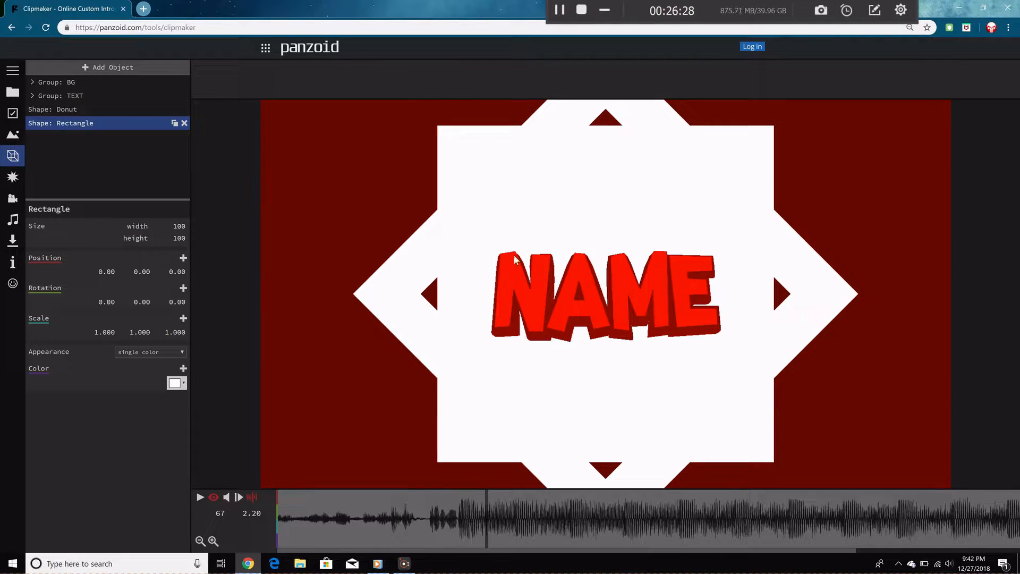
# Switch the rectangle's appearance to custom and set its roughness and metalness to 0.
pyautogui.click(152, 351)
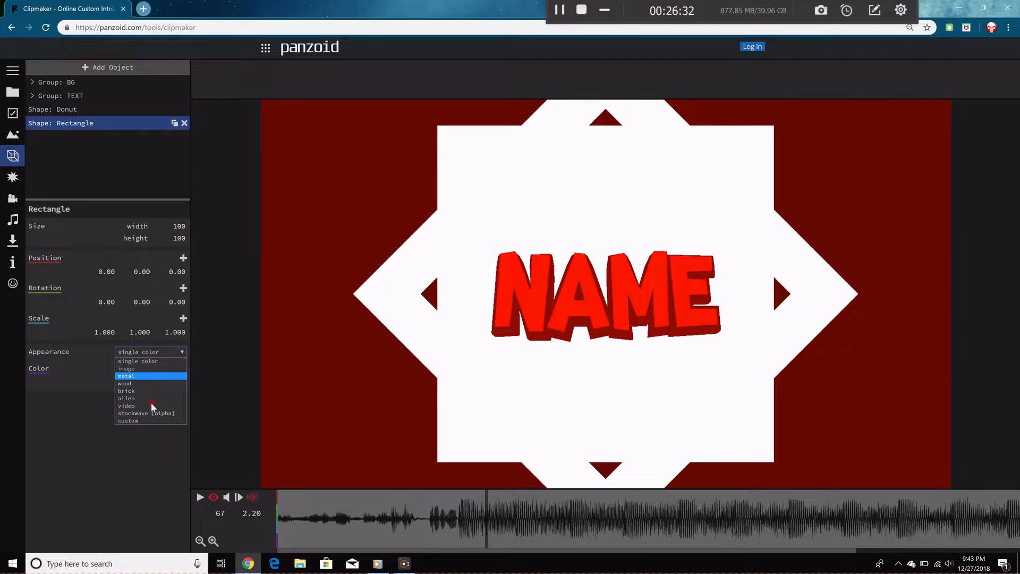
pyautogui.click(134, 421)
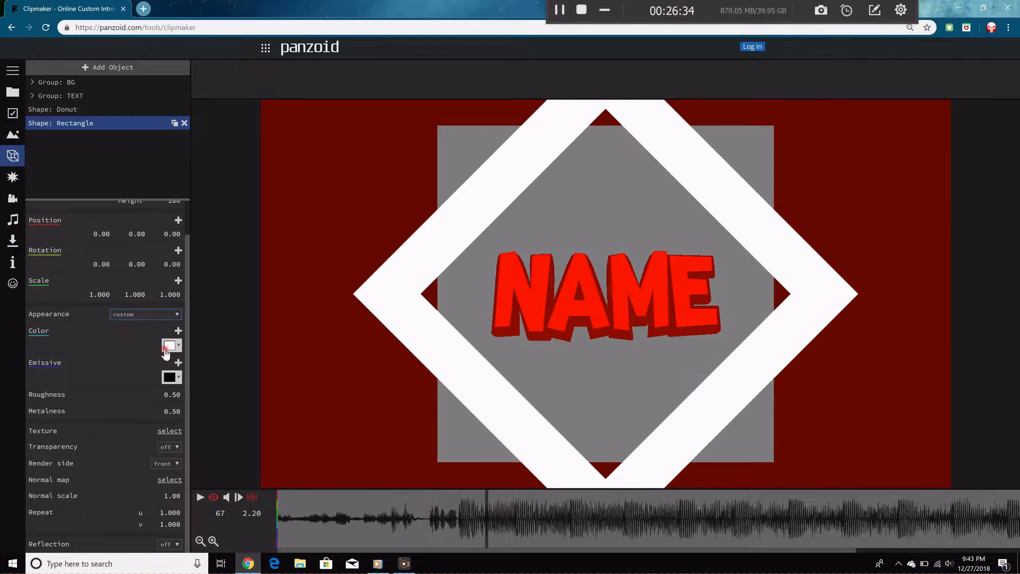
pyautogui.write('0')
pyautogui.press('Tab')
pyautogui.write('0')
pyautogui.press('Return')
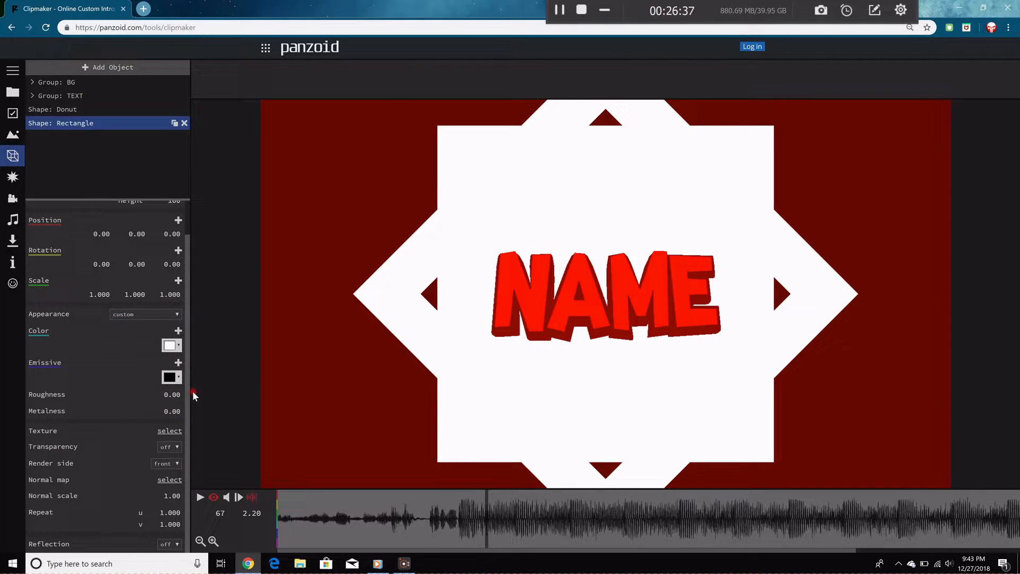
# Browse for the rectangle's texture image in the Squares folder under Pictures, CN8's 6K 2D Pack!, Shapes on the D: drive.
pyautogui.click(168, 432)
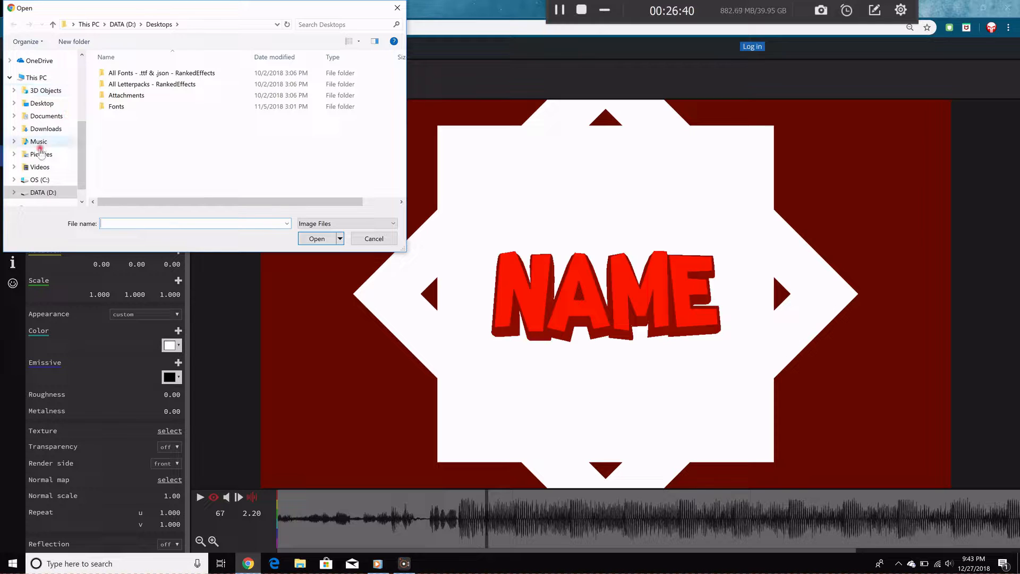
pyautogui.click(37, 192)
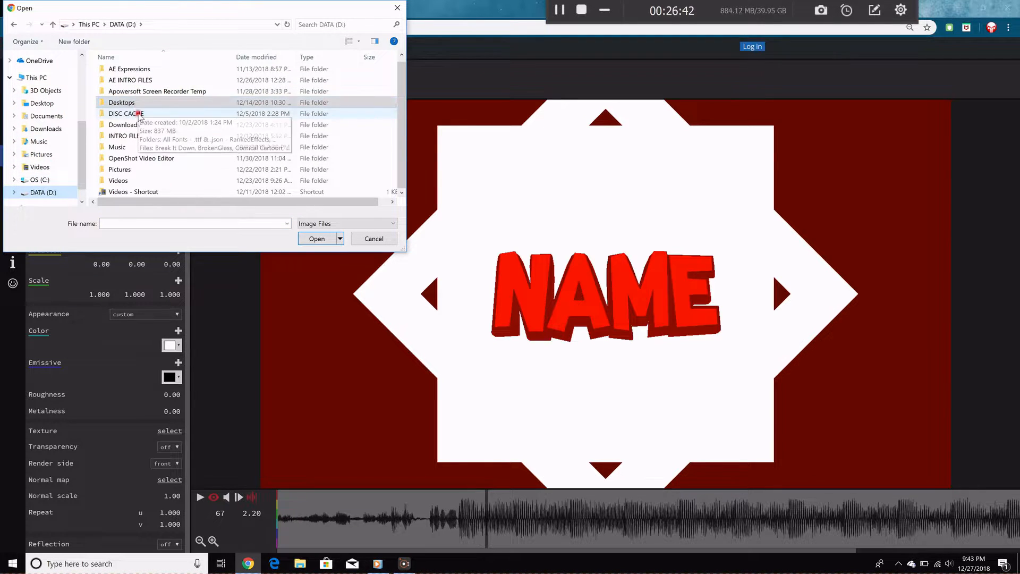
pyautogui.doubleClick(127, 169)
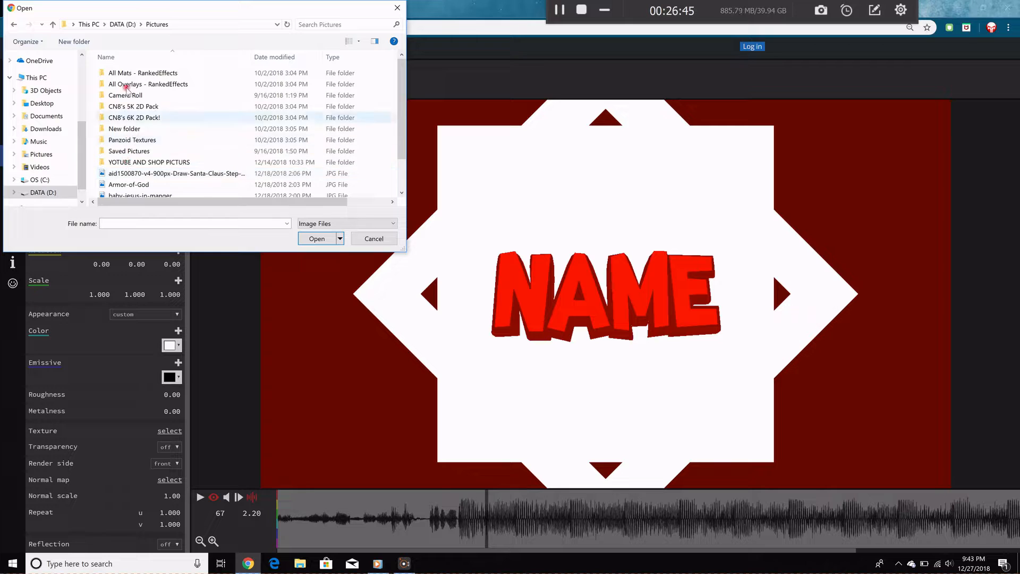
pyautogui.doubleClick(133, 115)
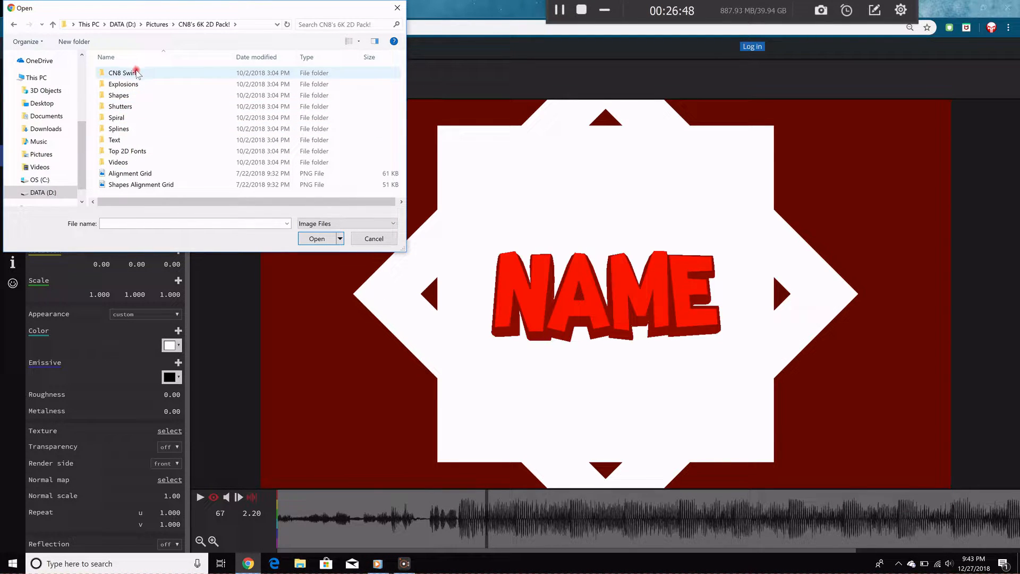
pyautogui.doubleClick(122, 95)
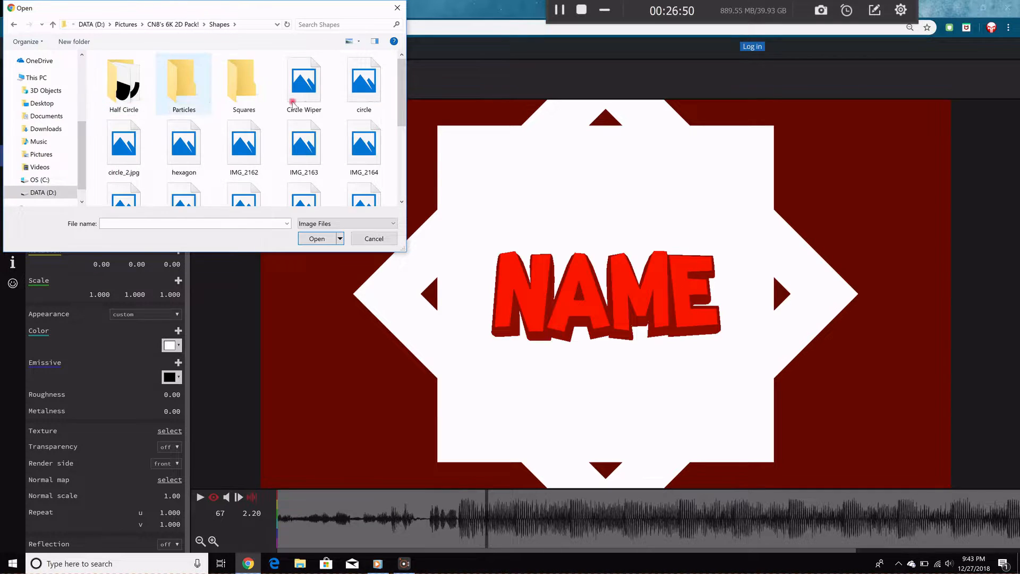
pyautogui.doubleClick(242, 85)
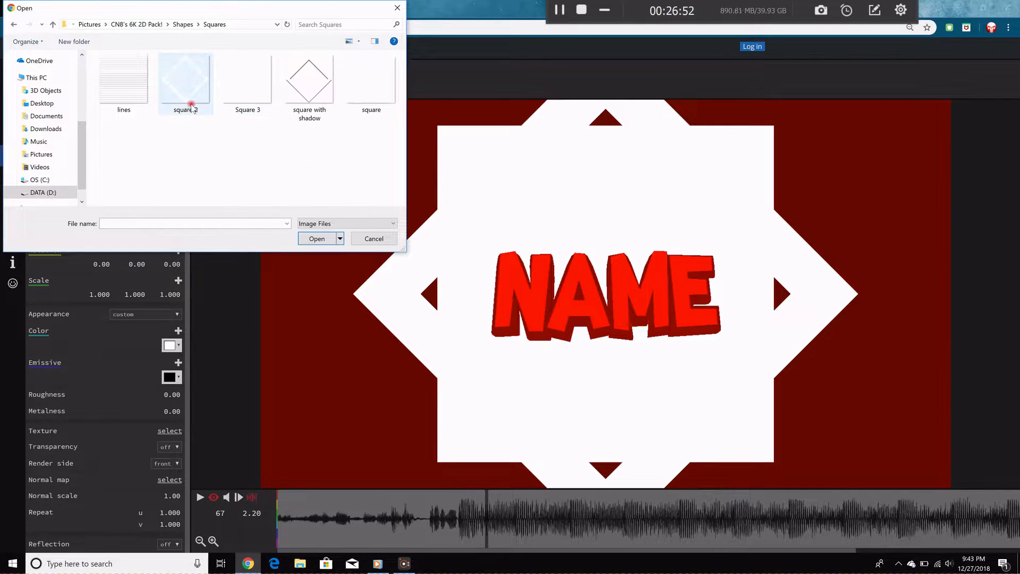
# Load the striped diamond image "square" as the rectangle's texture and turn its transparency on.
pyautogui.click(372, 80)
pyautogui.click(250, 80)
pyautogui.click(186, 80)
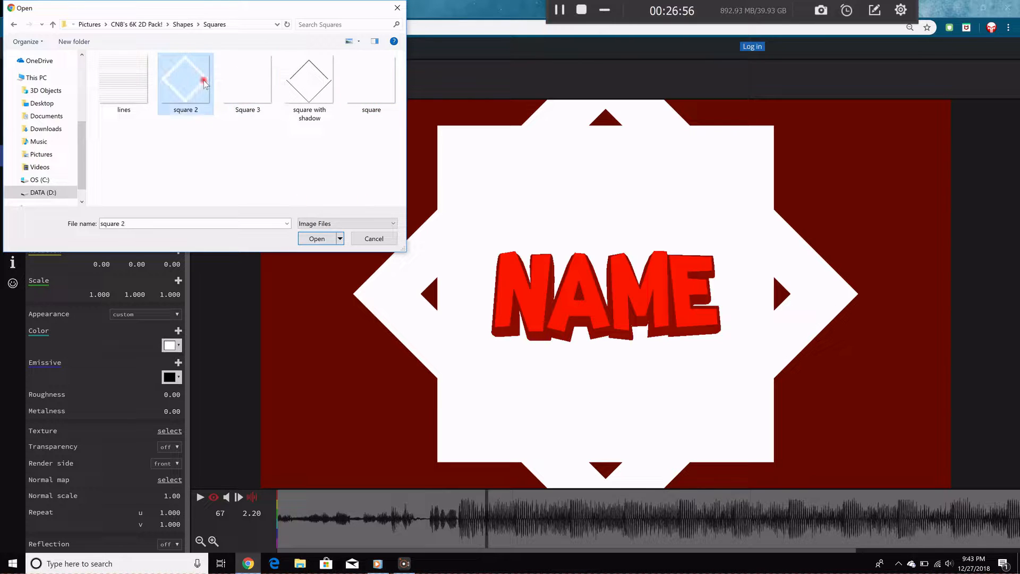
pyautogui.click(266, 80)
pyautogui.click(310, 80)
pyautogui.click(371, 80)
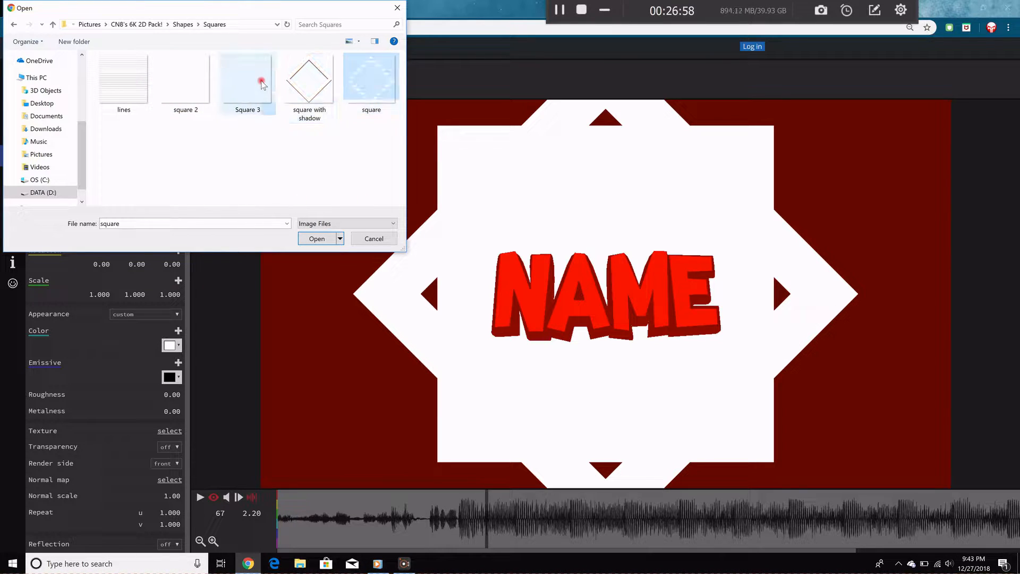
pyautogui.click(314, 238)
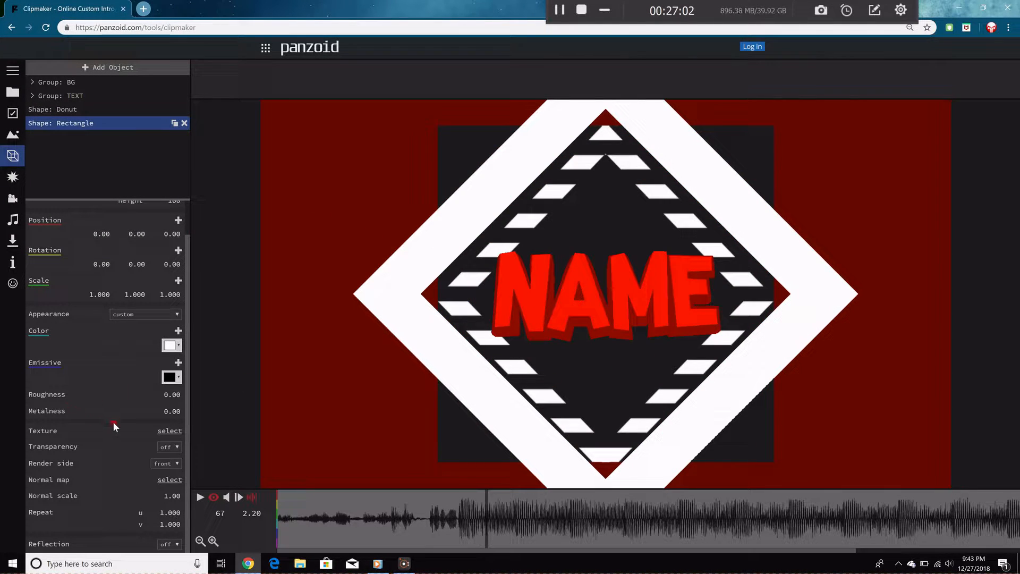
pyautogui.click(168, 463)
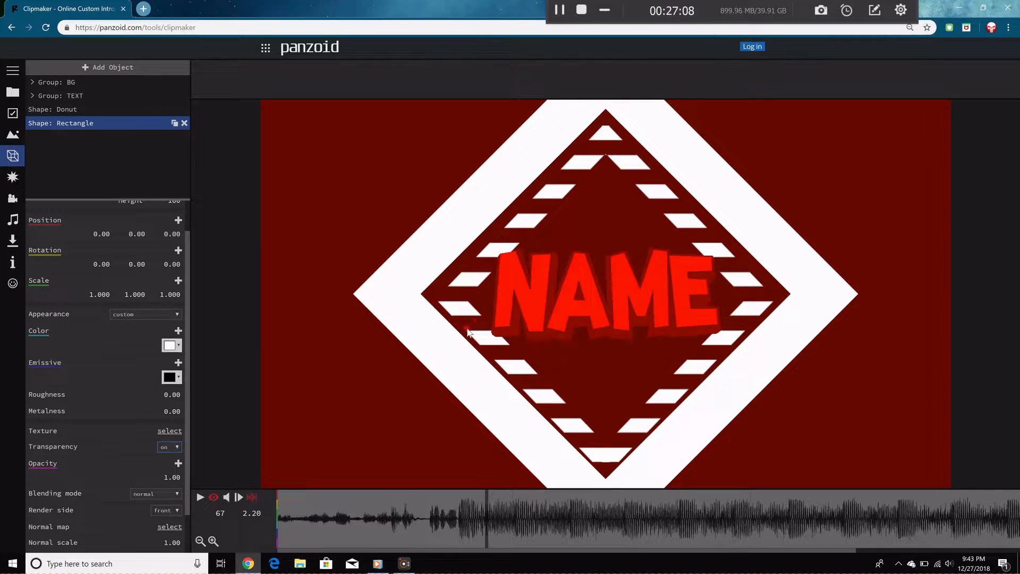
# Set the rectangle's X and Y scale to 2.
pyautogui.click(101, 296)
pyautogui.write('2')
pyautogui.press('Return')
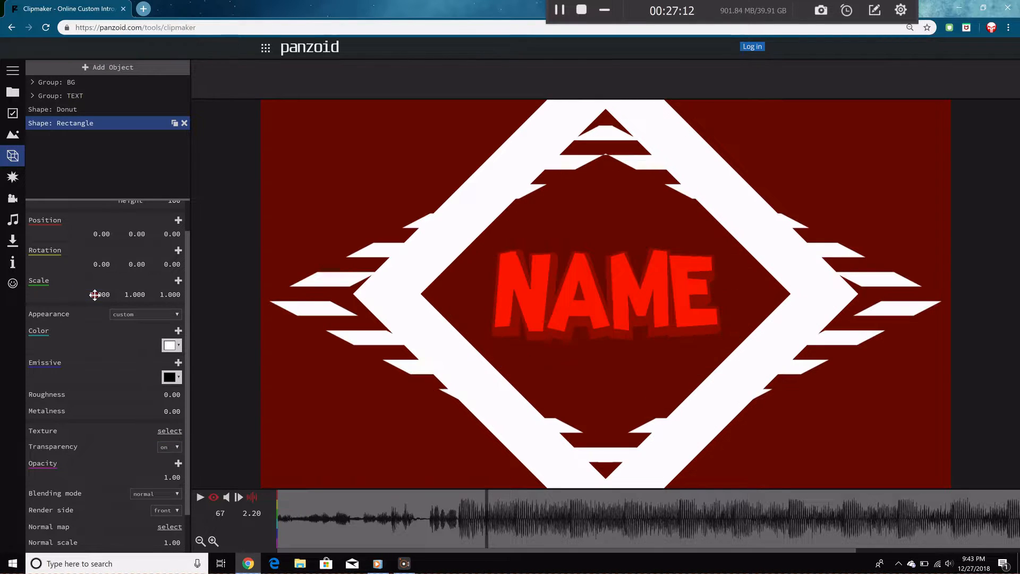
pyautogui.click(132, 291)
pyautogui.write('0')
pyautogui.press('Return')
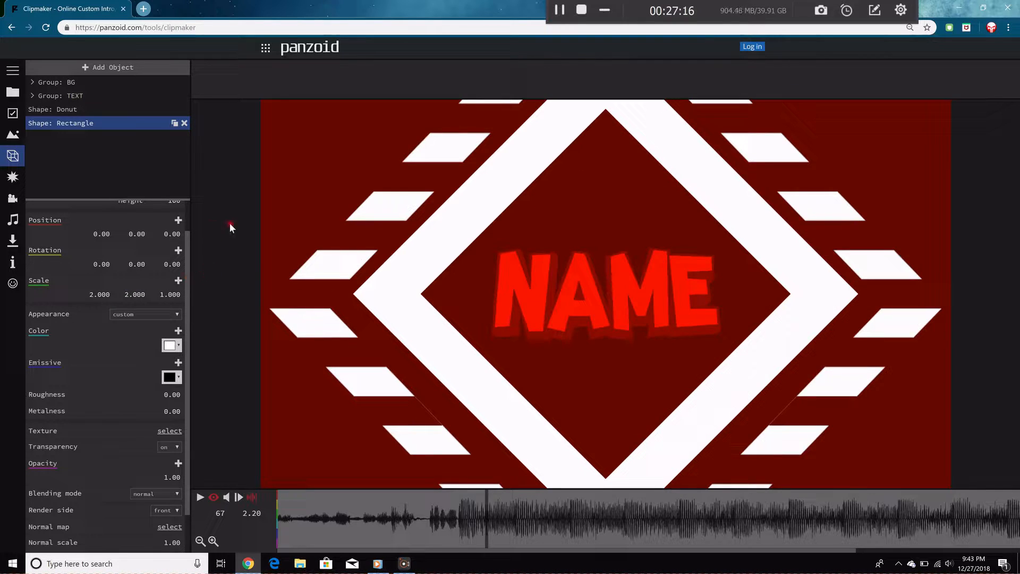
# Set the rectangle's X and Y scale back to 1.
pyautogui.scroll(1, 171, 240)
pyautogui.click(170, 227)
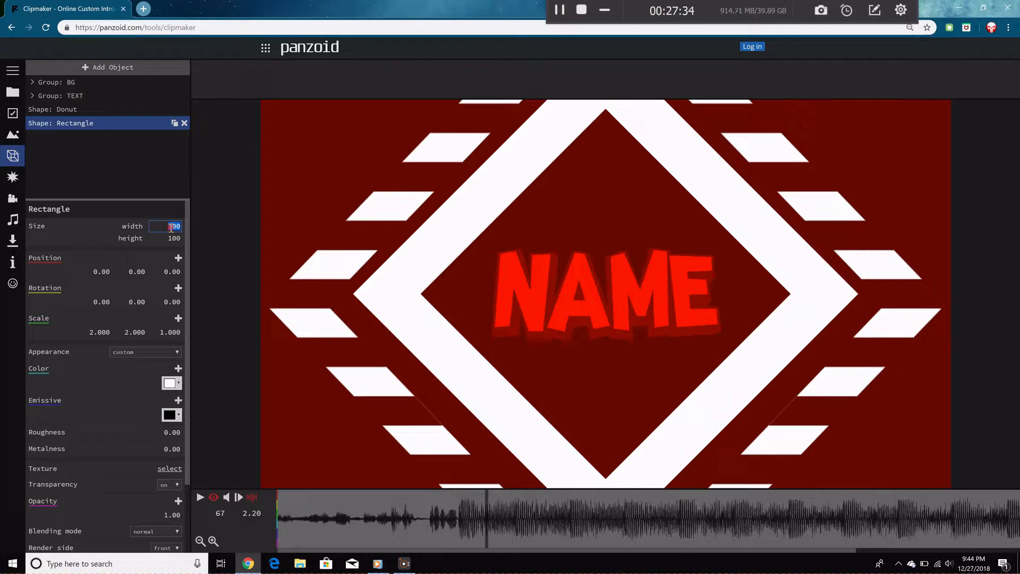
pyautogui.click(100, 335)
pyautogui.write('1')
pyautogui.press('Return')
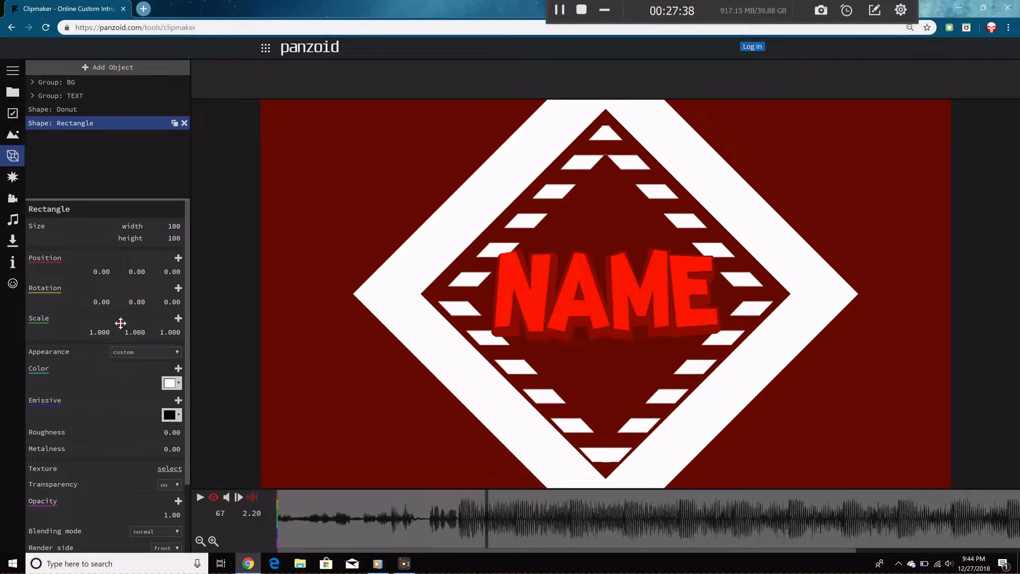
# Enlarge the rectangle to a width of 152 and a height of 134.
pyautogui.moveTo(171, 222); pyautogui.dragTo(433, 221)
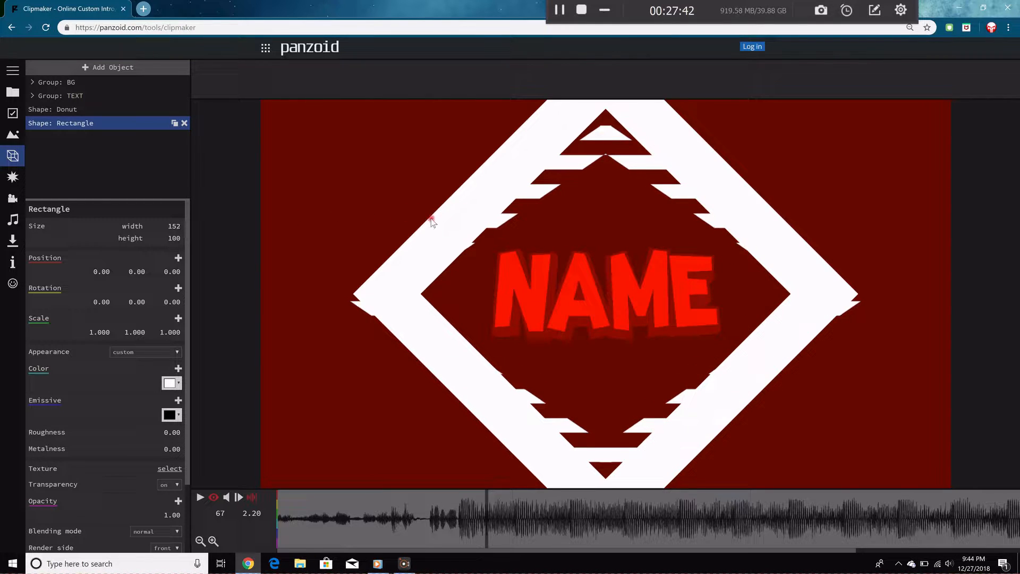
pyautogui.moveTo(174, 238); pyautogui.dragTo(363, 217)
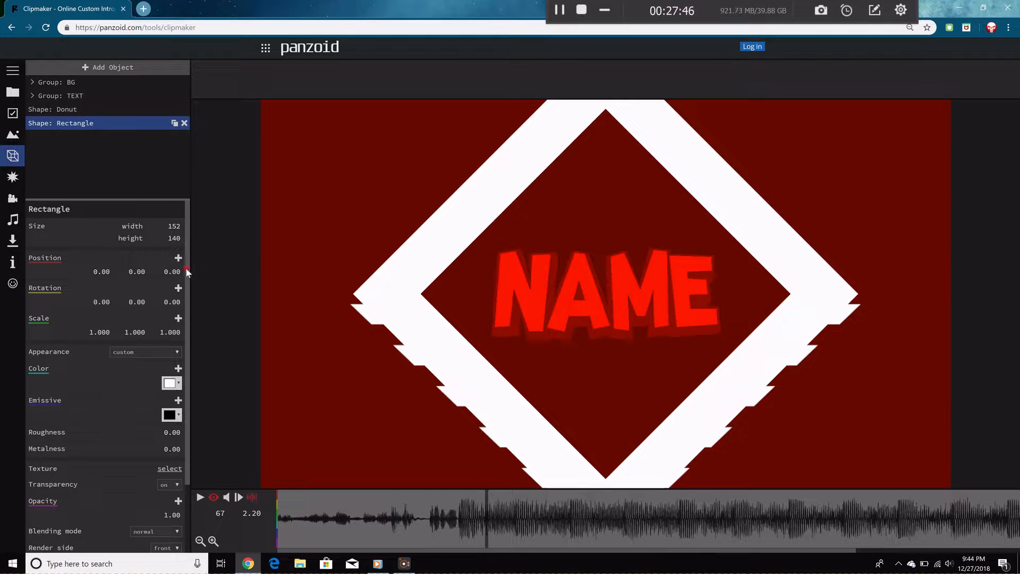
pyautogui.moveTo(170, 240); pyautogui.dragTo(134, 239)
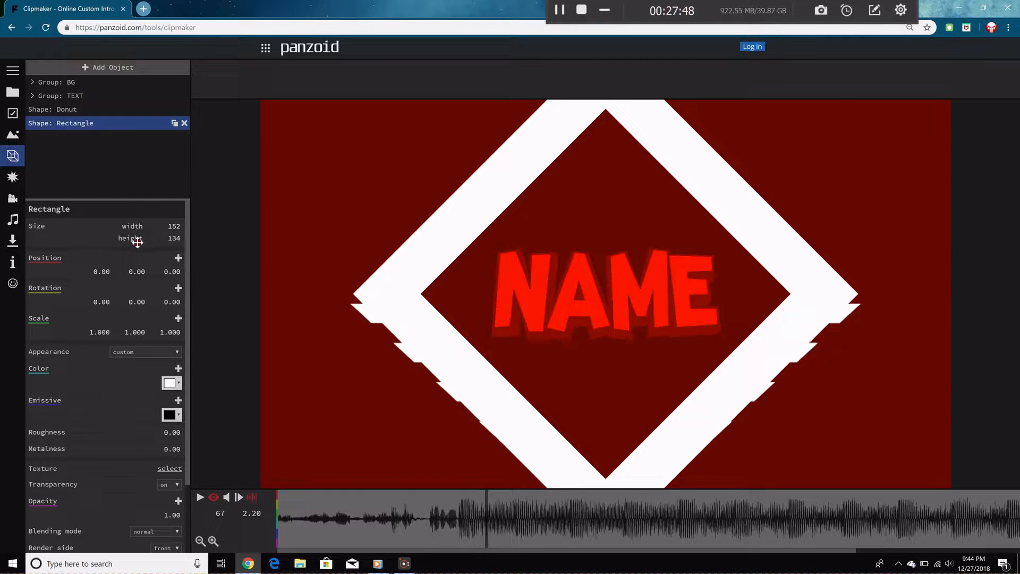
# Reduce the rectangle's width to 141 in the free camera view so its stripes line up with the donut, and return to the scene camera.
pyautogui.click(213, 501)
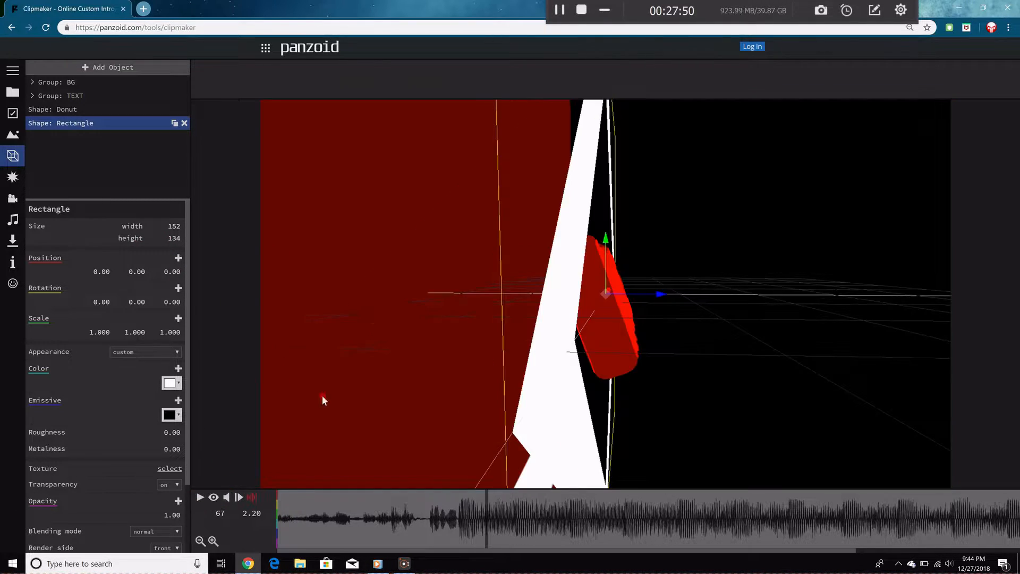
pyautogui.scroll(-5, 465, 305)
pyautogui.moveTo(509, 303); pyautogui.dragTo(409, 303)
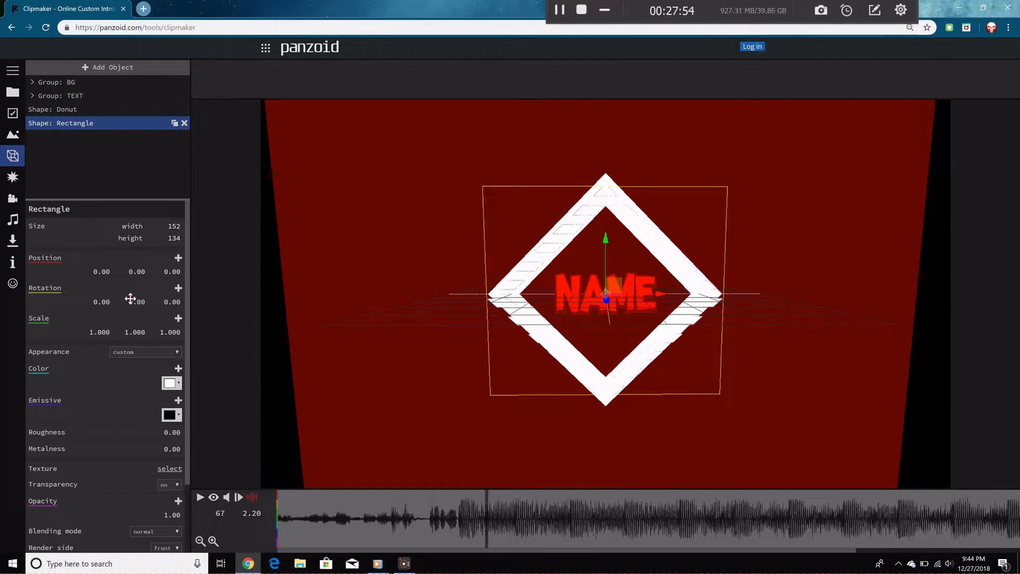
pyautogui.moveTo(181, 227); pyautogui.dragTo(122, 229)
pyautogui.moveTo(462, 352)
pyautogui.mouseDown()
pyautogui.moveTo(459, 343)
pyautogui.moveTo(459, 358)
pyautogui.mouseUp()
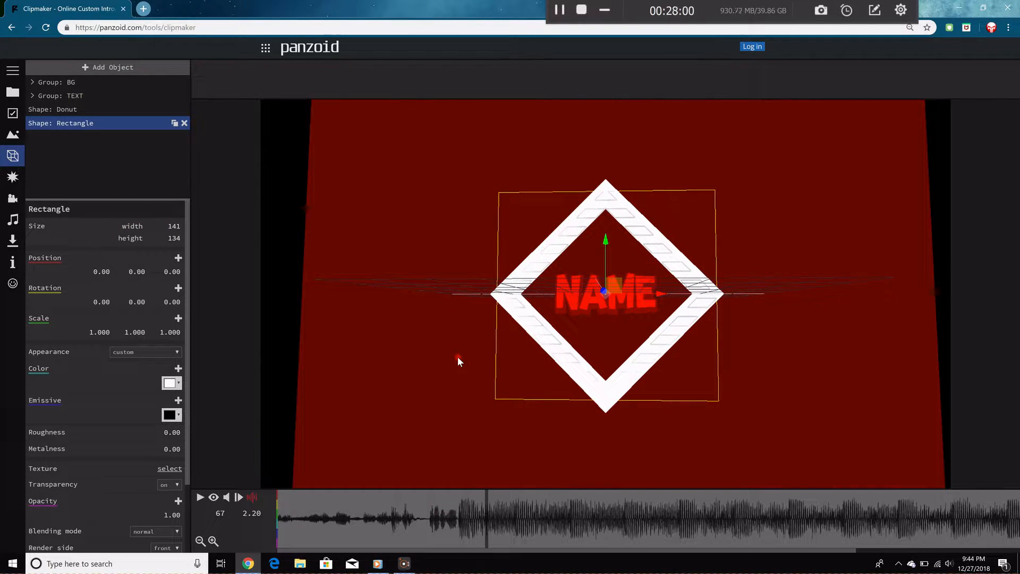
pyautogui.click(214, 497)
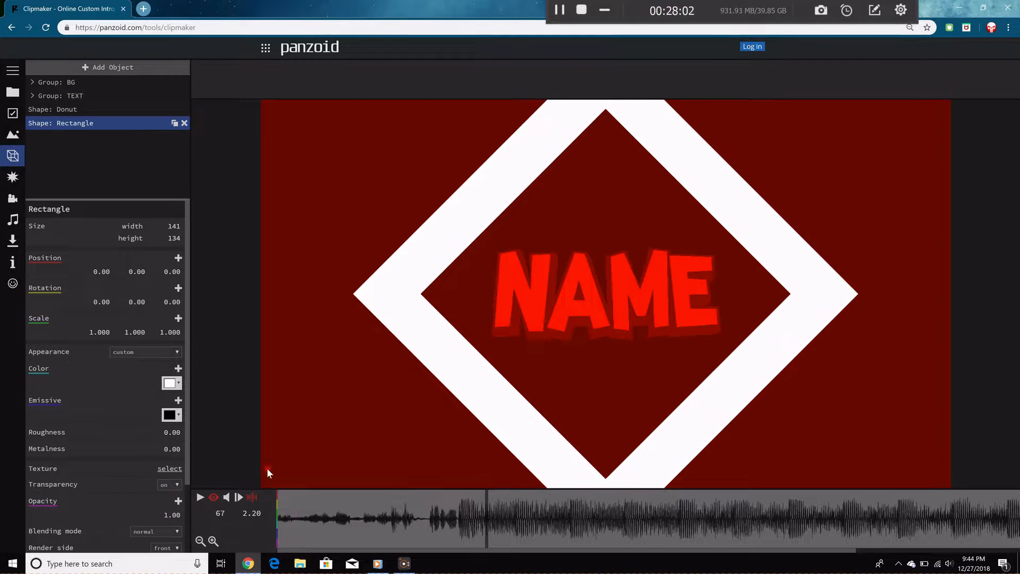
# At 1.93 s on the timeline, set the rectangle's scale to 0.001 on all three axes, matching the donut.
pyautogui.moveTo(494, 525); pyautogui.dragTo(461, 511)
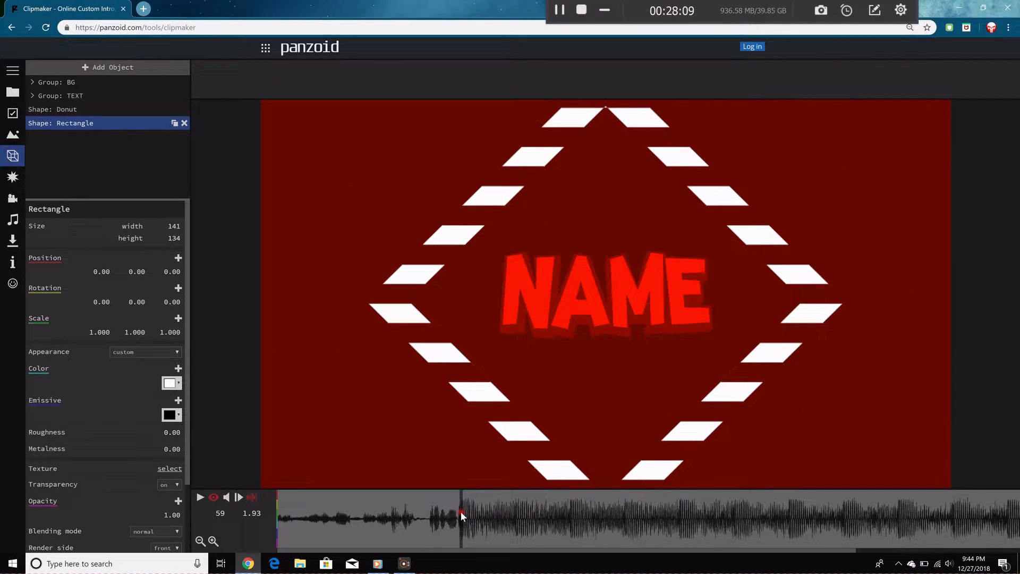
pyautogui.click(89, 111)
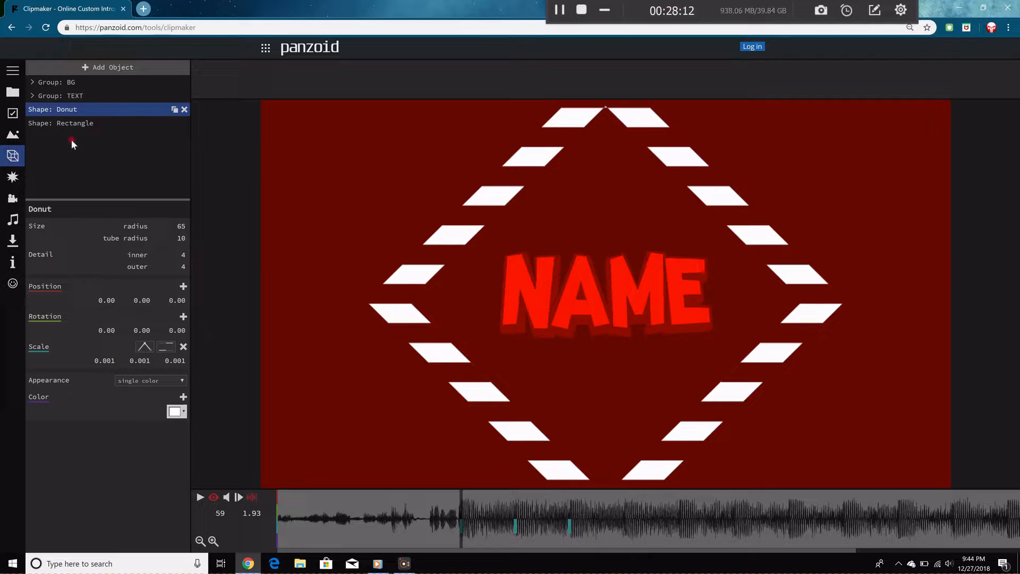
pyautogui.click(74, 126)
pyautogui.click(104, 329)
pyautogui.write('000')
pyautogui.press('Tab')
pyautogui.write('0')
pyautogui.press('Tab')
pyautogui.write('0')
pyautogui.press('Return')
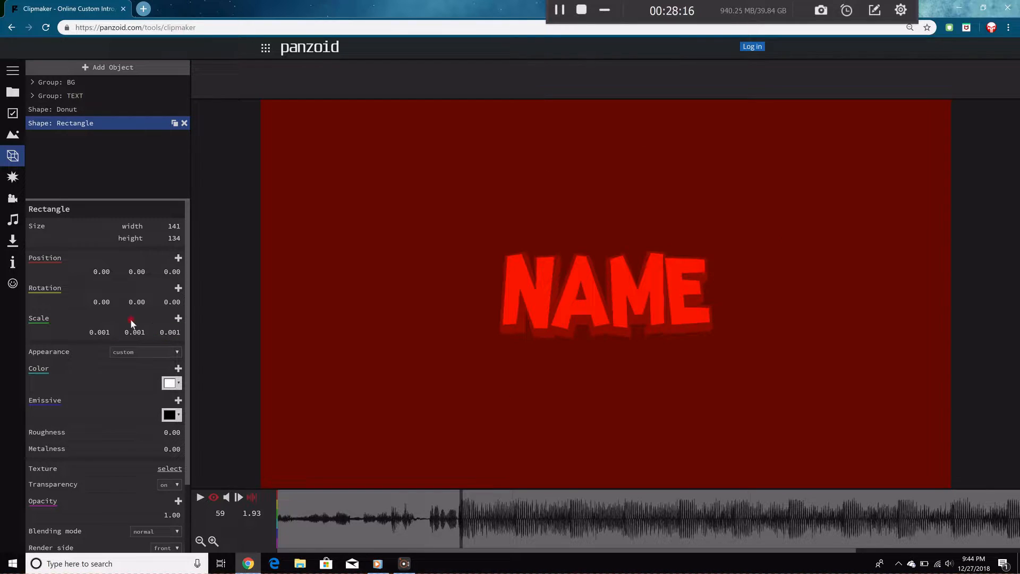
pyautogui.scroll(-2, 171, 424)
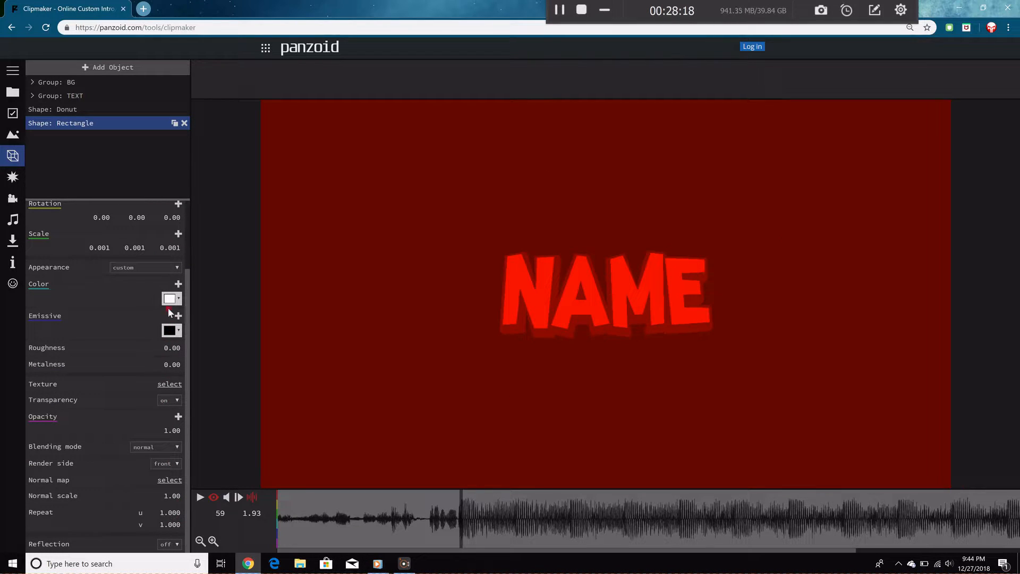
# Color the rectangle bright red and add a scale keyframe for it at 1.93 s.
pyautogui.click(170, 298)
pyautogui.moveTo(300, 314); pyautogui.dragTo(322, 324)
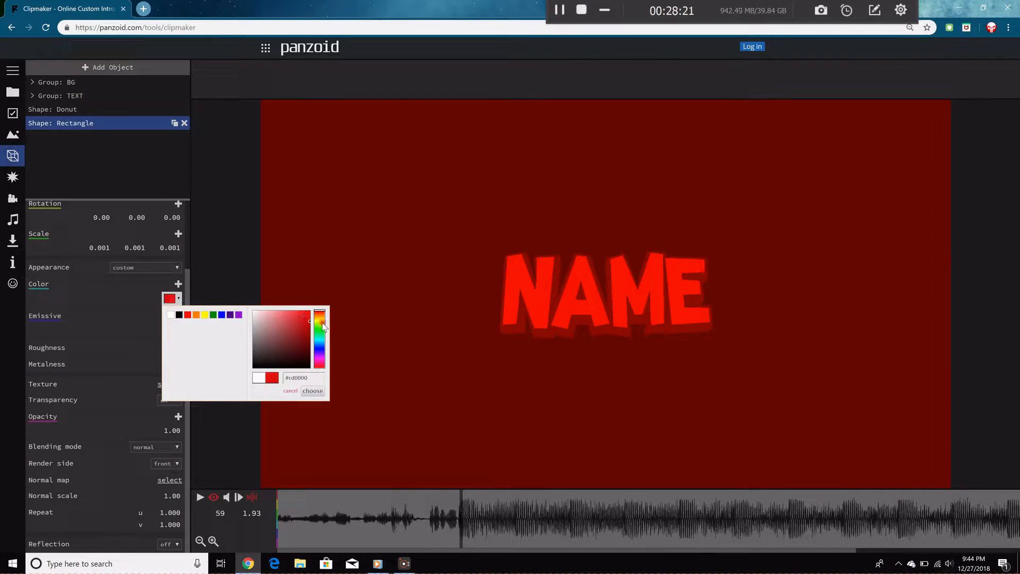
pyautogui.click(312, 390)
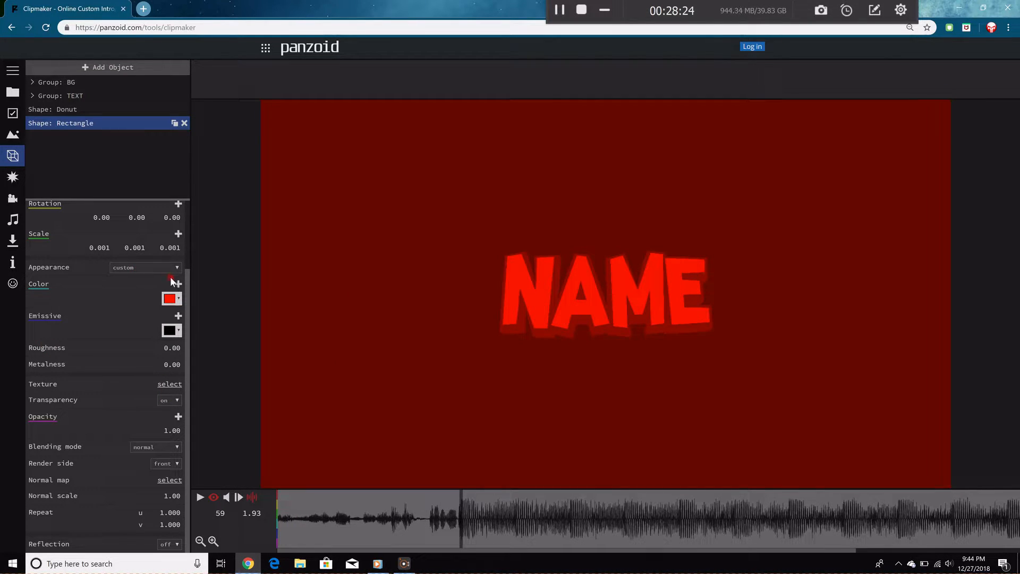
pyautogui.scroll(3, 170, 276)
pyautogui.click(179, 319)
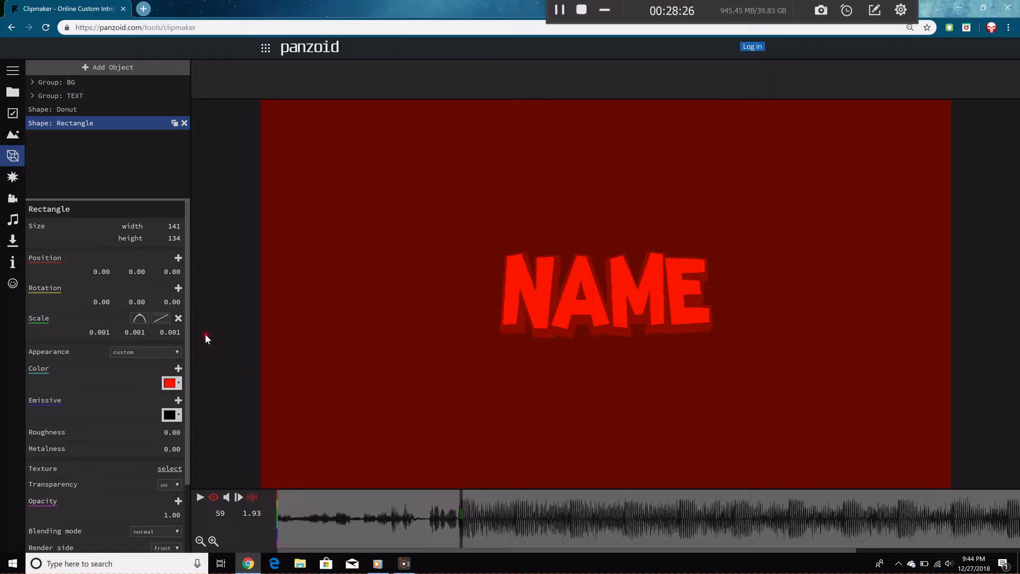
# Add a scale keyframe for the rectangle at 2.50 s with X and Y scale set to 1.
pyautogui.moveTo(458, 499); pyautogui.dragTo(514, 496)
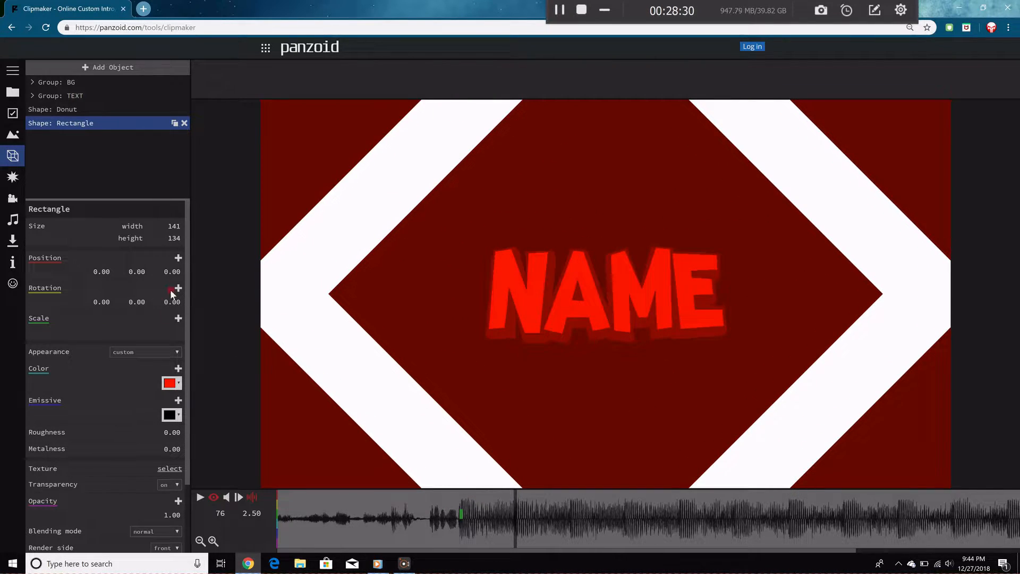
pyautogui.click(179, 319)
pyautogui.click(99, 328)
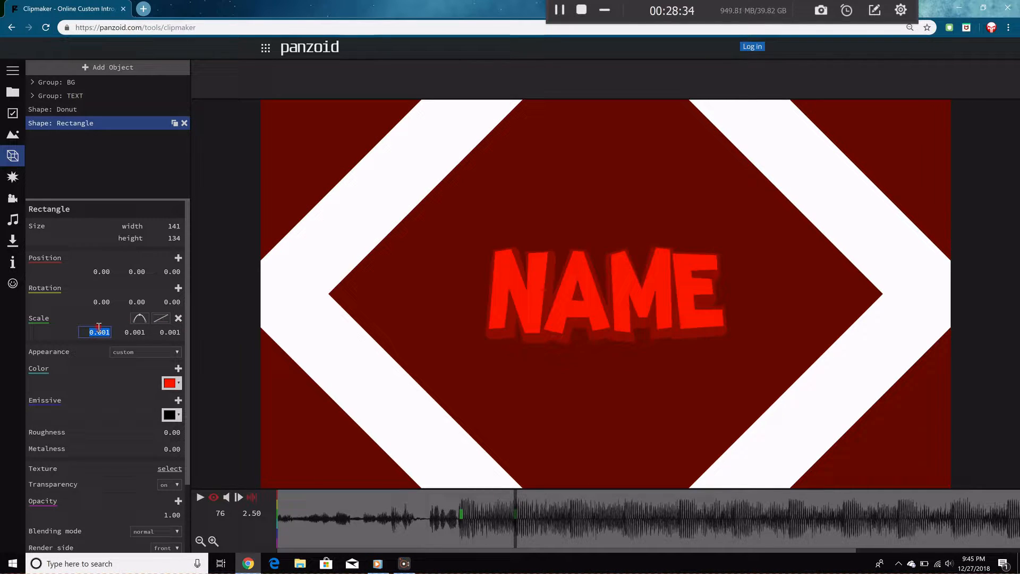
pyautogui.write('1')
pyautogui.click(124, 332)
pyautogui.write('1')
pyautogui.press('Return')
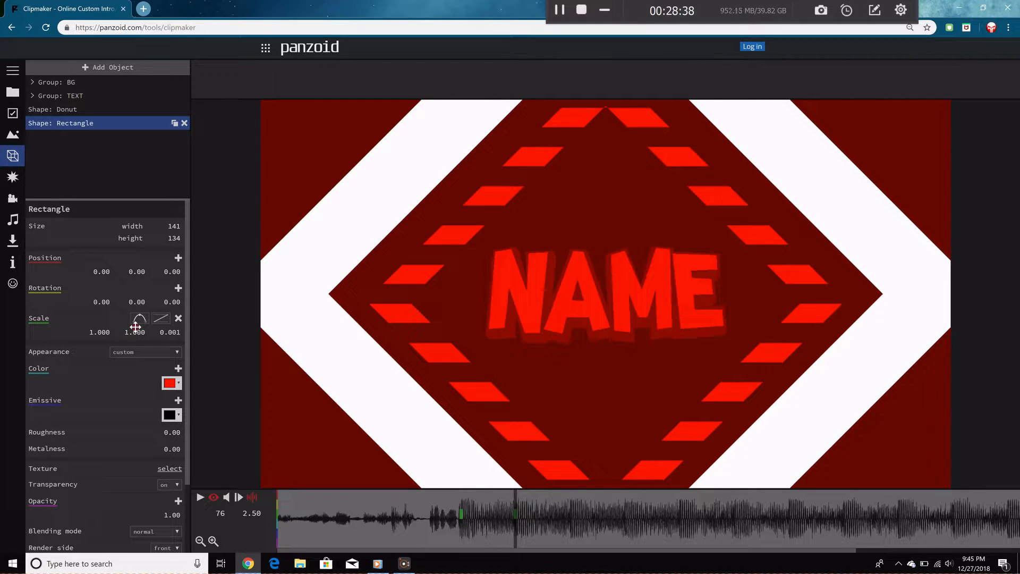
# Set the rectangle's X and Y scale to 0.5 at the 2.50 s keyframe.
pyautogui.click(108, 330)
pyautogui.write('0.5')
pyautogui.press('Return')
pyautogui.click(126, 331)
pyautogui.write('.5')
pyautogui.press('Return')
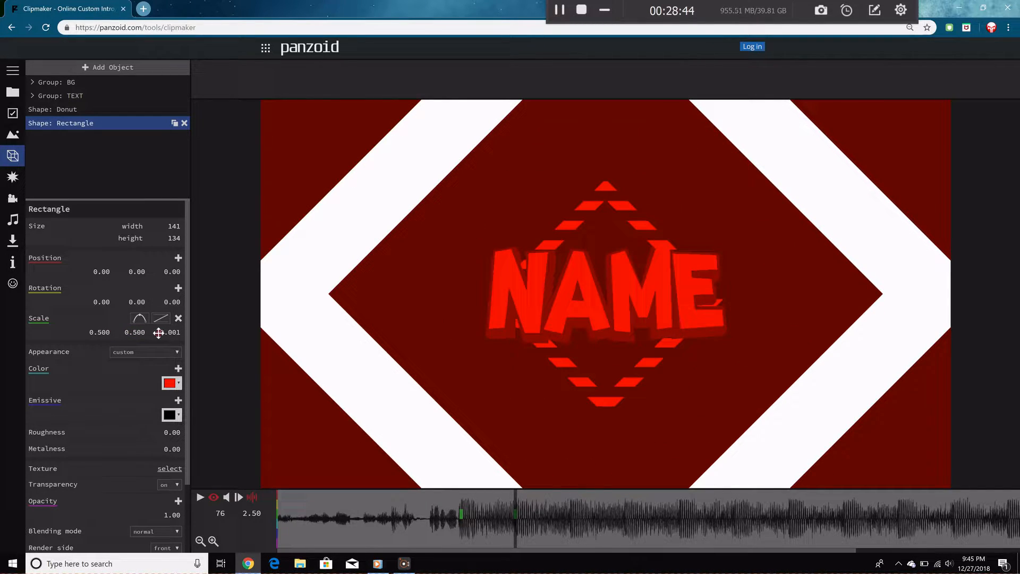
# Try larger X and Y scales for the rectangle at 2.50 s, ending with 0.7 on both axes.
pyautogui.click(103, 332)
pyautogui.write('1')
pyautogui.press('Return')
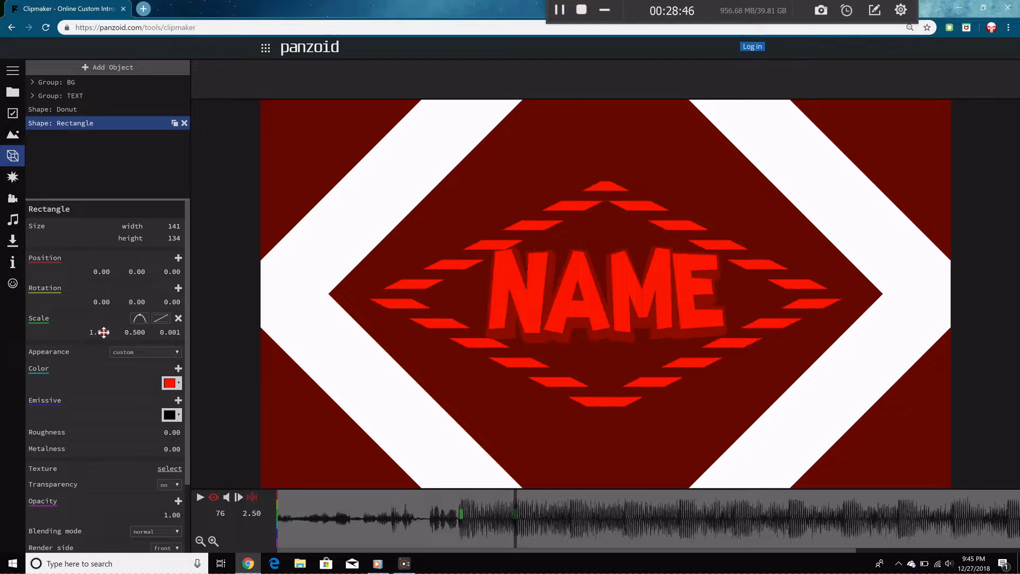
pyautogui.click(130, 332)
pyautogui.write('.7')
pyautogui.press('Return')
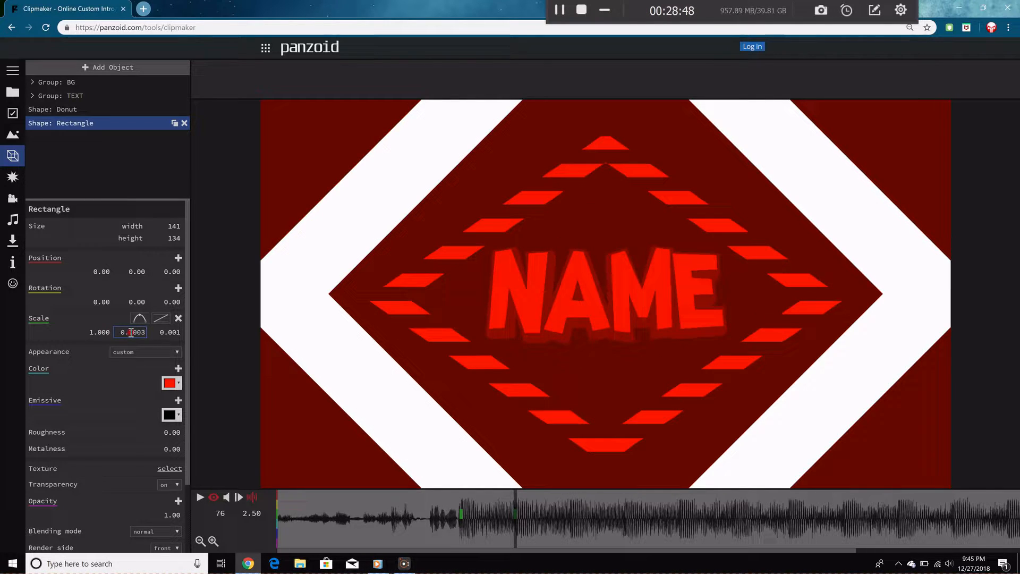
pyautogui.click(104, 332)
pyautogui.write('.8')
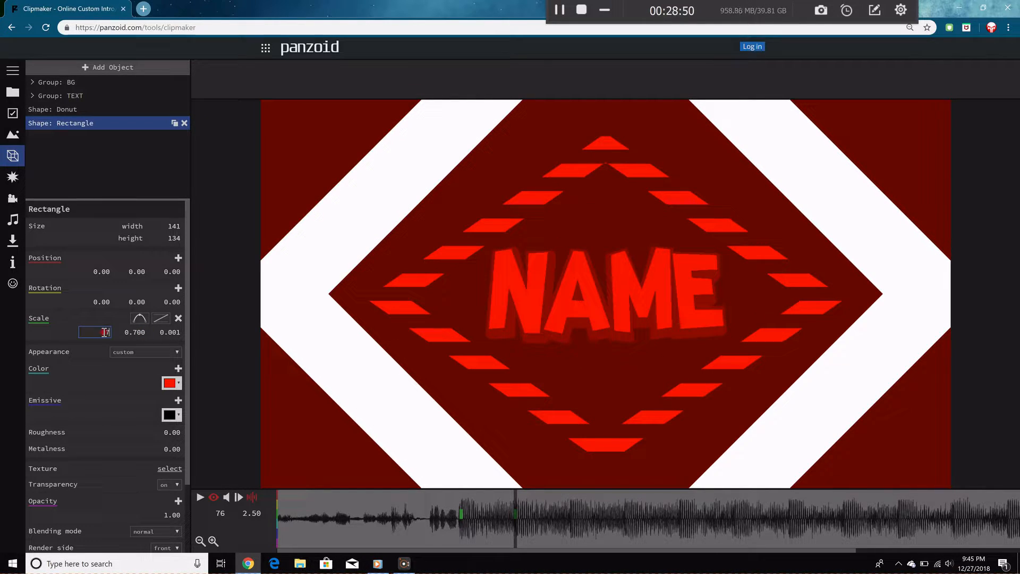
pyautogui.press('Return')
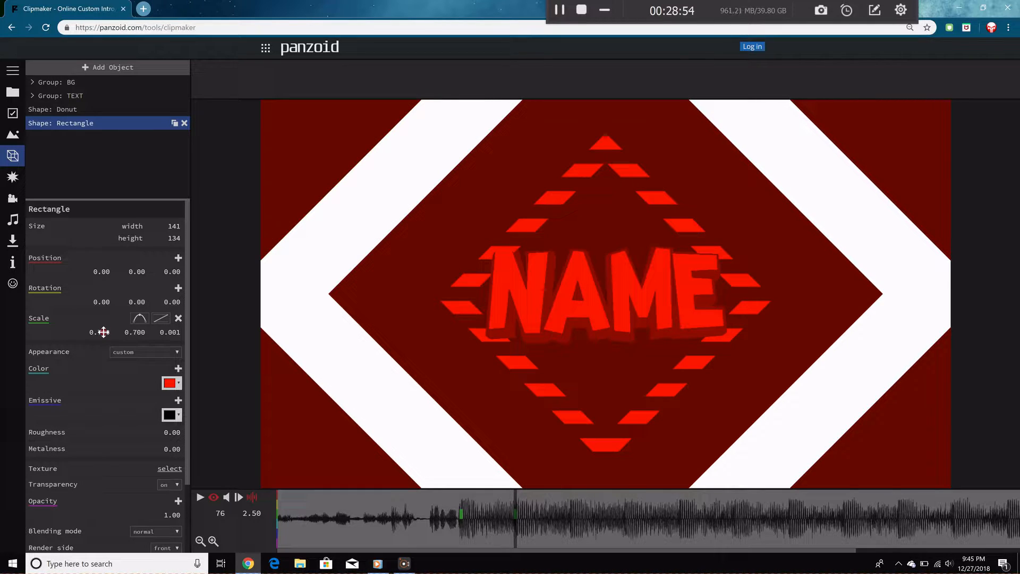
# Move the donut back to a Z position of -3, keeping the playhead at 2.50 s.
pyautogui.click(105, 109)
pyautogui.click(181, 301)
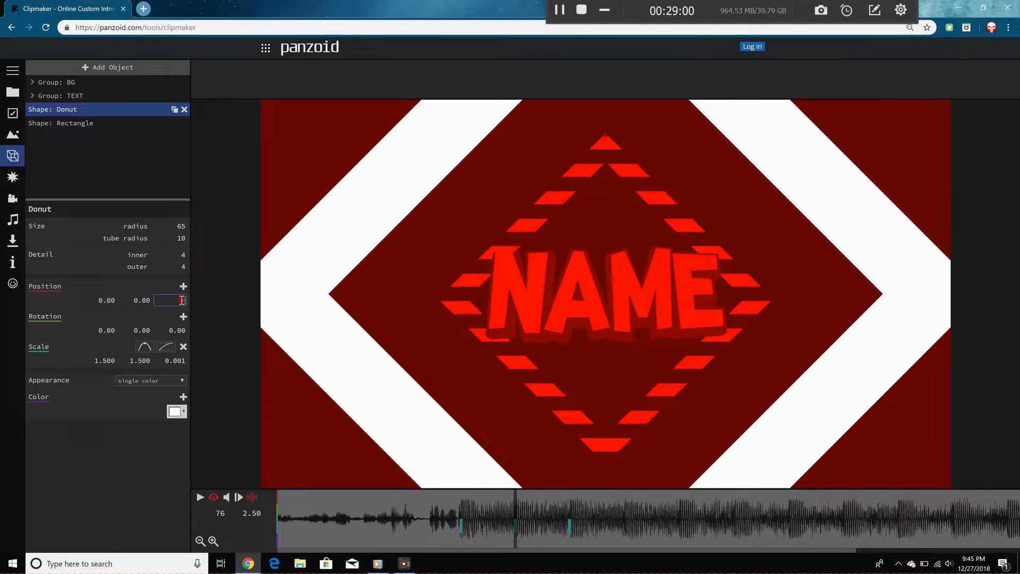
pyautogui.write('-3')
pyautogui.press('Return')
pyautogui.moveTo(517, 493)
pyautogui.mouseDown()
pyautogui.moveTo(467, 497)
pyautogui.moveTo(827, 484)
pyautogui.moveTo(522, 479)
pyautogui.moveTo(467, 492)
pyautogui.moveTo(515, 492)
pyautogui.mouseUp()
# Set the rectangle's Z position to -2 and return the playhead to 2.50 s.
pyautogui.click(97, 125)
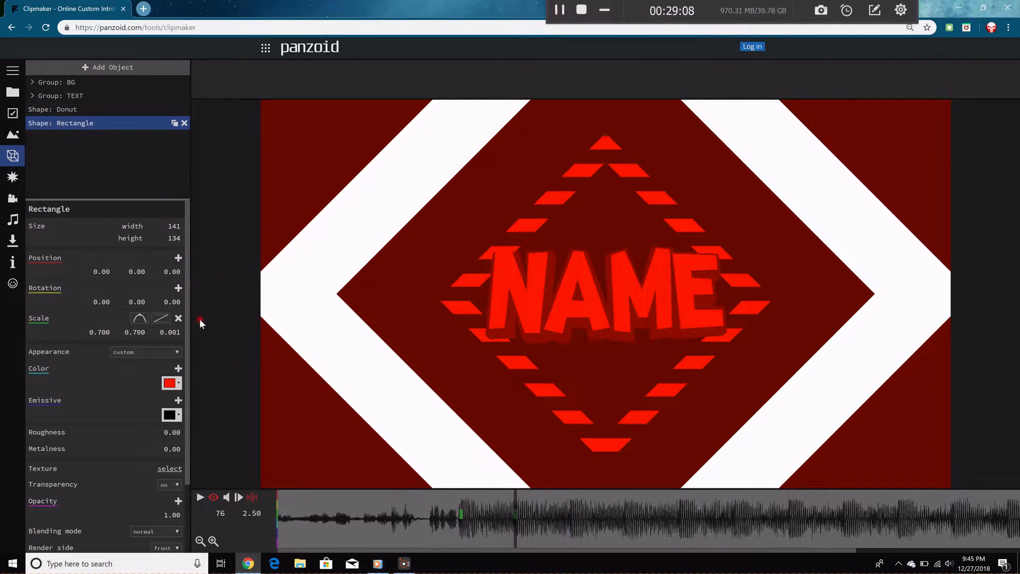
pyautogui.click(168, 272)
pyautogui.moveTo(506, 503)
pyautogui.mouseDown()
pyautogui.moveTo(473, 504)
pyautogui.moveTo(547, 495)
pyautogui.moveTo(505, 492)
pyautogui.moveTo(515, 490)
pyautogui.mouseUp()
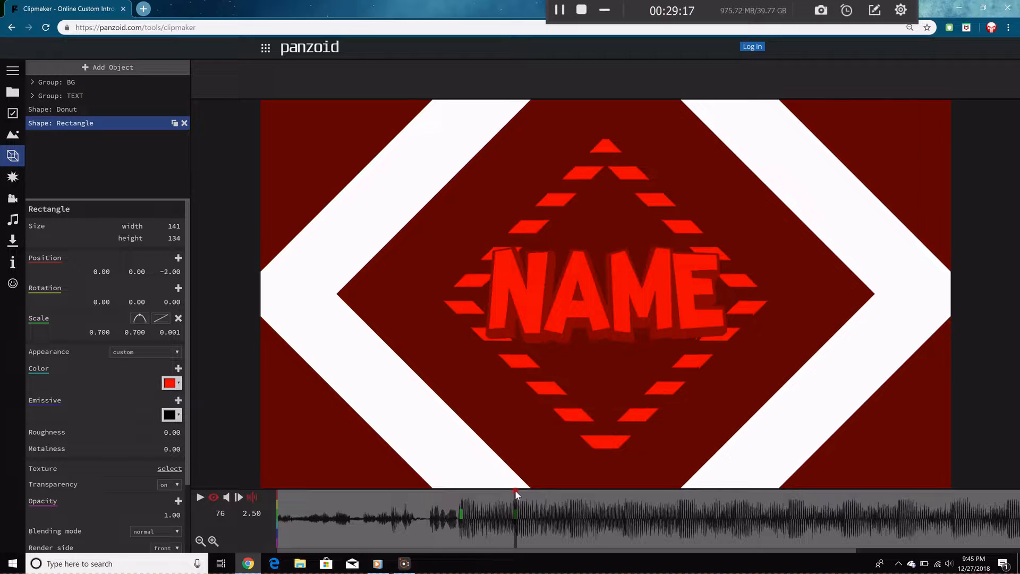
# Set the rectangle's X and Y scale to 0.8 at the 2.50 s keyframe.
pyautogui.click(92, 332)
pyautogui.write('.8')
pyautogui.press('Return')
pyautogui.click(119, 332)
pyautogui.write('.8')
pyautogui.press('Return')
pyautogui.click(346, 337)
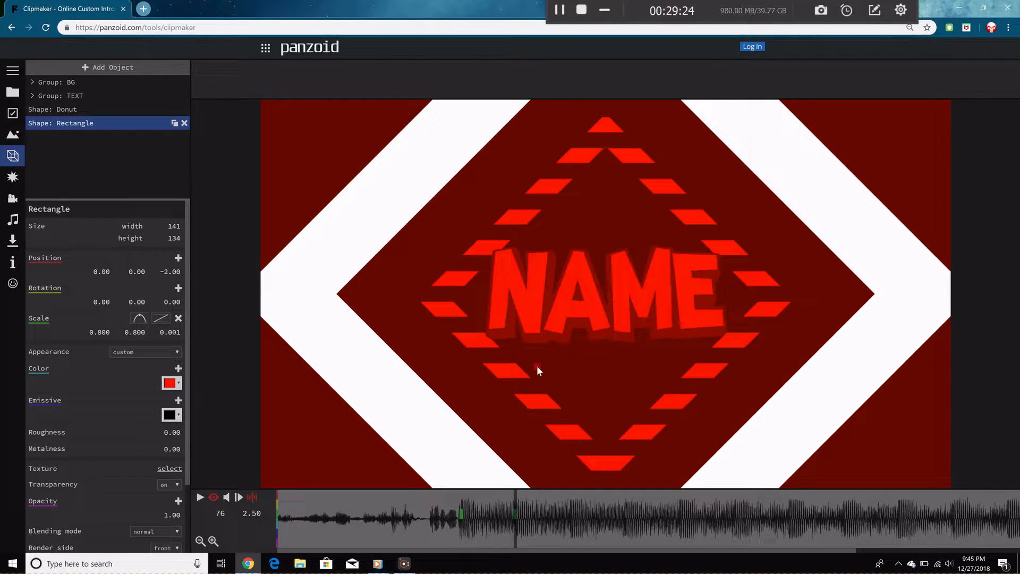
pyautogui.click(473, 464)
# Add a scale keyframe for the rectangle at 3.07 s with X and Y scale set to 2.
pyautogui.moveTo(507, 496); pyautogui.dragTo(570, 494)
pyautogui.click(262, 372)
pyautogui.click(177, 320)
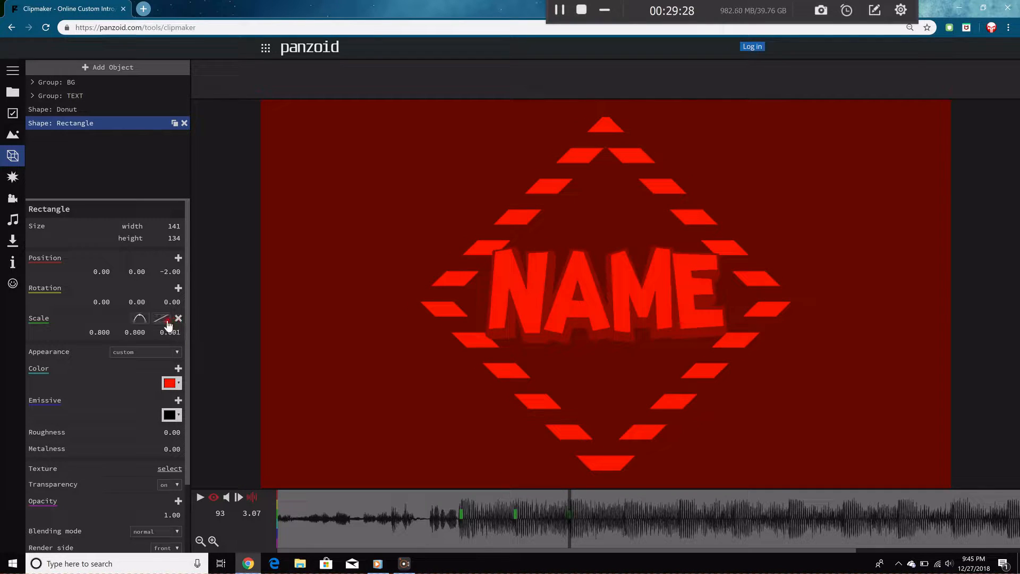
pyautogui.doubleClick(104, 331)
pyautogui.write('2')
pyautogui.doubleClick(134, 332)
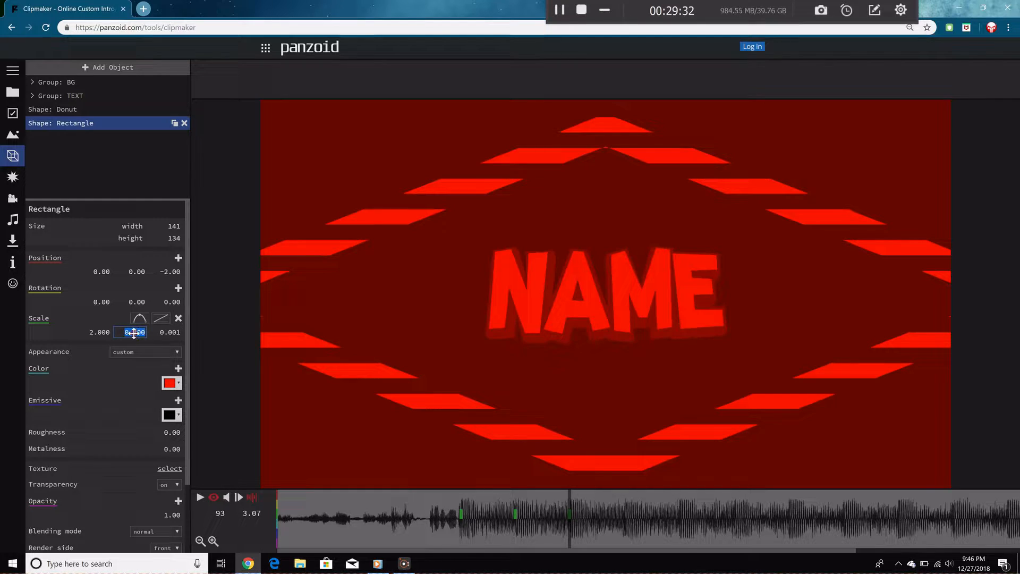
pyautogui.write('5')
pyautogui.press('Return')
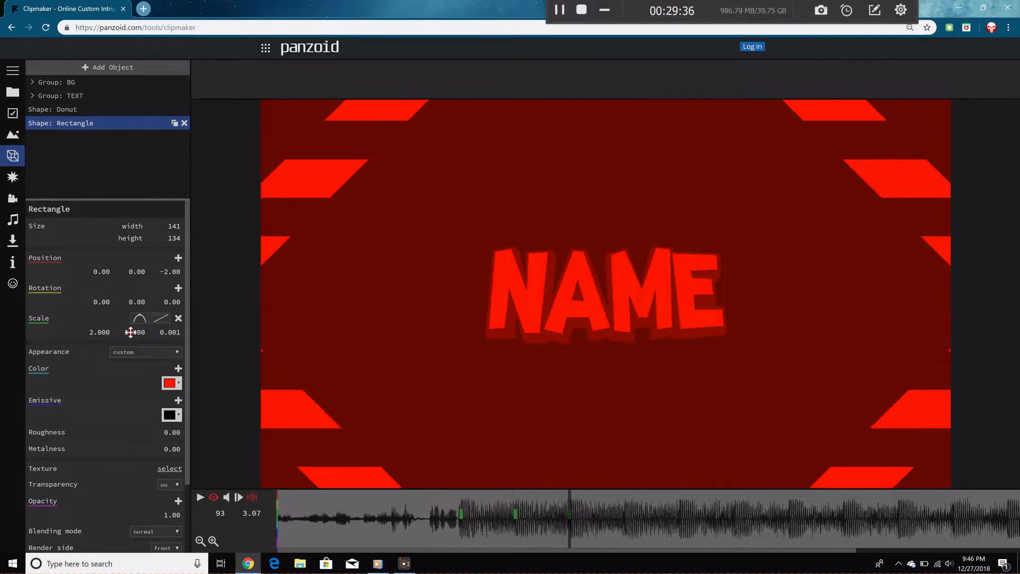
# Set the rectangle's X and Y scale to 2.5 at the 3.07 s keyframe.
pyautogui.click(103, 332)
pyautogui.write('2.5')
pyautogui.press('Tab')
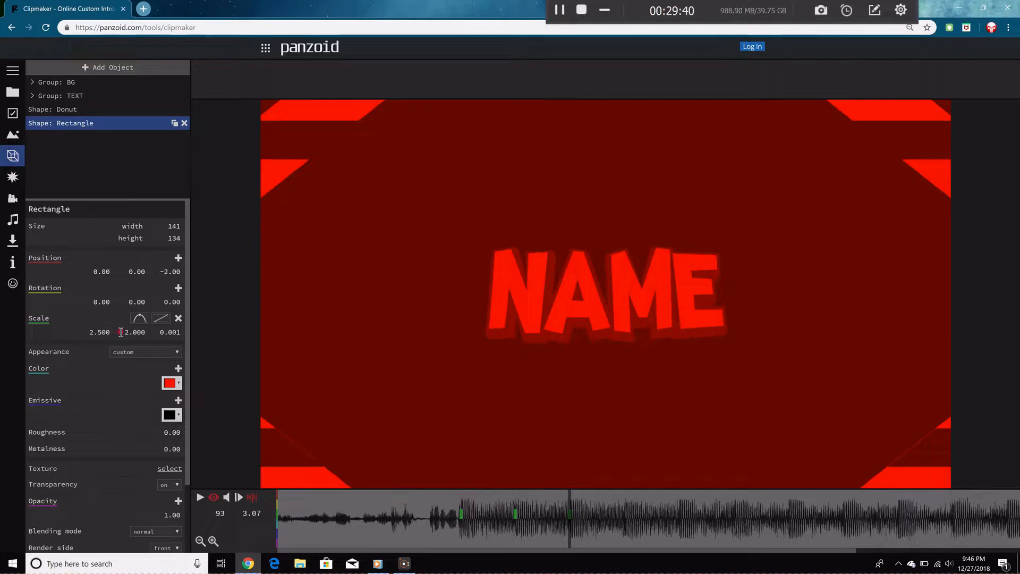
pyautogui.write('2.5')
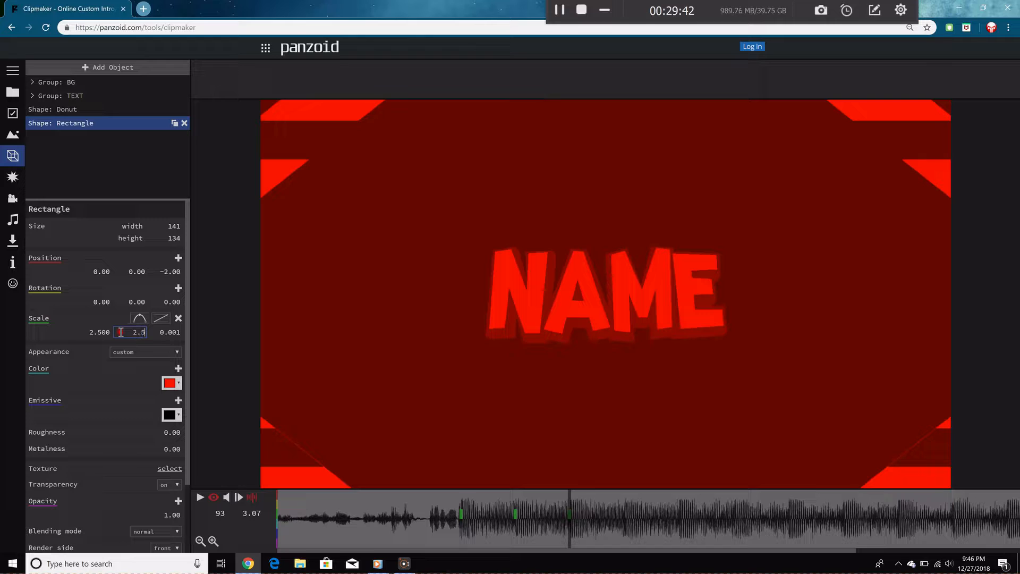
pyautogui.press('Return')
# Set the rectangle's X and Y scale to 3 at 3.07 s so it expands beyond the frame.
pyautogui.click(103, 331)
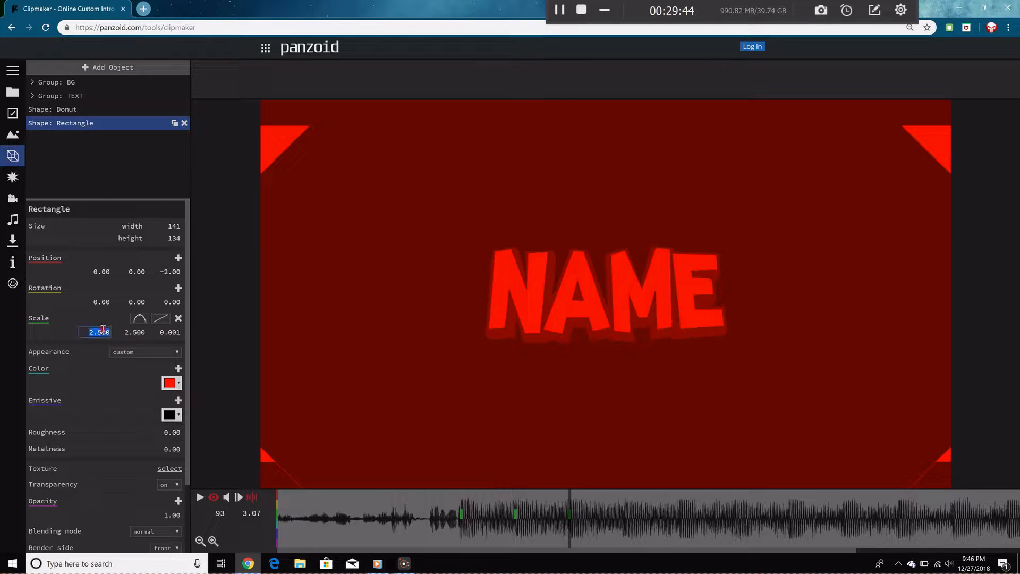
pyautogui.write('3')
pyautogui.press('Return')
pyautogui.click(124, 329)
pyautogui.write('2')
pyautogui.press('Return')
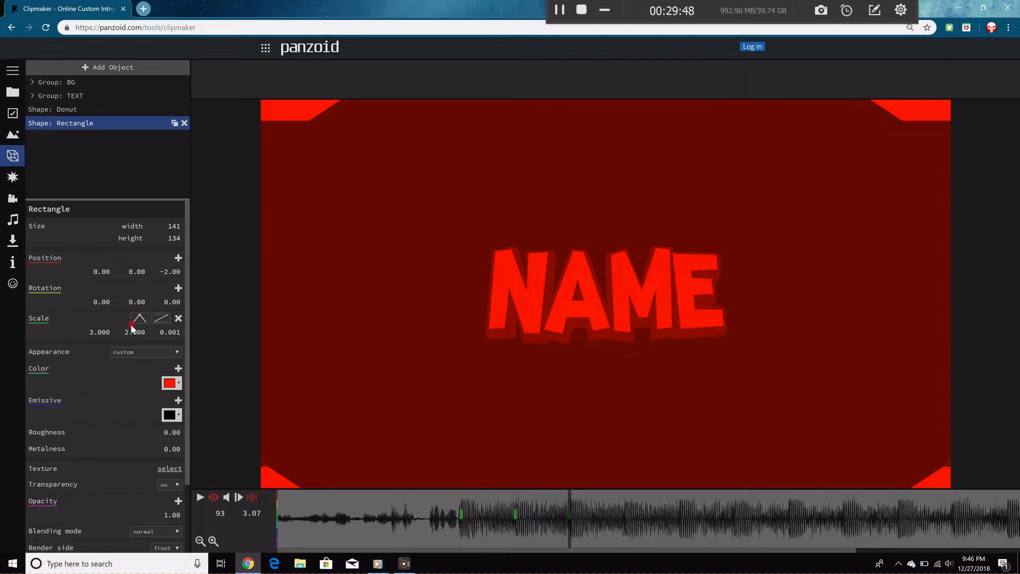
pyautogui.click(130, 329)
pyautogui.write('3')
pyautogui.press('Return')
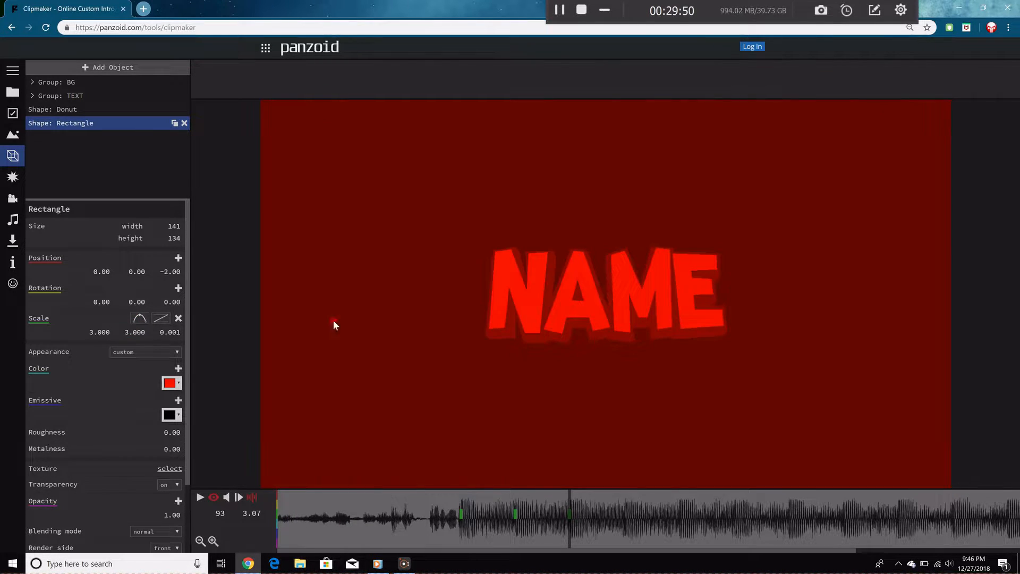
# Apply quadratic out easing to the rectangle's scale keyframes at 2.50 s and 3.07 s.
pyautogui.moveTo(517, 494)
pyautogui.mouseDown()
pyautogui.moveTo(492, 493)
pyautogui.moveTo(539, 490)
pyautogui.moveTo(516, 490)
pyautogui.mouseUp()
pyautogui.click(161, 320)
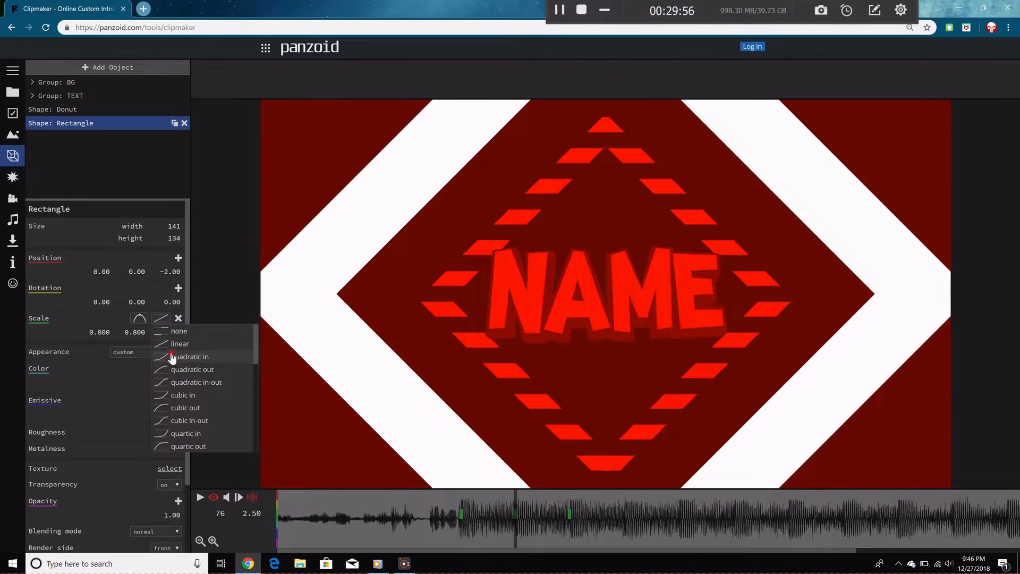
pyautogui.click(198, 369)
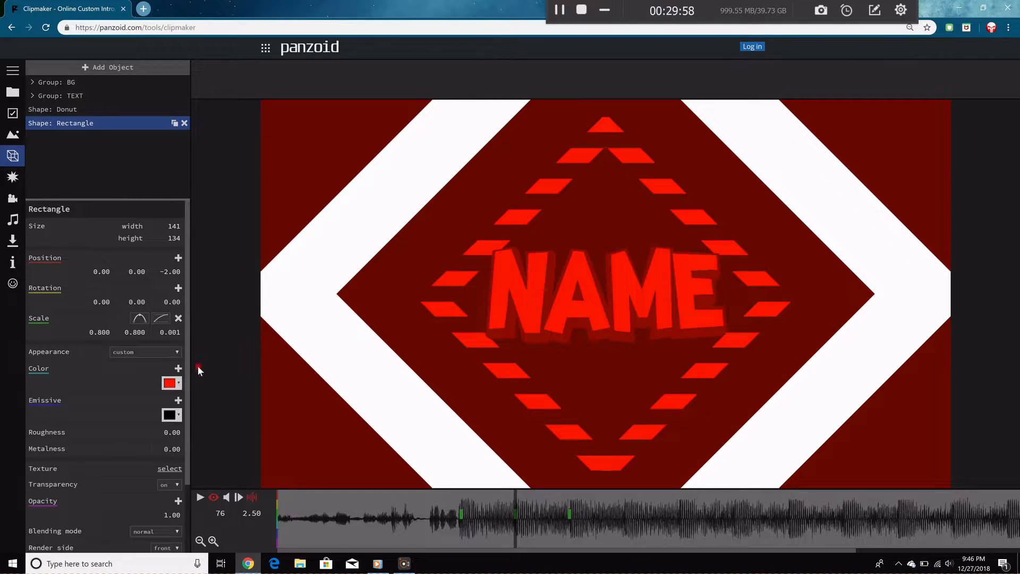
pyautogui.moveTo(543, 499); pyautogui.dragTo(569, 493)
pyautogui.click(158, 320)
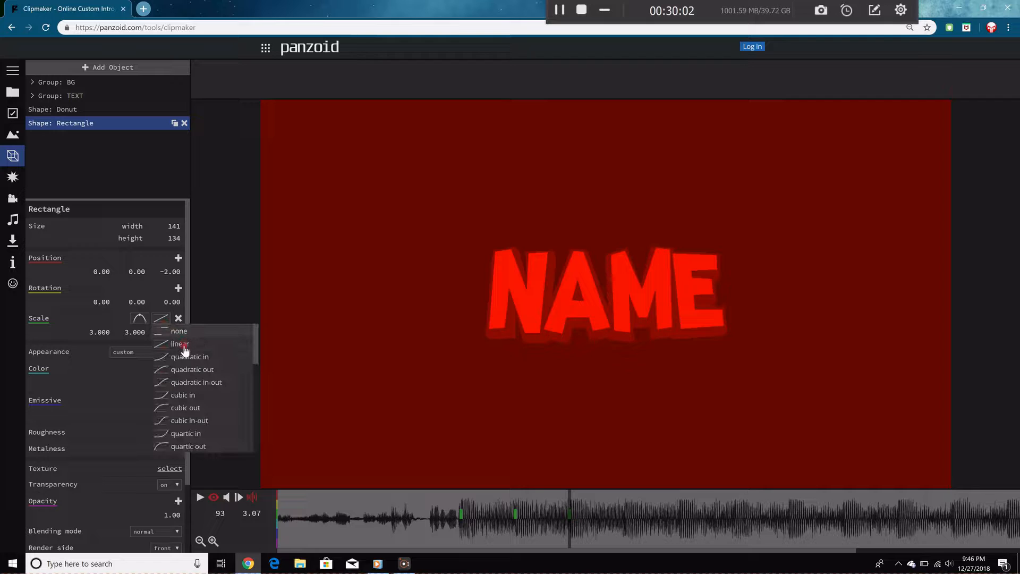
pyautogui.click(196, 370)
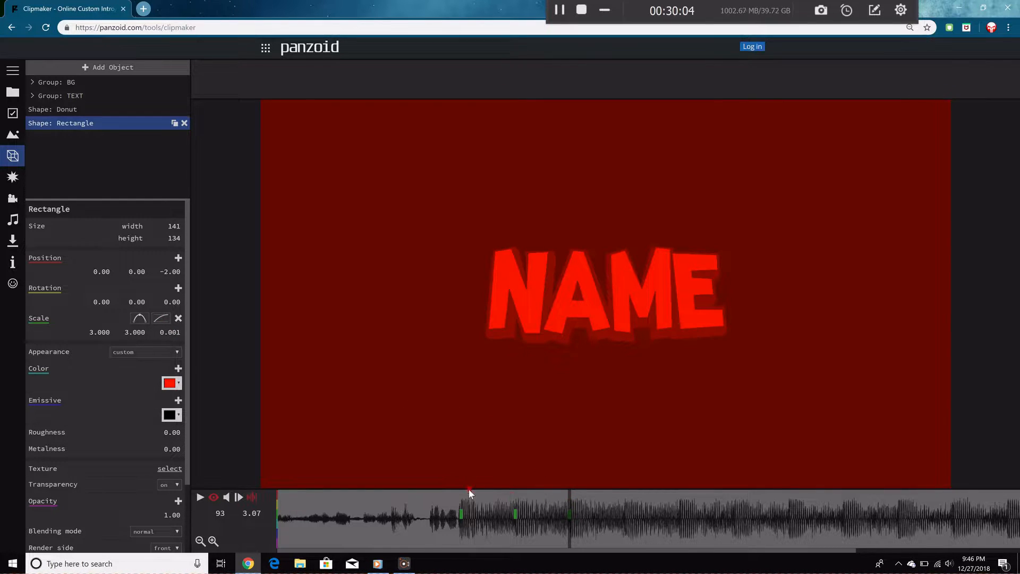
# Play back the donut and rectangle burst from before the drop, and return the playhead to 1.93 s.
pyautogui.moveTo(393, 493); pyautogui.dragTo(349, 490)
pyautogui.press('space')
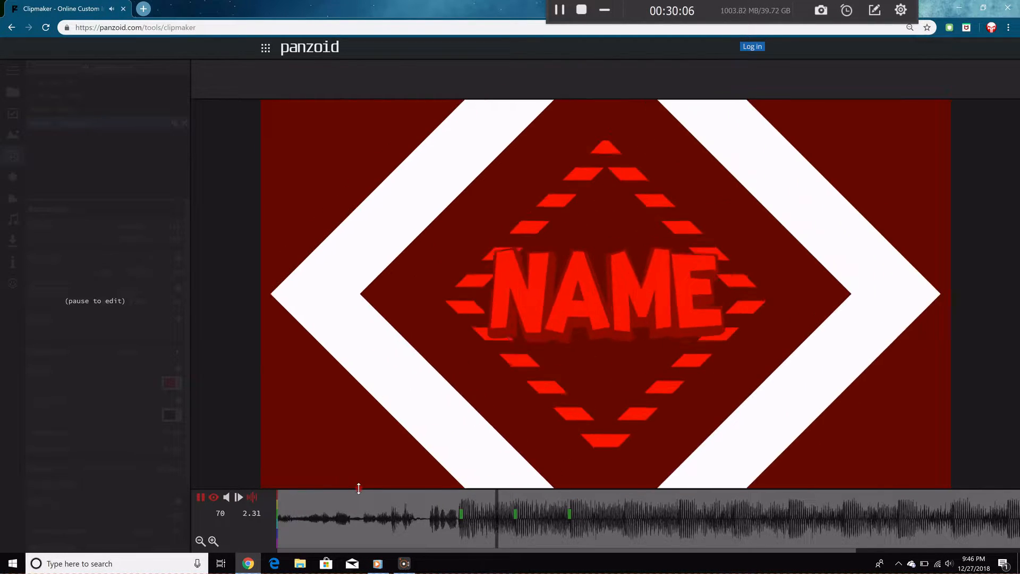
pyautogui.click(461, 502)
pyautogui.moveTo(460, 502)
pyautogui.mouseDown()
pyautogui.moveTo(581, 495)
pyautogui.moveTo(412, 489)
pyautogui.moveTo(576, 488)
pyautogui.moveTo(461, 496)
pyautogui.mouseUp()
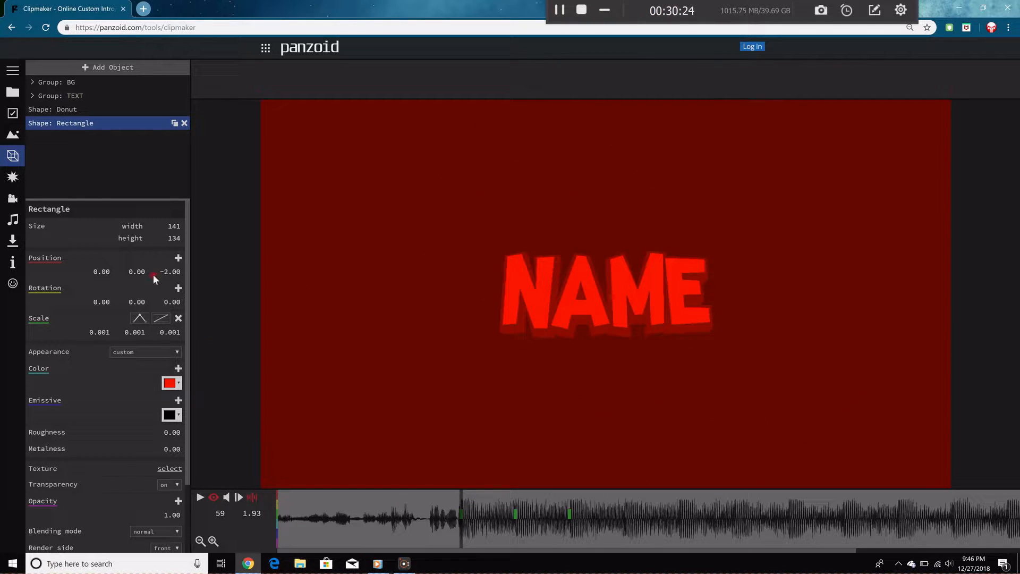
# Add a new group and move the donut and rectangle shapes into it.
pyautogui.click(80, 109)
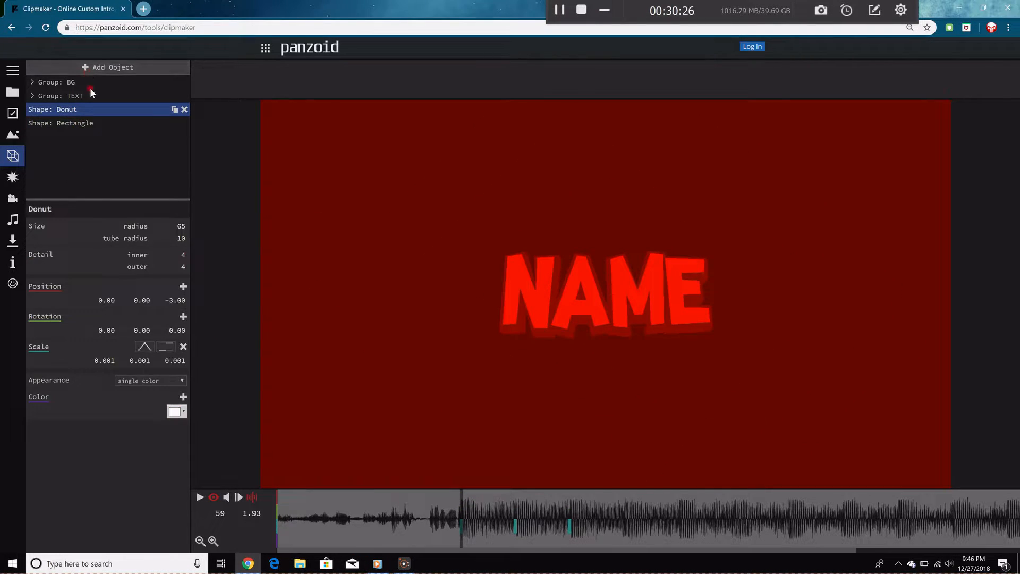
pyautogui.click(91, 68)
pyautogui.click(83, 241)
pyautogui.moveTo(75, 122)
pyautogui.mouseDown()
pyautogui.moveTo(74, 136)
pyautogui.moveTo(69, 120)
pyautogui.moveTo(88, 135)
pyautogui.mouseUp()
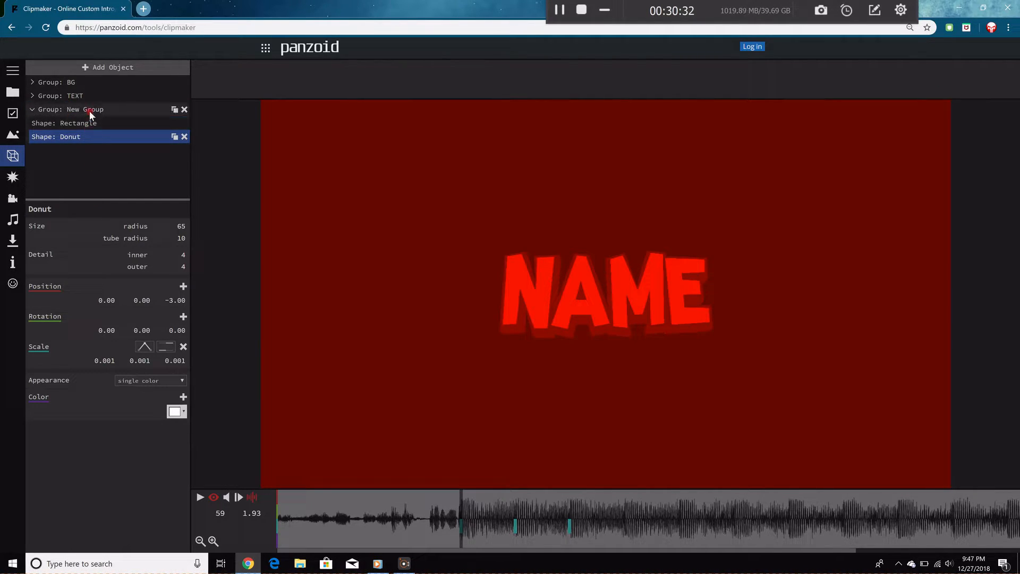
# Rename the new group holding the donut and rectangle to Burst 1.
pyautogui.click(90, 110)
pyautogui.moveTo(90, 234); pyautogui.dragTo(3, 264)
pyautogui.press('BackSpace')
pyautogui.write('Burst 1')
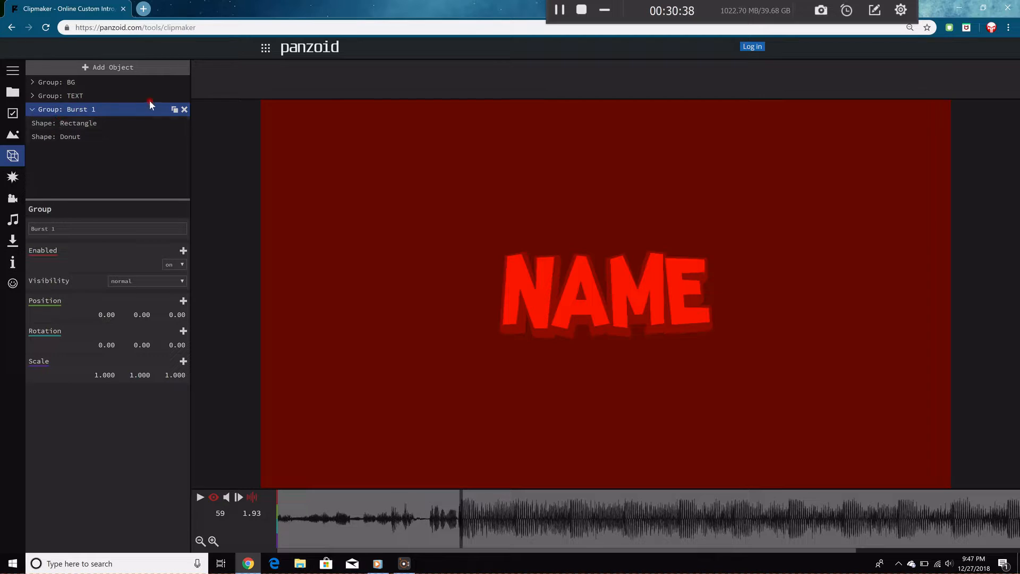
# Duplicate the Burst 1 group as Burst 2 and collapse Burst 1 in the object list.
pyautogui.click(174, 110)
pyautogui.click(90, 155)
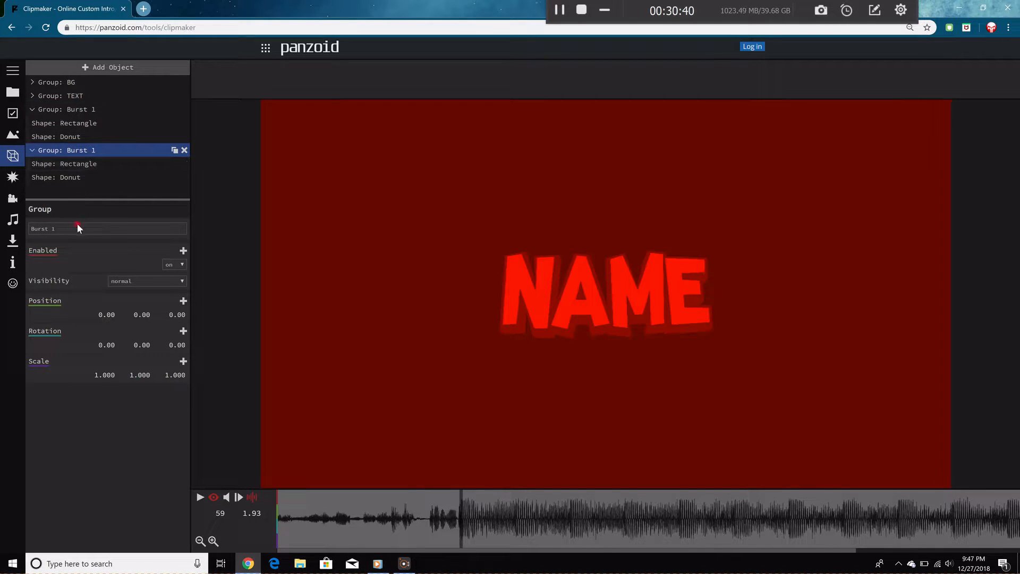
pyautogui.press('BackSpace')
pyautogui.write('2')
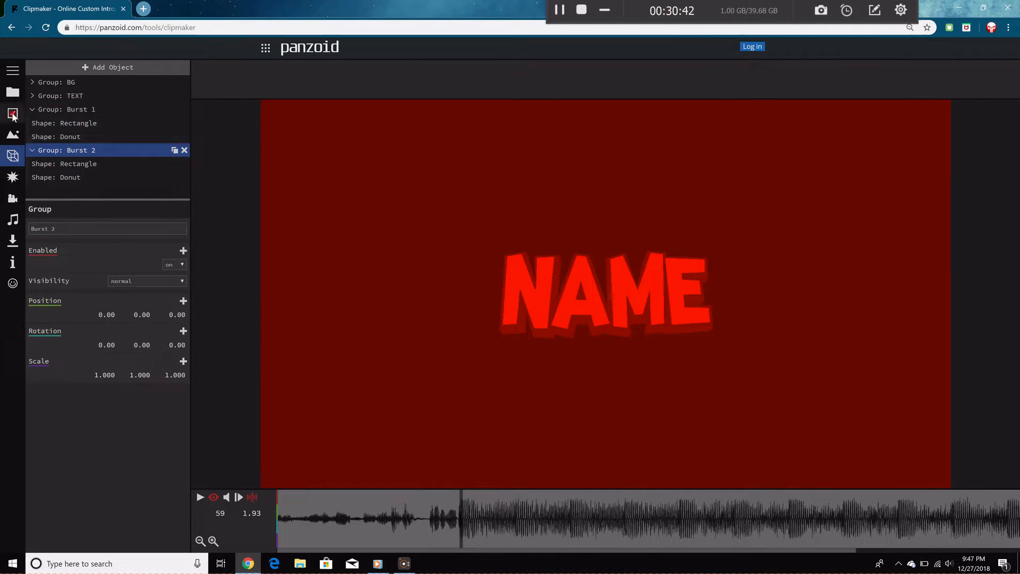
pyautogui.click(33, 114)
pyautogui.click(32, 109)
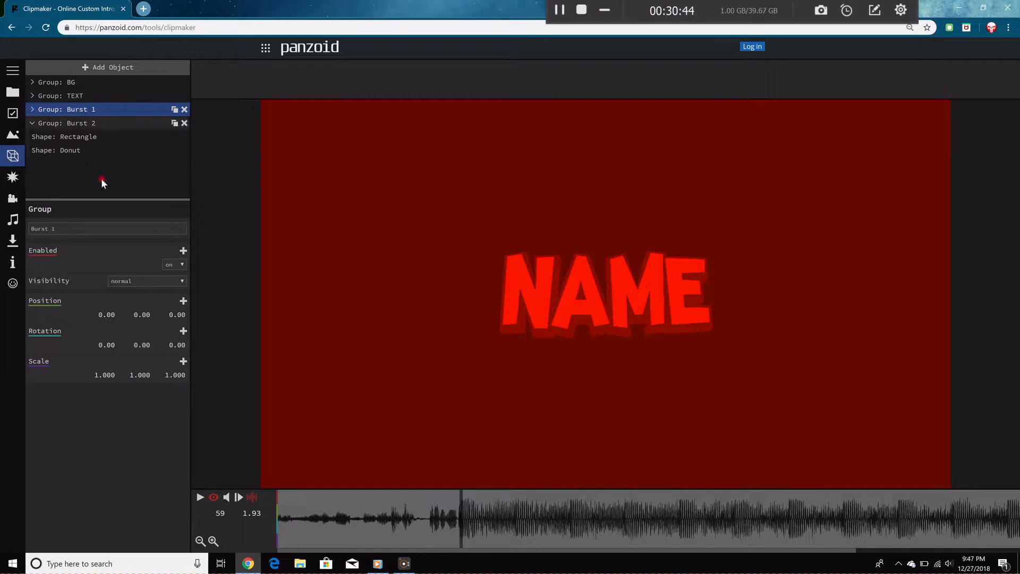
# Shift the scale keyframes of the rectangle in Burst 2 one beat later on the timeline.
pyautogui.click(69, 136)
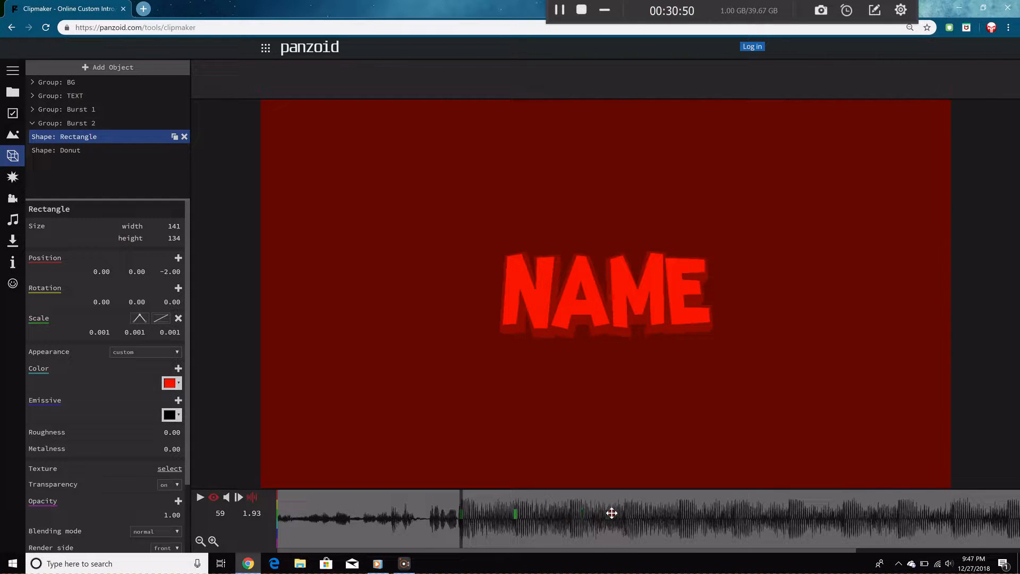
pyautogui.moveTo(556, 509); pyautogui.dragTo(571, 511)
pyautogui.moveTo(464, 511); pyautogui.dragTo(487, 510)
pyautogui.click(463, 510)
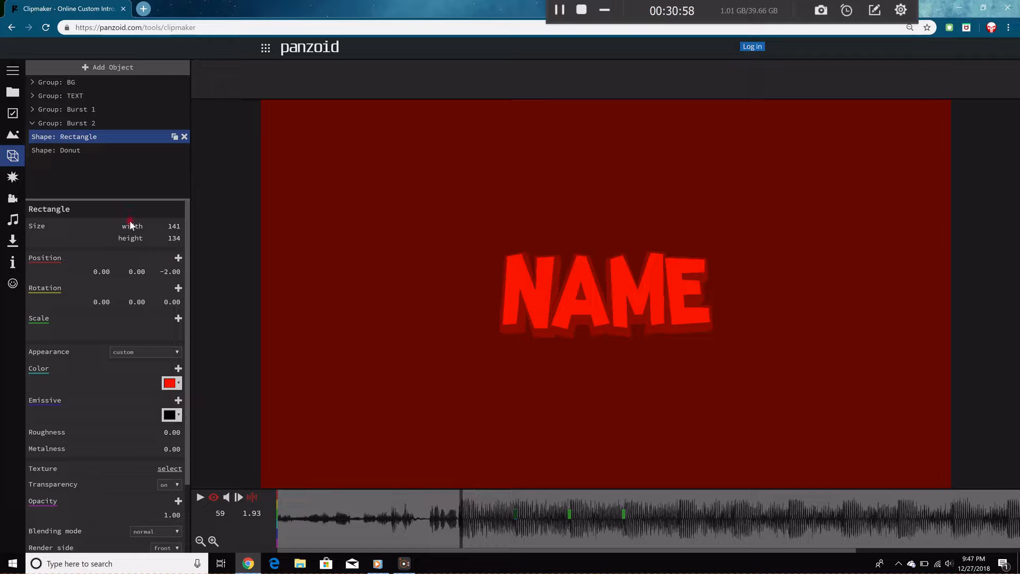
# Shift the scale keyframes of the donut in Burst 2 one beat later to match its rectangle.
pyautogui.click(91, 152)
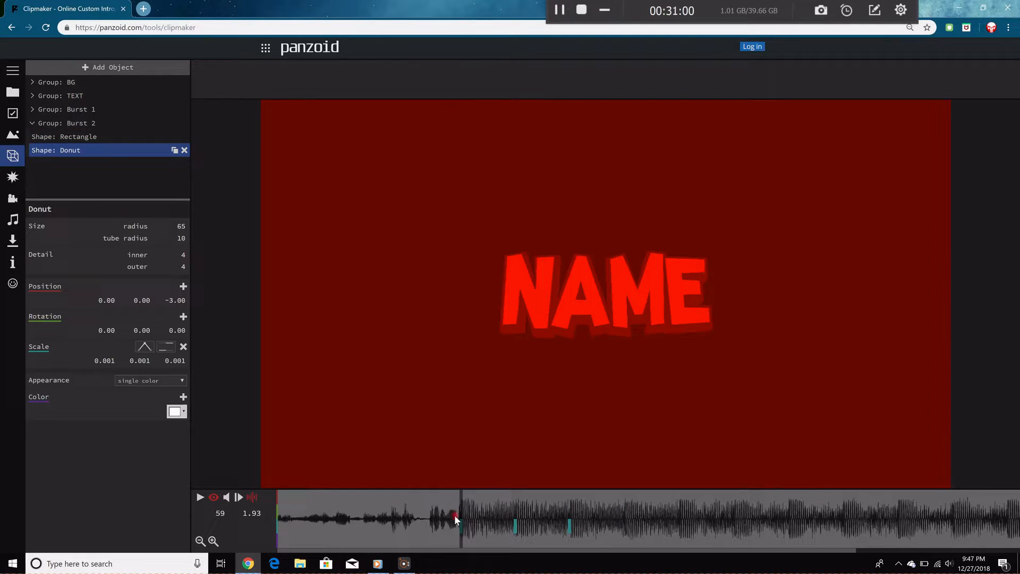
pyautogui.moveTo(568, 527); pyautogui.dragTo(622, 527)
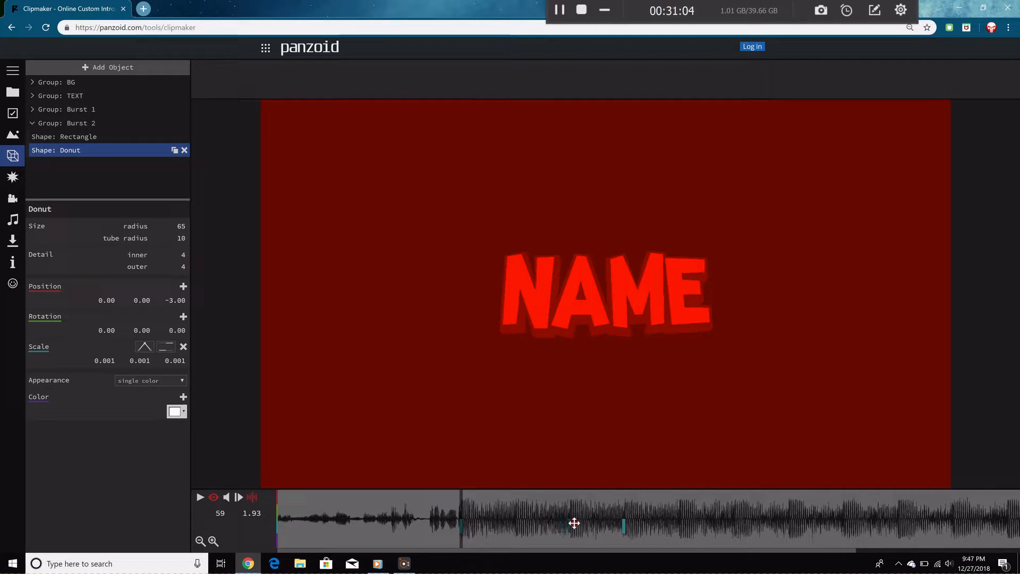
pyautogui.moveTo(462, 523); pyautogui.dragTo(515, 523)
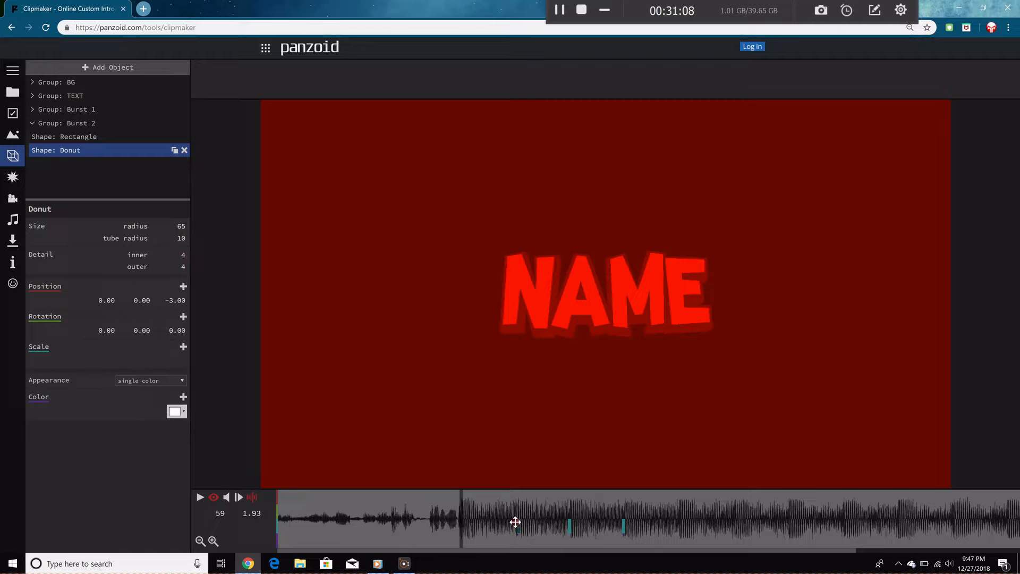
# Play back the two bursts from 0.60 s and again from the drop, and collapse the Burst 2 group.
pyautogui.click(502, 502)
pyautogui.moveTo(449, 502); pyautogui.dragTo(324, 502)
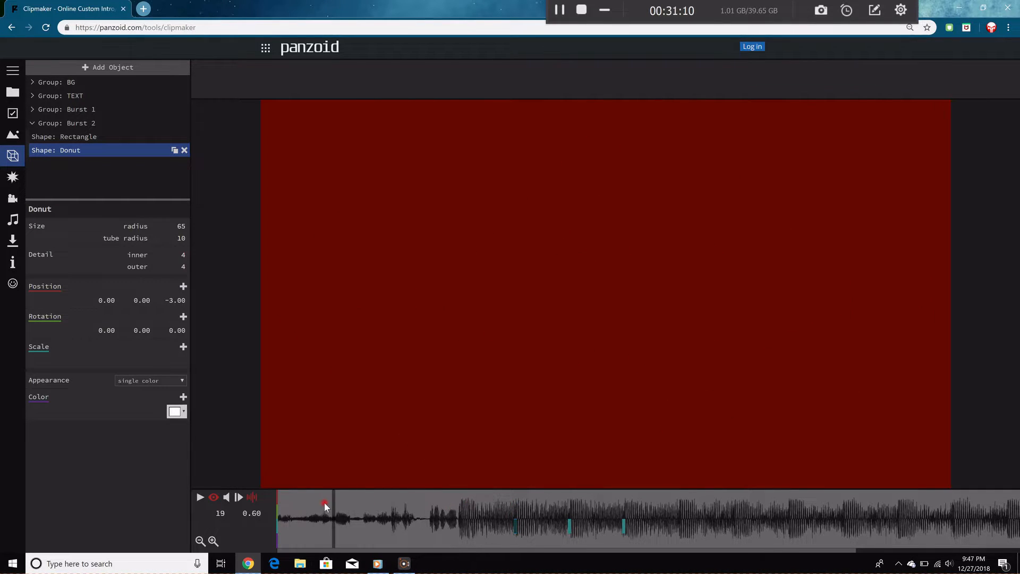
pyautogui.press('space')
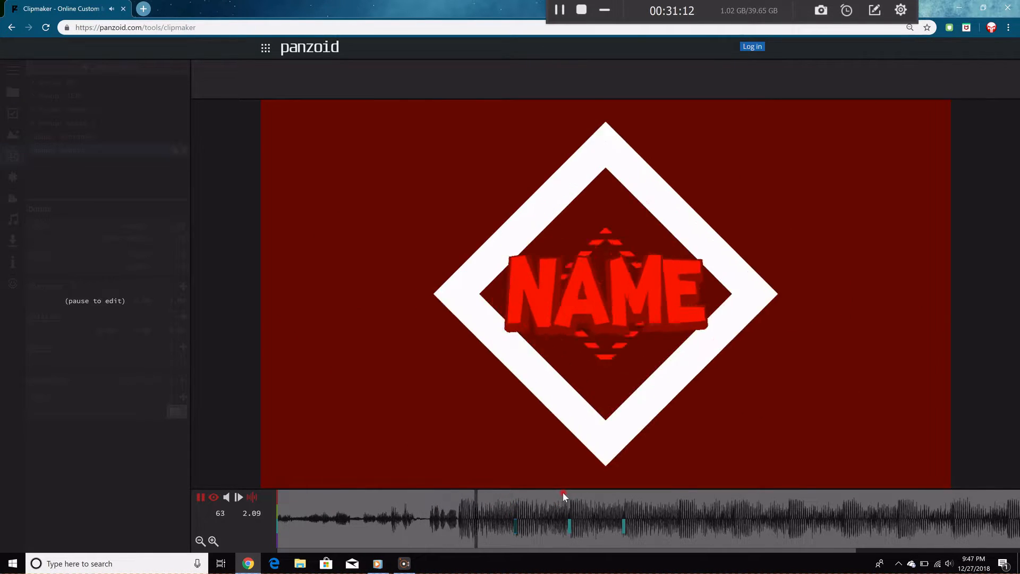
pyautogui.moveTo(540, 504); pyautogui.dragTo(462, 506)
pyautogui.press('space')
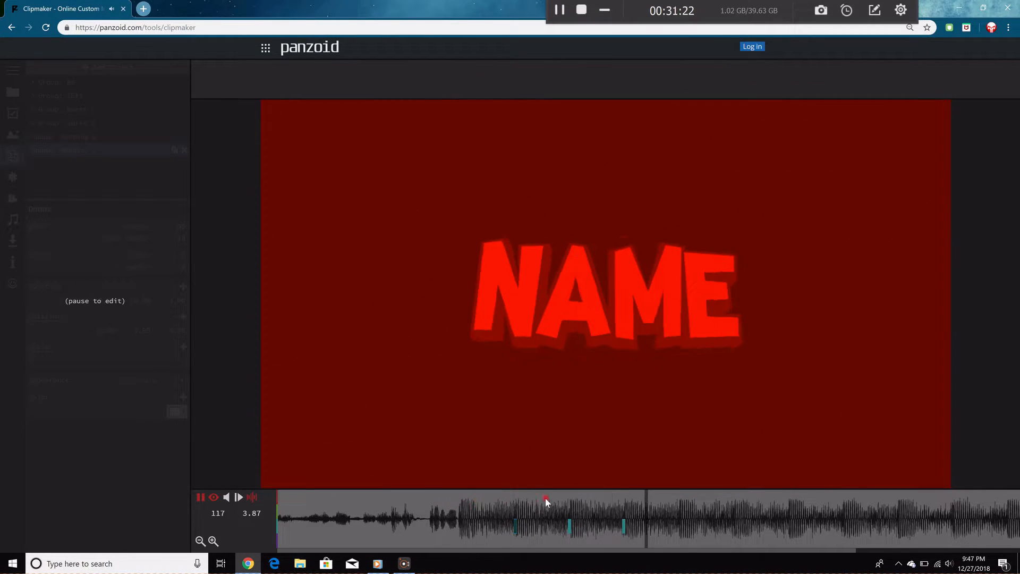
pyautogui.click(509, 505)
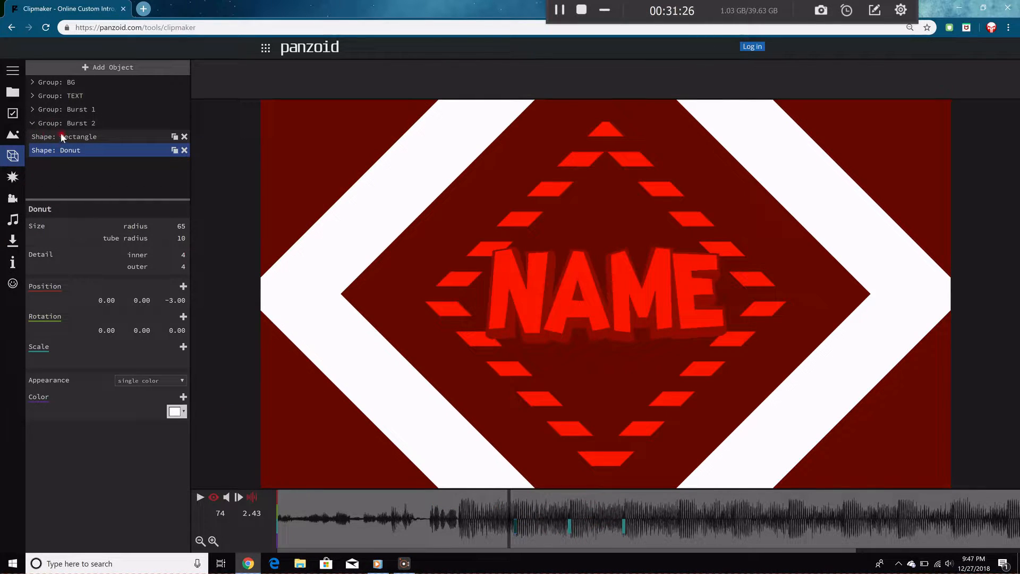
pyautogui.click(38, 124)
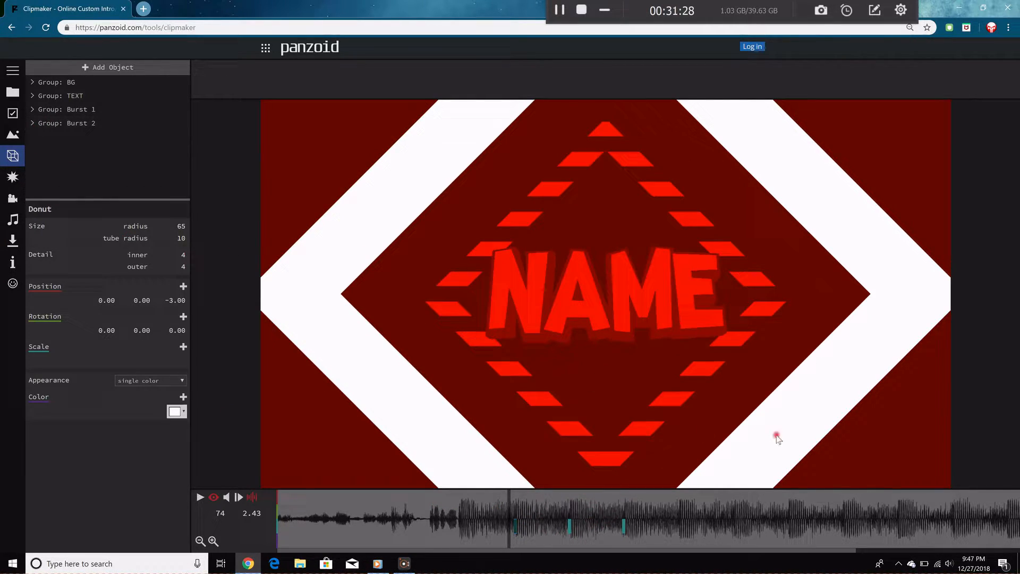
pyautogui.moveTo(783, 549); pyautogui.dragTo(488, 502)
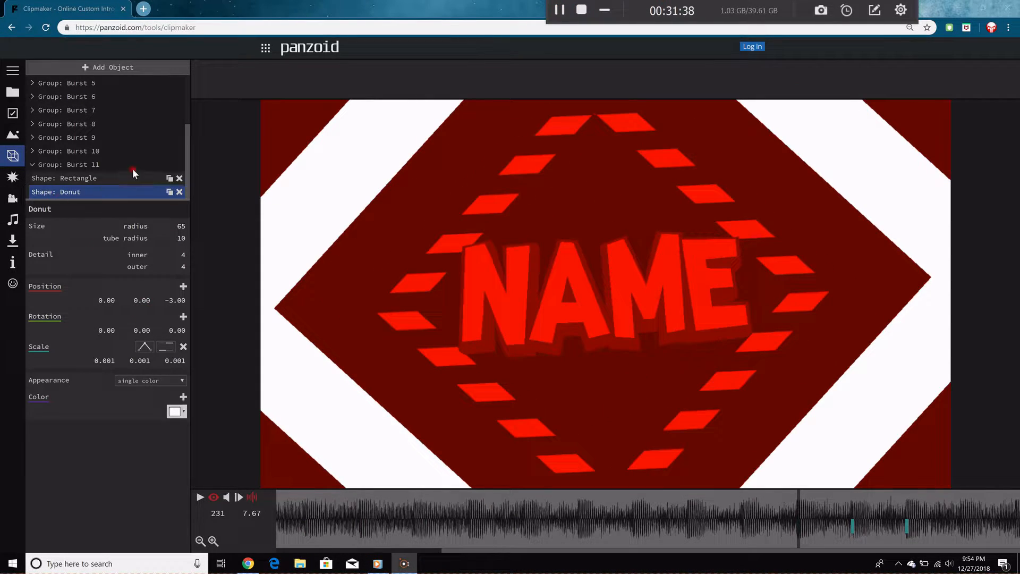
# Duplicate the Burst 11 group and rename the copy Burst 12.
pyautogui.click(53, 165)
pyautogui.click(31, 165)
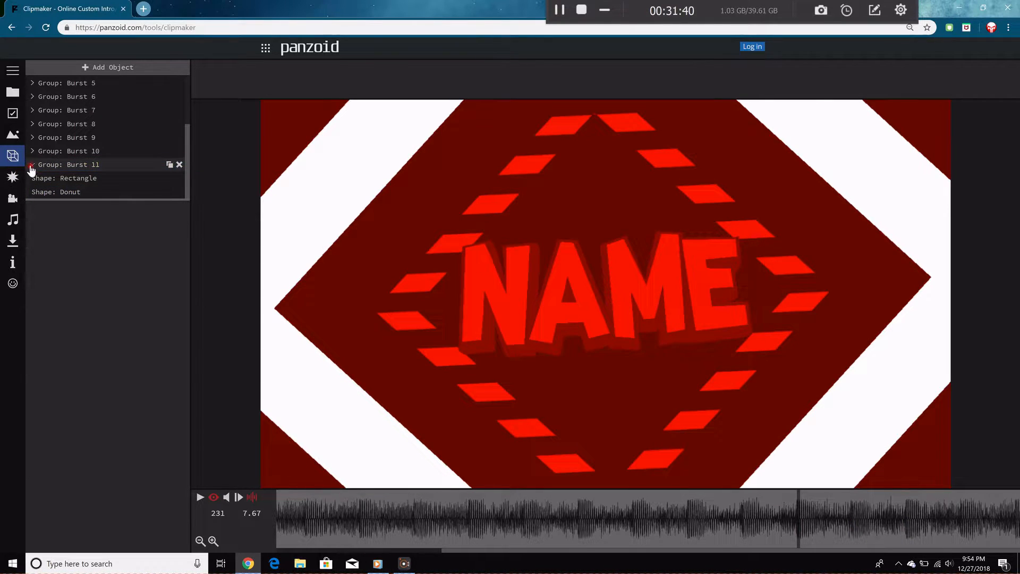
pyautogui.click(169, 191)
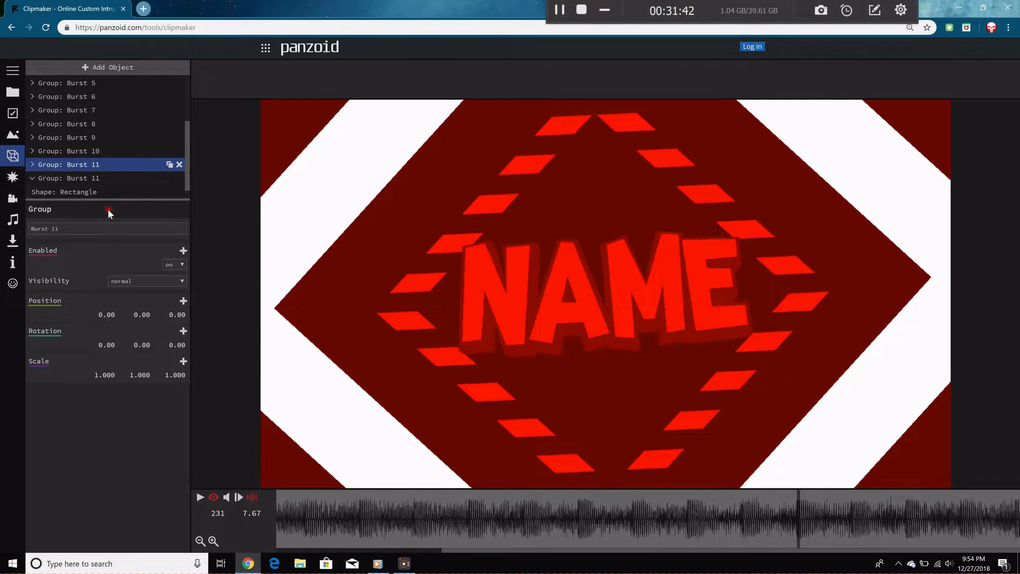
pyautogui.click(93, 230)
pyautogui.press('BackSpace')
pyautogui.write('2')
pyautogui.scroll(-1, 75, 181)
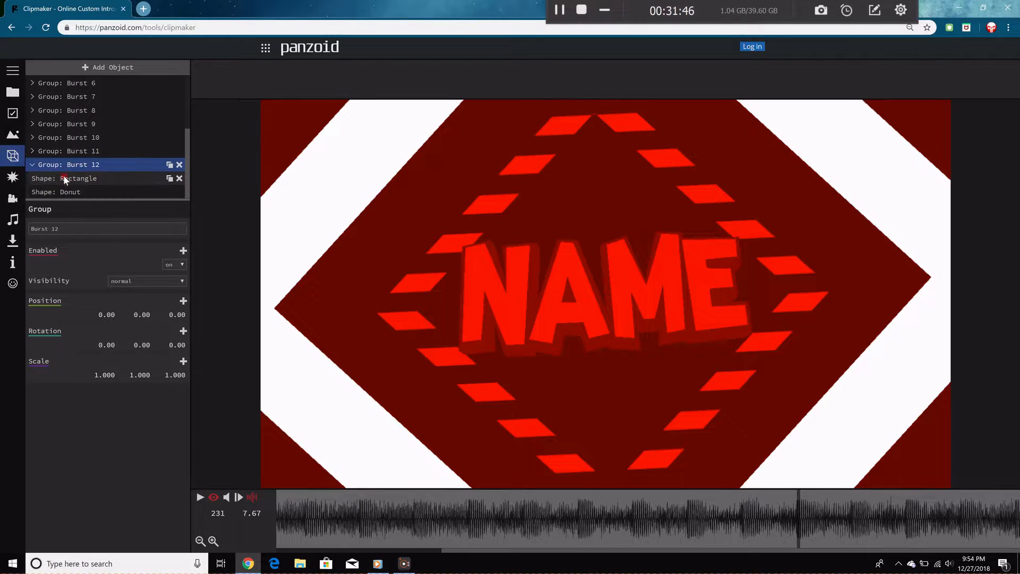
# Shift the scale keyframes of the rectangle and the donut in Burst 12 one beat later on the timeline.
pyautogui.click(72, 178)
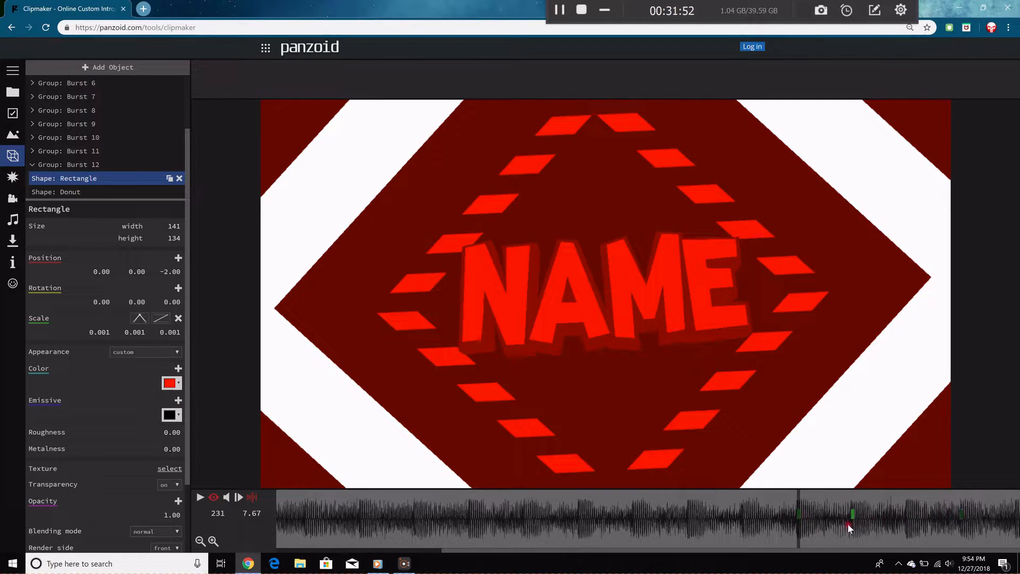
pyautogui.moveTo(851, 515)
pyautogui.mouseDown()
pyautogui.moveTo(884, 514)
pyautogui.moveTo(852, 514)
pyautogui.mouseUp()
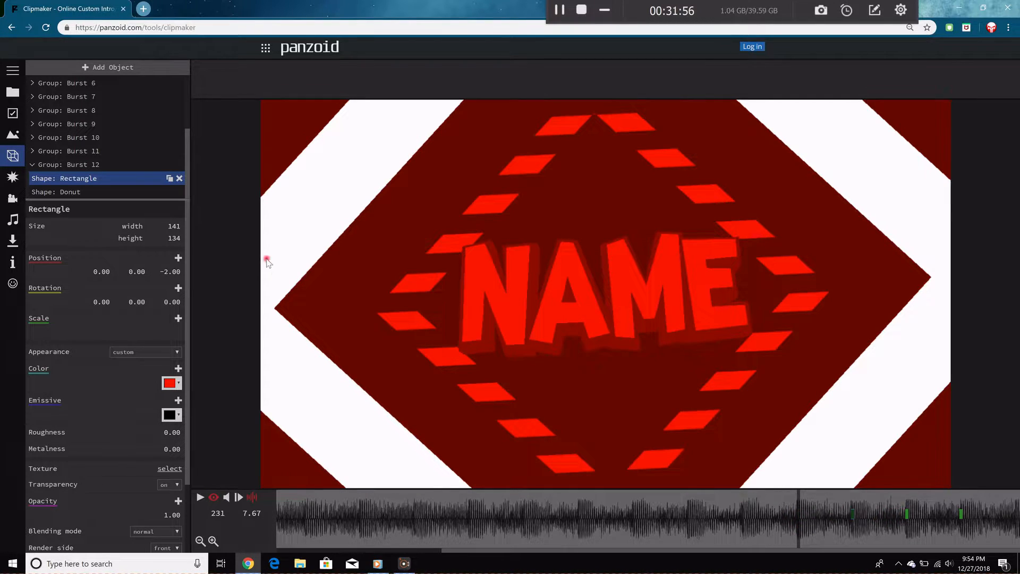
pyautogui.click(97, 191)
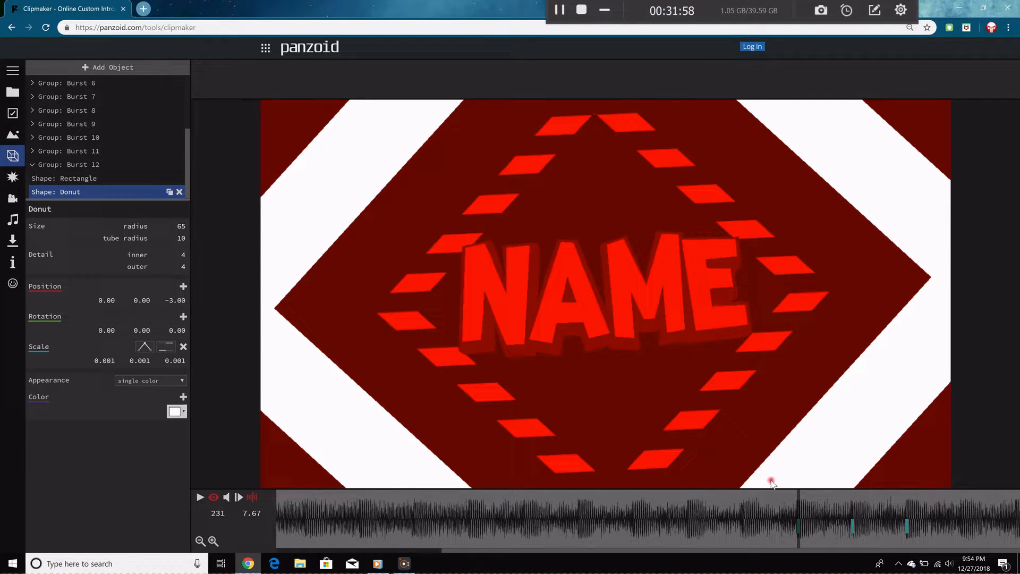
pyautogui.moveTo(909, 524); pyautogui.dragTo(962, 523)
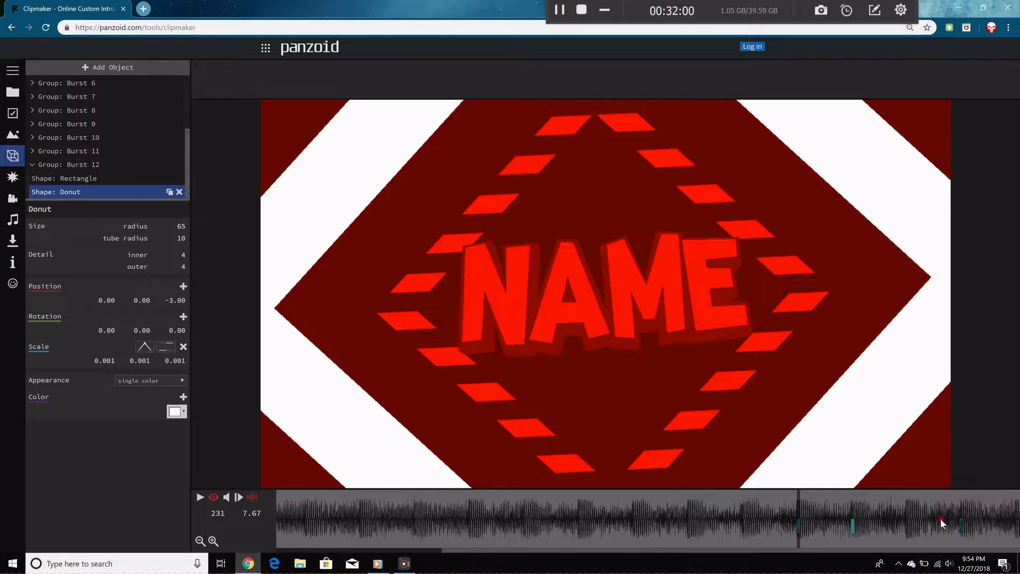
pyautogui.moveTo(853, 524); pyautogui.dragTo(906, 524)
pyautogui.moveTo(841, 525); pyautogui.dragTo(853, 523)
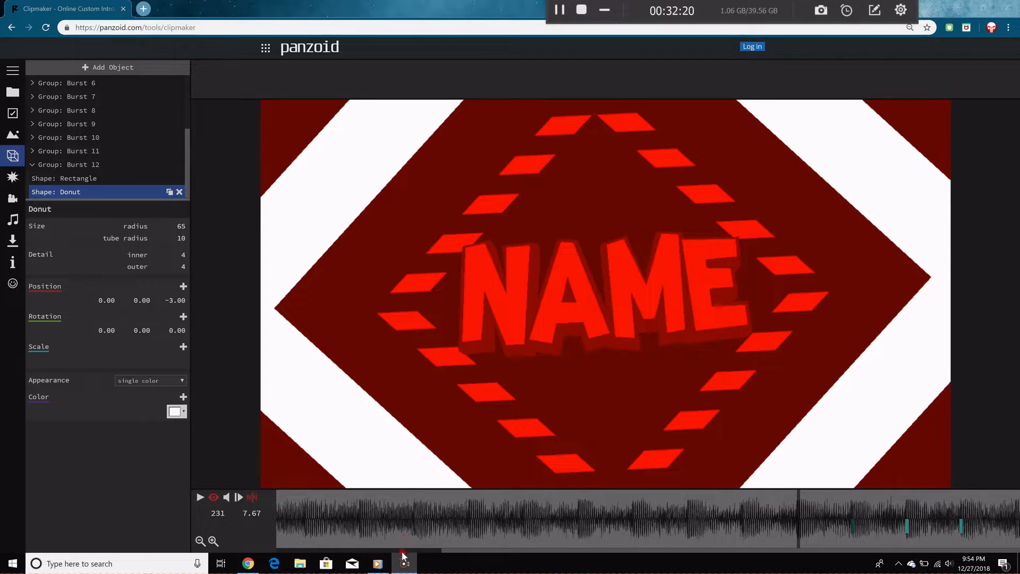
pyautogui.moveTo(704, 9); pyautogui.dragTo(618, 281)
pyautogui.click(778, 285)
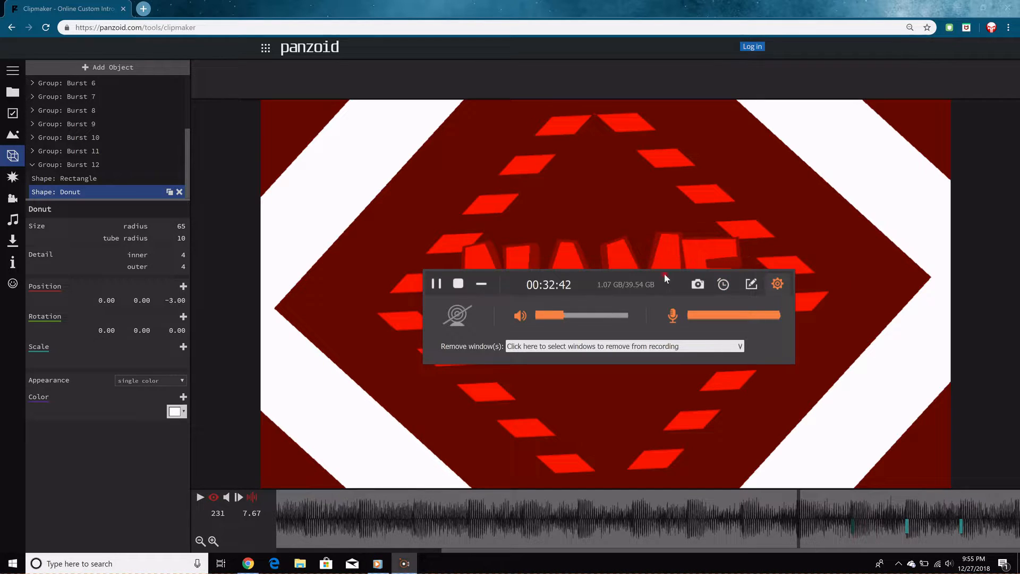
pyautogui.click(482, 283)
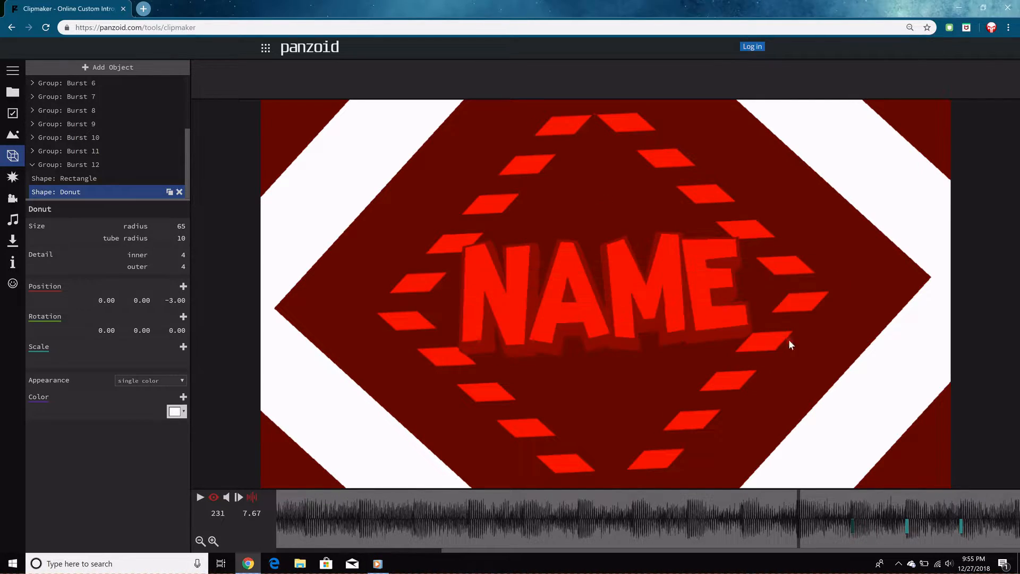
# Play the intro from 0.00 s to check the bursts against the music, and move the playhead to 3.33 s.
pyautogui.moveTo(825, 505); pyautogui.dragTo(173, 555)
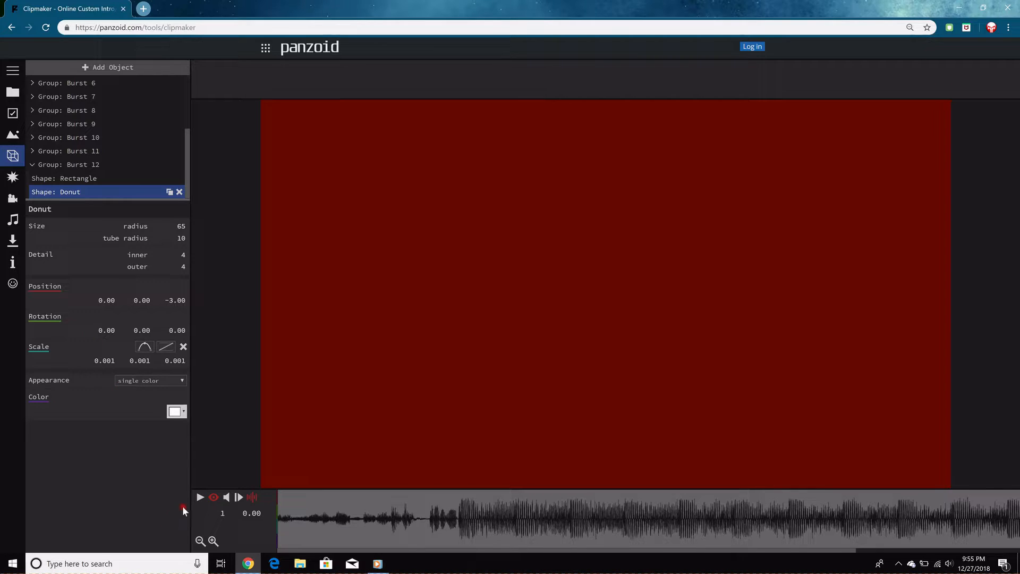
pyautogui.click(200, 497)
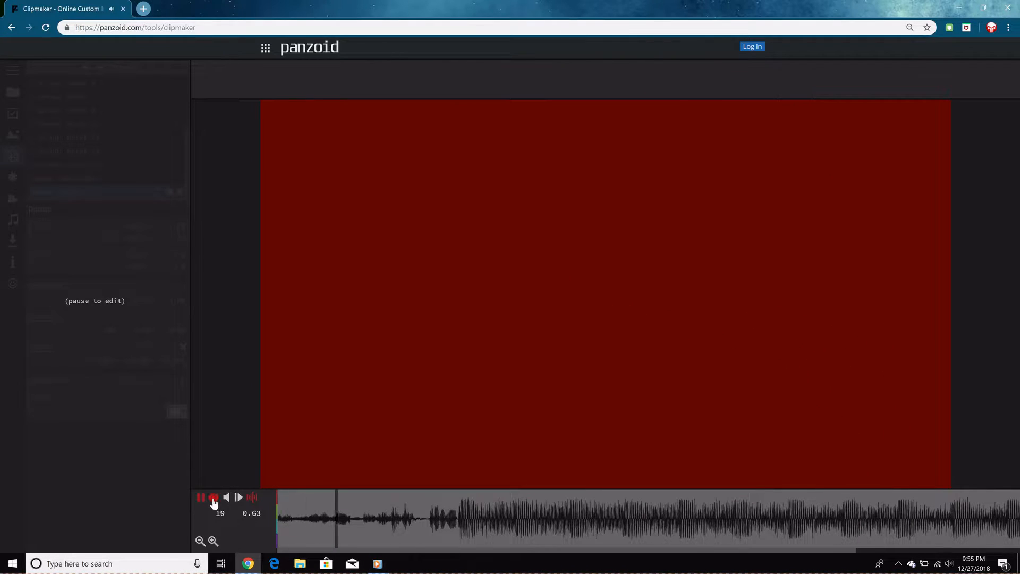
pyautogui.moveTo(312, 525); pyautogui.dragTo(542, 486)
pyautogui.moveTo(586, 554); pyautogui.dragTo(384, 500)
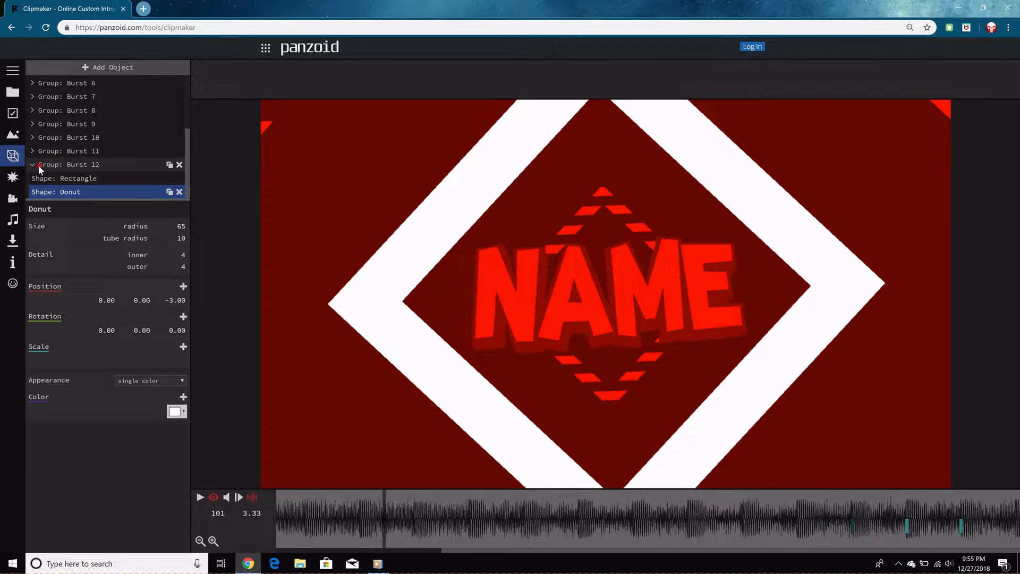
# Collapse Burst 12, expand Burst 5, and examine its rectangle's scale keyframes with the playhead at 4.20 s.
pyautogui.click(33, 164)
pyautogui.click(47, 106)
pyautogui.click(46, 98)
pyautogui.click(32, 97)
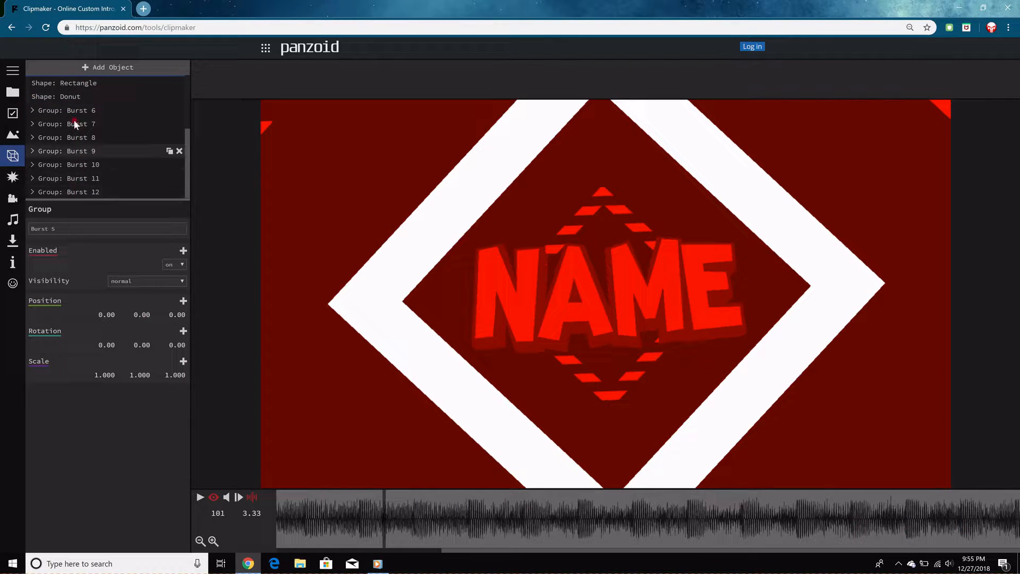
pyautogui.click(59, 85)
pyautogui.moveTo(406, 510)
pyautogui.mouseDown()
pyautogui.moveTo(476, 517)
pyautogui.moveTo(420, 517)
pyautogui.mouseUp()
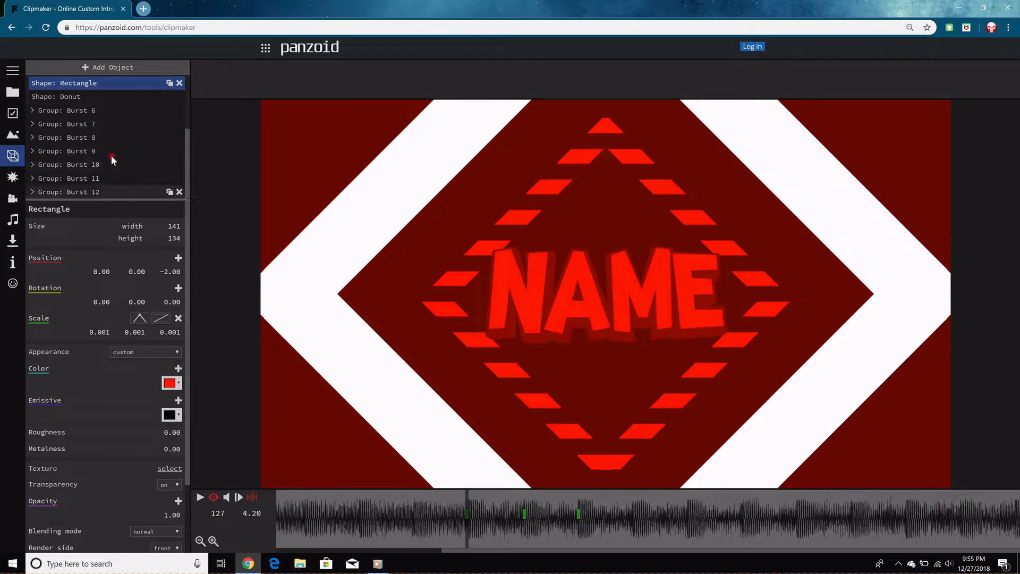
# Expand Burst 6 and examine its rectangle's scale keyframes, and move the playhead back to 1.73 s.
pyautogui.click(34, 112)
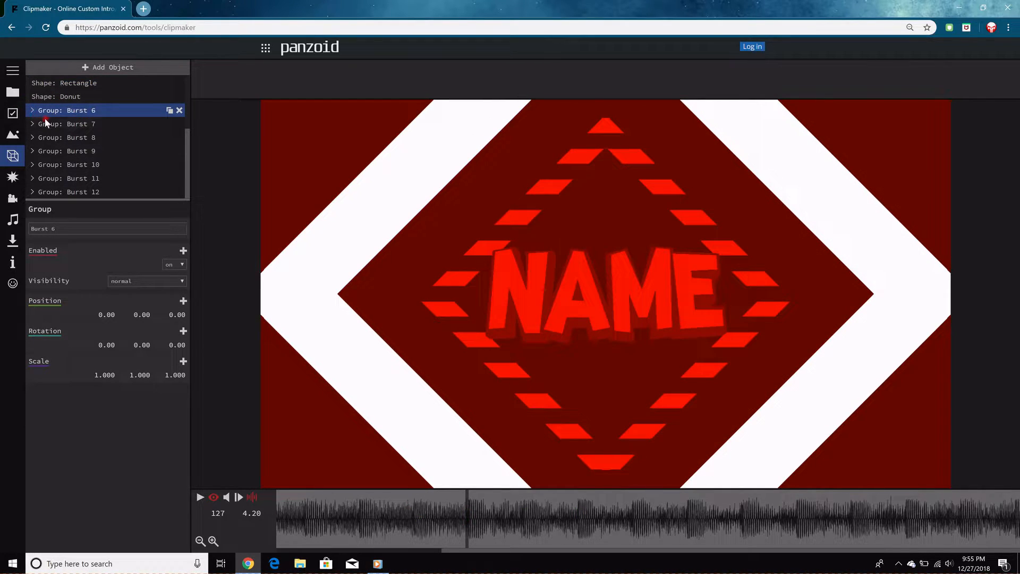
pyautogui.click(33, 112)
pyautogui.click(68, 124)
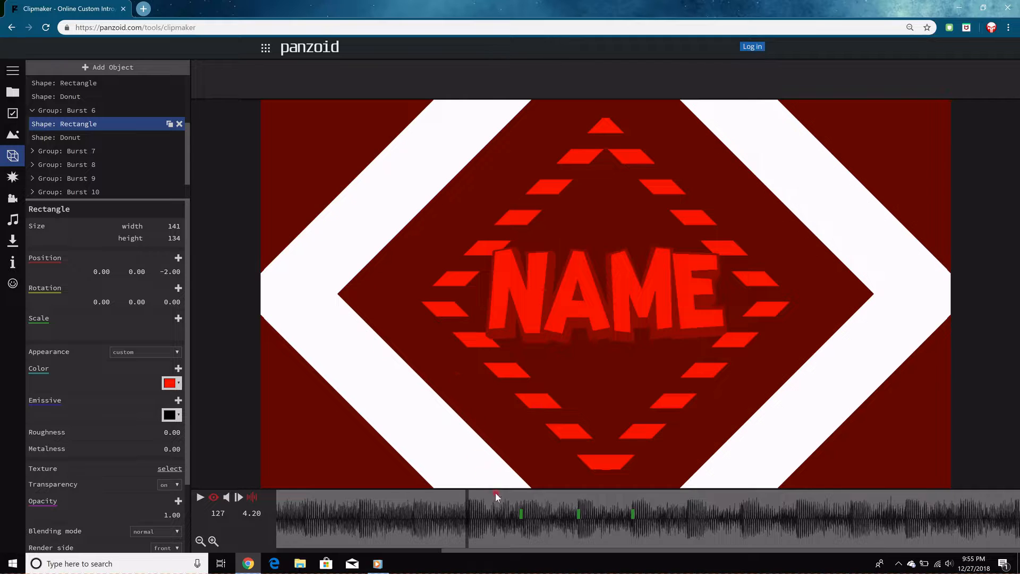
pyautogui.moveTo(469, 504); pyautogui.dragTo(154, 330)
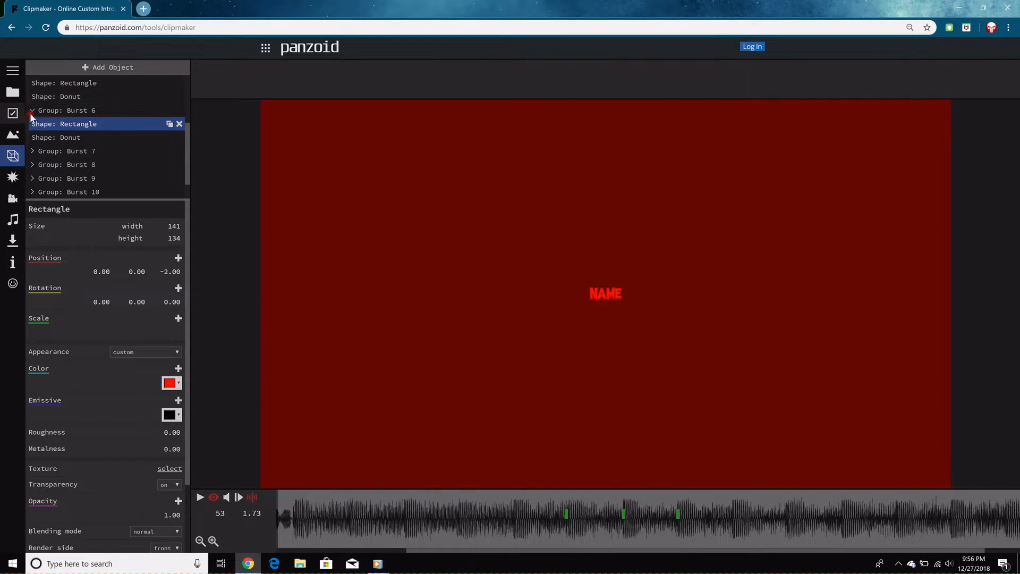
# Collapse the Burst 6 and Burst 5 groups in the object list, and move the playhead to 5.43 s.
pyautogui.click(31, 112)
pyautogui.scroll(2, 53, 114)
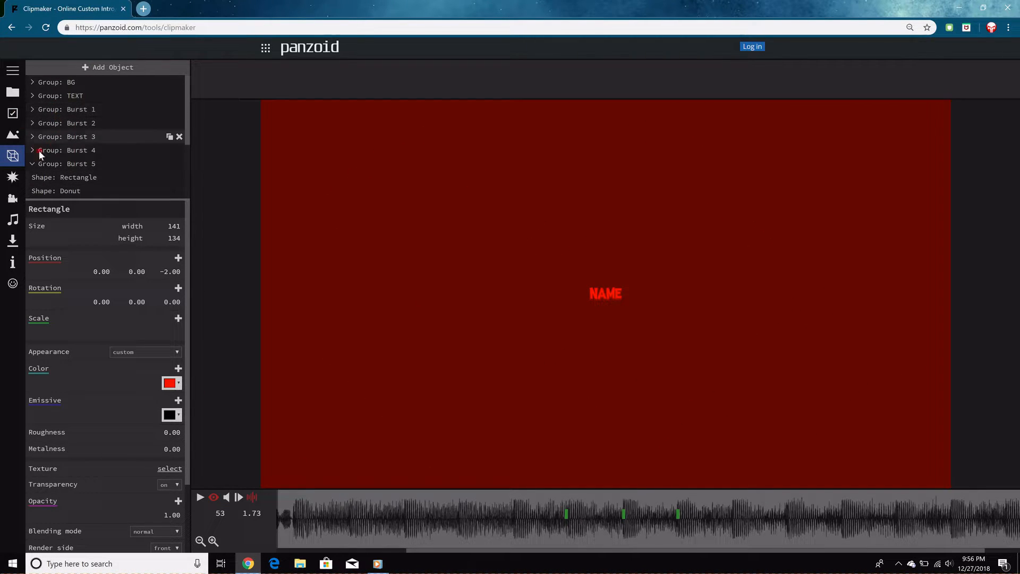
pyautogui.click(33, 163)
pyautogui.moveTo(564, 526); pyautogui.dragTo(631, 522)
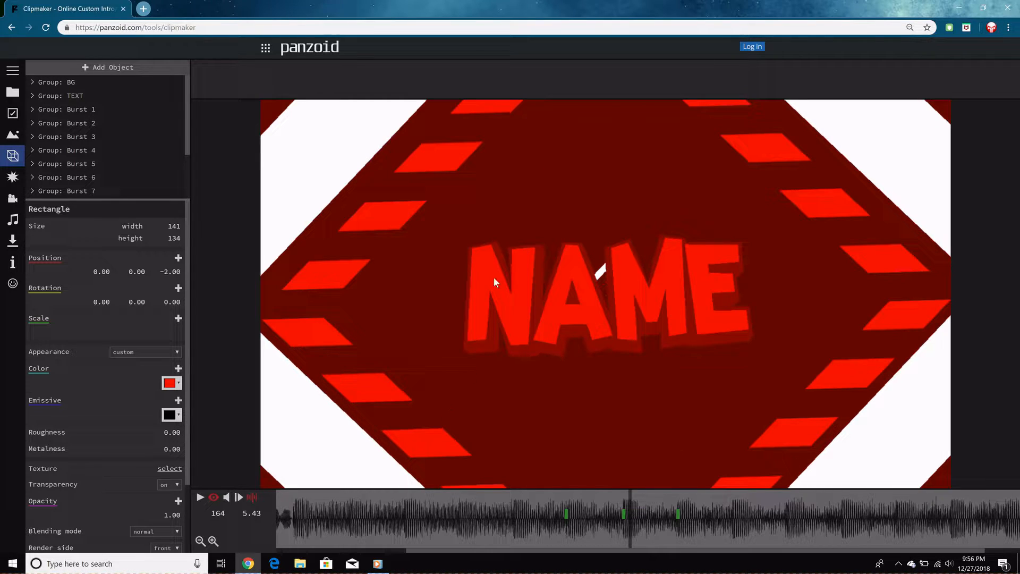
pyautogui.moveTo(787, 9); pyautogui.dragTo(608, 61)
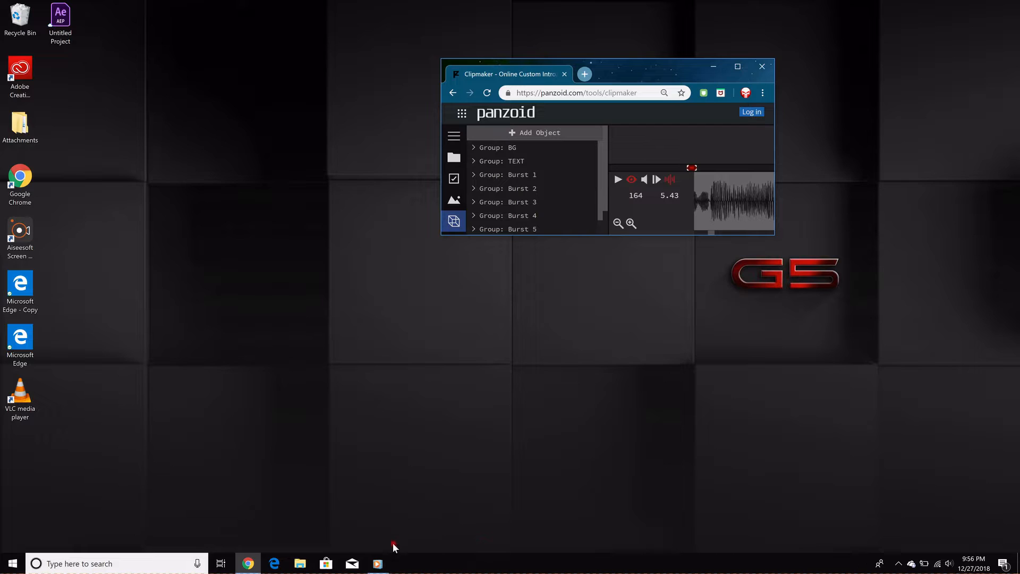
pyautogui.click(898, 564)
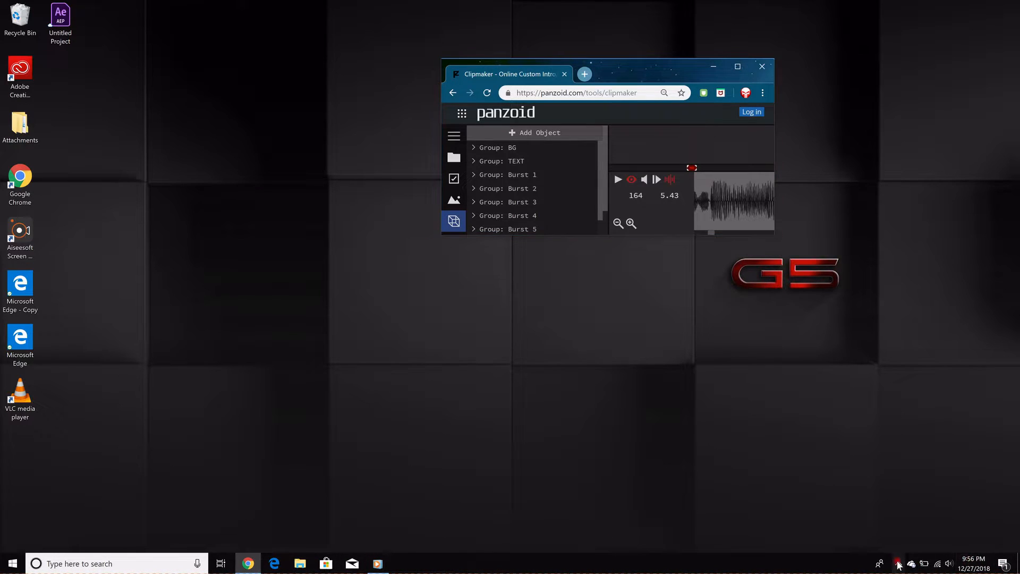
pyautogui.click(898, 564)
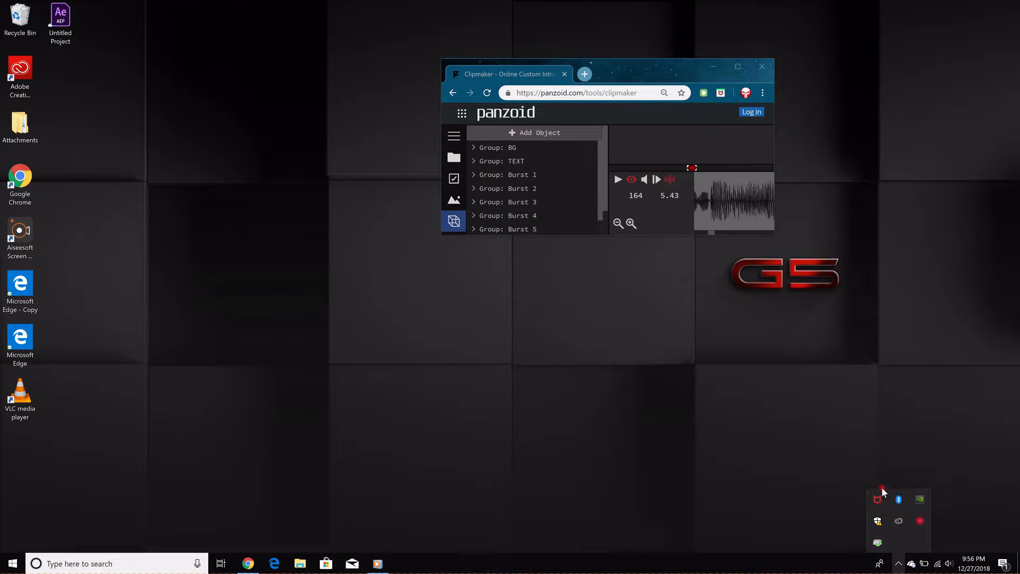
pyautogui.click(922, 522)
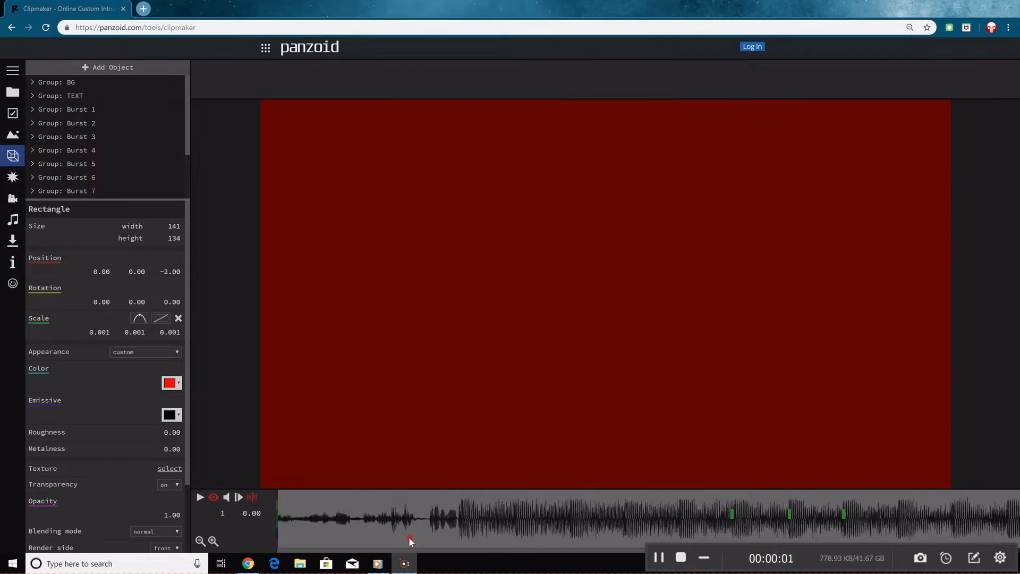
# Scrub the playhead through the intro to review the bursts, and select the Burst 1 group.
pyautogui.click(409, 536)
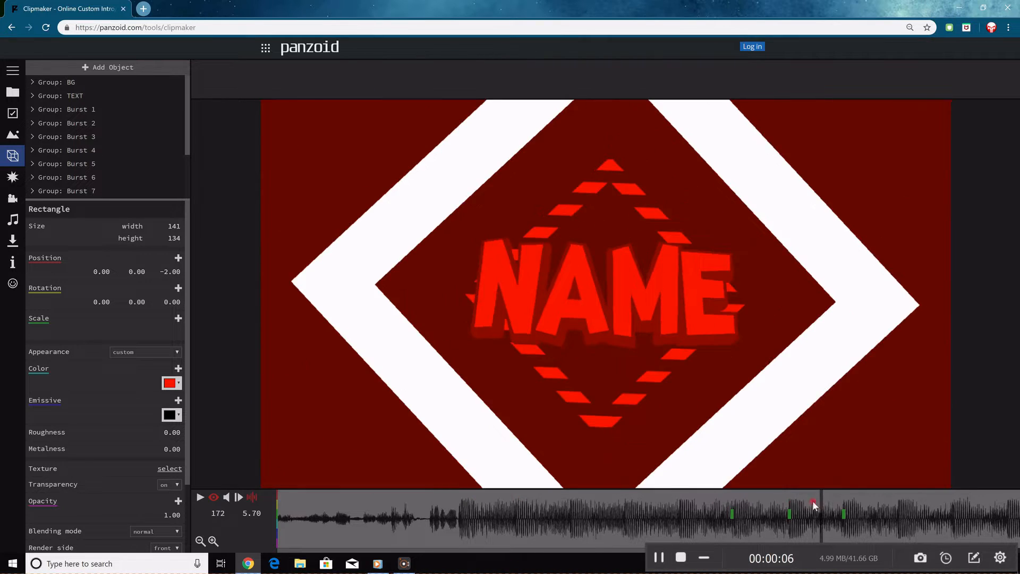
pyautogui.click(454, 491)
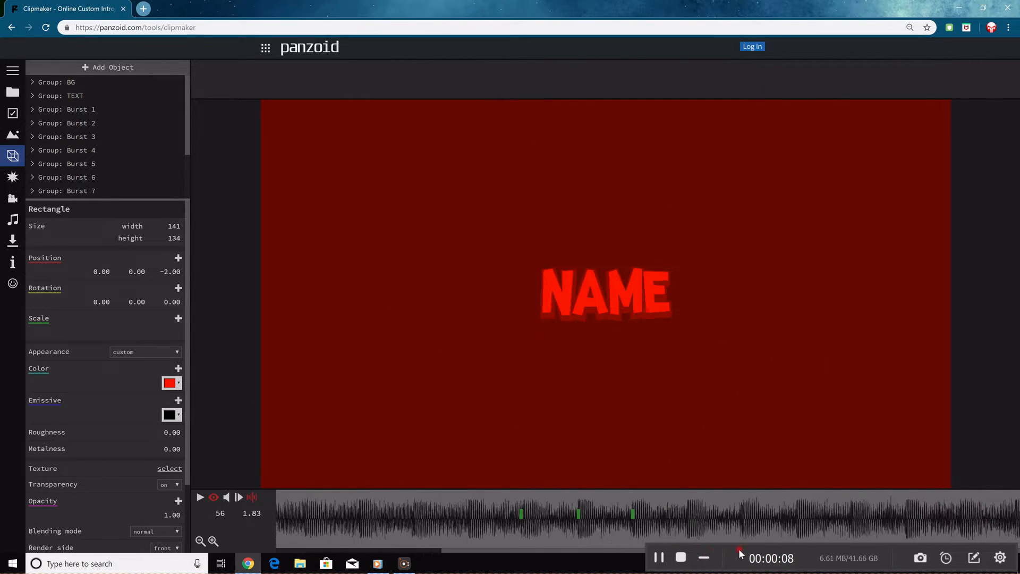
pyautogui.click(720, 522)
pyautogui.moveTo(721, 521); pyautogui.dragTo(211, 509)
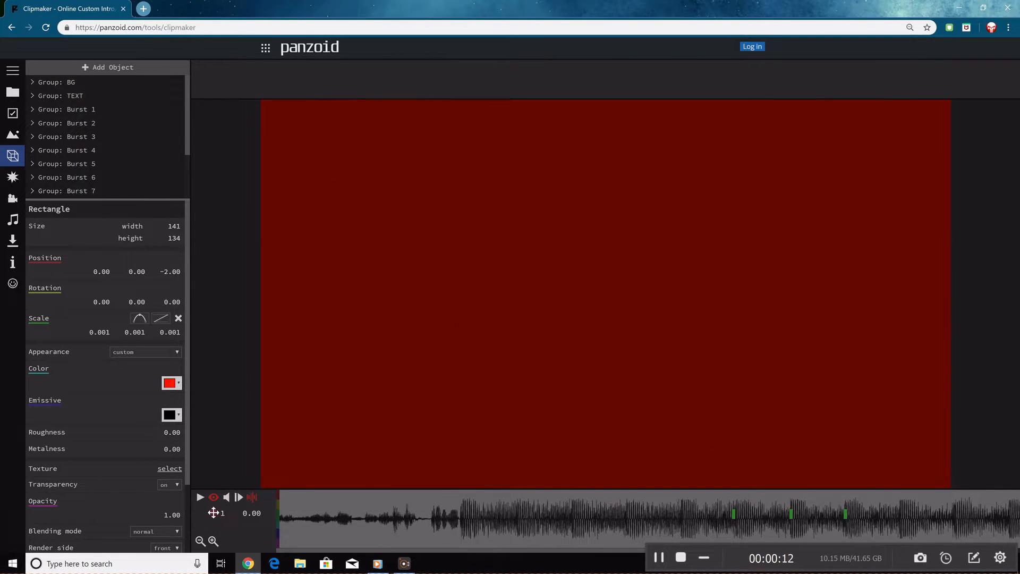
pyautogui.click(47, 110)
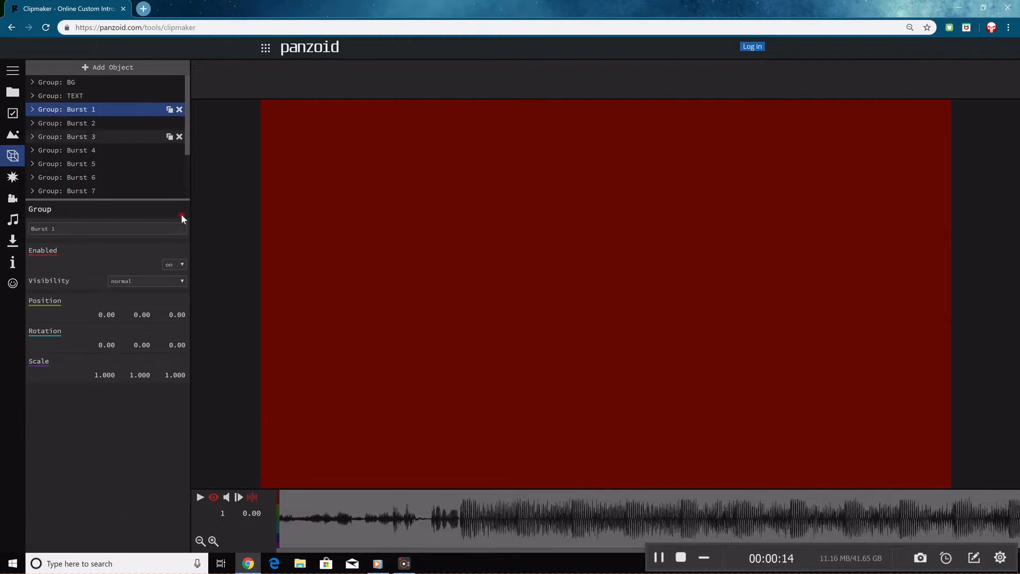
pyautogui.click(469, 521)
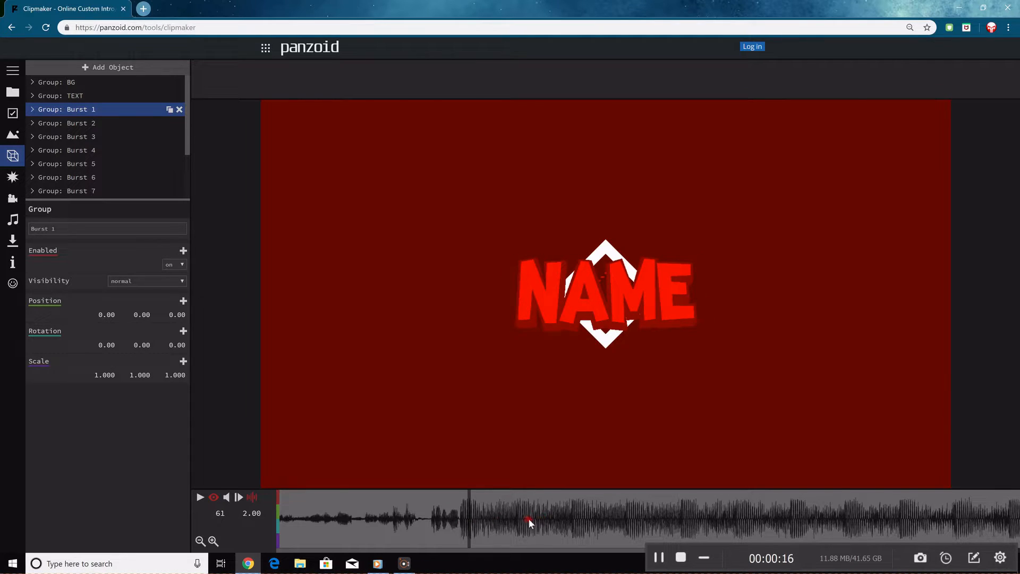
pyautogui.press('space')
pyautogui.moveTo(643, 510); pyautogui.dragTo(629, 509)
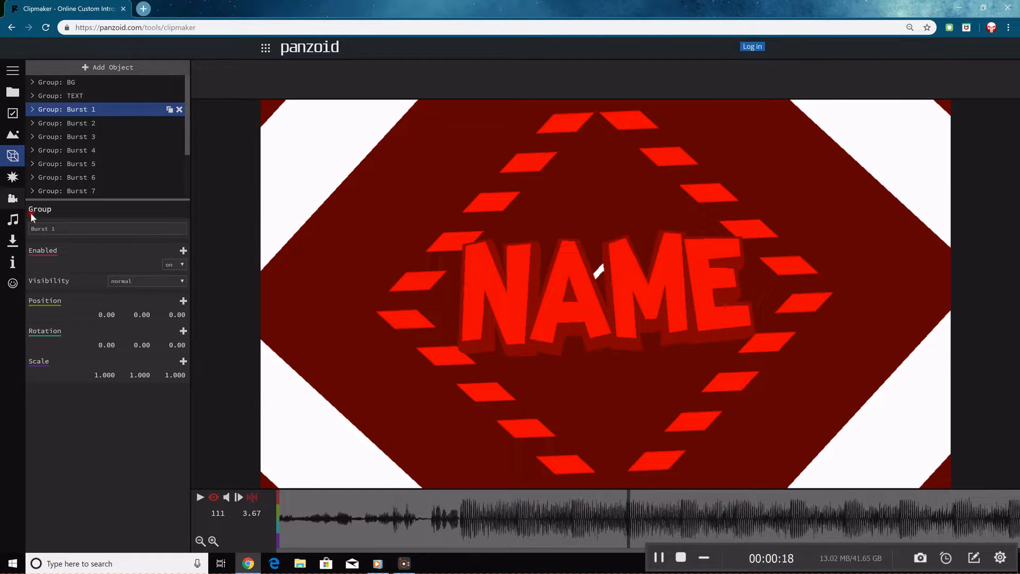
pyautogui.moveTo(420, 508); pyautogui.dragTo(1, 481)
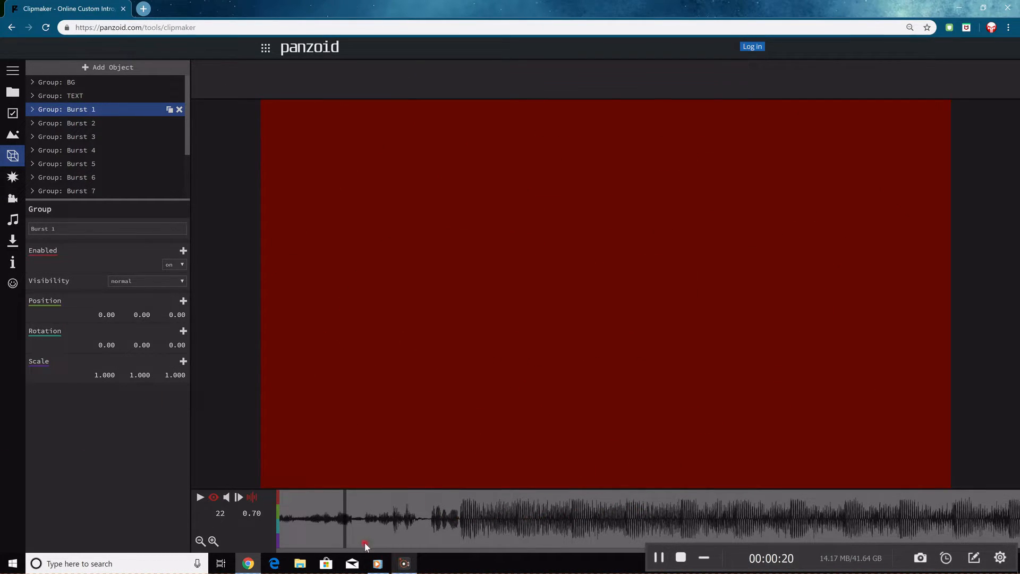
# Play the intro through to check it against the music, pause it, and move the playhead to 3.27 s.
pyautogui.press('space')
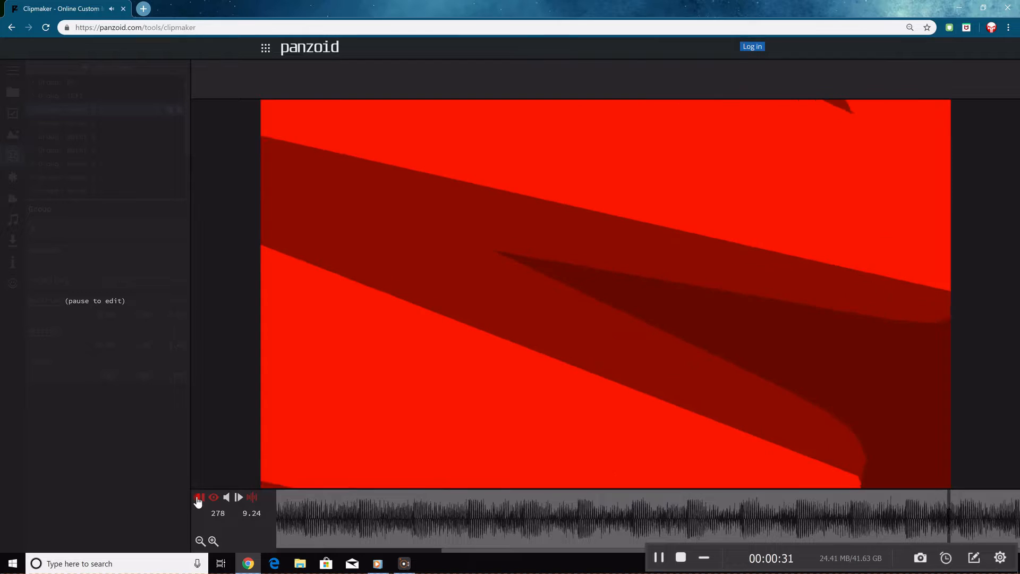
pyautogui.click(200, 497)
pyautogui.click(462, 515)
pyautogui.moveTo(362, 518); pyautogui.dragTo(588, 515)
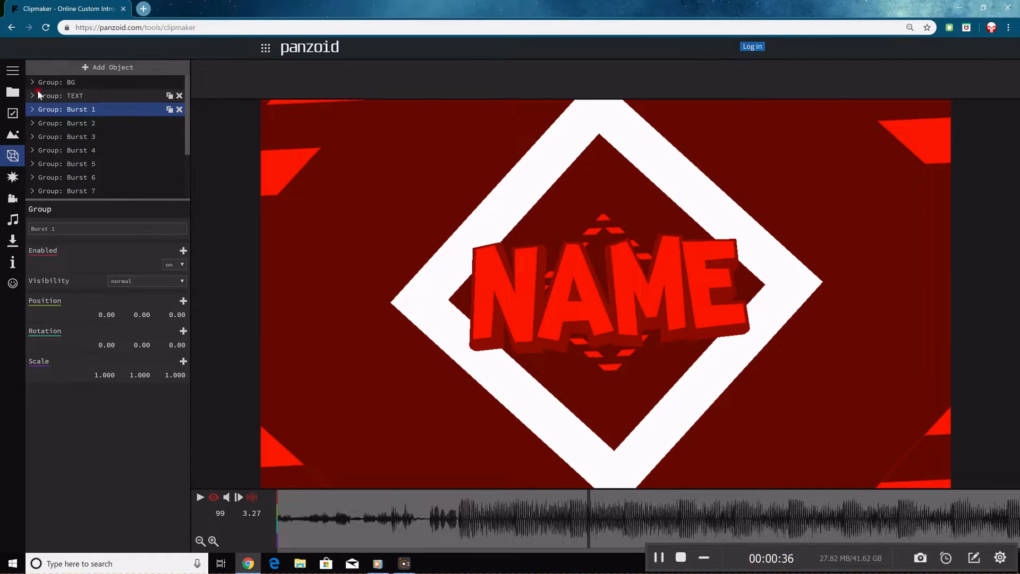
# Try an Antialiasing effect on the scene at 3.27 s, and delete it again.
pyautogui.click(12, 177)
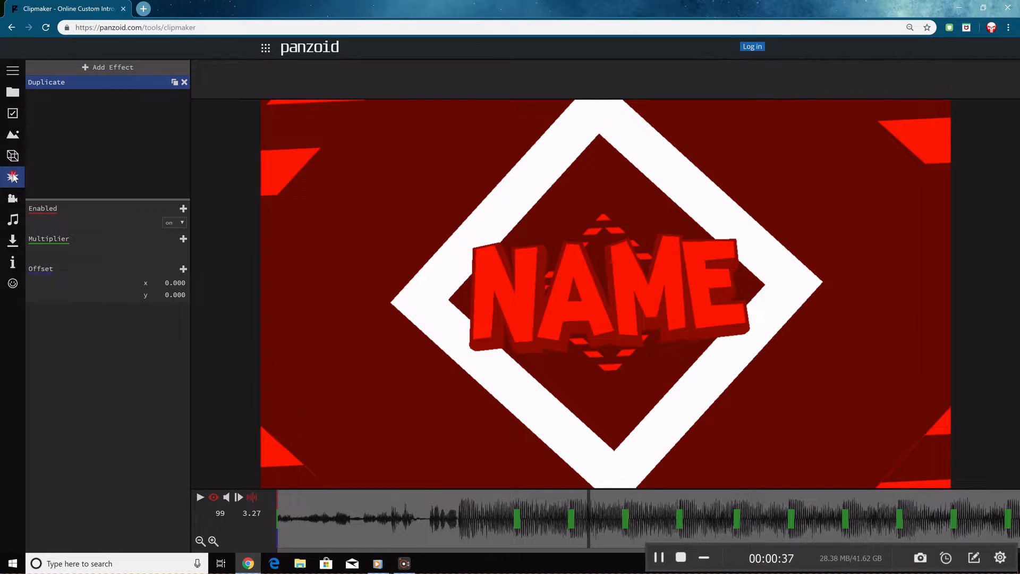
pyautogui.click(105, 68)
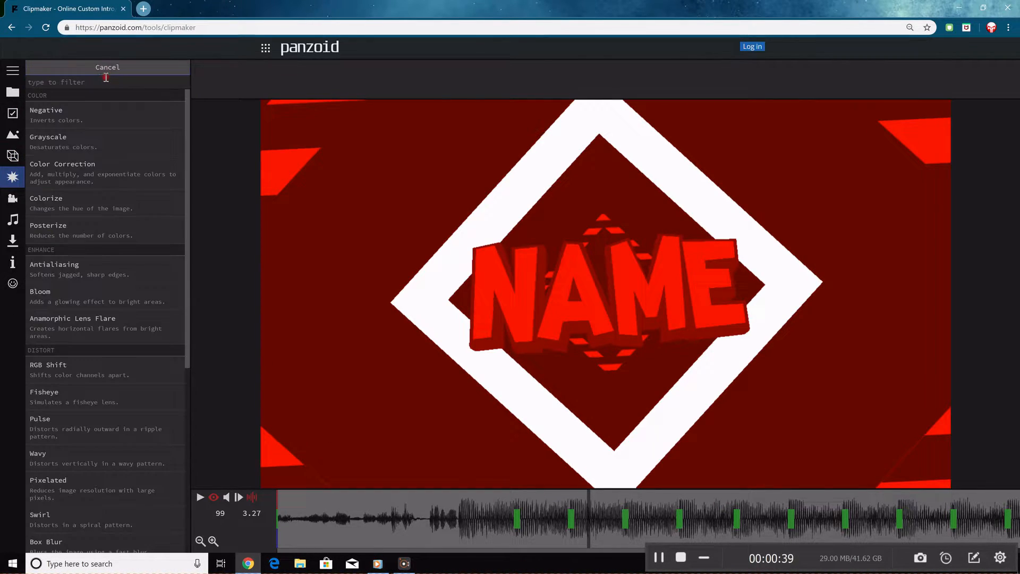
pyautogui.click(105, 267)
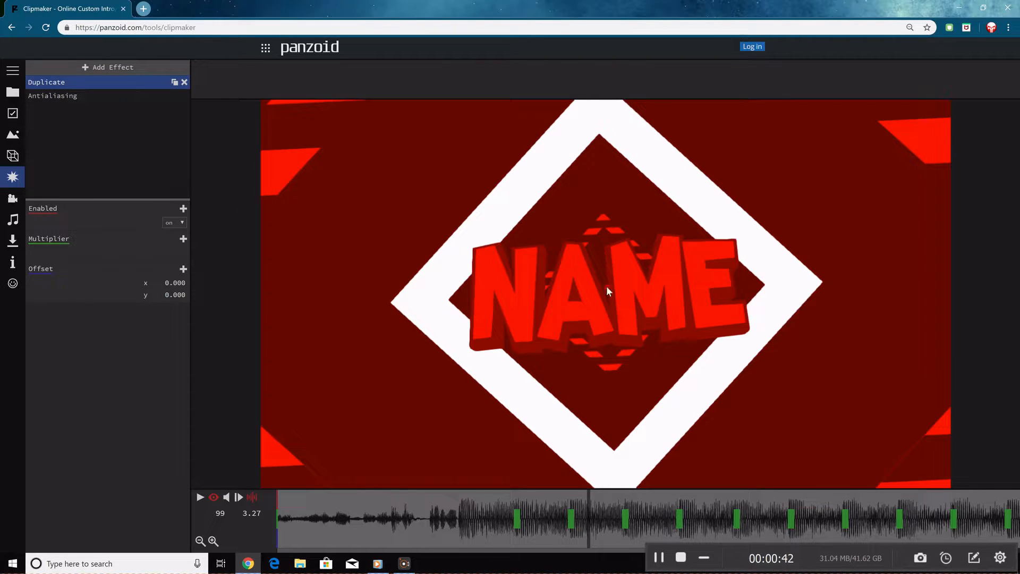
pyautogui.click(161, 95)
pyautogui.click(184, 96)
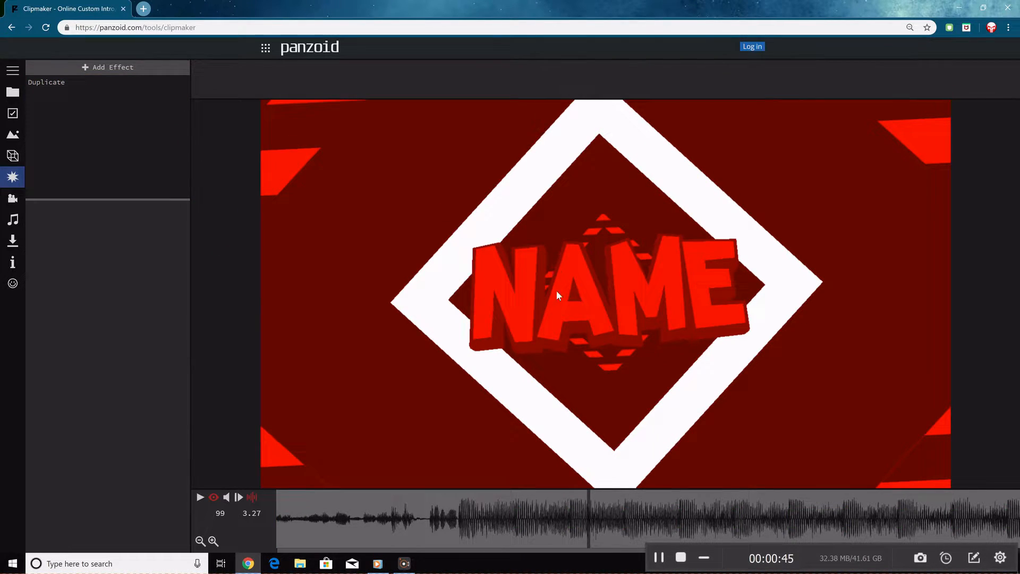
# Add an Antialiasing effect, copy it twice, and order all three Antialiasing effects ahead of Duplicate.
pyautogui.click(93, 68)
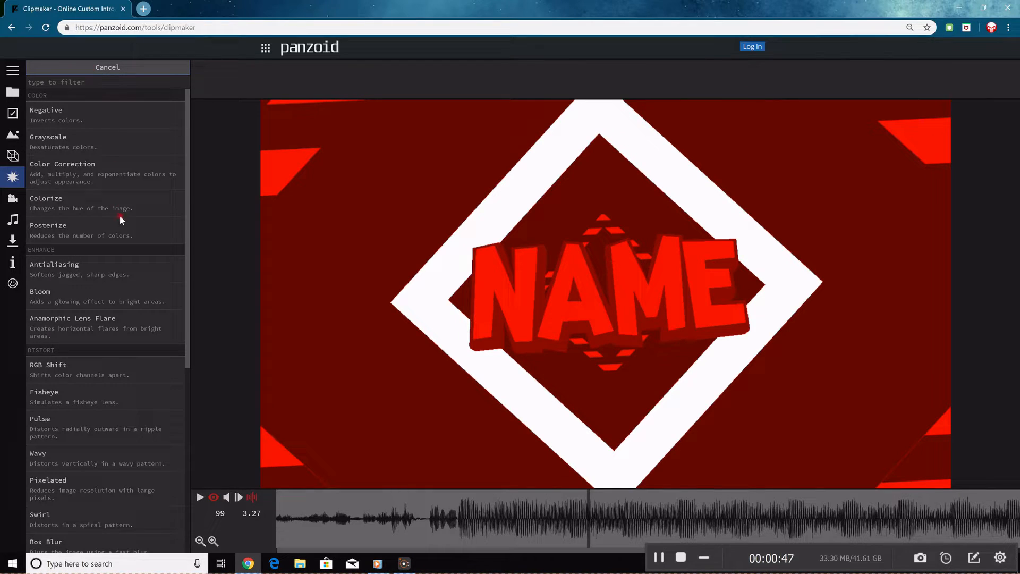
pyautogui.click(91, 270)
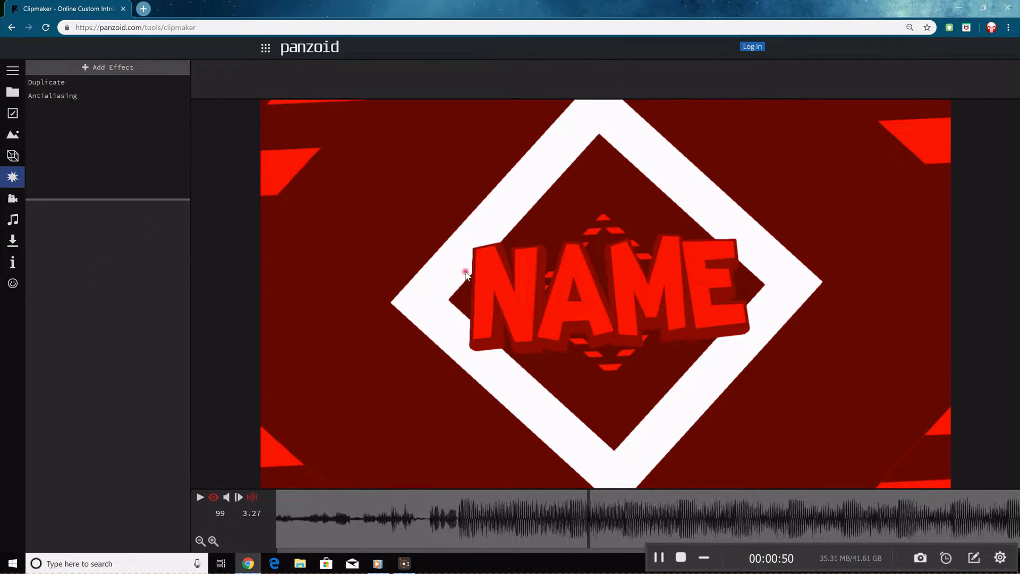
pyautogui.click(146, 94)
pyautogui.click(174, 96)
pyautogui.click(175, 96)
pyautogui.moveTo(84, 120)
pyautogui.mouseDown()
pyautogui.moveTo(83, 148)
pyautogui.moveTo(82, 128)
pyautogui.mouseUp()
pyautogui.click(92, 122)
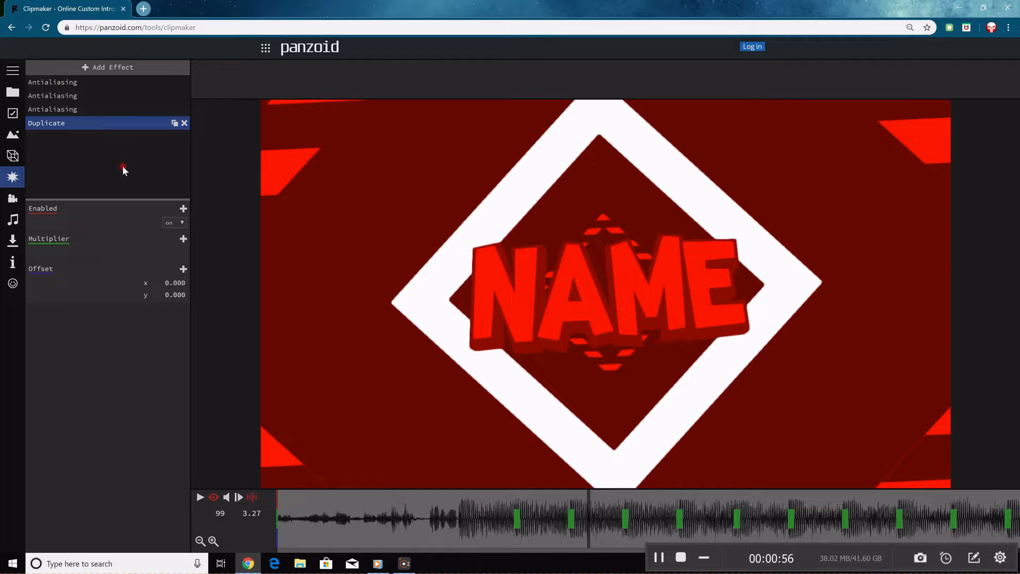
# Add a Bloom effect after Duplicate and set its amount to 0.50.
pyautogui.click(117, 71)
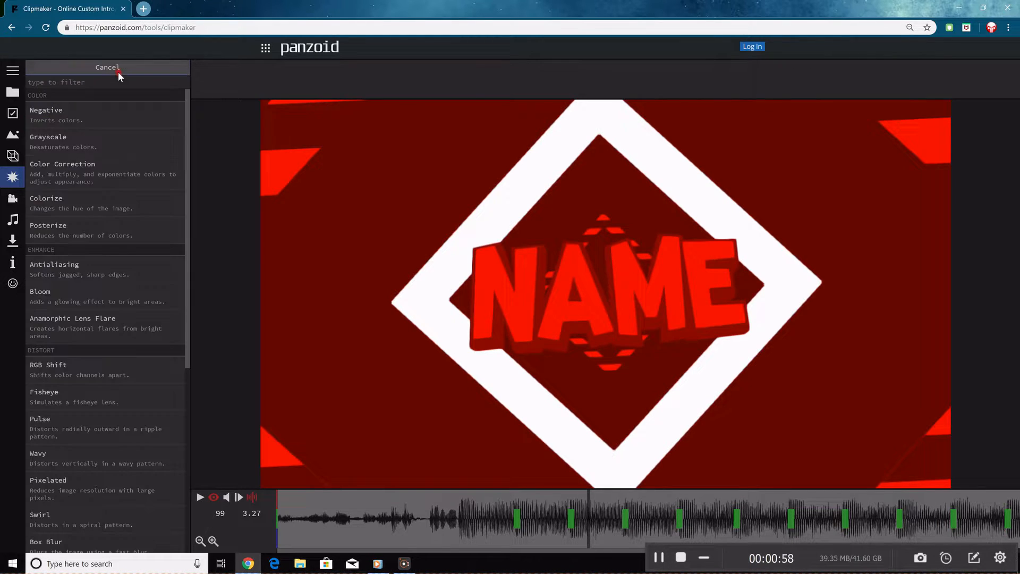
pyautogui.click(83, 301)
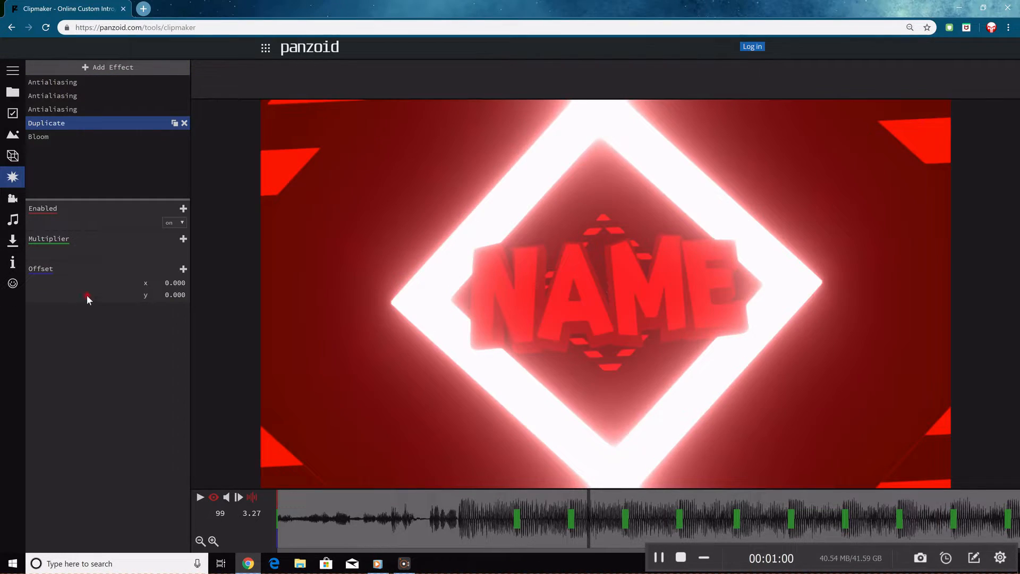
pyautogui.click(68, 139)
pyautogui.click(175, 252)
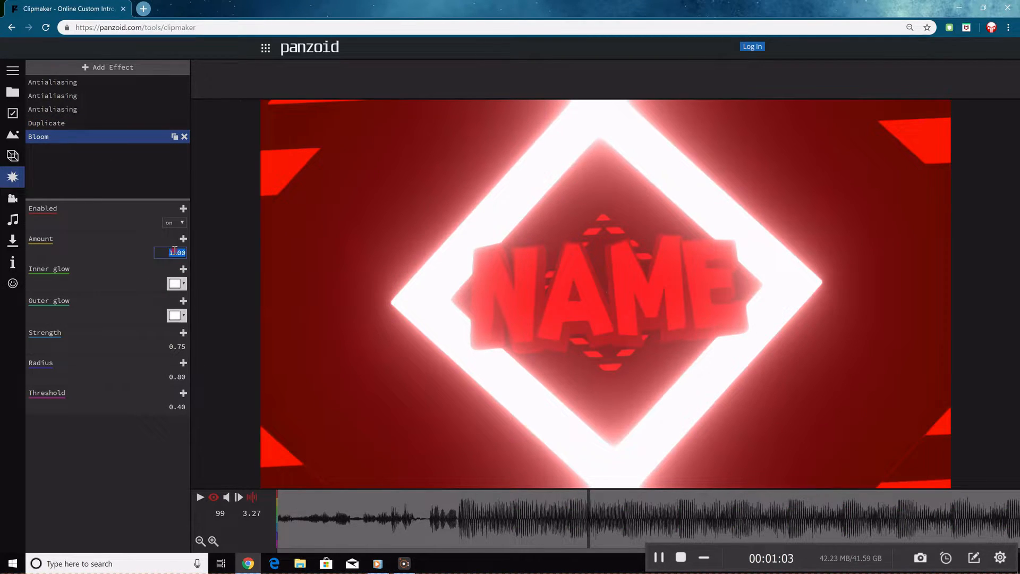
pyautogui.write('.50')
pyautogui.press('Return')
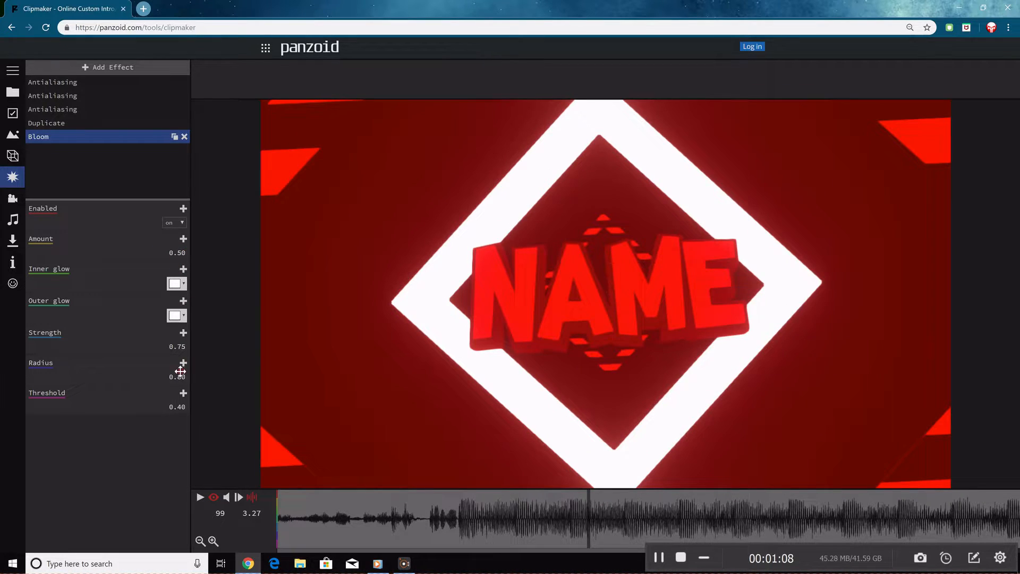
# Try lower Bloom thresholds of 0.00 and 0.10, and set the threshold to 0.30.
pyautogui.moveTo(183, 407); pyautogui.dragTo(71, 396)
pyautogui.moveTo(184, 406); pyautogui.dragTo(29, 413)
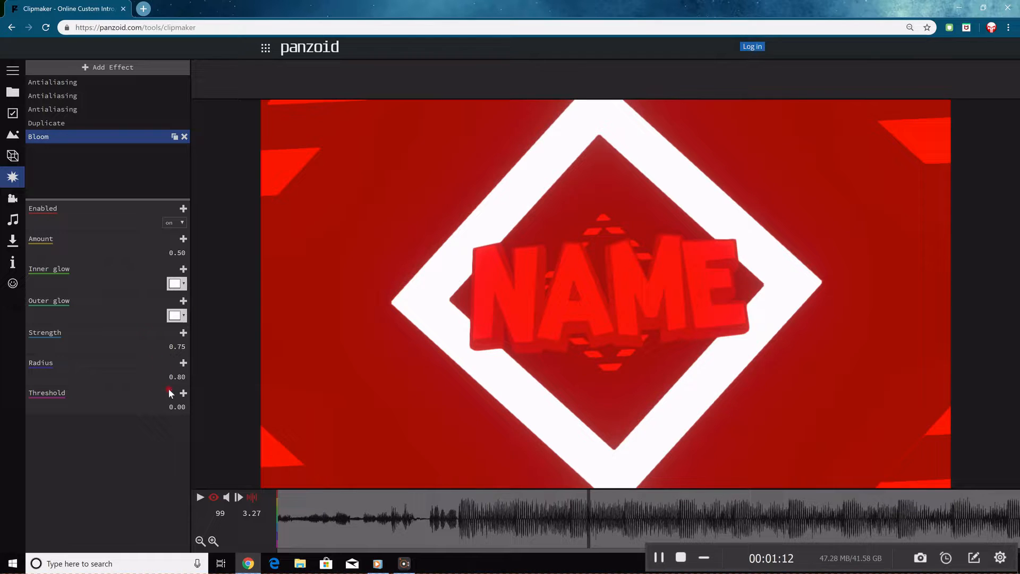
pyautogui.click(171, 408)
pyautogui.write('.10')
pyautogui.press('Return')
pyautogui.click(166, 412)
pyautogui.write('.3')
pyautogui.press('Return')
# Set the Bloom effect's radius to 1.00 and its strength to 2.00.
pyautogui.moveTo(169, 378); pyautogui.dragTo(366, 381)
pyautogui.moveTo(176, 343); pyautogui.dragTo(768, 340)
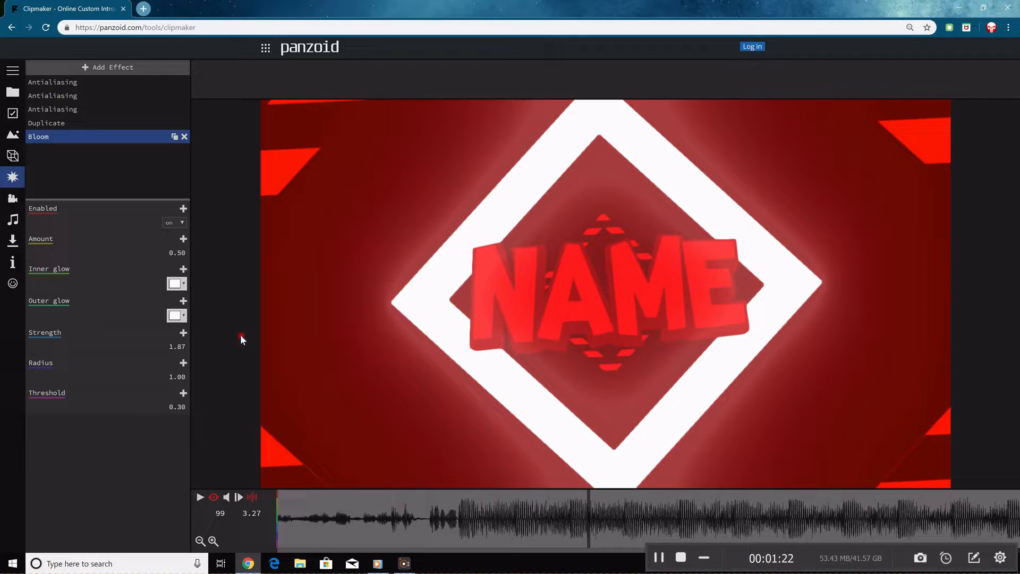
pyautogui.click(179, 344)
pyautogui.write('2')
pyautogui.press('Return')
# Keep the Bloom inner glow white, change its outer glow to red, and raise its strength to 3.00.
pyautogui.click(174, 284)
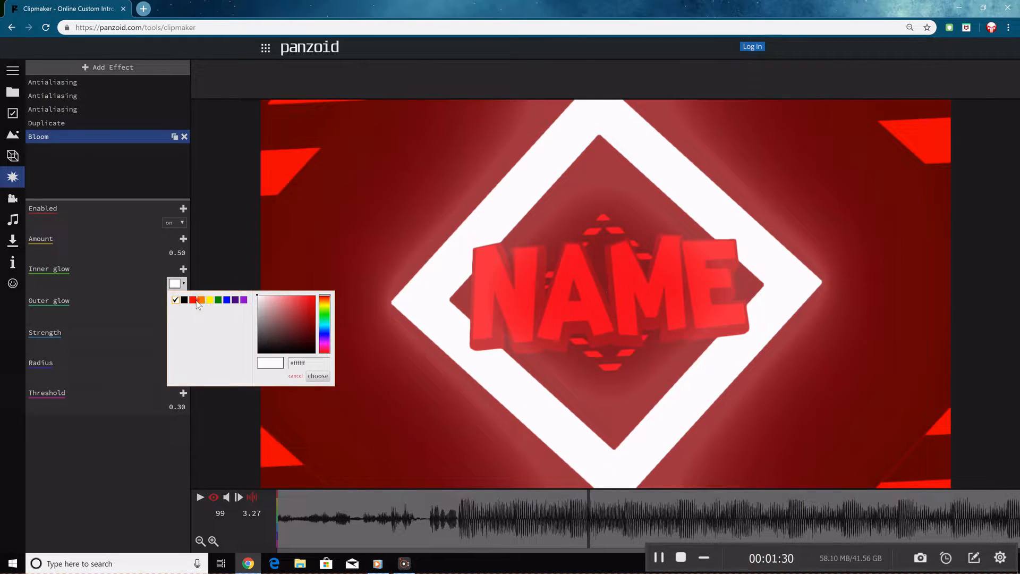
pyautogui.click(153, 300)
pyautogui.click(175, 315)
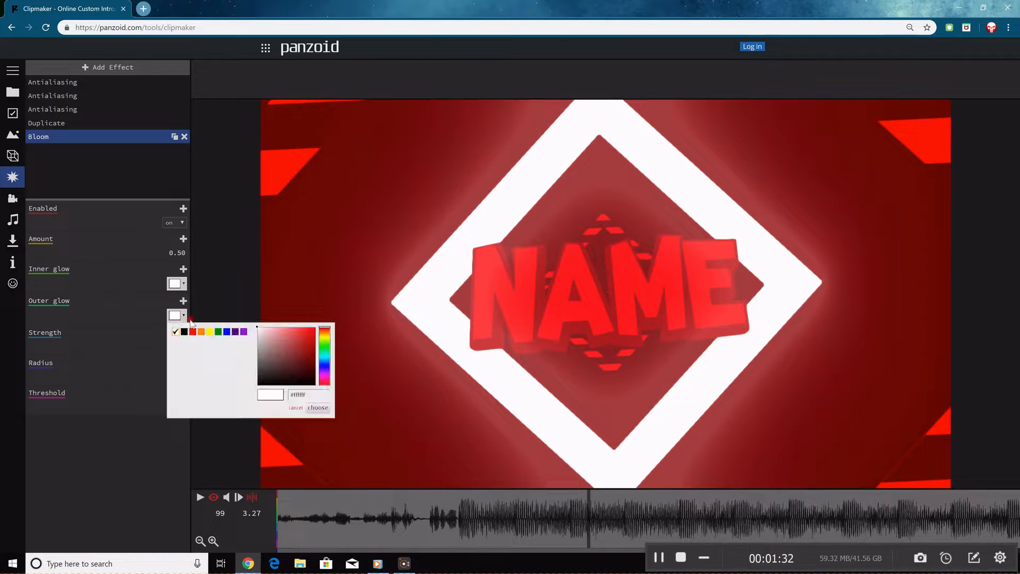
pyautogui.click(192, 332)
pyautogui.click(318, 407)
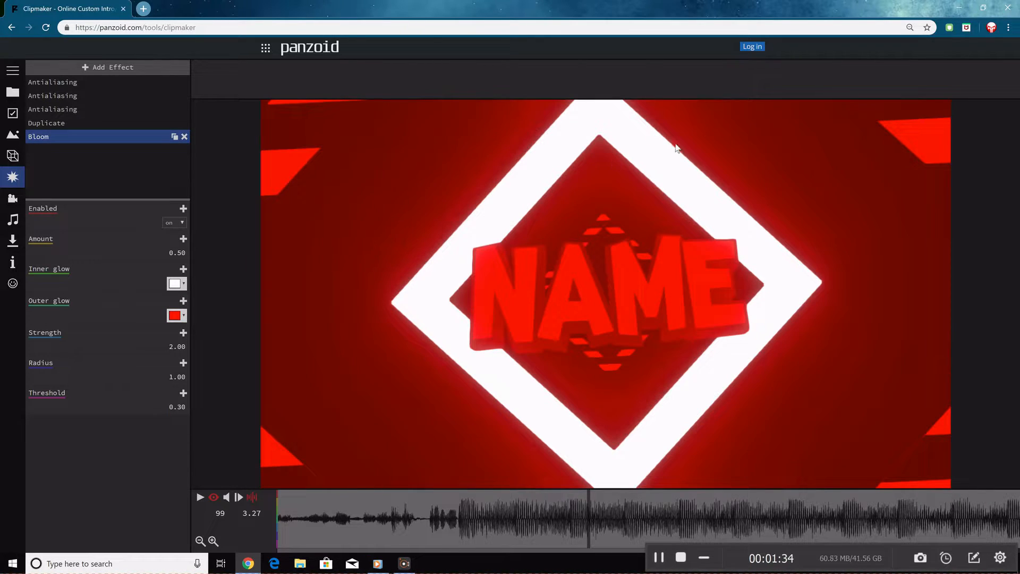
pyautogui.moveTo(183, 347); pyautogui.dragTo(835, 341)
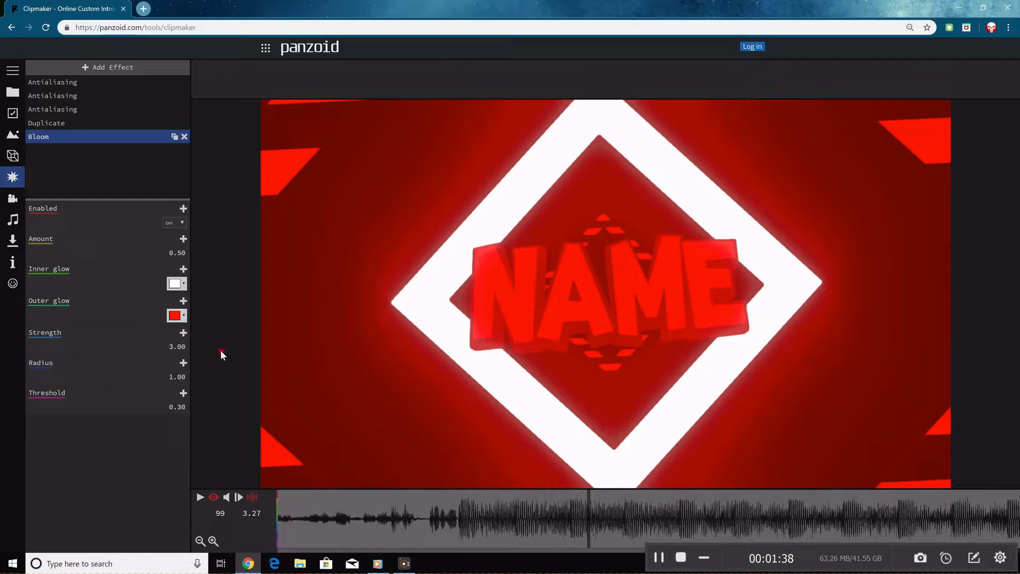
pyautogui.click(178, 347)
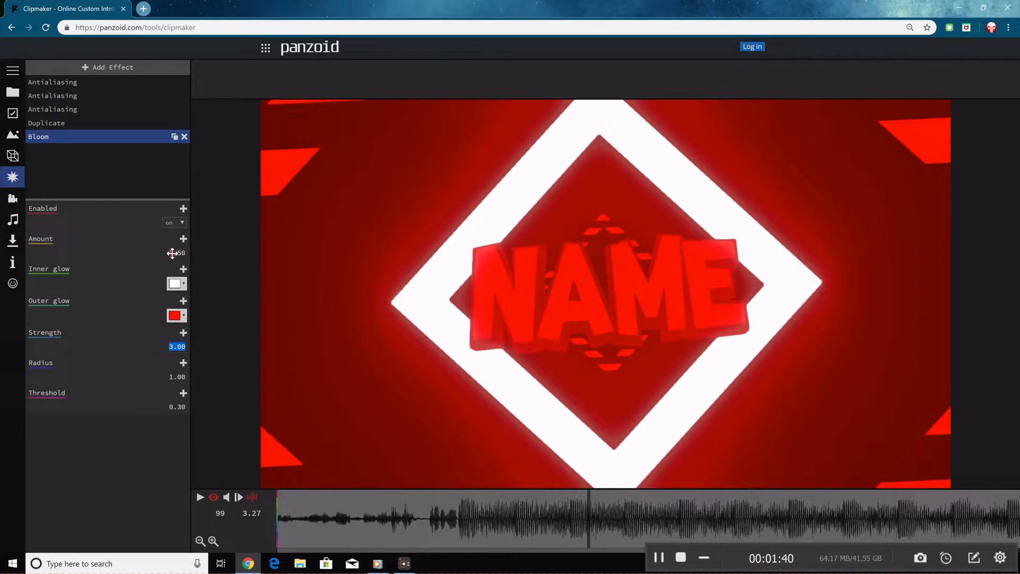
# Try Bloom amounts of 1.00 and 0.00 to compare the glow, and set the amount back to 0.50.
pyautogui.click(174, 251)
pyautogui.write('1')
pyautogui.press('Return')
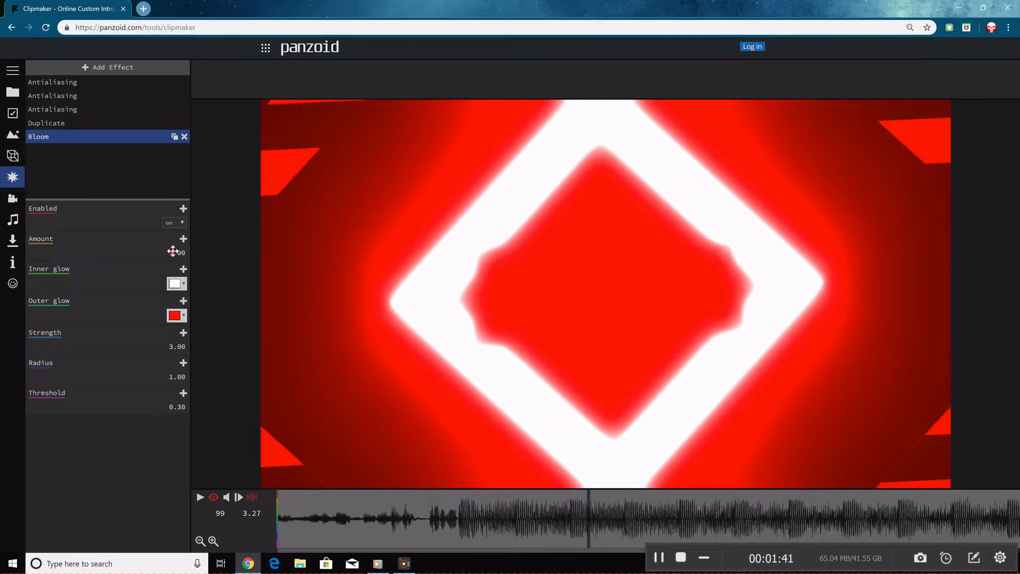
pyautogui.click(172, 252)
pyautogui.write('0')
pyautogui.press('Return')
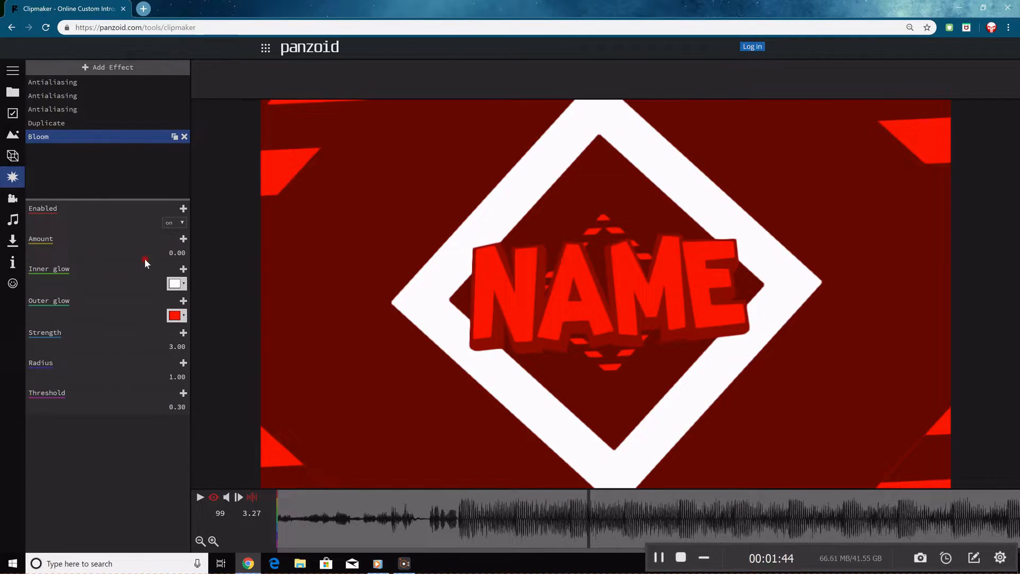
pyautogui.click(164, 254)
pyautogui.write('0.0')
pyautogui.press('BackSpace')
pyautogui.write('5')
pyautogui.press('Return')
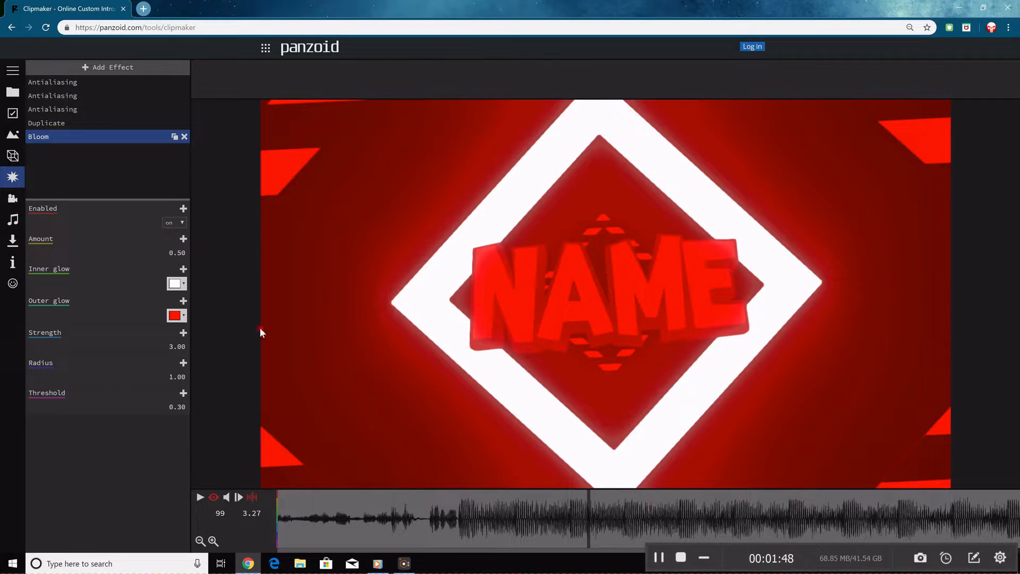
# Play the intro from 0.00 s to check the bloom, and move the playhead to 3.87 s.
pyautogui.moveTo(583, 508); pyautogui.dragTo(139, 453)
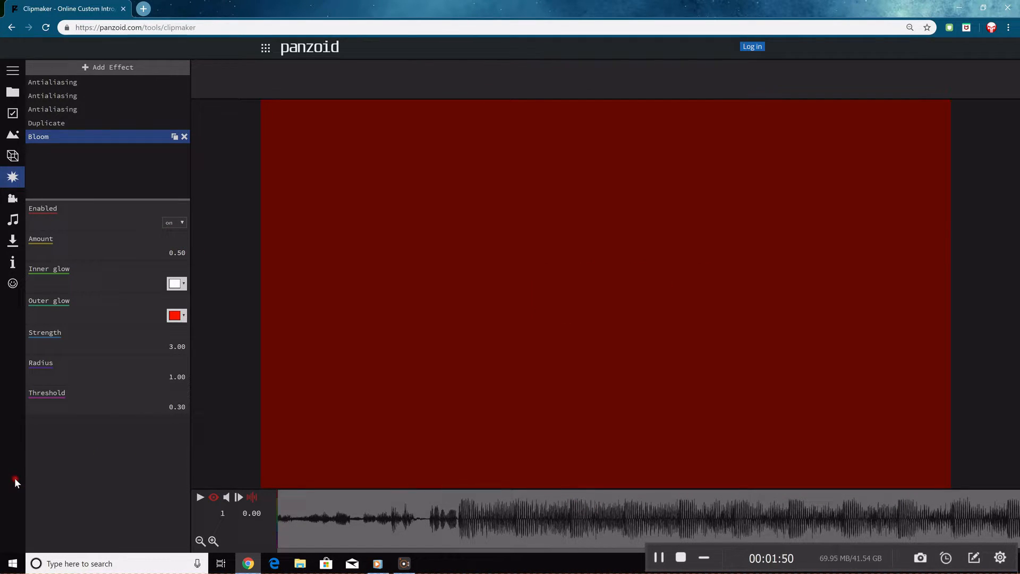
pyautogui.press('space')
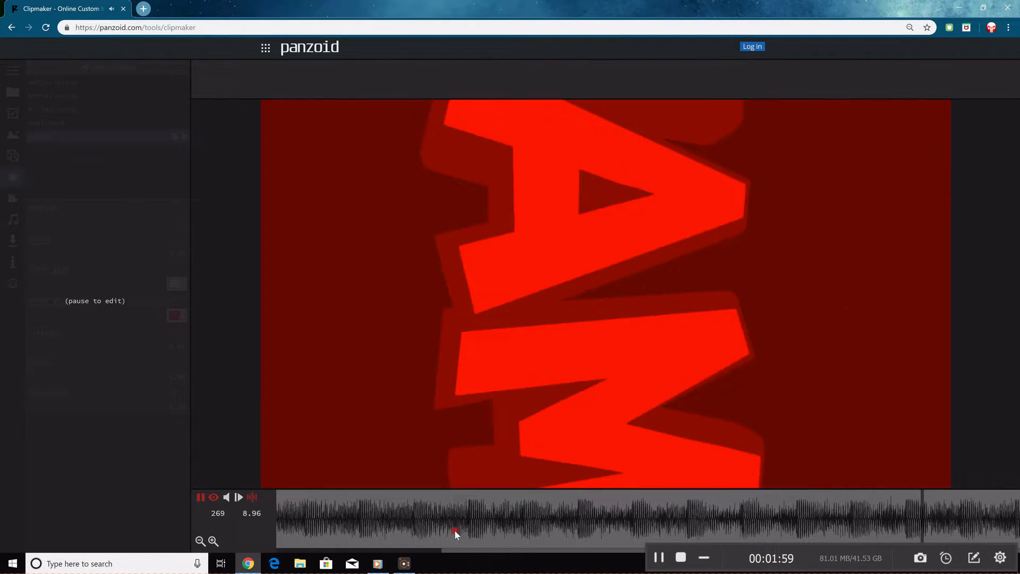
pyautogui.moveTo(455, 531)
pyautogui.mouseDown()
pyautogui.moveTo(226, 530)
pyautogui.moveTo(473, 515)
pyautogui.mouseUp()
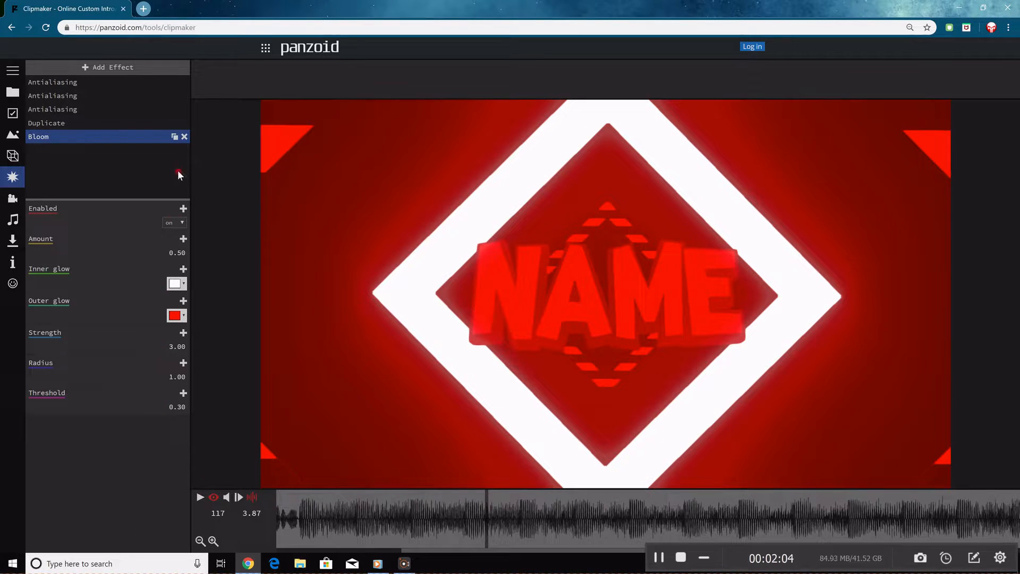
# Duplicate the Bloom effect, and set the copy's strength to 1.00 and threshold to 0.60.
pyautogui.click(174, 136)
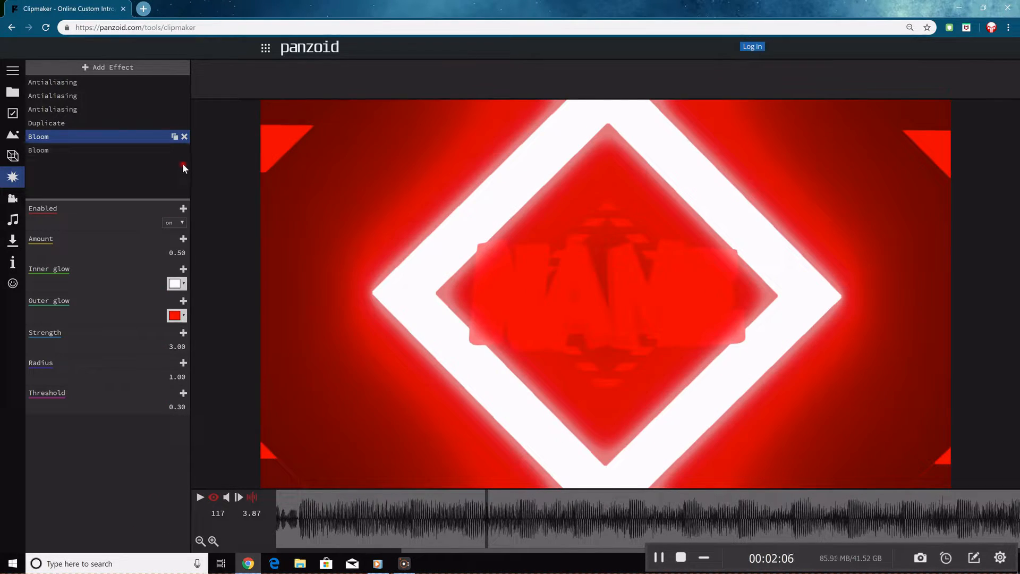
pyautogui.click(85, 153)
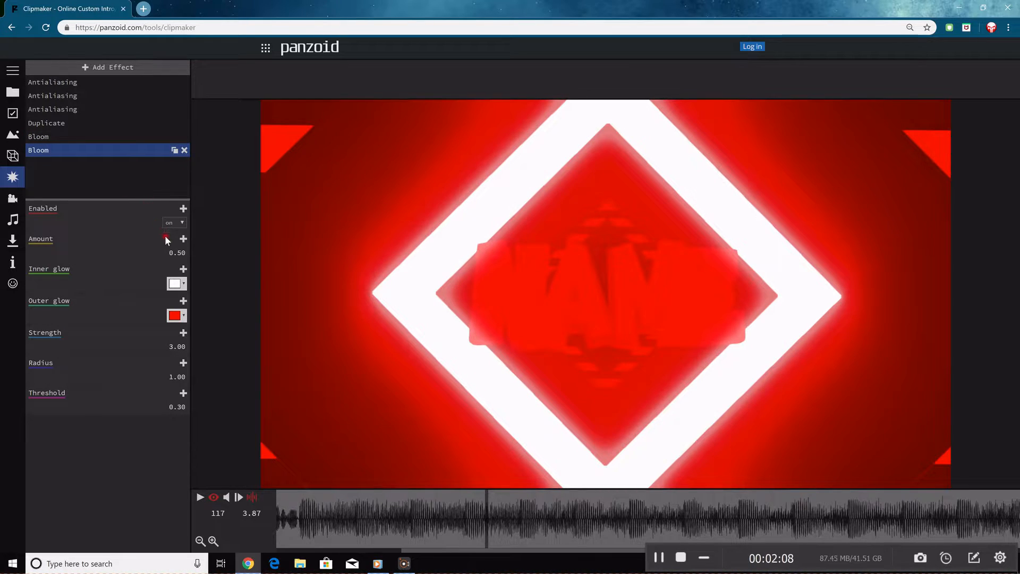
pyautogui.click(177, 346)
pyautogui.write('1')
pyautogui.press('Return')
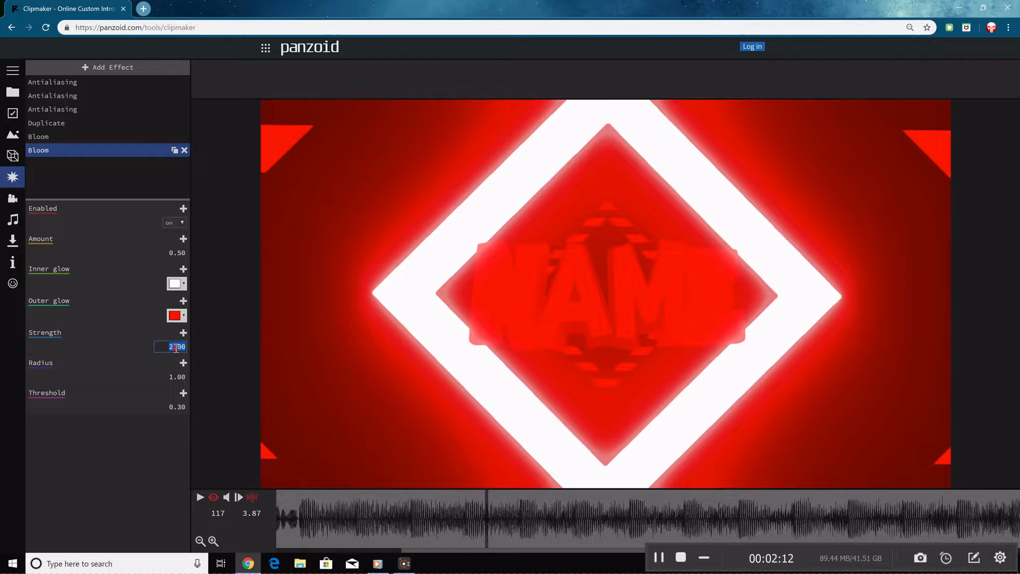
pyautogui.click(177, 406)
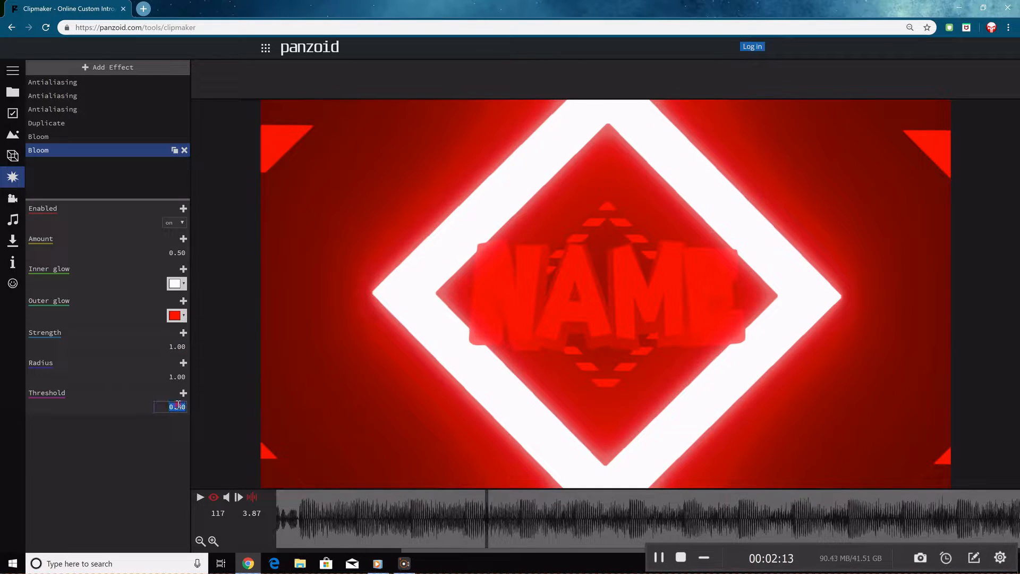
pyautogui.write('0.6')
pyautogui.press('Return')
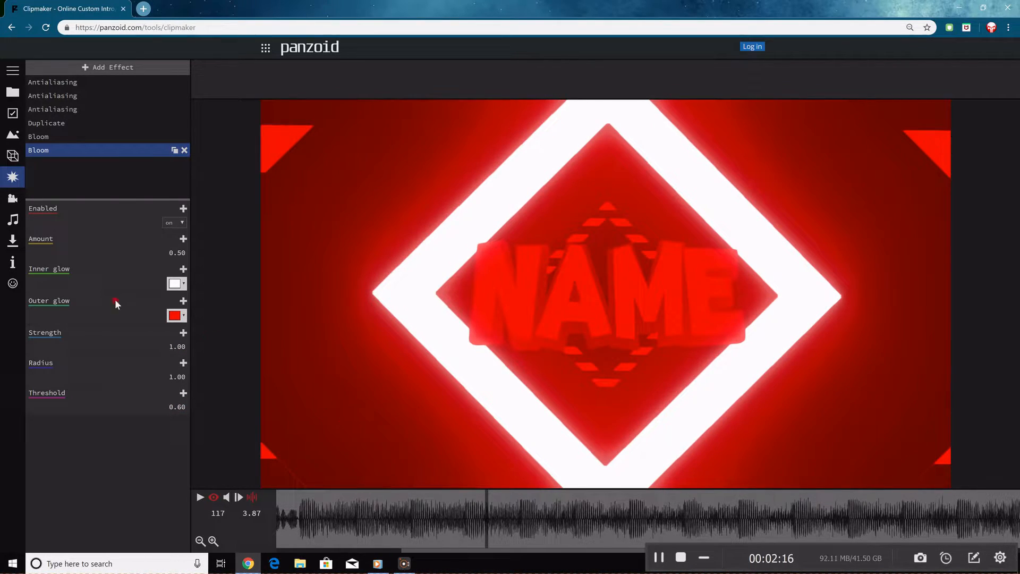
# Change the copied Bloom's outer glow to white and its inner glow to red (#ff0000).
pyautogui.click(175, 316)
pyautogui.click(176, 331)
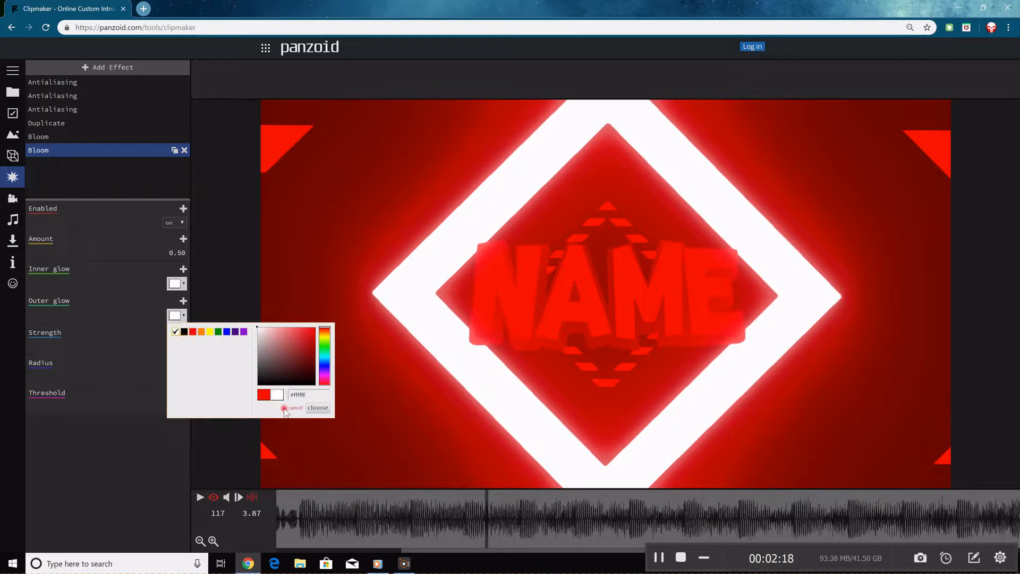
pyautogui.click(318, 408)
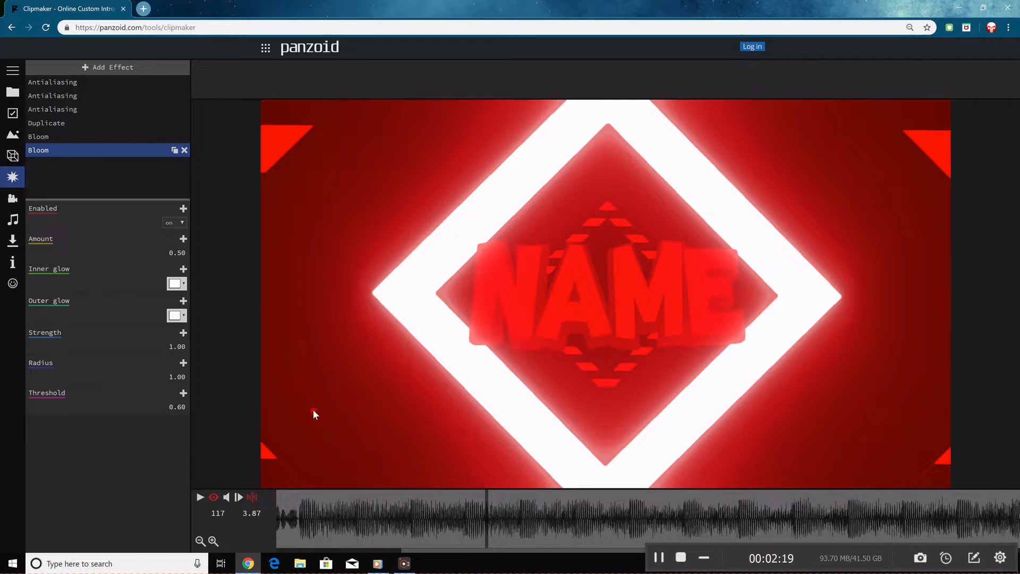
pyautogui.click(175, 283)
pyautogui.click(184, 300)
pyautogui.click(192, 300)
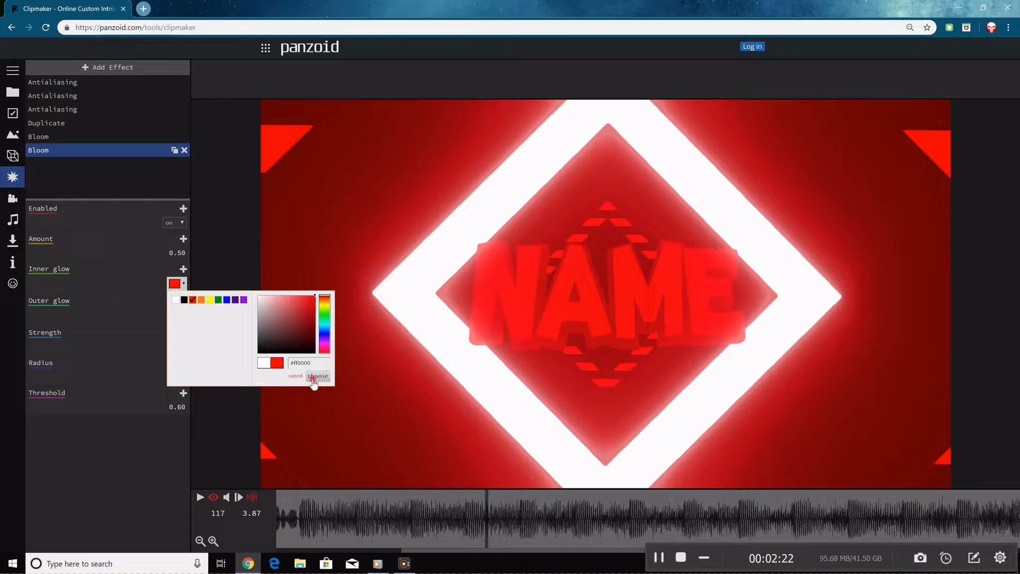
pyautogui.click(317, 376)
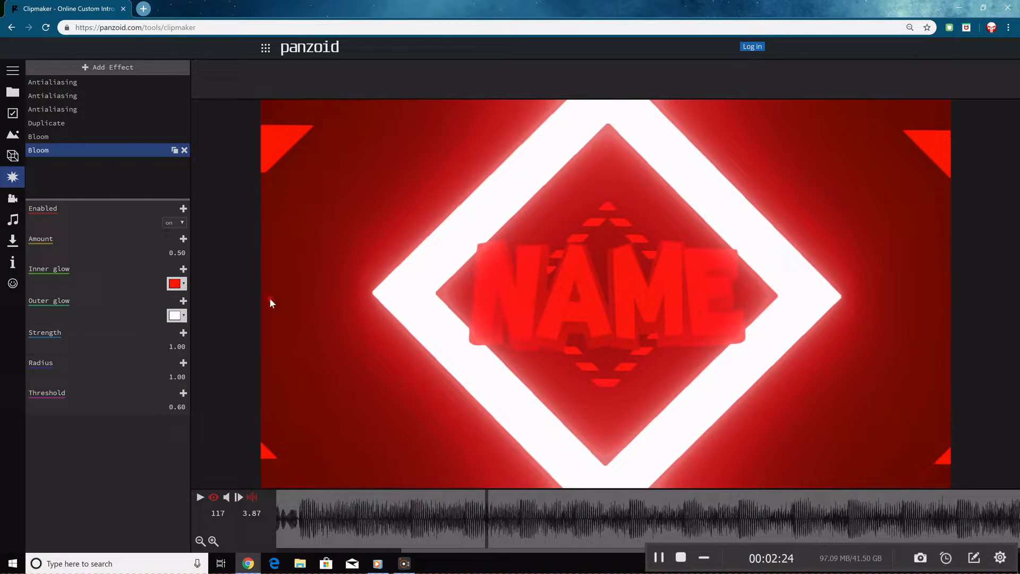
# Try amounts of 1.00 and 0.50 on the copied Bloom to compare its glow.
pyautogui.click(178, 252)
pyautogui.write('1')
pyautogui.press('Return')
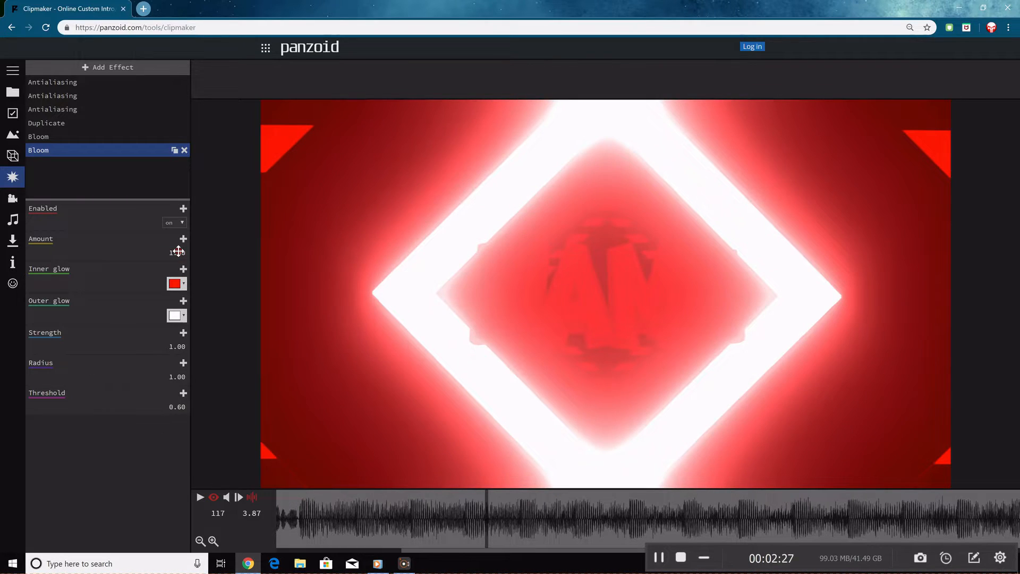
pyautogui.click(179, 252)
pyautogui.write('1.')
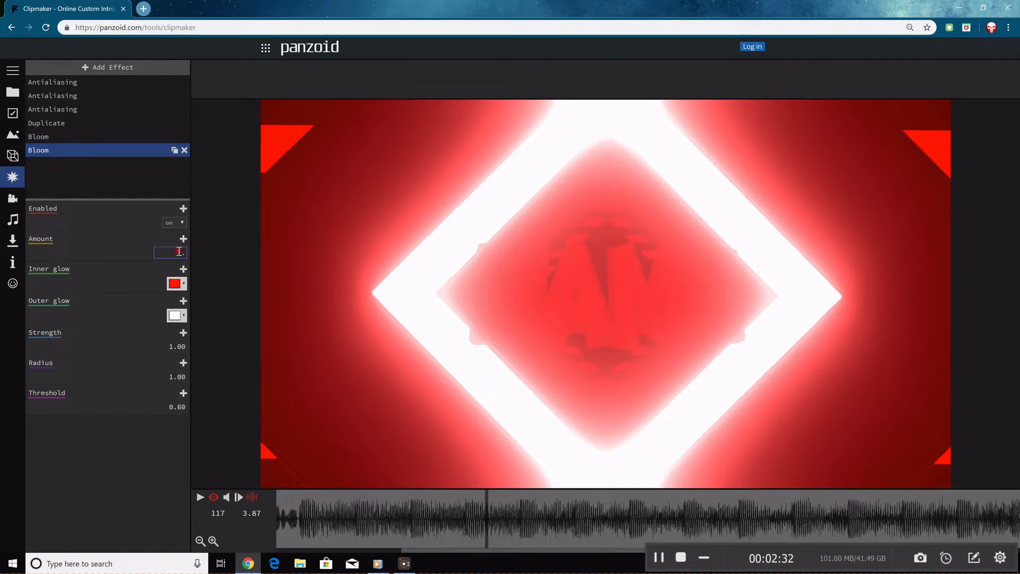
pyautogui.press('Return')
pyautogui.click(179, 251)
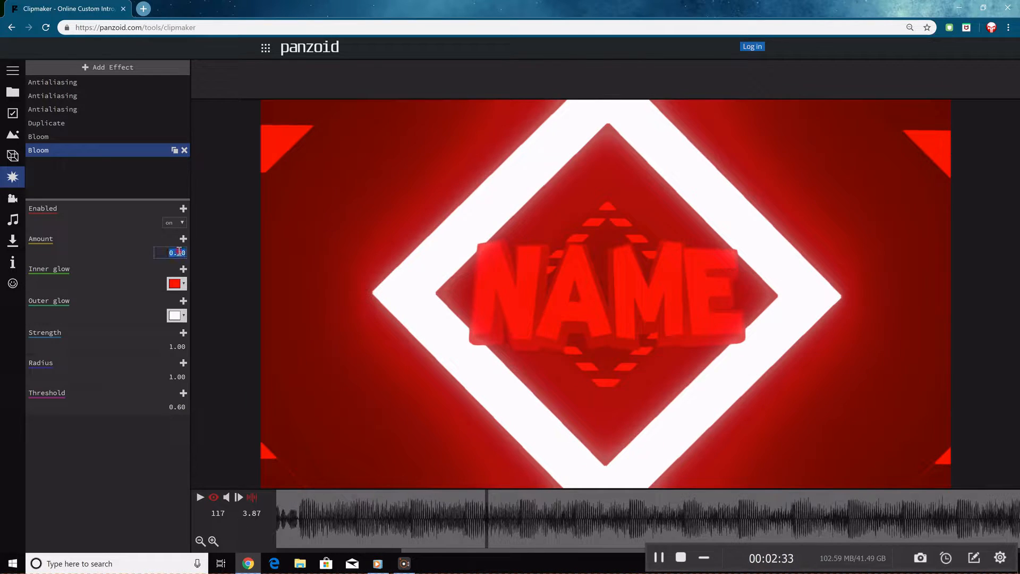
pyautogui.write('0.5')
pyautogui.press('Return')
# Turn the copied Bloom off and on to compare the glow, and set its amount to 0.00.
pyautogui.click(174, 223)
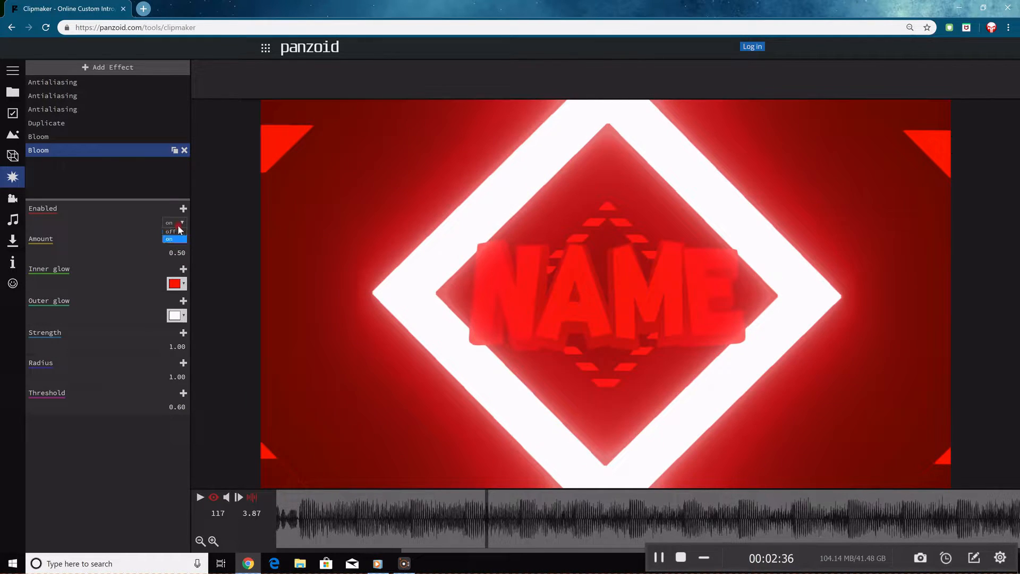
pyautogui.click(175, 232)
pyautogui.click(175, 225)
pyautogui.click(175, 239)
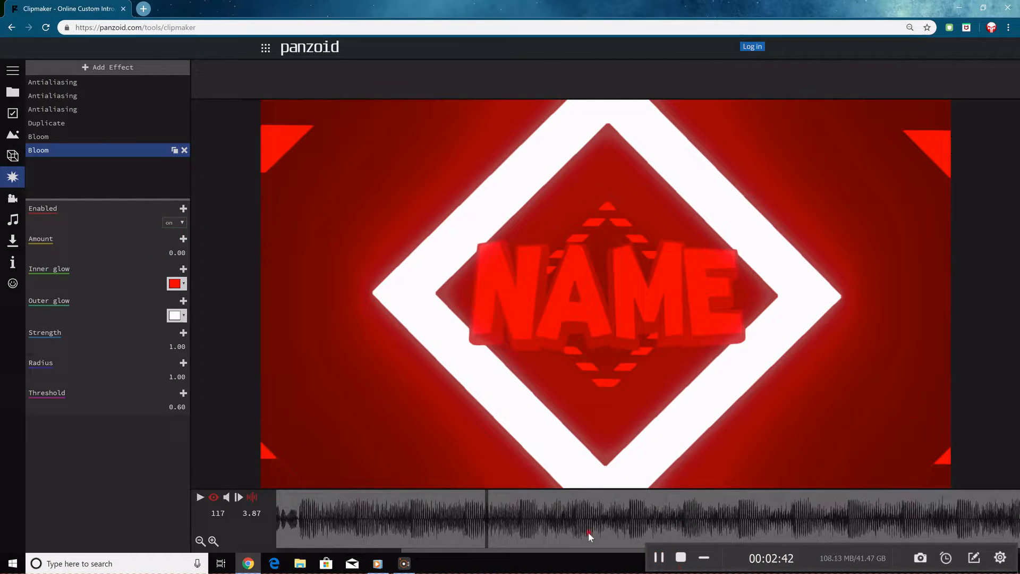
# Add an amount keyframe of 0.00 to the copied Bloom at the first strong beat and another keyframe at 1.97 s.
pyautogui.moveTo(487, 546); pyautogui.dragTo(361, 551)
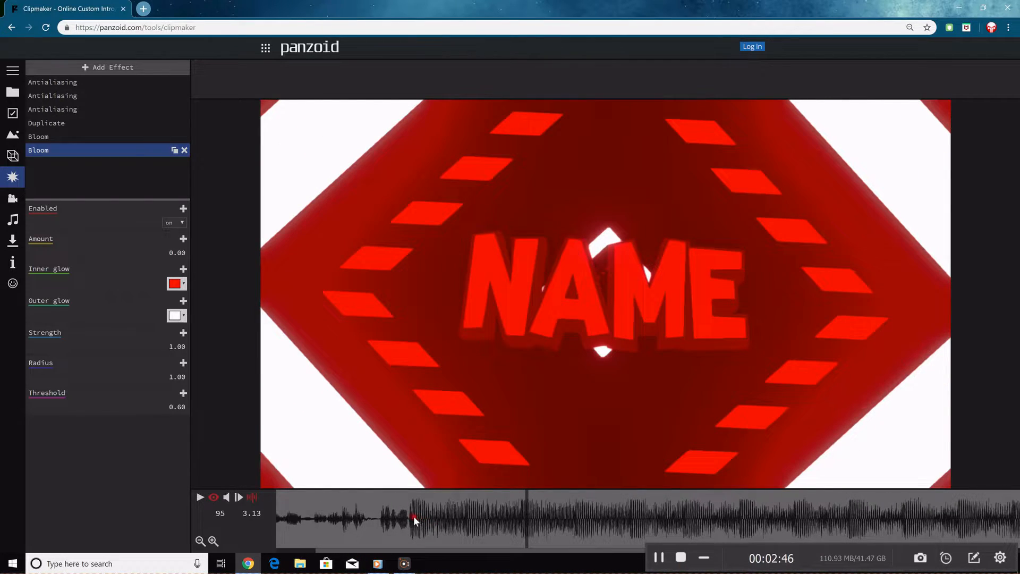
pyautogui.click(412, 515)
pyautogui.click(182, 240)
pyautogui.click(413, 497)
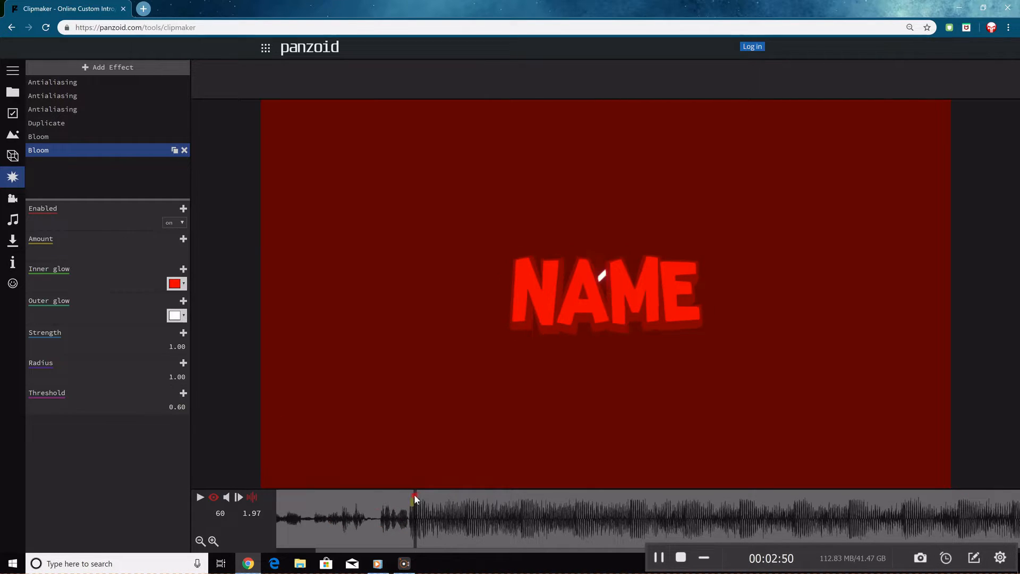
pyautogui.click(183, 239)
pyautogui.click(182, 252)
pyautogui.click(295, 290)
# Keyframe the copied Bloom's amount just before the second beat, and set it to 0.50 at 2.53 s.
pyautogui.moveTo(432, 500); pyautogui.dragTo(467, 495)
pyautogui.click(182, 242)
pyautogui.click(469, 496)
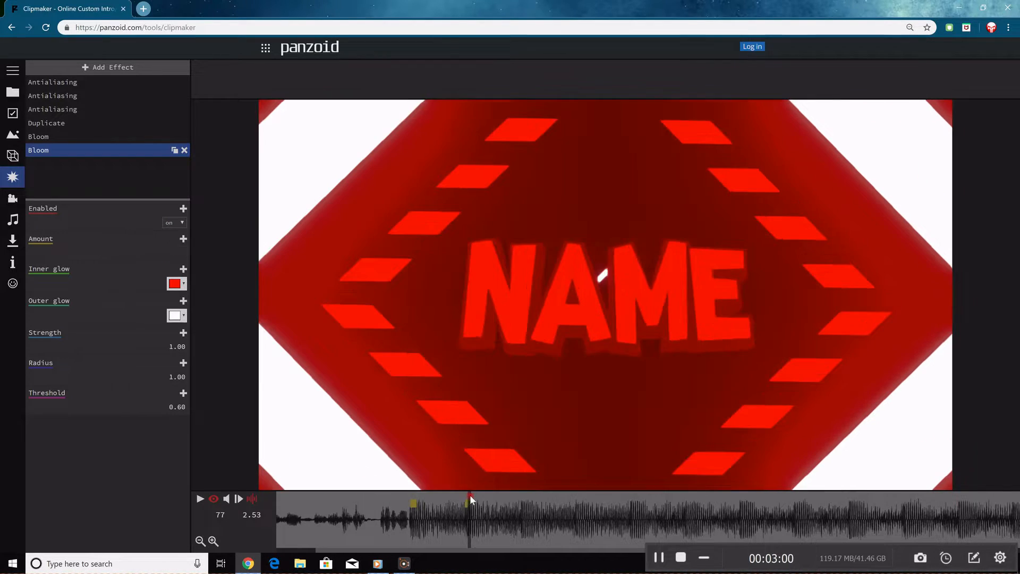
pyautogui.click(184, 239)
pyautogui.click(170, 254)
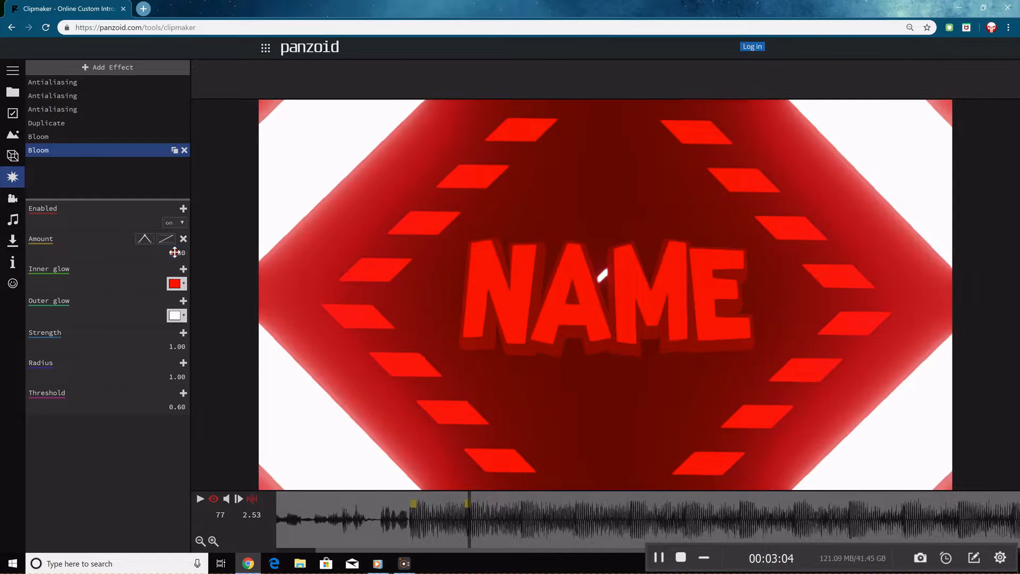
# Keyframe the copied Bloom's amount at 0.00 at 3.07 s and at 0.50 at 3.10 s.
pyautogui.click(521, 507)
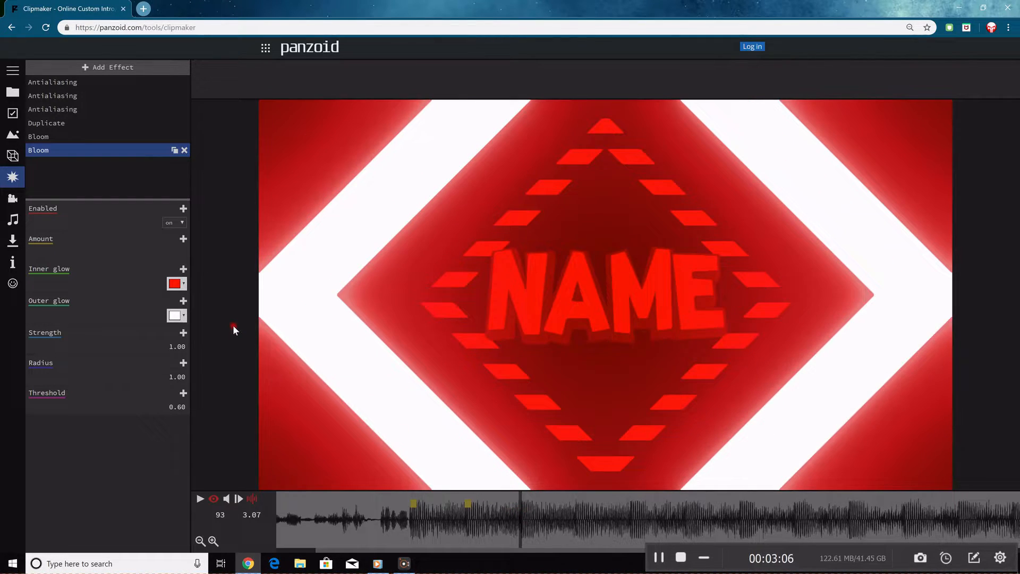
pyautogui.click(181, 239)
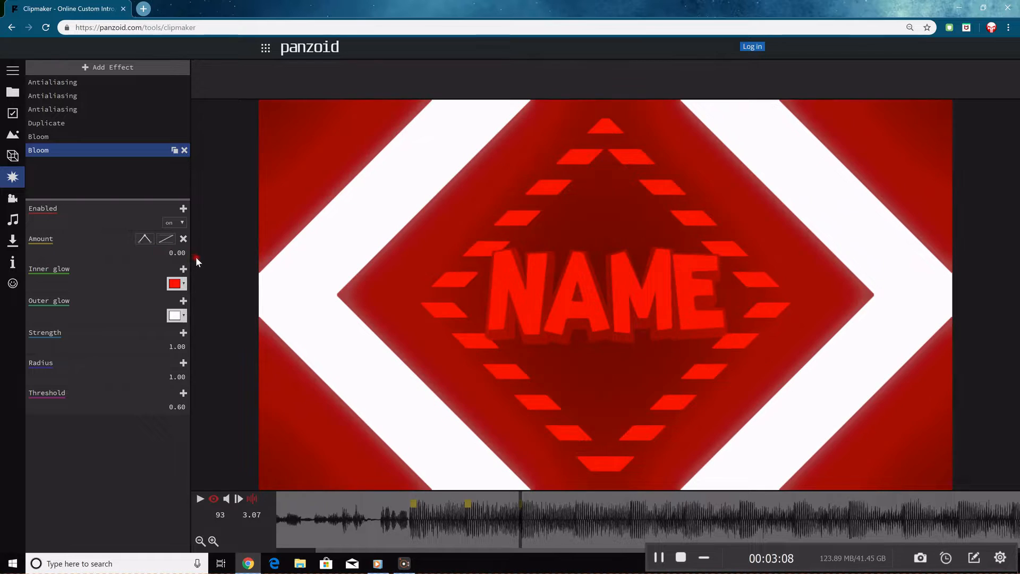
pyautogui.click(523, 496)
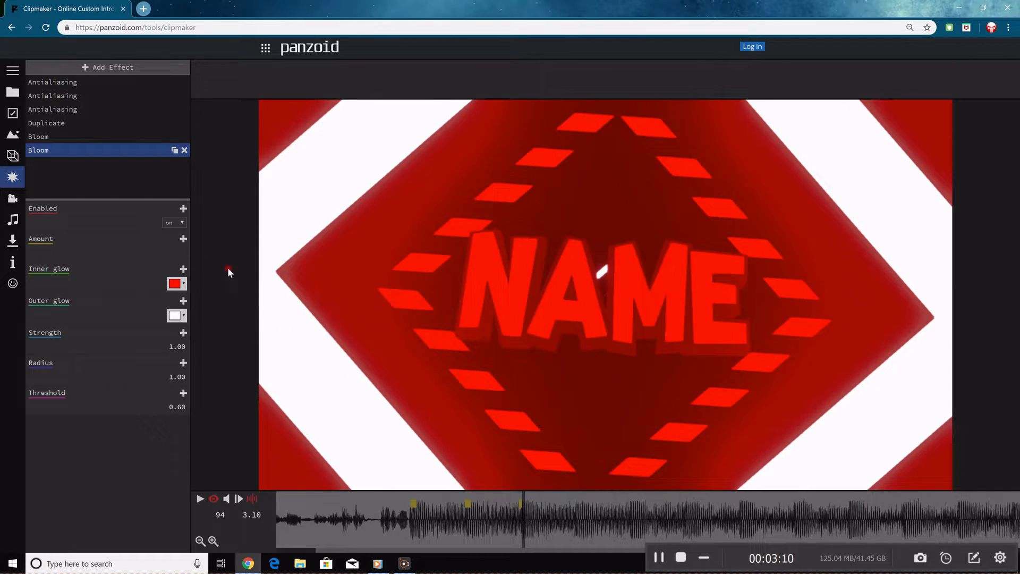
pyautogui.click(182, 240)
pyautogui.click(181, 251)
pyautogui.press('Return')
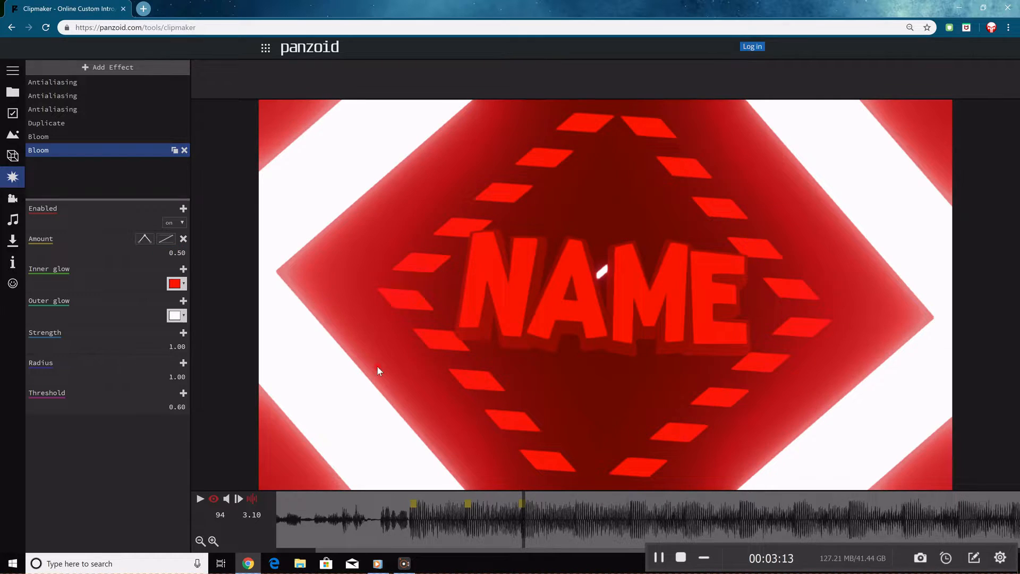
# Keyframe the copied Bloom's amount at 0.00 at 3.63 s and at 0.50 at 3.67 s.
pyautogui.click(575, 499)
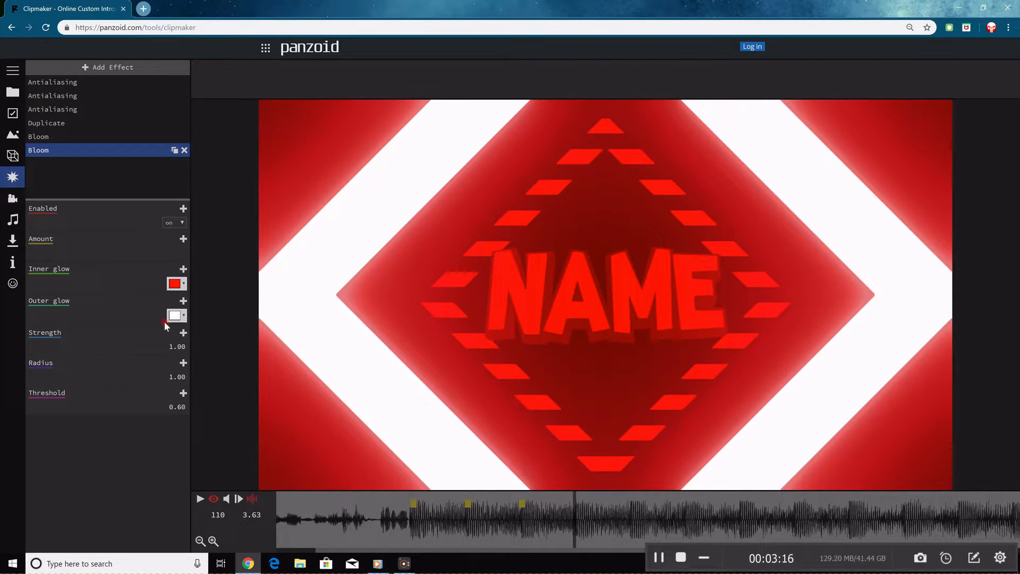
pyautogui.click(182, 240)
pyautogui.click(178, 252)
pyautogui.write('0.50')
pyautogui.press('Return')
pyautogui.click(577, 509)
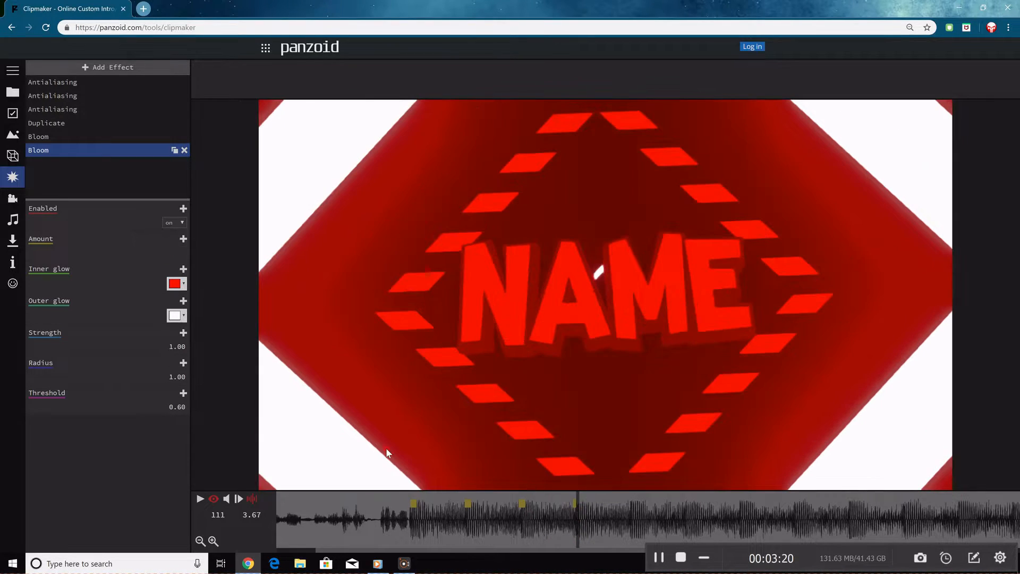
pyautogui.click(182, 240)
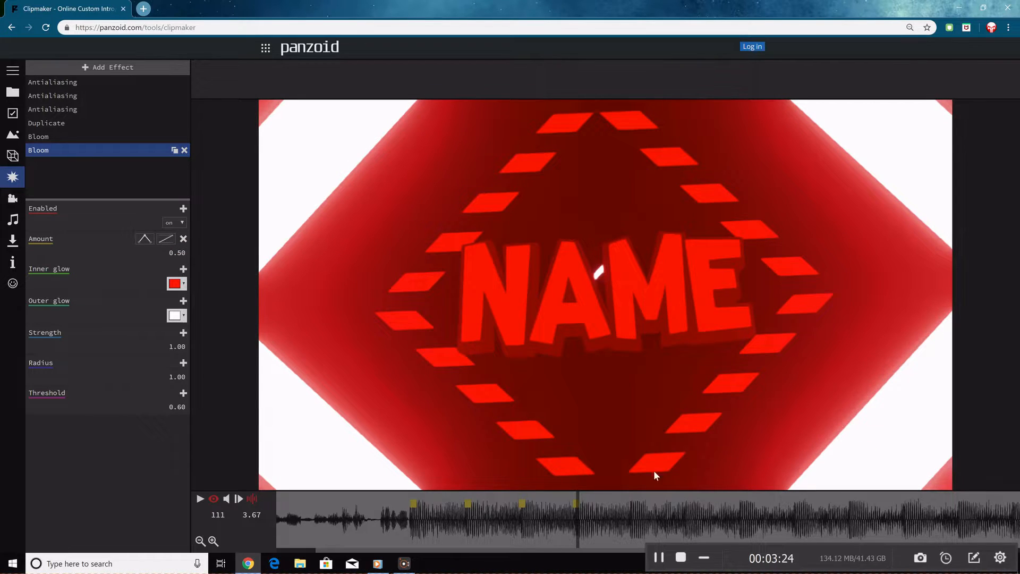
# Keyframe the copied Bloom's amount at 0.00 at 4.20 s and at 0.50 at 4.23 s.
pyautogui.click(630, 505)
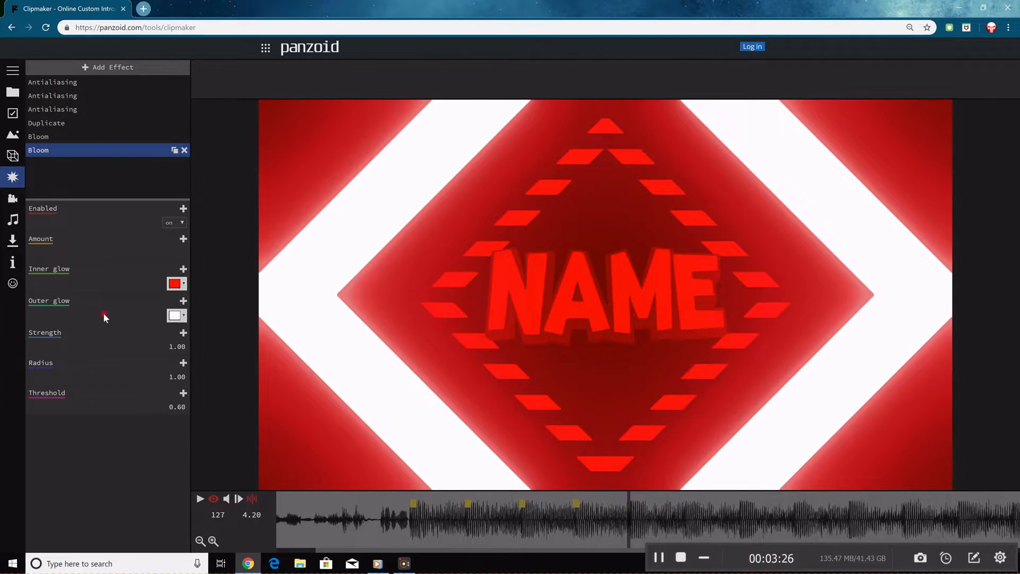
pyautogui.click(182, 240)
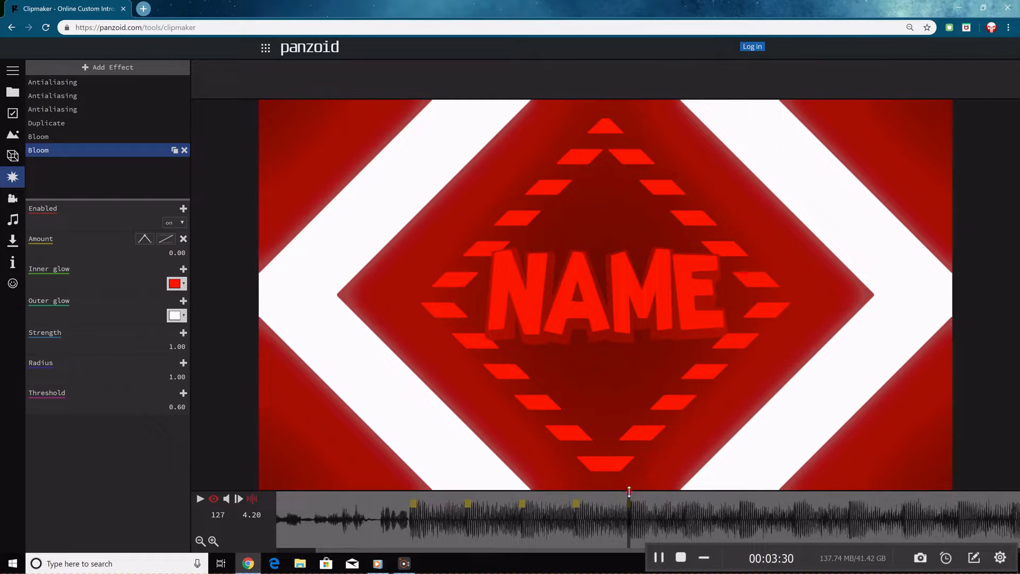
pyautogui.click(631, 496)
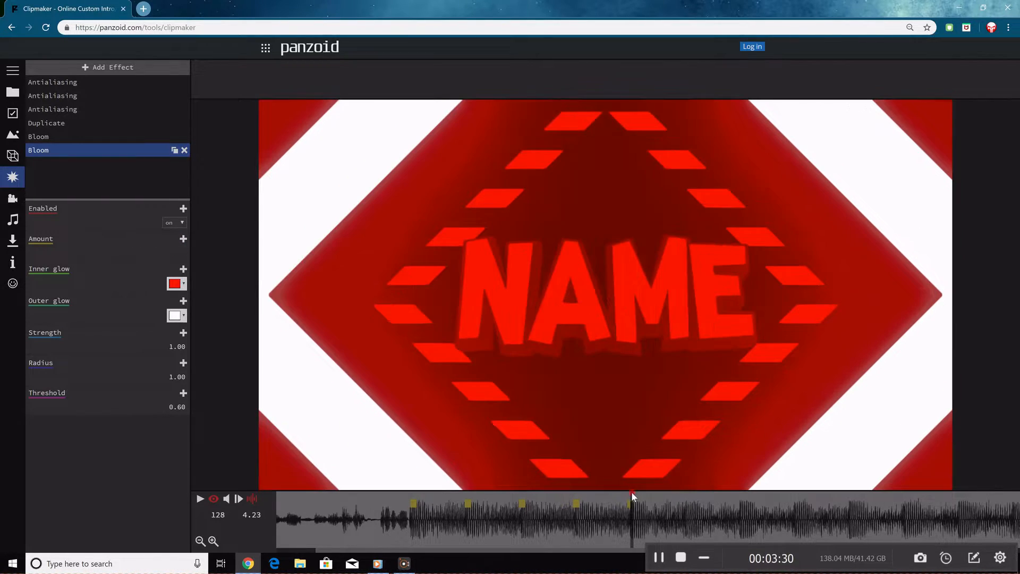
pyautogui.click(172, 252)
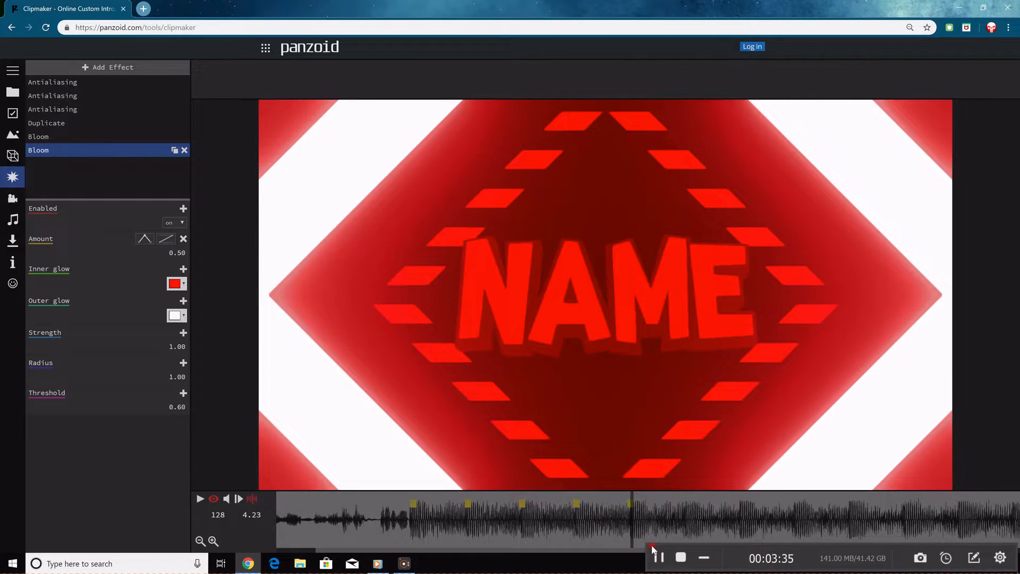
pyautogui.click(659, 556)
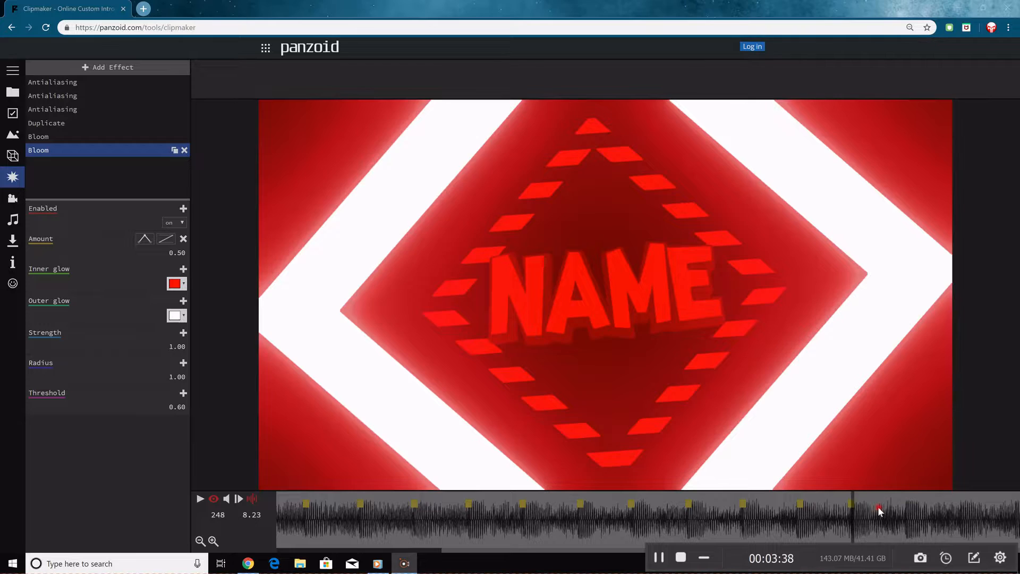
# Keyframe the copied Bloom's amount at 0.00 at 8.80 s, add another keyframe at 8.83 s, and move the playhead to 9.37 s.
pyautogui.click(899, 506)
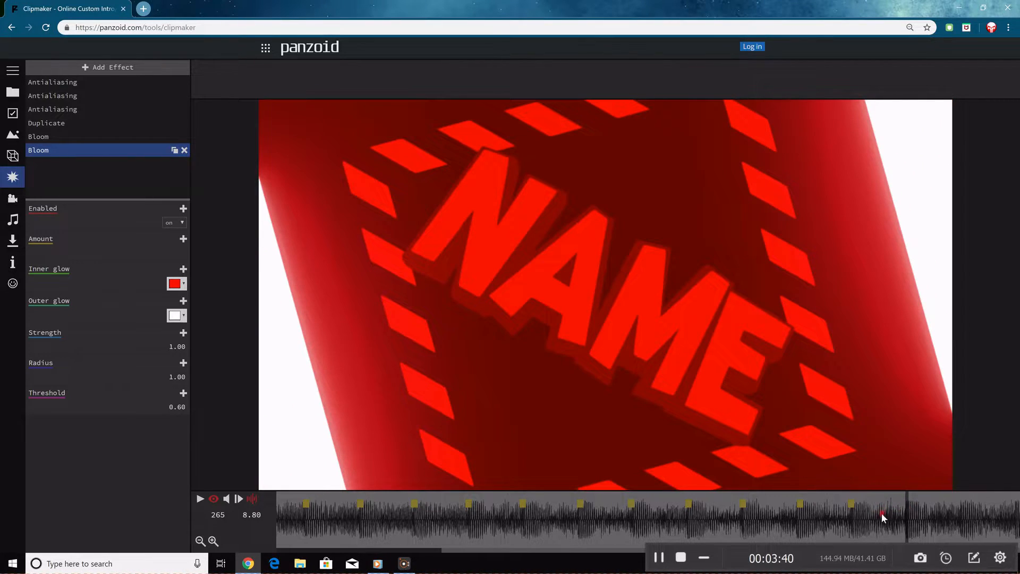
pyautogui.click(182, 240)
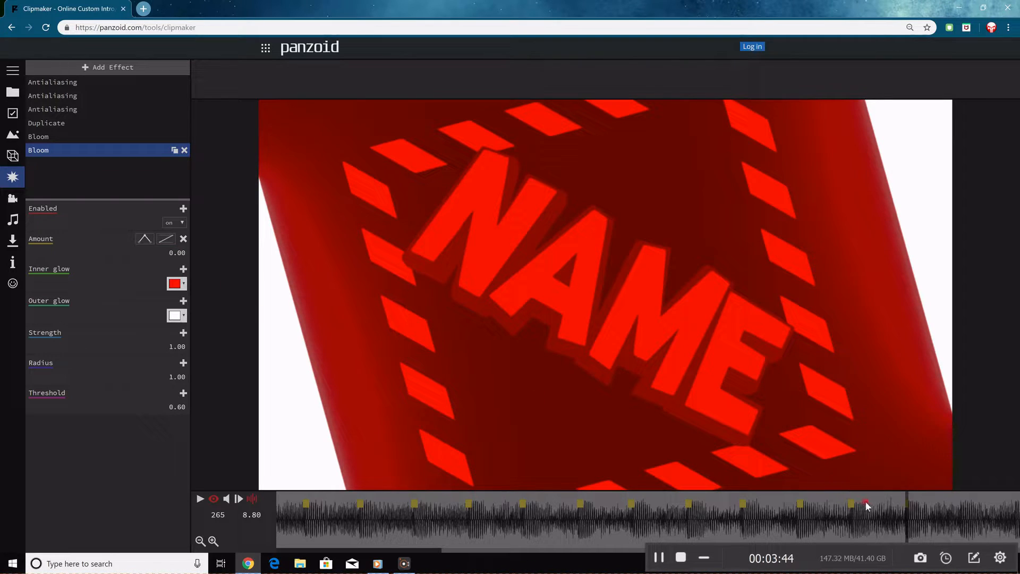
pyautogui.click(909, 498)
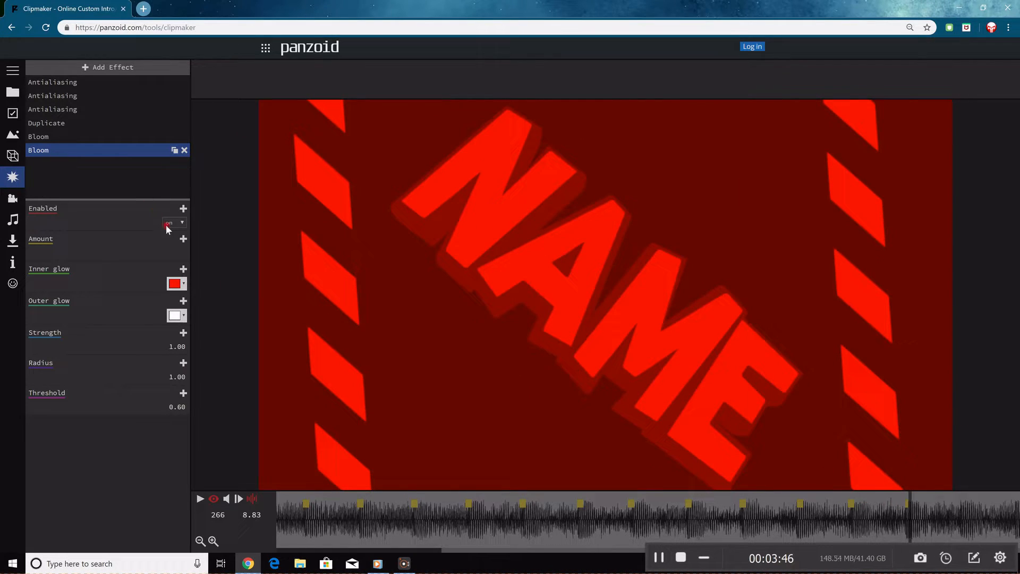
pyautogui.click(184, 240)
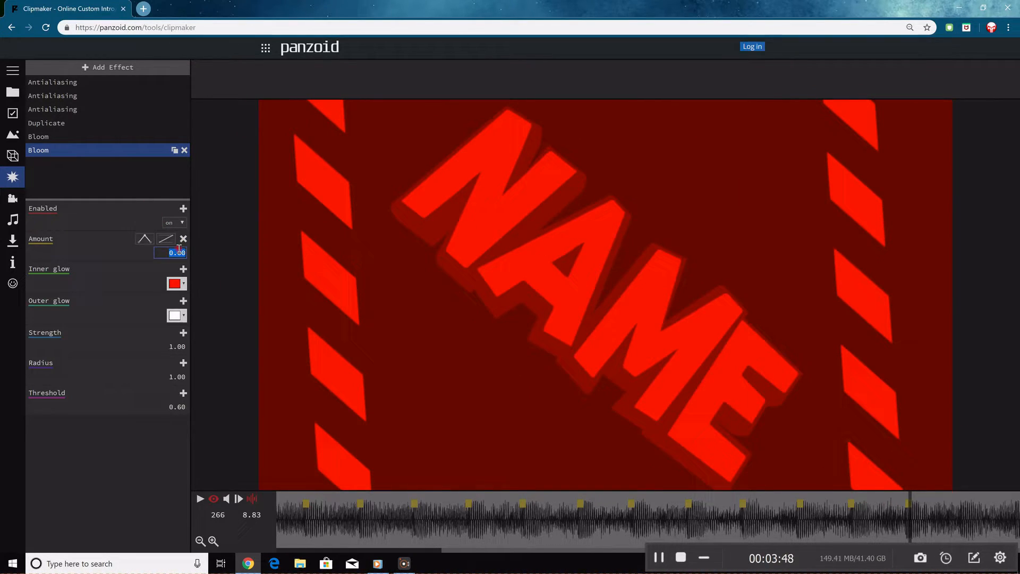
pyautogui.moveTo(899, 493); pyautogui.dragTo(962, 495)
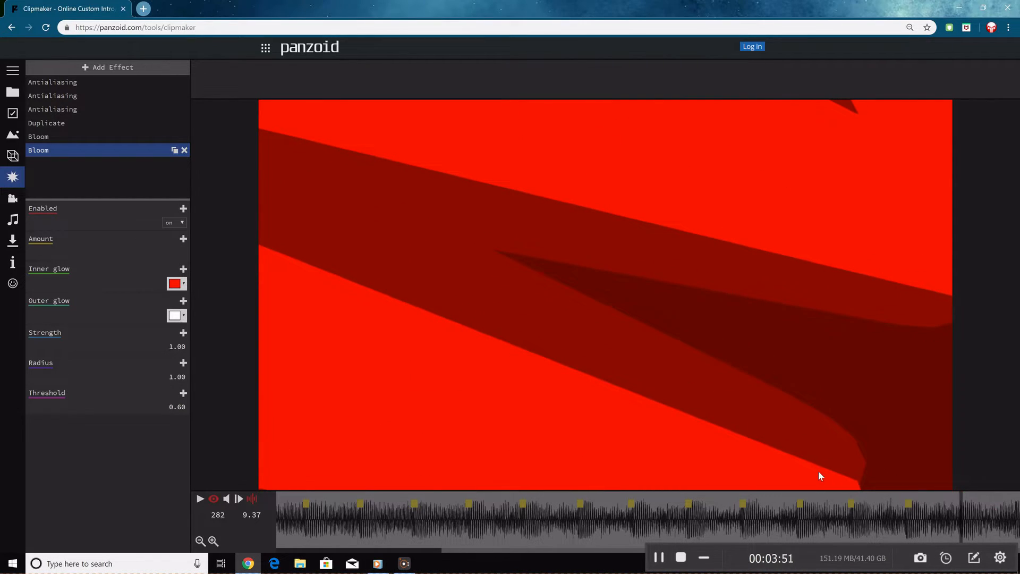
# Keyframe the copied Bloom's amount at 0.00 at 9.37 s and play back the intro.
pyautogui.click(183, 238)
pyautogui.click(181, 252)
pyautogui.write('0')
pyautogui.press('Return')
pyautogui.click(446, 217)
pyautogui.click(866, 343)
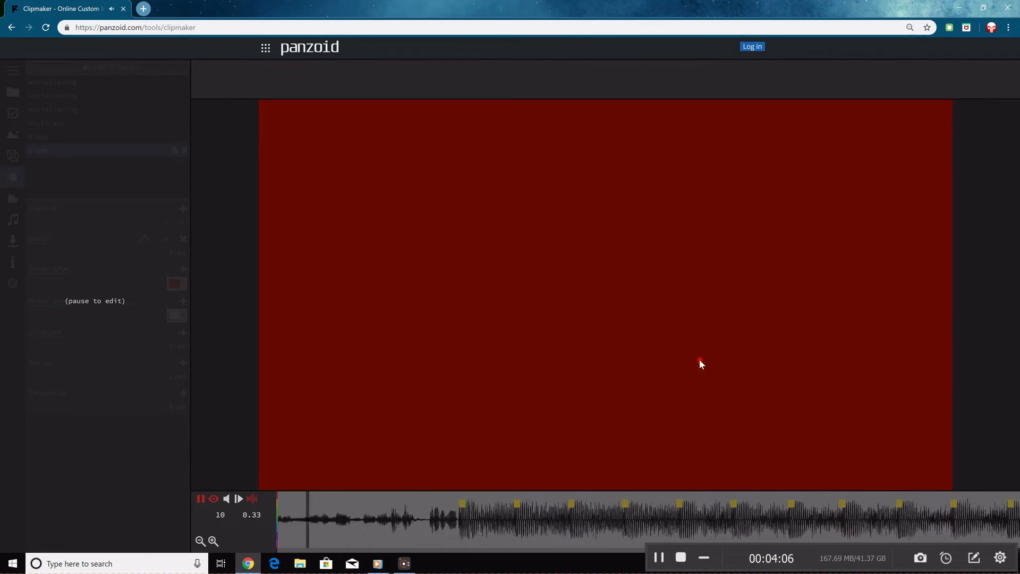
# Add an Anamorphic Lens Flare effect, preview it at 2.27 s and set its amount to 0.50.
pyautogui.moveTo(461, 523); pyautogui.dragTo(493, 513)
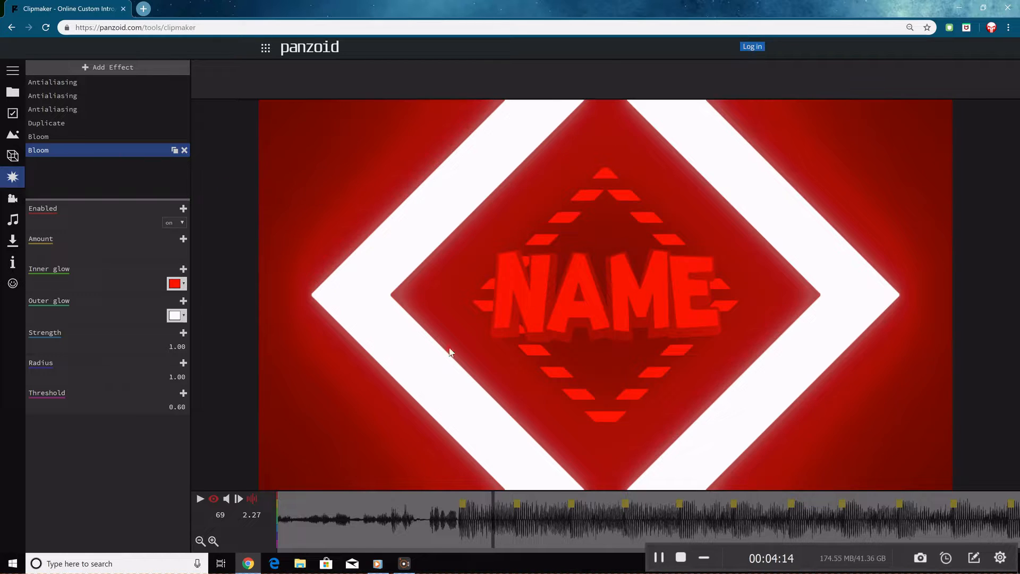
pyautogui.click(106, 68)
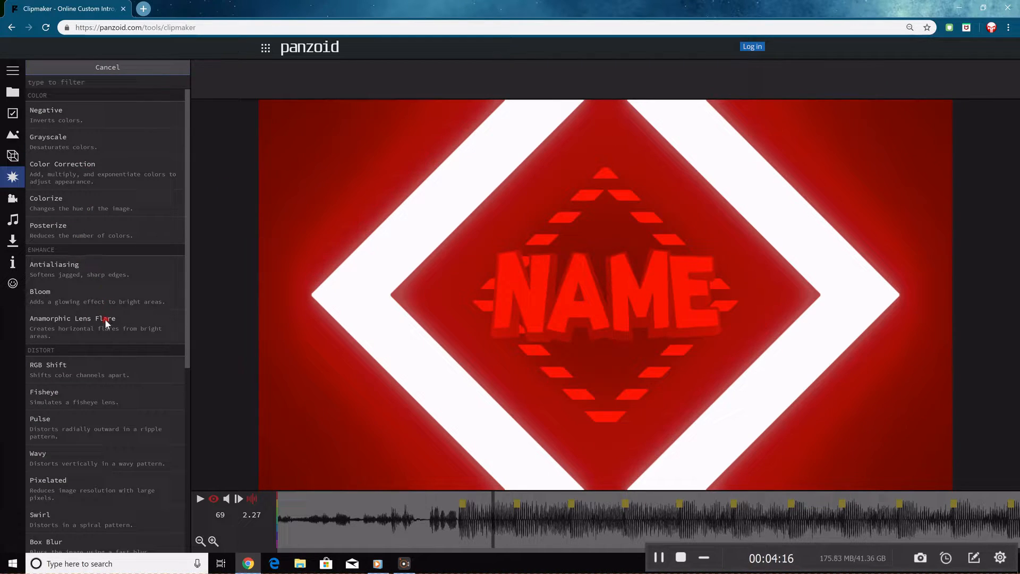
pyautogui.click(103, 298)
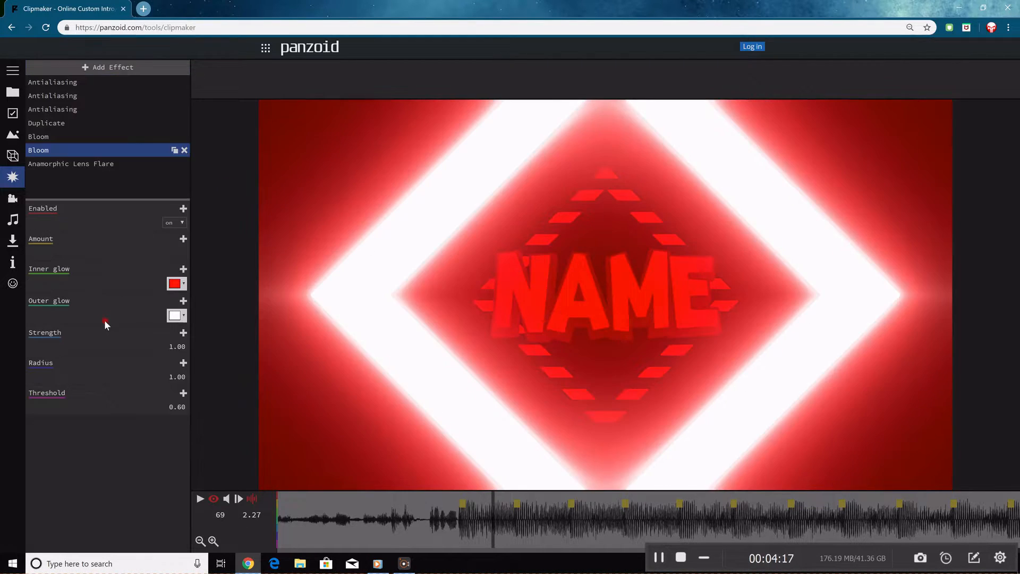
pyautogui.click(75, 164)
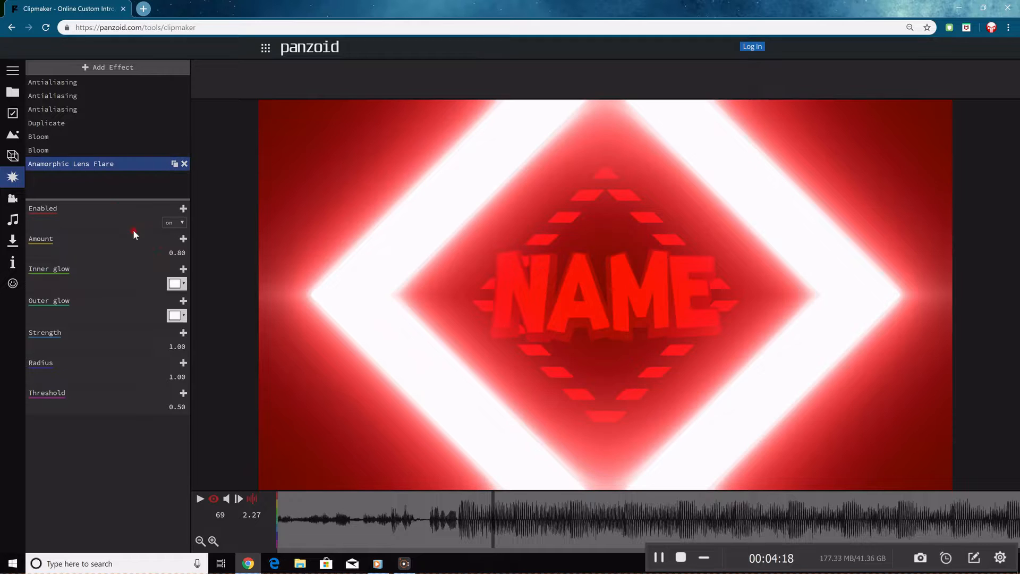
pyautogui.click(180, 253)
pyautogui.write('0')
pyautogui.press('Return')
pyautogui.click(180, 256)
pyautogui.write('.5')
pyautogui.press('Return')
pyautogui.click(153, 250)
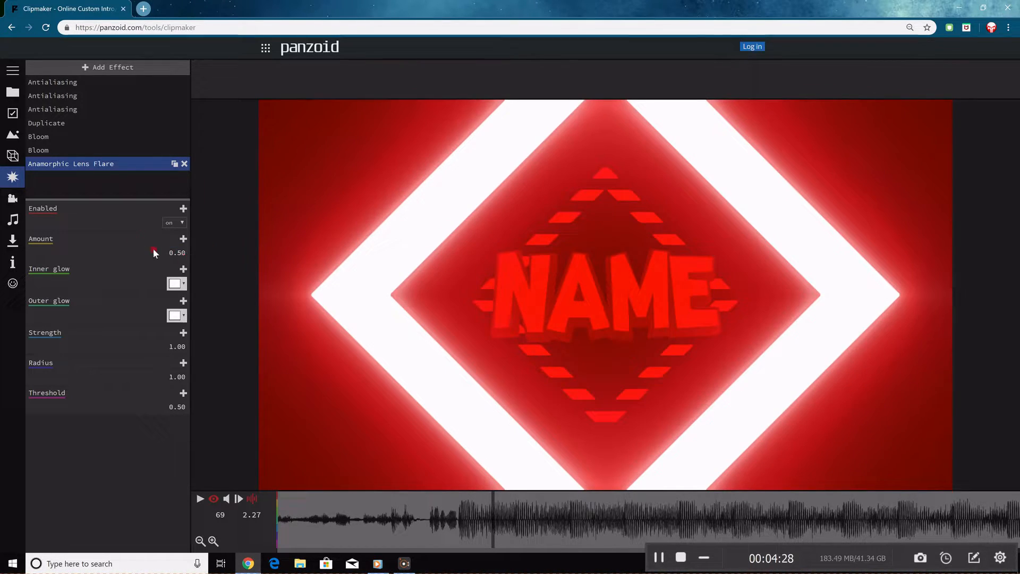
# Set the Anamorphic Lens Flare's radius to 0.50 and its threshold to 0.30.
pyautogui.moveTo(166, 379); pyautogui.dragTo(40, 397)
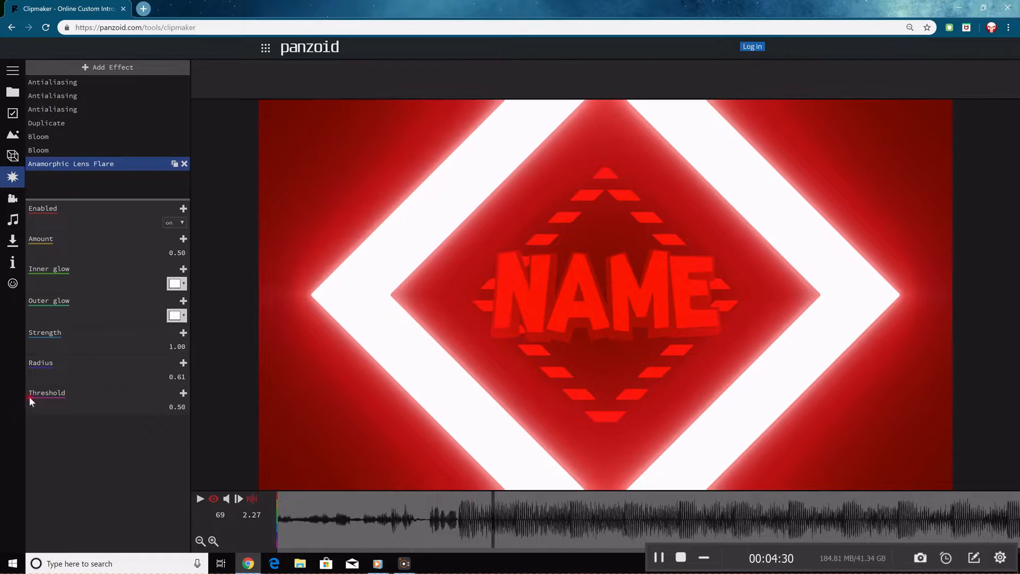
pyautogui.moveTo(169, 378); pyautogui.dragTo(175, 379)
pyautogui.click(174, 378)
pyautogui.write('.5')
pyautogui.press('Return')
pyautogui.click(178, 425)
pyautogui.moveTo(177, 410); pyautogui.dragTo(84, 423)
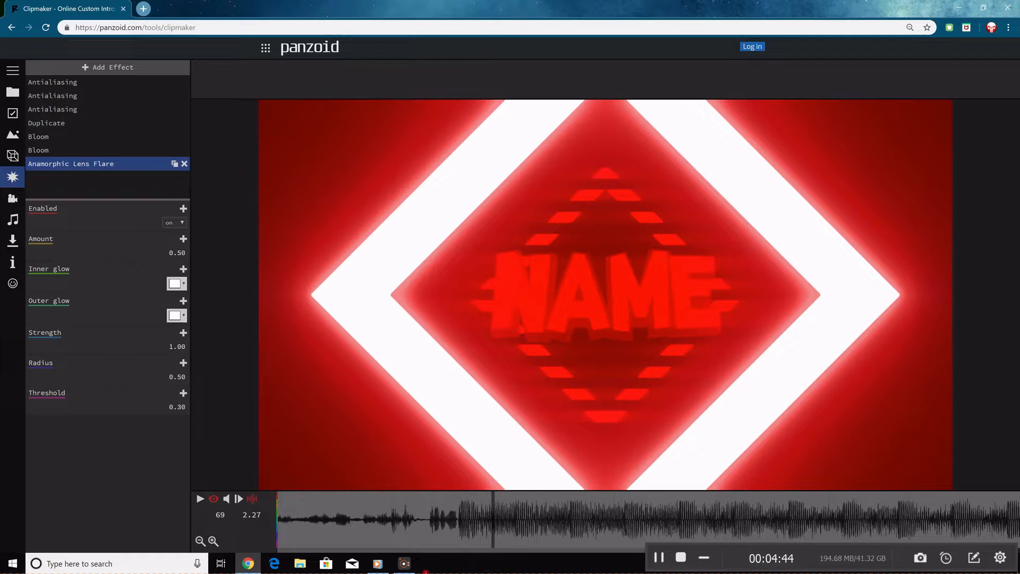
# Play the intro from 0.93 s to check the lens flare, and delete the Anamorphic Lens Flare effect.
pyautogui.moveTo(485, 510); pyautogui.dragTo(363, 503)
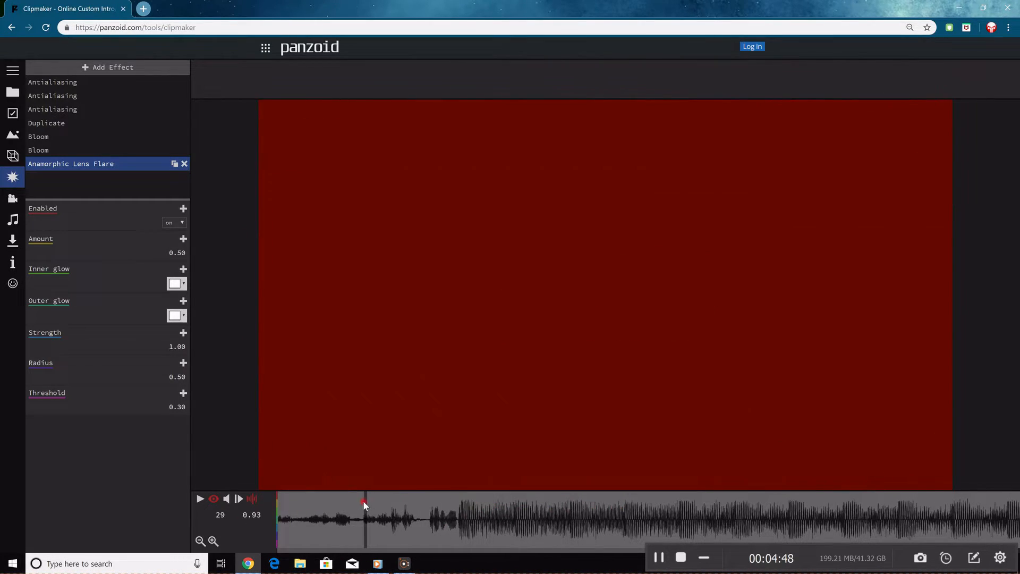
pyautogui.press('space')
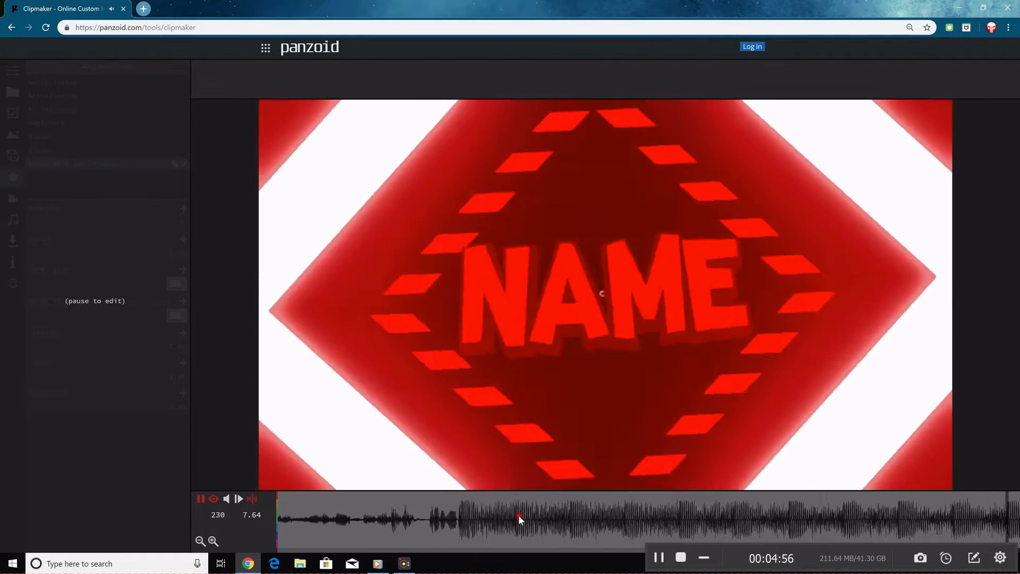
pyautogui.press('space')
pyautogui.moveTo(519, 515); pyautogui.dragTo(458, 514)
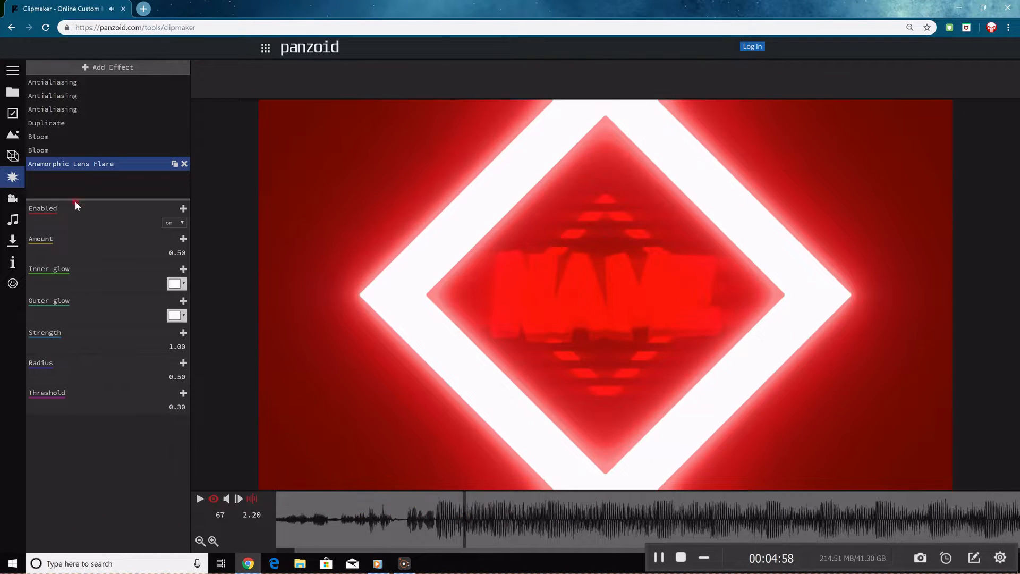
pyautogui.click(183, 164)
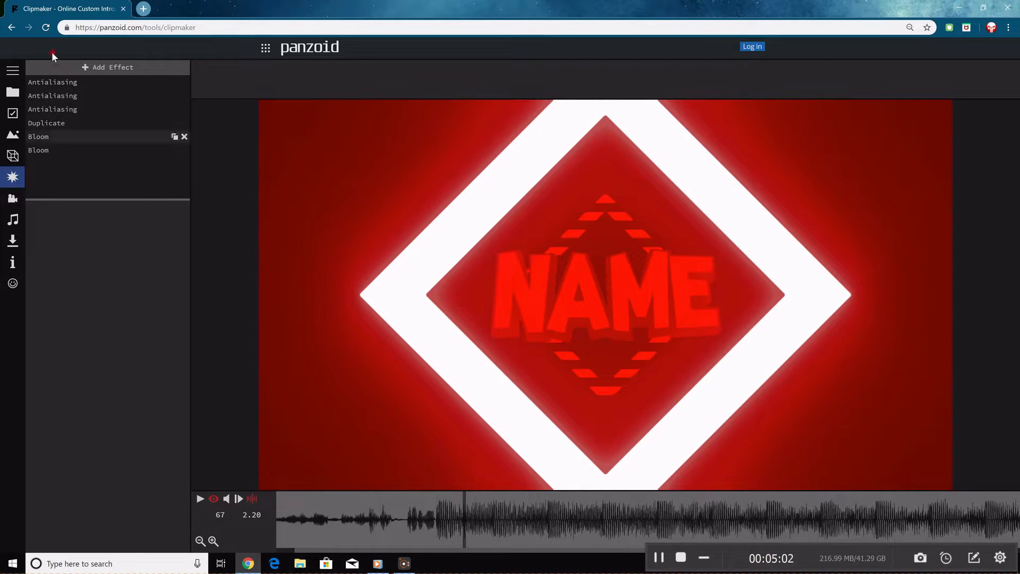
# Add a Gaussian Blur effect with the playhead at 1.90 s and set its delta to 0.00.
pyautogui.click(77, 67)
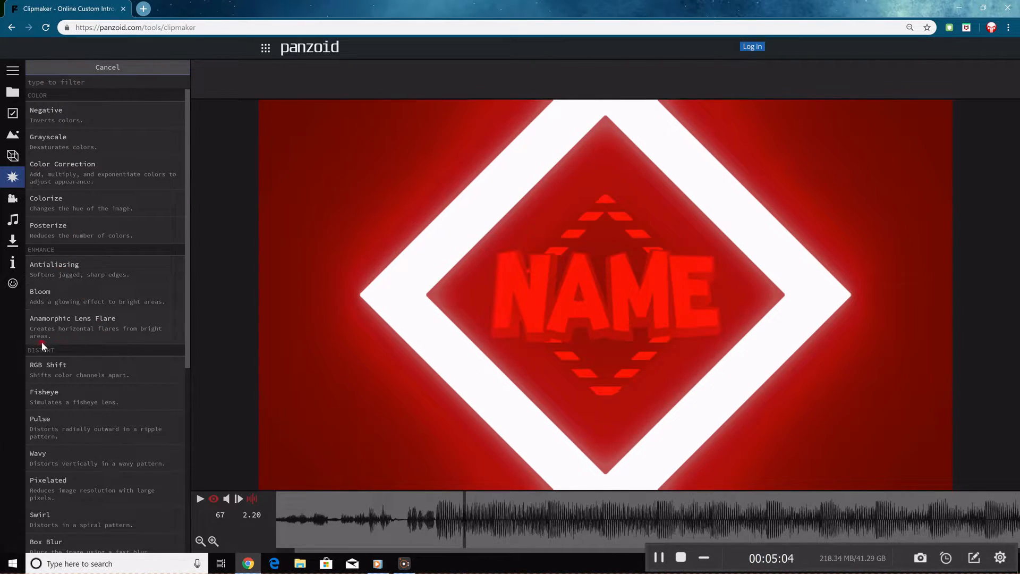
pyautogui.scroll(-4, 104, 372)
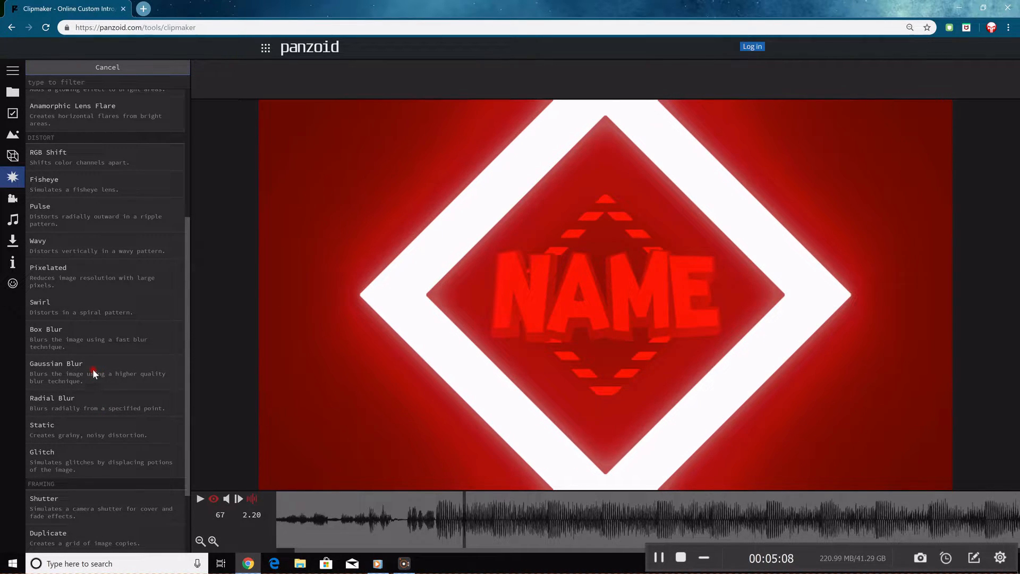
pyautogui.click(435, 523)
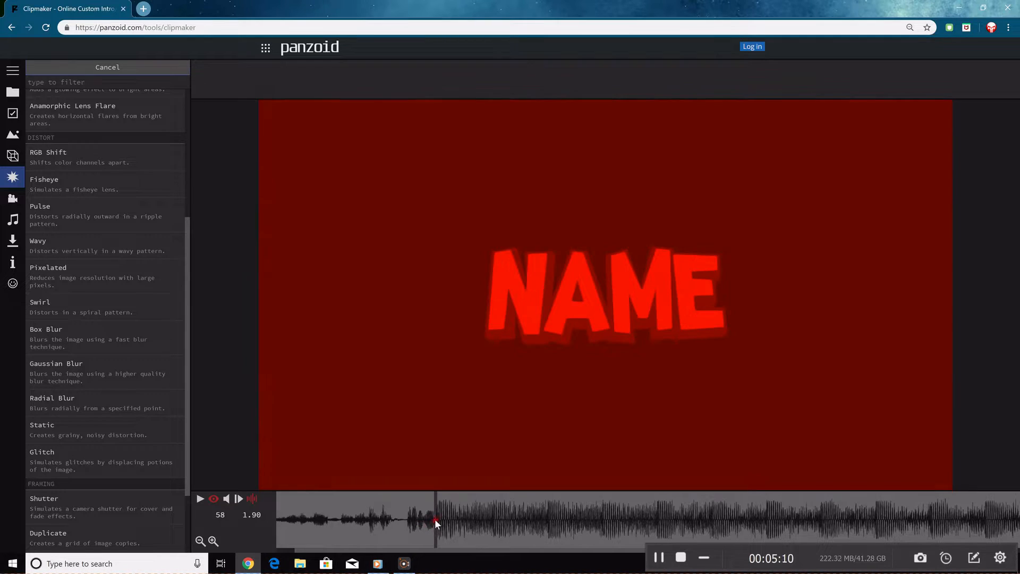
pyautogui.click(129, 377)
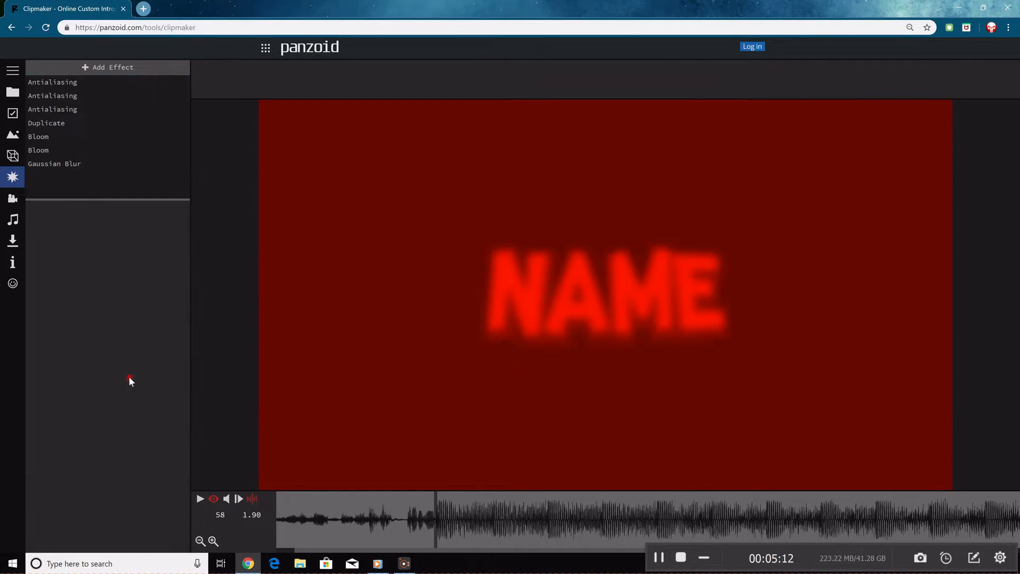
pyautogui.click(84, 164)
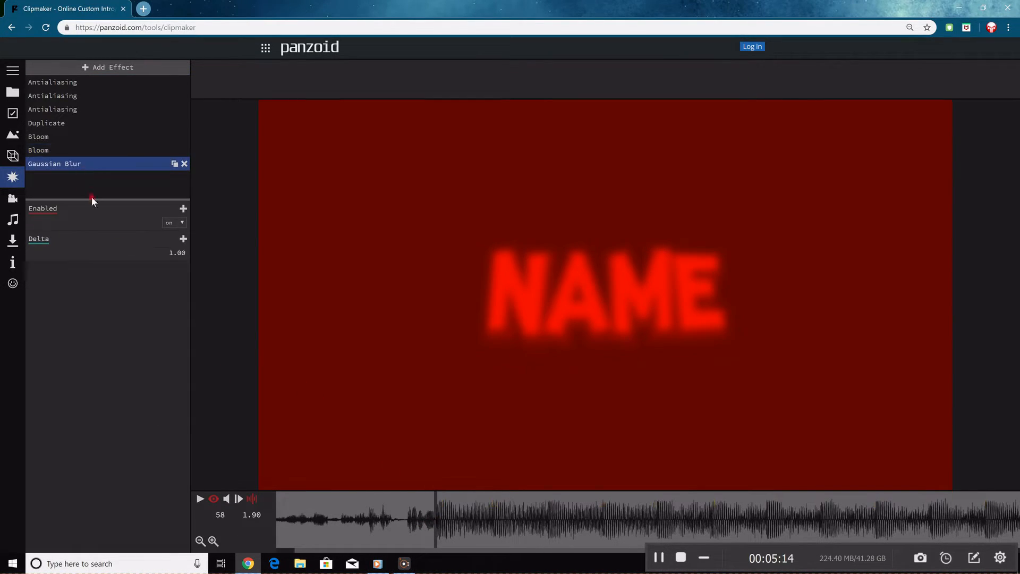
pyautogui.moveTo(183, 253); pyautogui.dragTo(124, 255)
pyautogui.click(175, 251)
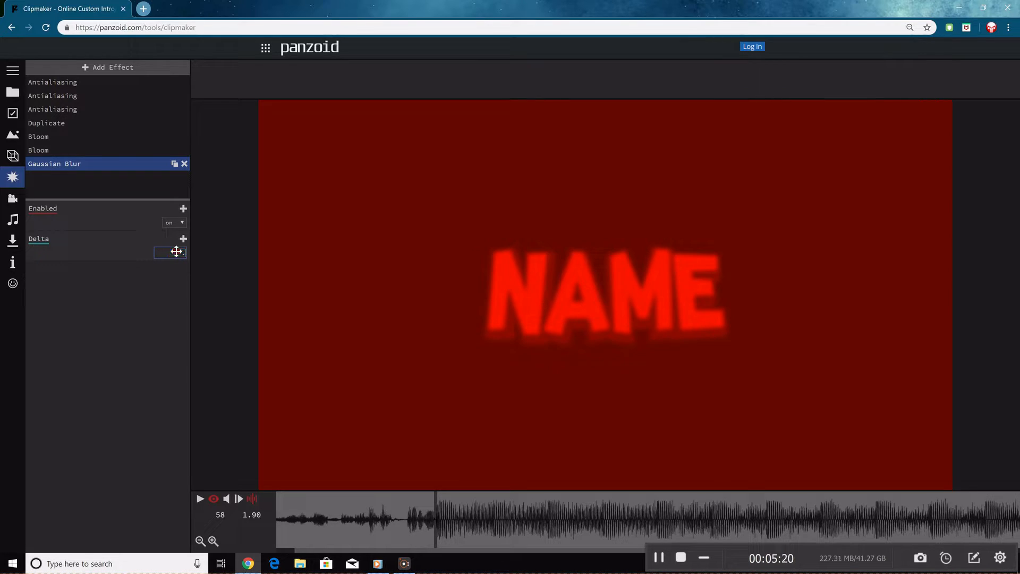
pyautogui.press('Return')
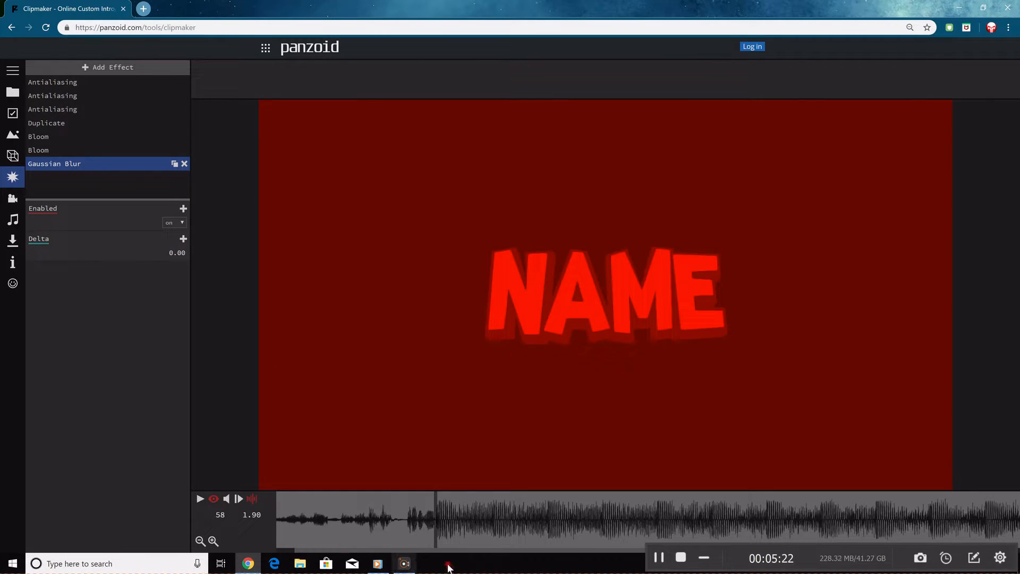
# Keyframe the Gaussian Blur's delta at 0.00 at 1.93 s and add a blurred delta keyframe at 1.97 s.
pyautogui.click(439, 514)
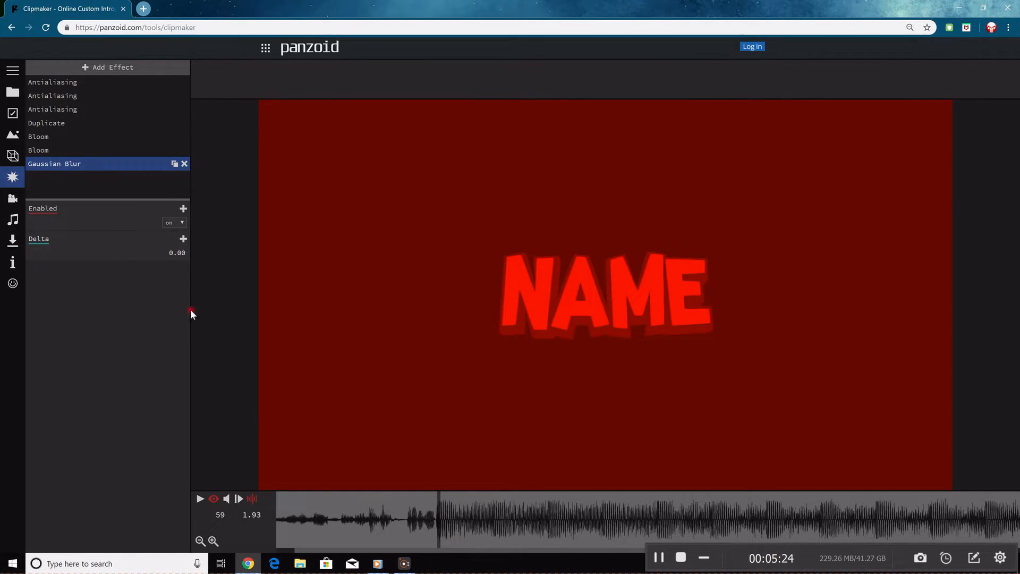
pyautogui.click(183, 252)
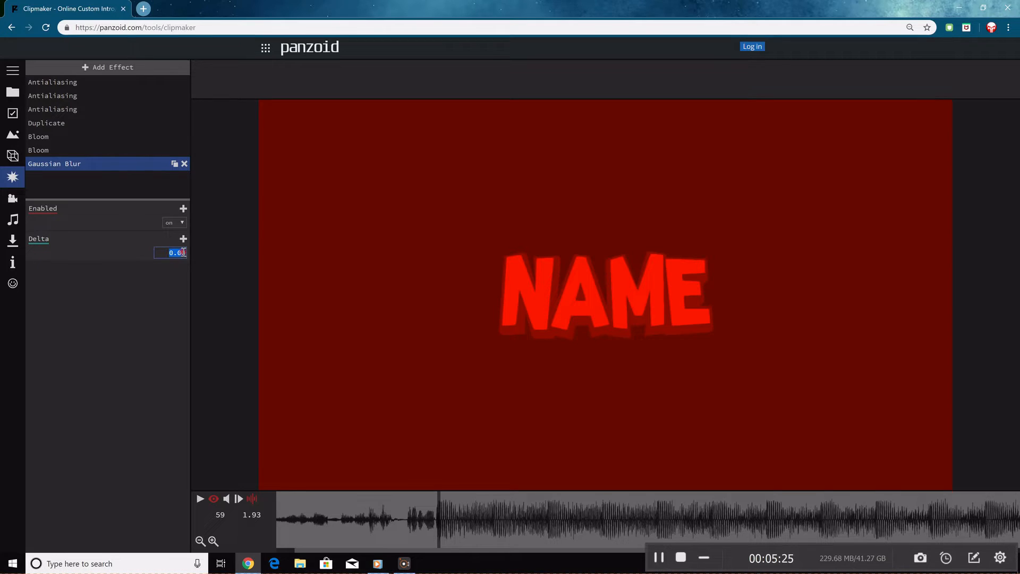
pyautogui.click(212, 321)
pyautogui.click(184, 239)
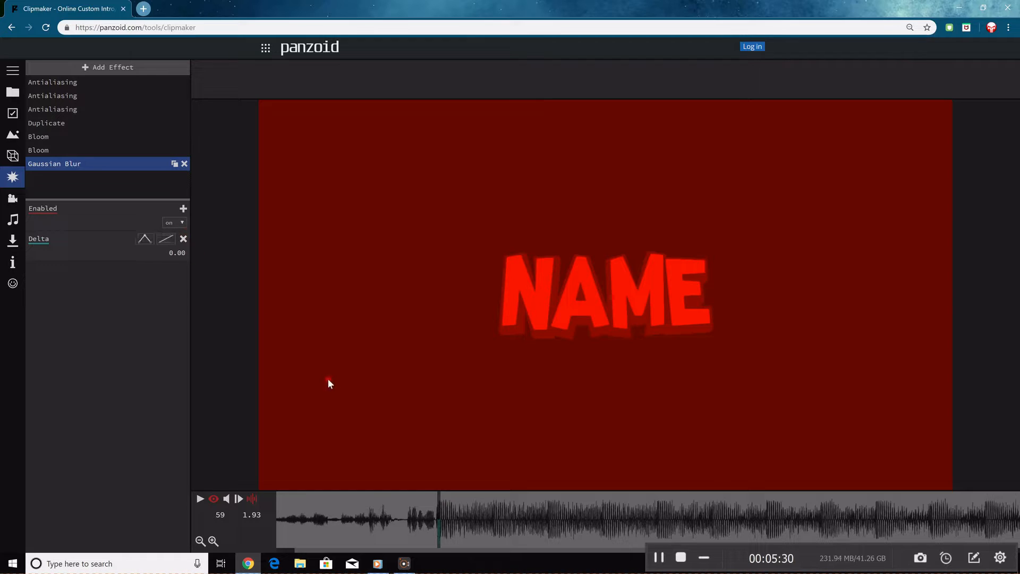
pyautogui.click(440, 496)
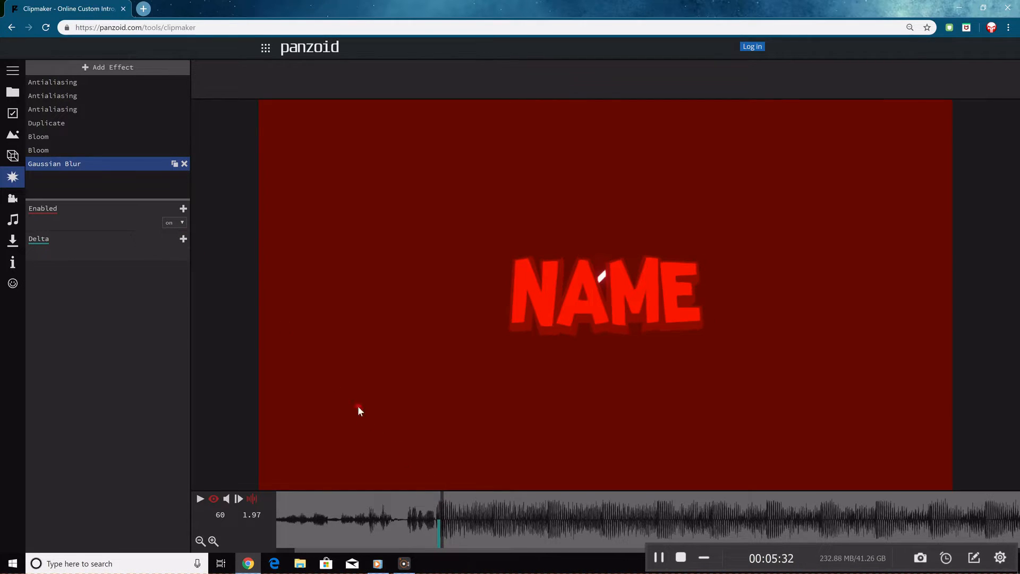
pyautogui.click(184, 239)
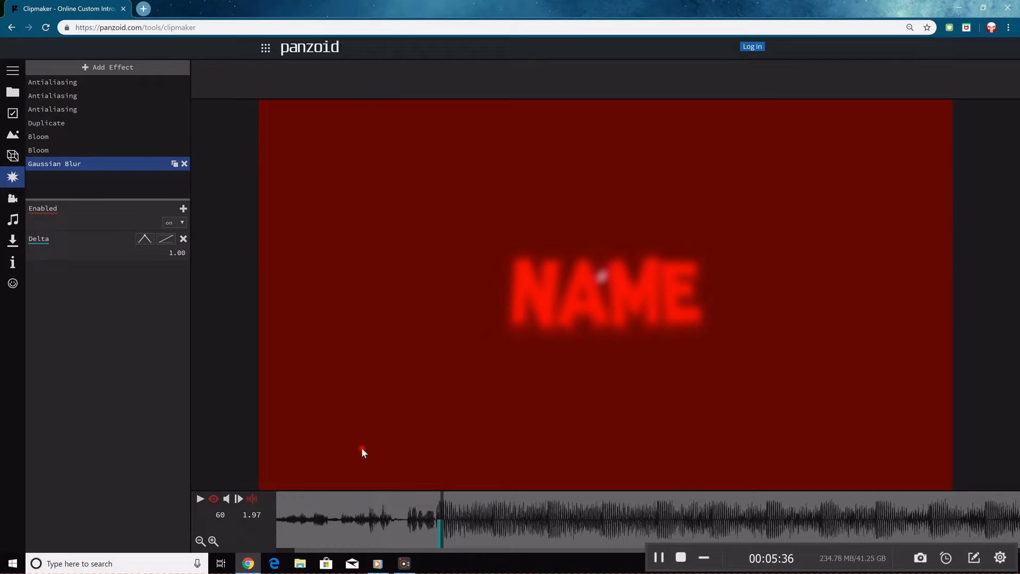
pyautogui.click(181, 253)
pyautogui.press('Return')
# Keyframe the Gaussian Blur's delta at 0.00 at 2.50 s and at 0.50 at 2.53 s.
pyautogui.moveTo(467, 505); pyautogui.dragTo(493, 503)
pyautogui.click(184, 238)
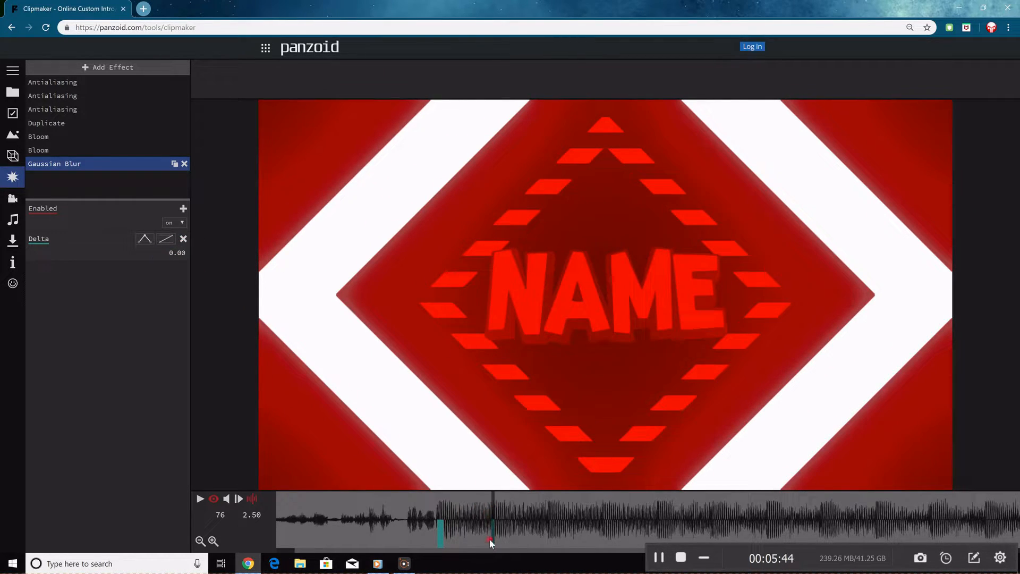
pyautogui.click(496, 512)
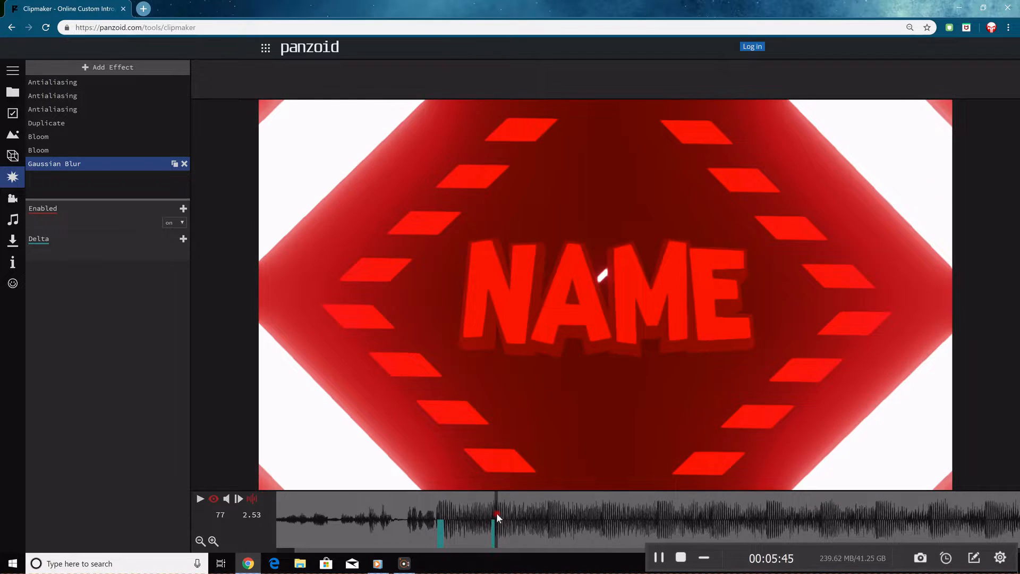
pyautogui.click(183, 238)
pyautogui.write('.5')
pyautogui.press('Return')
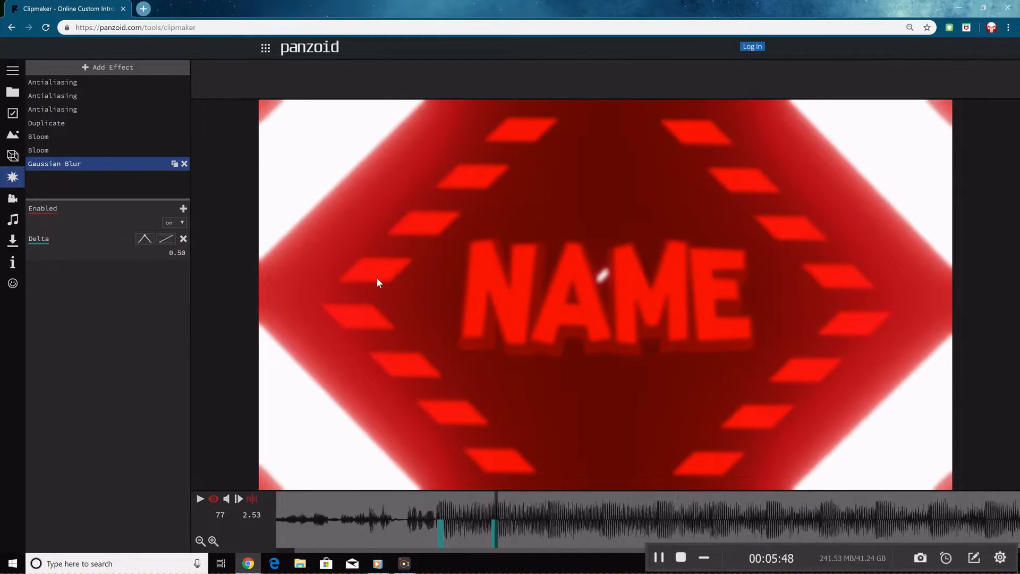
# Keyframe the Gaussian Blur's delta at 0.00 at 3.07 s and at 0.50 at 3.10 s.
pyautogui.moveTo(542, 506); pyautogui.dragTo(546, 503)
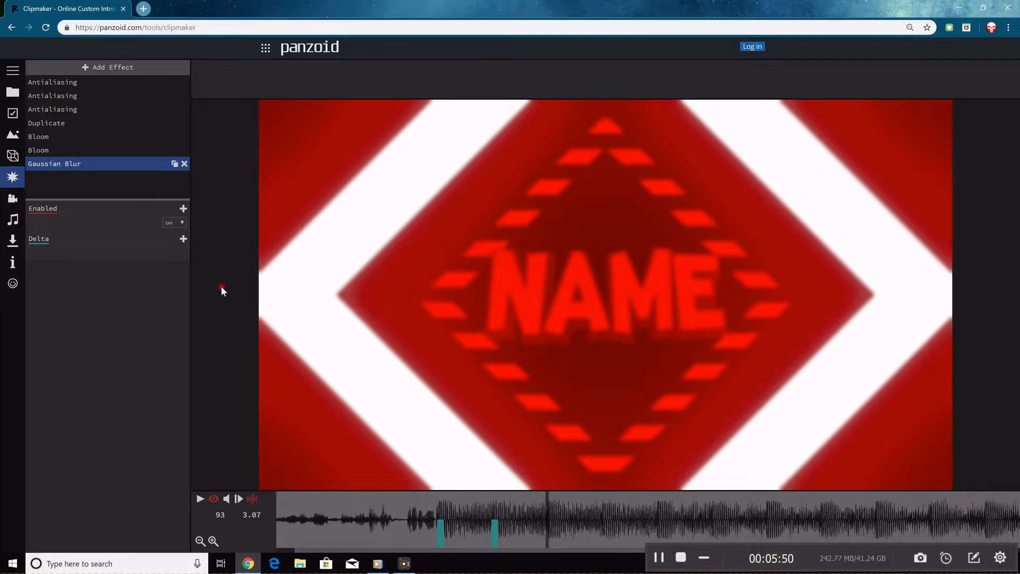
pyautogui.click(181, 242)
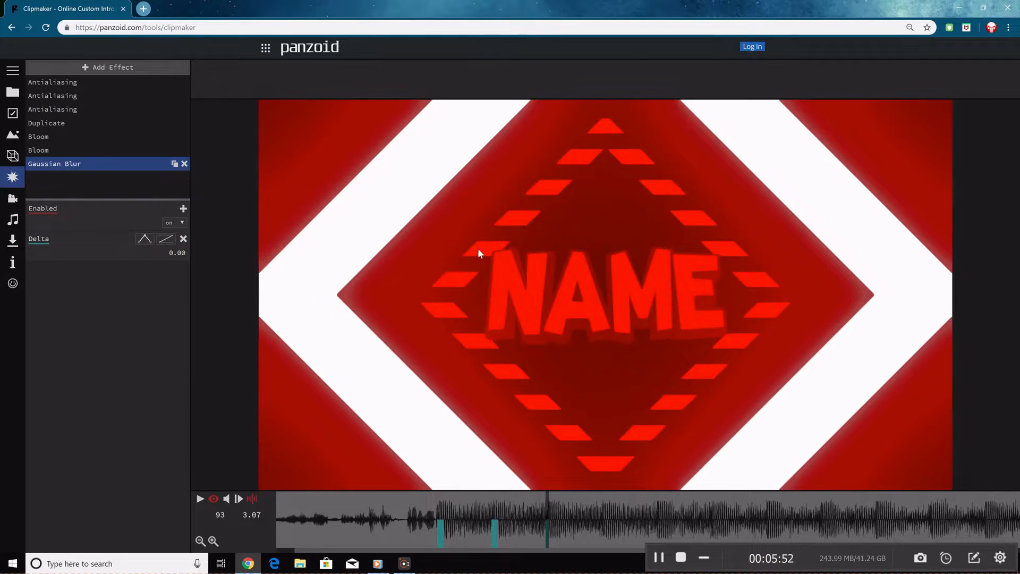
pyautogui.click(550, 497)
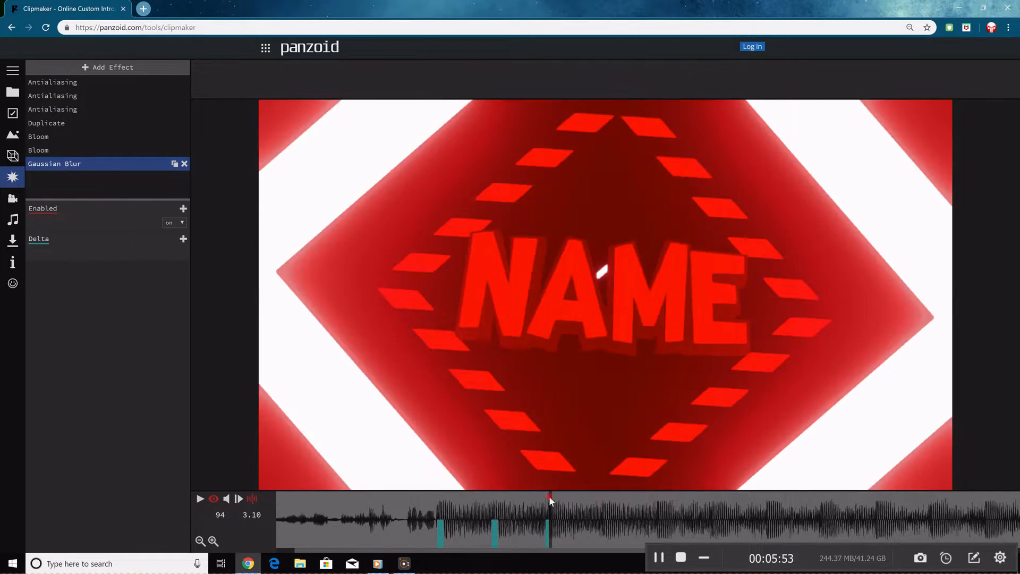
pyautogui.moveTo(173, 248); pyautogui.dragTo(171, 248)
pyautogui.click(172, 249)
pyautogui.write('0.5')
pyautogui.press('Return')
# Keyframe the Gaussian Blur's delta at 0.50 at 3.67 s and at 0.00 one frame before it.
pyautogui.click(595, 502)
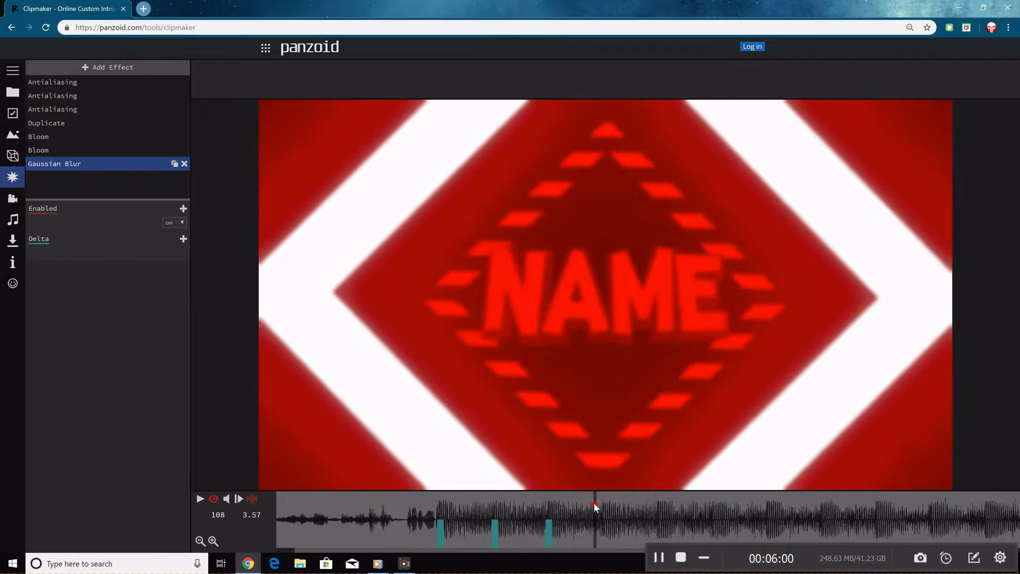
pyautogui.click(180, 253)
pyautogui.write('0.50')
pyautogui.press('Return')
pyautogui.click(606, 526)
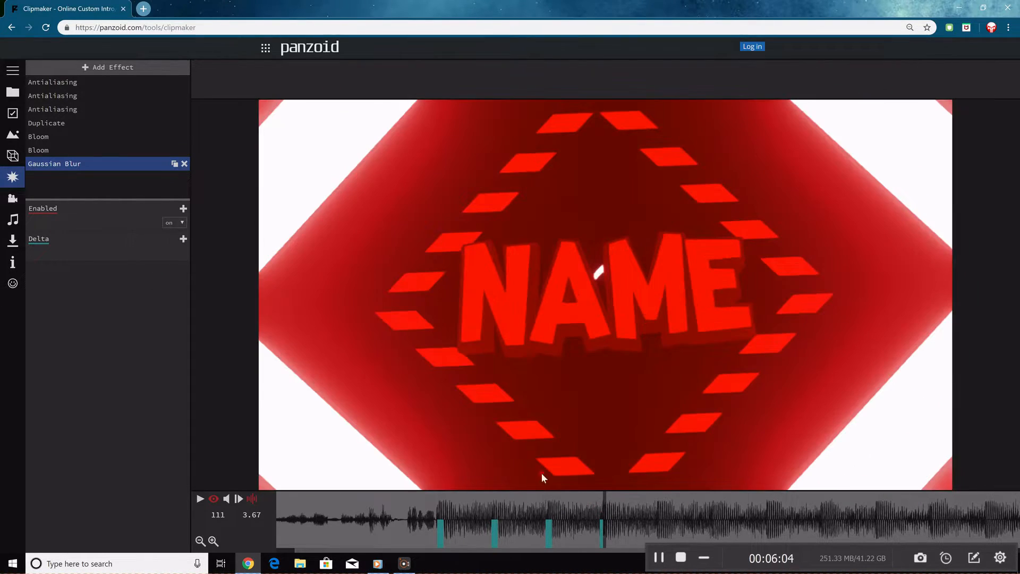
pyautogui.click(182, 238)
pyautogui.click(176, 253)
pyautogui.write('0.5')
pyautogui.press('Return')
# Keyframe the Gaussian Blur's delta at 0.00 at 4.20 s and at 0.50 at 4.23 s, and move the playhead to 4.80 s.
pyautogui.click(656, 513)
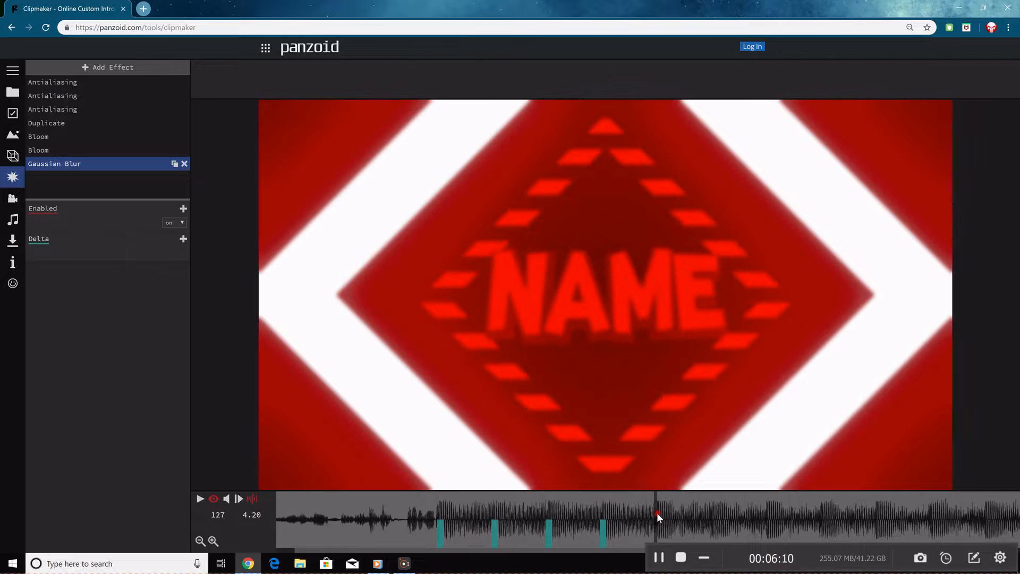
pyautogui.click(183, 240)
pyautogui.click(658, 502)
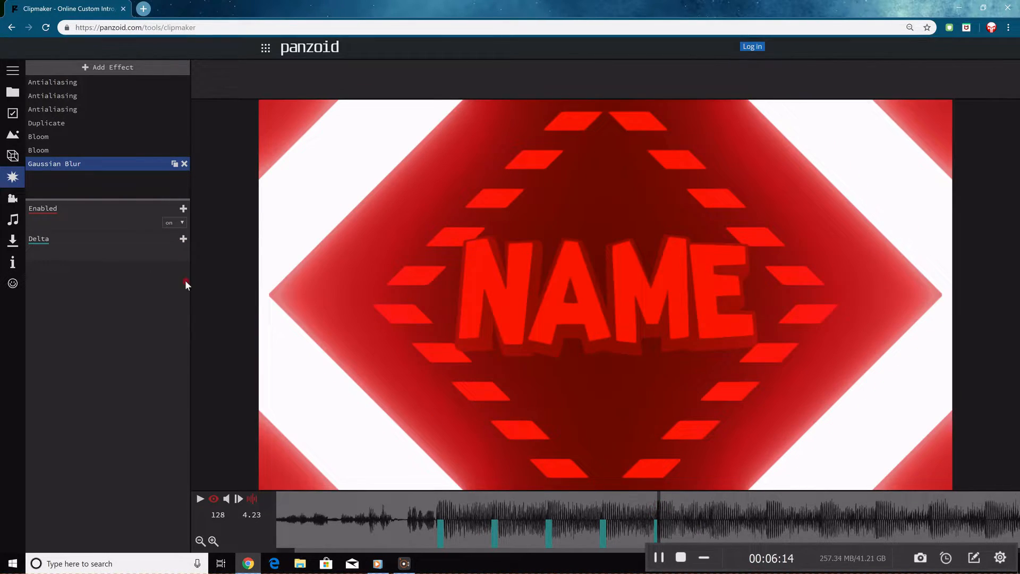
pyautogui.click(184, 240)
pyautogui.click(179, 253)
pyautogui.write('0.5')
pyautogui.press('Return')
pyautogui.moveTo(653, 491); pyautogui.dragTo(712, 493)
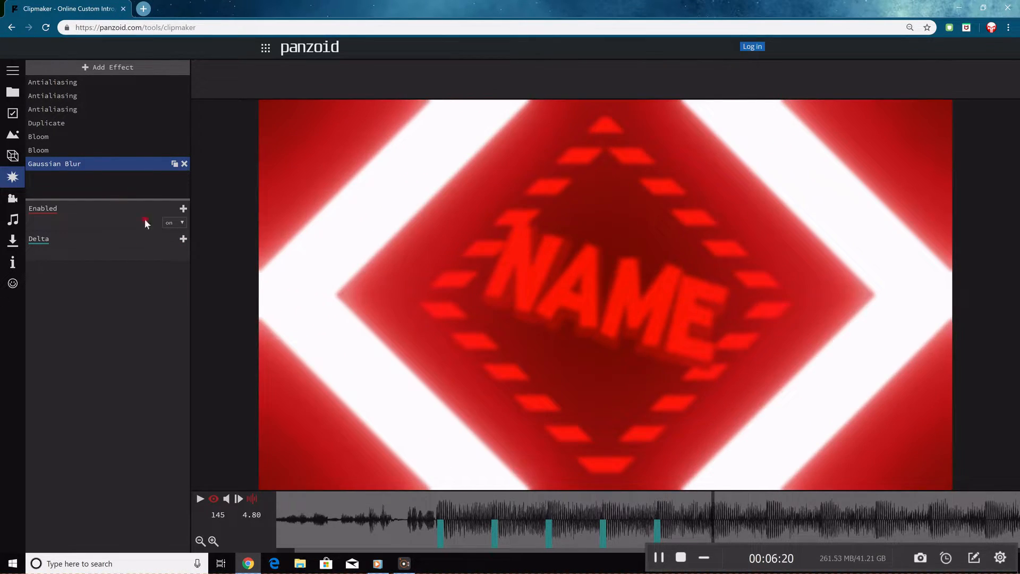
# Keyframe the Gaussian Blur's delta at 0.00 at 4.80 s and 5.37 s, and at 0.50 at 4.83 s and 5.40 s.
pyautogui.click(184, 239)
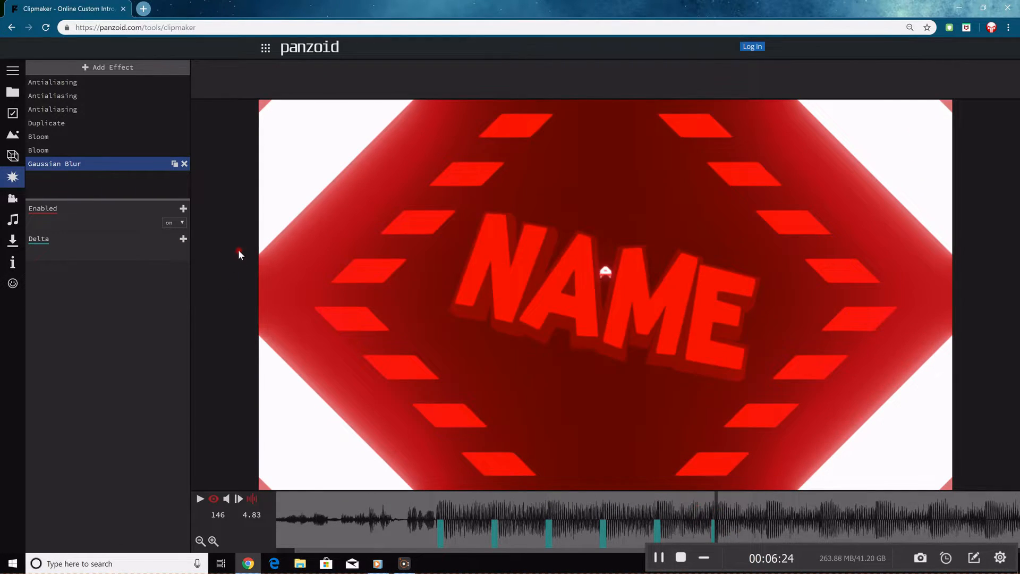
pyautogui.click(184, 240)
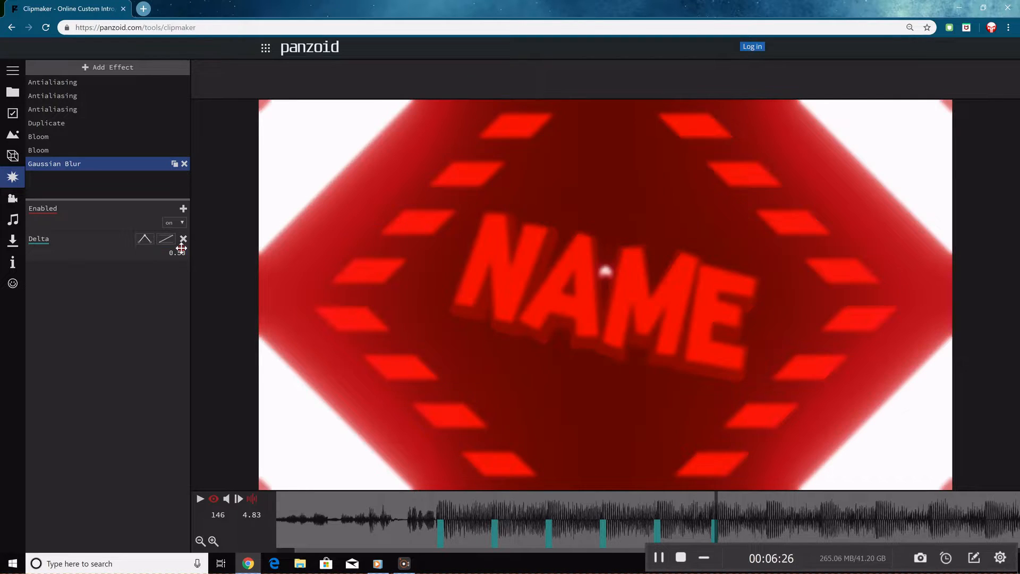
pyautogui.moveTo(616, 548); pyautogui.dragTo(859, 551)
pyautogui.click(577, 508)
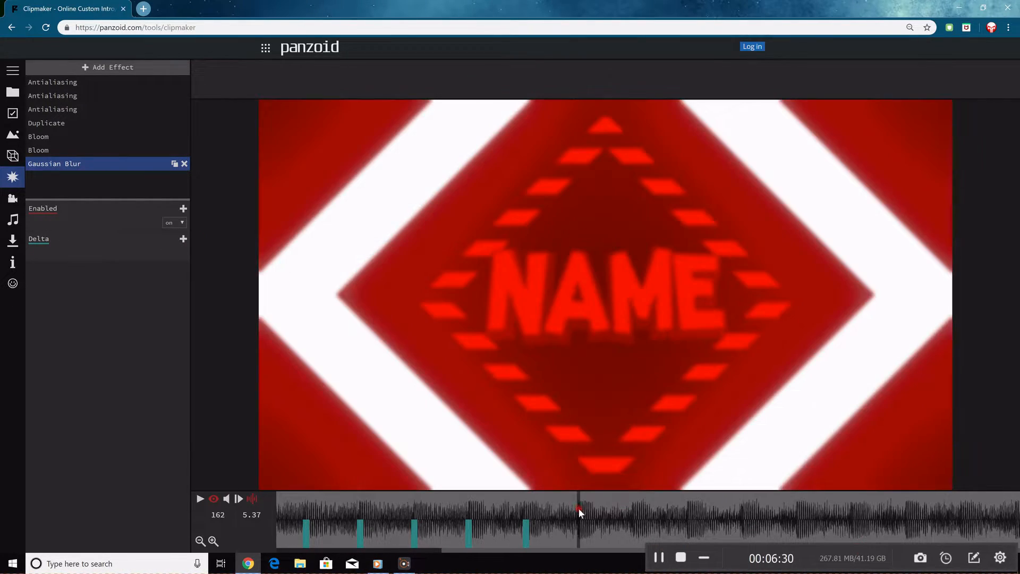
pyautogui.click(184, 240)
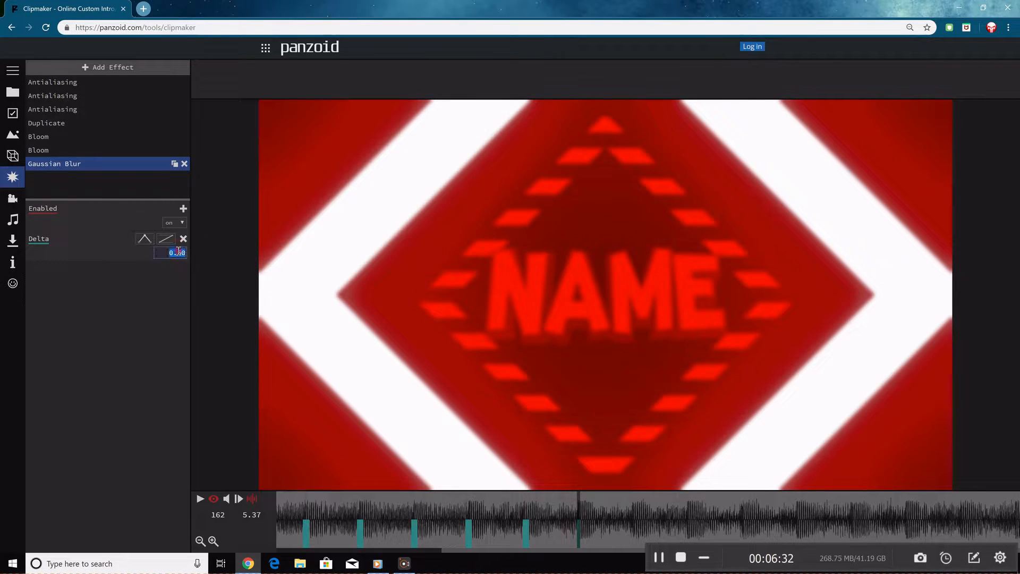
pyautogui.click(582, 511)
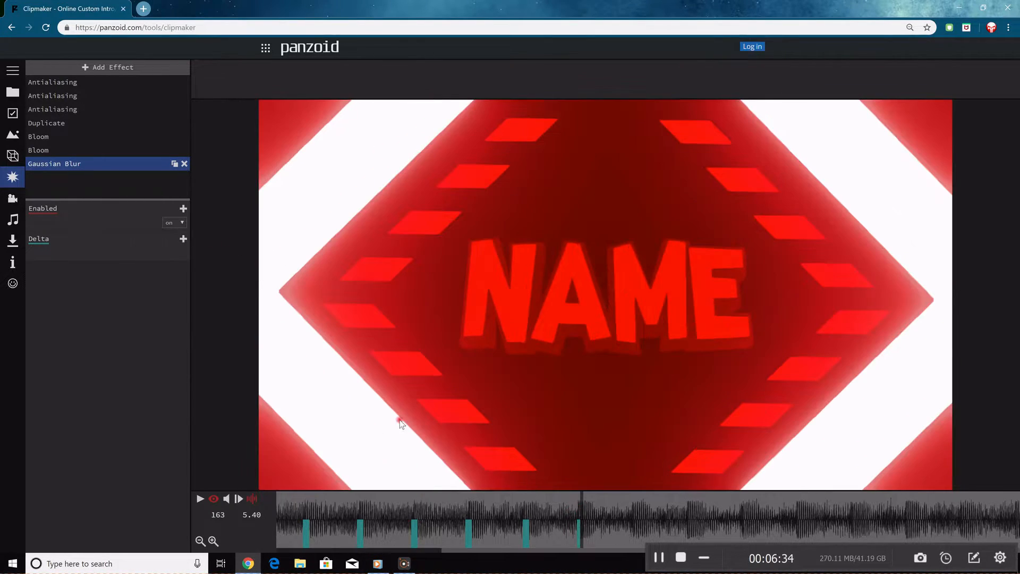
pyautogui.click(183, 240)
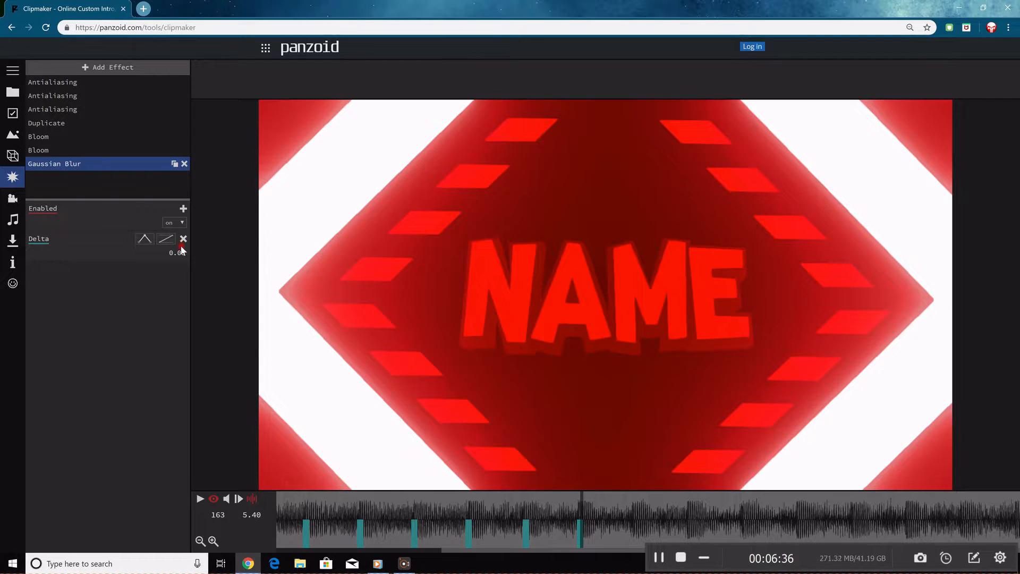
pyautogui.click(181, 252)
pyautogui.write('.5')
pyautogui.press('Return')
# Keyframe the Gaussian Blur's delta at 0.00 at 5.93 s and at 0.50 at 5.97 s.
pyautogui.click(617, 496)
pyautogui.click(632, 506)
pyautogui.click(400, 412)
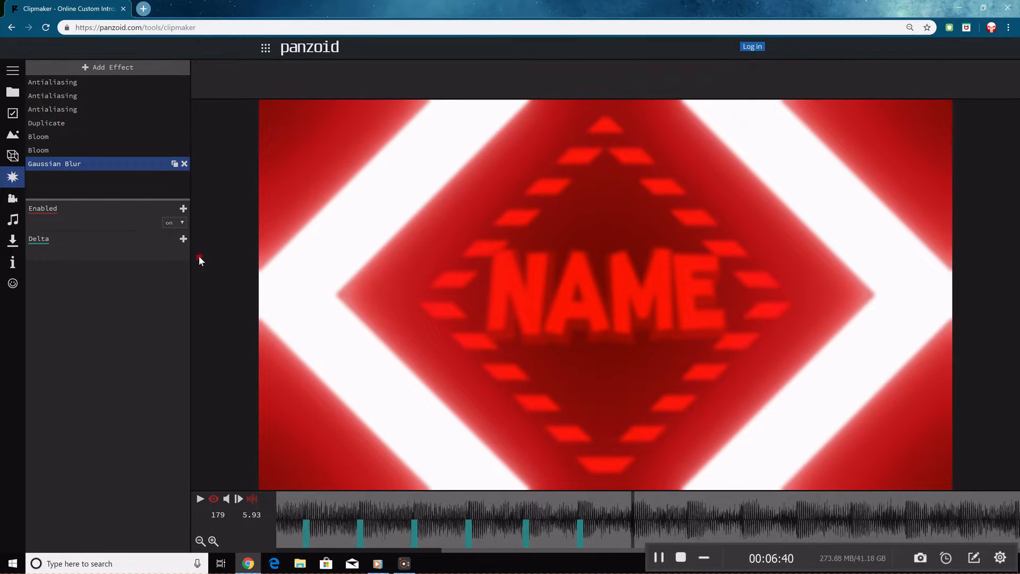
pyautogui.click(184, 238)
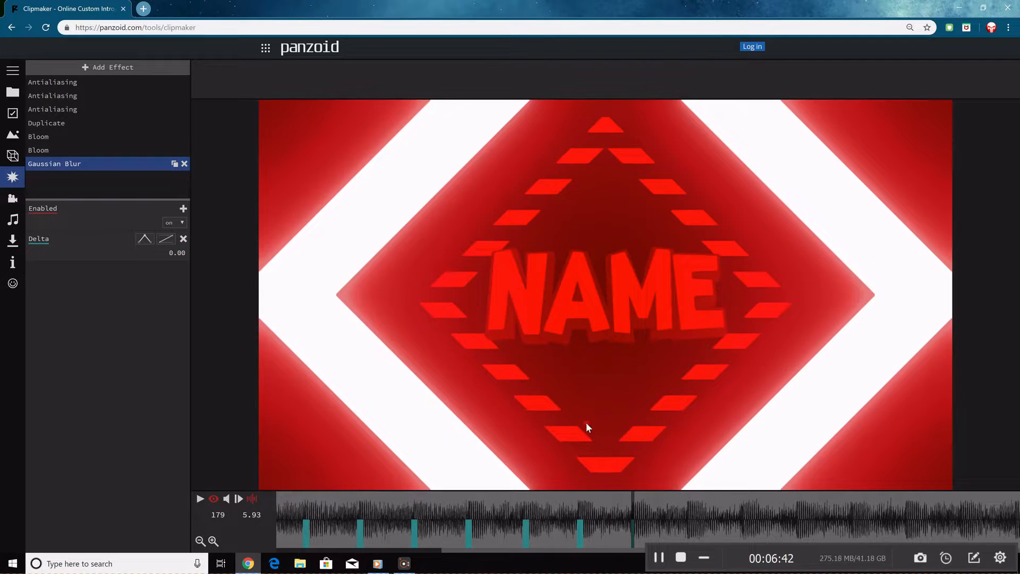
pyautogui.click(637, 496)
pyautogui.click(212, 238)
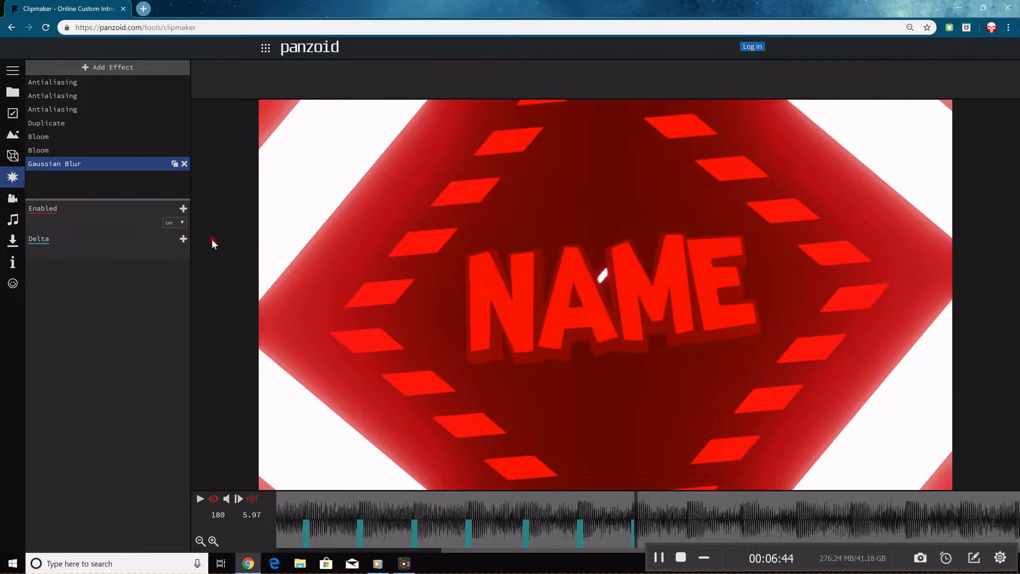
pyautogui.click(183, 239)
pyautogui.moveTo(177, 253); pyautogui.dragTo(177, 249)
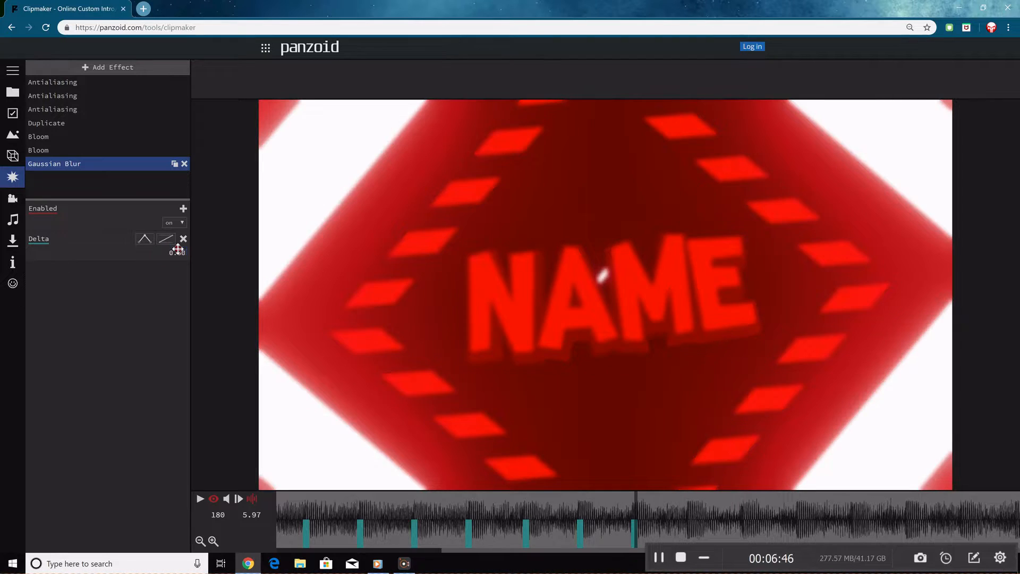
# Keyframe the Gaussian Blur's delta at 0.00 at 6.50 s and at 0.50 at 6.53 s.
pyautogui.click(689, 502)
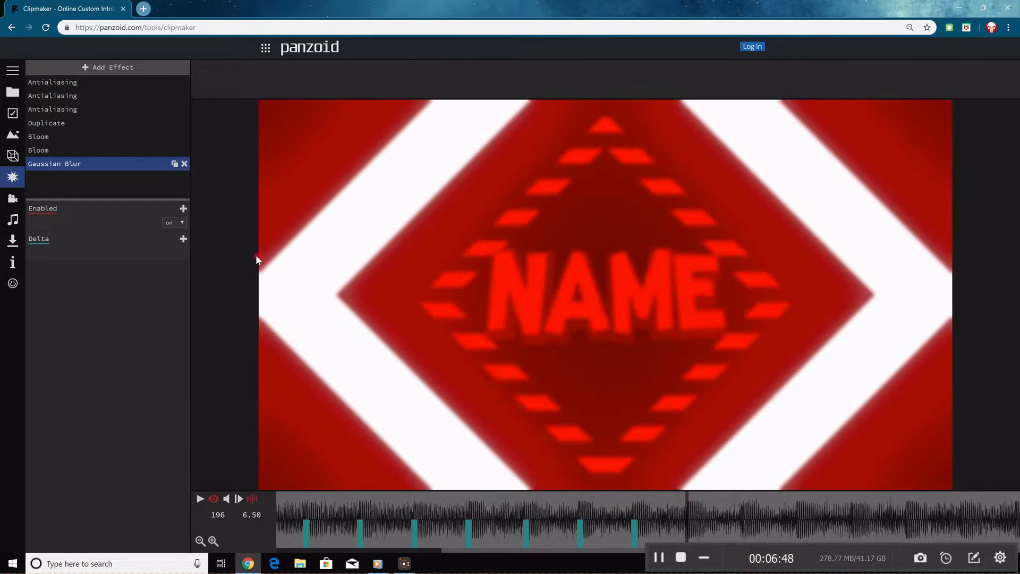
pyautogui.click(183, 239)
pyautogui.moveTo(181, 249); pyautogui.dragTo(368, 274)
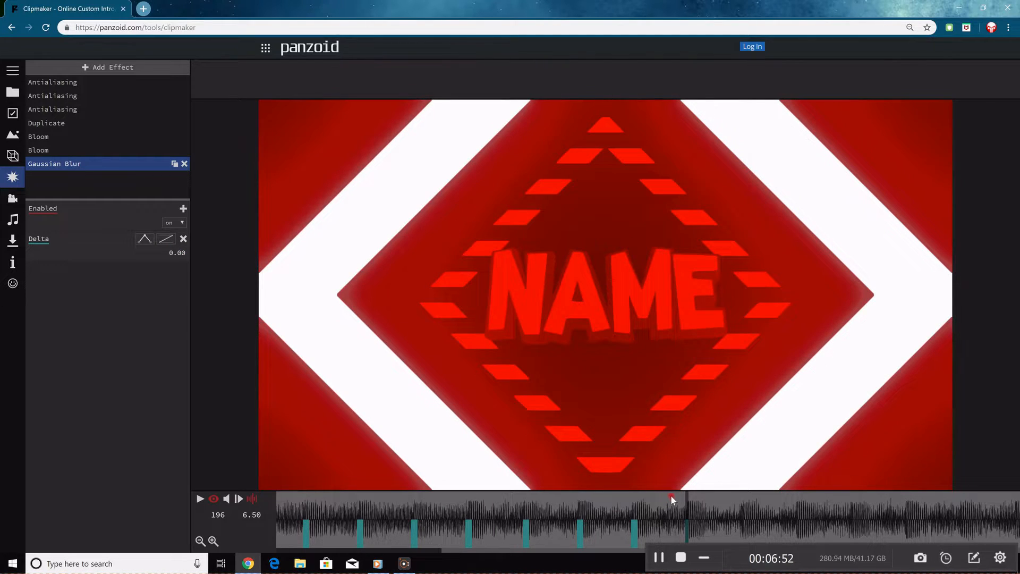
pyautogui.click(691, 501)
pyautogui.click(184, 239)
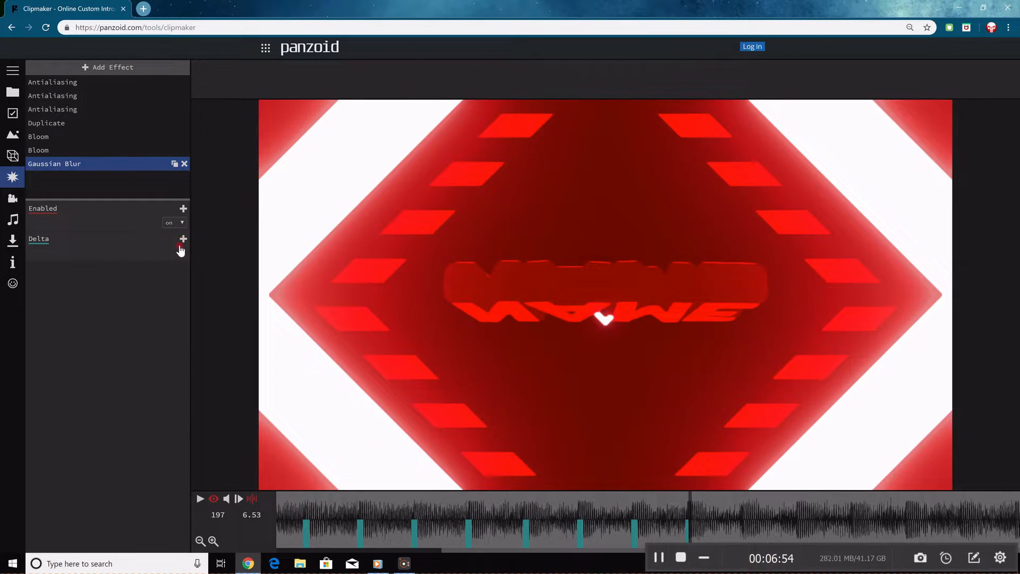
pyautogui.press('Return')
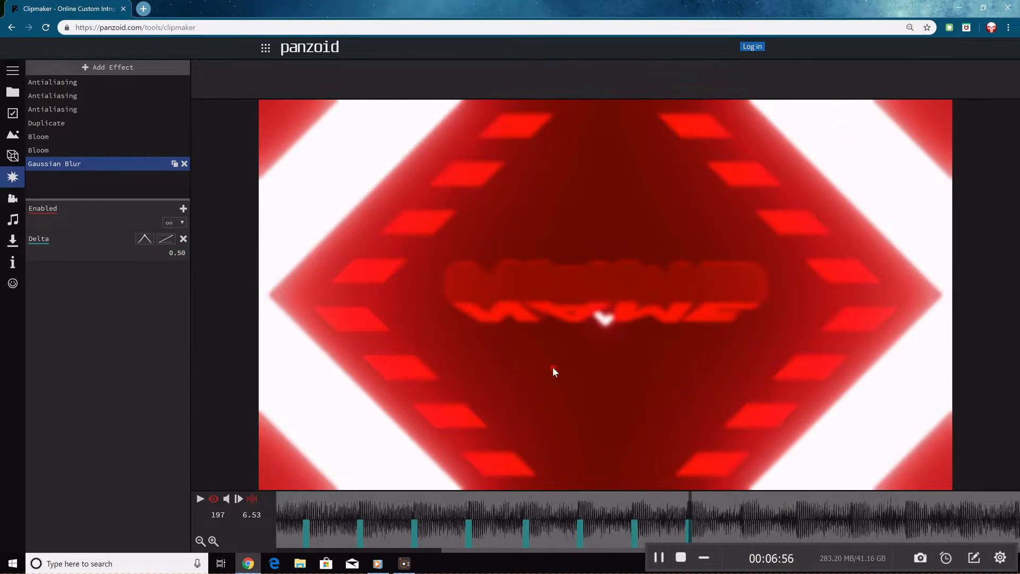
# Keyframe the Gaussian Blur's delta at 0.00 at 7.07 s and at 0.50 at 7.10 s.
pyautogui.click(741, 519)
pyautogui.click(183, 239)
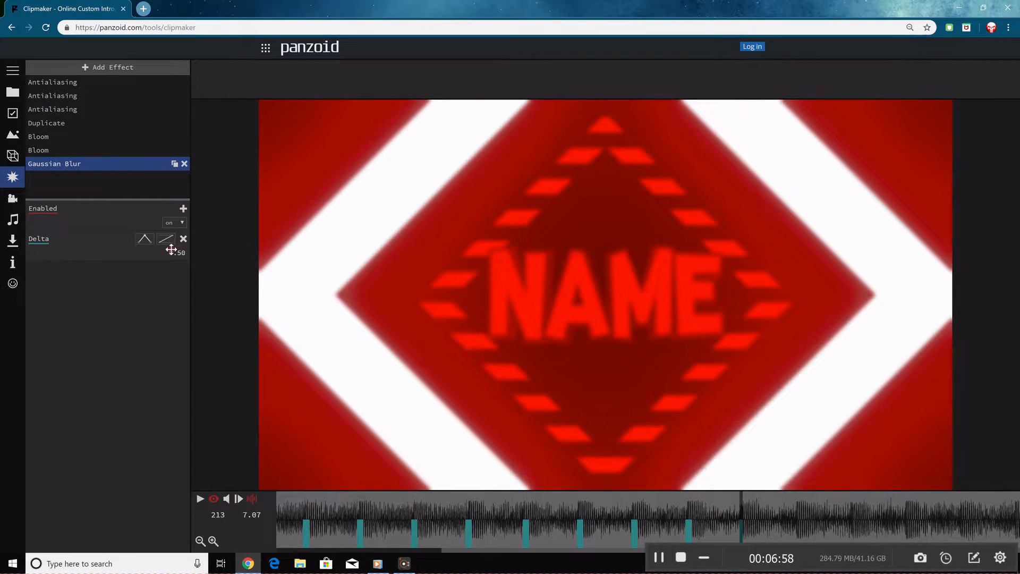
pyautogui.click(744, 503)
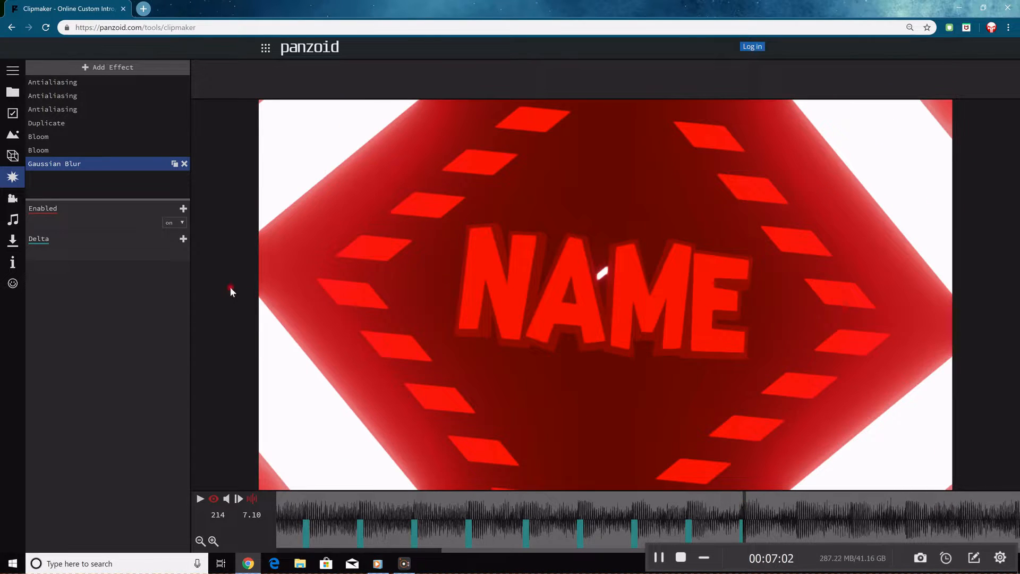
pyautogui.click(184, 239)
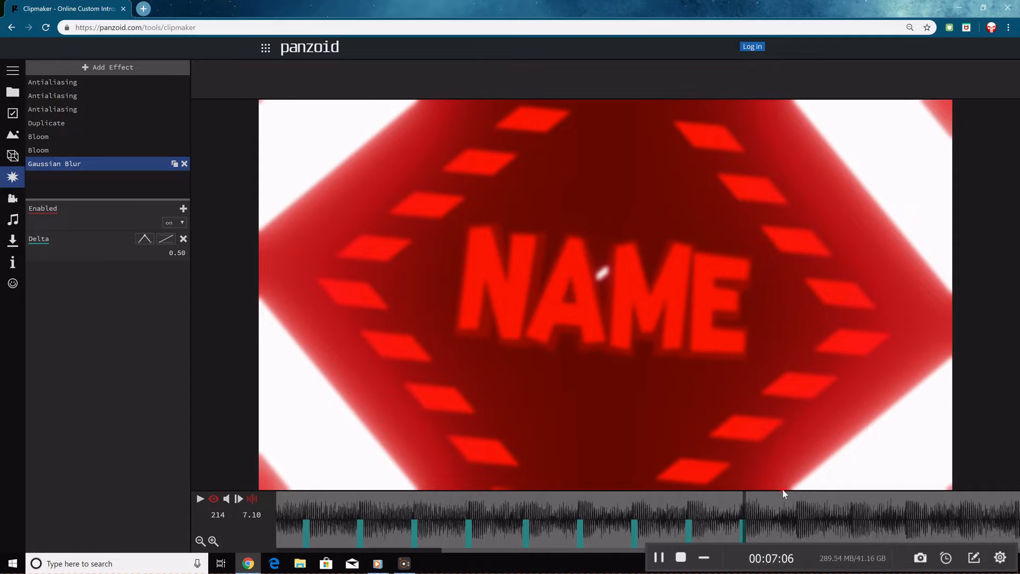
# Keyframe the Gaussian Blur's delta at 0.00 at 7.63 s and at 0.50 at 7.67 s.
pyautogui.click(796, 503)
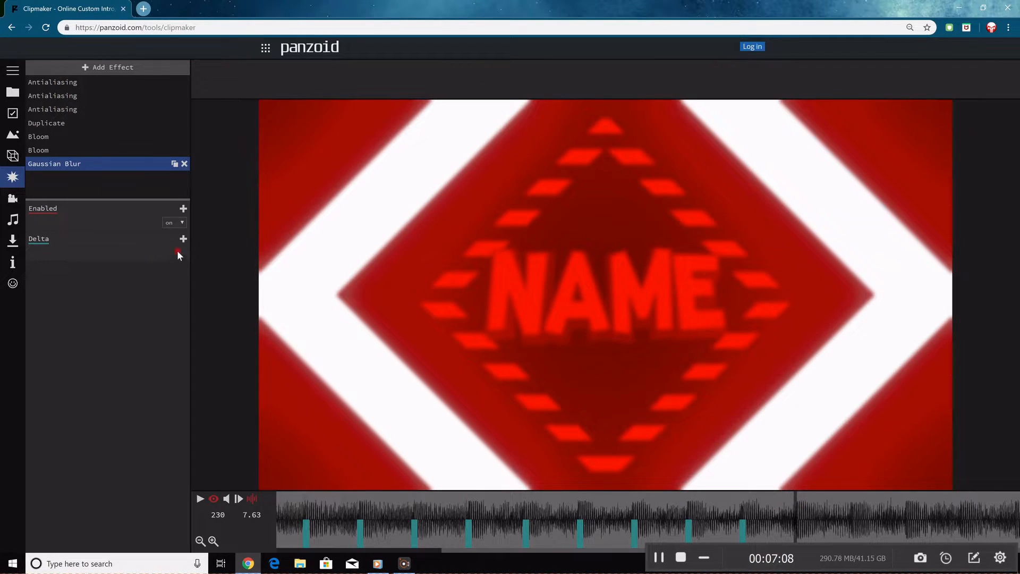
pyautogui.click(183, 238)
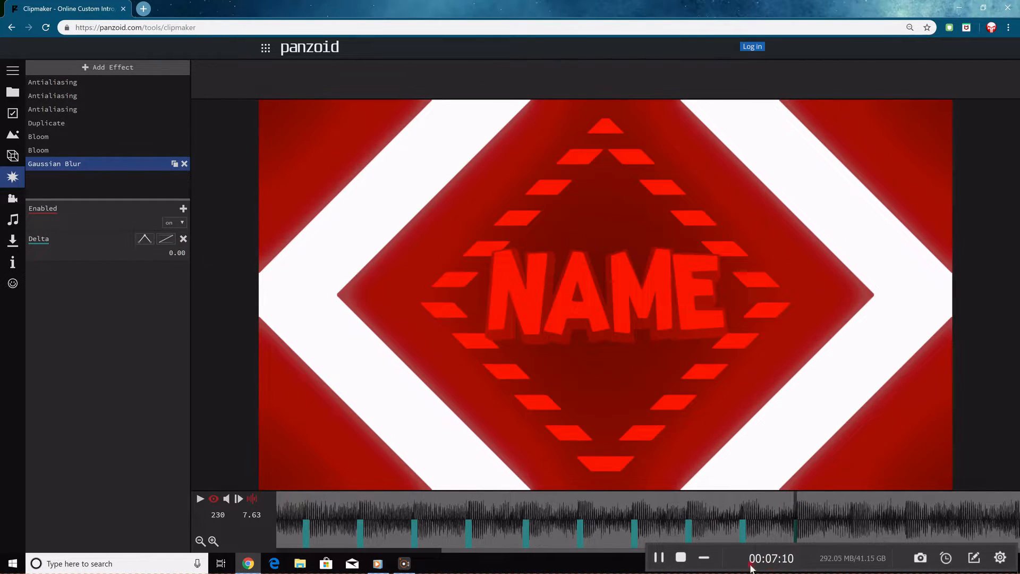
pyautogui.click(799, 504)
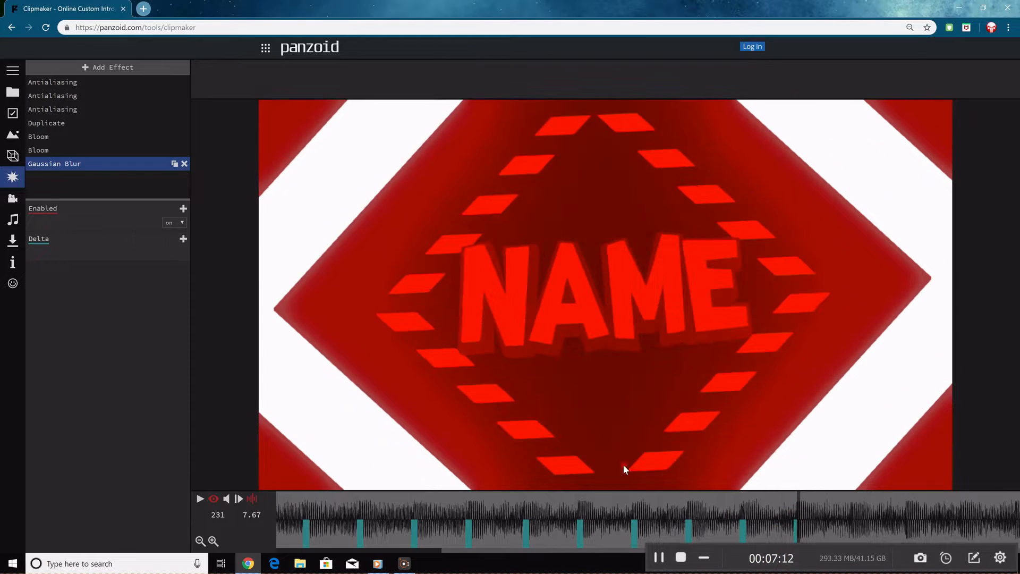
pyautogui.click(183, 238)
pyautogui.click(166, 253)
pyautogui.write('0.5')
pyautogui.press('Return')
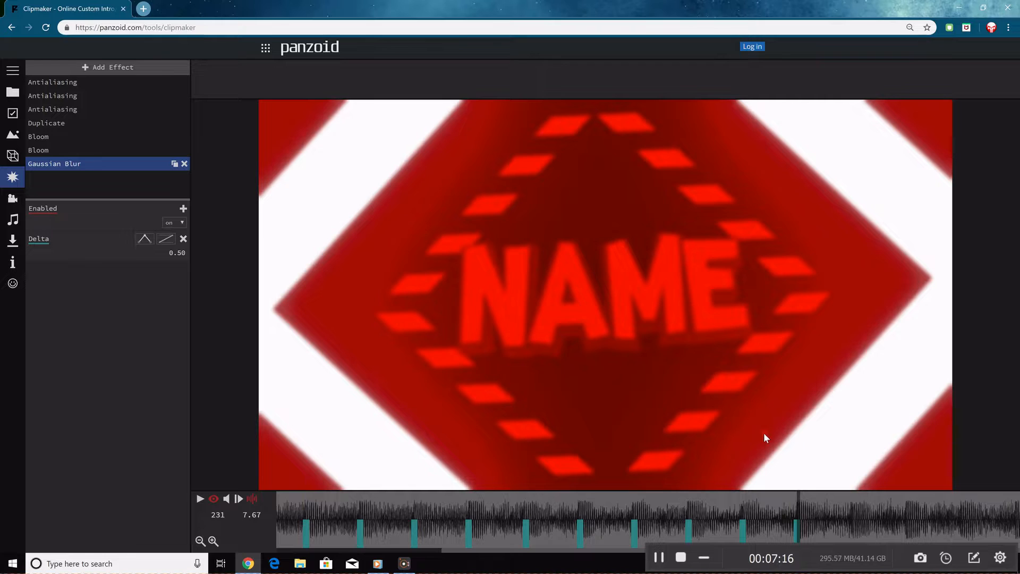
# Keyframe the Gaussian Blur's delta at 0.00 at 8.20 s and at 0.50 at 8.23 s.
pyautogui.click(850, 506)
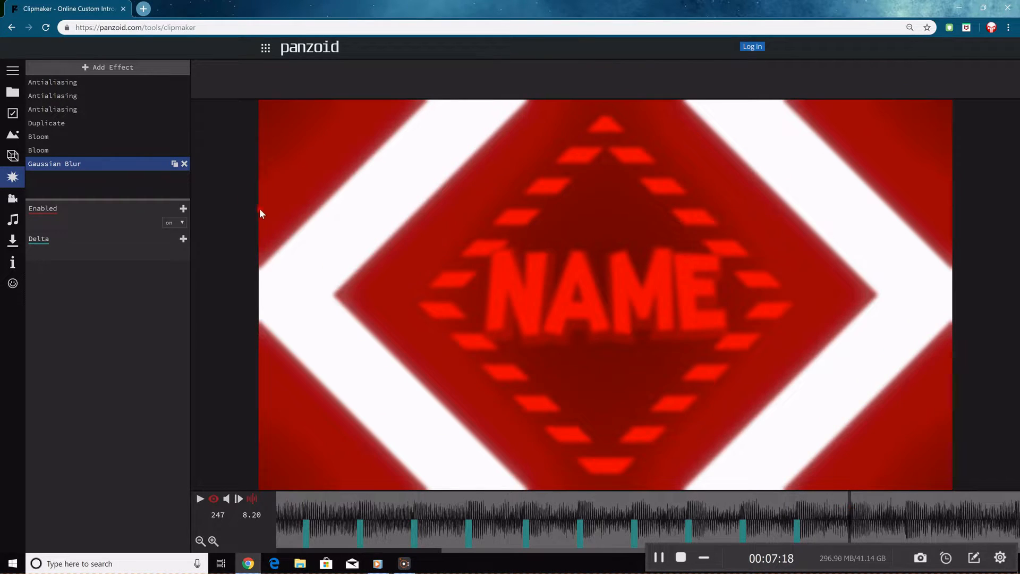
pyautogui.click(183, 240)
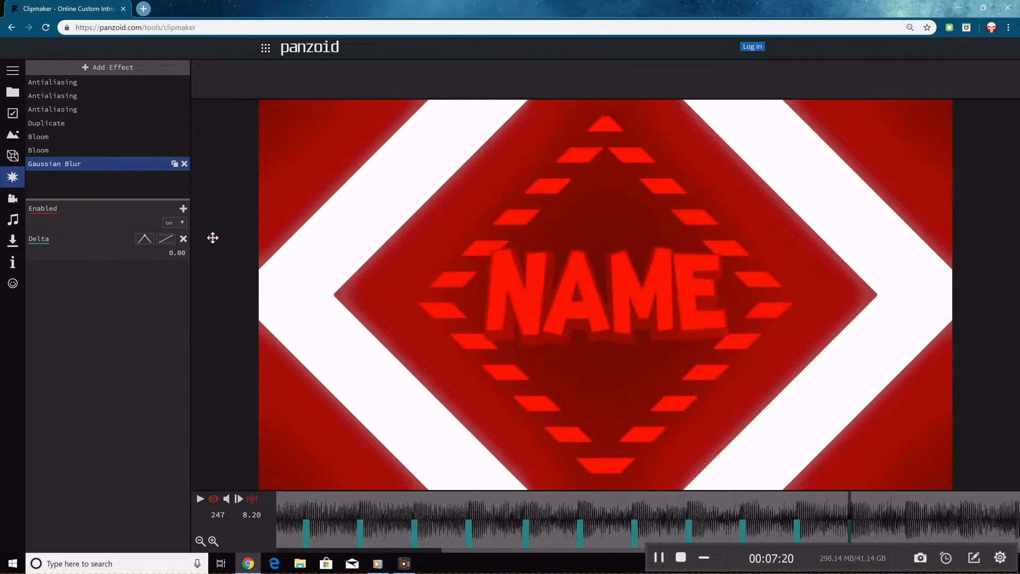
pyautogui.click(853, 499)
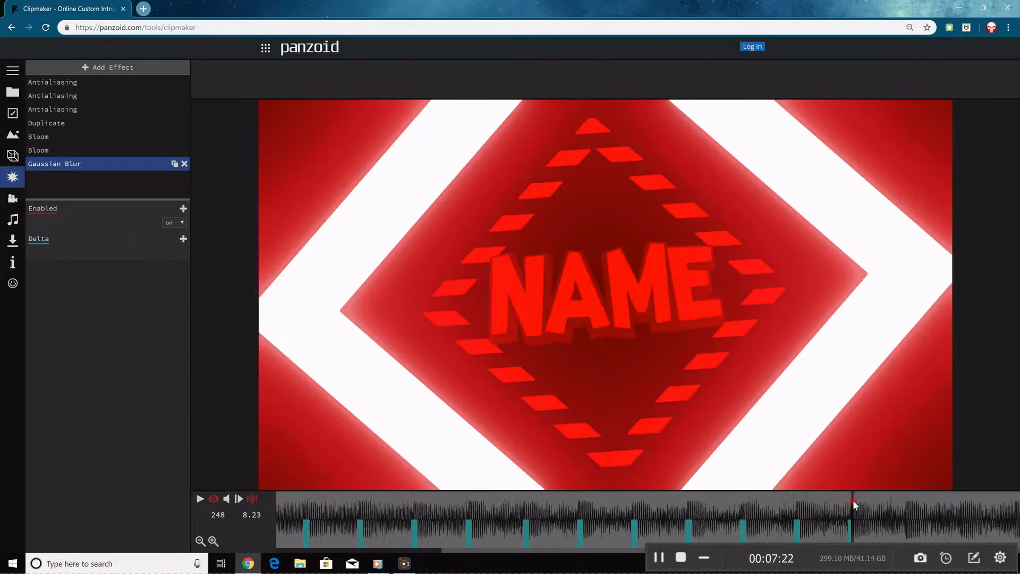
pyautogui.click(183, 240)
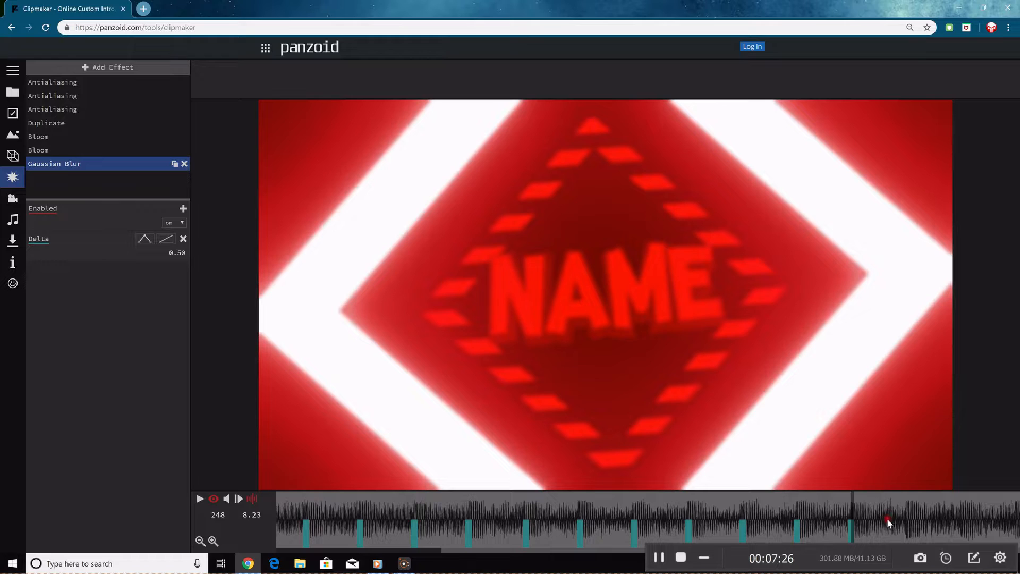
# Keyframe the Gaussian Blur's delta at 0.00 at 8.77 s and at 0.50 at 8.80 s, and add another delta keyframe at 9.37 s.
pyautogui.click(903, 513)
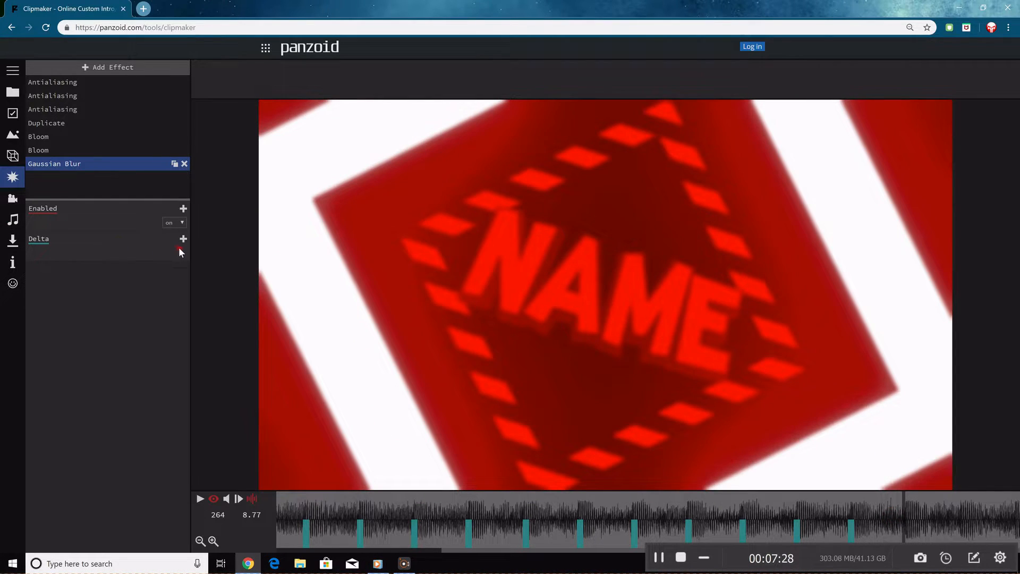
pyautogui.moveTo(174, 252); pyautogui.dragTo(133, 252)
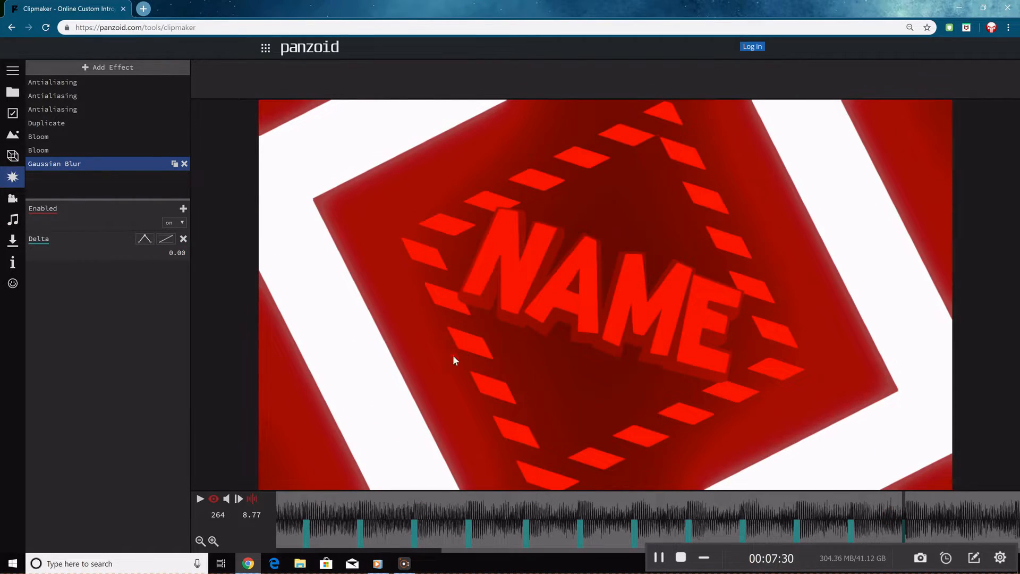
pyautogui.click(907, 511)
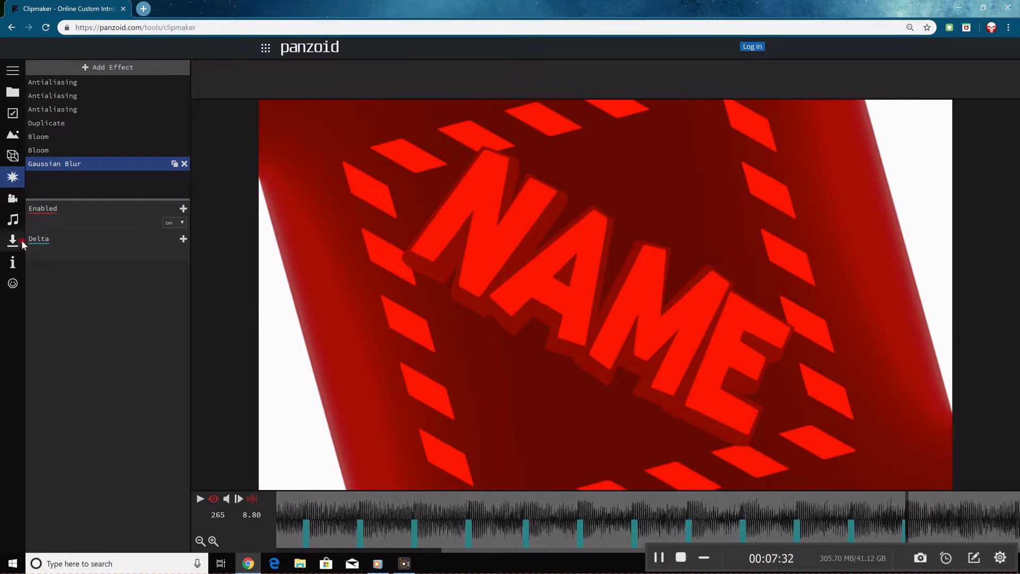
pyautogui.click(184, 239)
pyautogui.click(175, 250)
pyautogui.write('0.5')
pyautogui.press('Return')
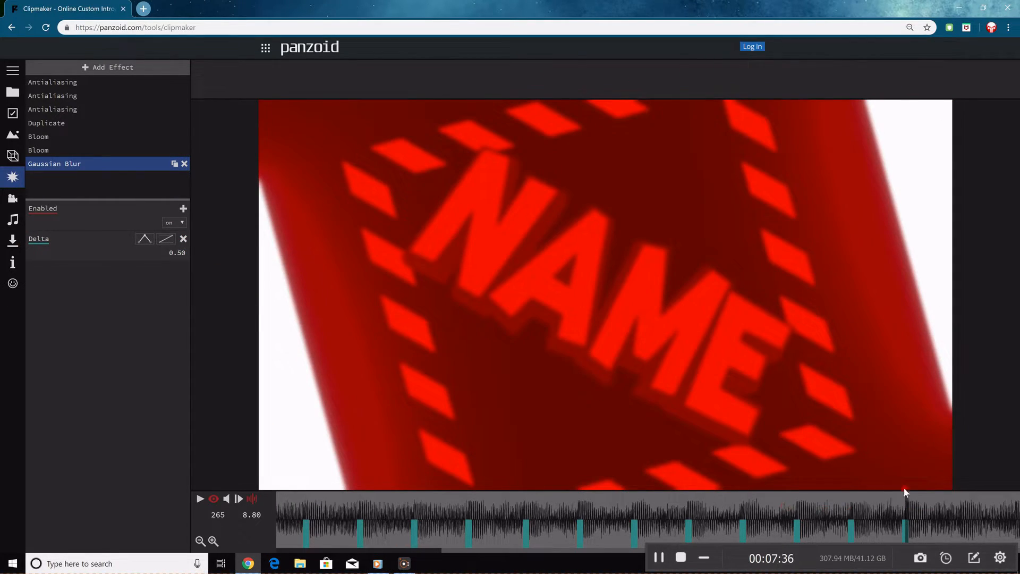
pyautogui.moveTo(929, 502); pyautogui.dragTo(959, 502)
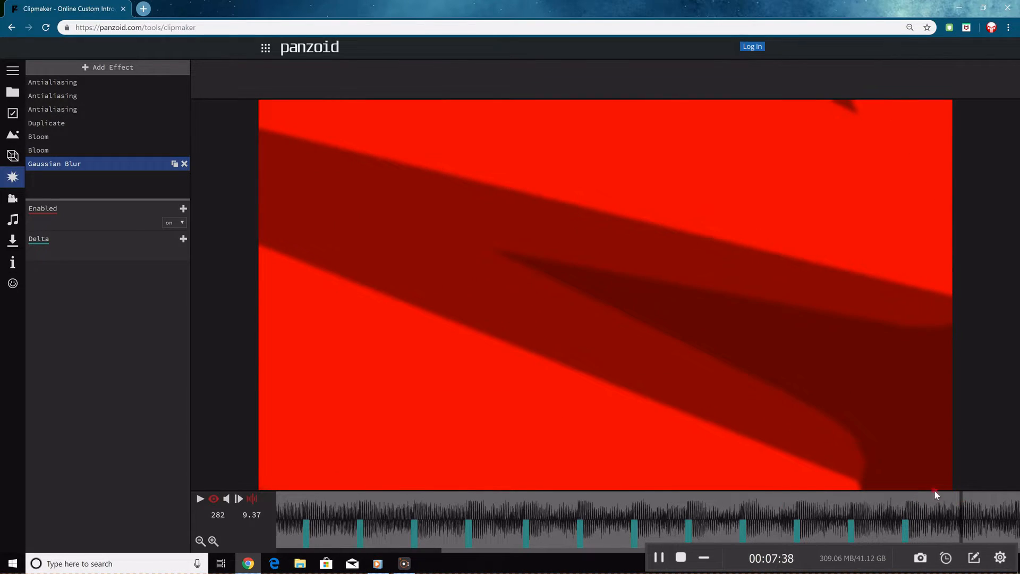
pyautogui.click(182, 239)
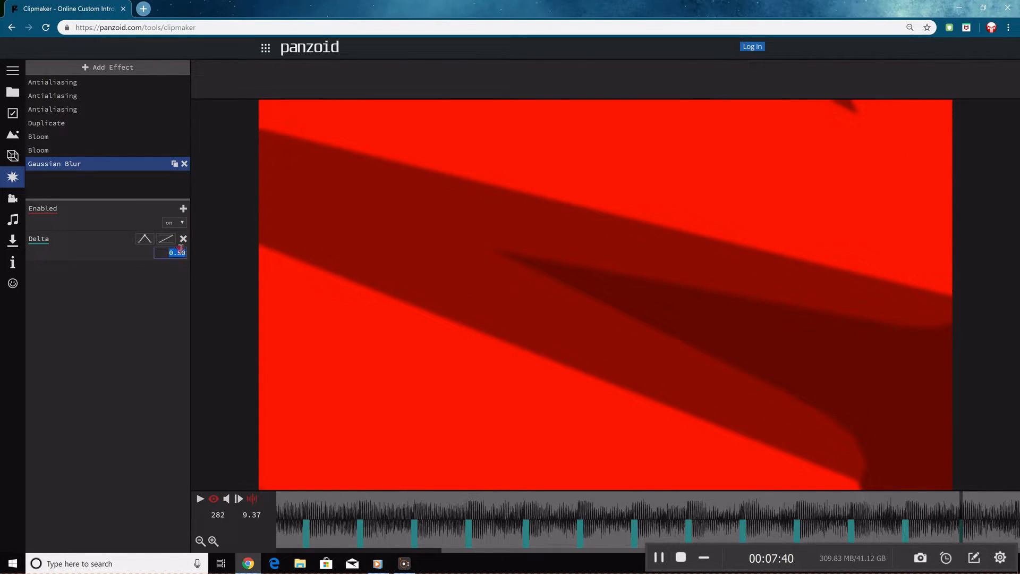
# Play the intro from the beginning to check the blur animation, and return the playhead to 0.00 s.
pyautogui.moveTo(914, 506); pyautogui.dragTo(159, 480)
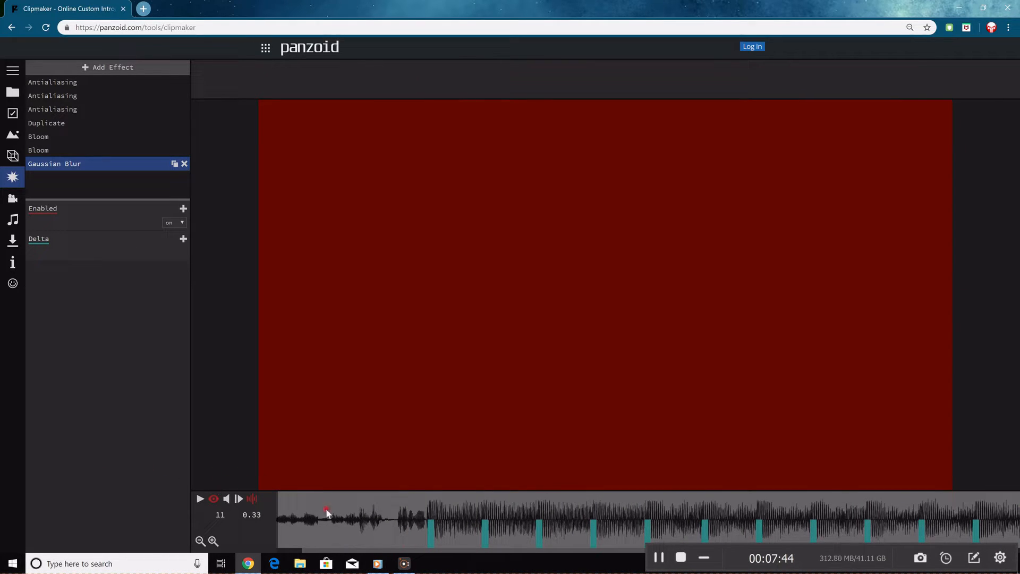
pyautogui.moveTo(327, 513); pyautogui.dragTo(106, 520)
pyautogui.press('space')
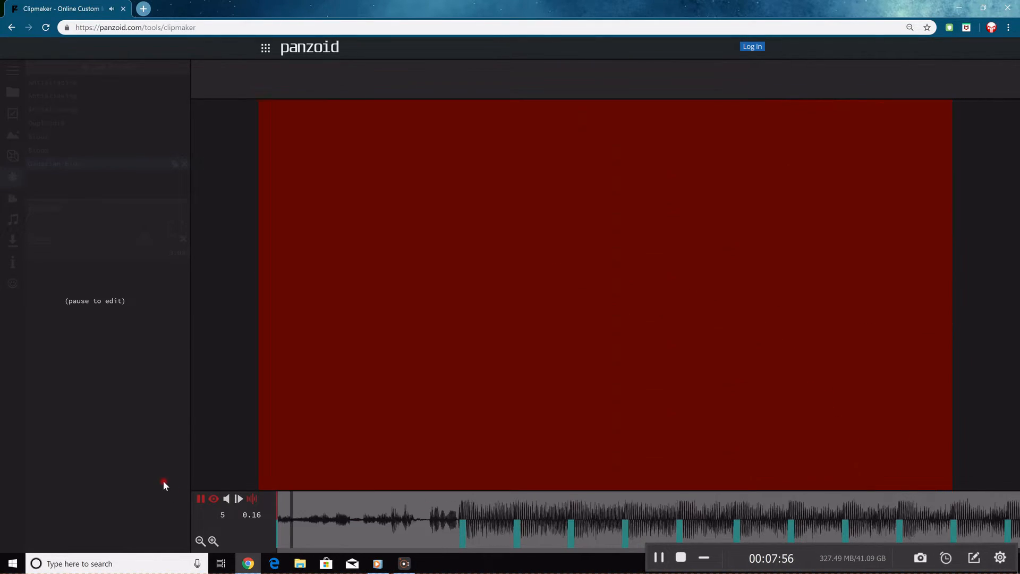
pyautogui.press('space')
pyautogui.moveTo(445, 496); pyautogui.dragTo(295, 469)
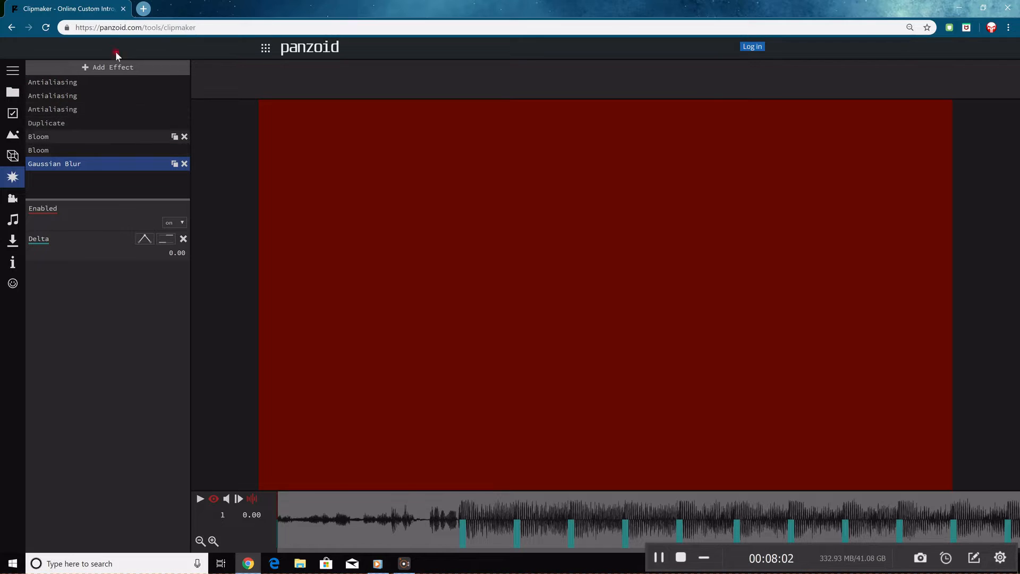
# Add a Mirror effect to the effect list and open its settings with the playhead at 2.70 s.
pyautogui.click(113, 67)
pyautogui.scroll(-6, 75, 320)
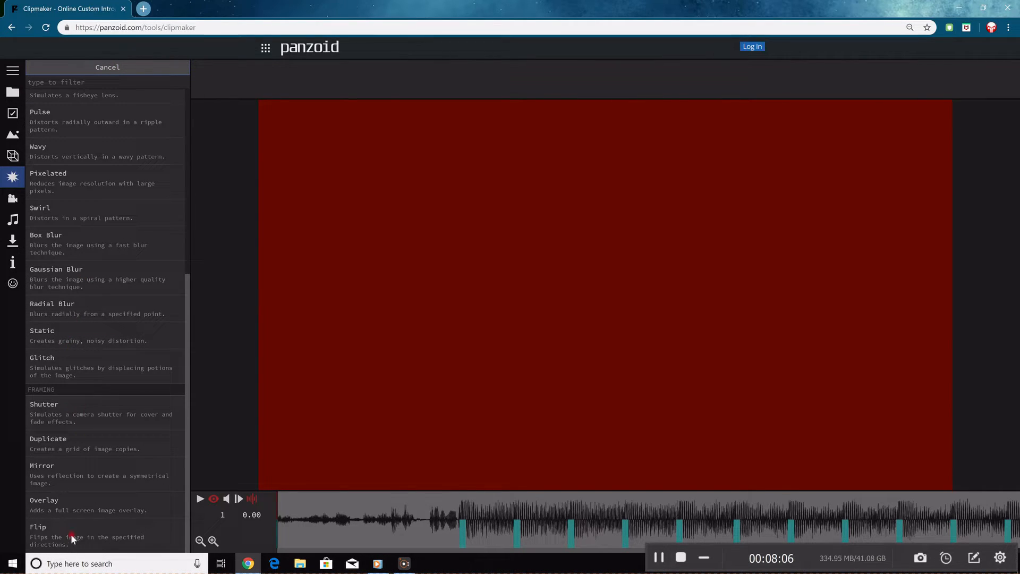
pyautogui.click(80, 484)
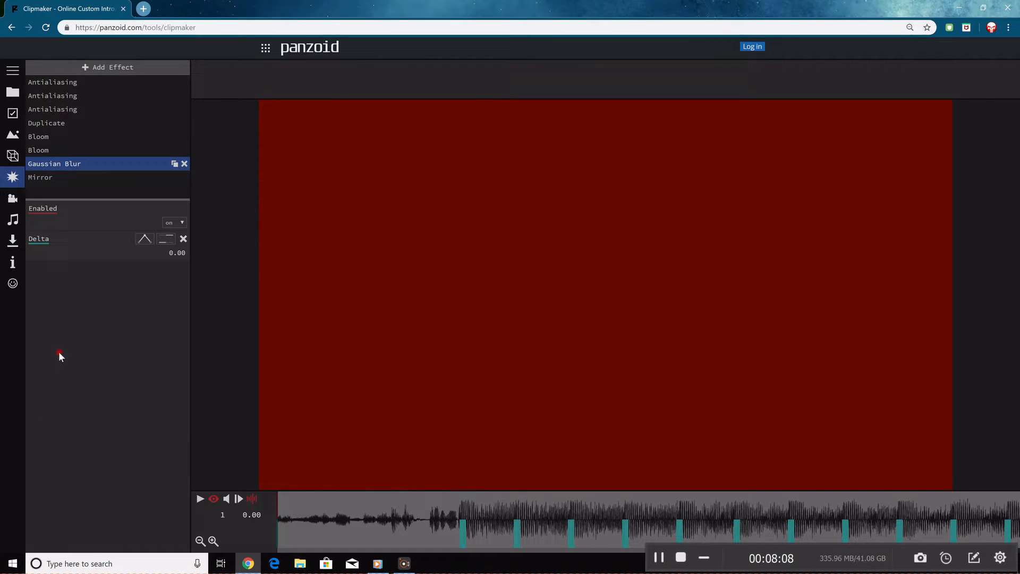
pyautogui.click(78, 182)
pyautogui.moveTo(439, 517); pyautogui.dragTo(535, 525)
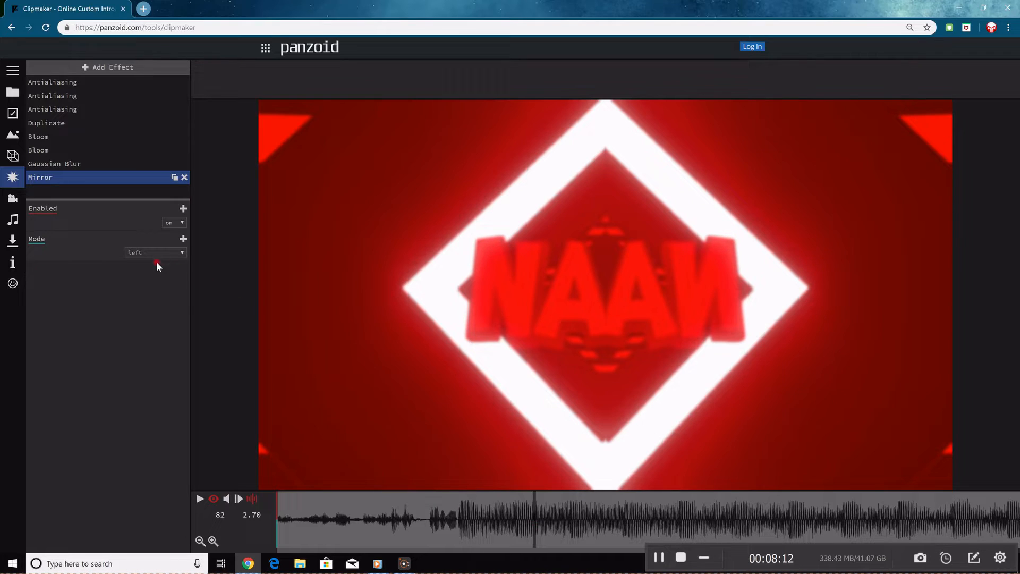
# Try the Mirror effect's right mode and set the mode back to left.
pyautogui.click(142, 251)
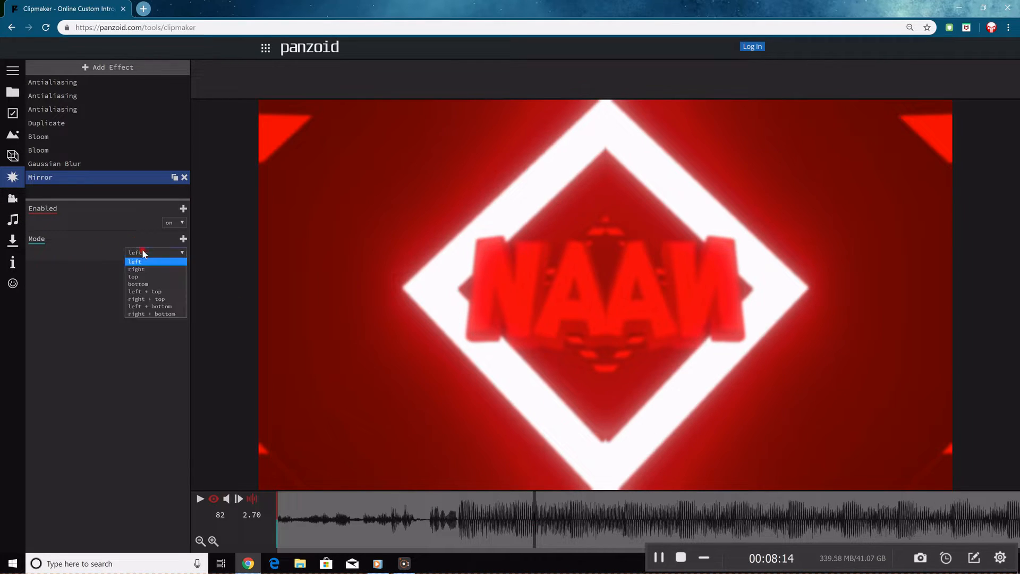
pyautogui.click(142, 269)
pyautogui.click(152, 253)
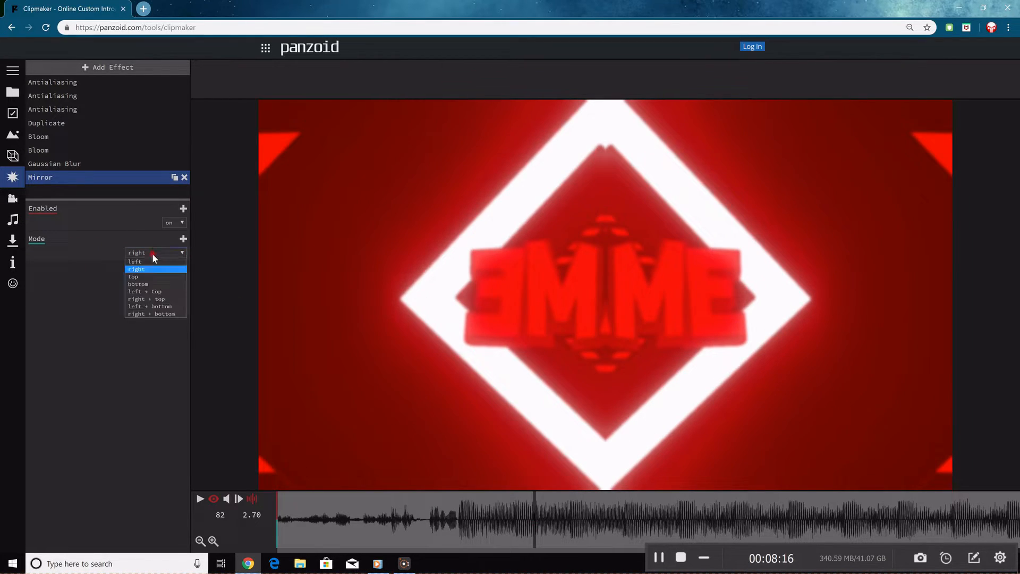
pyautogui.click(144, 261)
# Add a camera rotation keyframe of 0.00 on all three axes at 4.20 s.
pyautogui.click(14, 195)
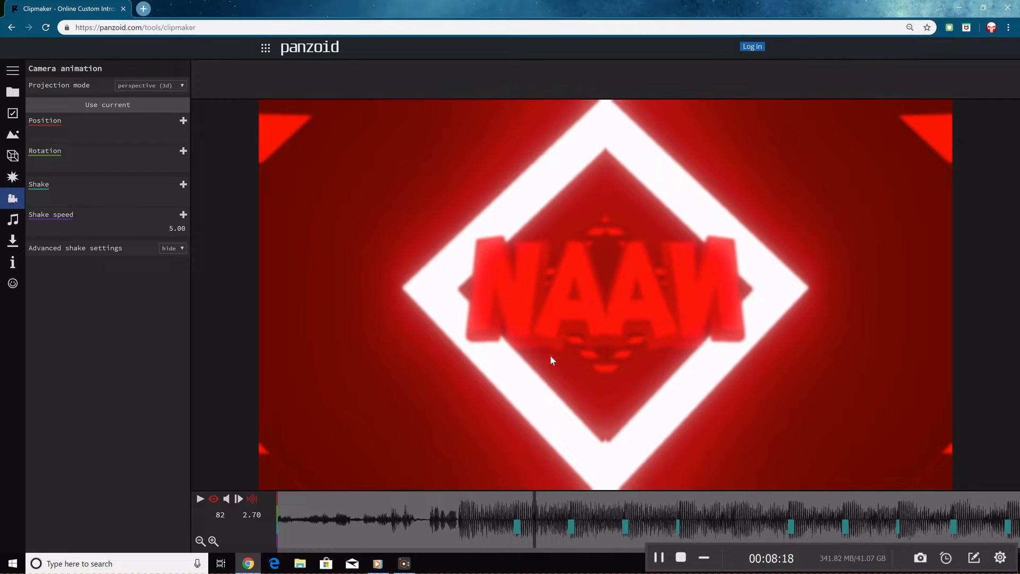
pyautogui.moveTo(536, 494); pyautogui.dragTo(457, 487)
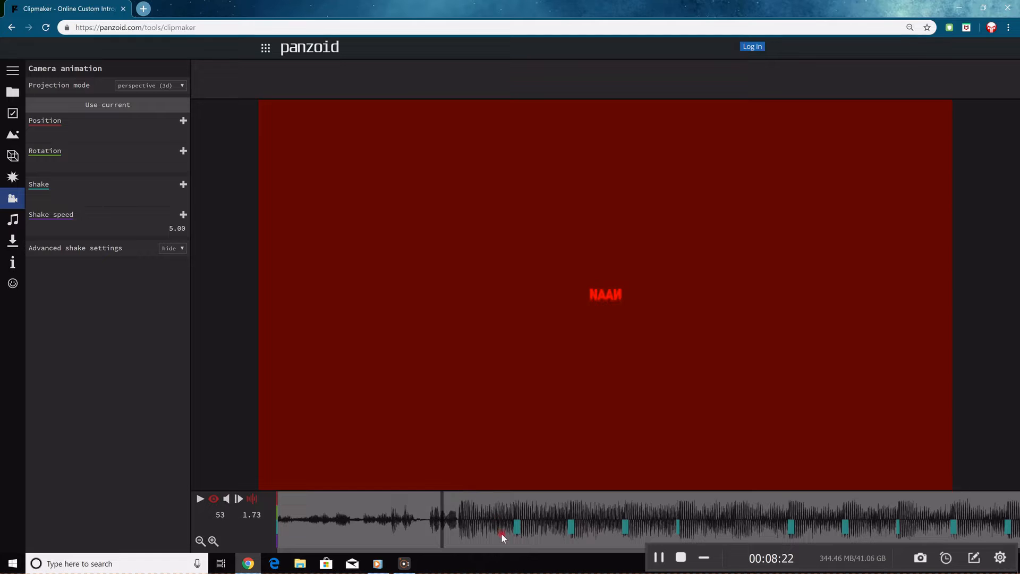
pyautogui.press('space')
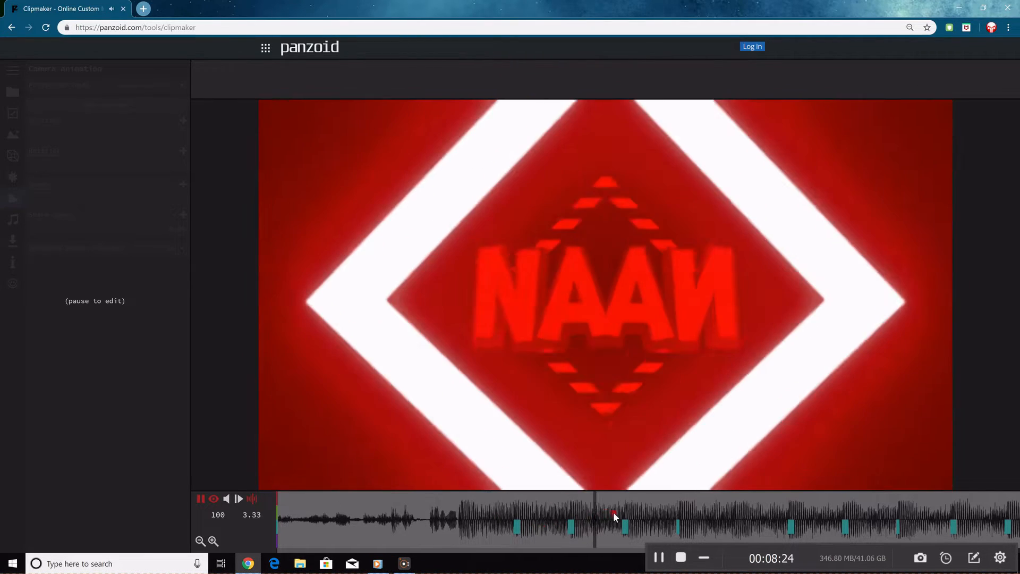
pyautogui.press('space')
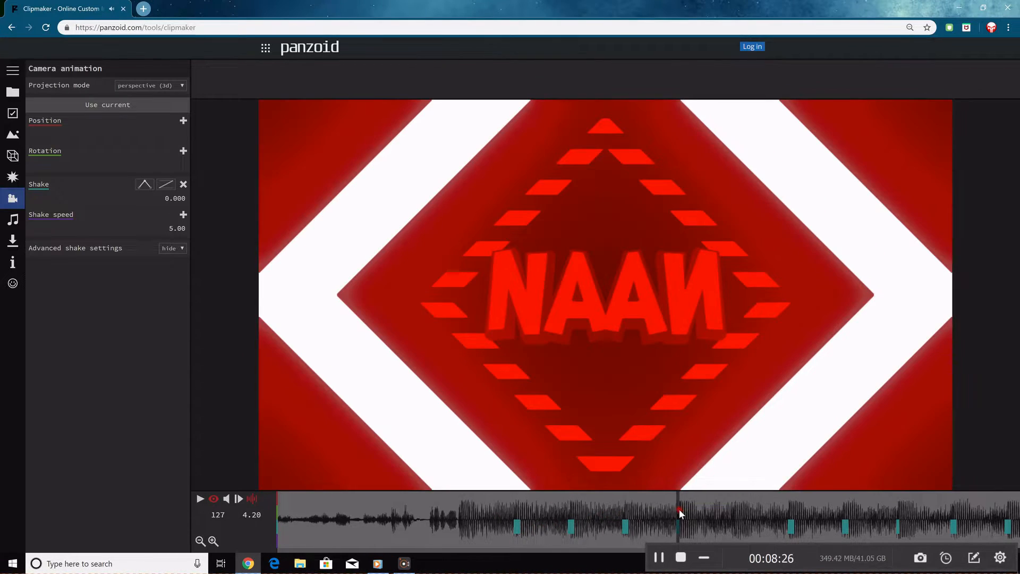
pyautogui.click(184, 155)
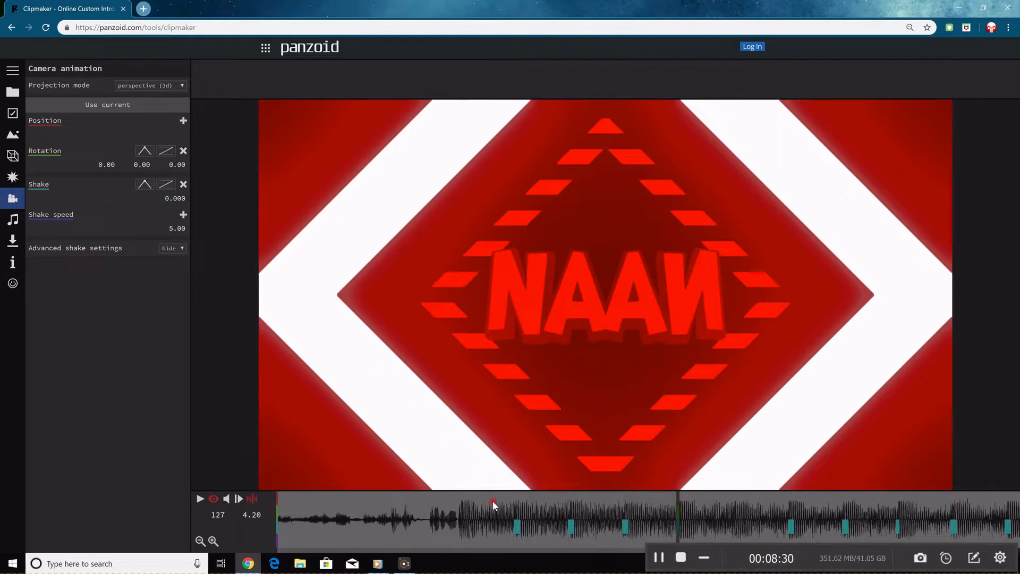
# Add a camera rotation keyframe at 5.37 s with the third axis set to 360.
pyautogui.moveTo(595, 552); pyautogui.dragTo(761, 543)
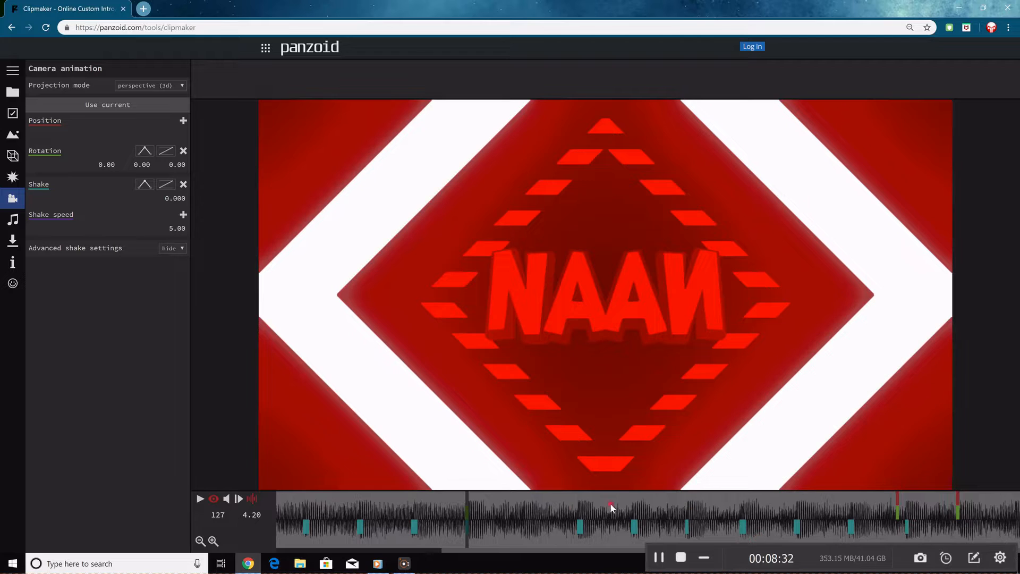
pyautogui.click(580, 518)
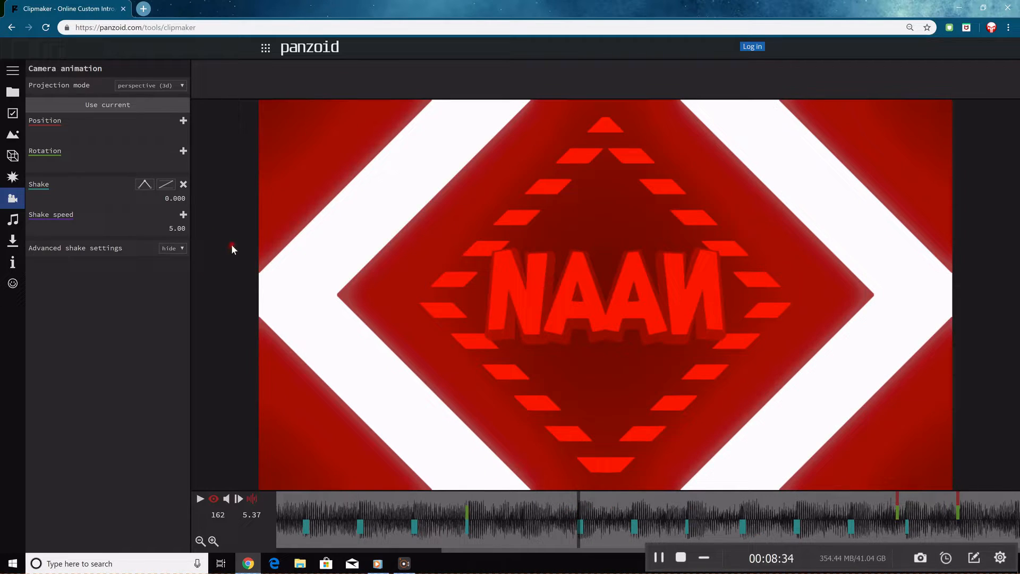
pyautogui.click(181, 149)
pyautogui.click(121, 164)
pyautogui.click(176, 164)
pyautogui.click(182, 164)
pyautogui.moveTo(187, 173); pyautogui.dragTo(281, 246)
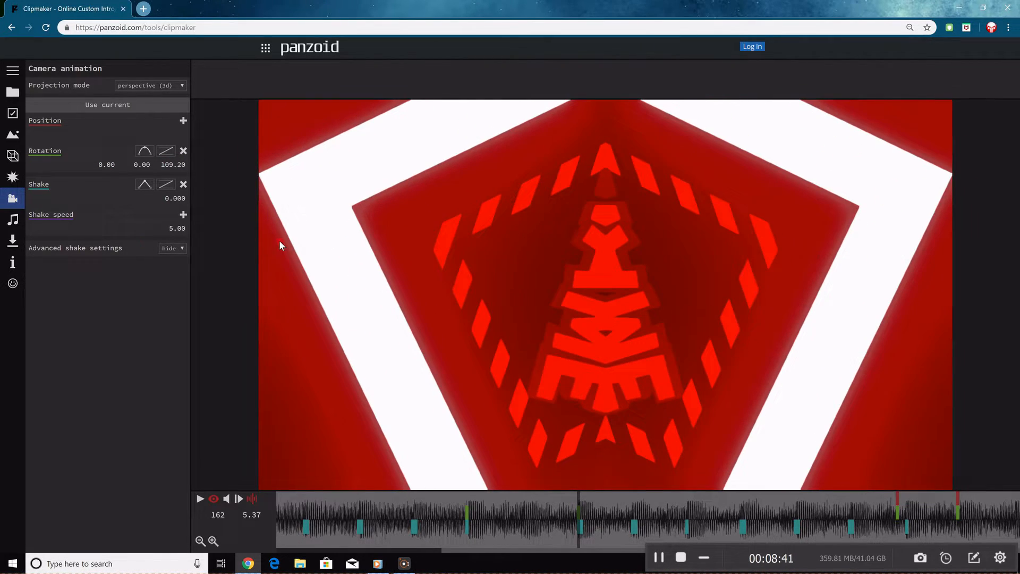
pyautogui.click(179, 164)
pyautogui.write('360')
pyautogui.press('Return')
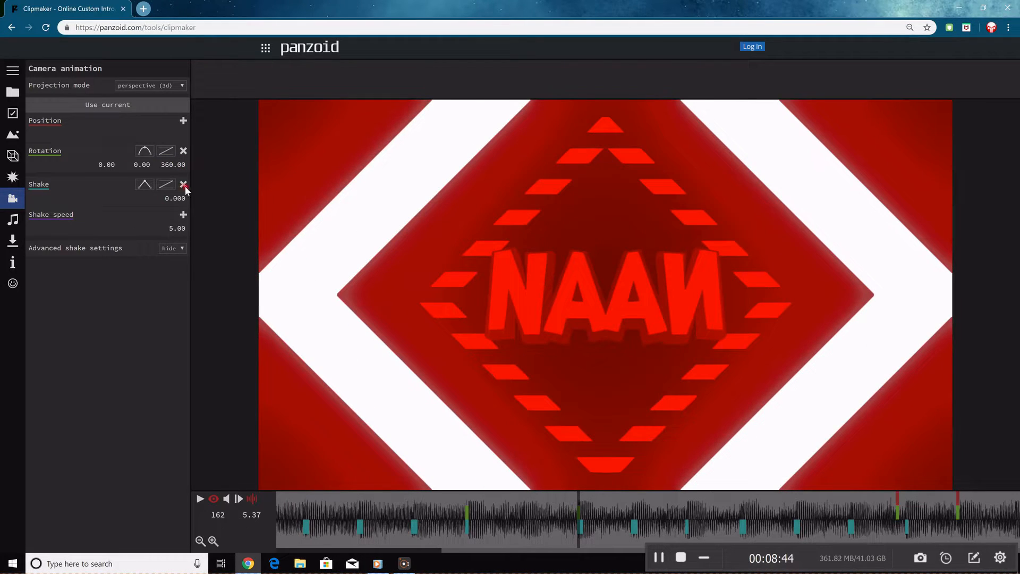
# Set the third axis of the camera's rotation keyframe at 8.70 s to 360.
pyautogui.moveTo(586, 496); pyautogui.dragTo(436, 498)
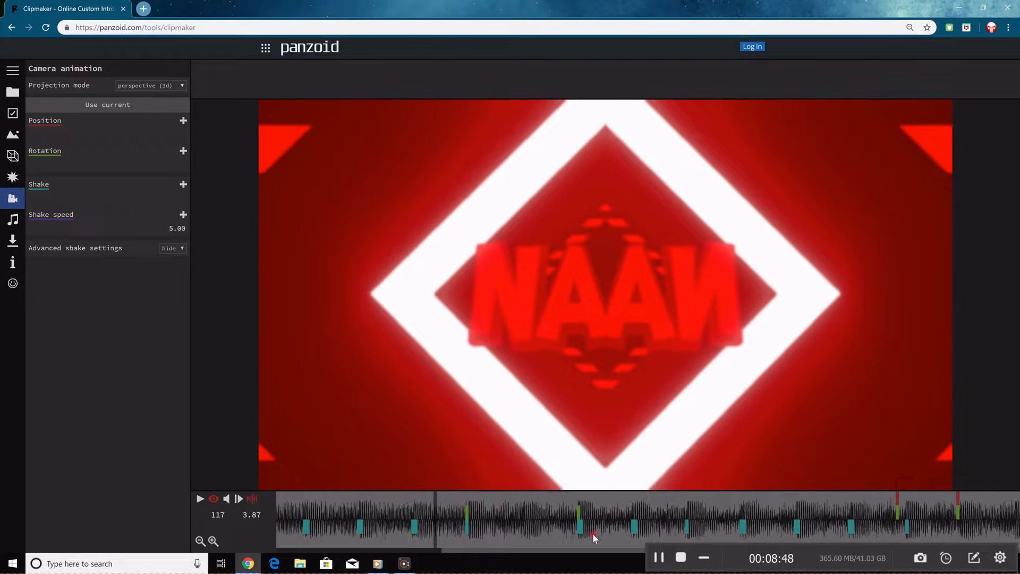
pyautogui.moveTo(594, 548); pyautogui.dragTo(627, 548)
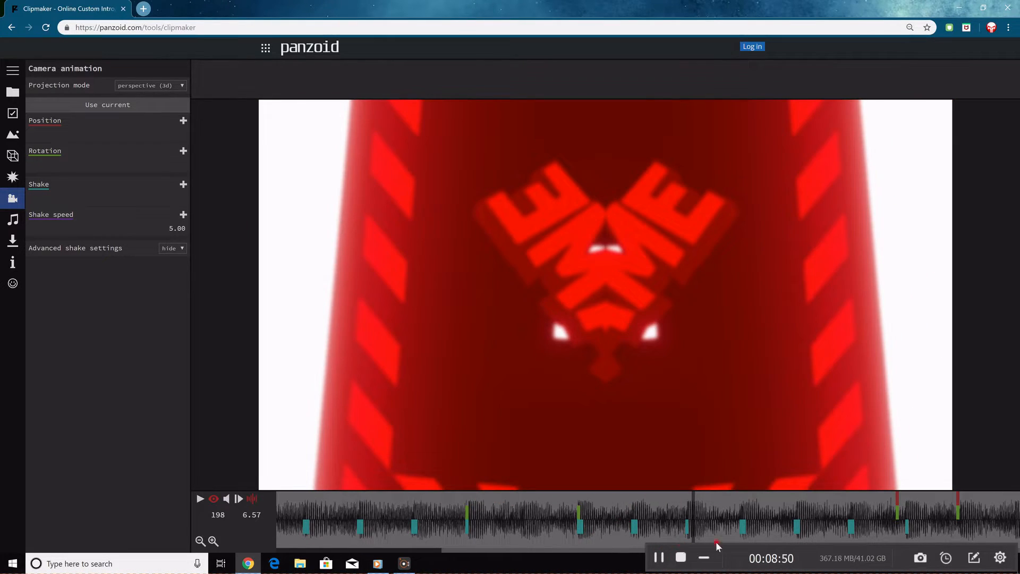
pyautogui.moveTo(817, 539); pyautogui.dragTo(885, 498)
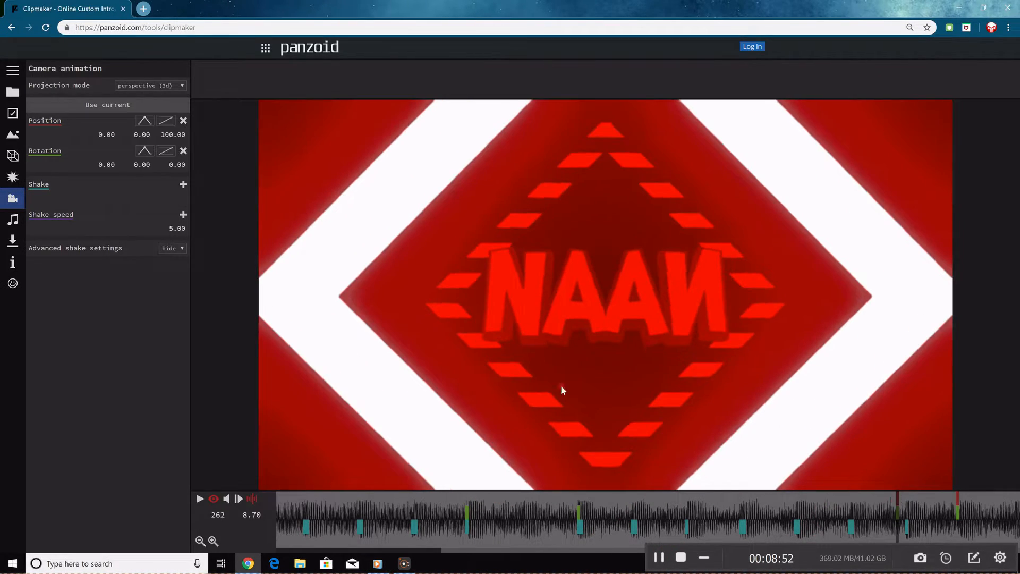
pyautogui.click(185, 169)
pyautogui.write('360')
pyautogui.press('Return')
# Set the third axis of the camera's rotation keyframe at 9.33 s to 390.
pyautogui.moveTo(987, 502)
pyautogui.mouseDown()
pyautogui.moveTo(898, 506)
pyautogui.moveTo(957, 508)
pyautogui.mouseUp()
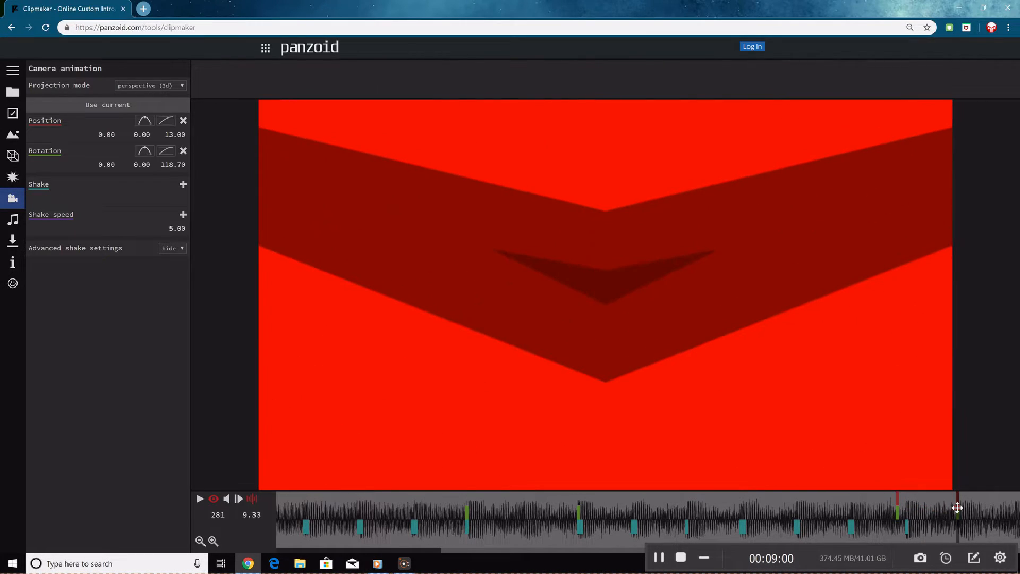
pyautogui.click(175, 163)
pyautogui.write('390')
pyautogui.press('Return')
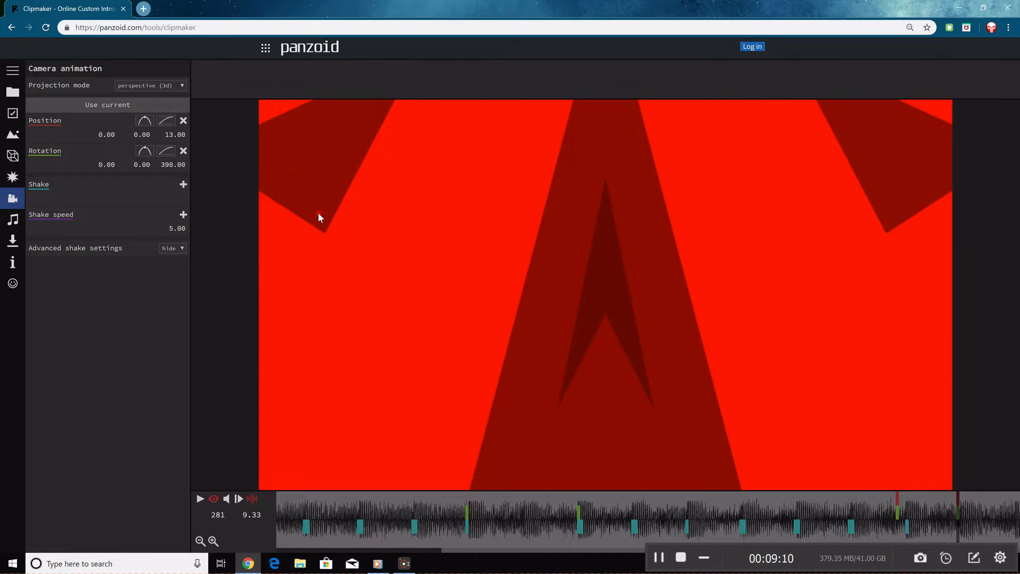
# Try circular out easing on the camera's rotation keyframe at 5.37 s.
pyautogui.moveTo(927, 503); pyautogui.dragTo(653, 493)
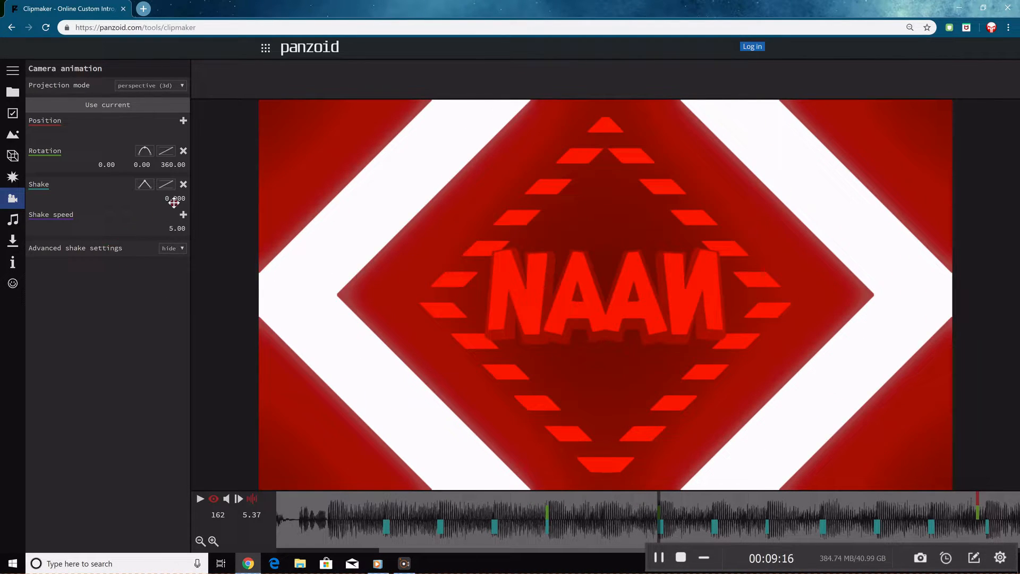
pyautogui.click(152, 158)
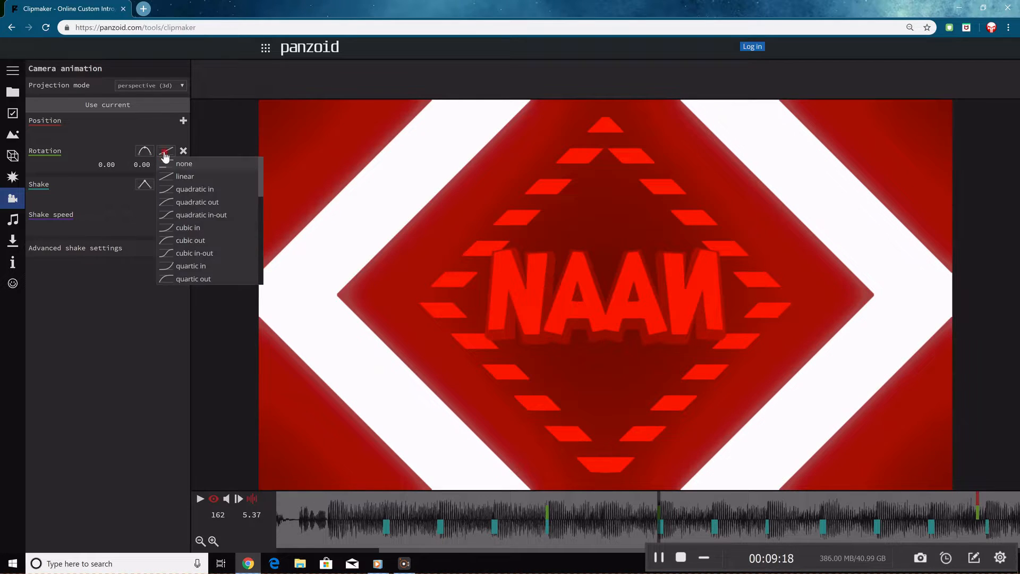
pyautogui.scroll(-2, 196, 231)
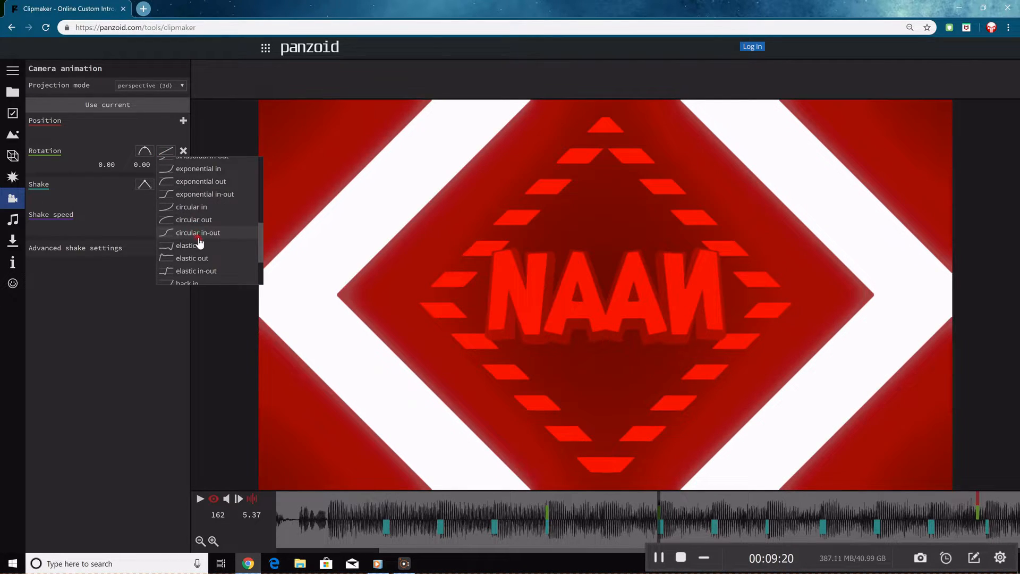
pyautogui.click(194, 222)
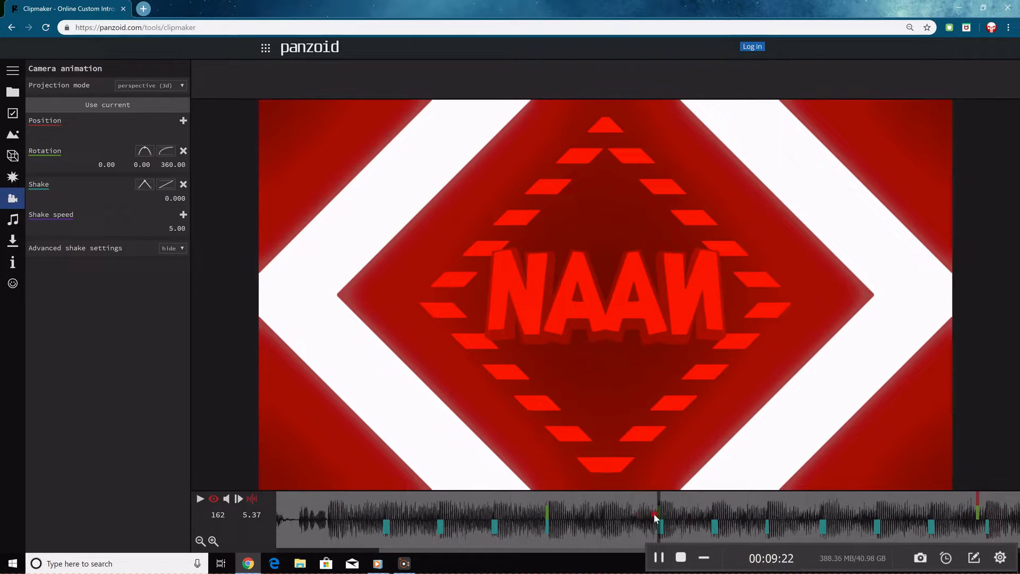
# Try a quadratic easing on the 5.37 s camera rotation keyframe and preview the spin from 4.03 s.
pyautogui.moveTo(660, 502)
pyautogui.mouseDown()
pyautogui.moveTo(519, 502)
pyautogui.moveTo(659, 502)
pyautogui.mouseUp()
pyautogui.press('space')
pyautogui.press('space')
pyautogui.click(170, 157)
pyautogui.scroll(5, 189, 189)
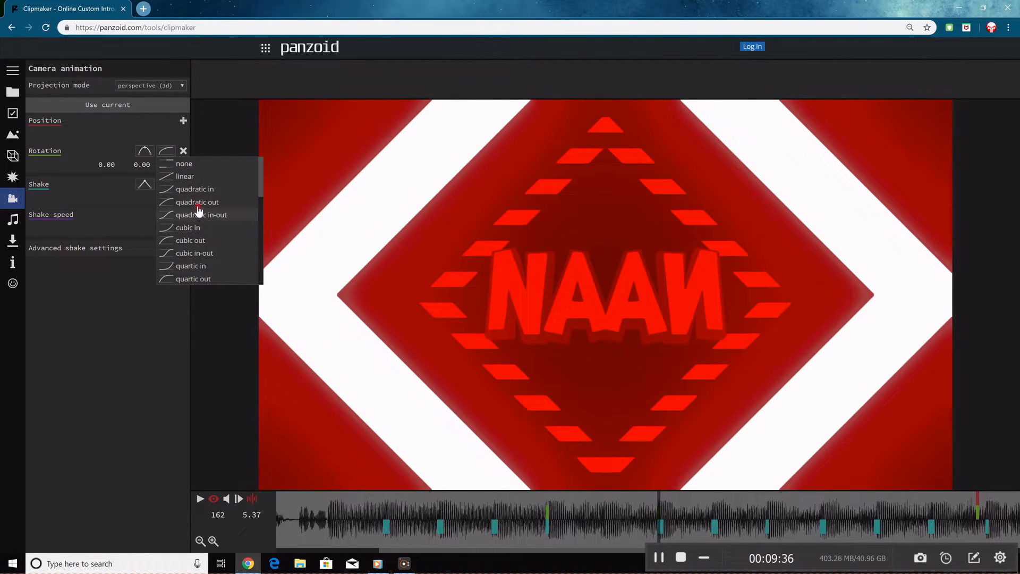
pyautogui.click(199, 214)
pyautogui.moveTo(611, 505); pyautogui.dragTo(531, 496)
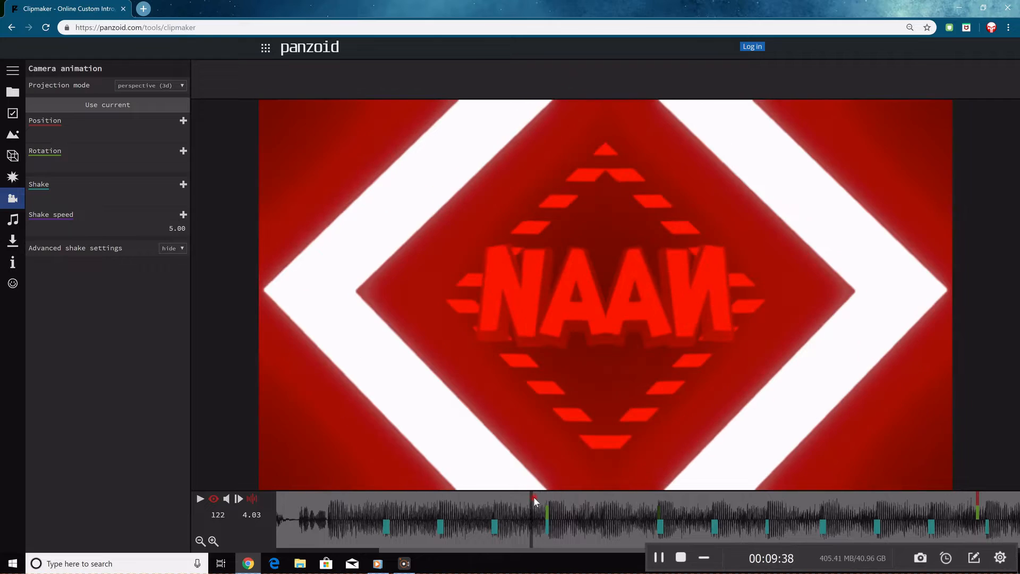
pyautogui.press('space')
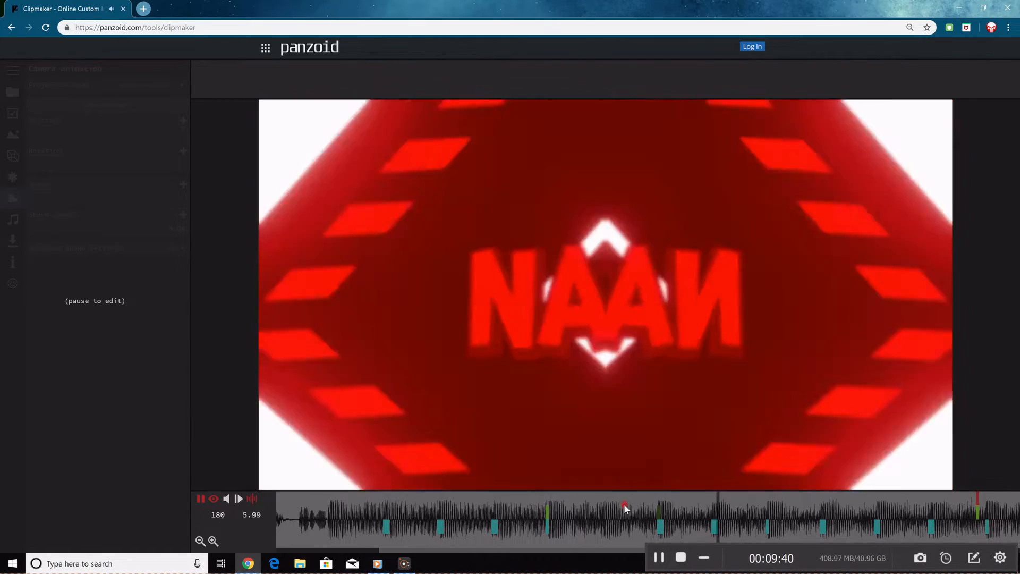
# Set the 5.37 s camera rotation keyframe back to linear easing and preview the spin from 4.20 s.
pyautogui.moveTo(625, 508); pyautogui.dragTo(660, 506)
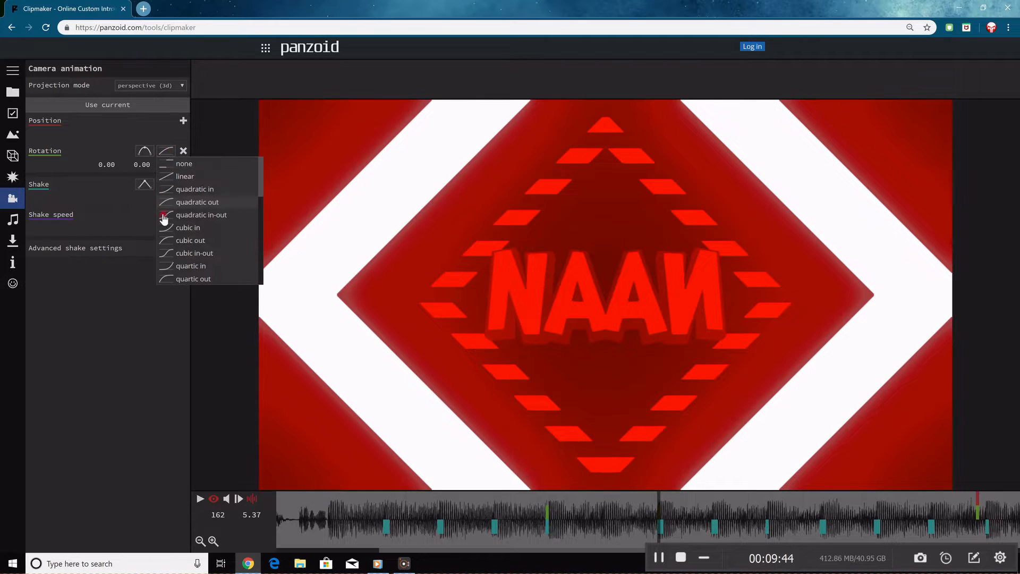
pyautogui.click(185, 176)
pyautogui.click(547, 524)
pyautogui.press('space')
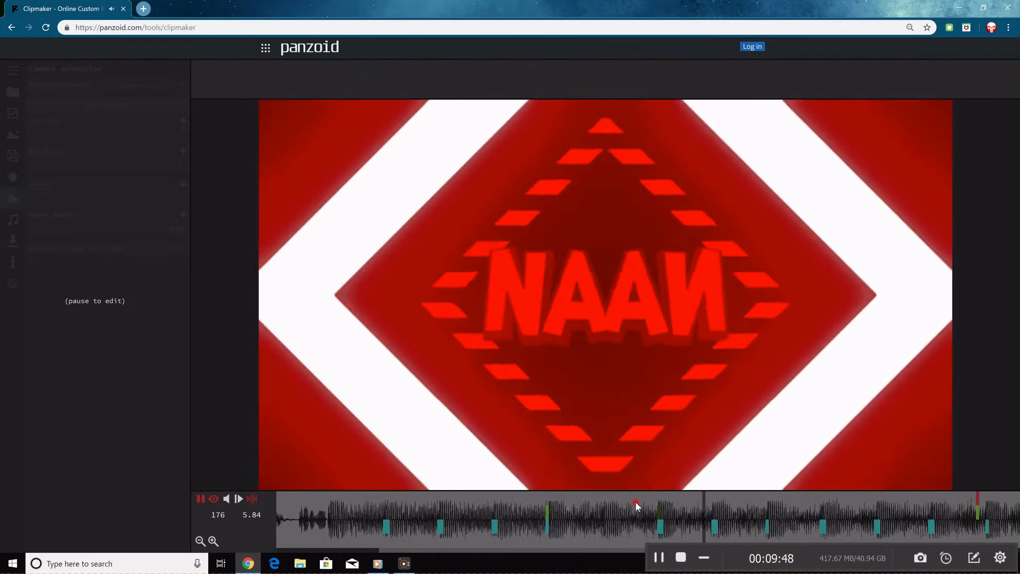
pyautogui.moveTo(636, 501); pyautogui.dragTo(573, 500)
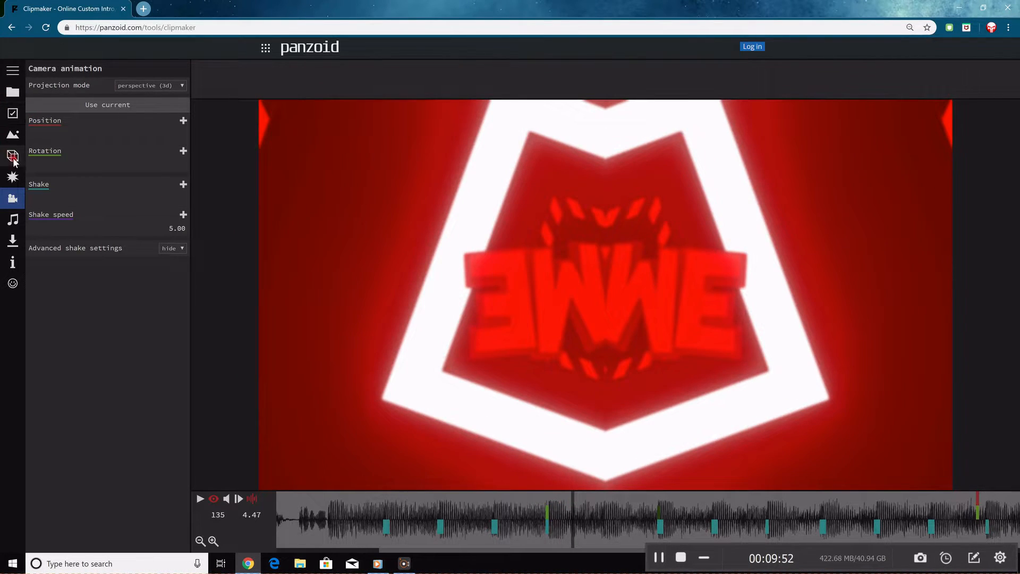
# Try the Mirror effect in right mode and preview the camera spin from 4.10 s.
pyautogui.click(13, 177)
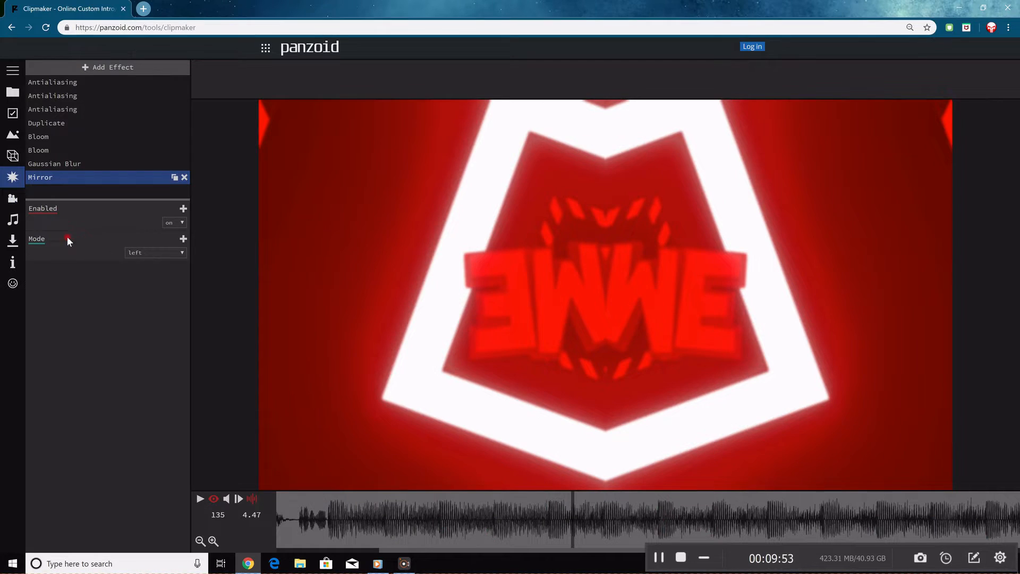
pyautogui.click(164, 251)
pyautogui.click(159, 269)
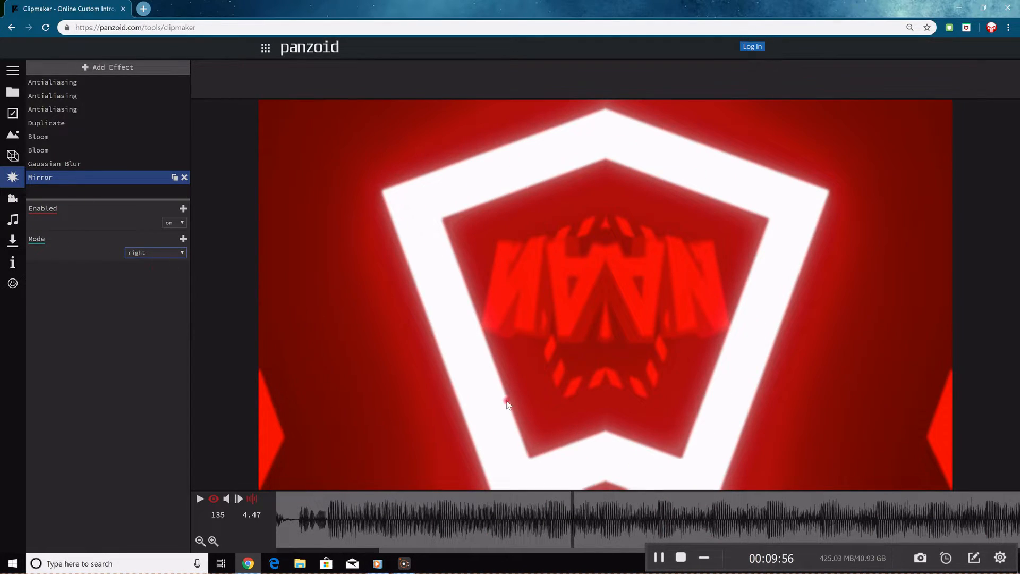
pyautogui.click(540, 506)
pyautogui.hotkey('alt', 'Down')
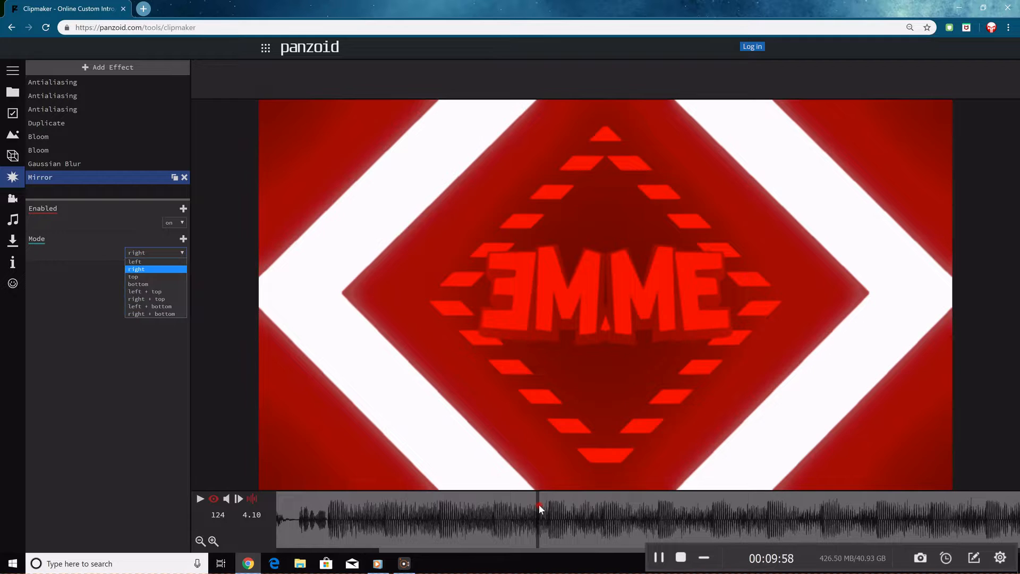
pyautogui.click(144, 408)
pyautogui.press('space')
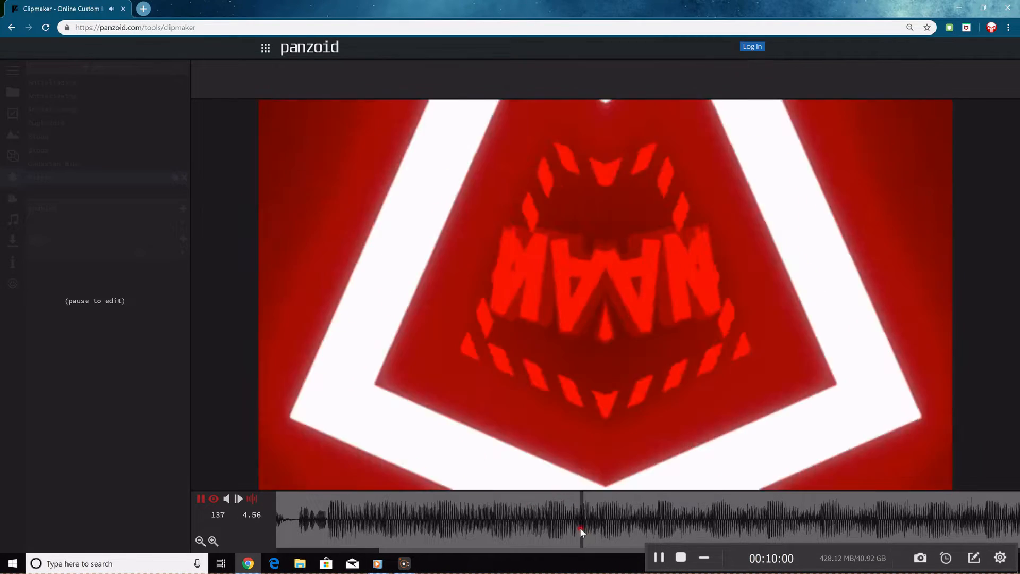
# Try the Mirror effect's bottom mode, set the mode to top, and check the mirrored spin around 4.67 s.
pyautogui.click(570, 508)
pyautogui.click(136, 252)
pyautogui.click(149, 280)
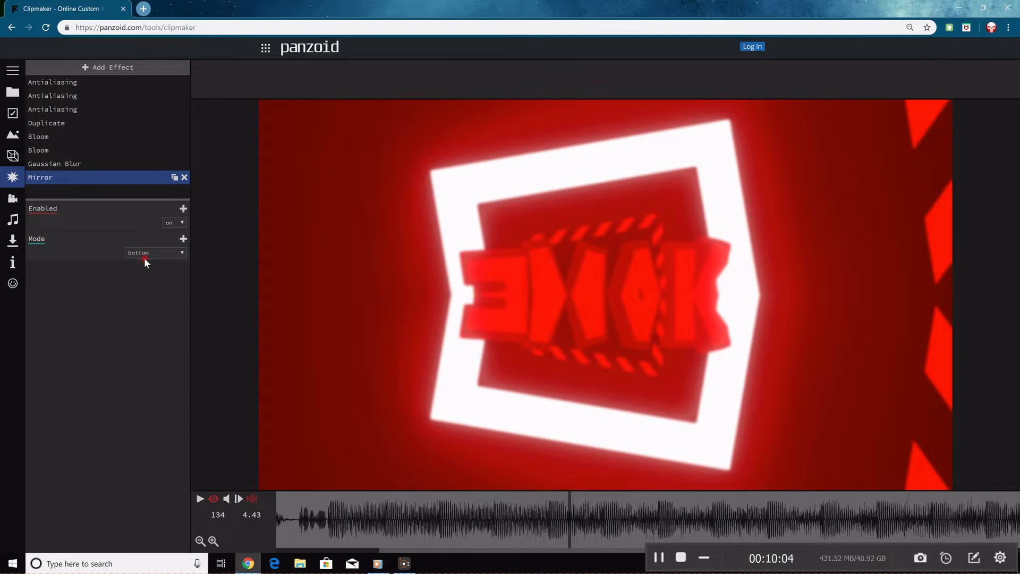
pyautogui.click(143, 258)
pyautogui.click(145, 272)
pyautogui.moveTo(601, 531)
pyautogui.mouseDown()
pyautogui.moveTo(518, 515)
pyautogui.moveTo(681, 514)
pyautogui.moveTo(593, 515)
pyautogui.mouseUp()
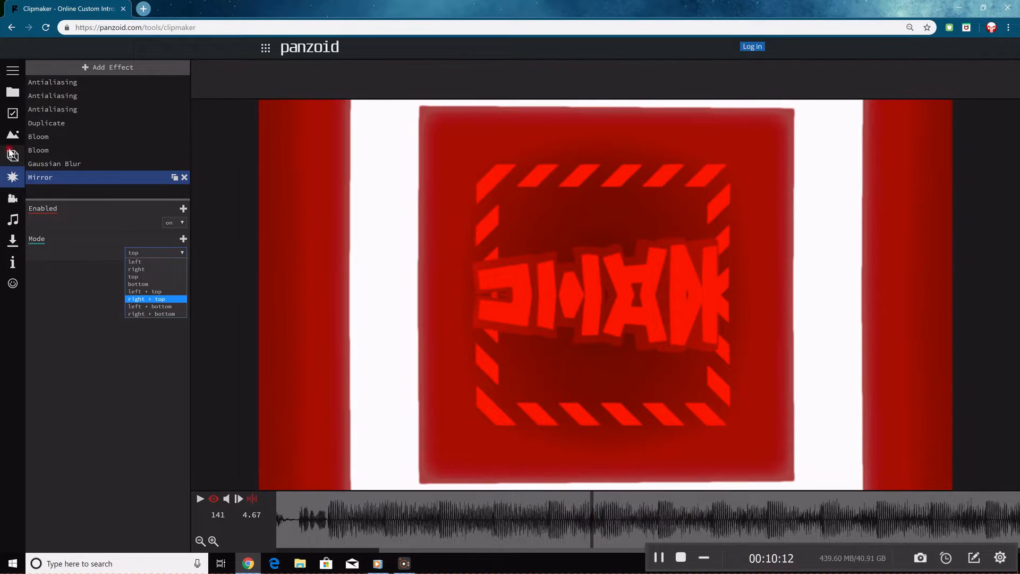
# Set the Mirror effect's mode to left and check the mirrored camera spin around the 5.37 s keyframe.
pyautogui.click(168, 261)
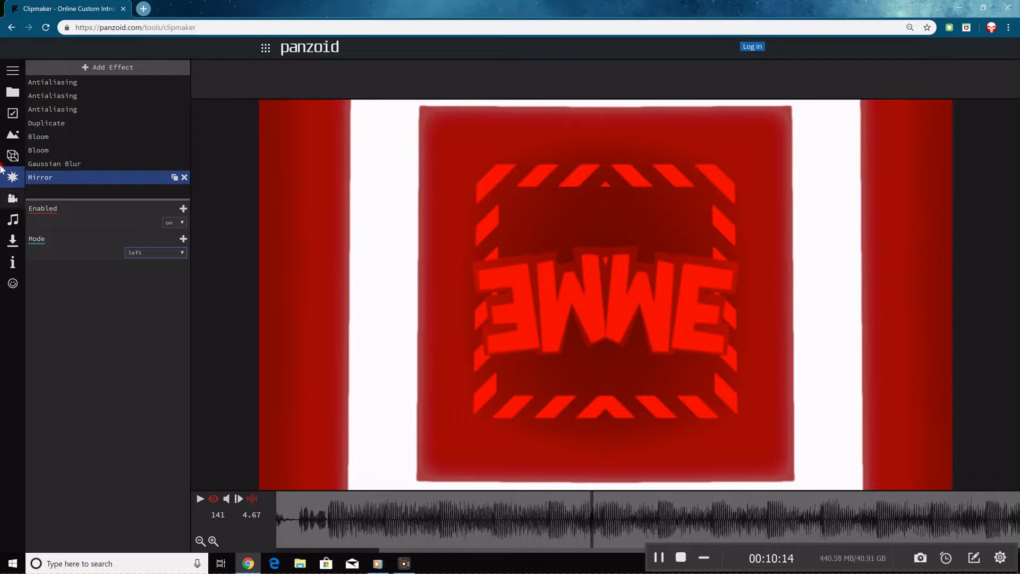
pyautogui.click(13, 198)
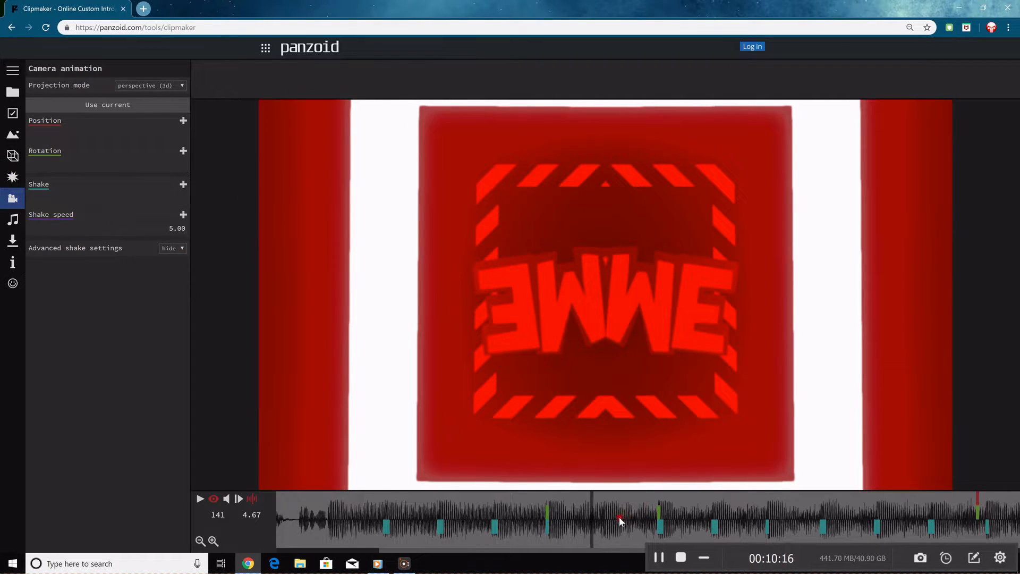
pyautogui.click(659, 506)
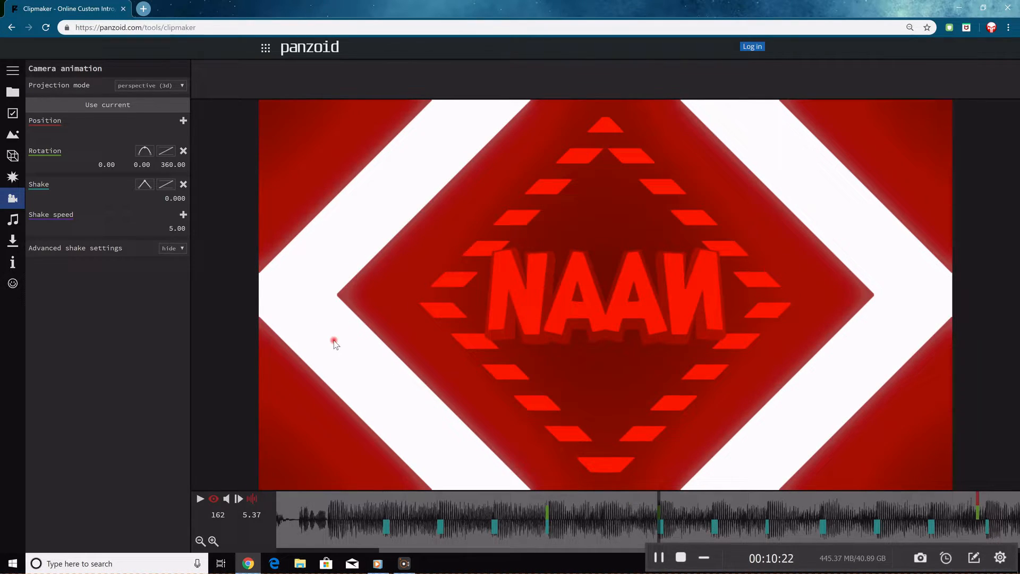
pyautogui.moveTo(633, 508); pyautogui.dragTo(668, 504)
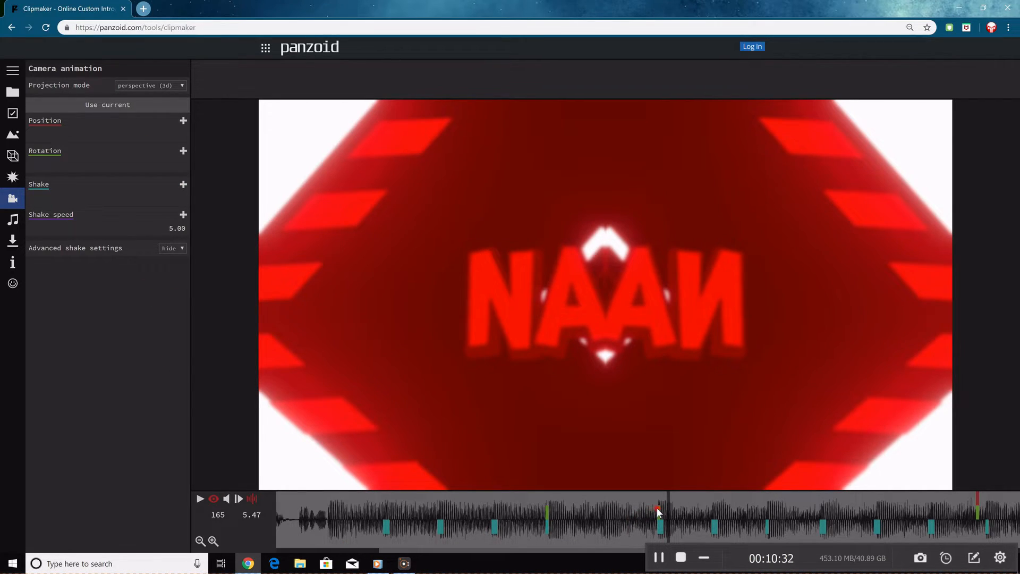
pyautogui.moveTo(565, 550); pyautogui.dragTo(646, 544)
pyautogui.moveTo(595, 505); pyautogui.dragTo(407, 474)
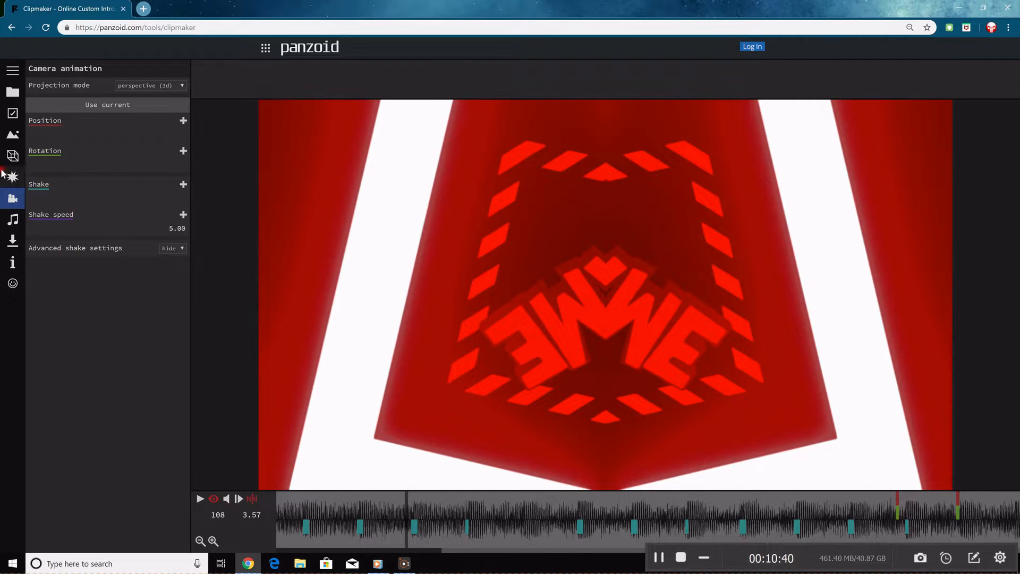
# Turn off the Mirror effect.
pyautogui.click(13, 155)
pyautogui.click(13, 198)
pyautogui.click(13, 177)
pyautogui.click(166, 223)
pyautogui.click(172, 238)
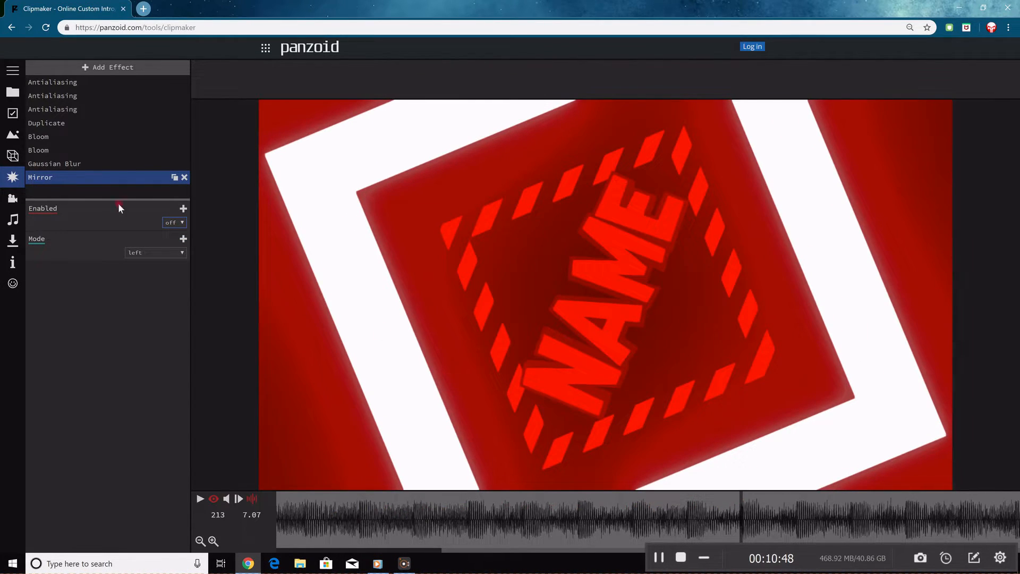
# Set the Z rotation of the 8.70 s camera keyframe to 0.
pyautogui.click(13, 198)
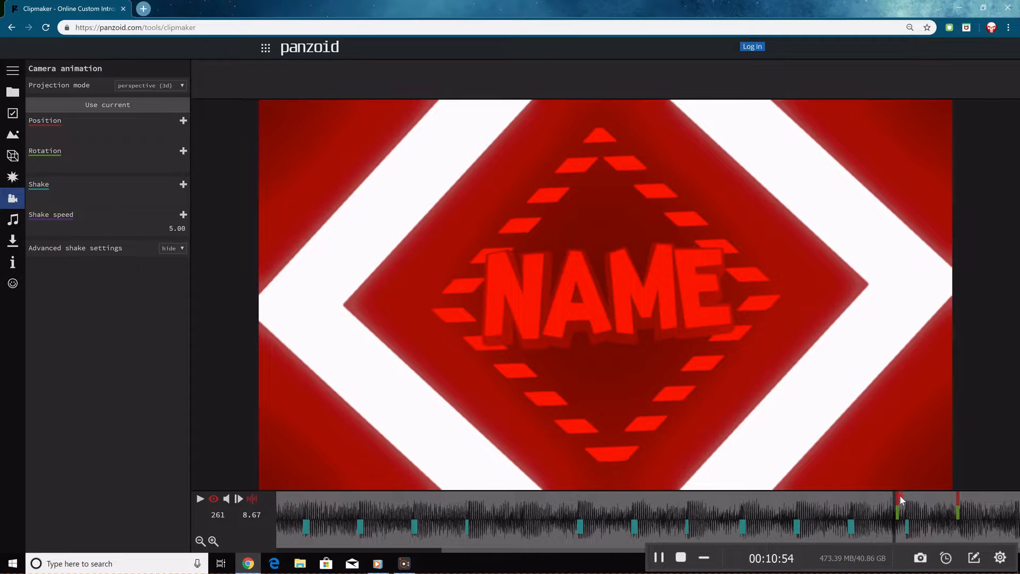
pyautogui.click(900, 496)
pyautogui.click(179, 164)
pyautogui.write('0')
pyautogui.press('Return')
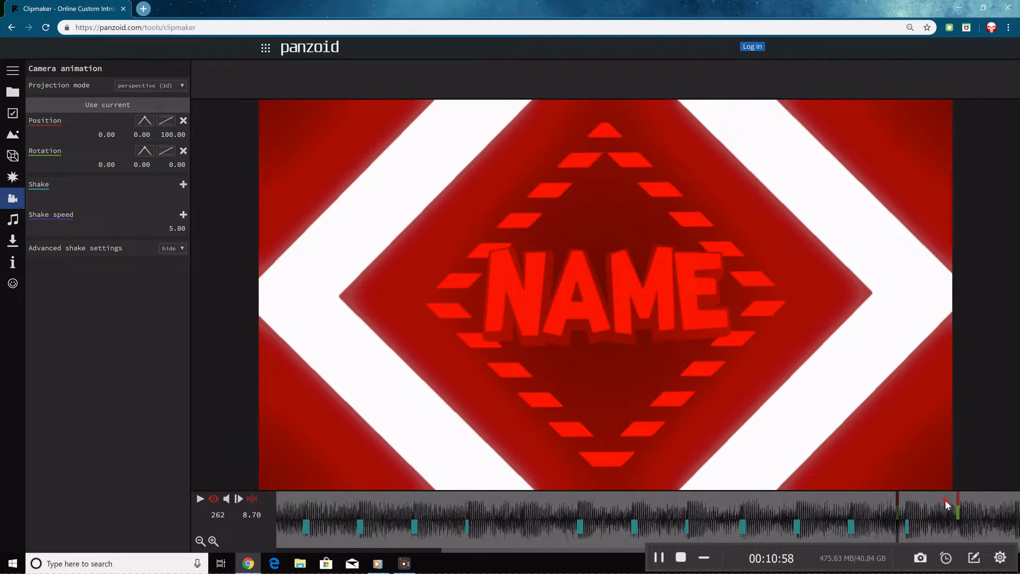
# Play the intro from before the spin to check the unmirrored camera rotation up to about 5.23 s.
pyautogui.moveTo(416, 495); pyautogui.dragTo(132, 496)
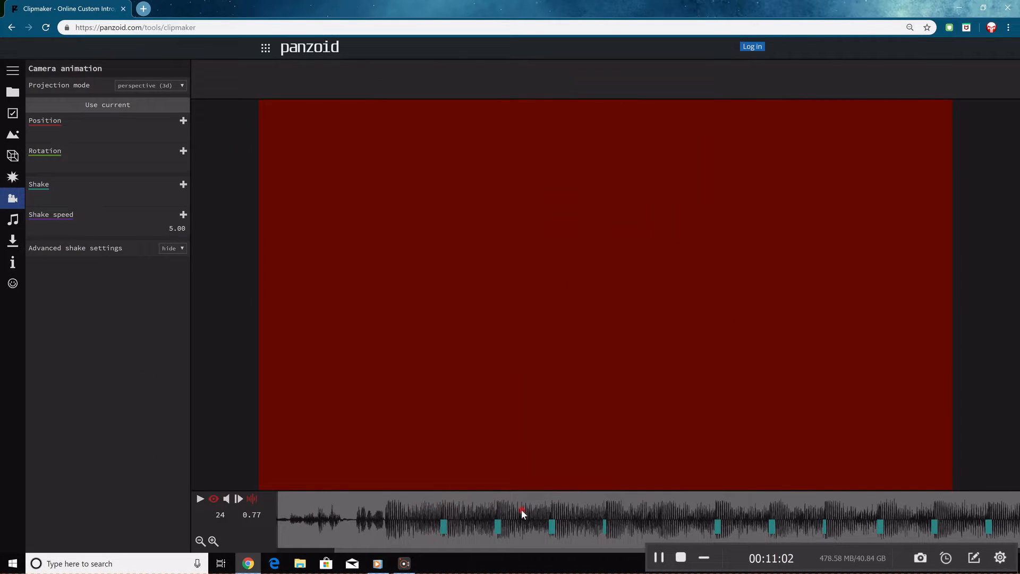
pyautogui.press('space')
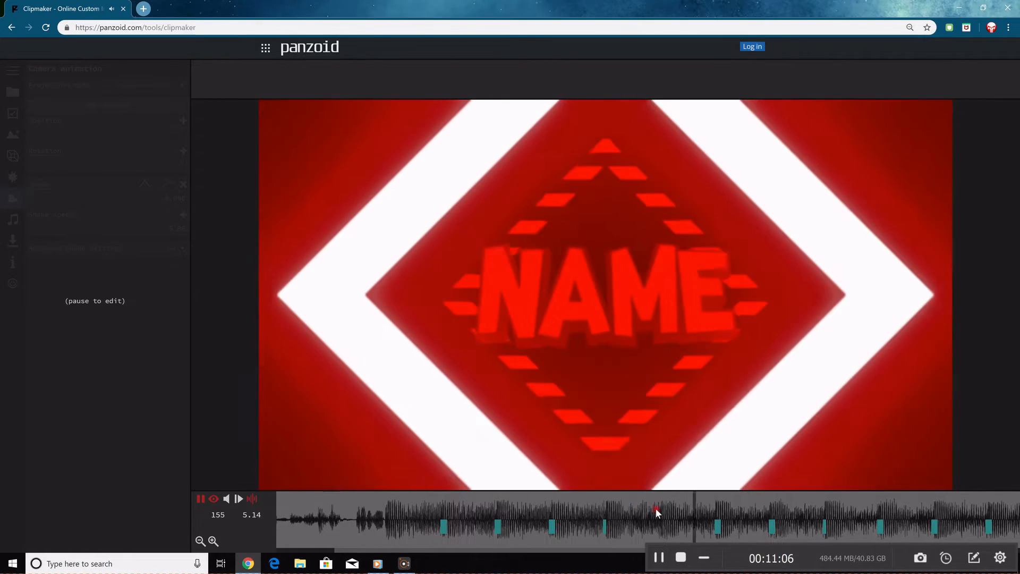
pyautogui.press('space')
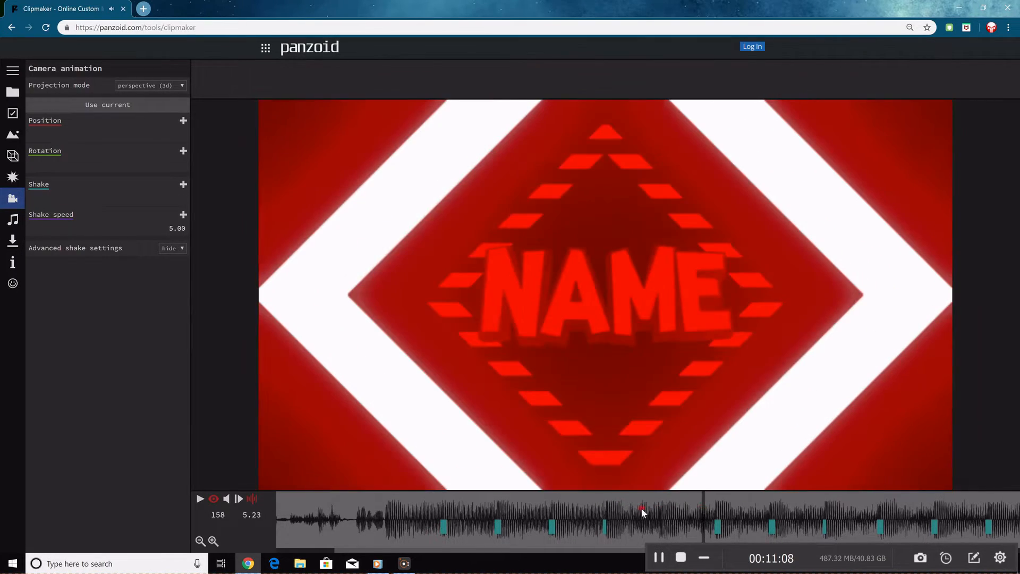
# Try the Mirror effect enabled in left mode and preview the camera spin from around 4.23 s.
pyautogui.click(597, 505)
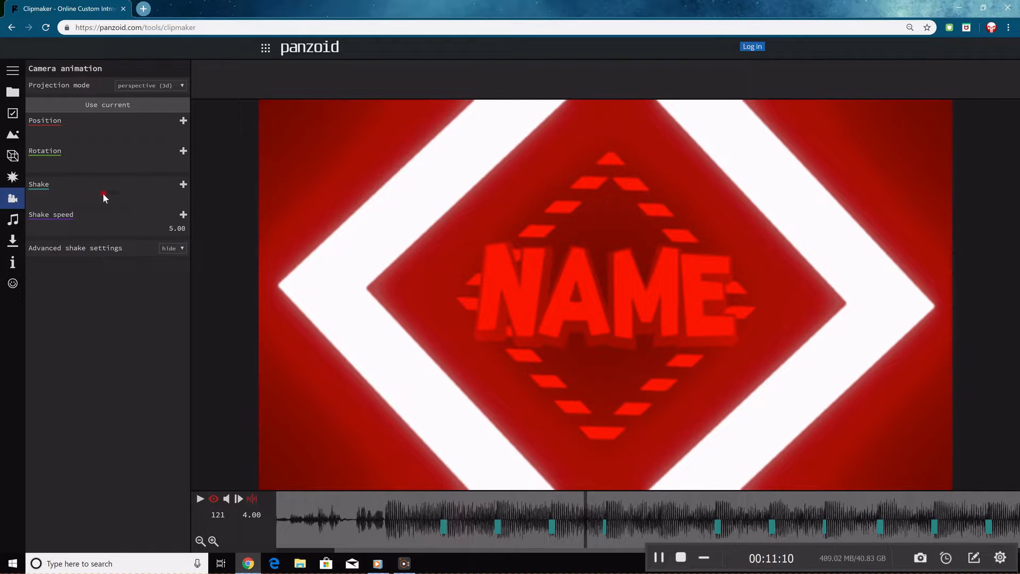
pyautogui.click(14, 185)
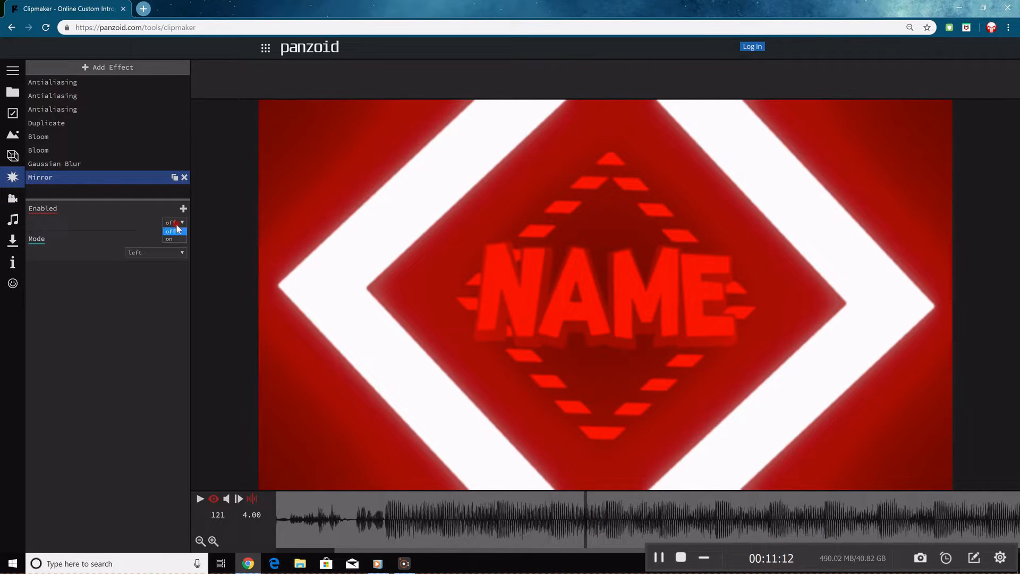
pyautogui.click(171, 240)
pyautogui.moveTo(588, 494)
pyautogui.mouseDown()
pyautogui.moveTo(617, 506)
pyautogui.moveTo(703, 506)
pyautogui.moveTo(587, 503)
pyautogui.moveTo(607, 496)
pyautogui.mouseUp()
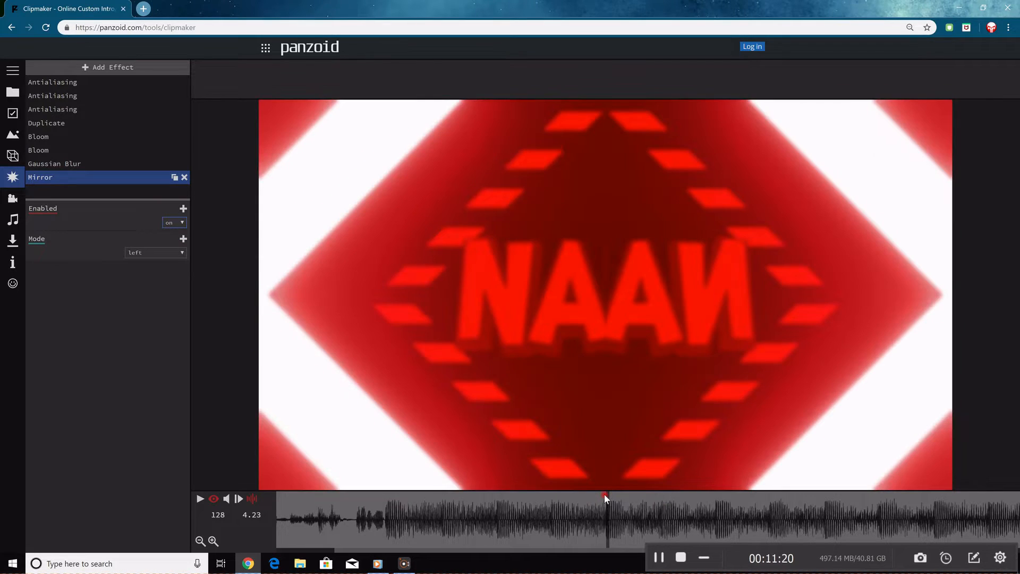
pyautogui.click(161, 310)
pyautogui.press('space')
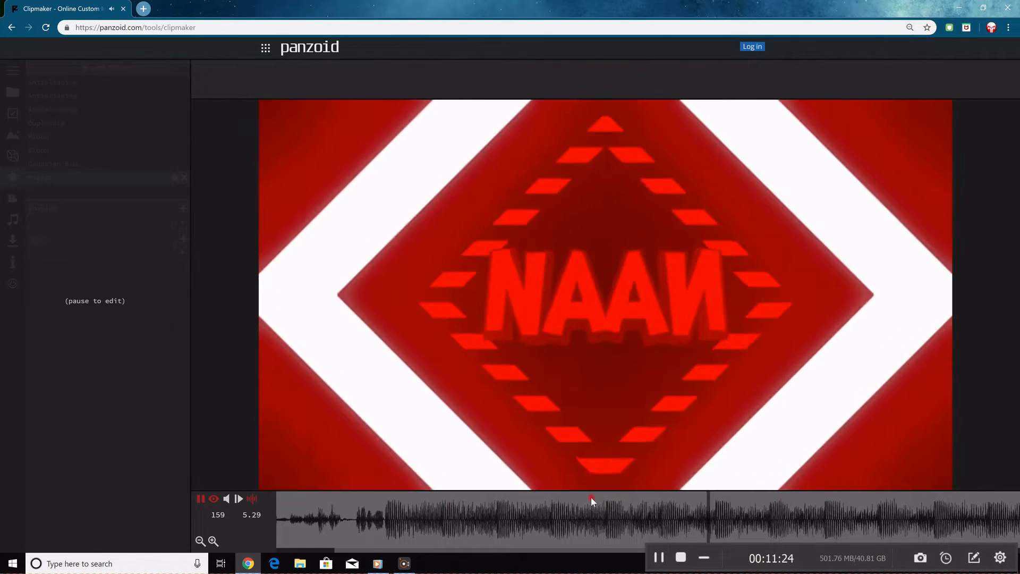
pyautogui.moveTo(589, 498); pyautogui.dragTo(549, 495)
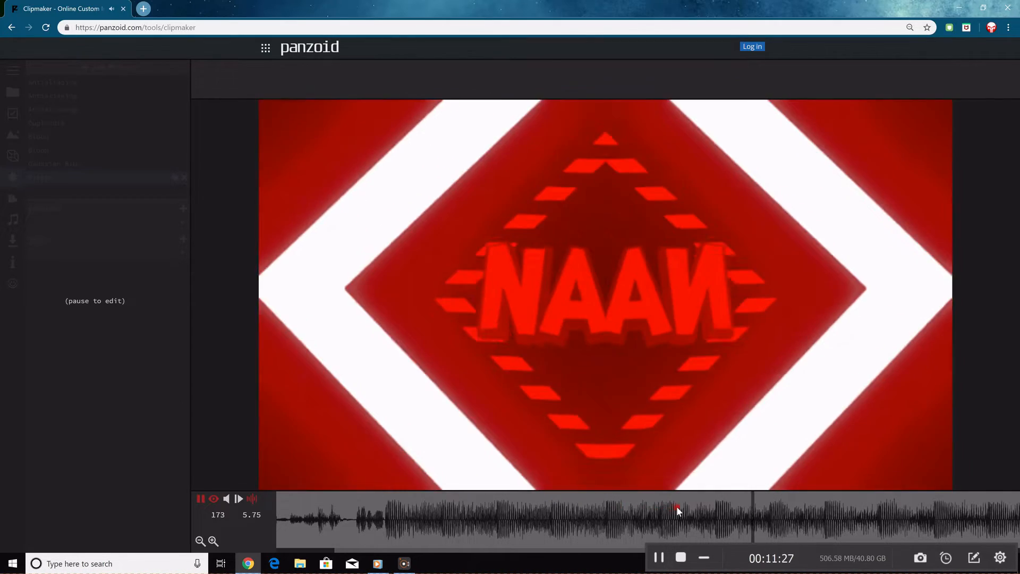
pyautogui.press('space')
# Place the playhead at 4.20 s and turn the Mirror effect off there.
pyautogui.moveTo(644, 508); pyautogui.dragTo(609, 511)
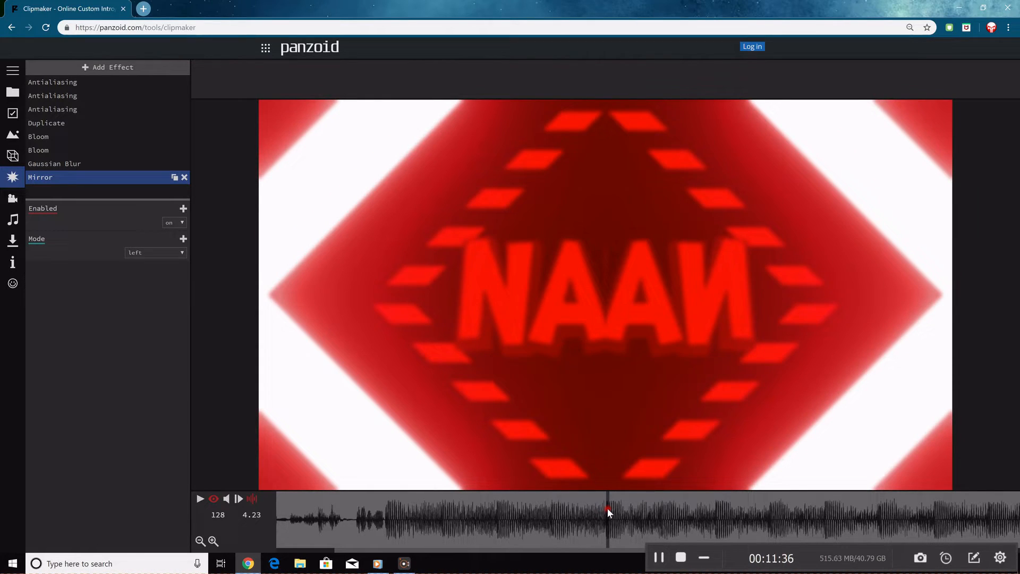
pyautogui.moveTo(607, 508); pyautogui.dragTo(602, 507)
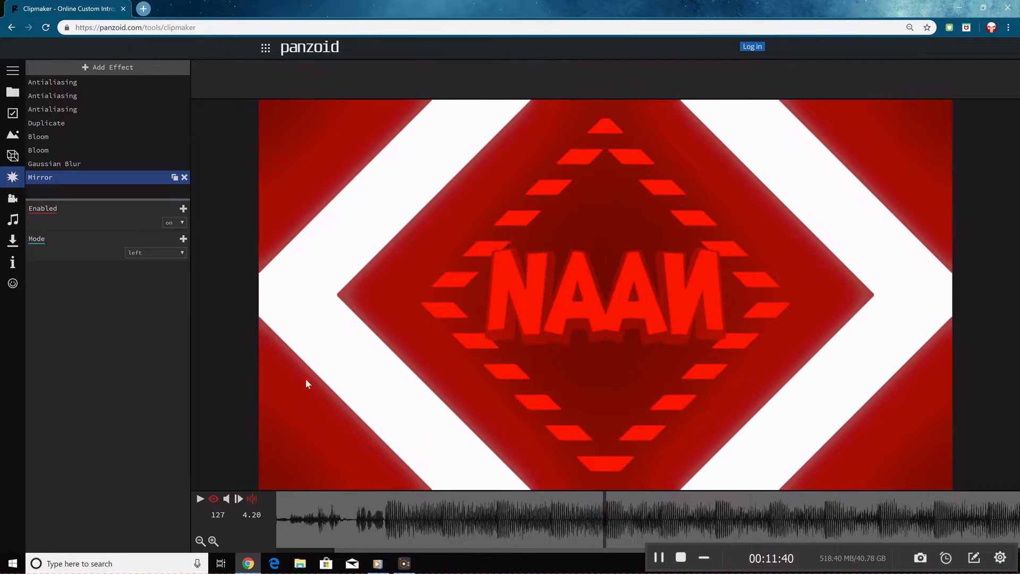
pyautogui.click(179, 222)
pyautogui.click(173, 237)
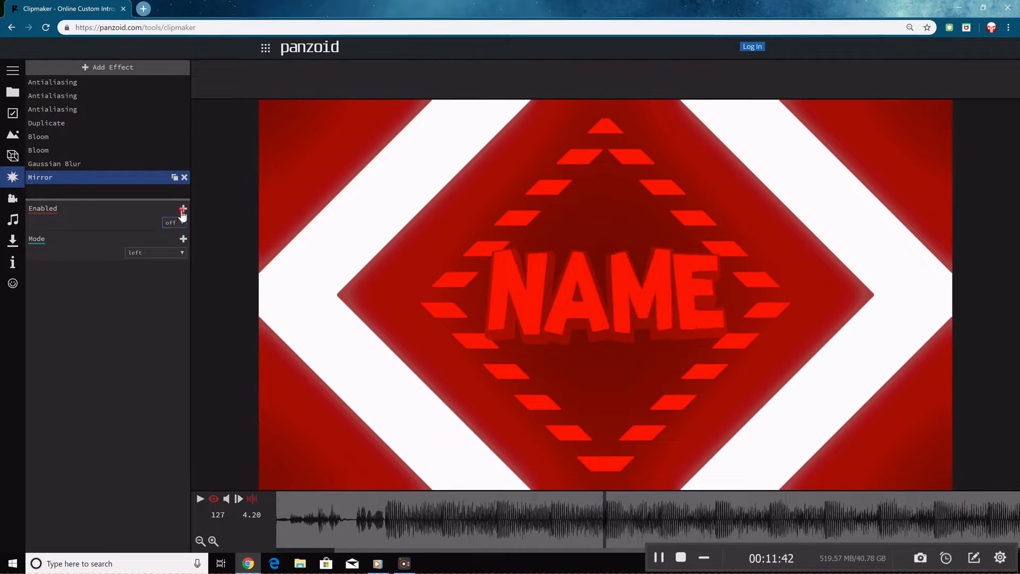
# Keyframe the Mirror effect's Enabled setting to on at frame 128.
pyautogui.click(609, 528)
pyautogui.click(183, 210)
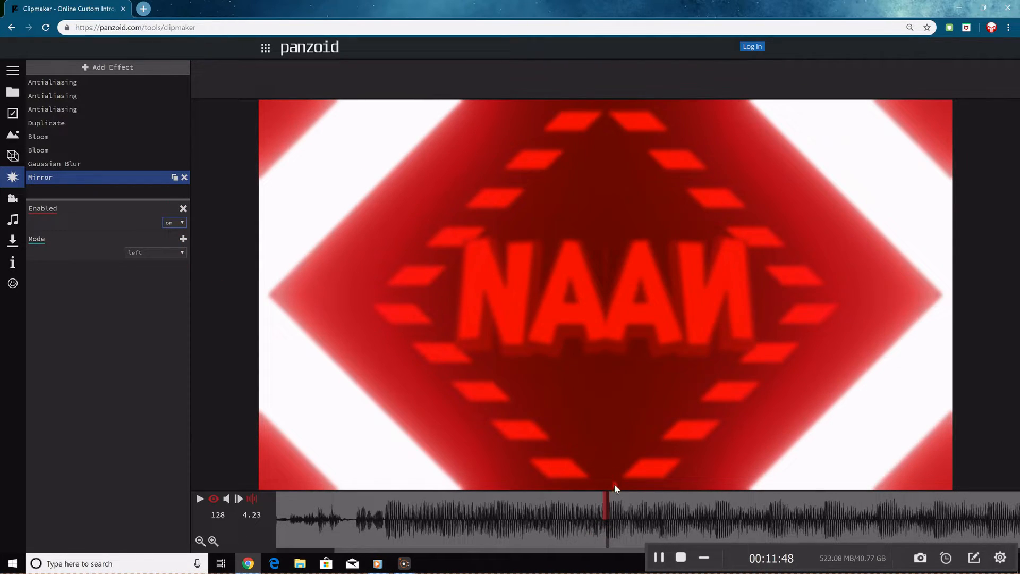
# Set the second Bloom effect's Amount to 1 at frame 128.
pyautogui.click(98, 150)
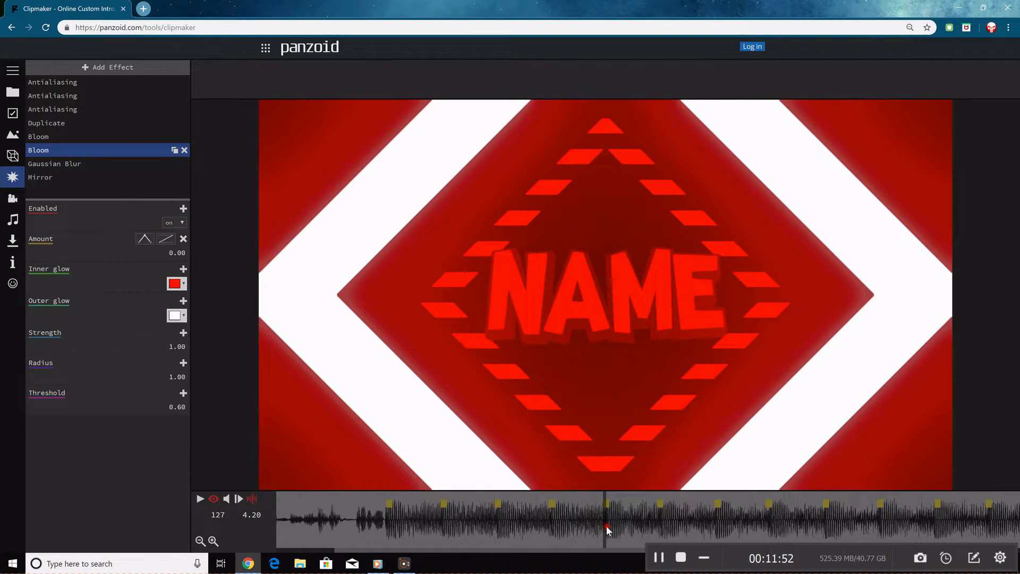
pyautogui.click(610, 526)
pyautogui.click(604, 510)
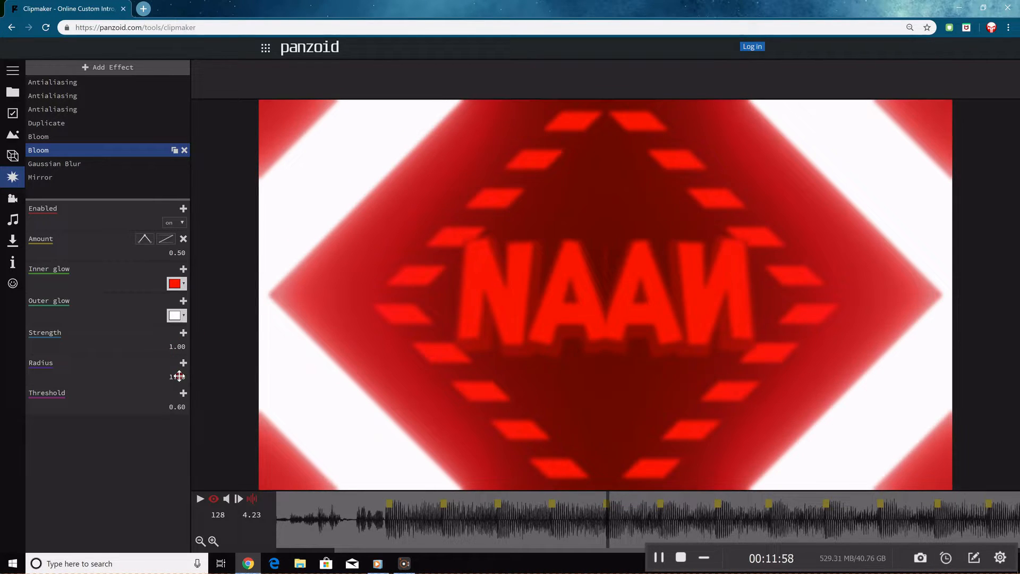
pyautogui.click(176, 252)
pyautogui.write('1')
pyautogui.press('Return')
pyautogui.click(175, 251)
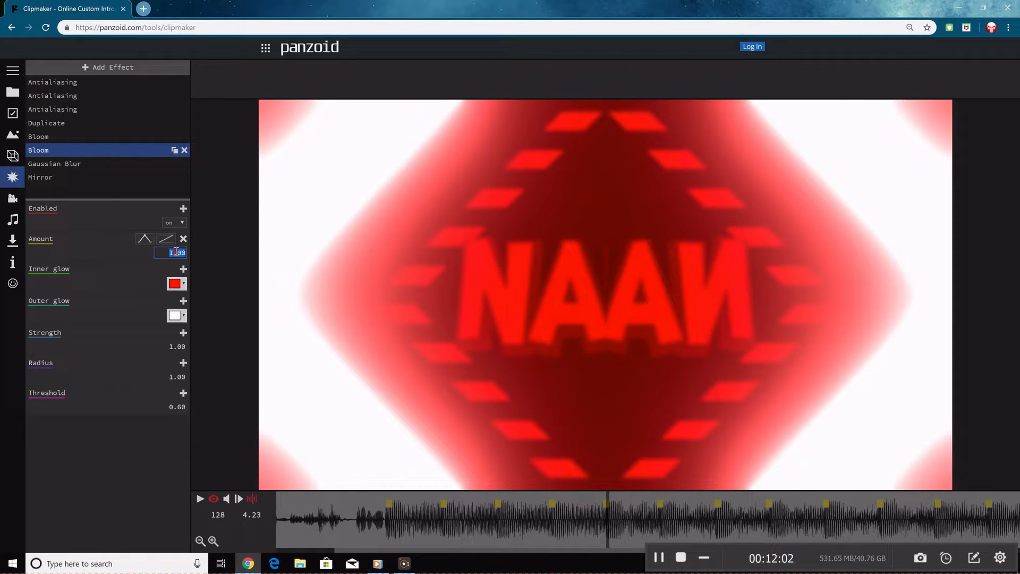
pyautogui.write('0')
# Keyframe the second Bloom effect's Threshold at frame 127 and set it to 0 at frame 128.
pyautogui.click(605, 521)
pyautogui.click(184, 394)
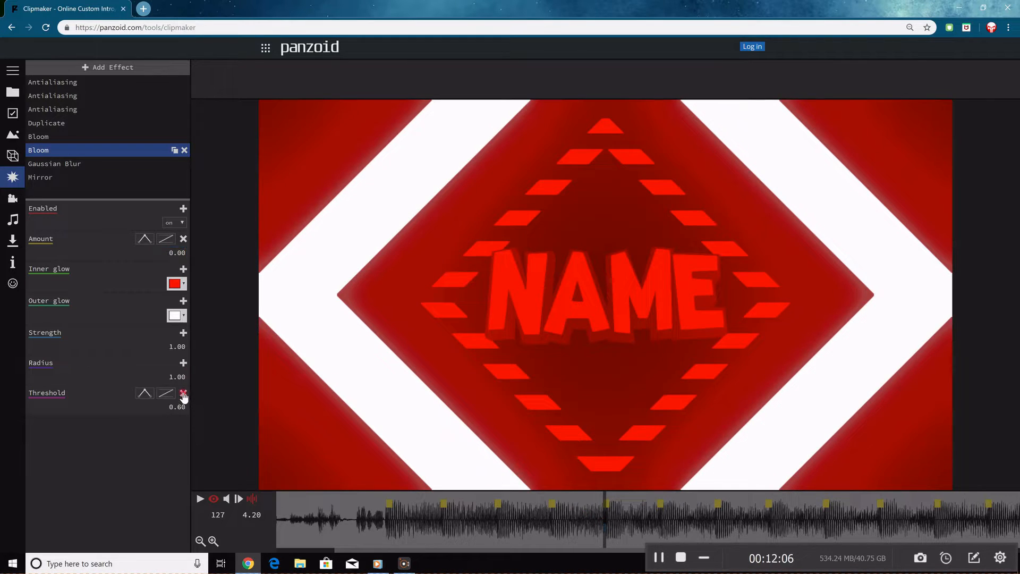
pyautogui.click(607, 521)
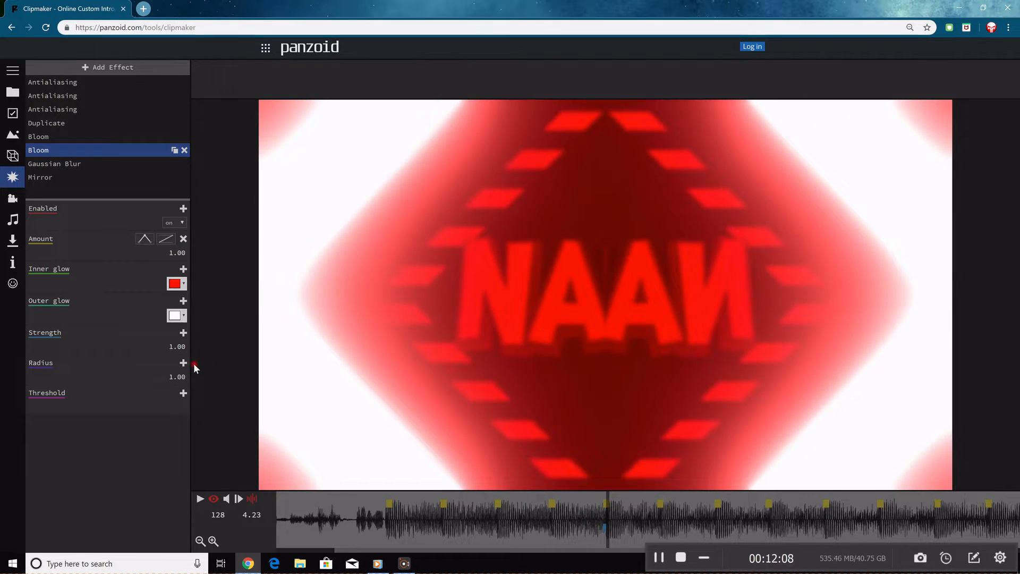
pyautogui.click(183, 394)
pyautogui.click(183, 404)
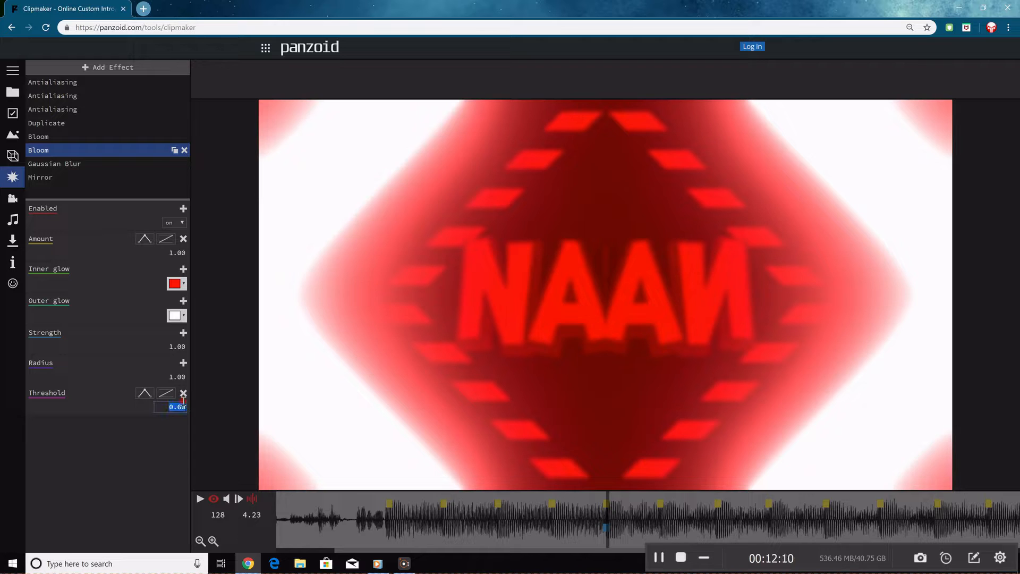
pyautogui.write('0')
pyautogui.click(319, 368)
# Add an Amount keyframe of 0.5 to the second Bloom effect at frame 129.
pyautogui.click(605, 495)
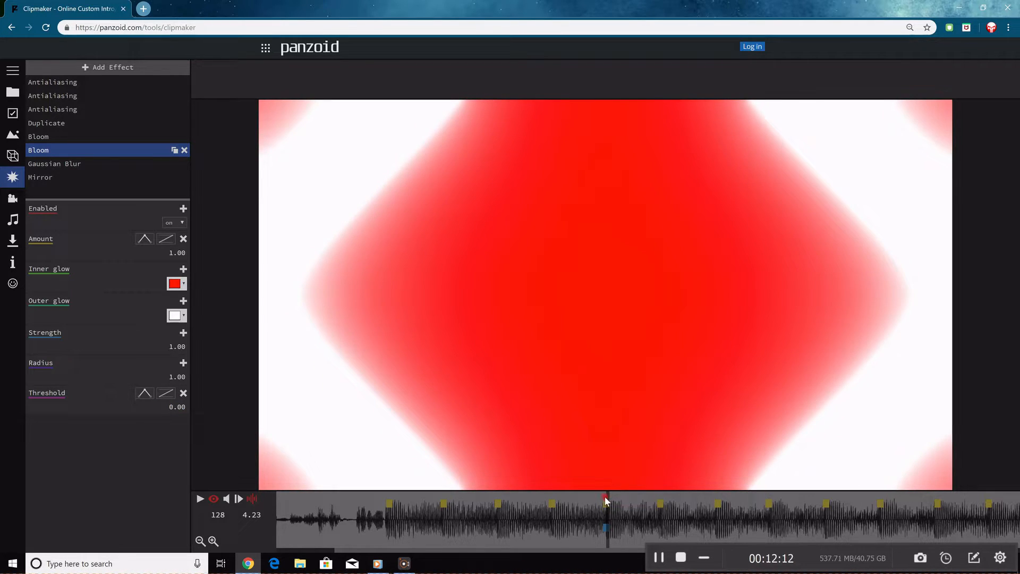
pyautogui.click(611, 495)
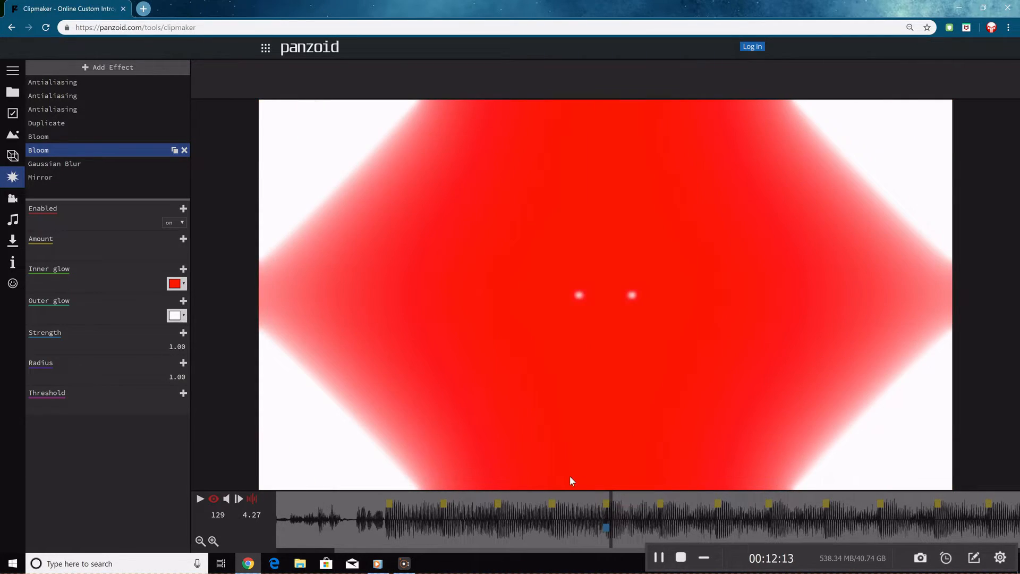
pyautogui.click(183, 241)
pyautogui.click(180, 251)
pyautogui.write('0')
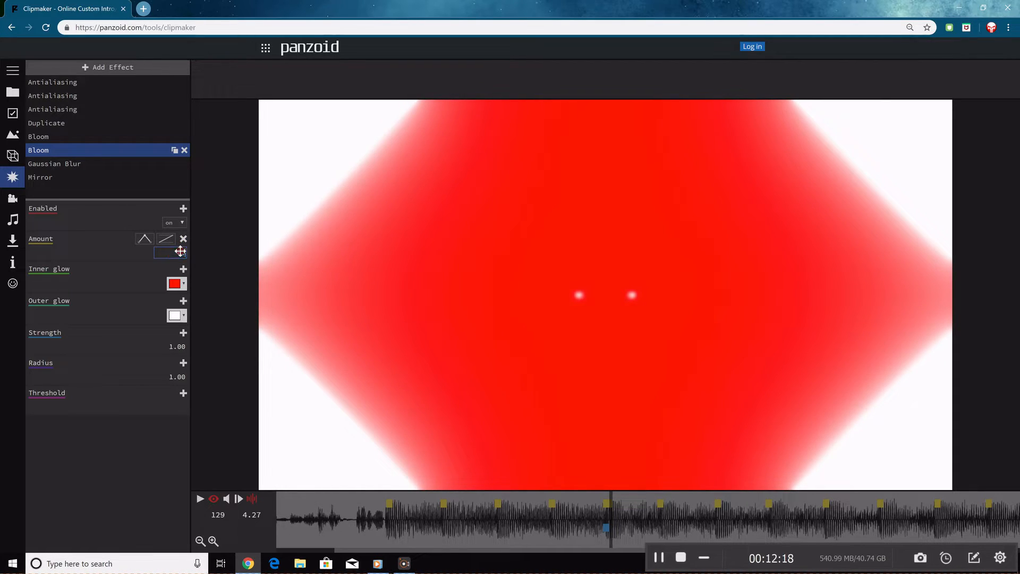
pyautogui.press('Return')
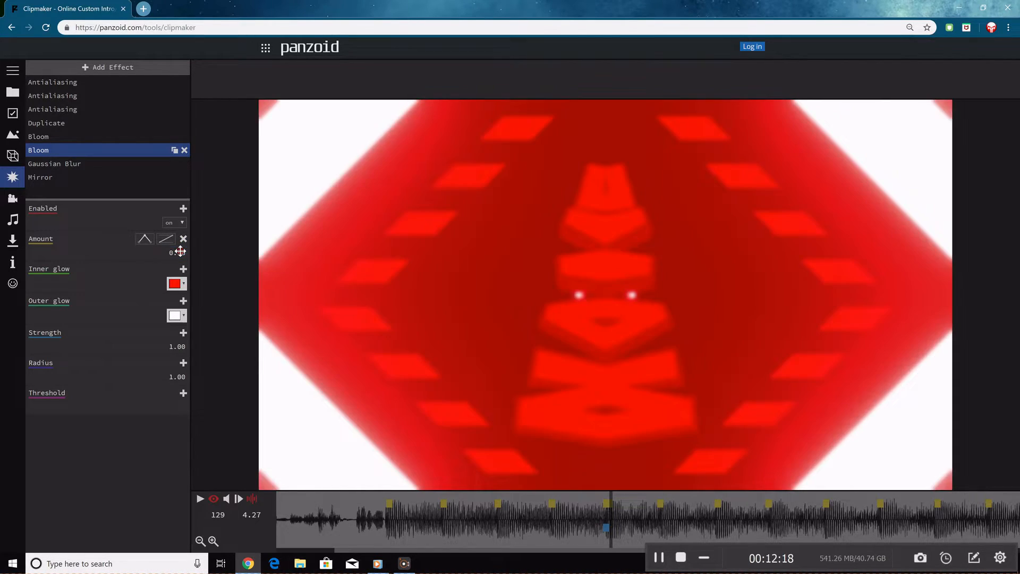
# Add a Threshold keyframe of 0.6 to the second Bloom effect at frame 129.
pyautogui.click(183, 395)
pyautogui.click(177, 406)
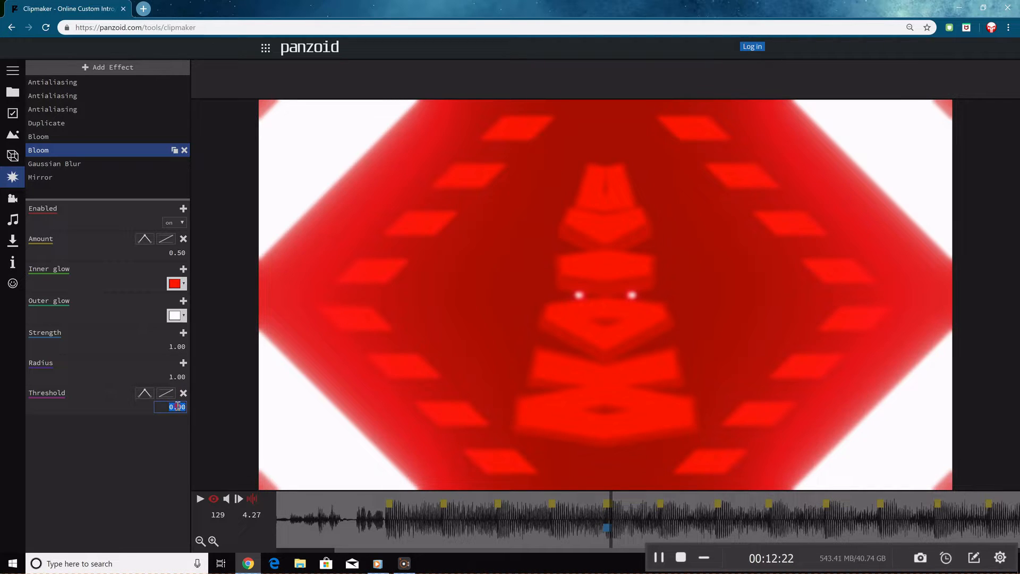
pyautogui.write('0.6')
pyautogui.press('Return')
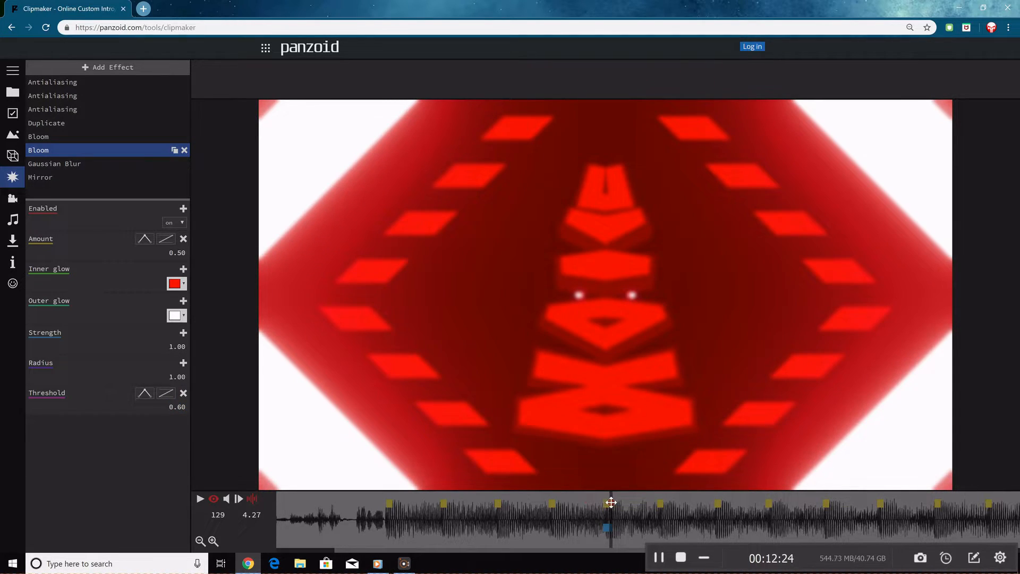
# Play the clip through the beat around frame 128 to review the bloom flash and mirror transition.
pyautogui.moveTo(616, 506); pyautogui.dragTo(591, 510)
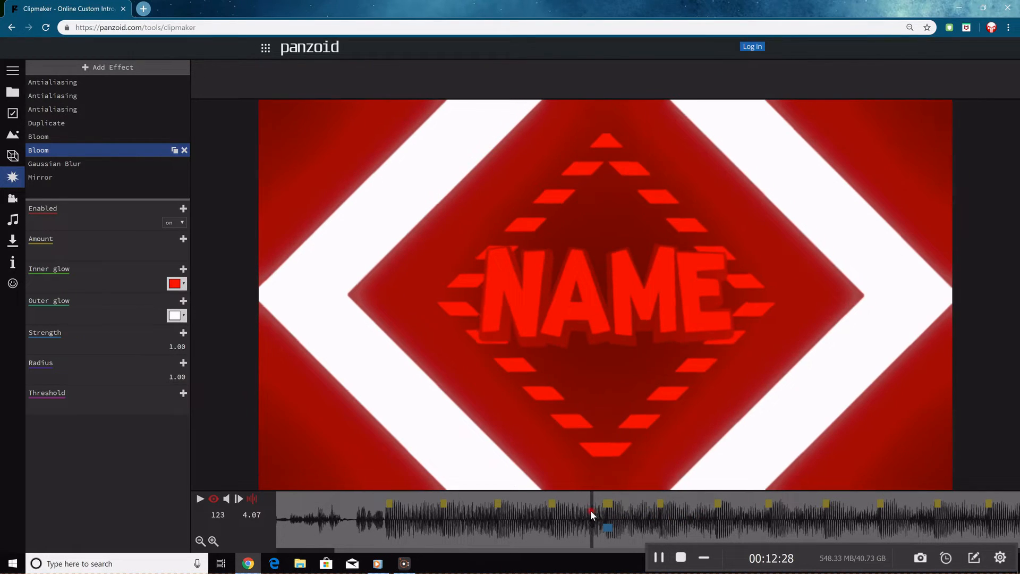
pyautogui.press('space')
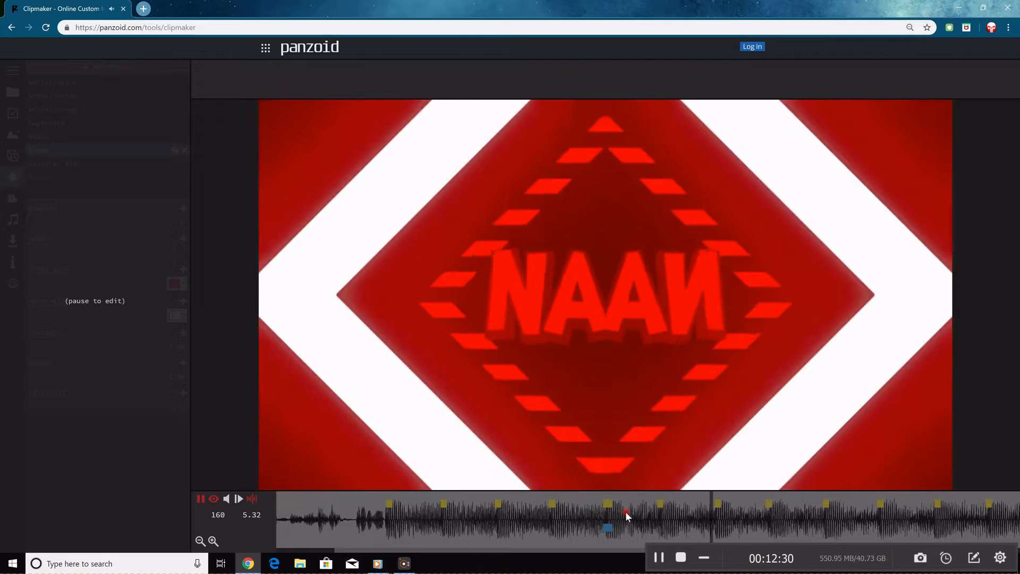
pyautogui.press('space')
pyautogui.click(610, 514)
pyautogui.moveTo(610, 512); pyautogui.dragTo(629, 513)
pyautogui.press('space')
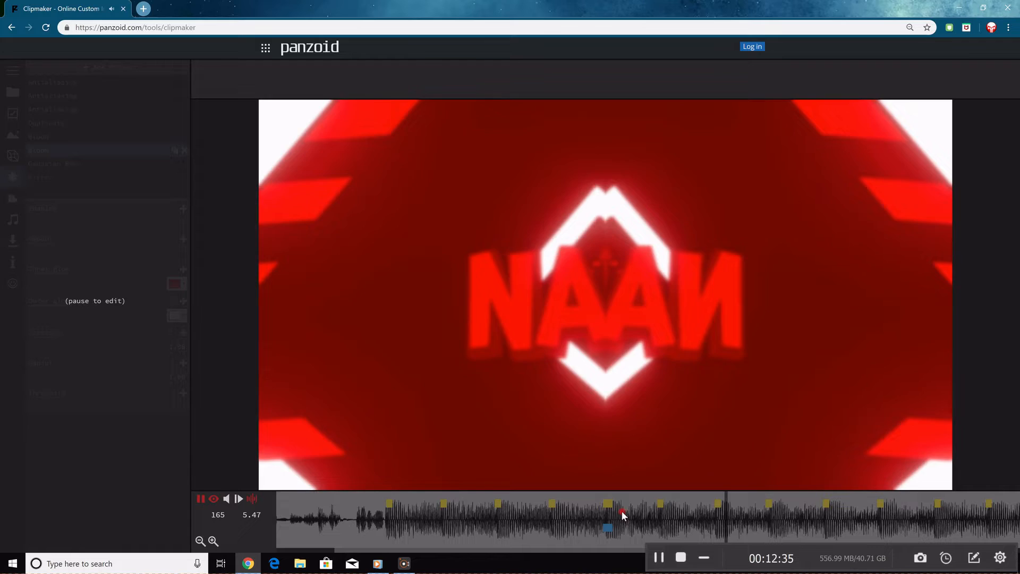
pyautogui.press('space')
# Delete the second Bloom's Threshold keyframes and its Amount keyframe at frame 129, and reset the Amount at frame 128 to 0.5.
pyautogui.click(610, 512)
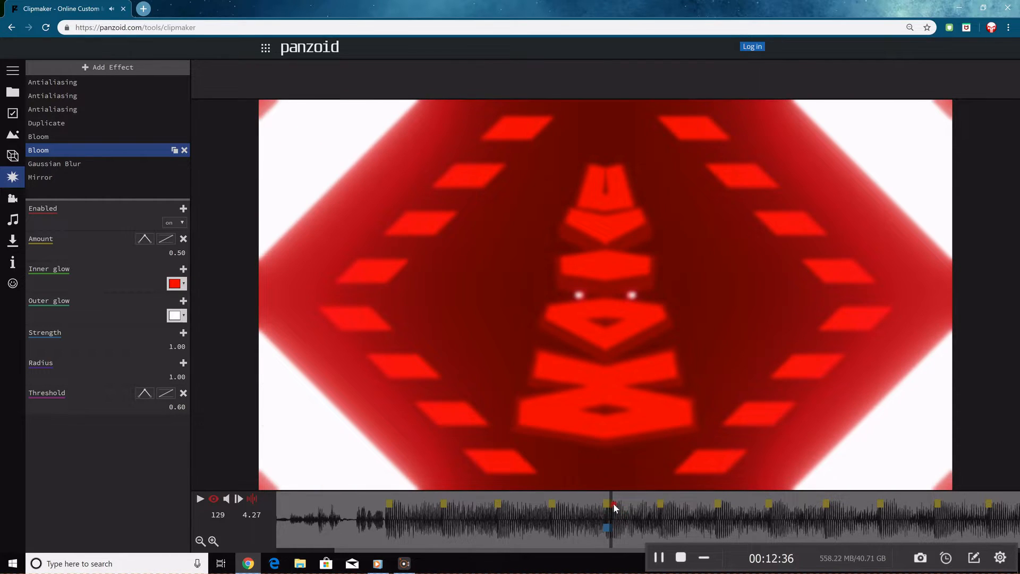
pyautogui.doubleClick(612, 503)
pyautogui.doubleClick(612, 528)
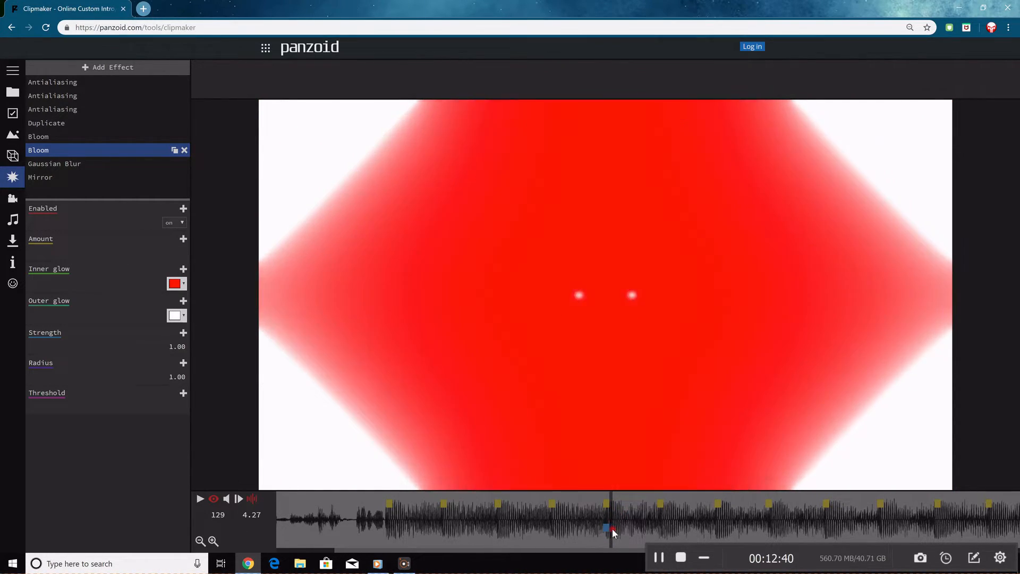
pyautogui.click(607, 528)
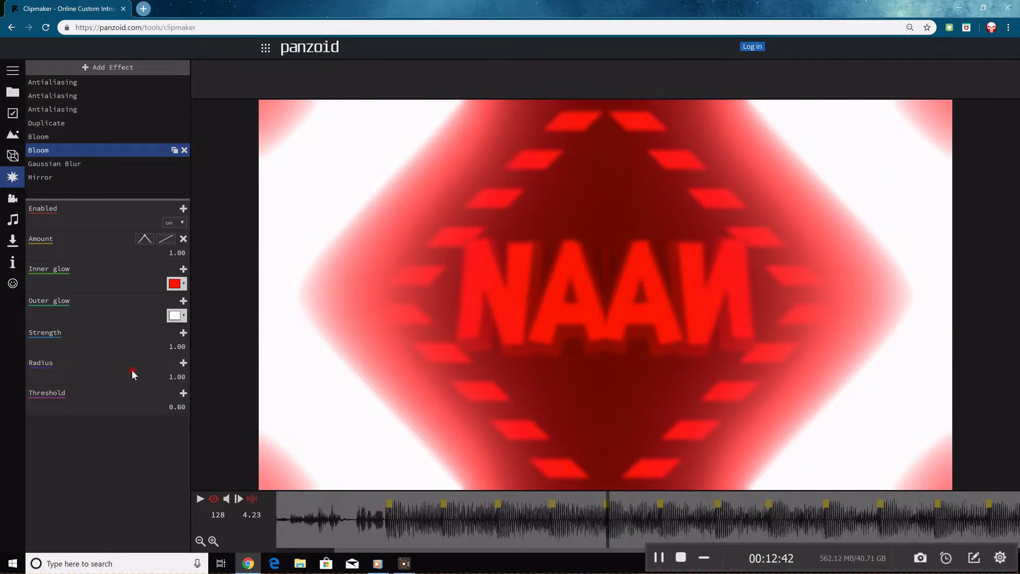
pyautogui.click(170, 250)
pyautogui.press('Return')
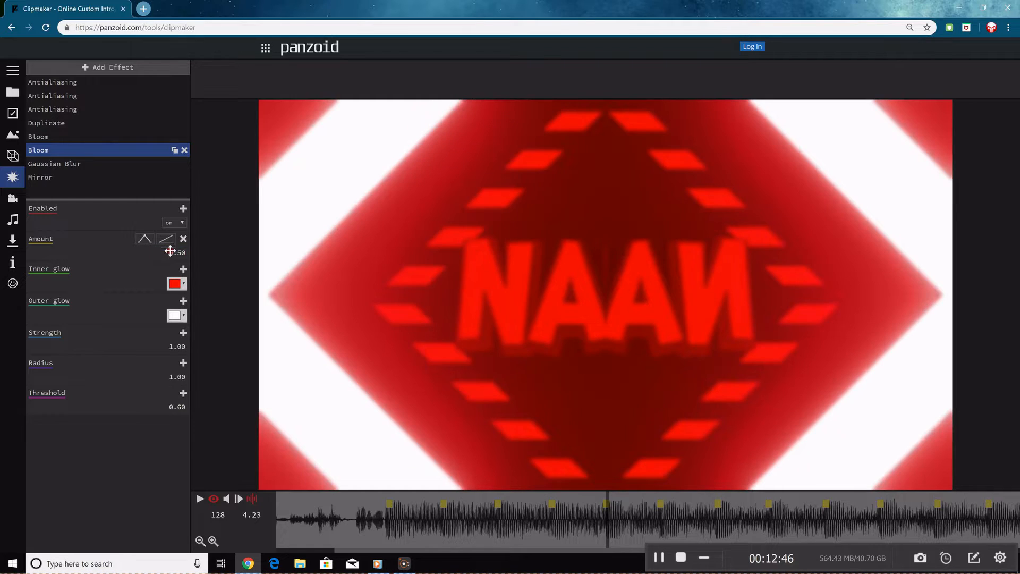
# Add another Bloom effect after the Mirror effect and select it for editing.
pyautogui.click(614, 515)
pyautogui.moveTo(626, 515); pyautogui.dragTo(684, 514)
pyautogui.click(13, 198)
pyautogui.click(13, 177)
pyautogui.click(126, 71)
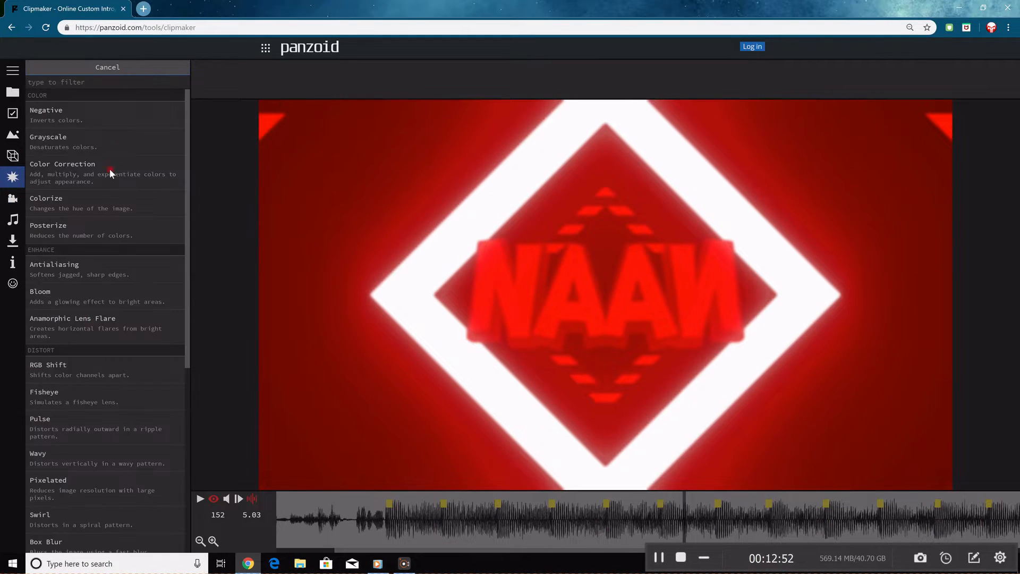
pyautogui.click(63, 294)
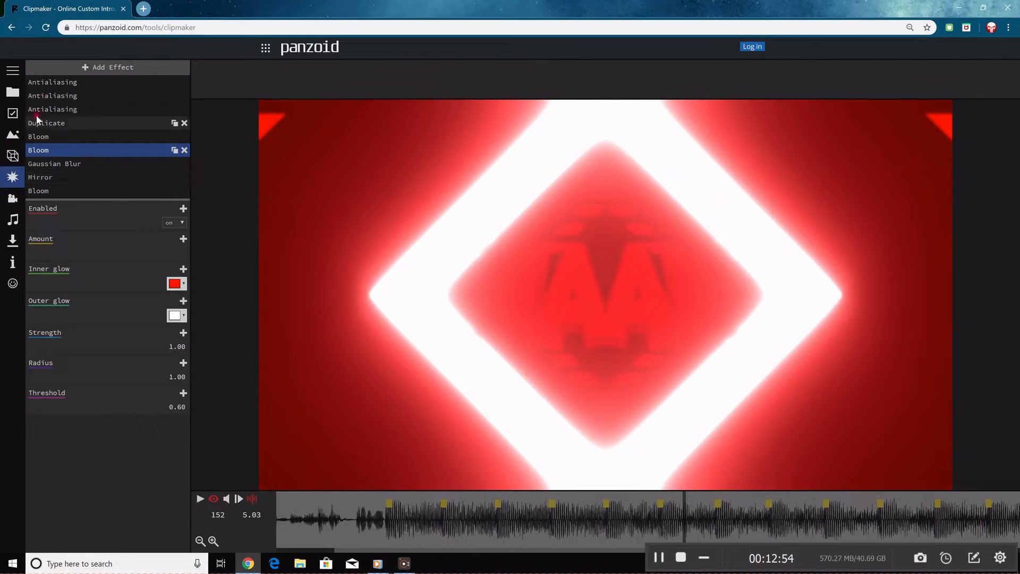
pyautogui.click(94, 193)
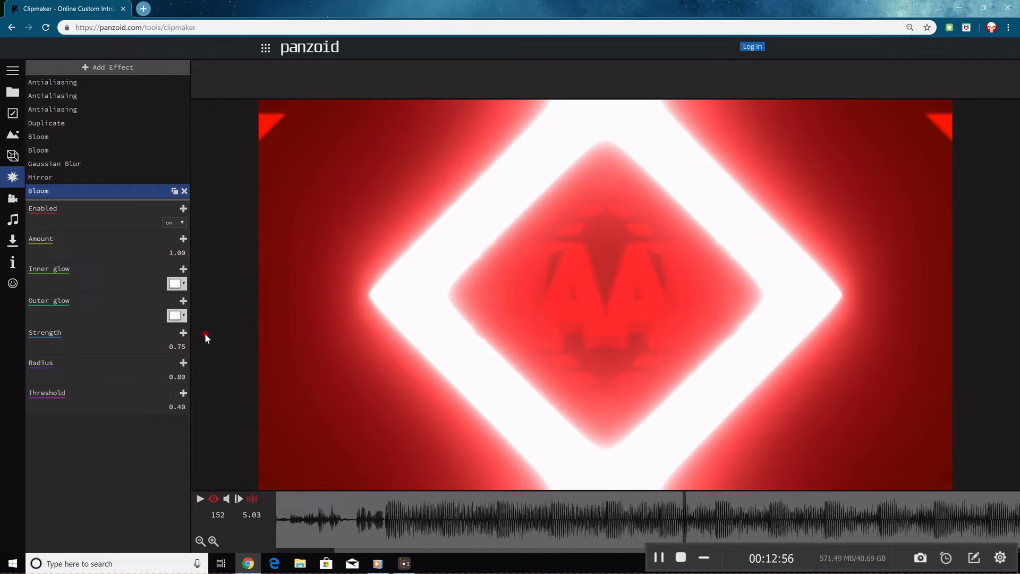
# Set the new Bloom effect's Strength to 3 and both its Threshold and Radius to 0.
pyautogui.click(178, 347)
pyautogui.write('3')
pyautogui.press('Return')
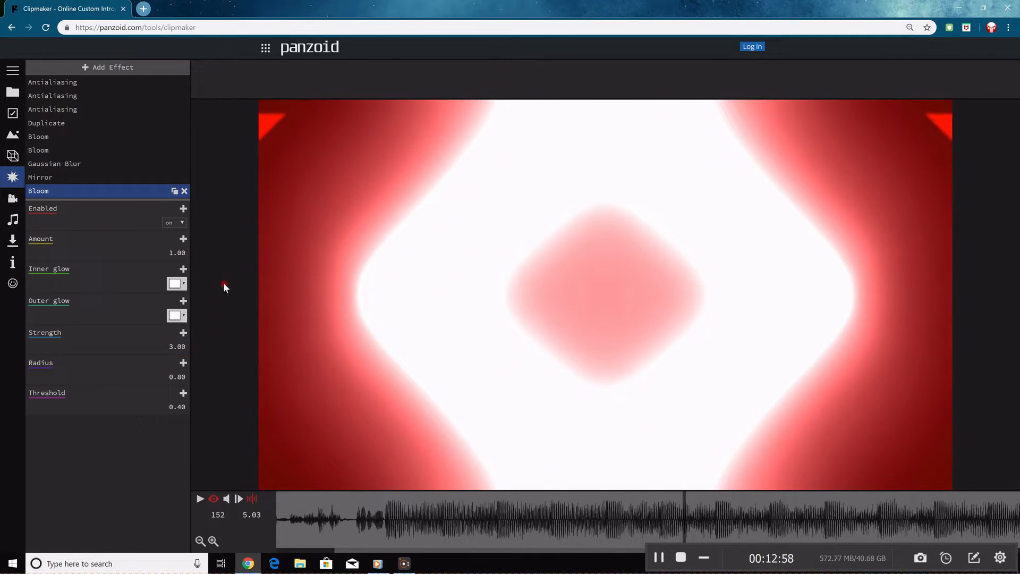
pyautogui.click(177, 406)
pyautogui.click(153, 409)
pyautogui.click(174, 407)
pyautogui.write('0')
pyautogui.press('Return')
pyautogui.click(173, 376)
pyautogui.write('0')
pyautogui.press('Return')
pyautogui.click(181, 347)
# Set the new Bloom effect's Amount to 0 with the playhead at frame 127.
pyautogui.moveTo(685, 523); pyautogui.dragTo(604, 510)
pyautogui.click(170, 253)
pyautogui.write('0')
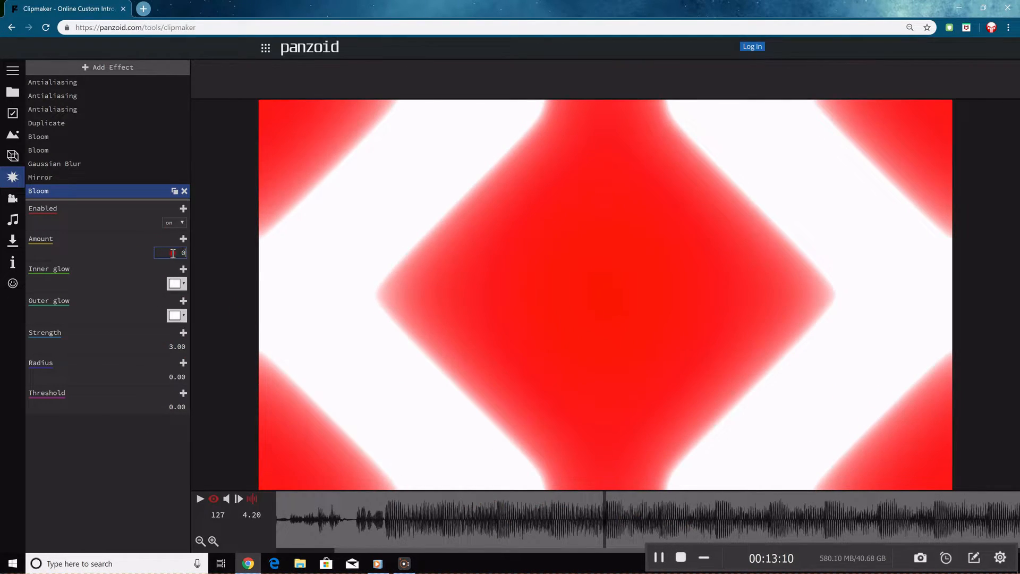
pyautogui.press('Return')
pyautogui.moveTo(589, 511)
pyautogui.mouseDown()
pyautogui.moveTo(639, 514)
pyautogui.moveTo(604, 505)
pyautogui.mouseUp()
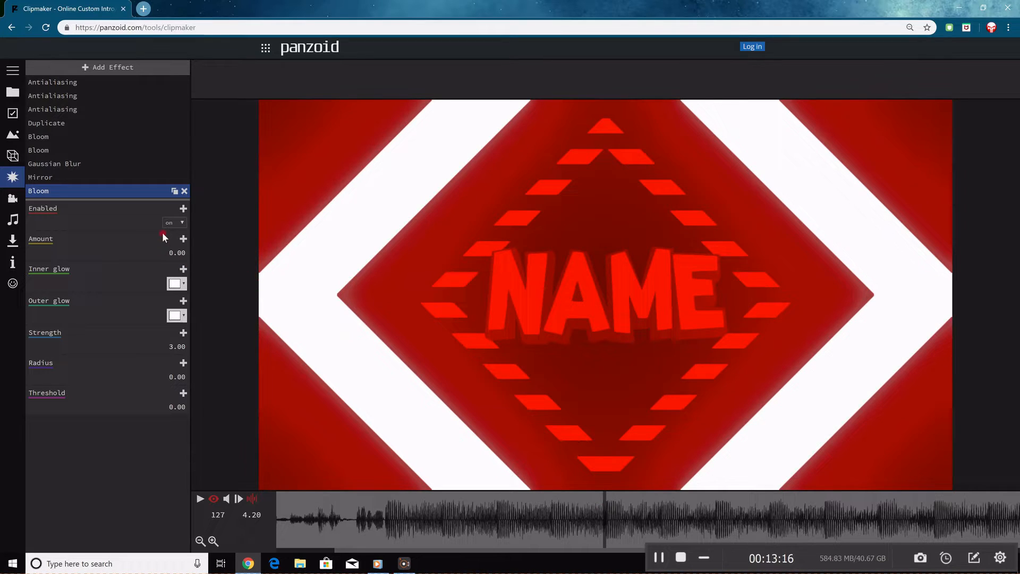
# Keyframe the new Bloom effect's Amount at frames 127, 128 and 132, using a value of 1 at frame 128.
pyautogui.click(181, 238)
pyautogui.click(608, 509)
pyautogui.click(183, 239)
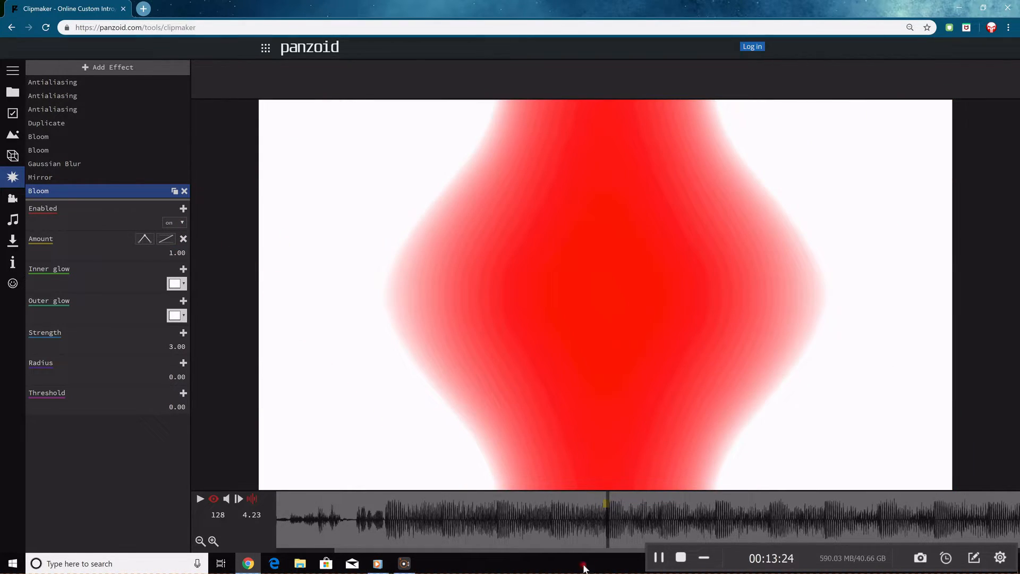
pyautogui.click(620, 516)
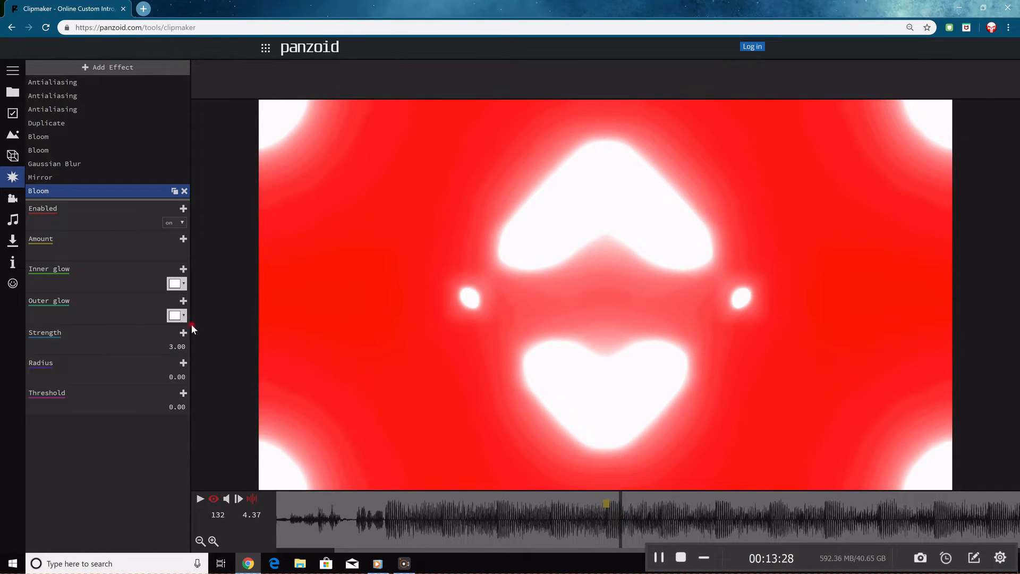
pyautogui.click(183, 241)
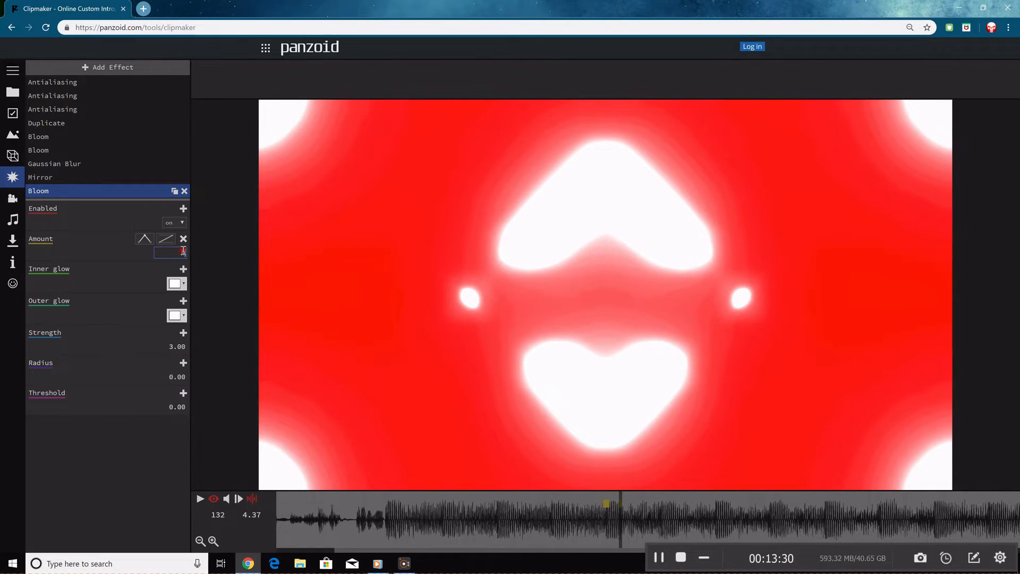
# Preview the white flash and delete the new Bloom effect's Amount keyframes.
pyautogui.press('space')
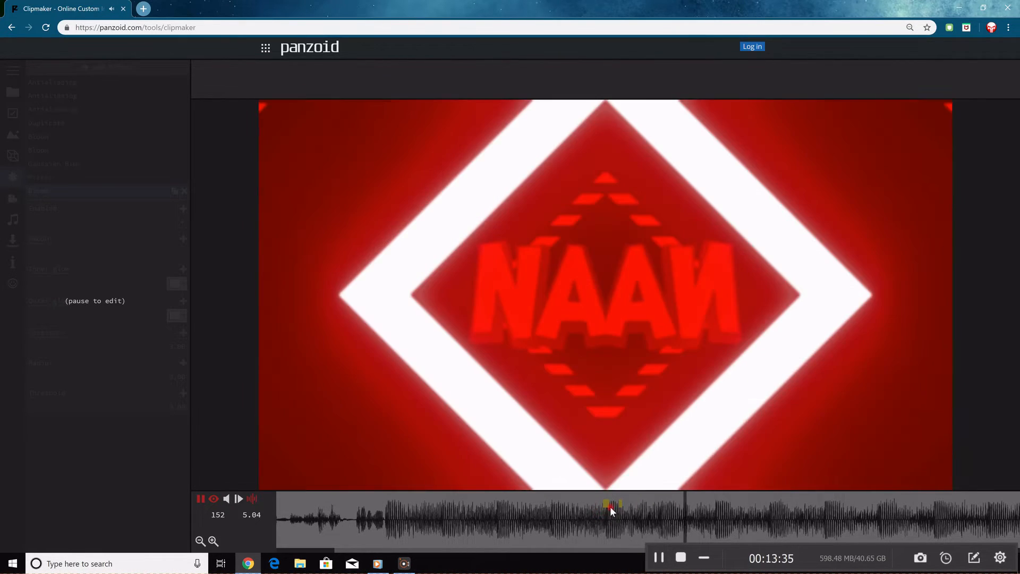
pyautogui.click(611, 506)
pyautogui.press('space')
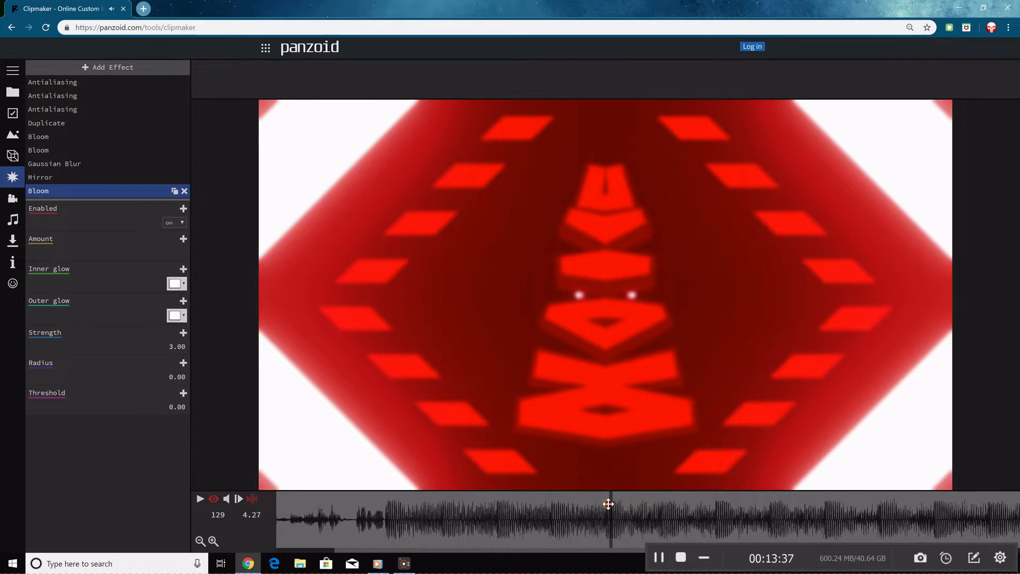
pyautogui.doubleClick(606, 503)
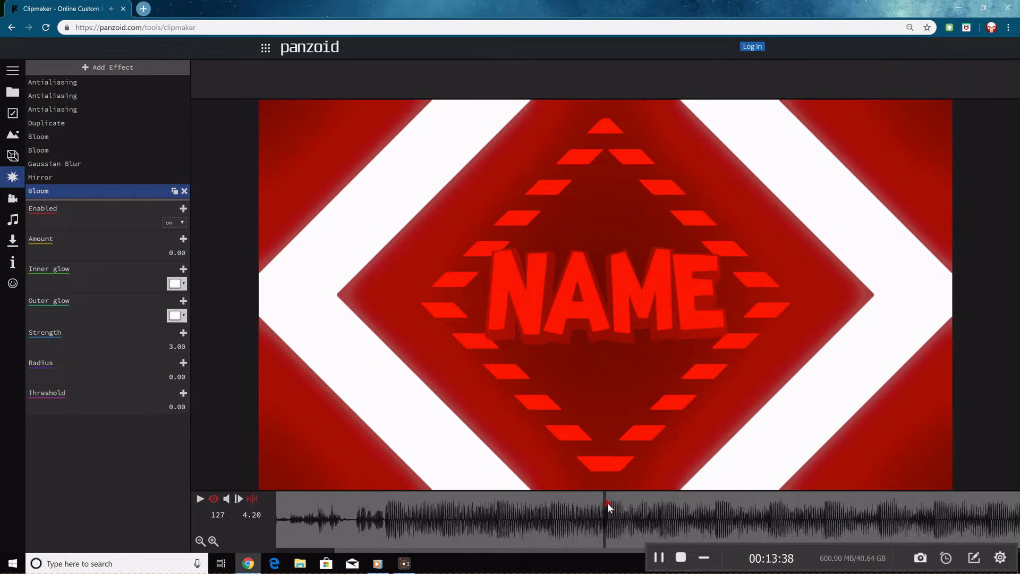
# Replay the section from about frame 127 to frame 159 to check the mirrored text on the beat.
pyautogui.press('space')
pyautogui.click(614, 510)
pyautogui.press('space')
pyautogui.moveTo(614, 510)
pyautogui.mouseDown()
pyautogui.moveTo(576, 515)
pyautogui.moveTo(609, 519)
pyautogui.moveTo(600, 518)
pyautogui.mouseUp()
pyautogui.press('space')
pyautogui.press('space')
pyautogui.press('space')
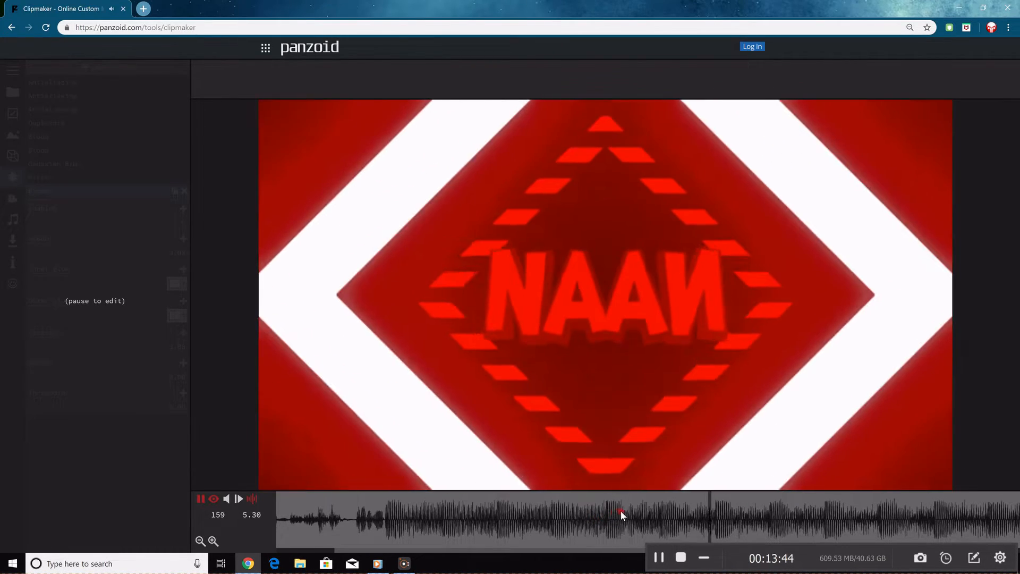
pyautogui.press('space')
# Keyframe the Mirror effect's Enabled setting at frames 158 and 159, switching it off at frame 159.
pyautogui.moveTo(600, 512); pyautogui.dragTo(704, 508)
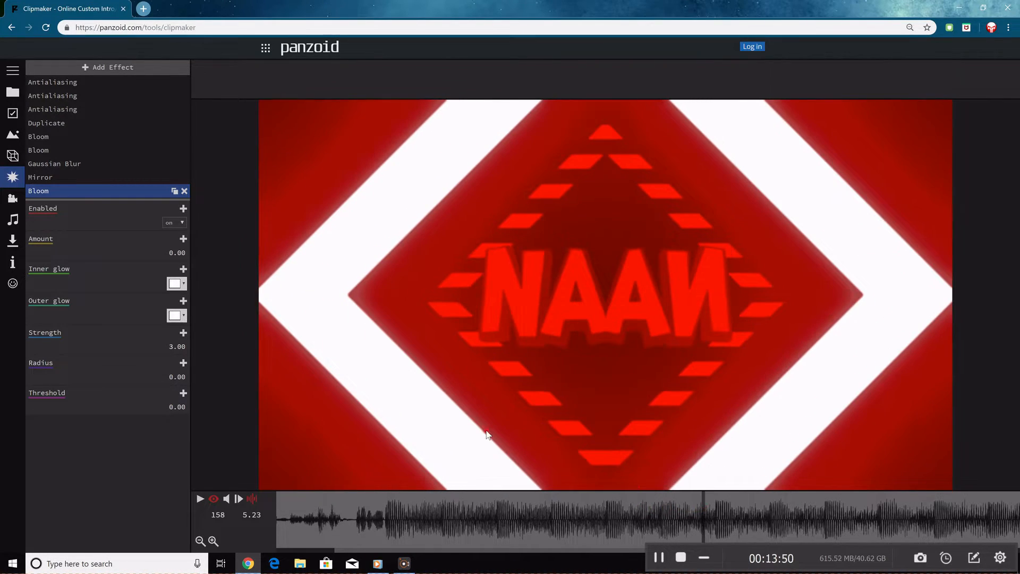
pyautogui.click(106, 179)
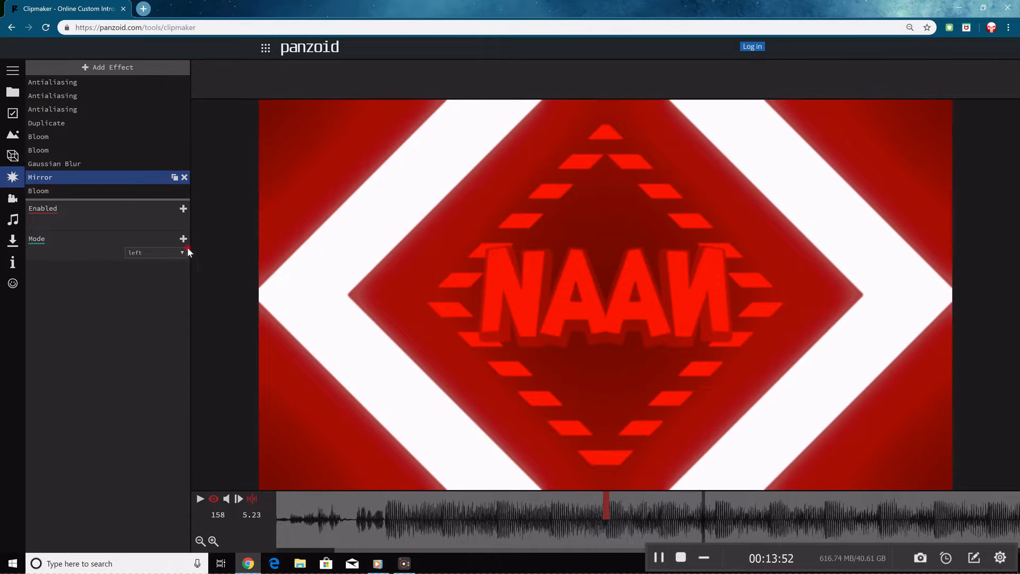
pyautogui.click(183, 209)
pyautogui.click(707, 497)
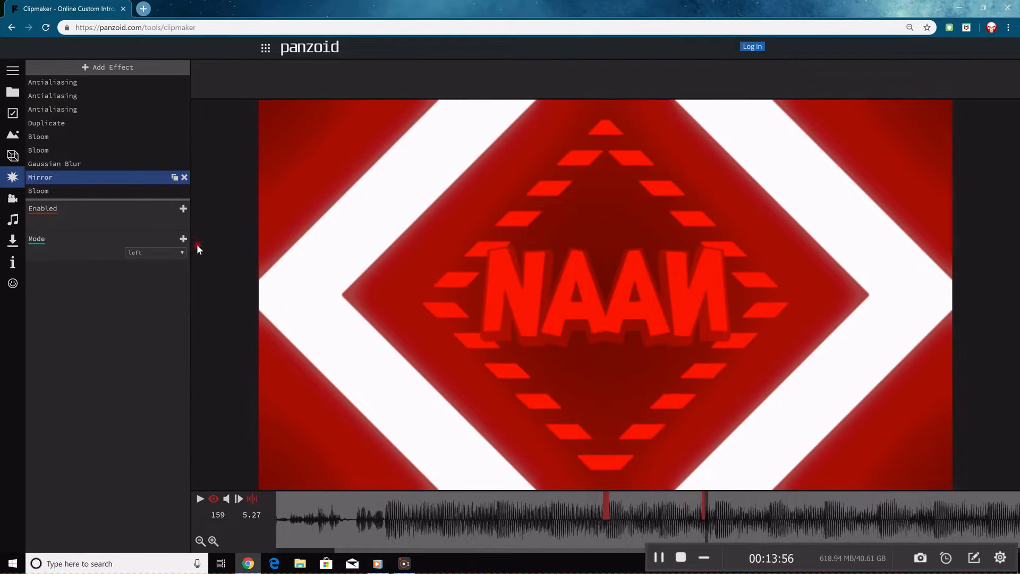
pyautogui.click(183, 210)
pyautogui.click(177, 223)
pyautogui.click(174, 232)
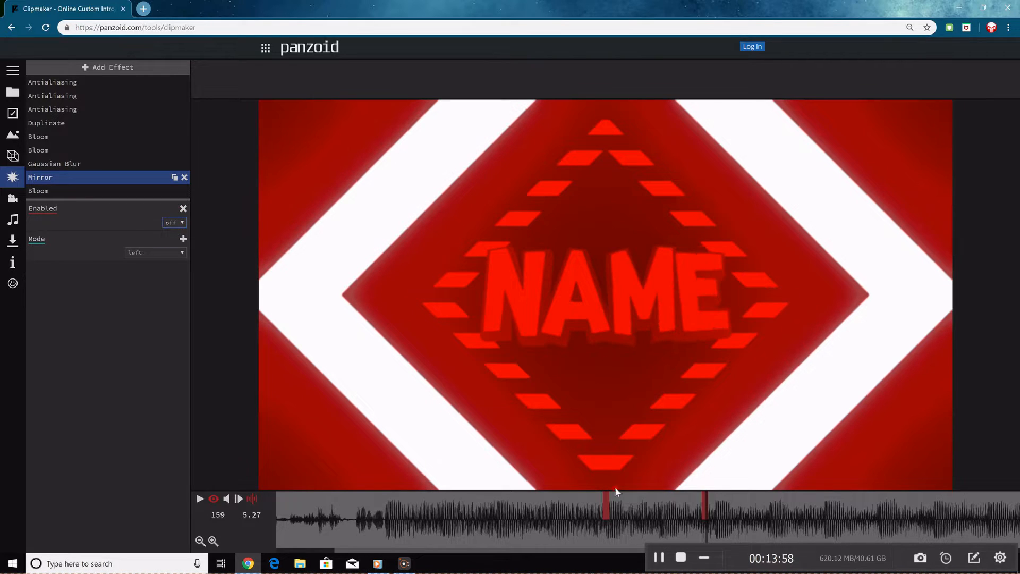
# Replay the section from just before frame 127 to check the mirror switching on and off.
pyautogui.moveTo(677, 506); pyautogui.dragTo(578, 505)
pyautogui.press('space')
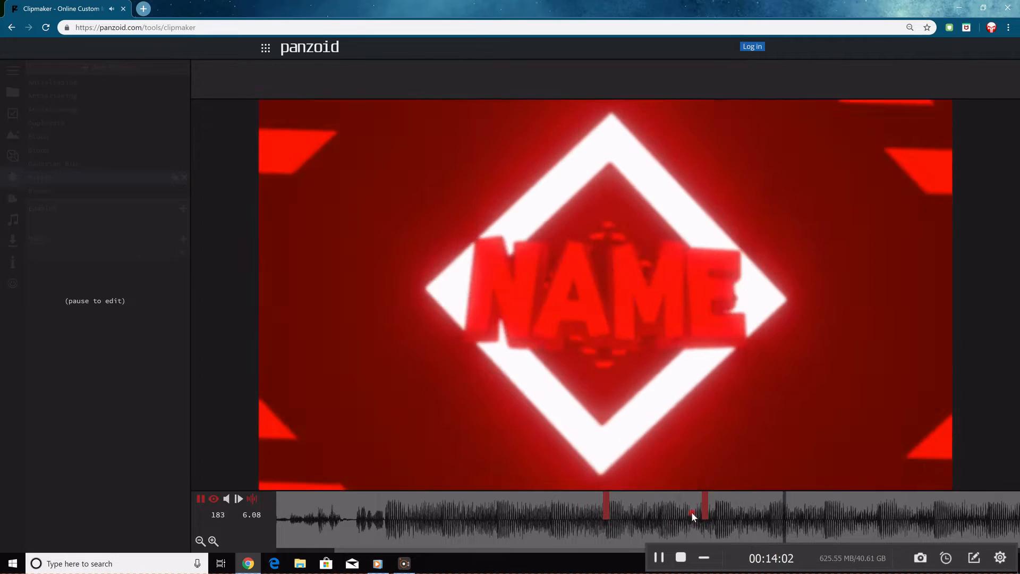
pyautogui.press('space')
# Delete the Bloom effect below Mirror, then open the list of available effects and close it without adding any.
pyautogui.moveTo(684, 509); pyautogui.dragTo(605, 506)
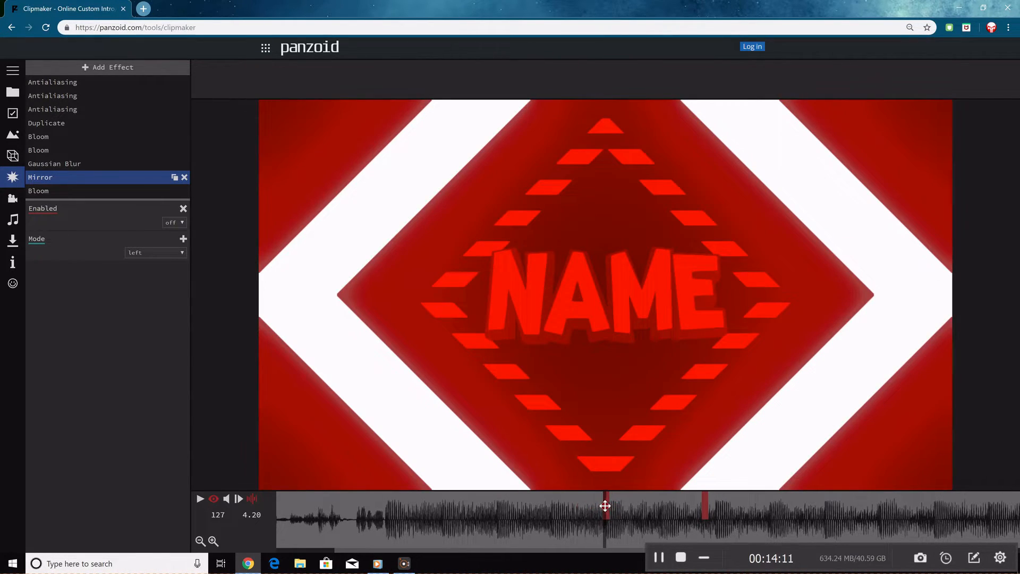
pyautogui.click(72, 190)
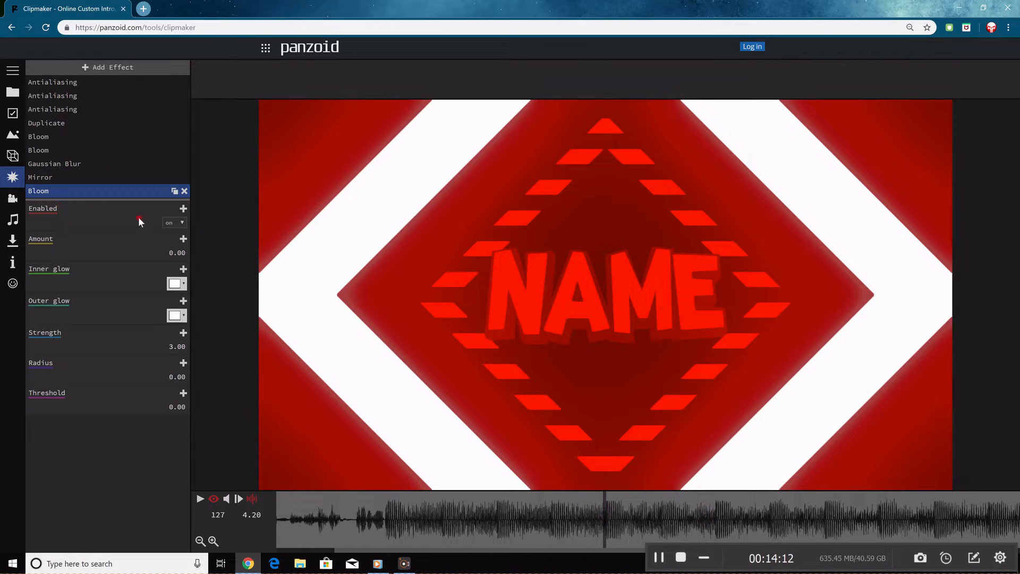
pyautogui.click(184, 190)
pyautogui.click(152, 68)
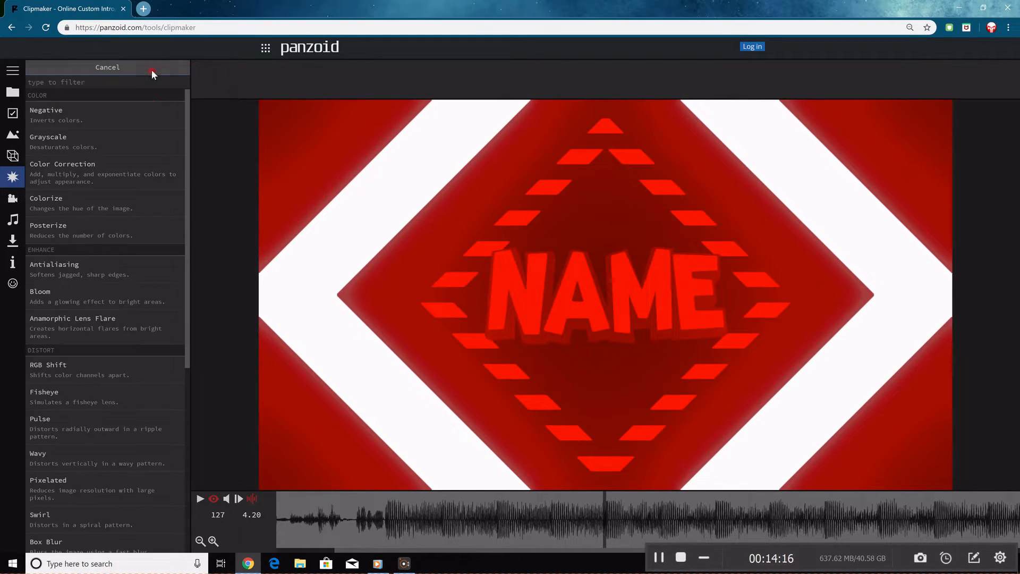
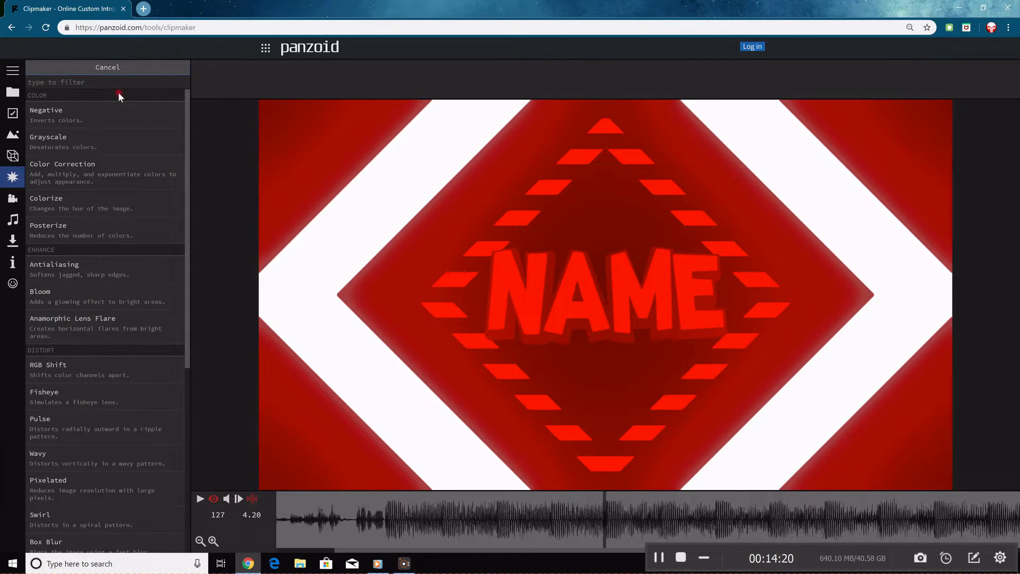
pyautogui.click(87, 66)
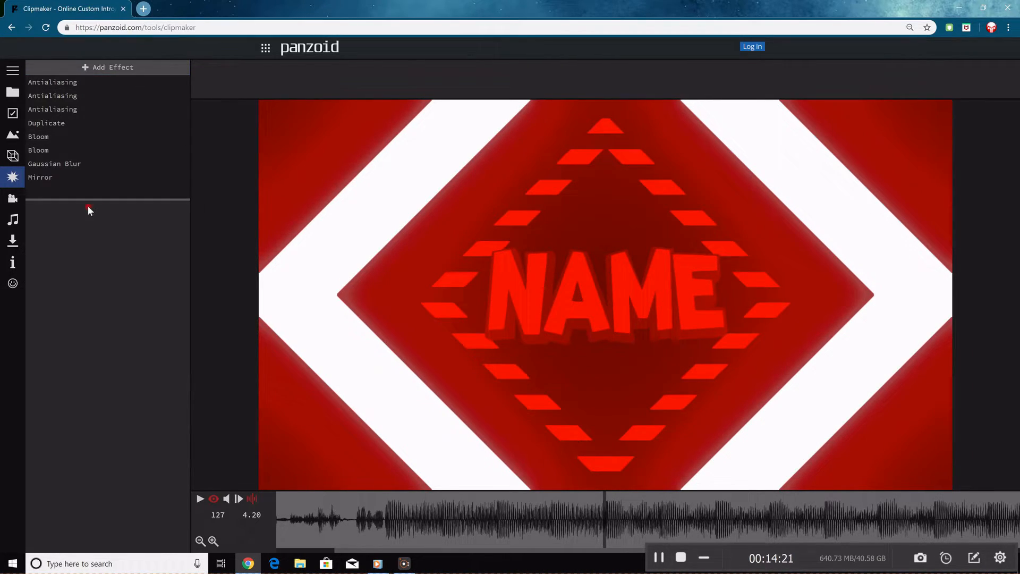
# Set the Gaussian Blur effect's Delta to 4.86 at frame 128 and keyframe it to 0 at frame 133.
pyautogui.click(83, 164)
pyautogui.click(609, 506)
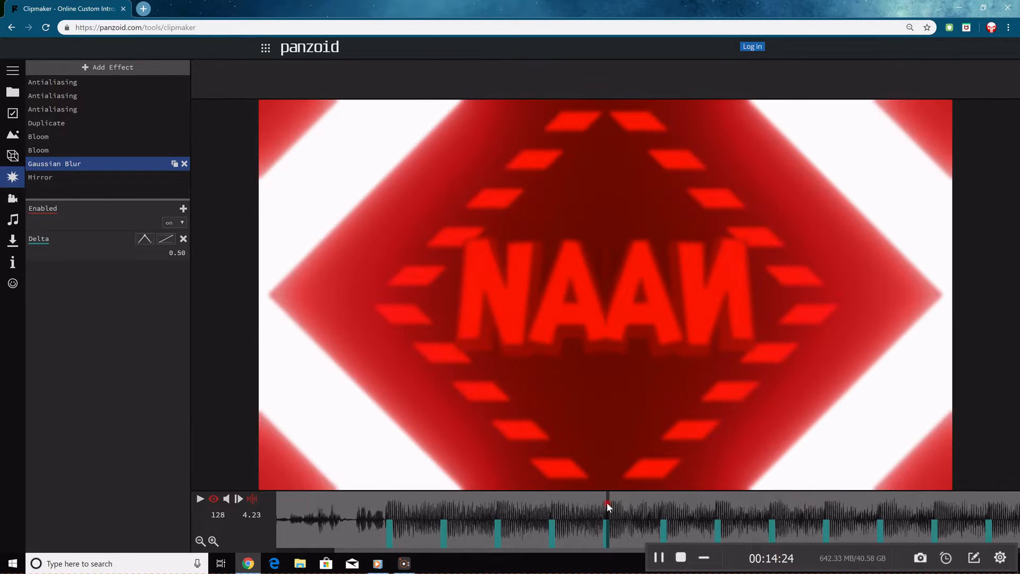
pyautogui.moveTo(181, 253); pyautogui.dragTo(624, 275)
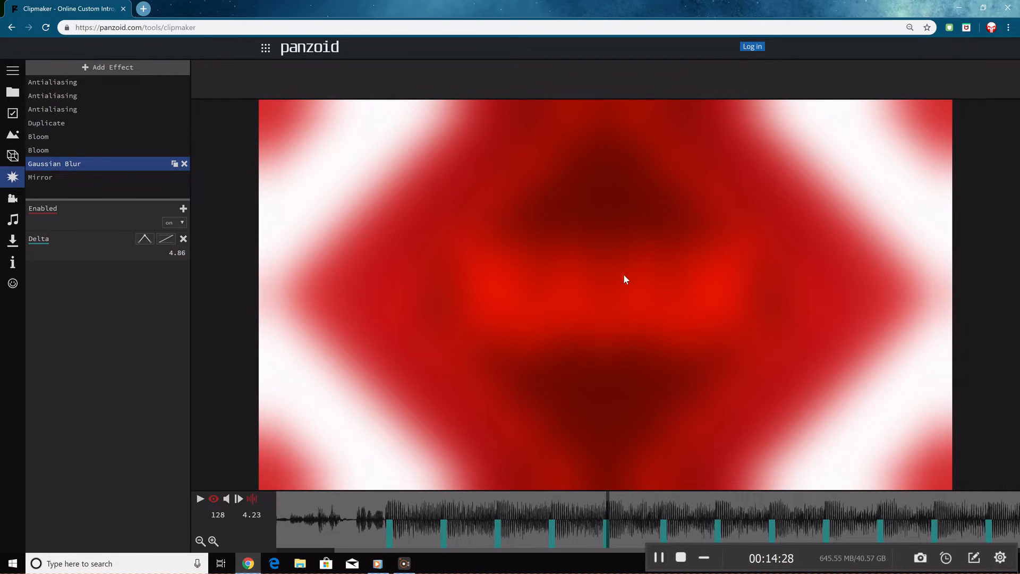
pyautogui.moveTo(621, 506)
pyautogui.mouseDown()
pyautogui.moveTo(637, 504)
pyautogui.moveTo(610, 505)
pyautogui.moveTo(625, 498)
pyautogui.mouseUp()
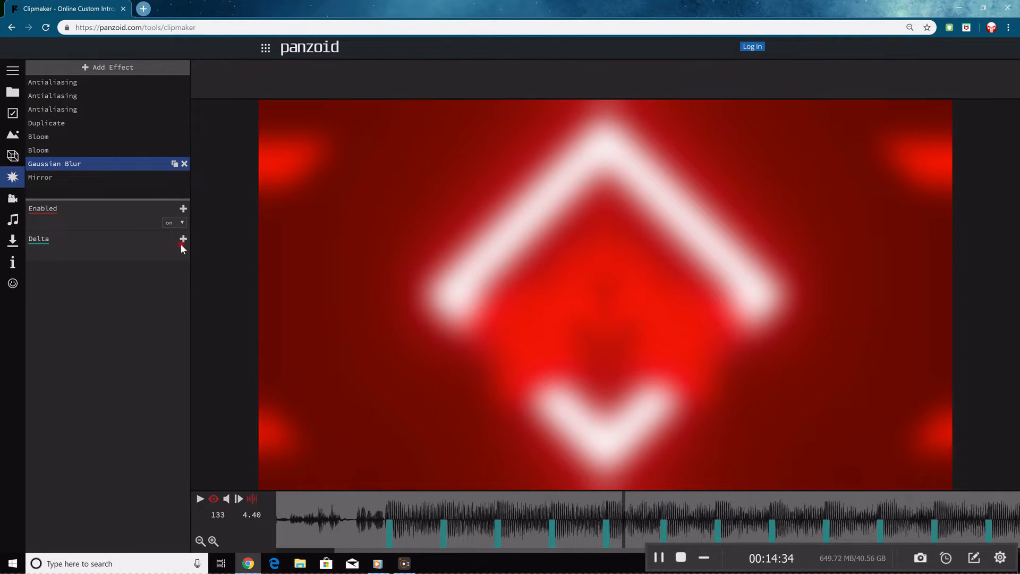
pyautogui.click(182, 240)
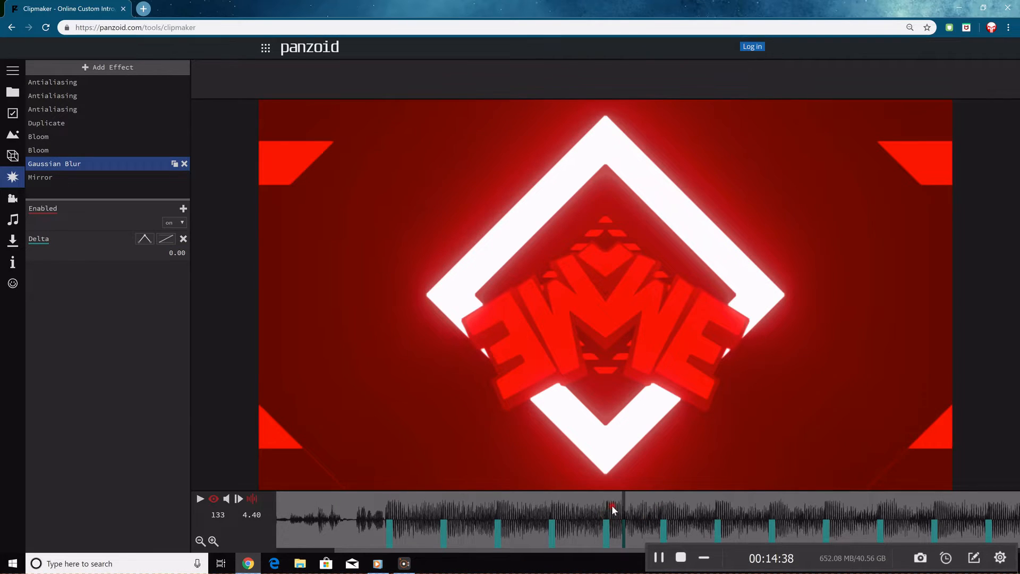
# Play back from about frame 128 to check the blur on the first mirrored beat.
pyautogui.click(609, 505)
pyautogui.press('space')
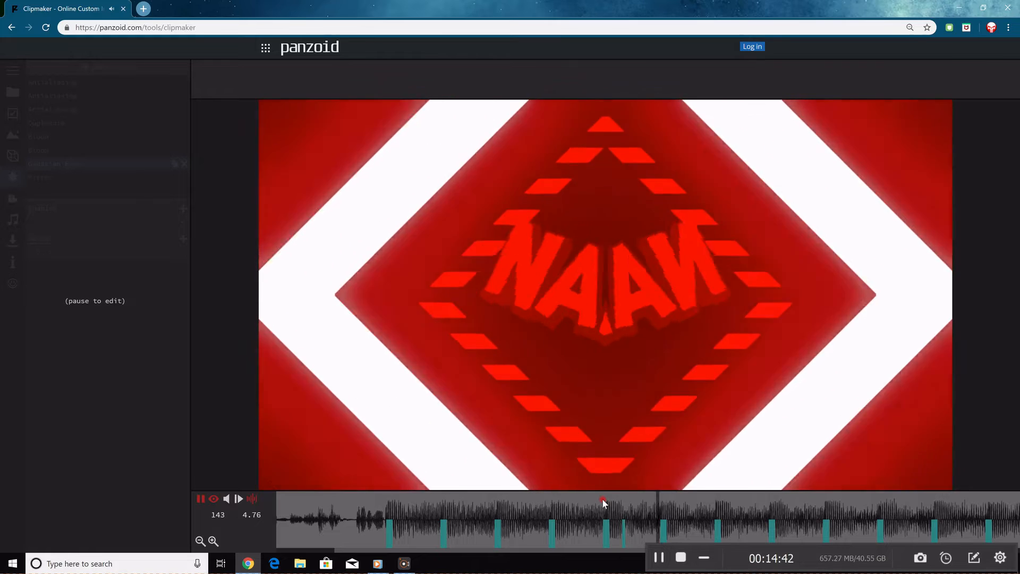
pyautogui.click(603, 500)
pyautogui.press('space')
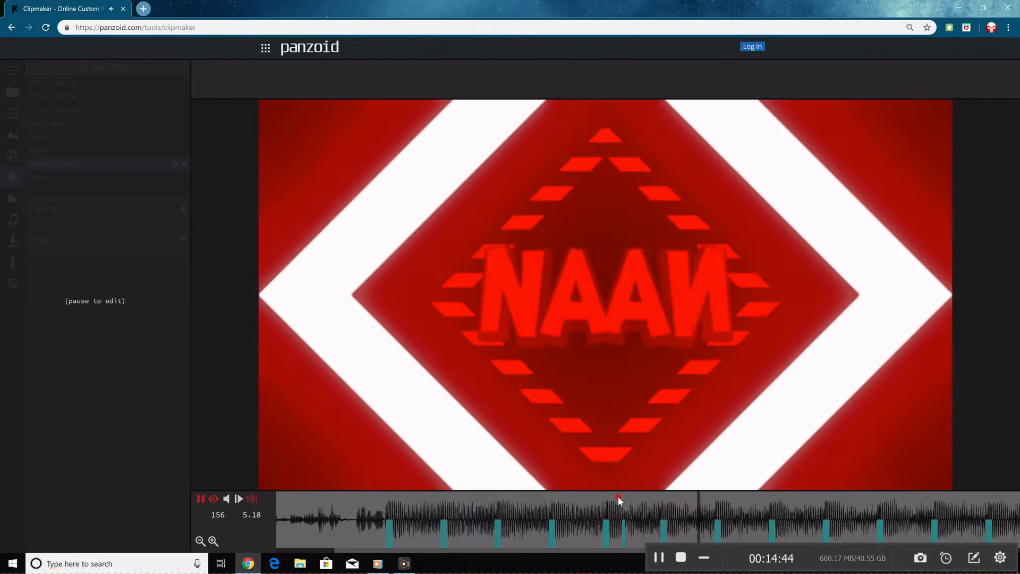
# Set the Gaussian Blur effect's Delta to 3.93 at frame 146 and keyframe it to 0 at frame 149.
pyautogui.moveTo(617, 496); pyautogui.dragTo(665, 490)
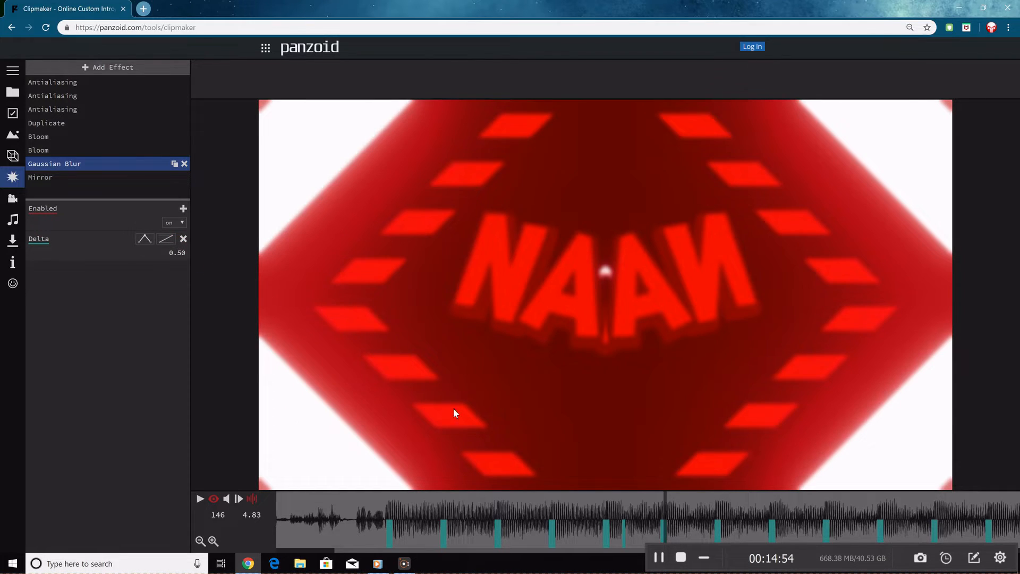
pyautogui.click(668, 497)
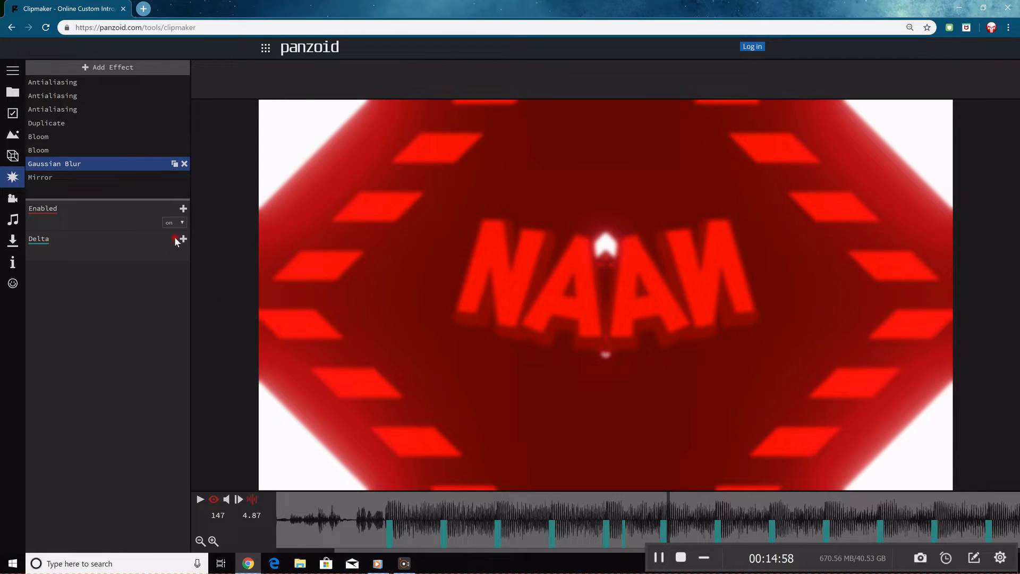
pyautogui.click(665, 506)
pyautogui.moveTo(186, 253); pyautogui.dragTo(527, 291)
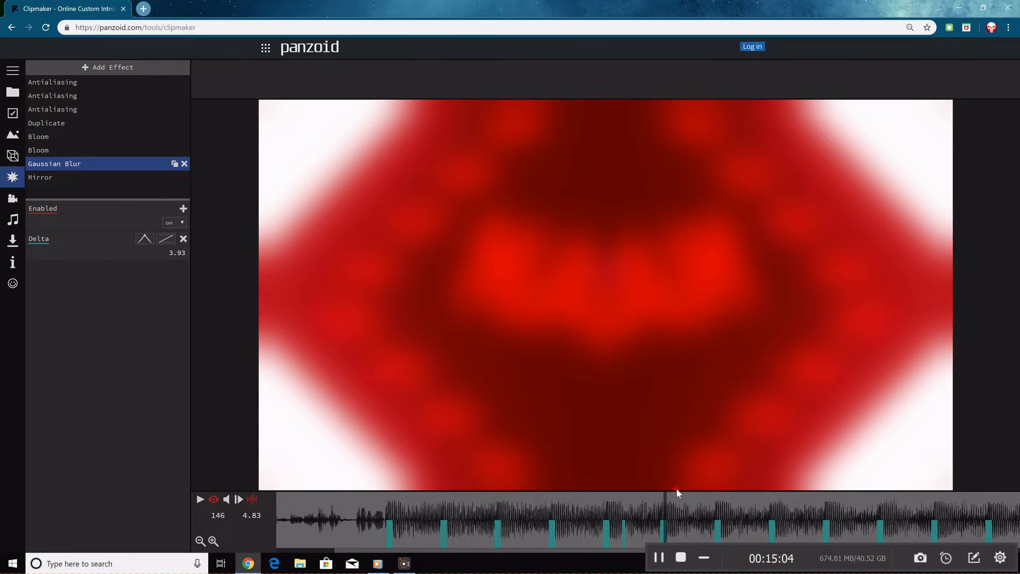
pyautogui.moveTo(667, 497)
pyautogui.mouseDown()
pyautogui.moveTo(683, 497)
pyautogui.moveTo(675, 499)
pyautogui.mouseUp()
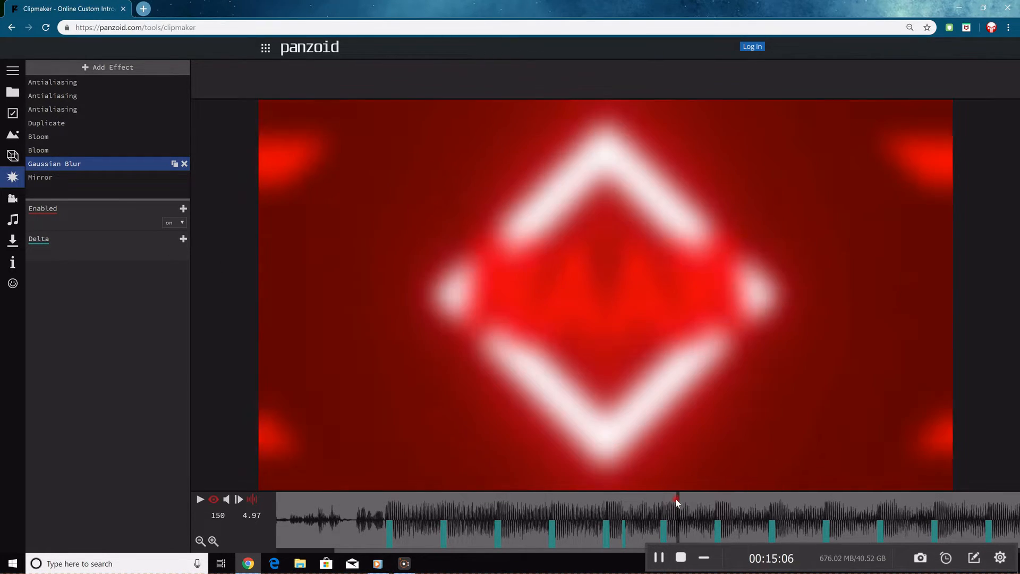
pyautogui.click(181, 240)
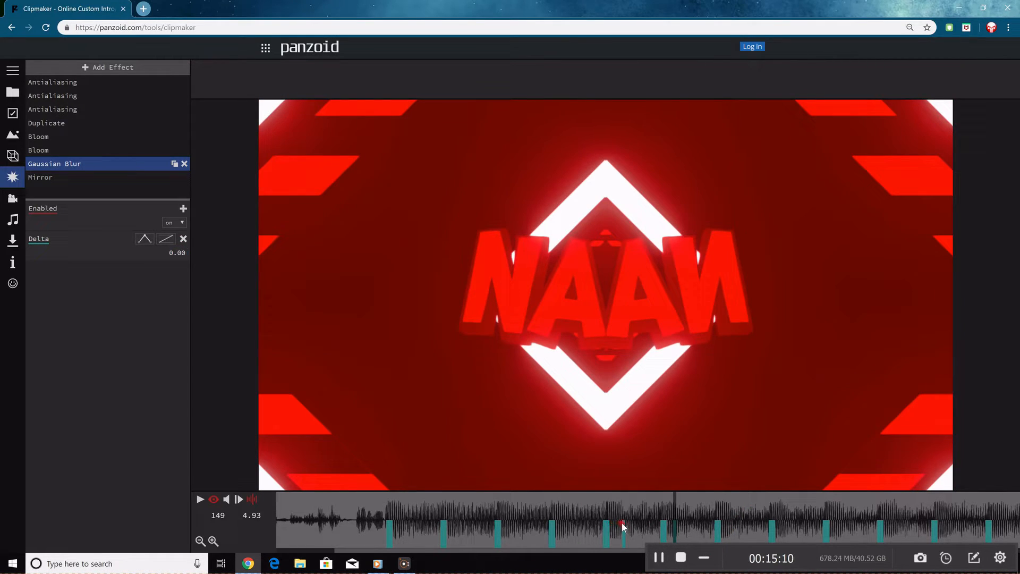
# Move the Gaussian Blur Delta keyframe at frame 133 to frame 131 and replay the mirrored section.
pyautogui.click(591, 498)
pyautogui.press('space')
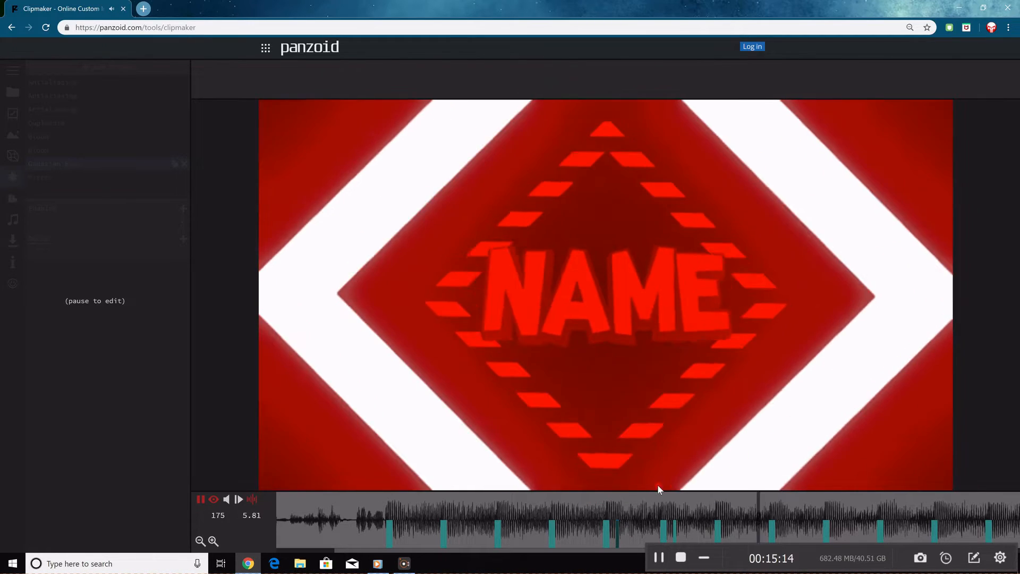
pyautogui.moveTo(674, 498); pyautogui.dragTo(566, 496)
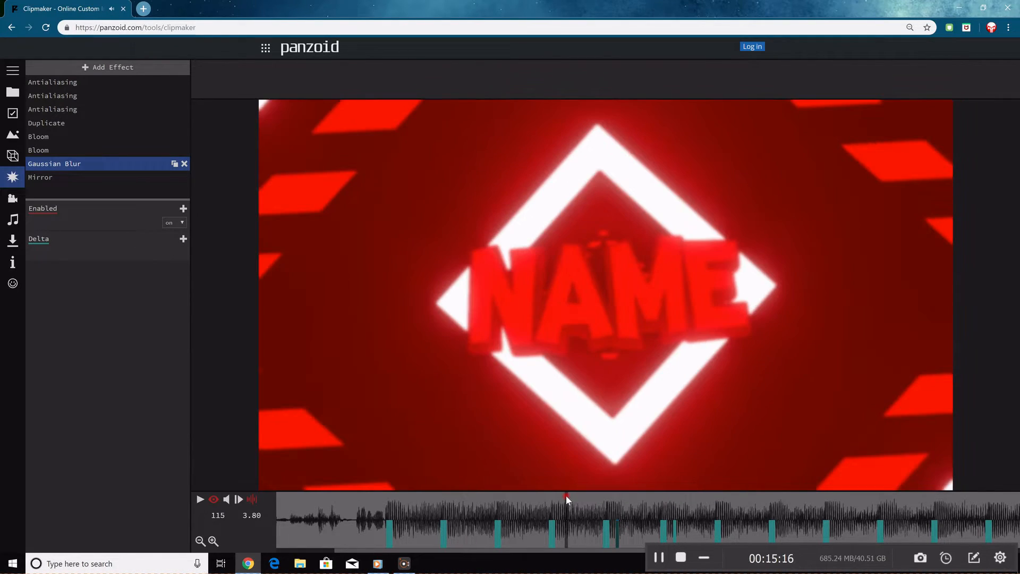
pyautogui.press('space')
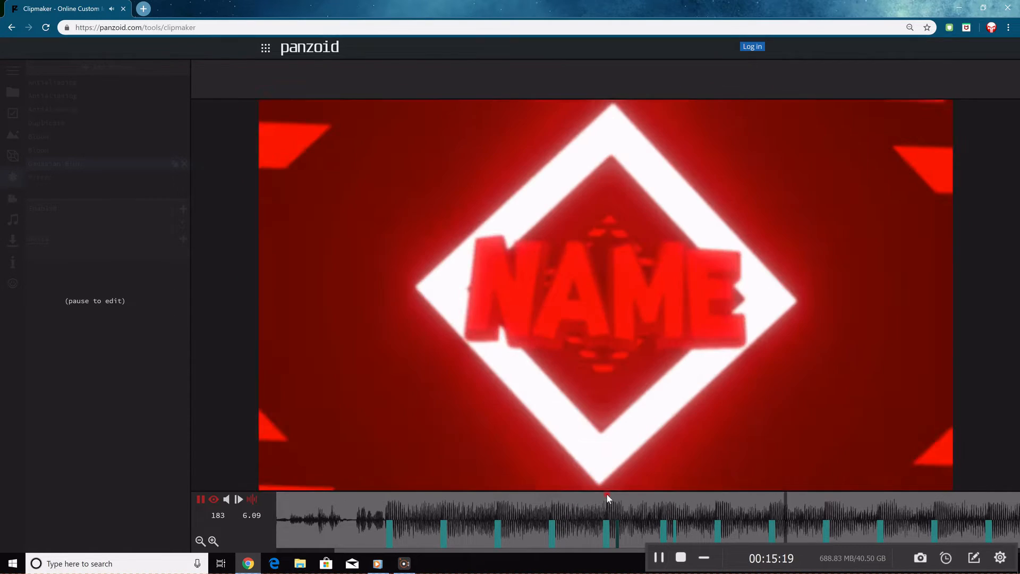
# Move the Gaussian Blur Delta keyframe at frame 149 to frame 158 and replay the blur transition.
pyautogui.moveTo(633, 497)
pyautogui.mouseDown()
pyautogui.moveTo(710, 491)
pyautogui.moveTo(691, 525)
pyautogui.moveTo(704, 525)
pyautogui.mouseUp()
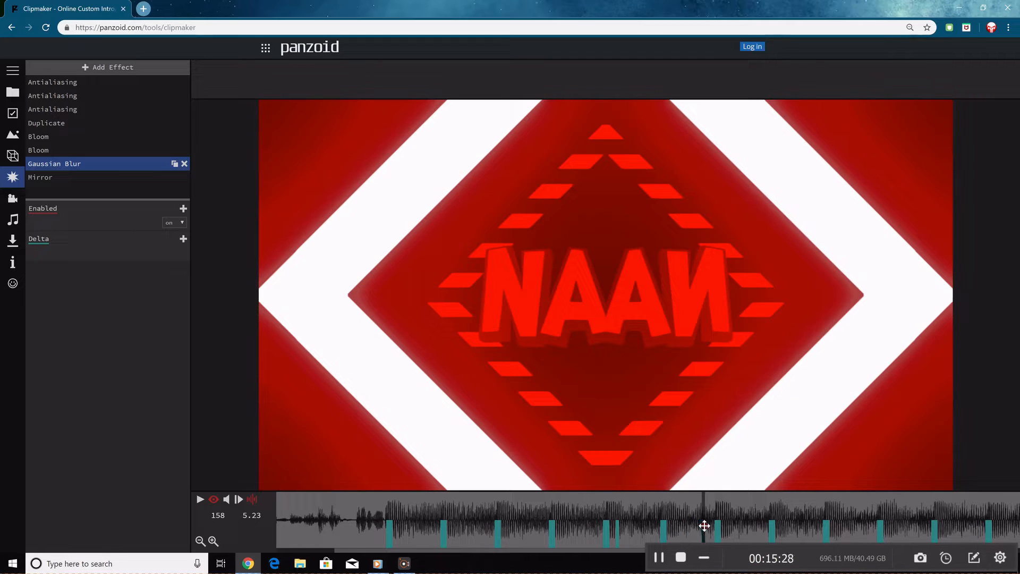
pyautogui.click(690, 525)
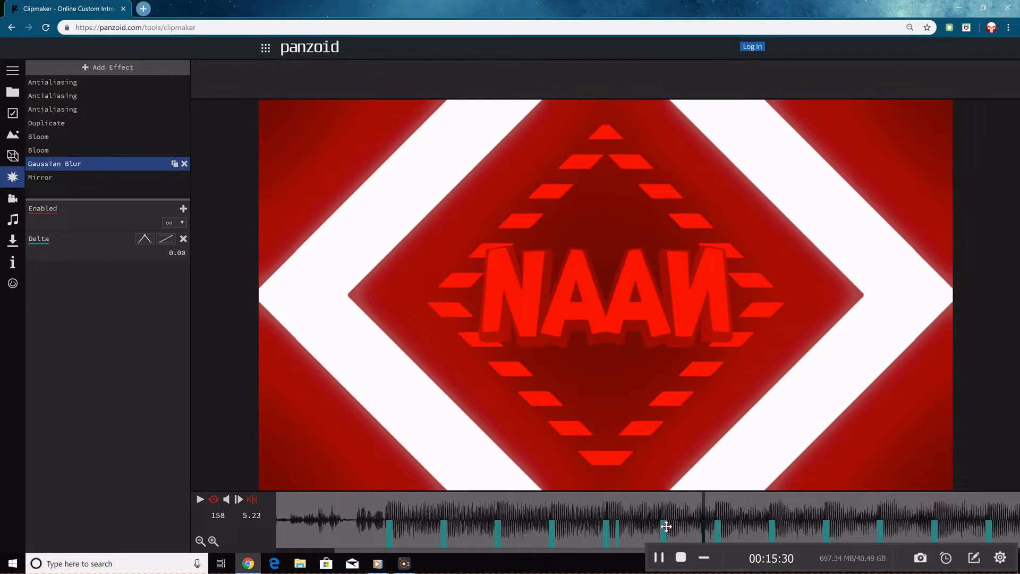
pyautogui.moveTo(668, 526)
pyautogui.mouseDown()
pyautogui.moveTo(700, 527)
pyautogui.moveTo(667, 526)
pyautogui.mouseUp()
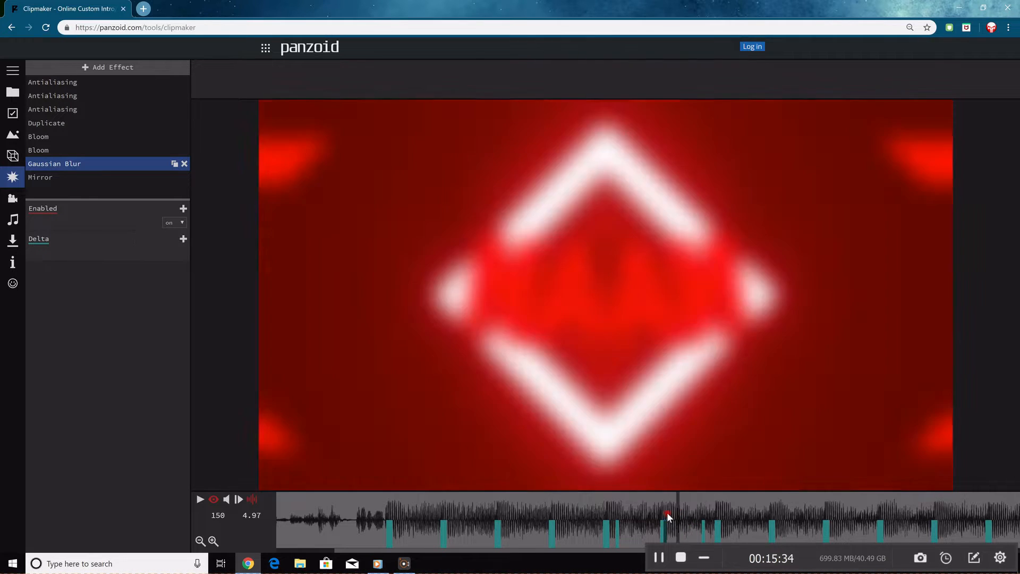
pyautogui.click(645, 509)
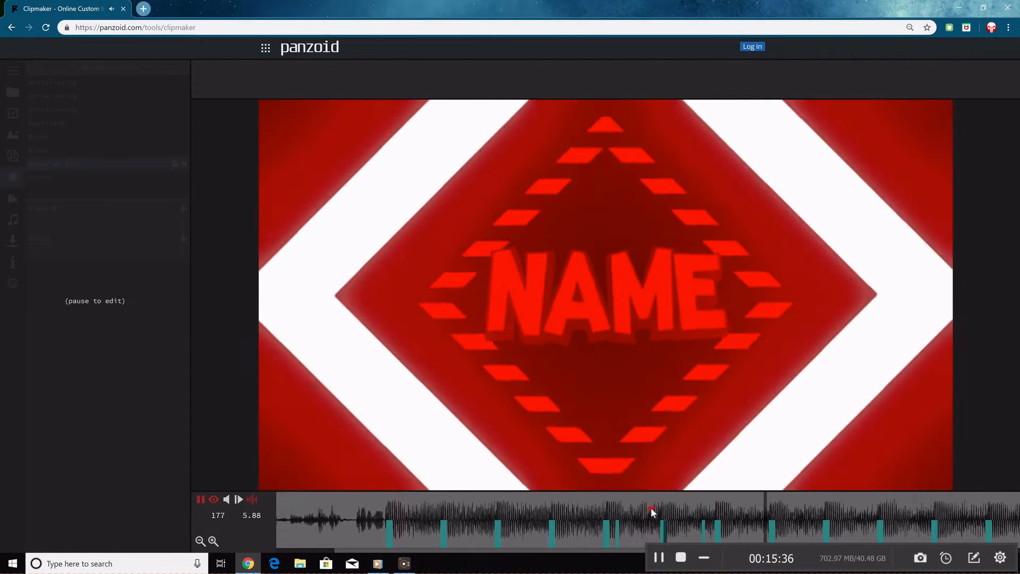
pyautogui.click(691, 507)
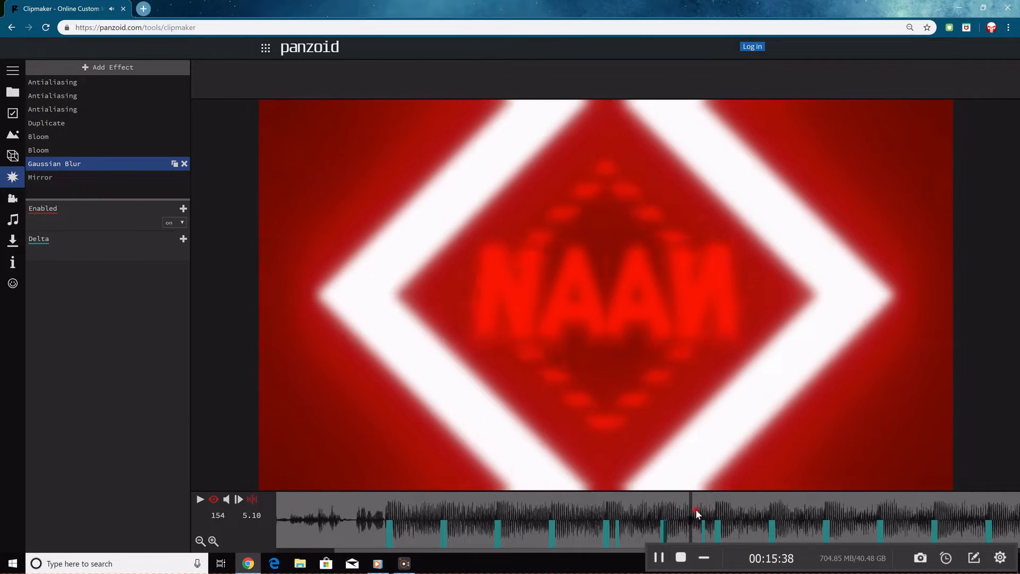
pyautogui.moveTo(696, 510); pyautogui.dragTo(628, 513)
# Examine the Gaussian Blur Delta keyframes around the mirrored section at frames 127, 128, 131 and 146.
pyautogui.rightClick(704, 523)
pyautogui.click(658, 558)
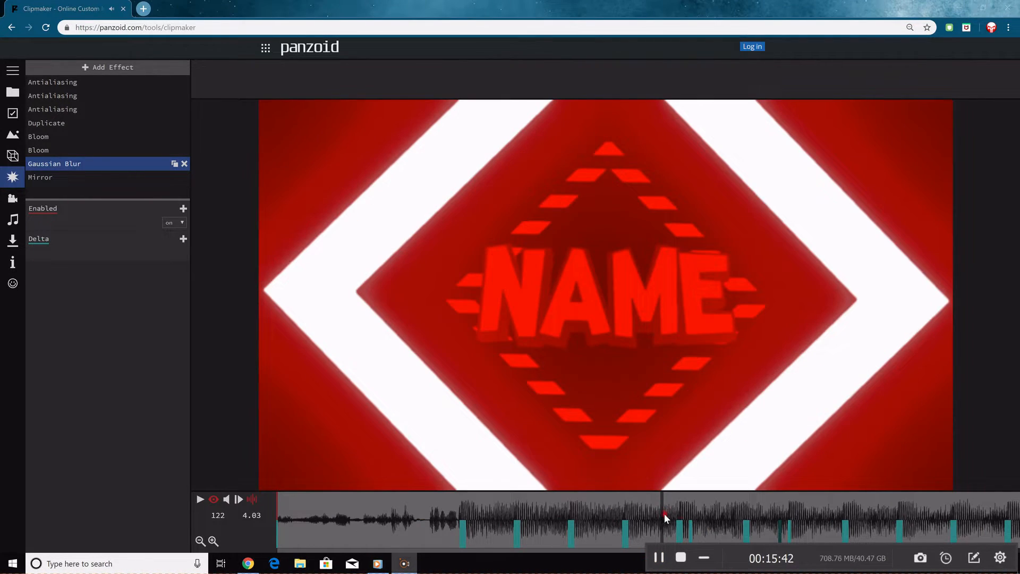
pyautogui.moveTo(664, 513); pyautogui.dragTo(739, 523)
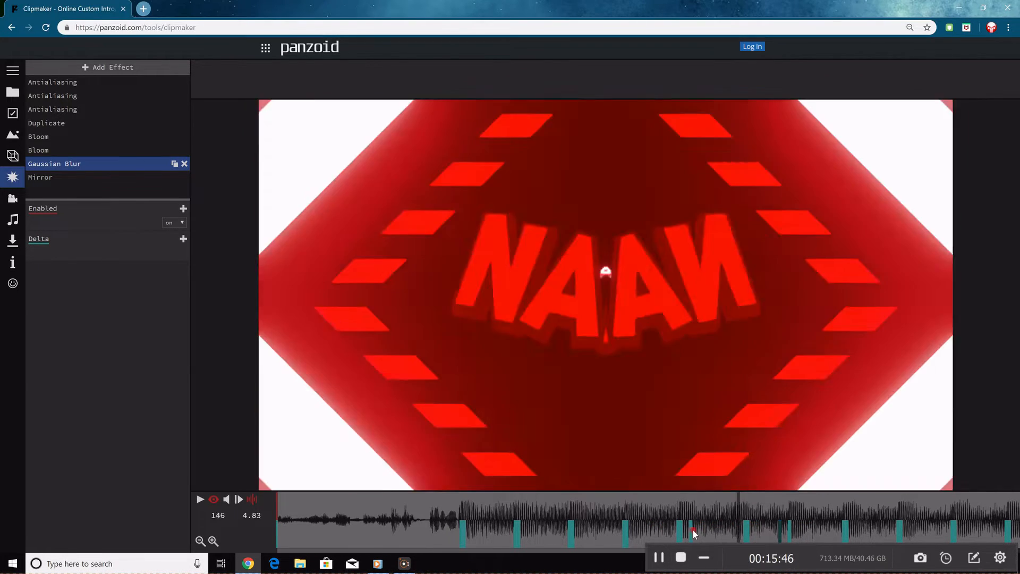
pyautogui.click(675, 515)
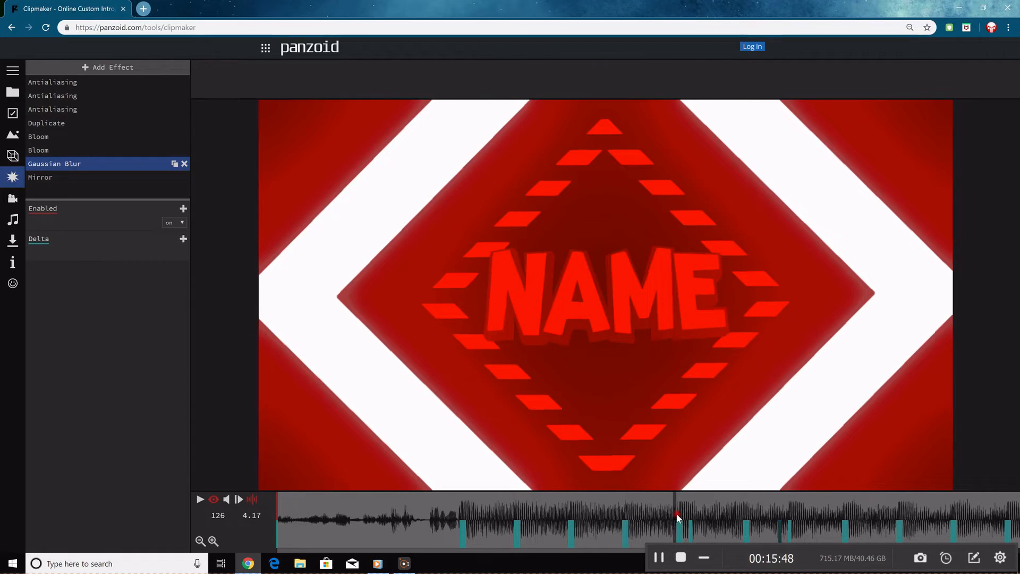
pyautogui.click(679, 512)
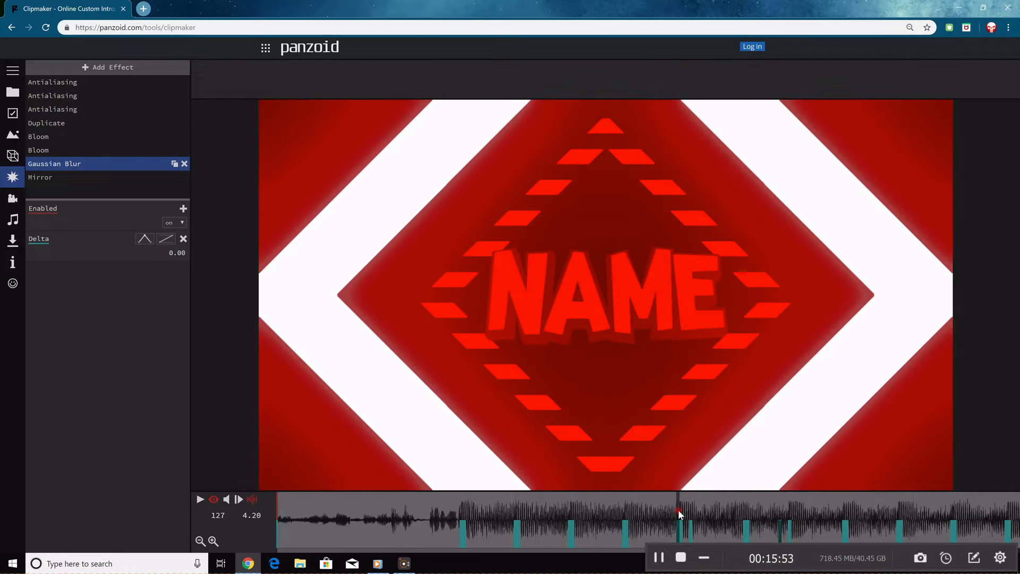
pyautogui.click(680, 509)
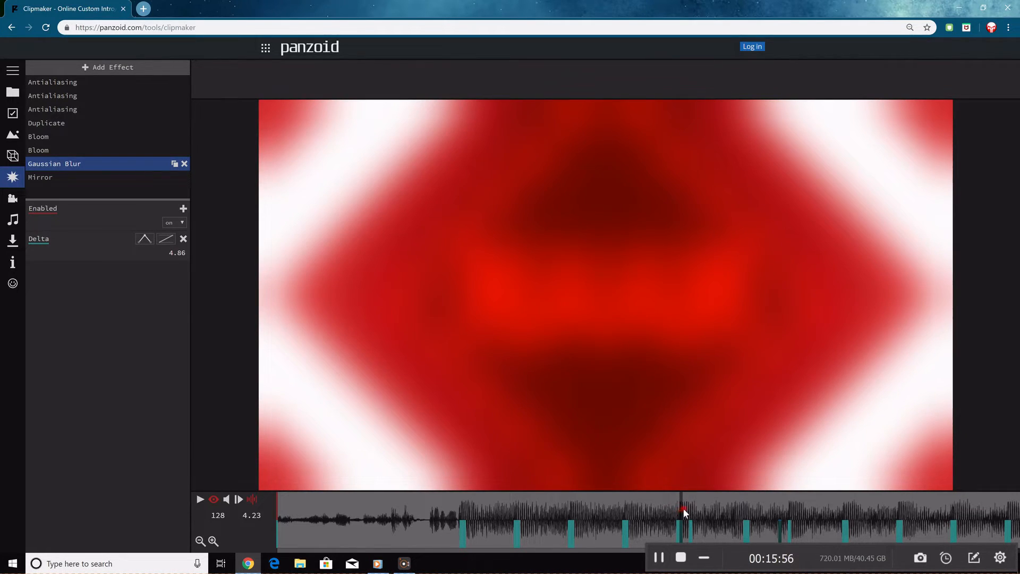
pyautogui.click(684, 508)
pyautogui.click(689, 508)
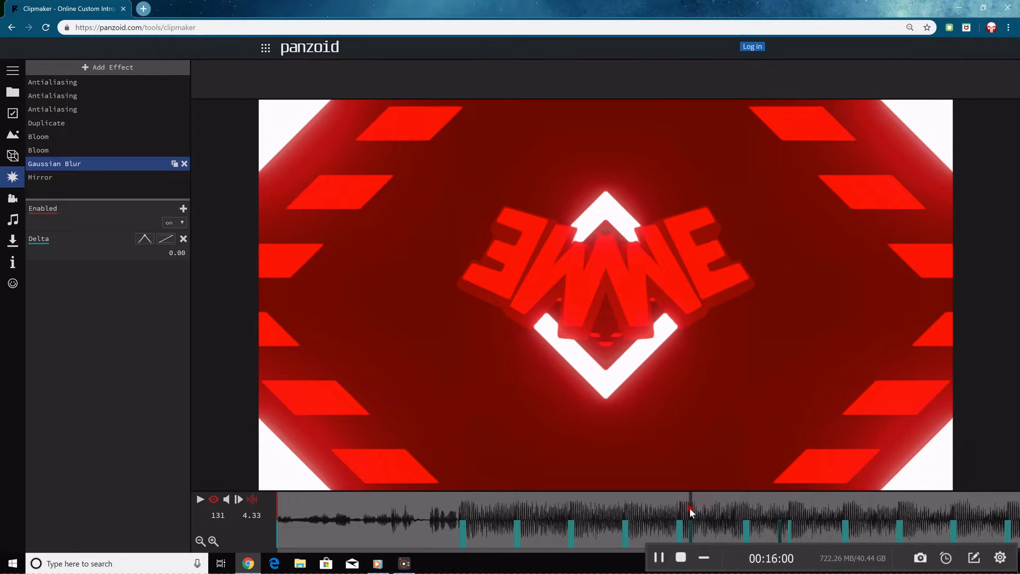
# Examine the Gaussian Blur Delta at frames 148, 149, 159 and 162 and replay the mirrored section.
pyautogui.moveTo(690, 508); pyautogui.dragTo(746, 509)
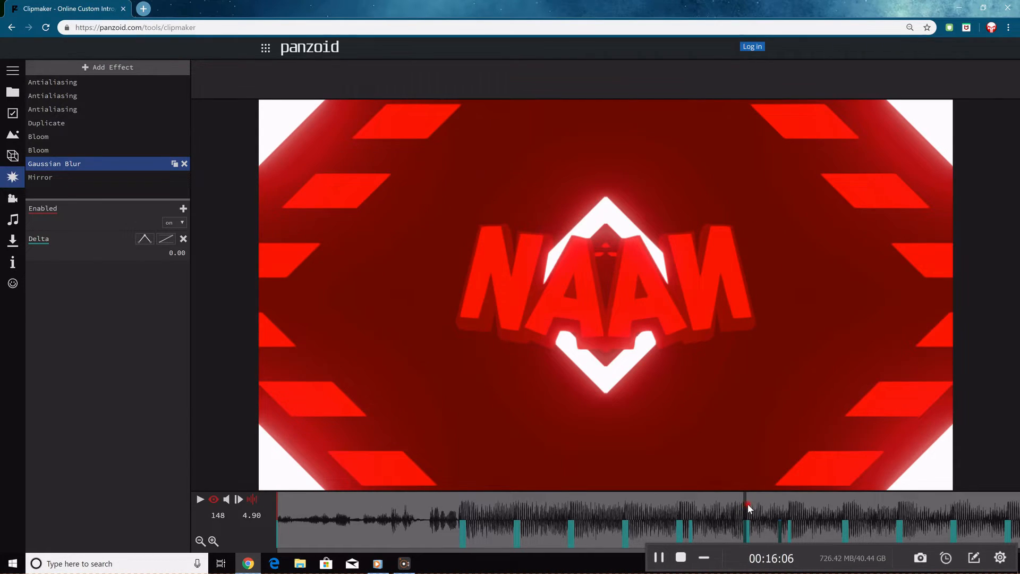
pyautogui.click(748, 503)
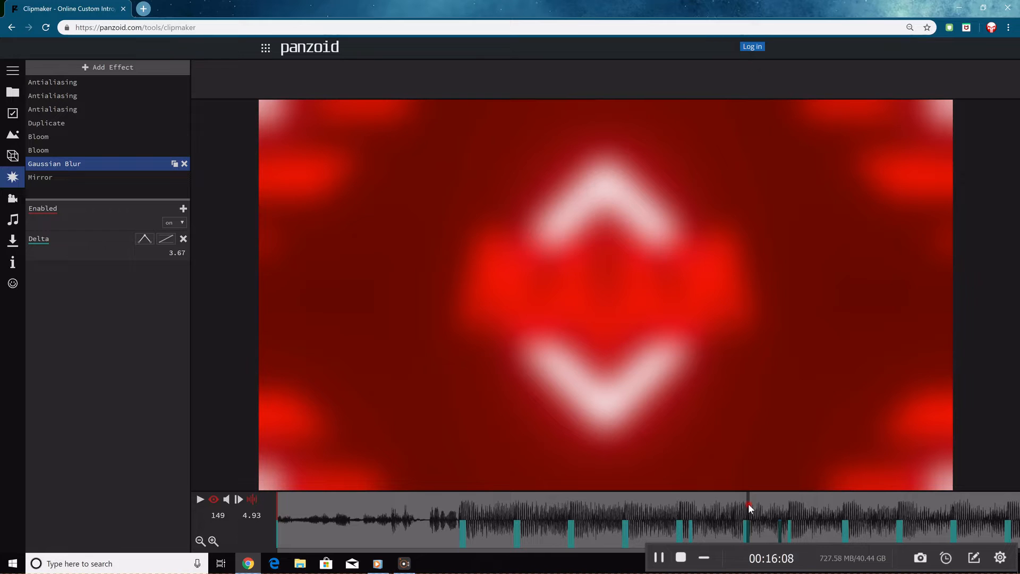
pyautogui.moveTo(748, 503); pyautogui.dragTo(779, 505)
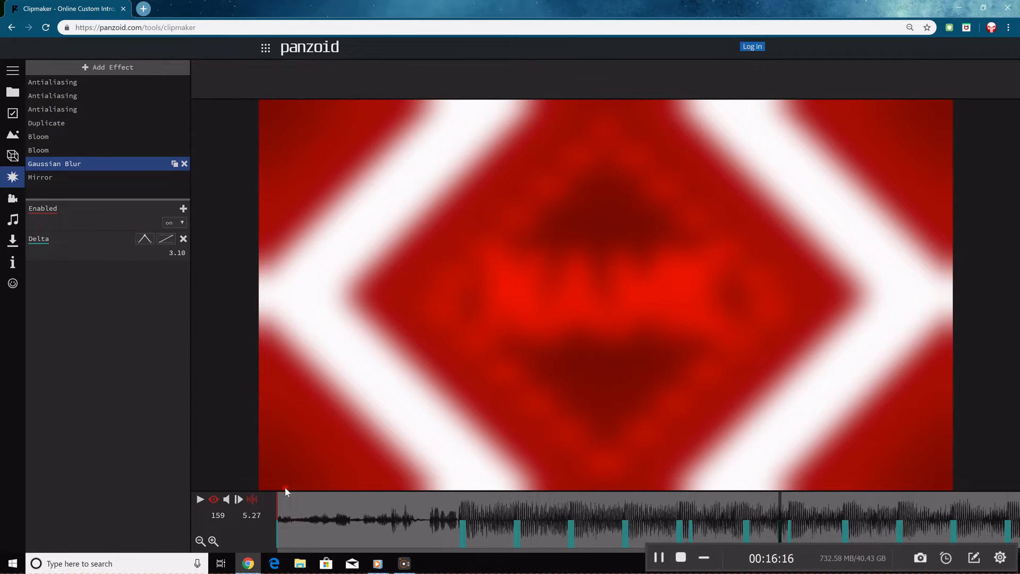
pyautogui.moveTo(792, 508); pyautogui.dragTo(788, 508)
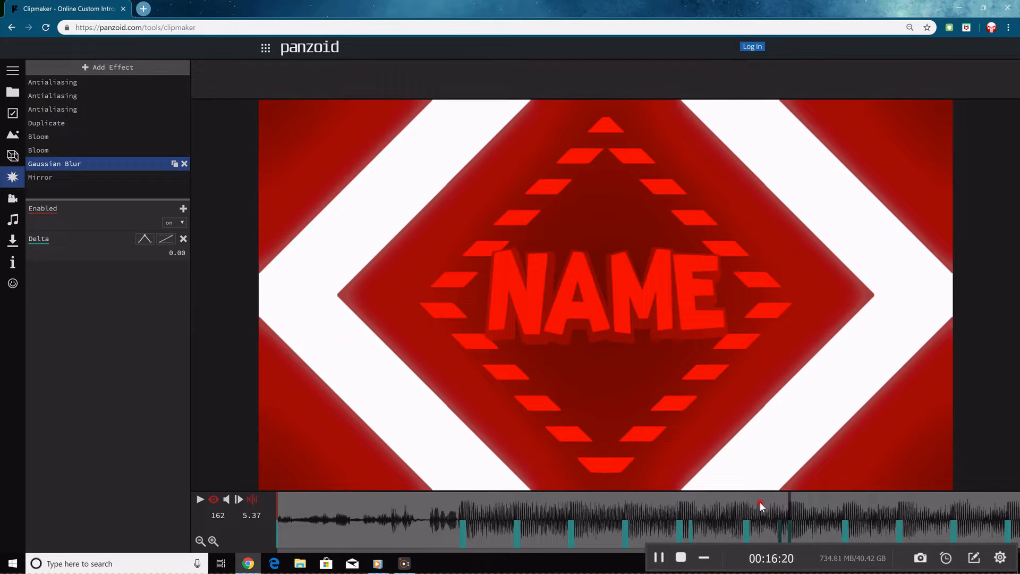
pyautogui.click(652, 502)
pyautogui.press('space')
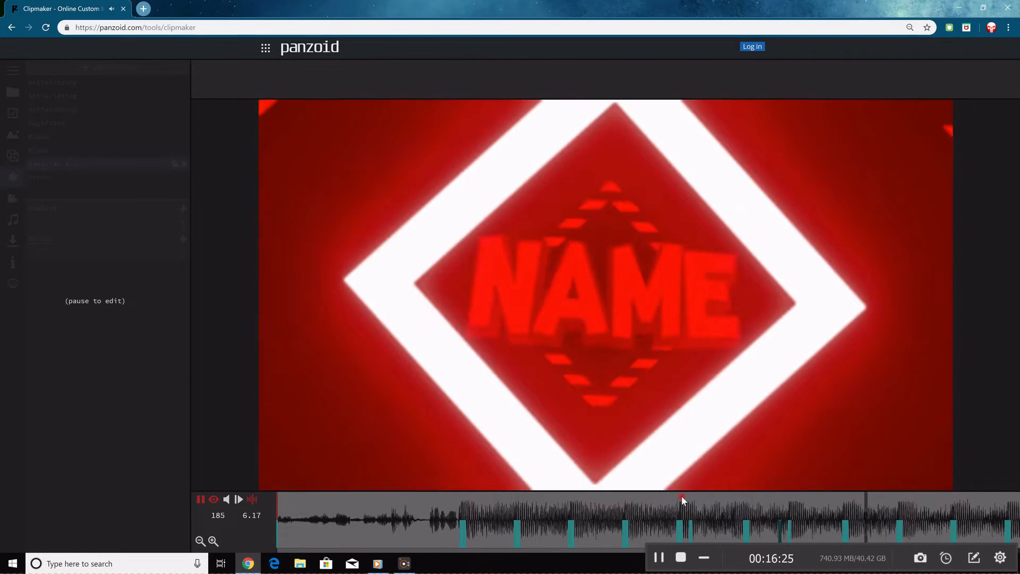
pyautogui.press('space')
# Add a second Duplicate effect, set its Multiplier to 1 and keyframe it at frame 127.
pyautogui.moveTo(735, 512); pyautogui.dragTo(615, 499)
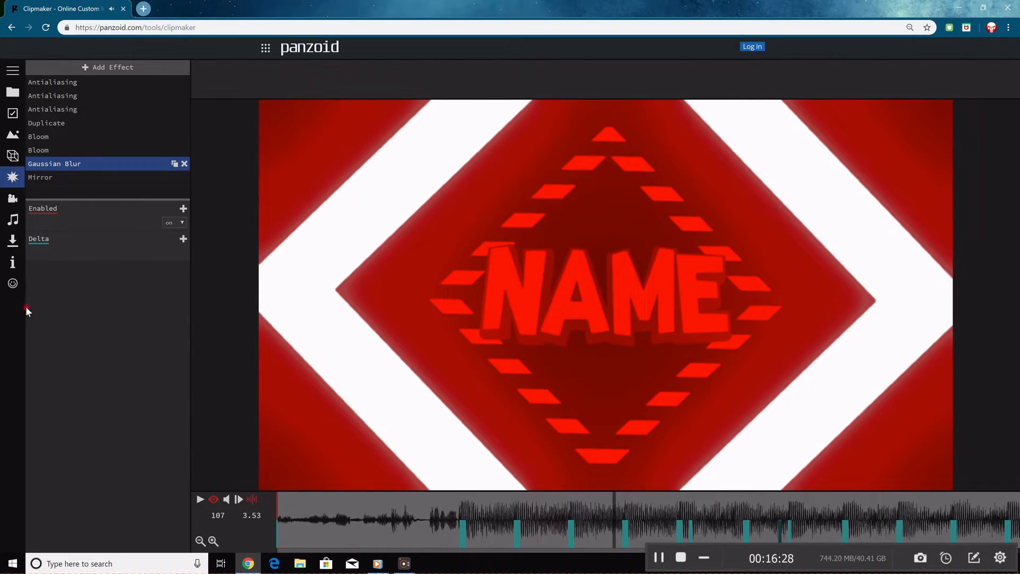
pyautogui.click(109, 69)
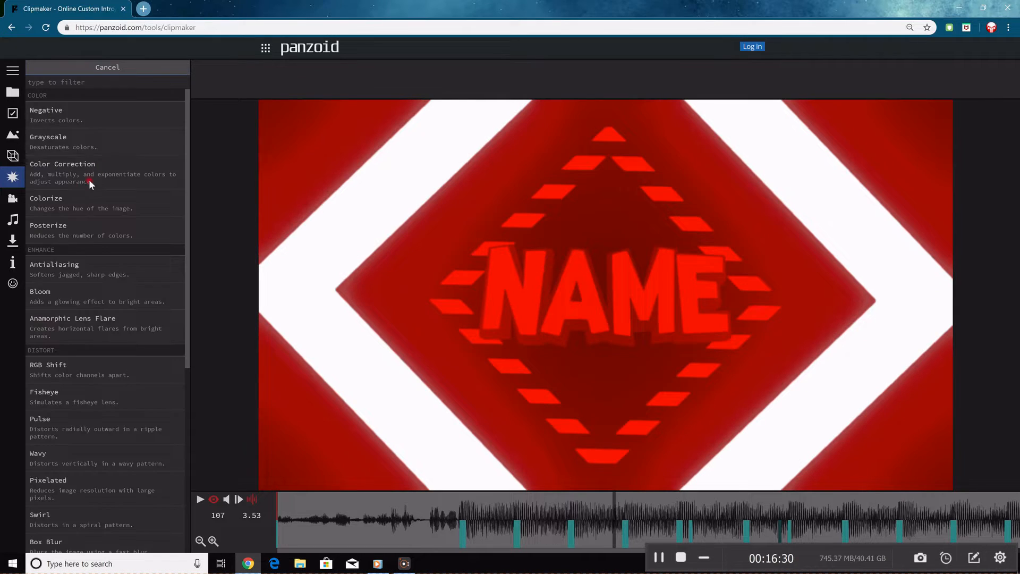
pyautogui.scroll(-5, 82, 381)
pyautogui.click(88, 444)
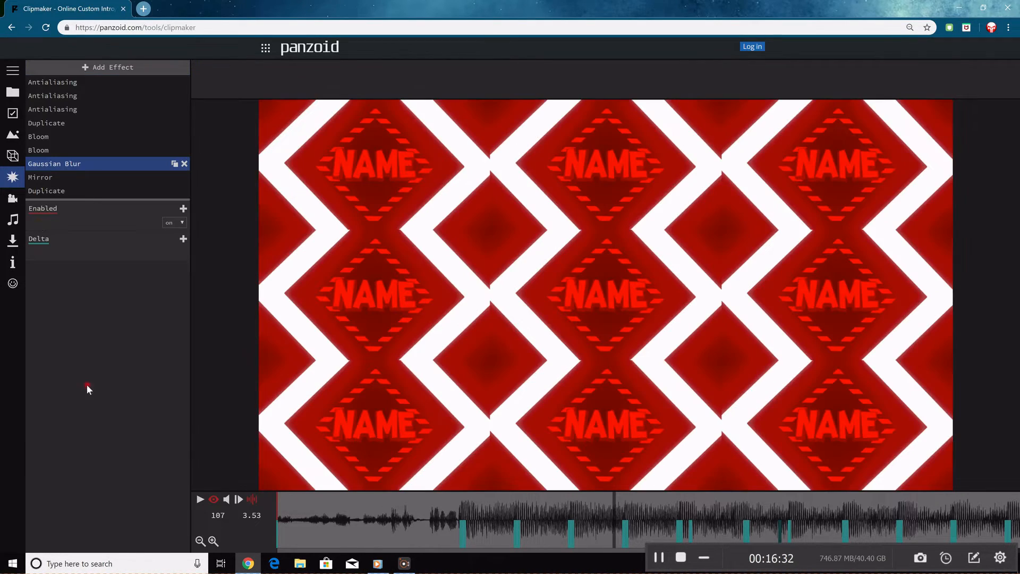
pyautogui.click(88, 192)
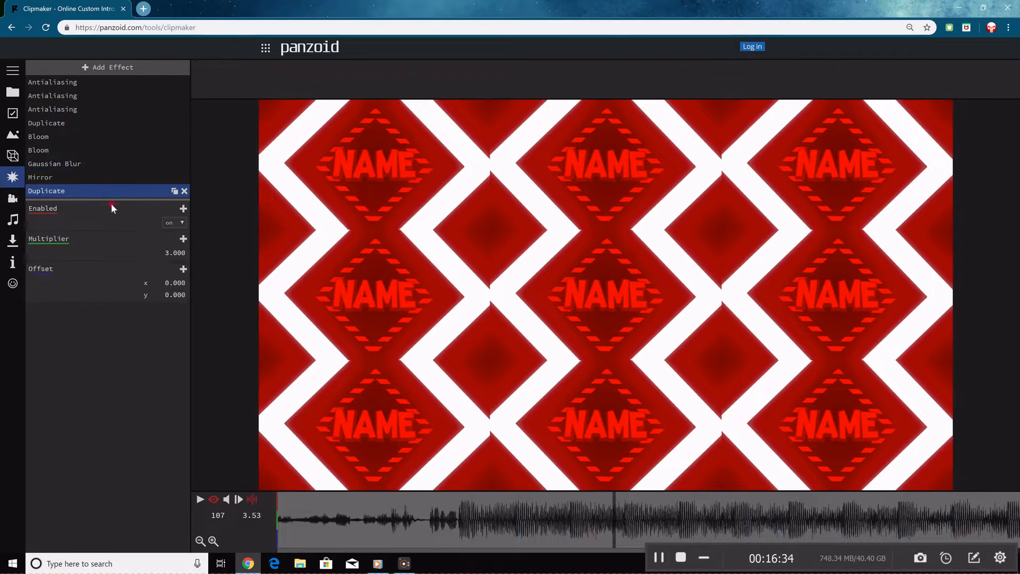
pyautogui.click(178, 253)
pyautogui.write('1')
pyautogui.press('Return')
pyautogui.moveTo(617, 513); pyautogui.dragTo(736, 501)
pyautogui.click(183, 239)
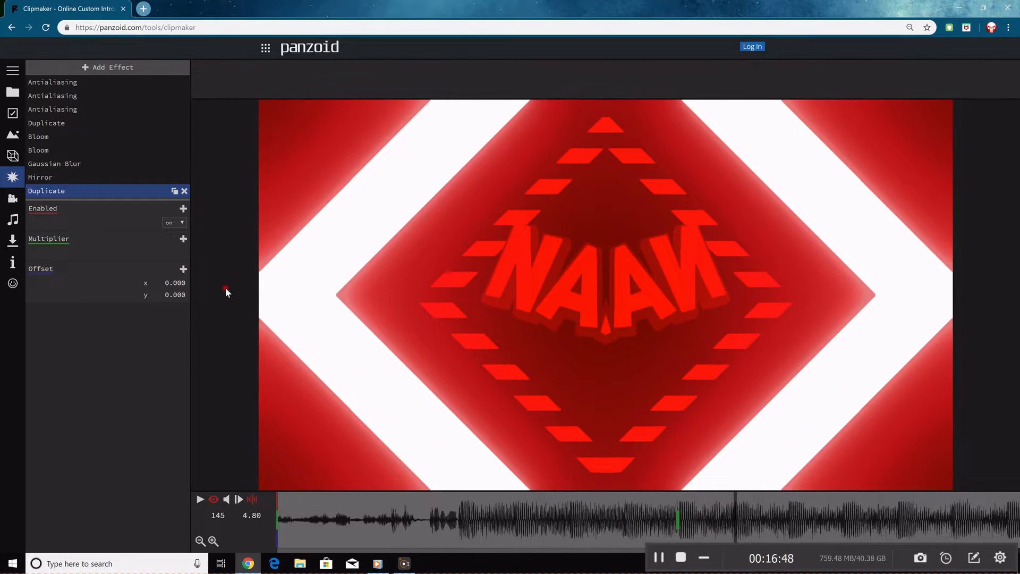
# Try keyframing the new Duplicate effect's Offset to x 1 and y 1 at frame 145.
pyautogui.click(183, 270)
pyautogui.click(174, 282)
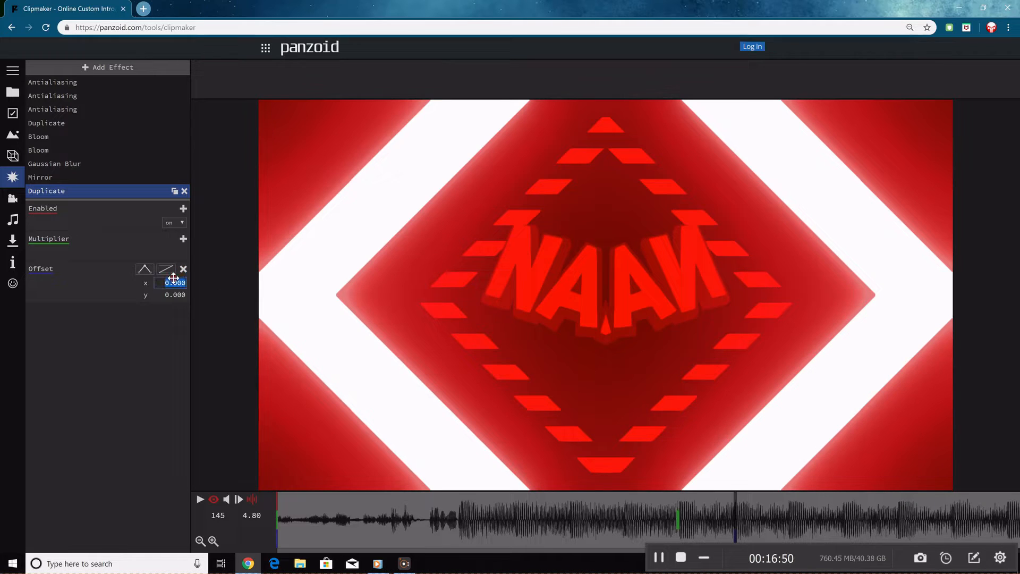
pyautogui.write('1')
pyautogui.press('Return')
pyautogui.click(177, 294)
pyautogui.write('1')
pyautogui.press('Return')
# Try keyframing the Duplicate Offset to x 0 and y 0 at frame 127.
pyautogui.moveTo(687, 504); pyautogui.dragTo(55, 396)
pyautogui.moveTo(314, 519); pyautogui.dragTo(678, 505)
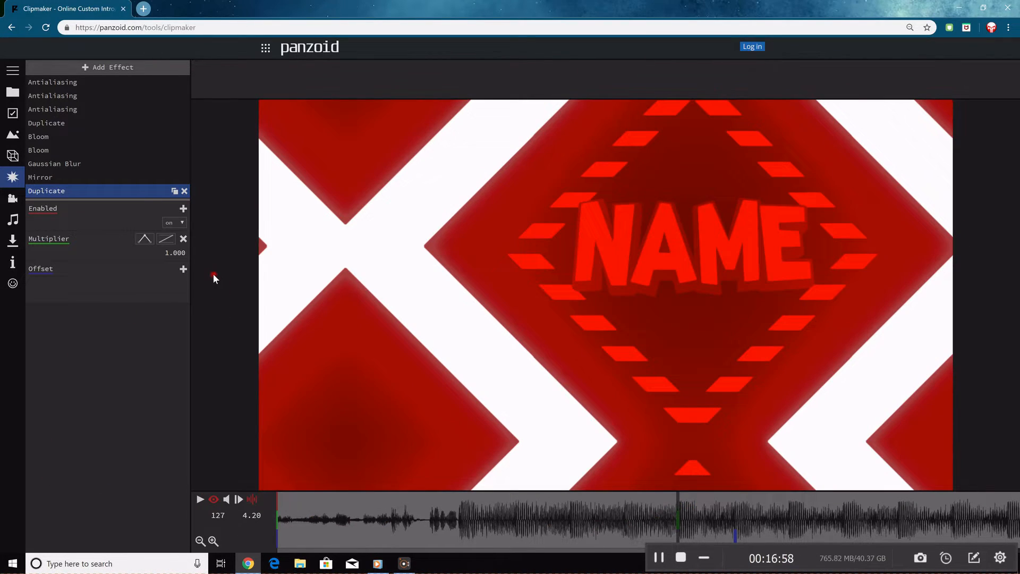
pyautogui.click(184, 270)
pyautogui.click(170, 285)
pyautogui.write('1')
pyautogui.press('Return')
pyautogui.moveTo(167, 285)
pyautogui.mouseDown()
pyautogui.moveTo(155, 283)
pyautogui.moveTo(155, 295)
pyautogui.mouseUp()
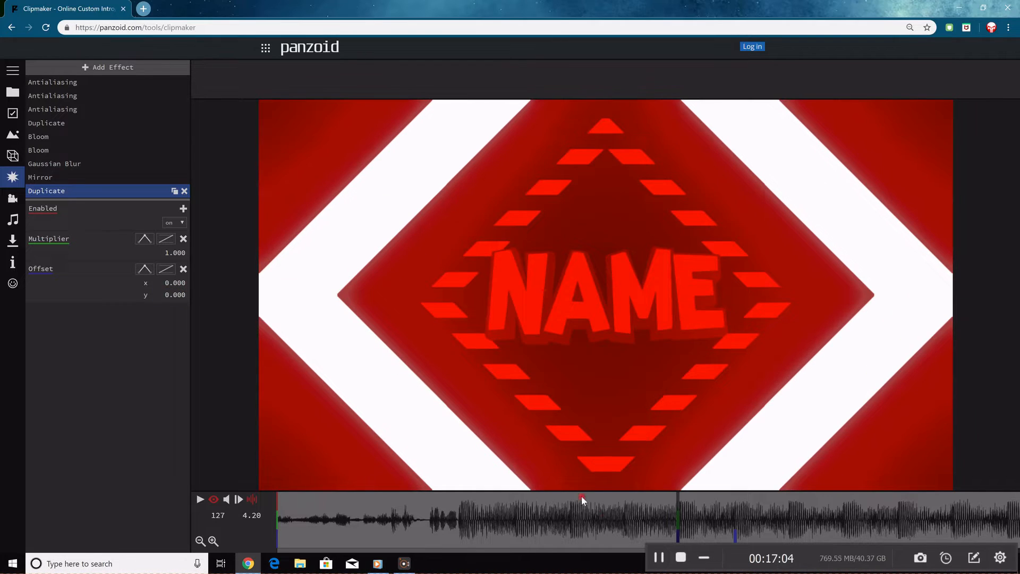
# Replay the offset motion and remove the Duplicate Offset keyframes at frames 127 and 145.
pyautogui.press('space')
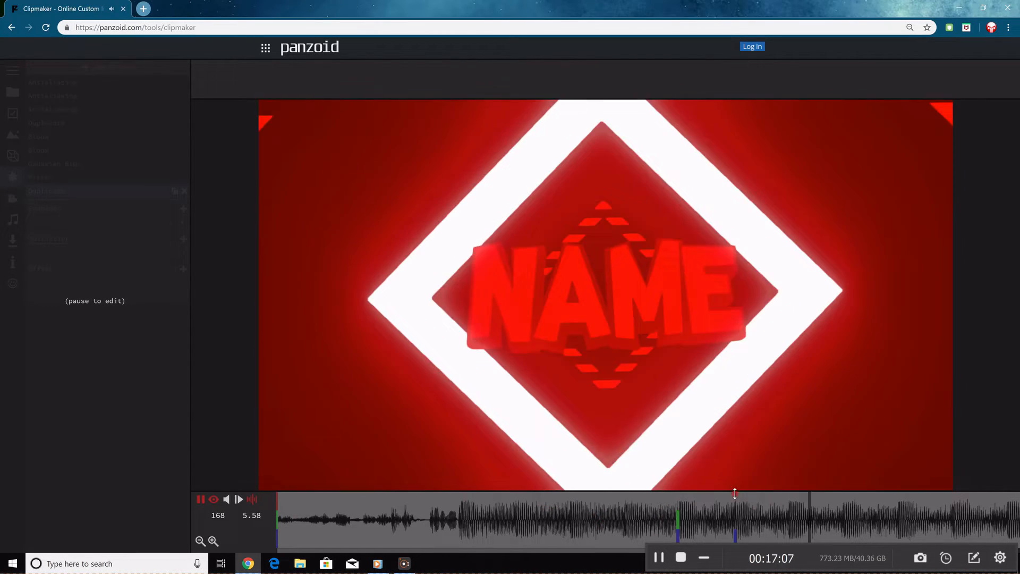
pyautogui.moveTo(735, 493); pyautogui.dragTo(711, 492)
pyautogui.moveTo(737, 533)
pyautogui.mouseDown()
pyautogui.moveTo(662, 519)
pyautogui.moveTo(679, 517)
pyautogui.moveTo(675, 526)
pyautogui.mouseUp()
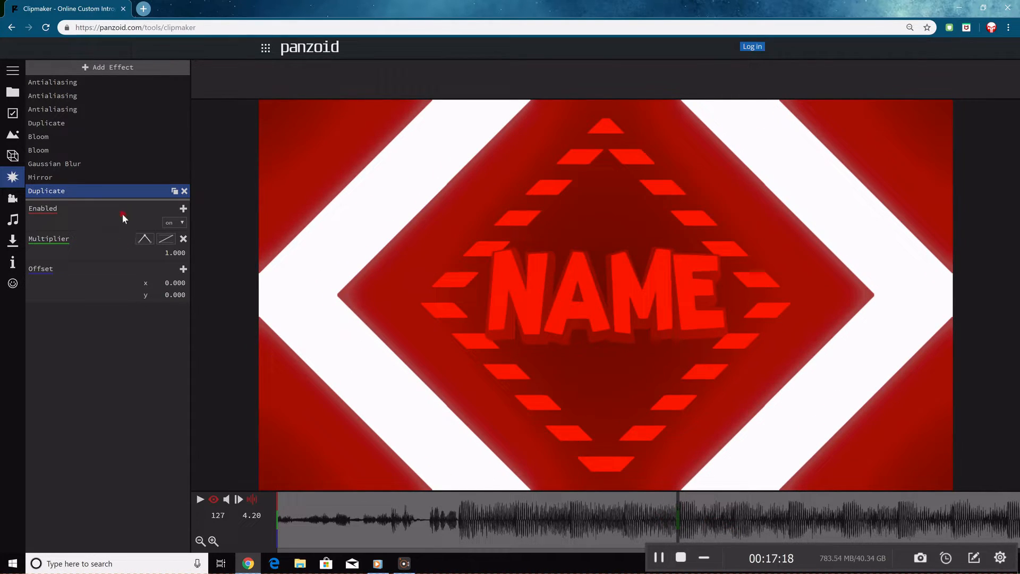
# Keyframe the new Duplicate effect's Multiplier to 1.980 at frame 135.
pyautogui.moveTo(718, 512)
pyautogui.mouseDown()
pyautogui.moveTo(709, 503)
pyautogui.moveTo(779, 504)
pyautogui.moveTo(704, 502)
pyautogui.mouseUp()
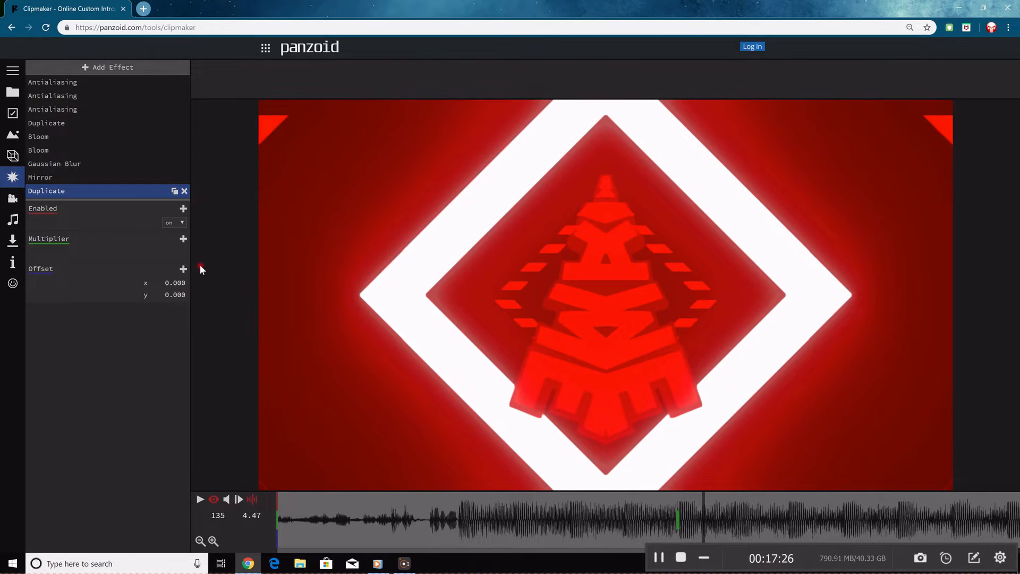
pyautogui.click(183, 240)
pyautogui.moveTo(174, 252); pyautogui.dragTo(277, 250)
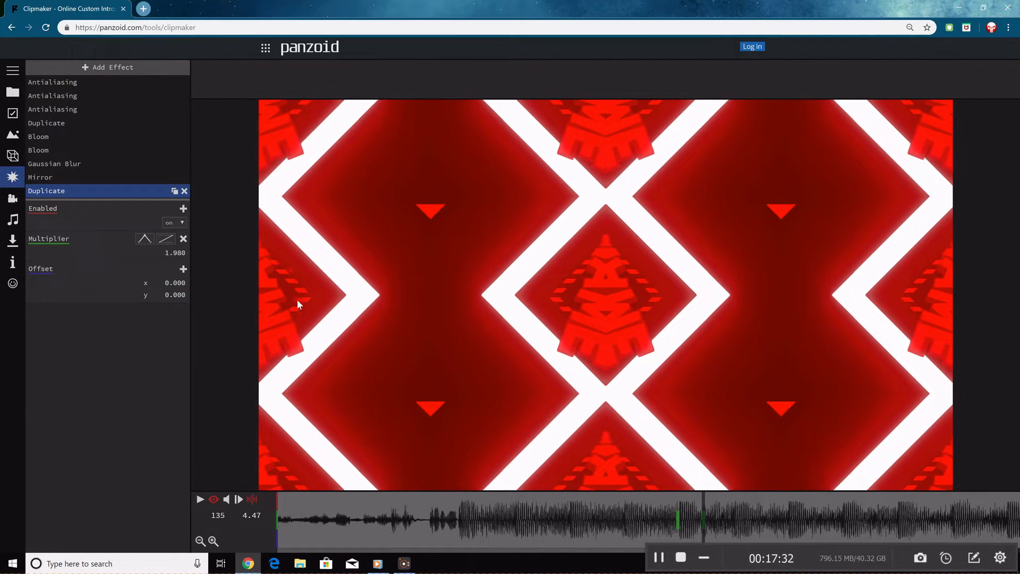
# Keyframe the Duplicate Multiplier at frame 157 and set it to 1 with another keyframe at frame 158.
pyautogui.moveTo(684, 490); pyautogui.dragTo(753, 499)
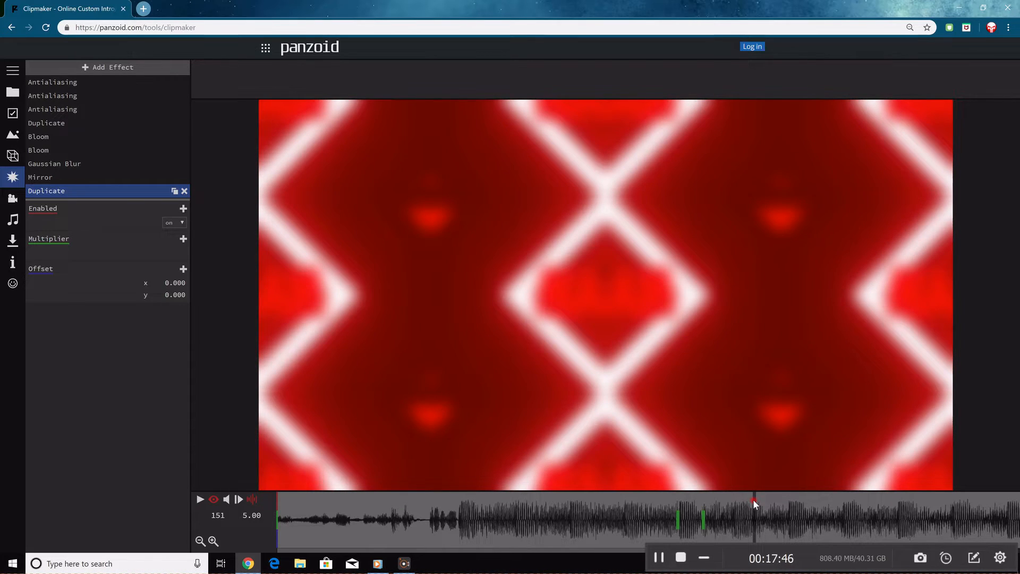
pyautogui.moveTo(755, 499)
pyautogui.mouseDown()
pyautogui.moveTo(797, 500)
pyautogui.moveTo(774, 499)
pyautogui.mouseUp()
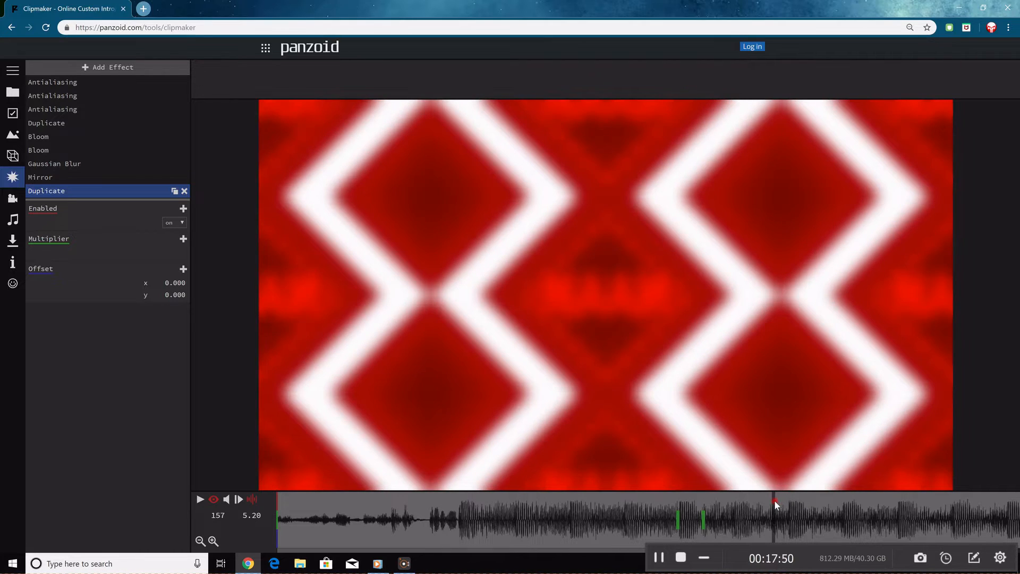
pyautogui.click(184, 239)
pyautogui.click(773, 499)
pyautogui.click(184, 240)
pyautogui.click(168, 252)
pyautogui.write('0')
pyautogui.press('Return')
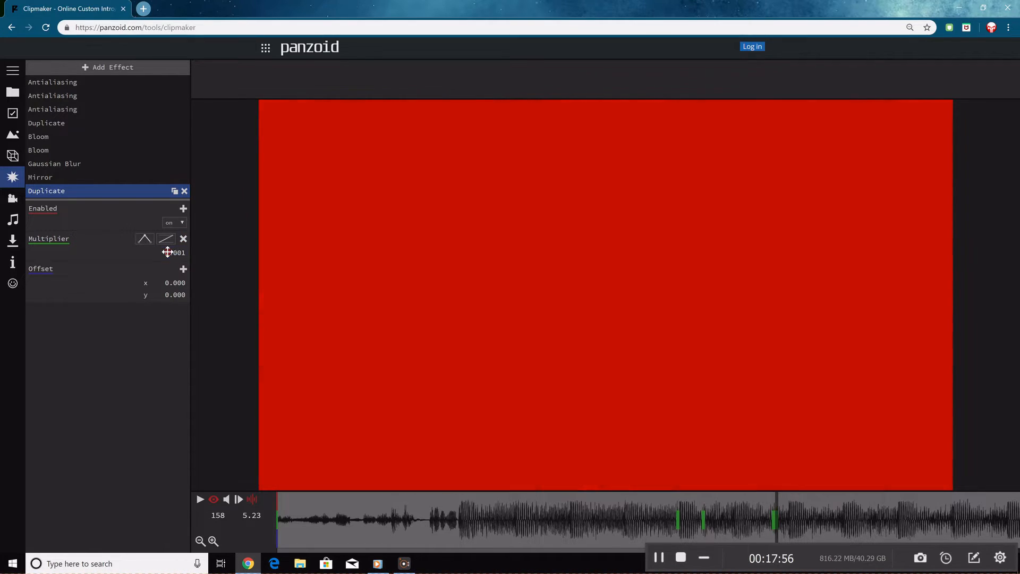
pyautogui.click(152, 255)
pyautogui.write('1')
pyautogui.press('Return')
# Move the Duplicate Multiplier keyframe at frame 158 to frame 162 and replay the duplicated section.
pyautogui.moveTo(796, 507); pyautogui.dragTo(648, 494)
pyautogui.press('space')
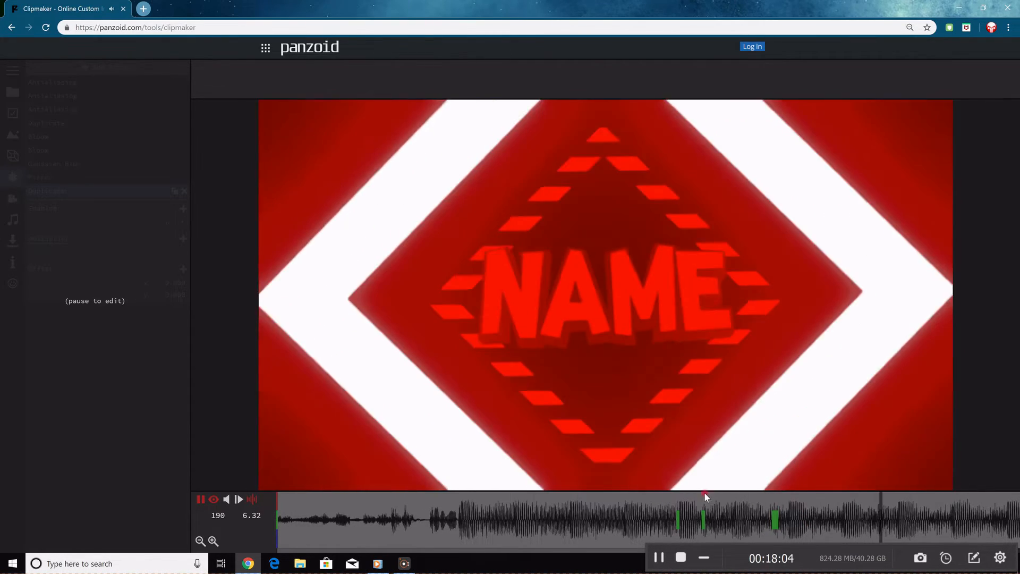
pyautogui.click(766, 502)
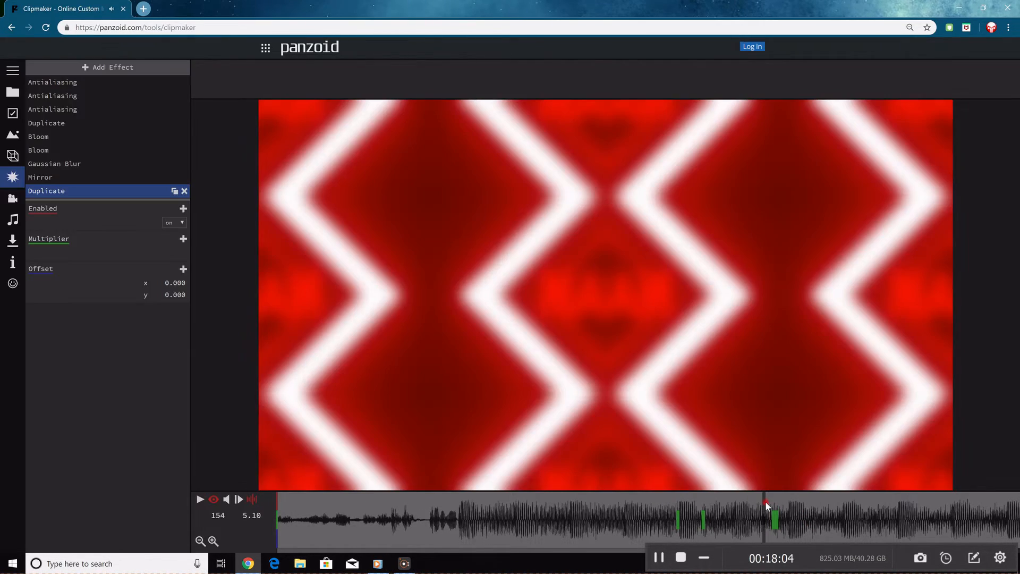
pyautogui.click(782, 504)
pyautogui.moveTo(783, 503); pyautogui.dragTo(659, 493)
pyautogui.press('space')
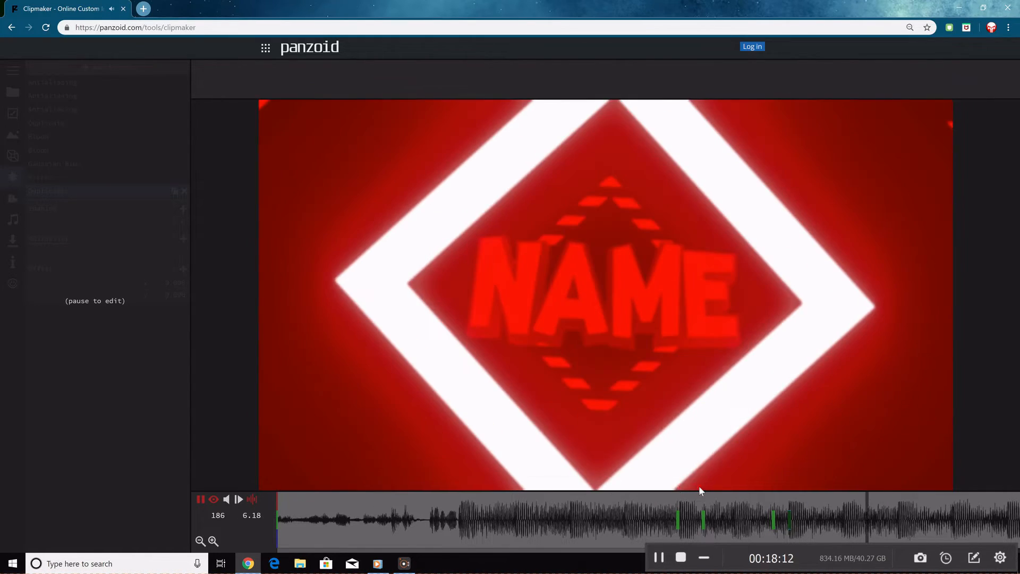
pyautogui.press('space')
pyautogui.moveTo(790, 513); pyautogui.dragTo(652, 493)
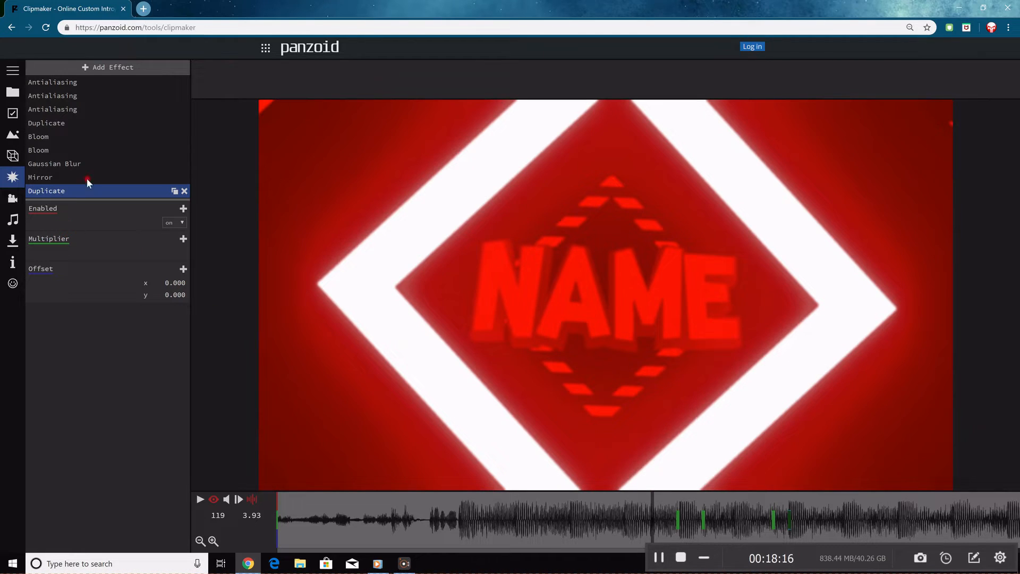
# Add a Colorize effect to the end of the effects list and open its settings.
pyautogui.click(104, 67)
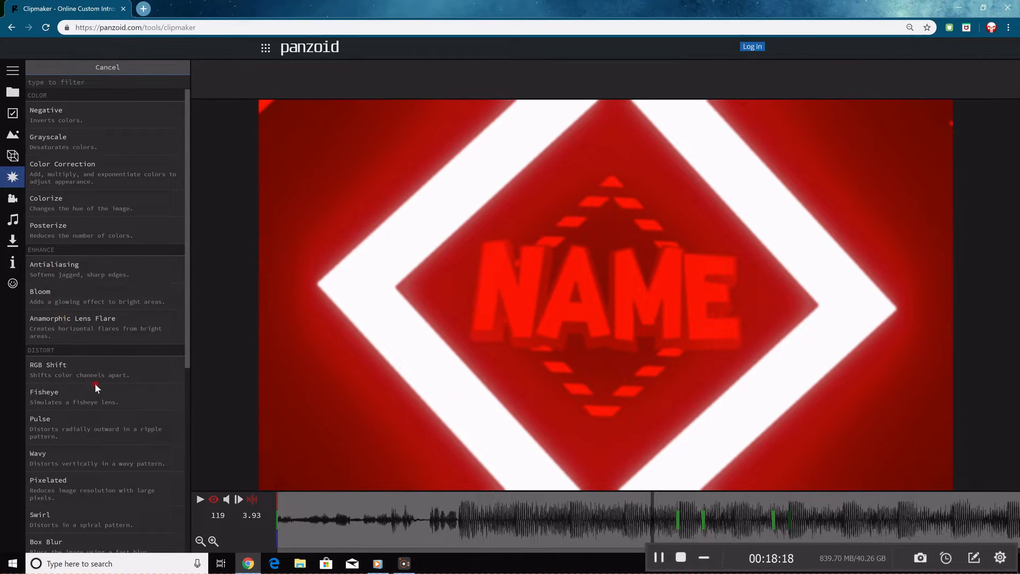
pyautogui.scroll(-5, 95, 384)
pyautogui.scroll(6, 113, 284)
pyautogui.click(104, 68)
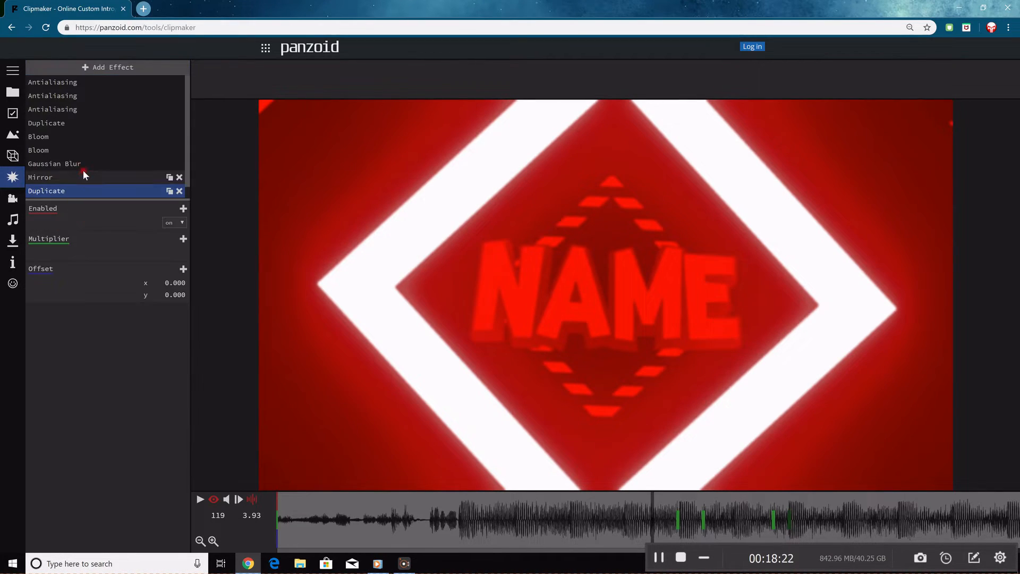
pyautogui.scroll(-1, 113, 177)
pyautogui.click(110, 191)
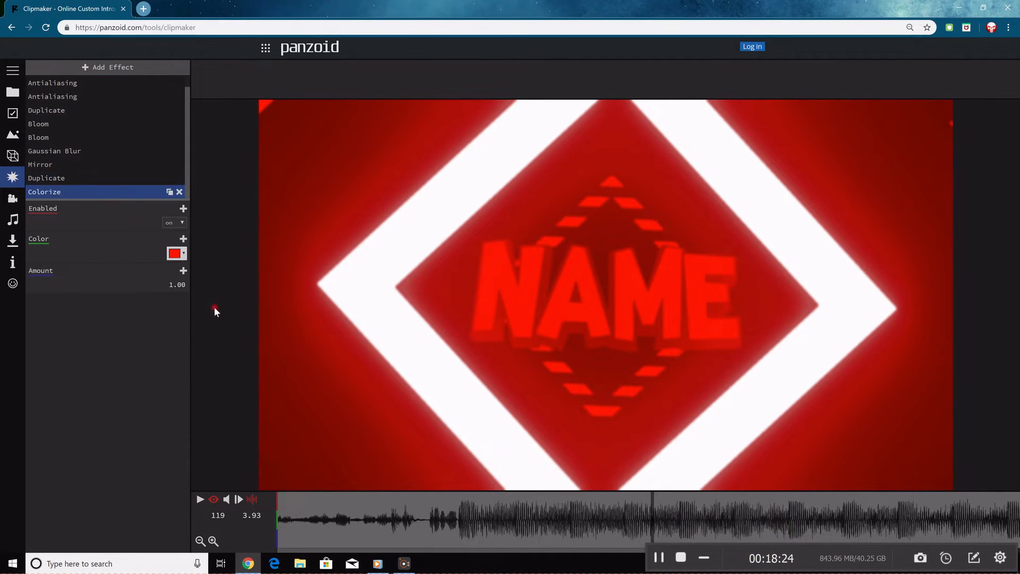
# Try yellow #ffff00 and green as the Colorize effect's color.
pyautogui.click(179, 257)
pyautogui.click(213, 269)
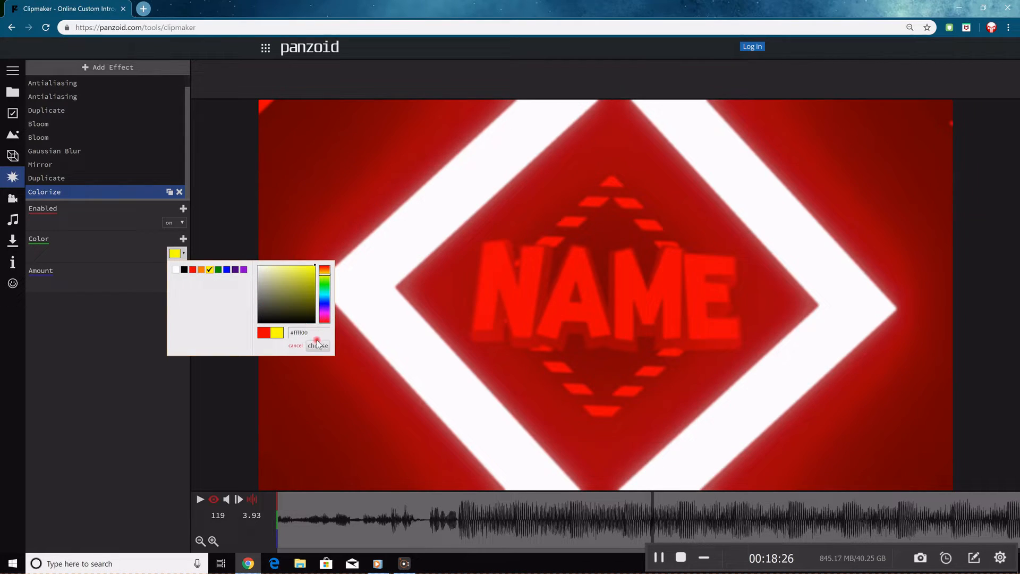
pyautogui.click(317, 346)
pyautogui.click(176, 253)
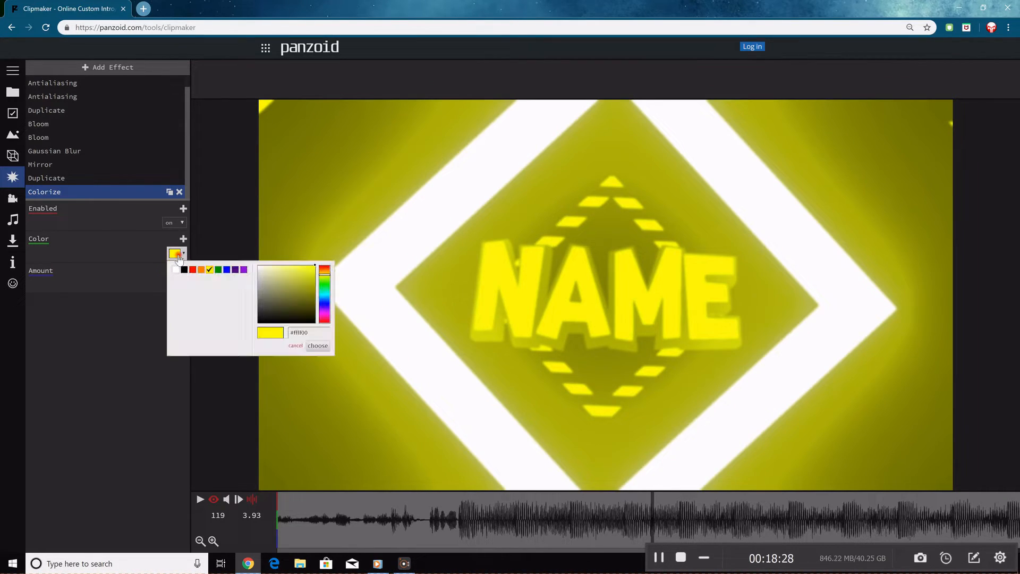
pyautogui.click(218, 269)
pyautogui.click(317, 346)
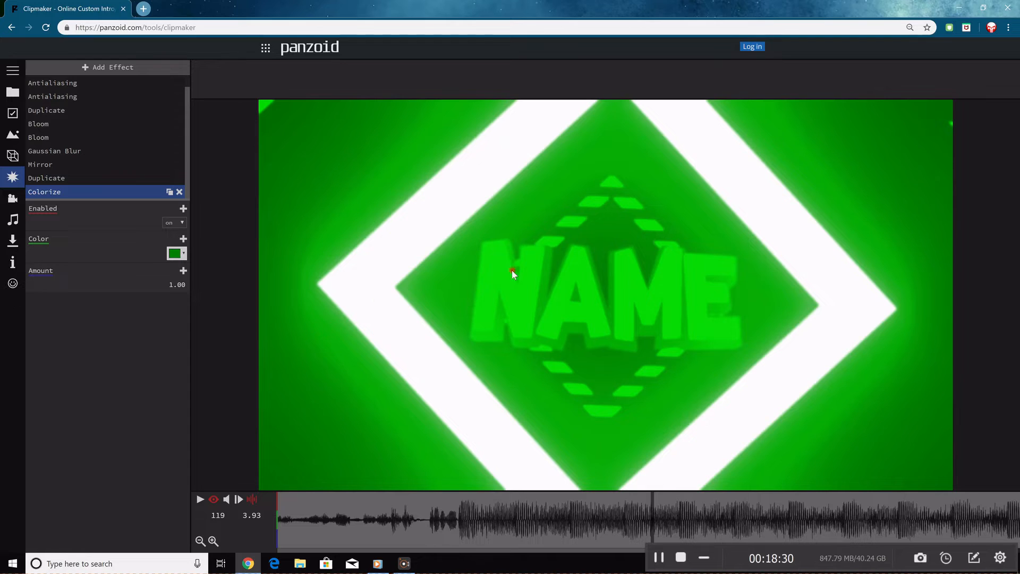
# Set the Colorize color to red #ff0000 and keyframe it at frame 127.
pyautogui.moveTo(660, 505); pyautogui.dragTo(678, 504)
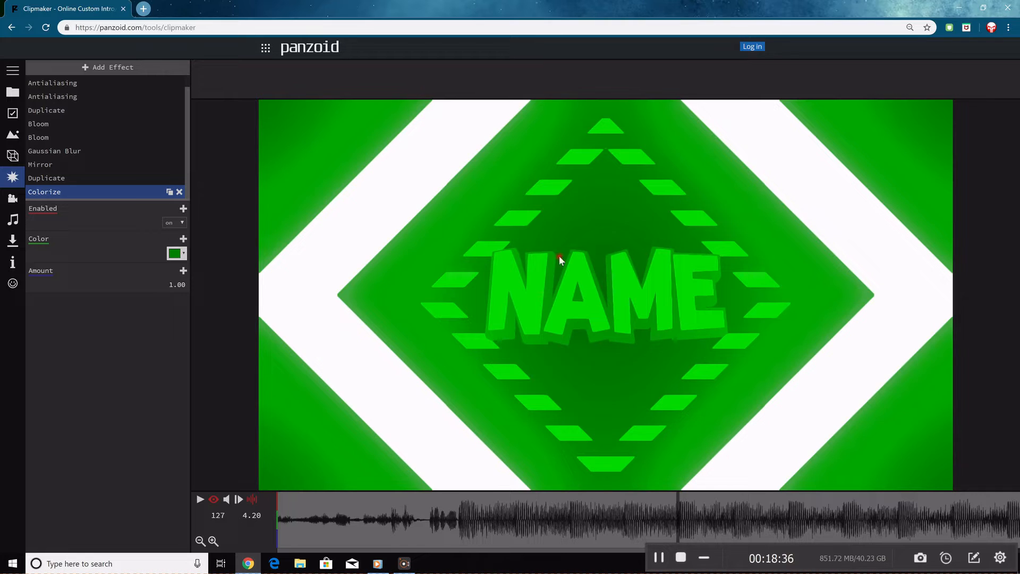
pyautogui.click(179, 255)
pyautogui.click(193, 271)
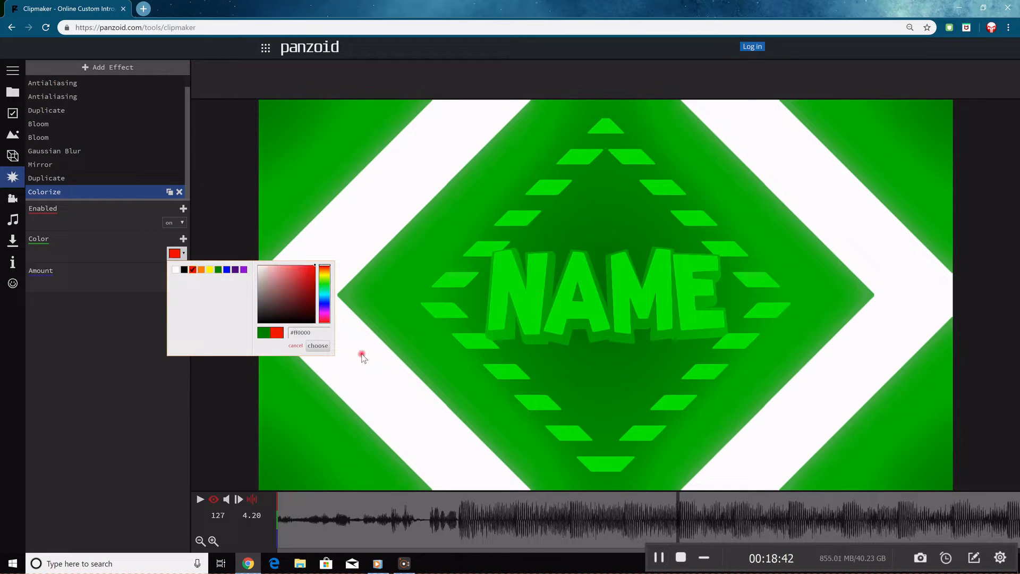
pyautogui.click(318, 346)
pyautogui.click(686, 521)
pyautogui.moveTo(686, 520)
pyautogui.mouseDown()
pyautogui.moveTo(639, 515)
pyautogui.moveTo(798, 505)
pyautogui.moveTo(679, 502)
pyautogui.mouseUp()
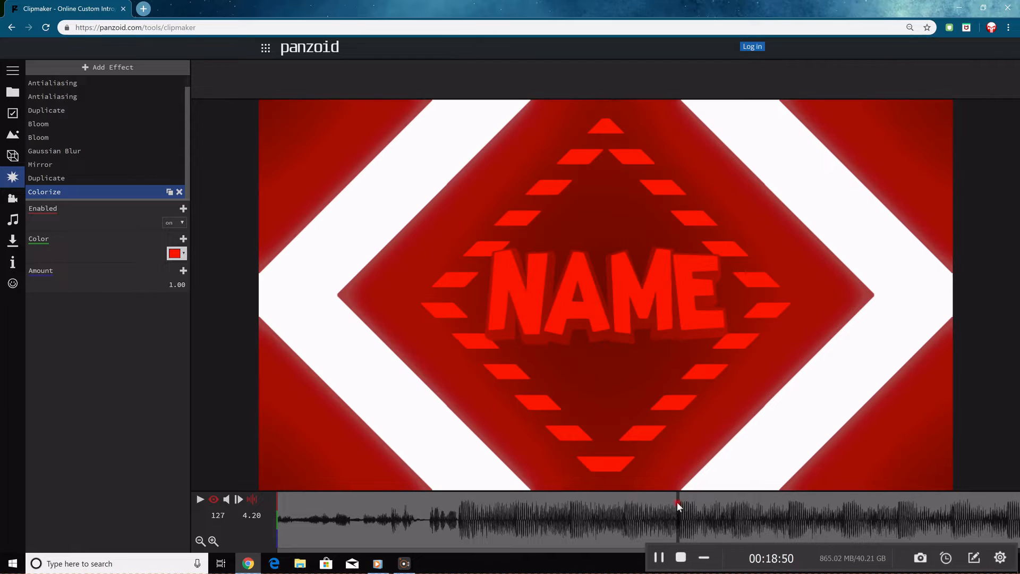
pyautogui.click(182, 239)
# Keyframe the Colorize color to purple at frame 162.
pyautogui.moveTo(687, 496); pyautogui.dragTo(790, 498)
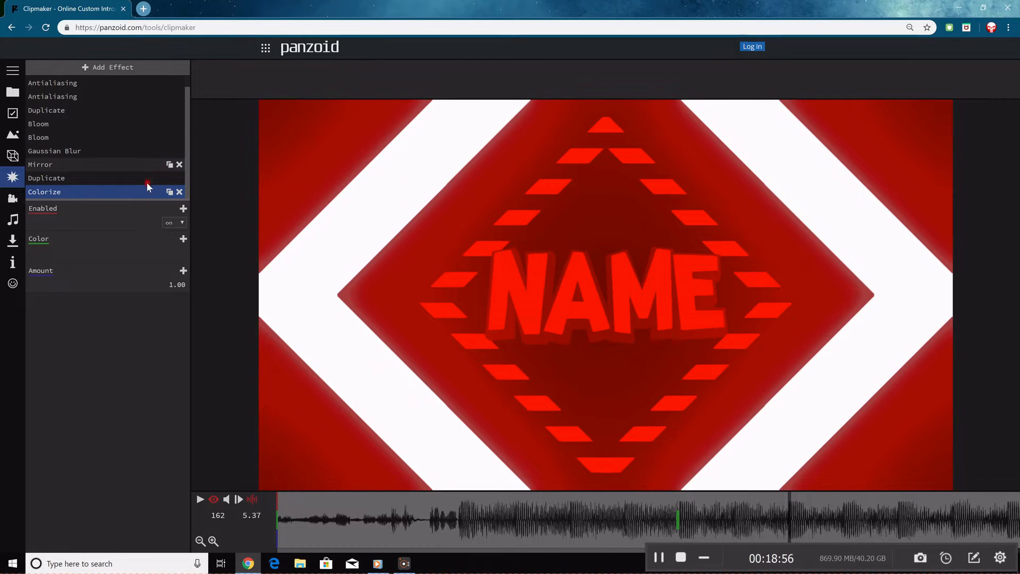
pyautogui.click(184, 239)
pyautogui.click(182, 254)
pyautogui.click(243, 269)
pyautogui.click(318, 346)
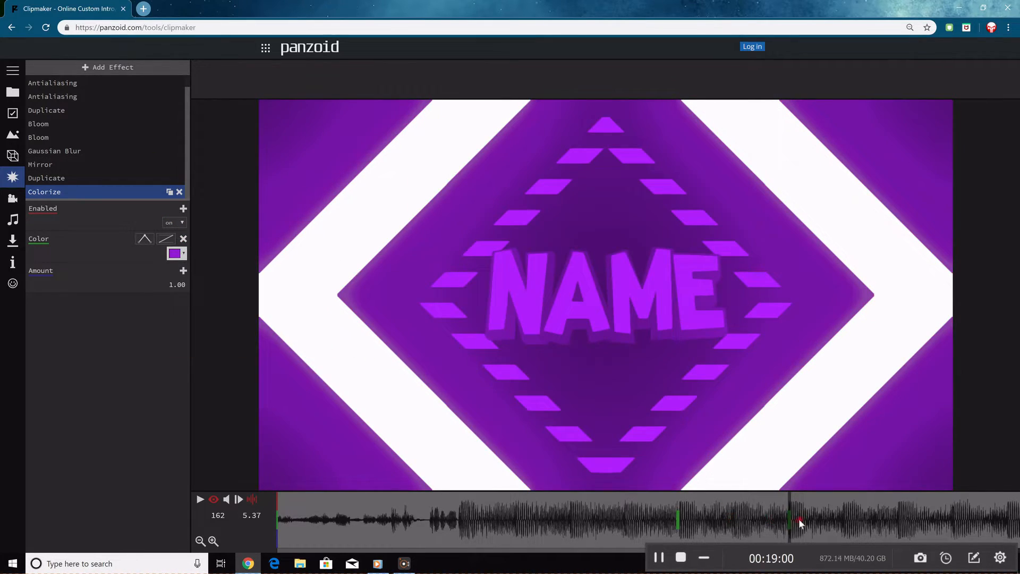
# Keyframe the Colorize color to orange #ff8000 at frame 133.
pyautogui.moveTo(788, 514); pyautogui.dragTo(697, 497)
pyautogui.click(184, 239)
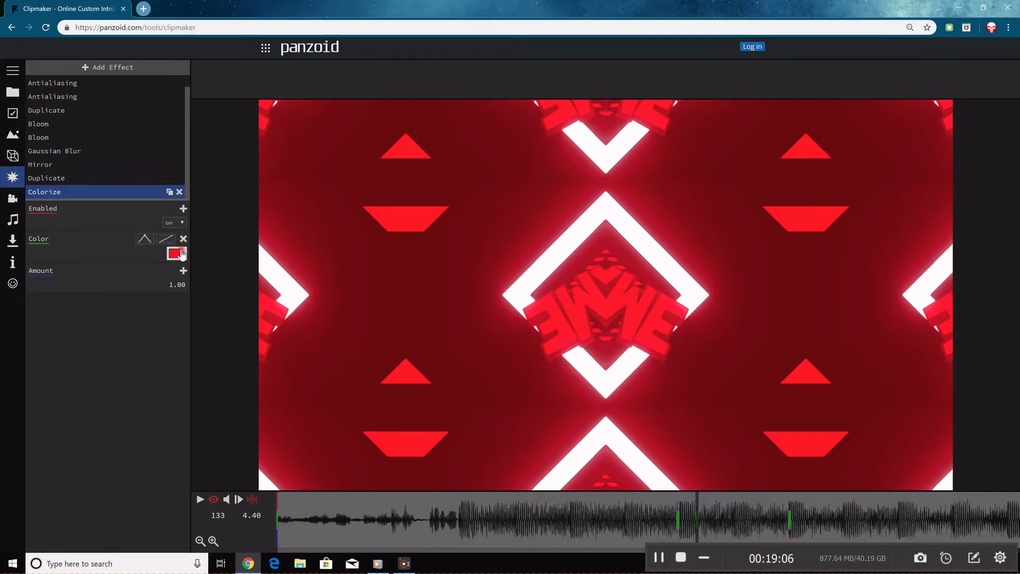
pyautogui.click(183, 255)
pyautogui.click(200, 270)
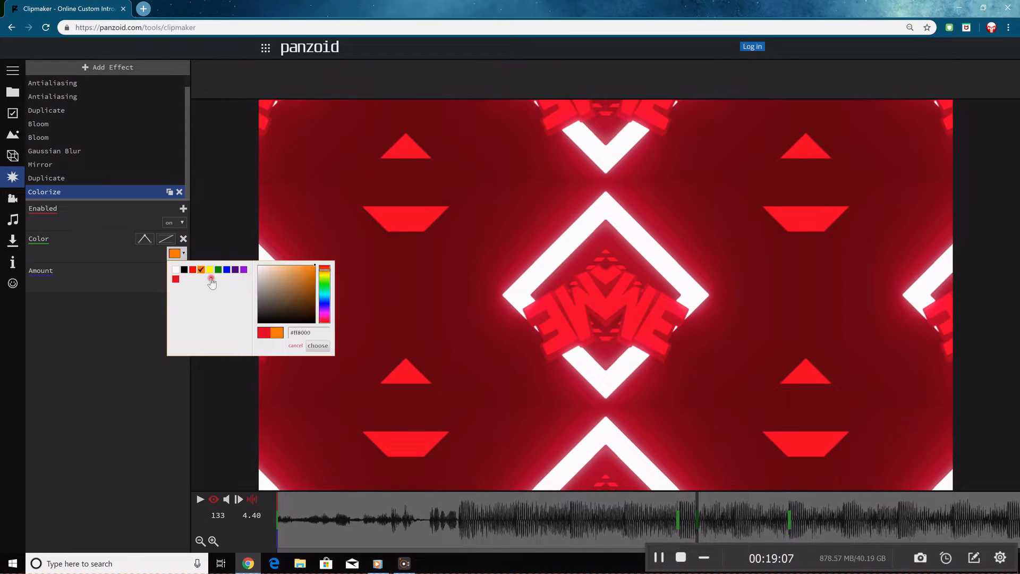
pyautogui.click(318, 347)
# Keyframe the Colorize color to yellow at frame 137.
pyautogui.click(710, 500)
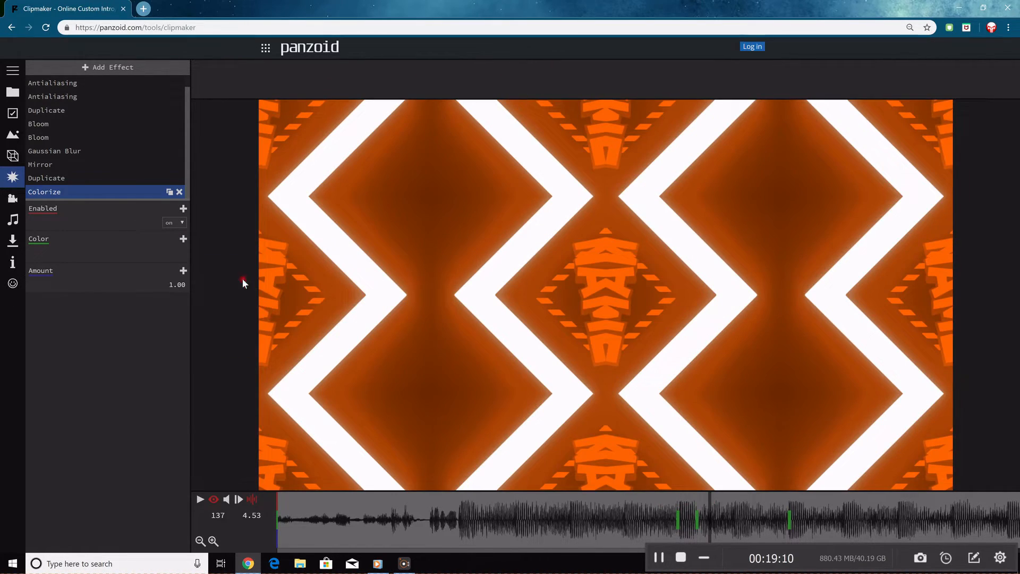
pyautogui.click(182, 255)
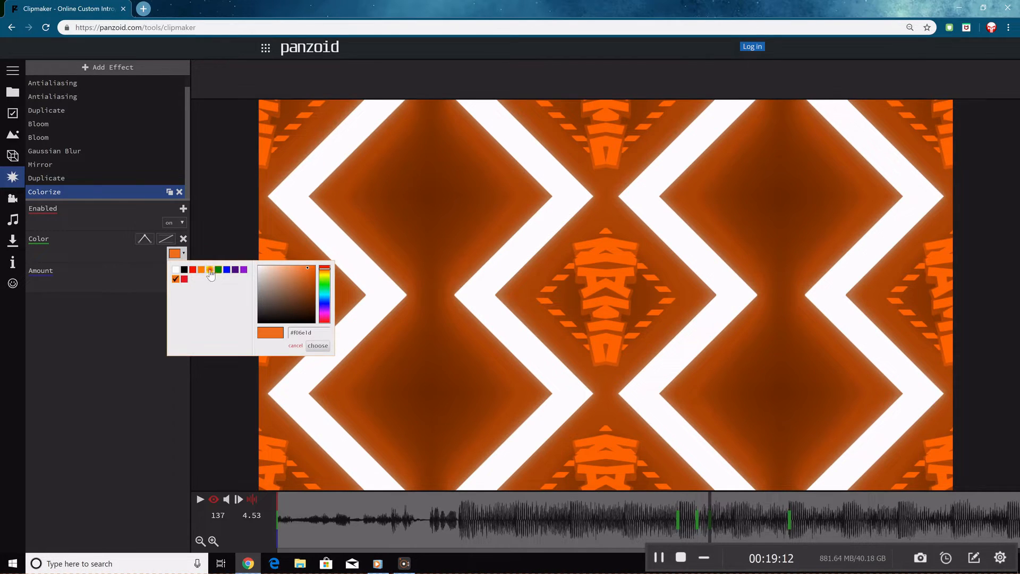
pyautogui.click(210, 270)
pyautogui.click(319, 346)
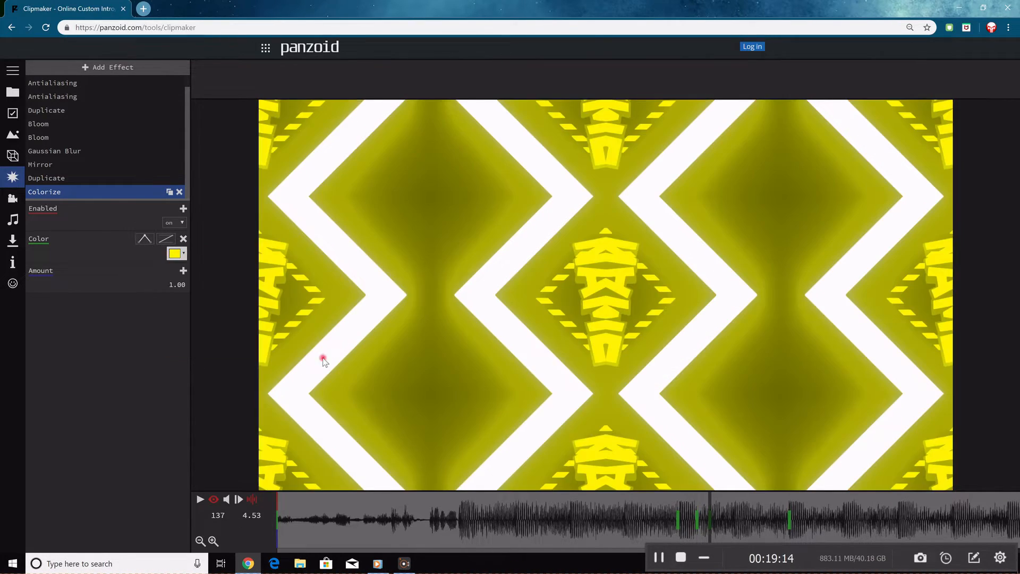
# Keyframe the Colorize color to bright green #00ff00 at frame 142.
pyautogui.moveTo(707, 506); pyautogui.dragTo(726, 505)
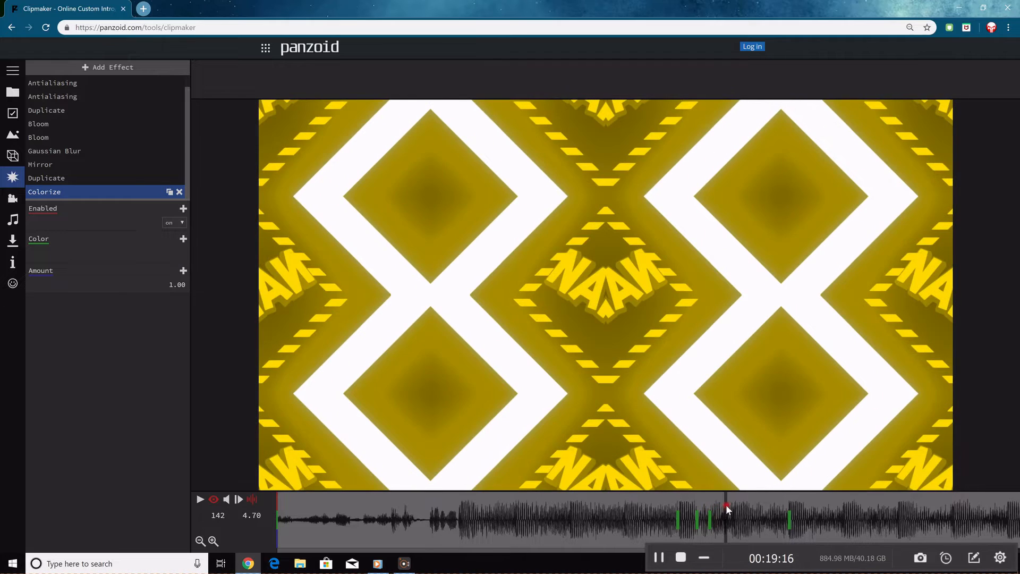
pyautogui.click(183, 238)
pyautogui.click(175, 253)
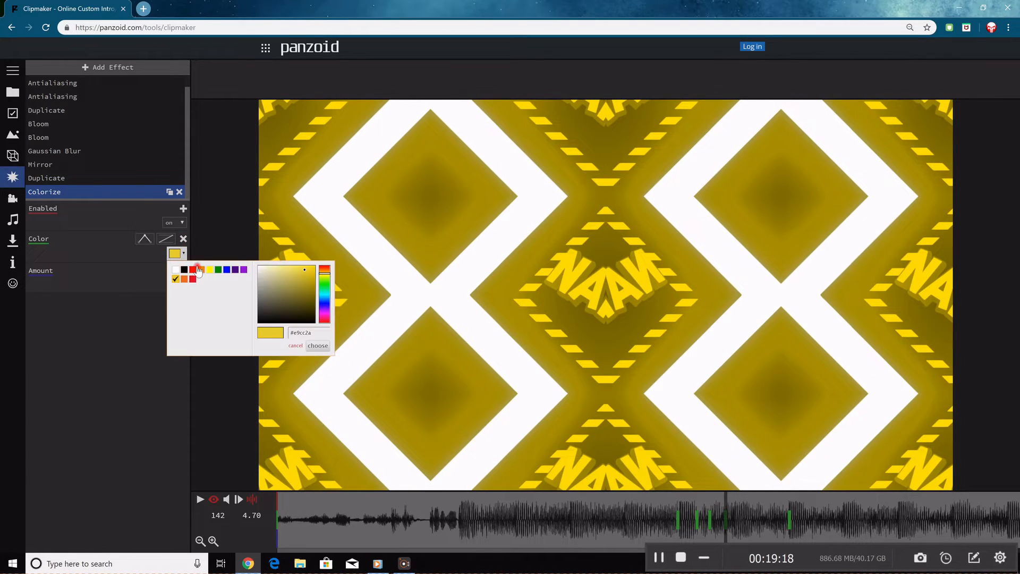
pyautogui.click(218, 270)
pyautogui.click(318, 346)
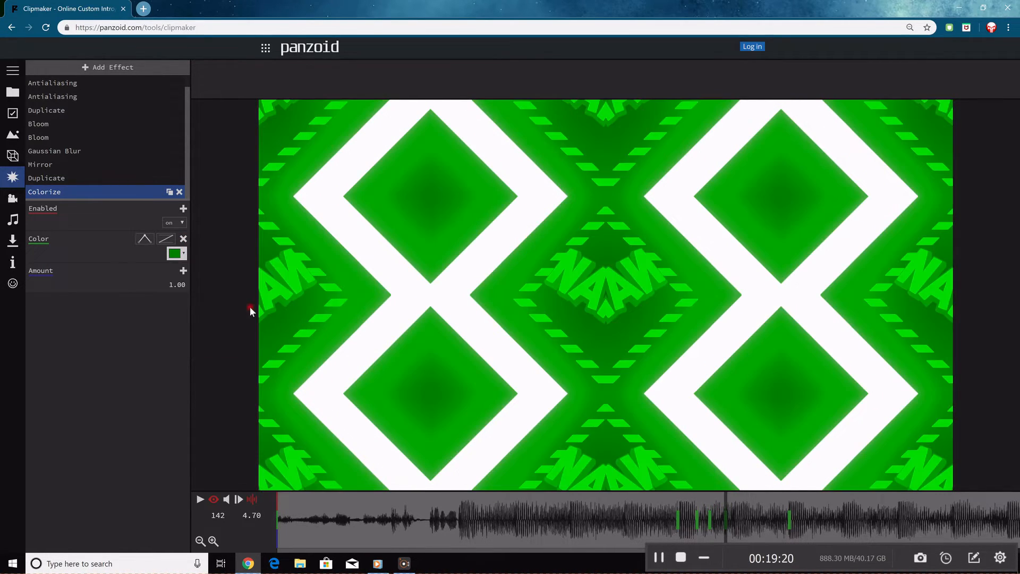
pyautogui.click(175, 253)
pyautogui.click(306, 278)
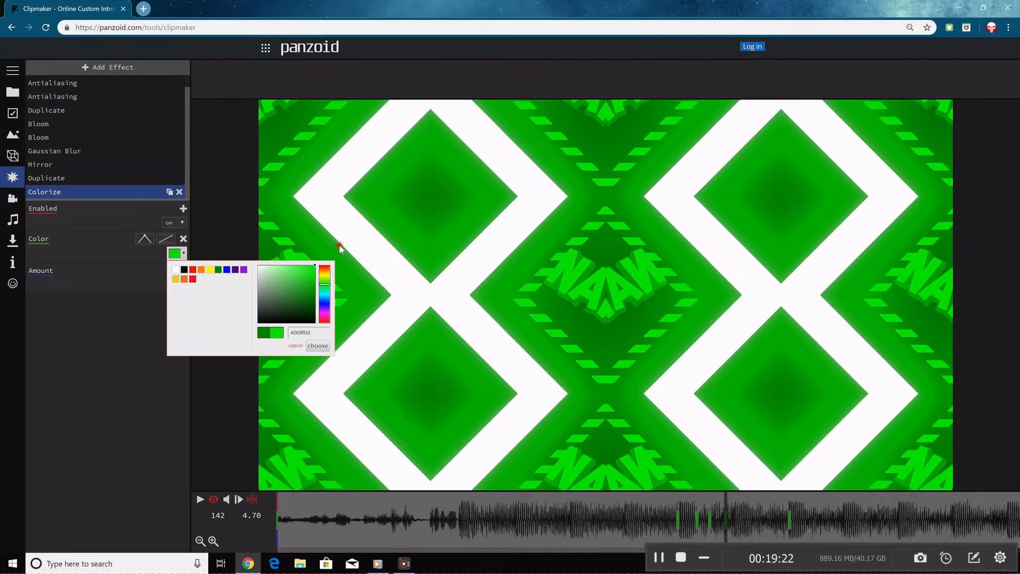
pyautogui.click(317, 346)
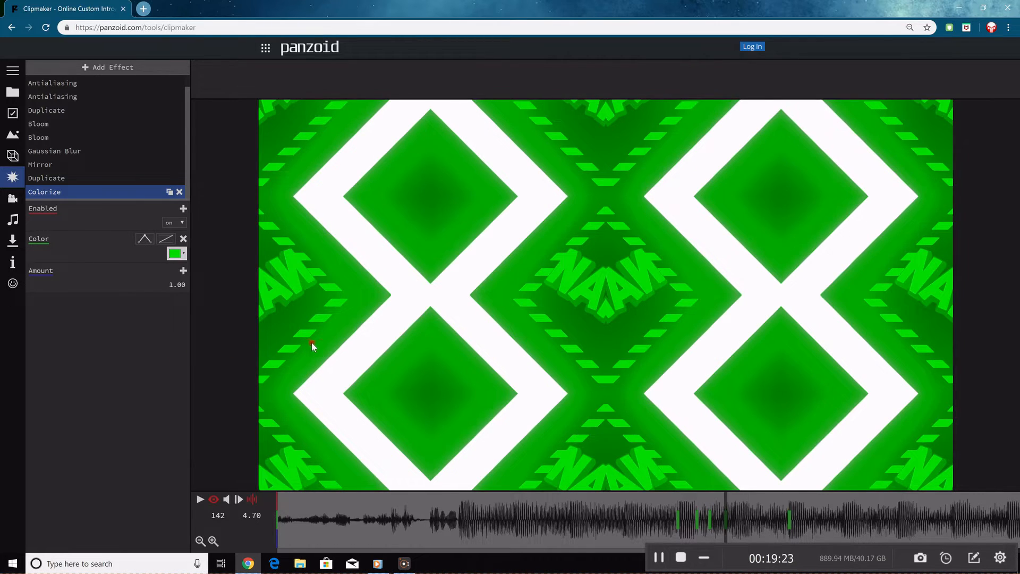
# Keyframe the Colorize color to blue #0000ff at frame 148.
pyautogui.click(744, 502)
pyautogui.click(183, 239)
pyautogui.click(175, 253)
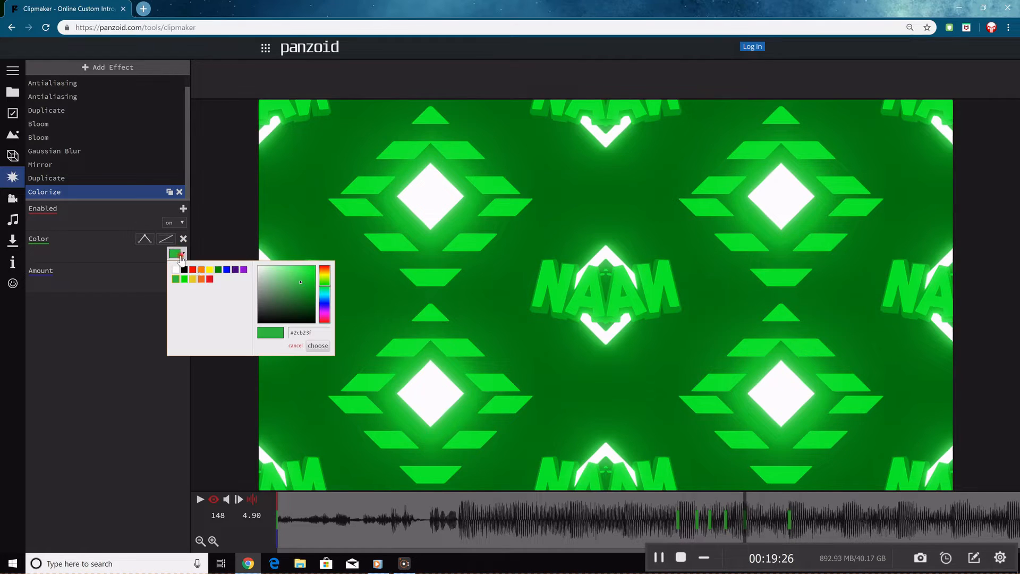
pyautogui.click(227, 270)
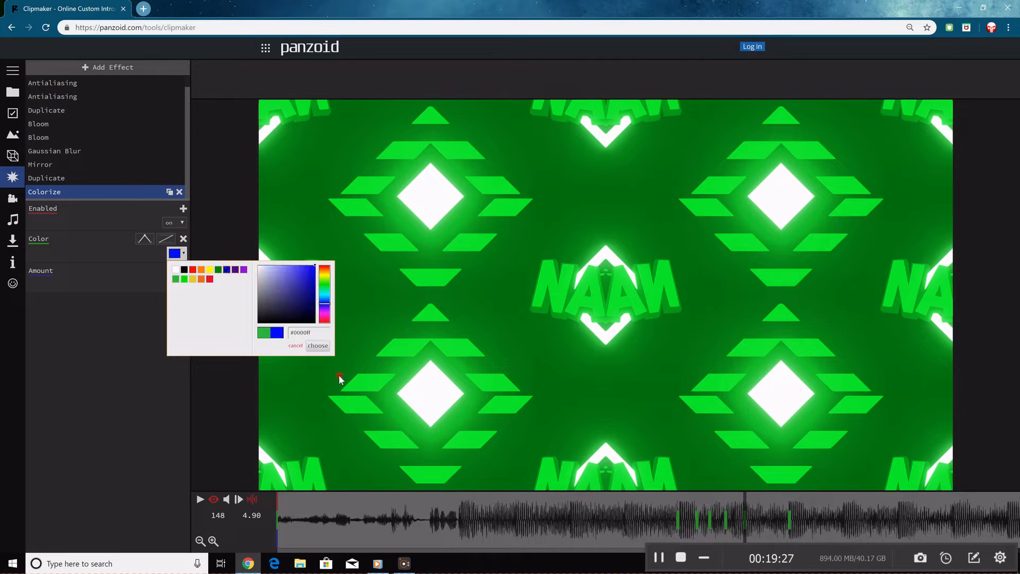
pyautogui.click(317, 346)
# Move the purple Colorize color keyframe to frame 153.
pyautogui.click(751, 500)
pyautogui.click(761, 499)
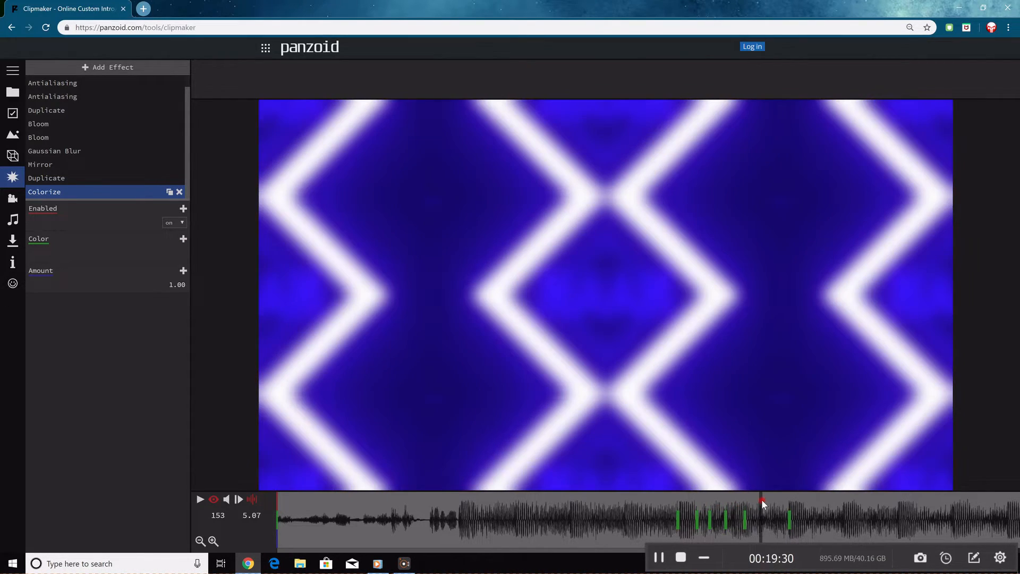
pyautogui.moveTo(788, 516); pyautogui.dragTo(762, 517)
pyautogui.click(762, 499)
# Keyframe the Colorize color to pink #ff00c0 at frame 158.
pyautogui.click(776, 499)
pyautogui.click(777, 498)
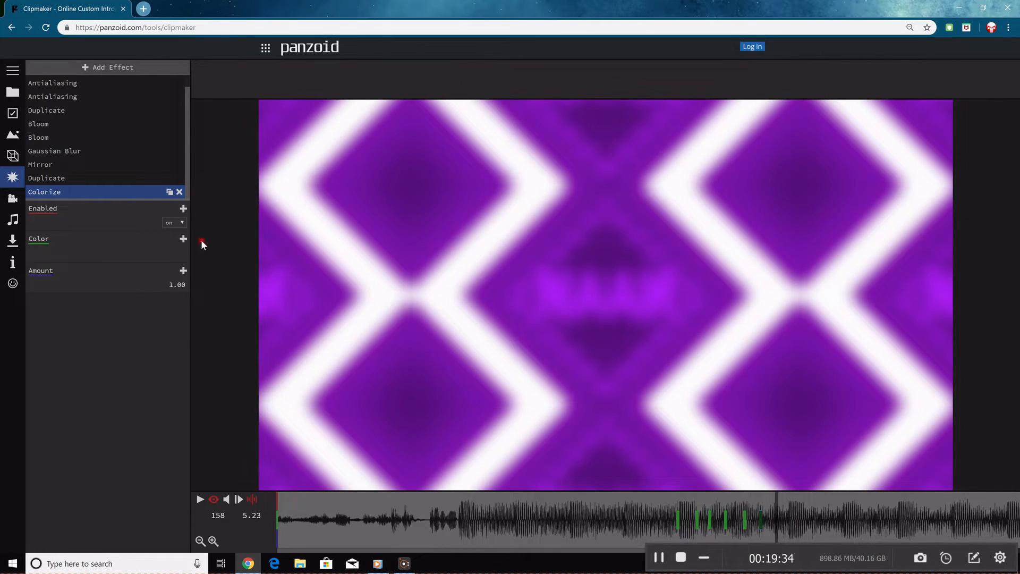
pyautogui.click(184, 240)
pyautogui.click(180, 253)
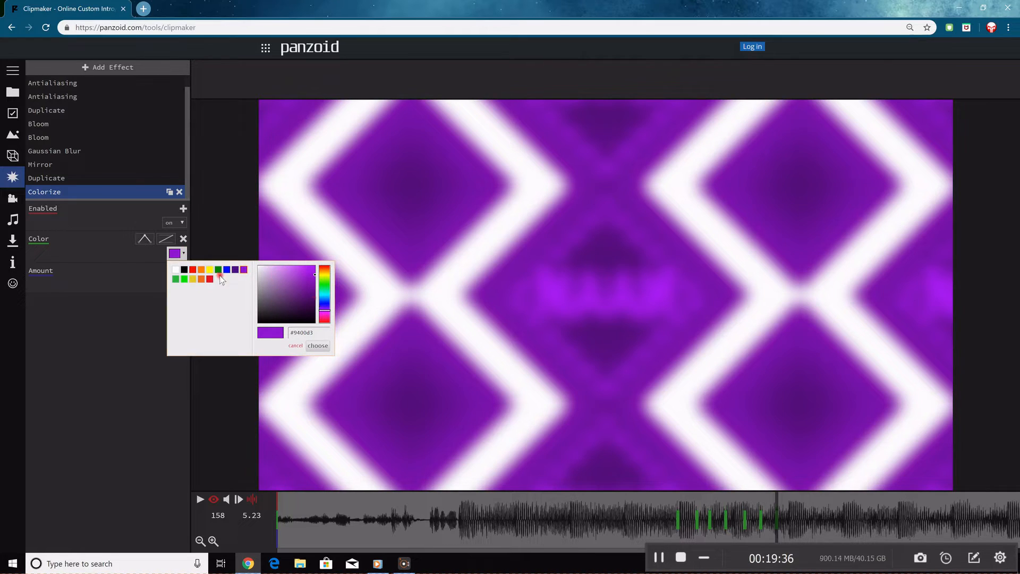
pyautogui.click(325, 318)
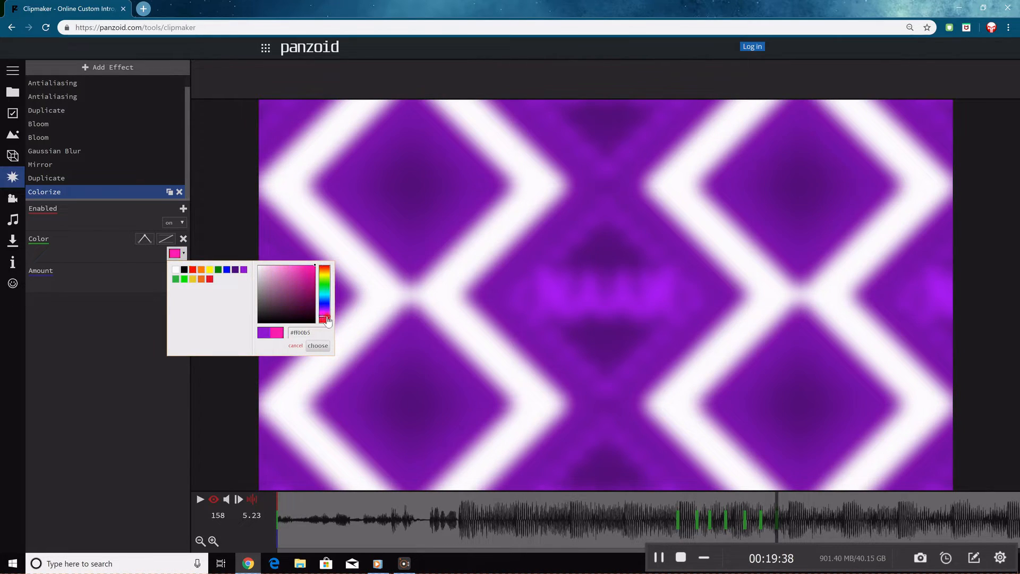
pyautogui.moveTo(321, 313); pyautogui.dragTo(325, 319)
pyautogui.click(318, 346)
# Keyframe the Colorize color back to red #ff0000 at frame 162.
pyautogui.moveTo(776, 506); pyautogui.dragTo(789, 499)
pyautogui.click(183, 240)
pyautogui.click(179, 253)
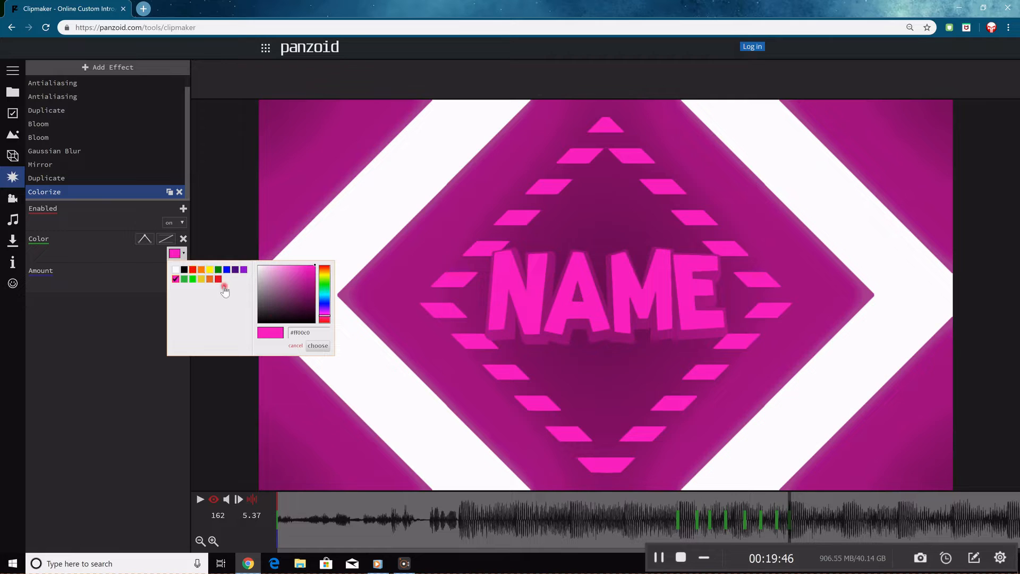
pyautogui.click(318, 346)
# Play back the run of Colorize color changes to check it against the beats.
pyautogui.moveTo(779, 501); pyautogui.dragTo(643, 490)
pyautogui.press('space')
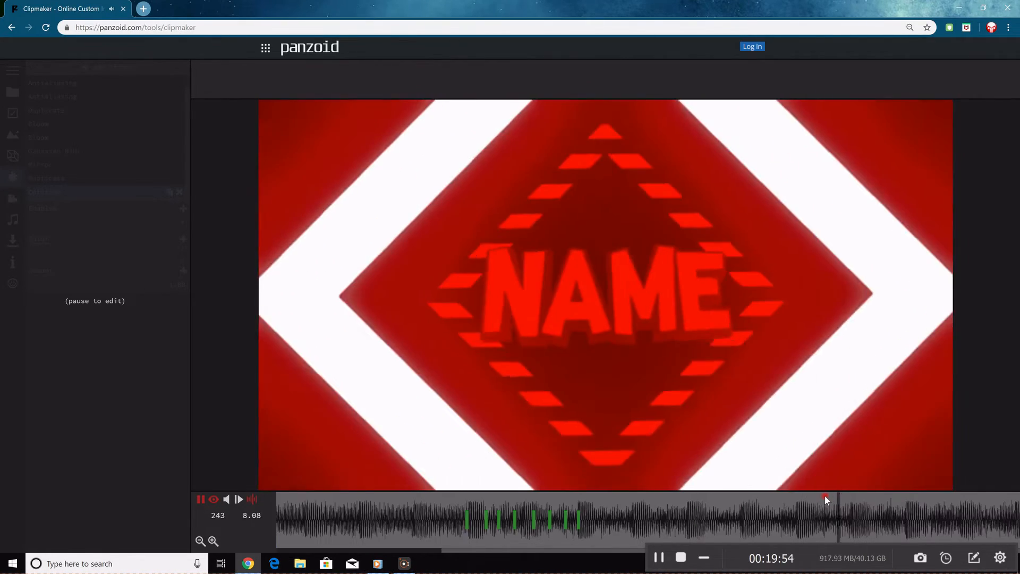
pyautogui.moveTo(814, 514); pyautogui.dragTo(394, 508)
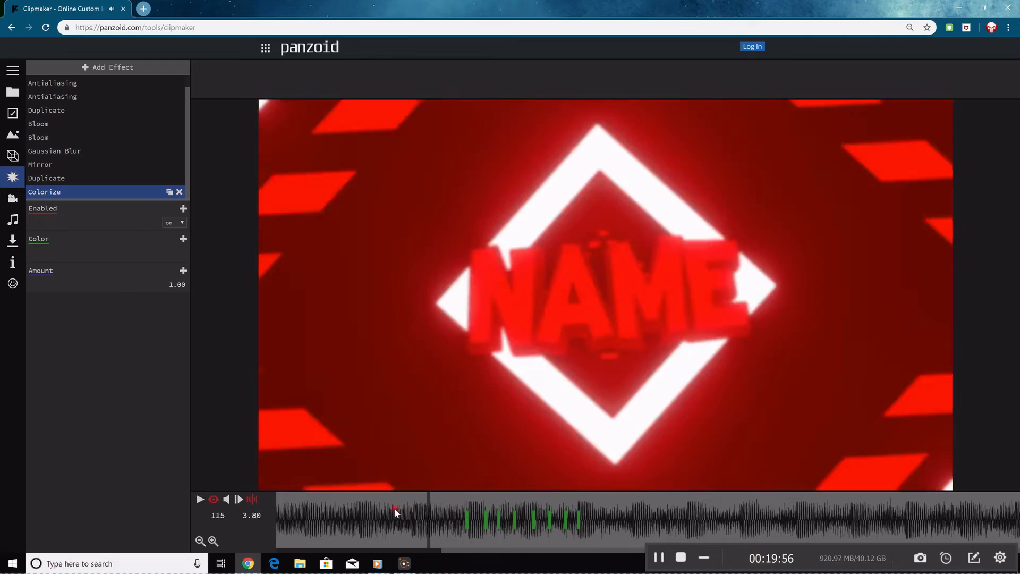
pyautogui.press('space')
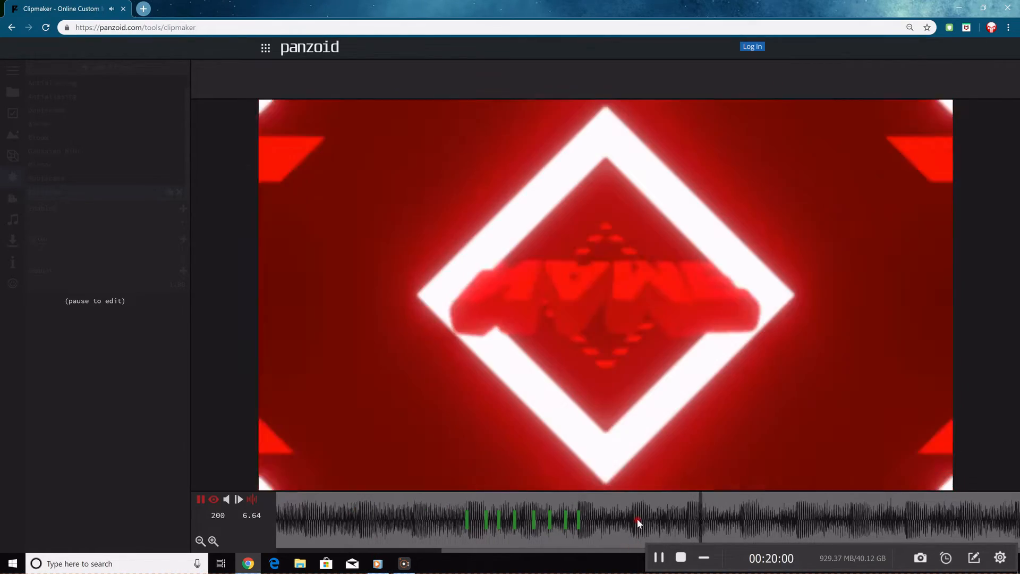
# Hold the Colorize color at red with a keyframe at frame 196 and keyframe it to green #00ff00 at frame 201.
pyautogui.moveTo(697, 515)
pyautogui.mouseDown()
pyautogui.moveTo(635, 509)
pyautogui.moveTo(686, 506)
pyautogui.mouseUp()
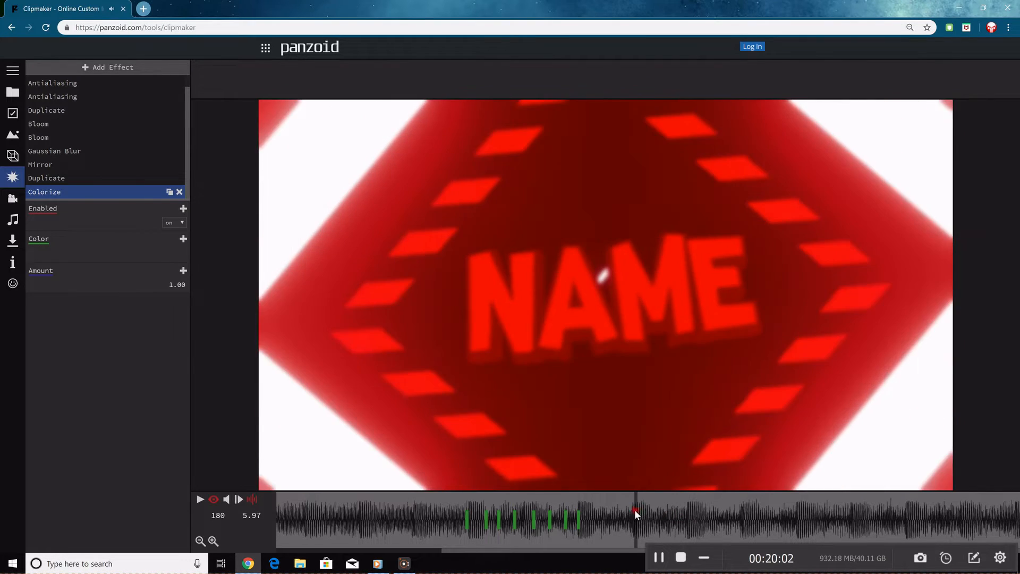
pyautogui.click(184, 240)
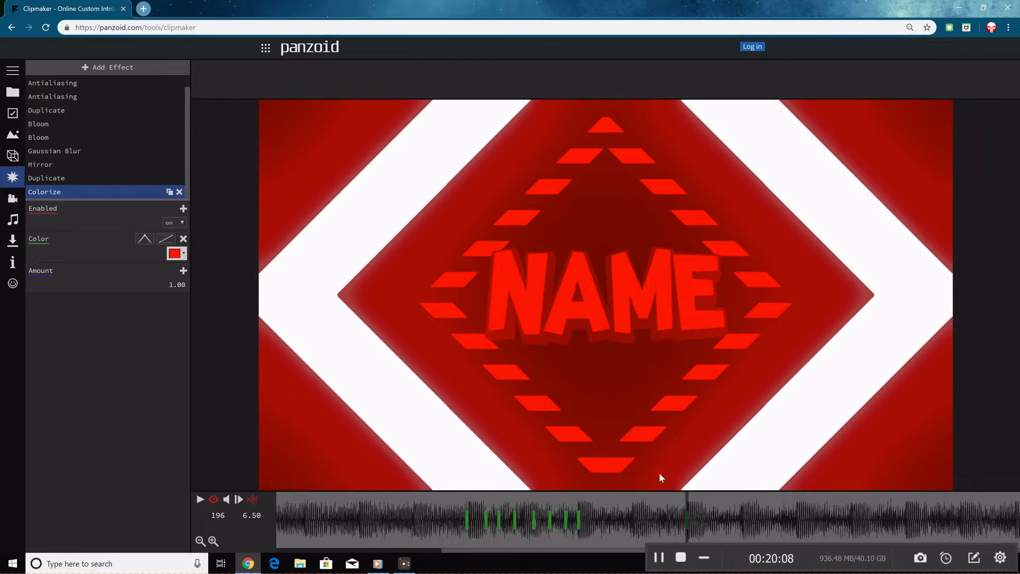
pyautogui.moveTo(688, 493); pyautogui.dragTo(702, 499)
pyautogui.click(182, 240)
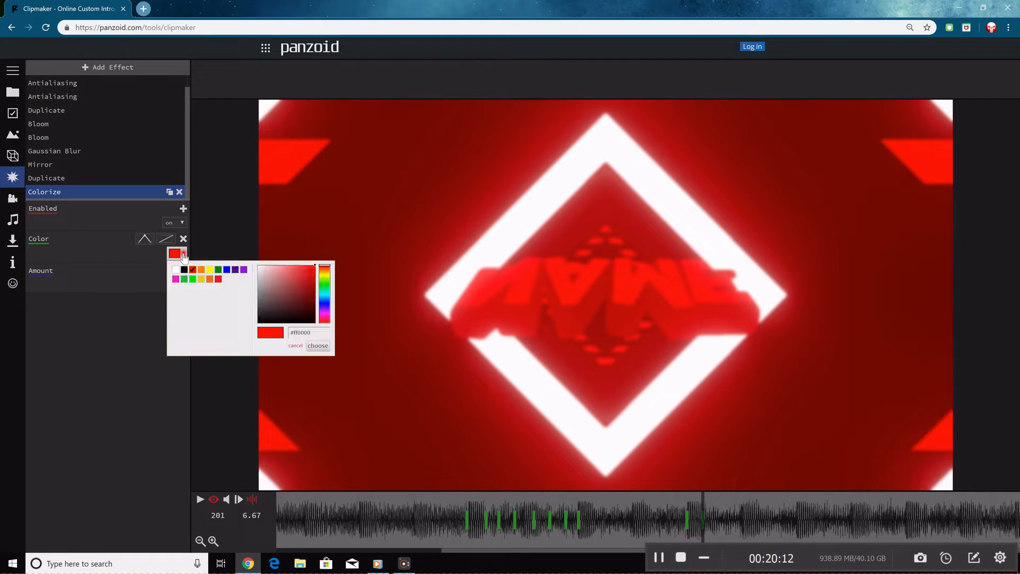
pyautogui.click(193, 279)
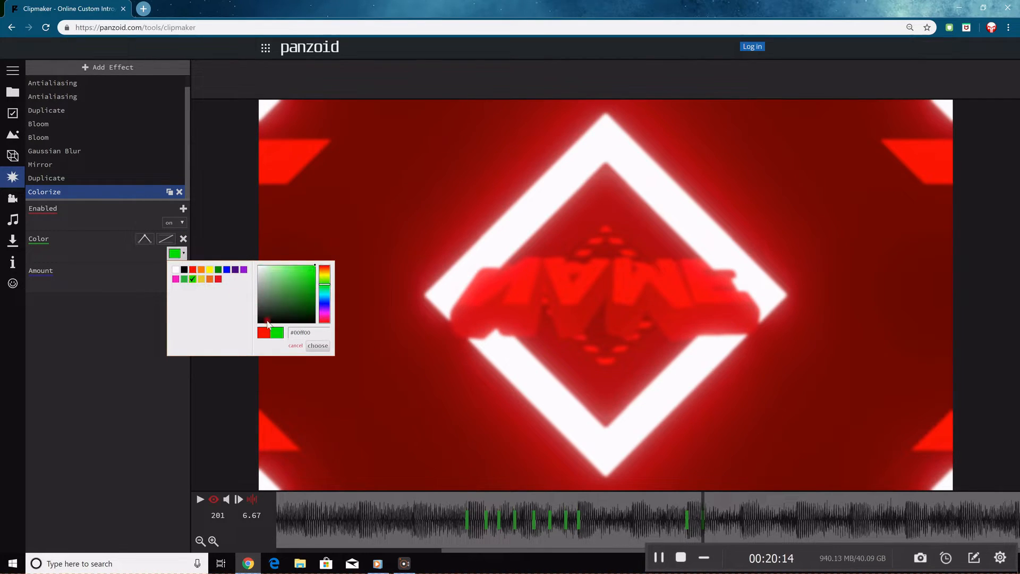
pyautogui.click(317, 346)
# Shift the green Colorize keyframe a few frames forward and play back the red-to-green transition.
pyautogui.moveTo(697, 499); pyautogui.dragTo(656, 504)
pyautogui.press('space')
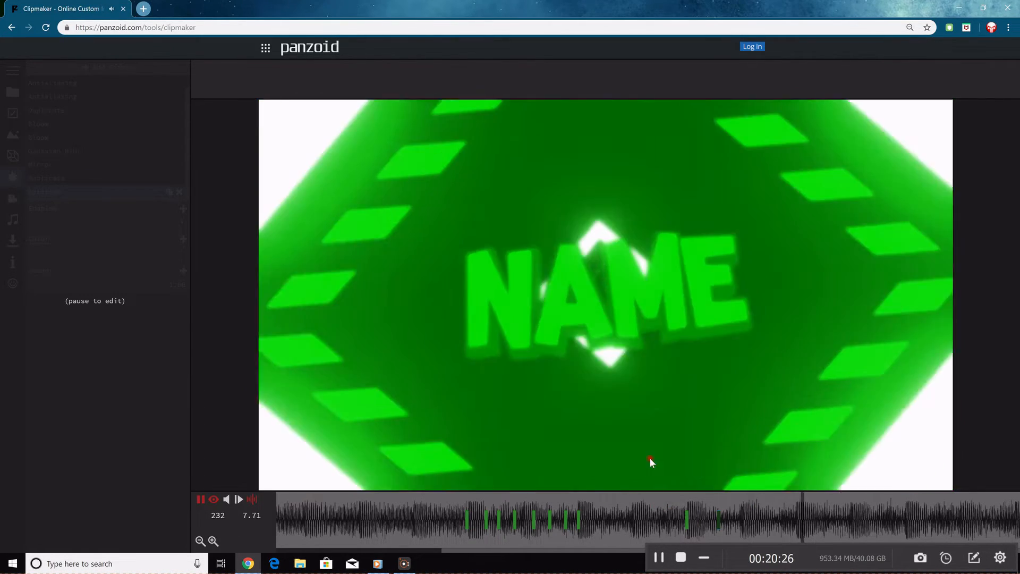
pyautogui.press('space')
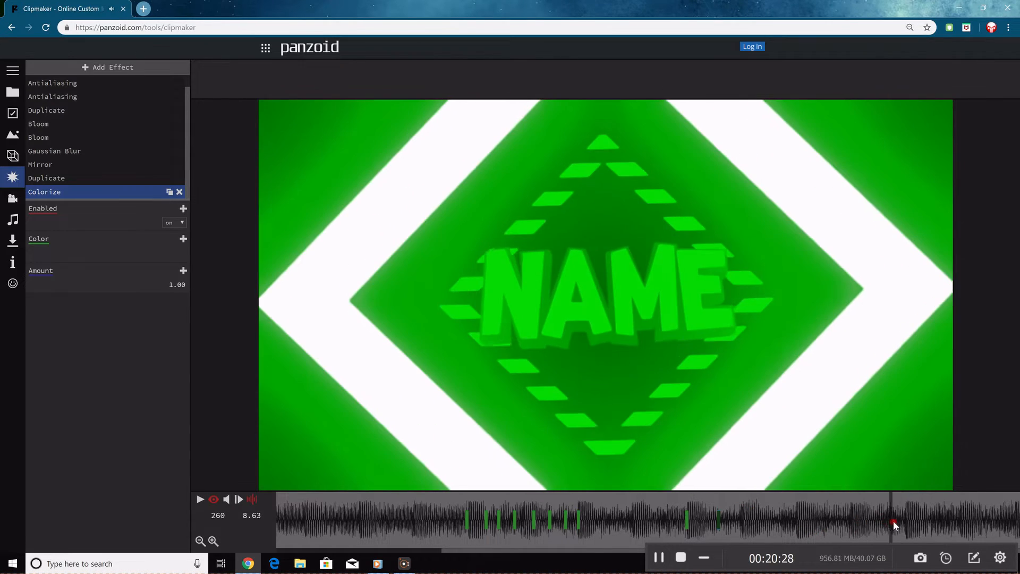
# Hold the Colorize color at green with a keyframe at frame 264 and keyframe it to cyan #00e9ff at frame 271.
pyautogui.moveTo(894, 523)
pyautogui.mouseDown()
pyautogui.moveTo(926, 522)
pyautogui.moveTo(906, 526)
pyautogui.mouseUp()
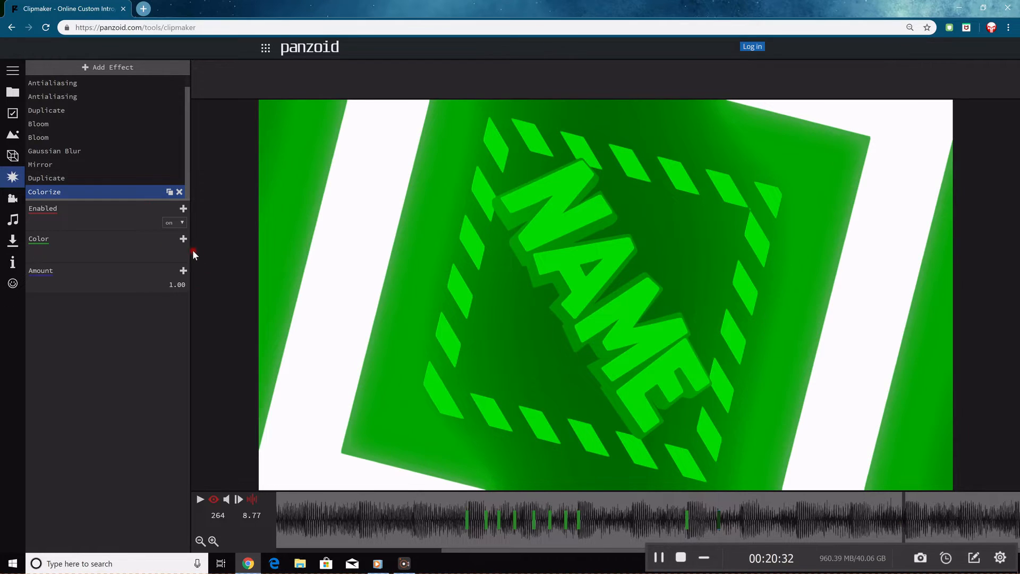
pyautogui.click(183, 240)
pyautogui.moveTo(922, 496)
pyautogui.mouseDown()
pyautogui.moveTo(938, 498)
pyautogui.moveTo(926, 499)
pyautogui.mouseUp()
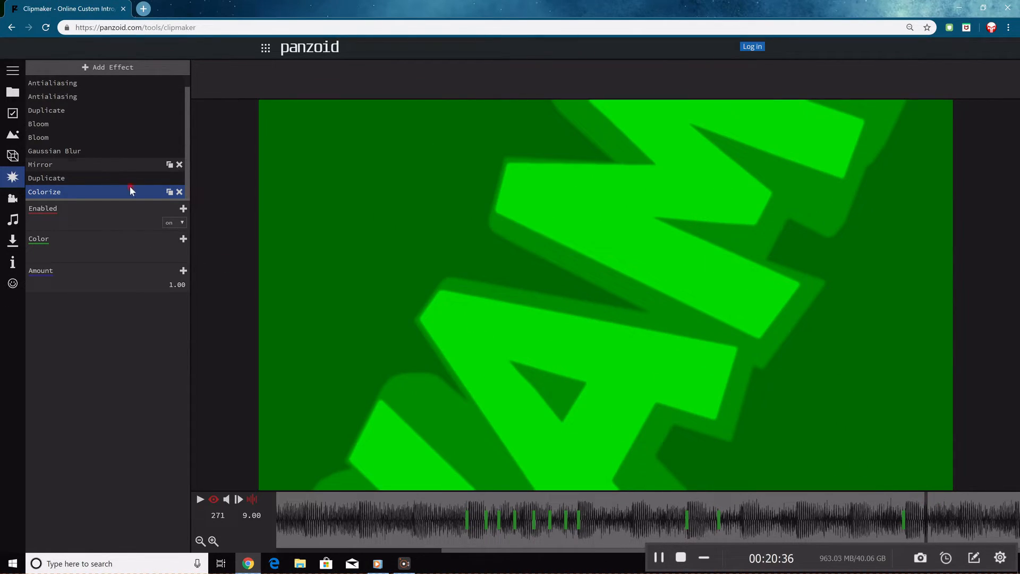
pyautogui.click(183, 240)
pyautogui.click(183, 254)
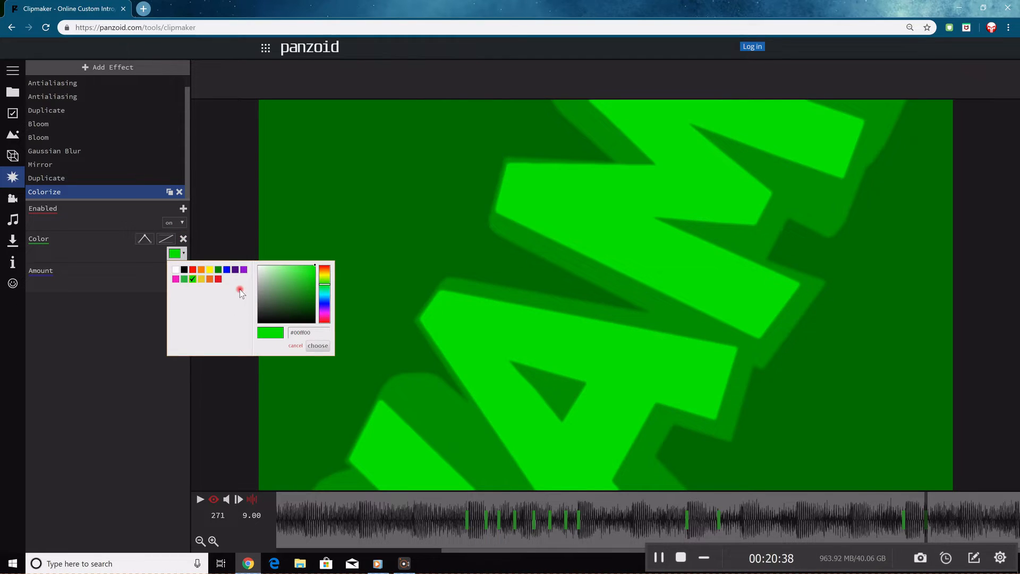
pyautogui.click(227, 270)
pyautogui.click(315, 298)
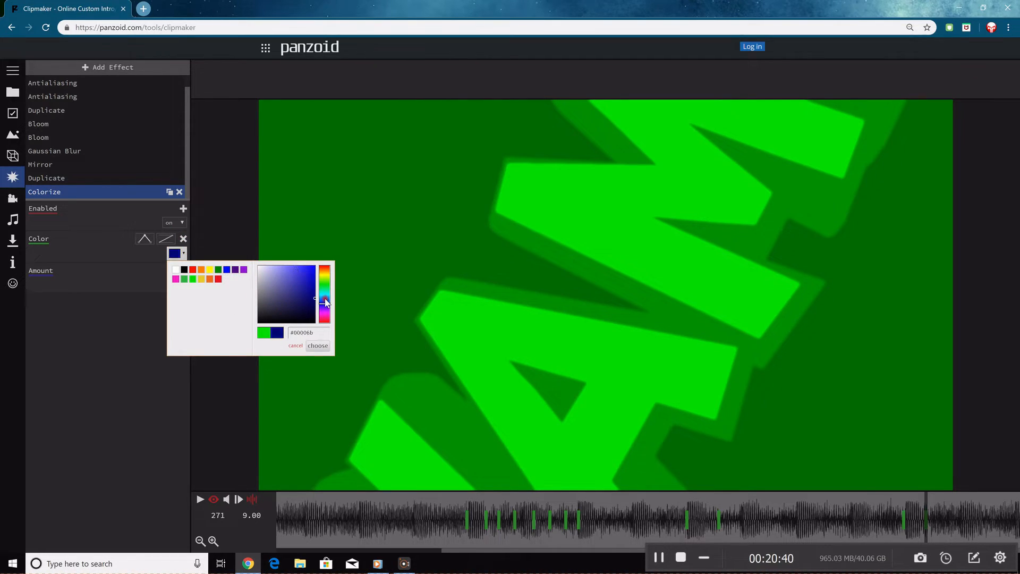
pyautogui.moveTo(324, 306); pyautogui.dragTo(327, 300)
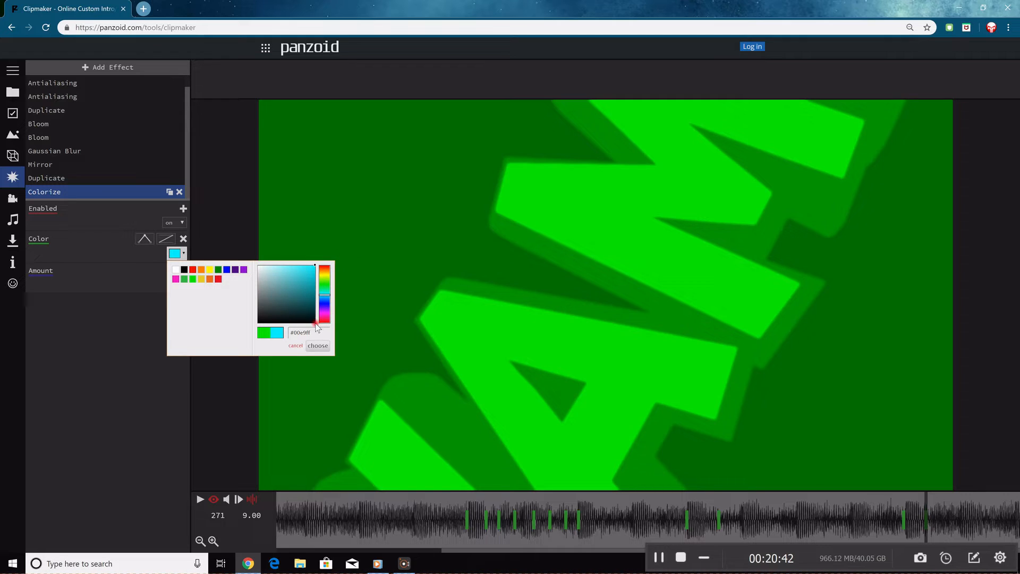
pyautogui.click(319, 344)
# Play the intro from the beginning to review its opening.
pyautogui.moveTo(922, 501); pyautogui.dragTo(143, 504)
pyautogui.press('space')
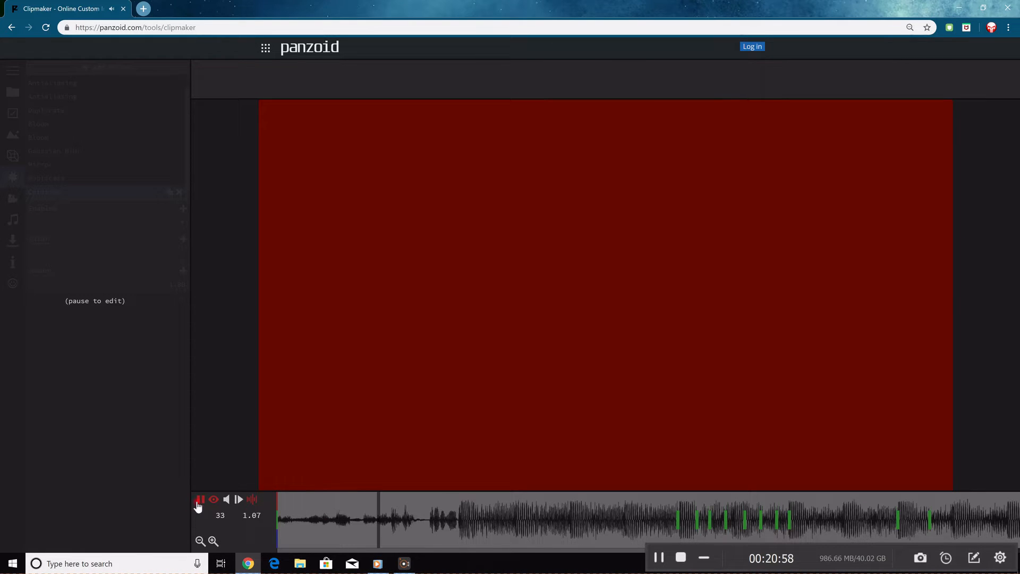
pyautogui.click(194, 500)
# Stop playback at the first beat drop and add a Wavy distort effect to the intro.
pyautogui.moveTo(482, 515); pyautogui.dragTo(476, 493)
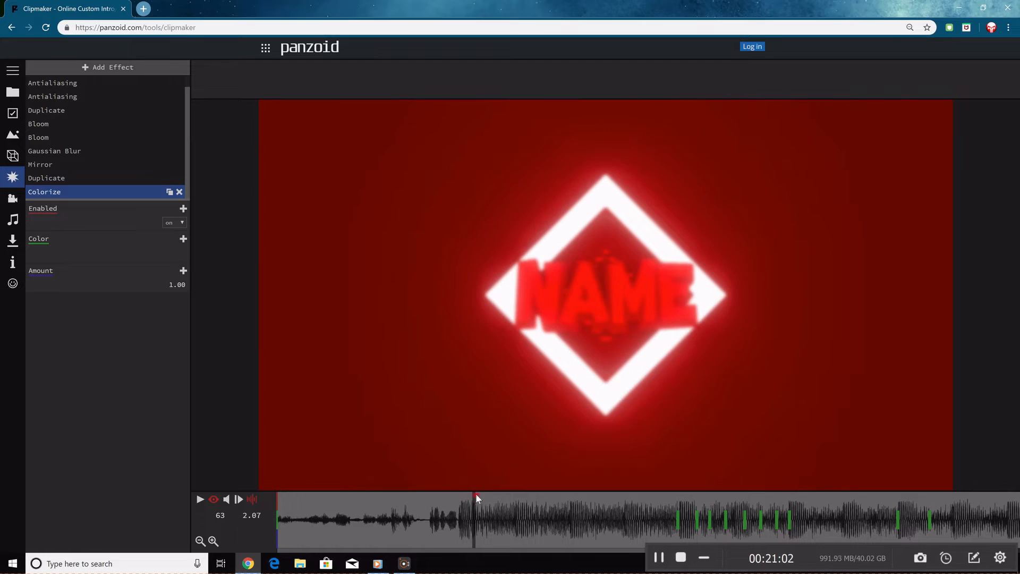
pyautogui.click(84, 69)
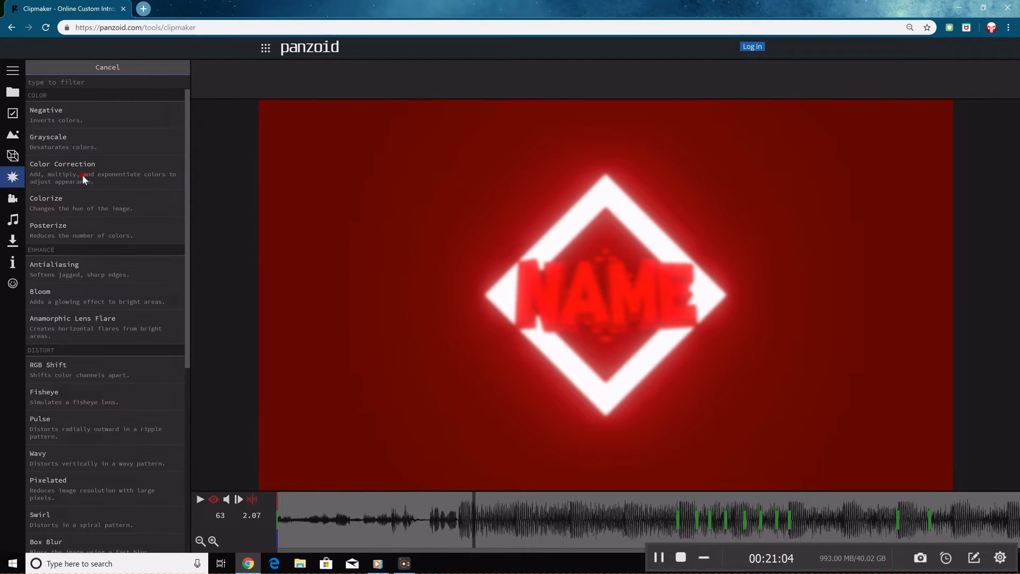
pyautogui.scroll(-4, 94, 241)
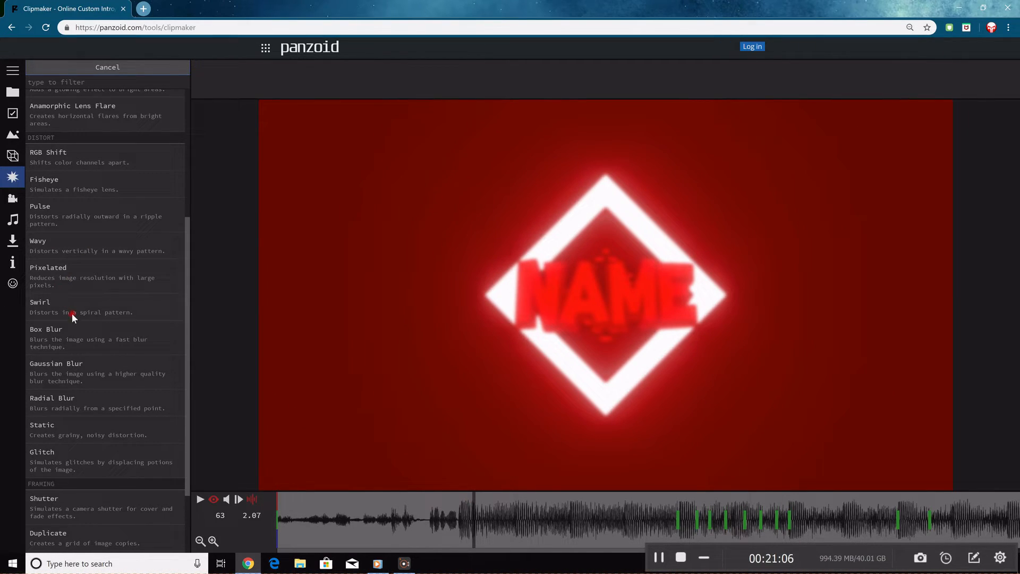
pyautogui.click(85, 238)
# Keyframe the Wavy effect's Amount at 0 on frame 76.
pyautogui.moveTo(462, 505); pyautogui.dragTo(516, 505)
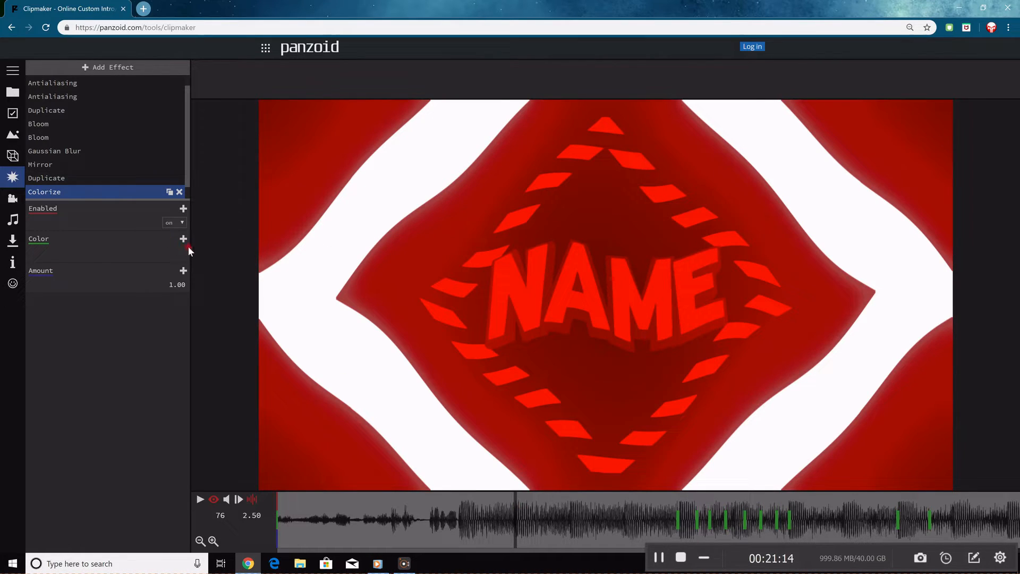
pyautogui.scroll(-1, 91, 181)
pyautogui.click(89, 191)
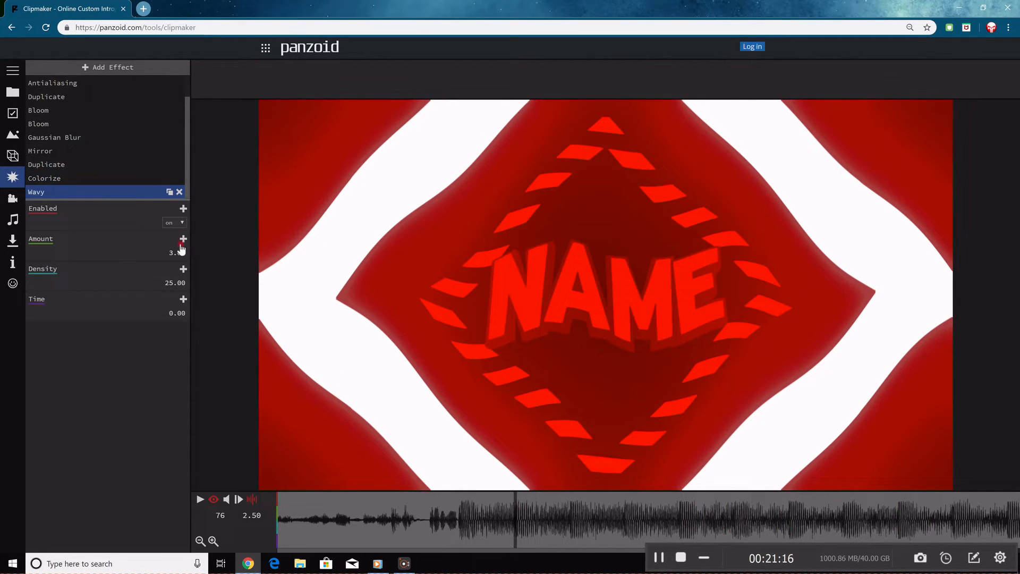
pyautogui.write('0')
pyautogui.click(195, 253)
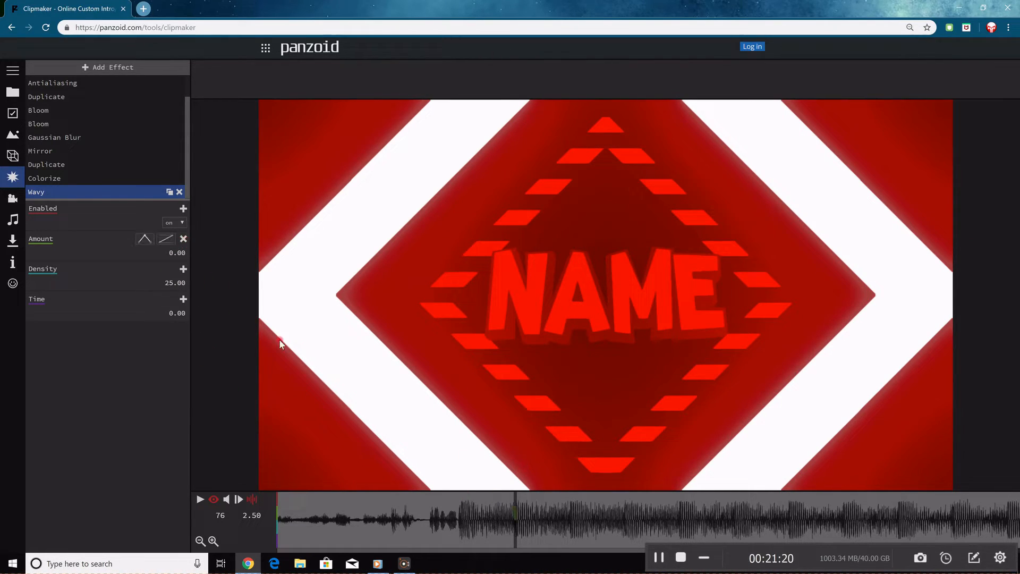
# Keyframe the Wavy Amount on frame 77, raising it to 4.85, and increase the Density to 34.30.
pyautogui.moveTo(525, 508)
pyautogui.mouseDown()
pyautogui.moveTo(549, 508)
pyautogui.moveTo(519, 498)
pyautogui.mouseUp()
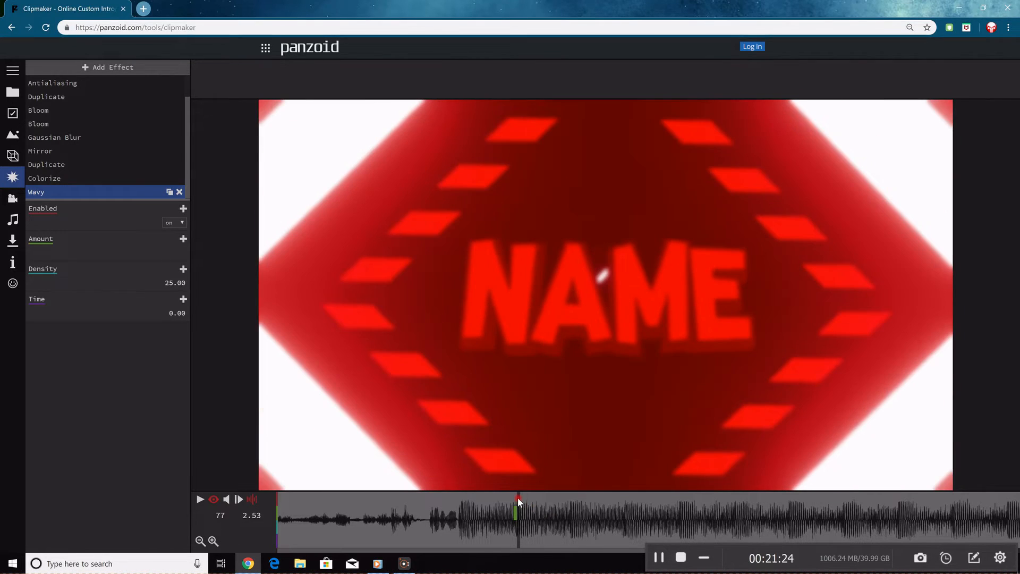
pyautogui.click(183, 238)
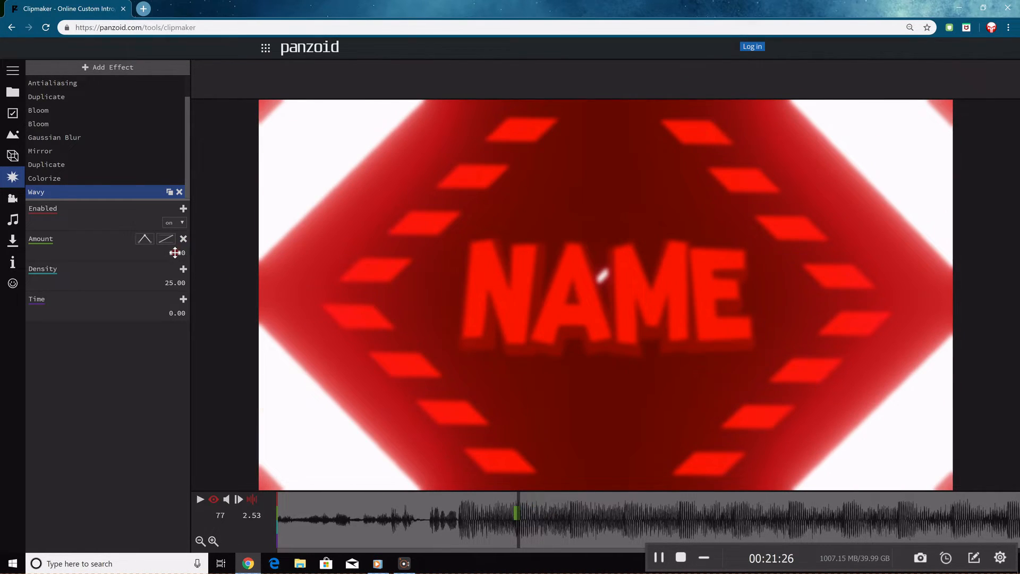
pyautogui.write('1')
pyautogui.press('Return')
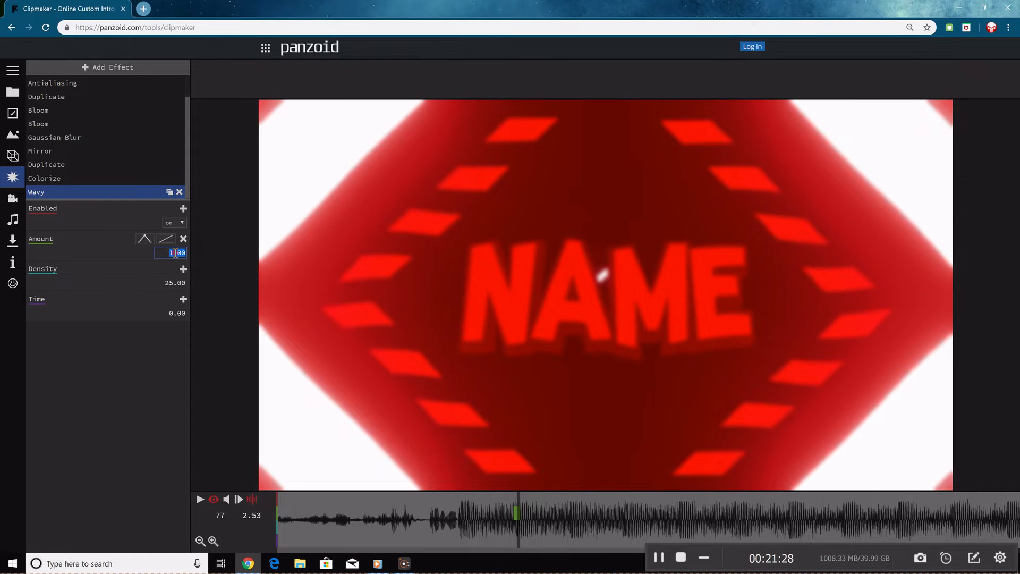
pyautogui.write('3')
pyautogui.press('Return')
pyautogui.moveTo(174, 285)
pyautogui.mouseDown()
pyautogui.moveTo(324, 285)
pyautogui.moveTo(223, 294)
pyautogui.moveTo(193, 249)
pyautogui.moveTo(228, 250)
pyautogui.moveTo(198, 260)
pyautogui.mouseUp()
# Add keyframes on frame 77 for the Wavy Density at 34.30 and Time at 0.
pyautogui.moveTo(531, 499)
pyautogui.mouseDown()
pyautogui.moveTo(586, 499)
pyautogui.moveTo(518, 499)
pyautogui.mouseUp()
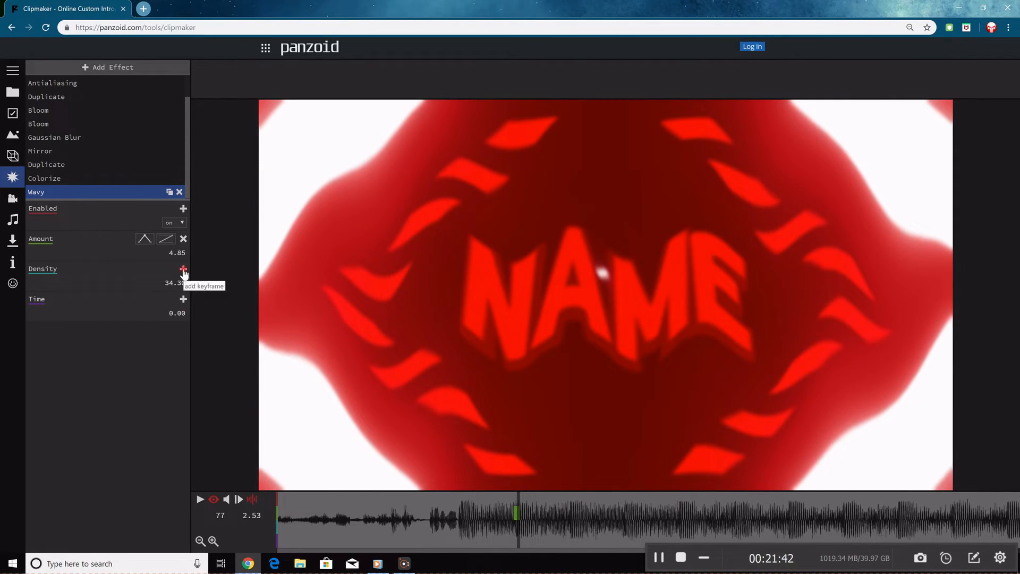
pyautogui.moveTo(486, 503)
pyautogui.mouseDown()
pyautogui.moveTo(290, 495)
pyautogui.moveTo(592, 496)
pyautogui.moveTo(518, 500)
pyautogui.mouseUp()
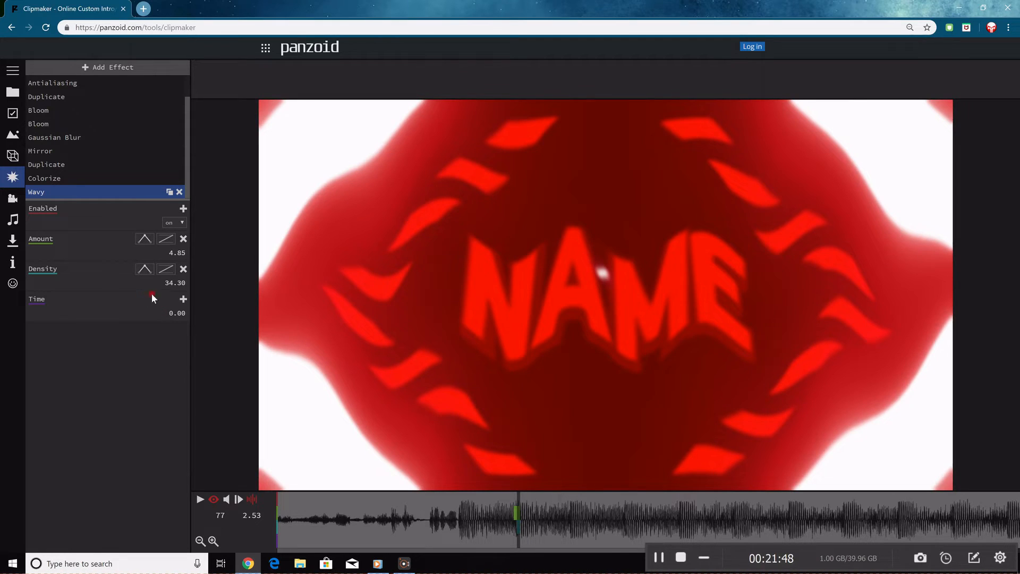
pyautogui.click(186, 300)
# Keyframe the Wavy effect on frame 93 with Amount 4.85, Density 34.30 and Time 5.
pyautogui.moveTo(538, 492); pyautogui.dragTo(569, 498)
pyautogui.click(182, 239)
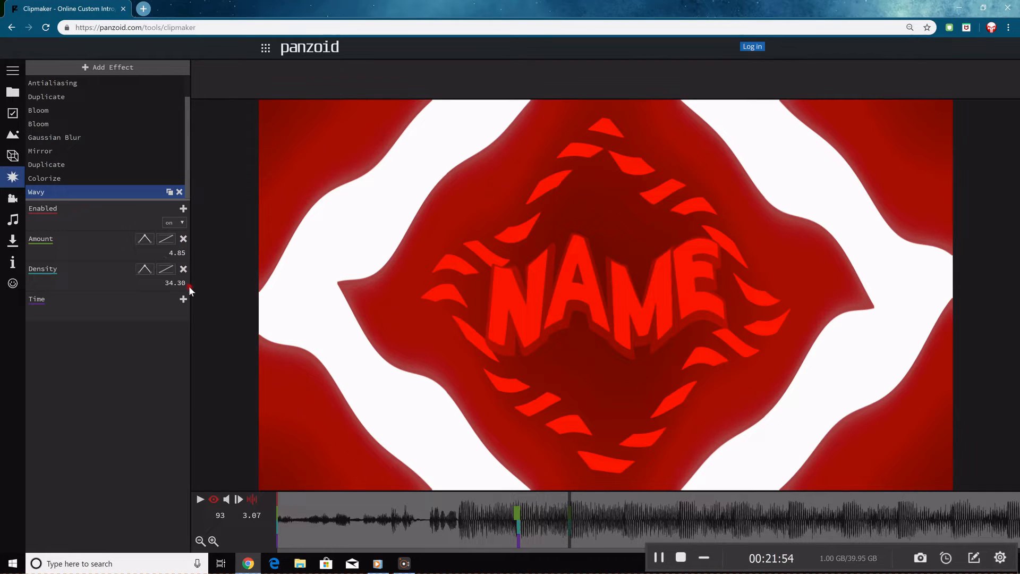
pyautogui.click(183, 300)
pyautogui.write('2')
pyautogui.press('Return')
pyautogui.moveTo(543, 491); pyautogui.dragTo(572, 504)
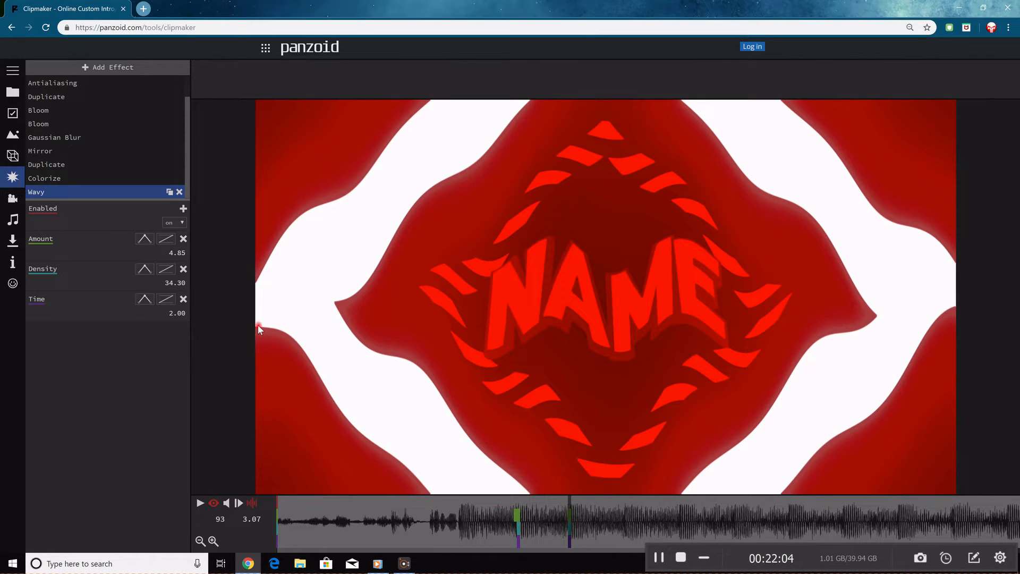
pyautogui.write('5')
pyautogui.click(356, 394)
# Shift the frame 77 Wavy keyframes a few frames forward and keyframe the wave Amount on frame 98.
pyautogui.moveTo(534, 497)
pyautogui.mouseDown()
pyautogui.moveTo(512, 499)
pyautogui.moveTo(586, 499)
pyautogui.moveTo(519, 502)
pyautogui.moveTo(528, 509)
pyautogui.mouseUp()
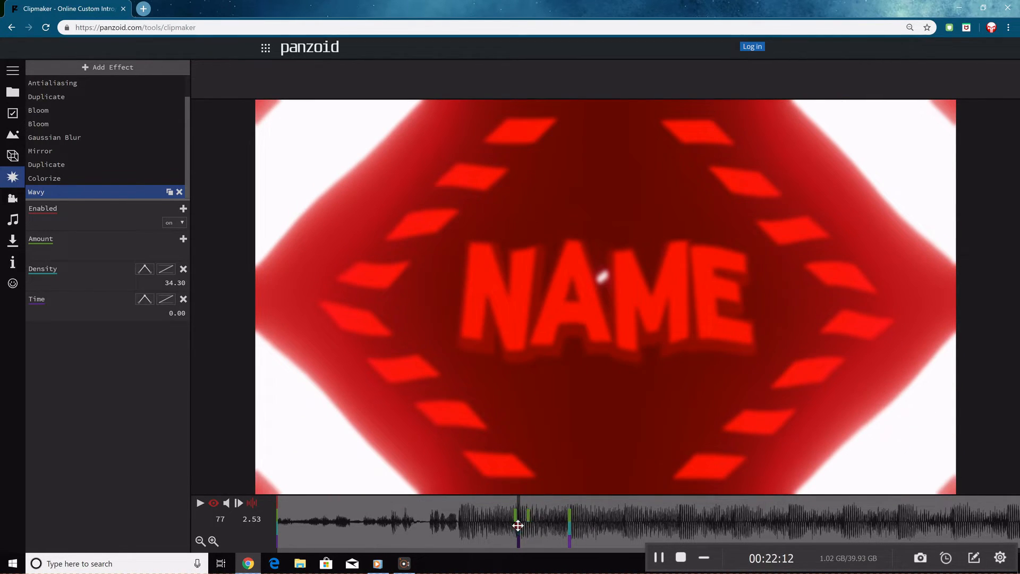
pyautogui.moveTo(527, 505); pyautogui.dragTo(585, 501)
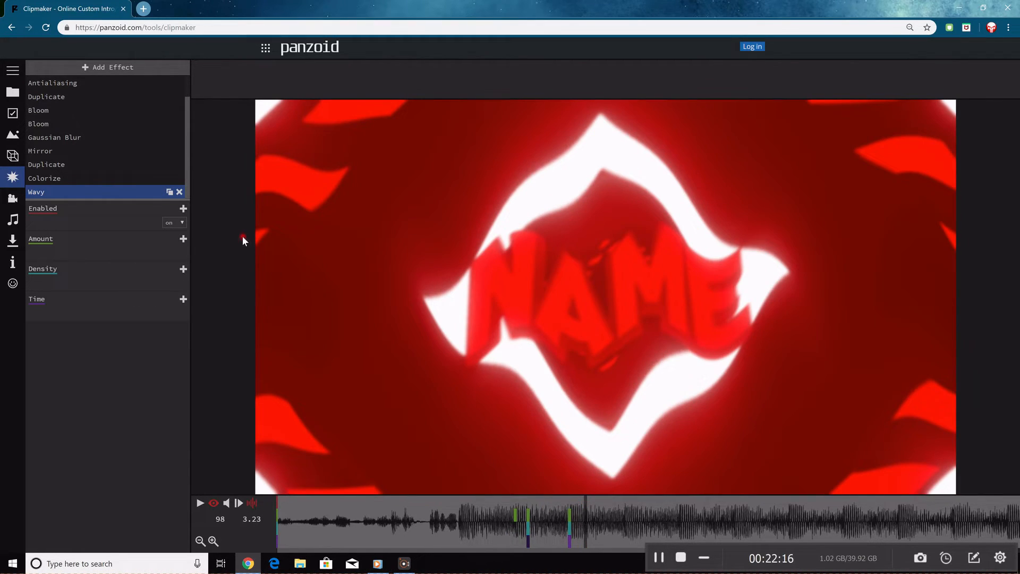
pyautogui.click(182, 240)
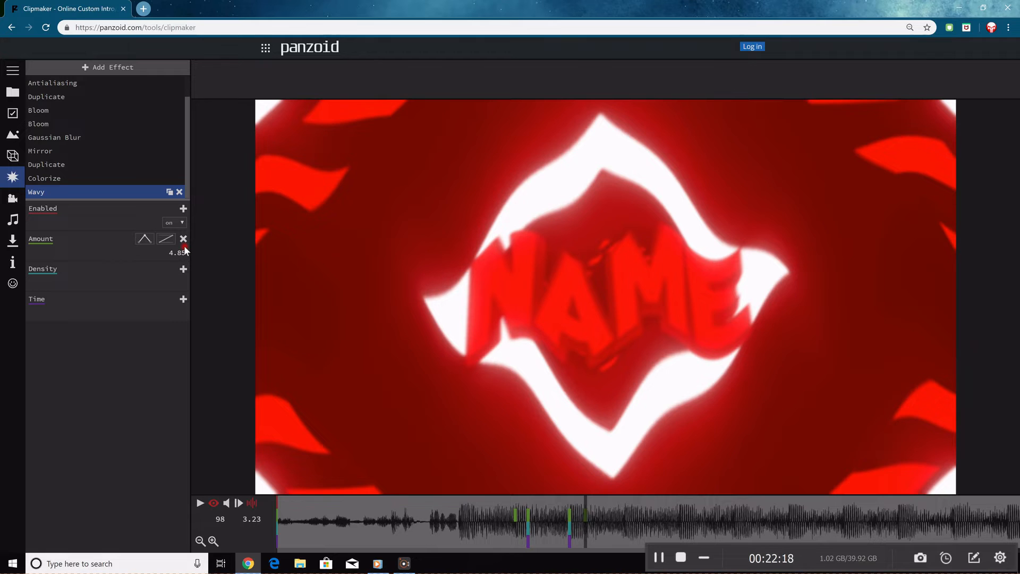
pyautogui.moveTo(183, 250); pyautogui.dragTo(378, 325)
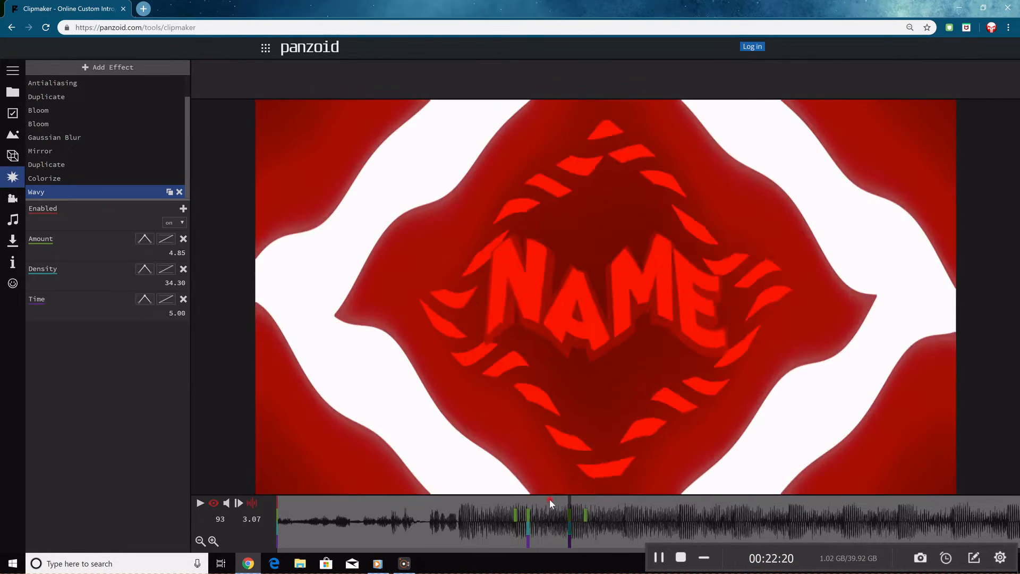
# Play back the intro to review the Wavy effect and return to frame 1.
pyautogui.press('space')
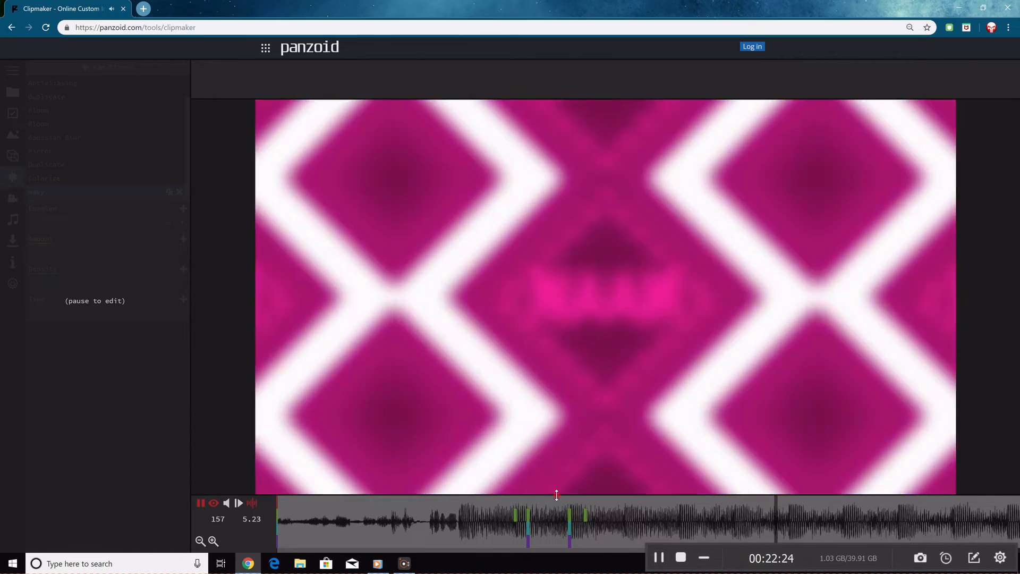
pyautogui.moveTo(557, 496); pyautogui.dragTo(393, 501)
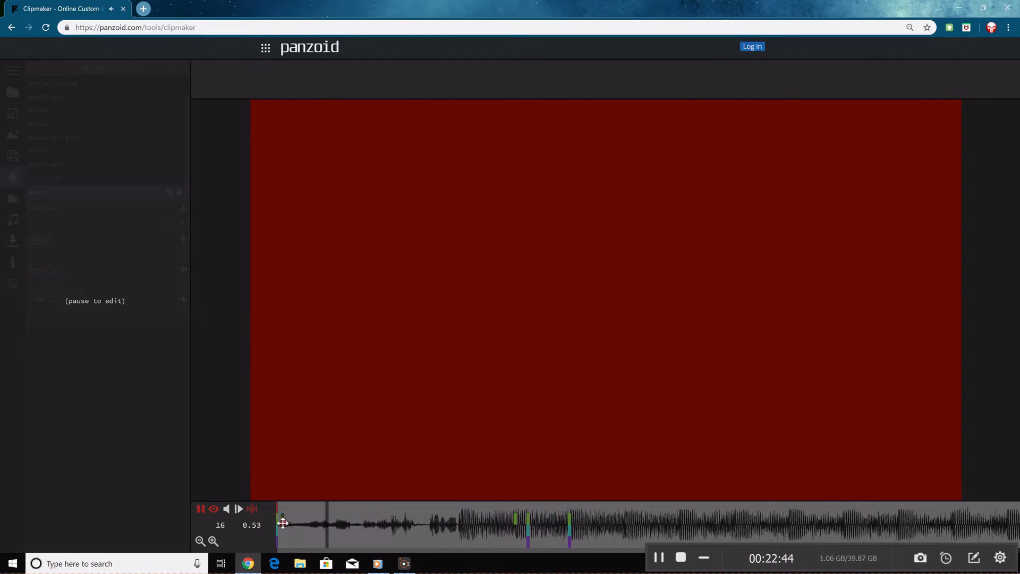
pyautogui.click(305, 521)
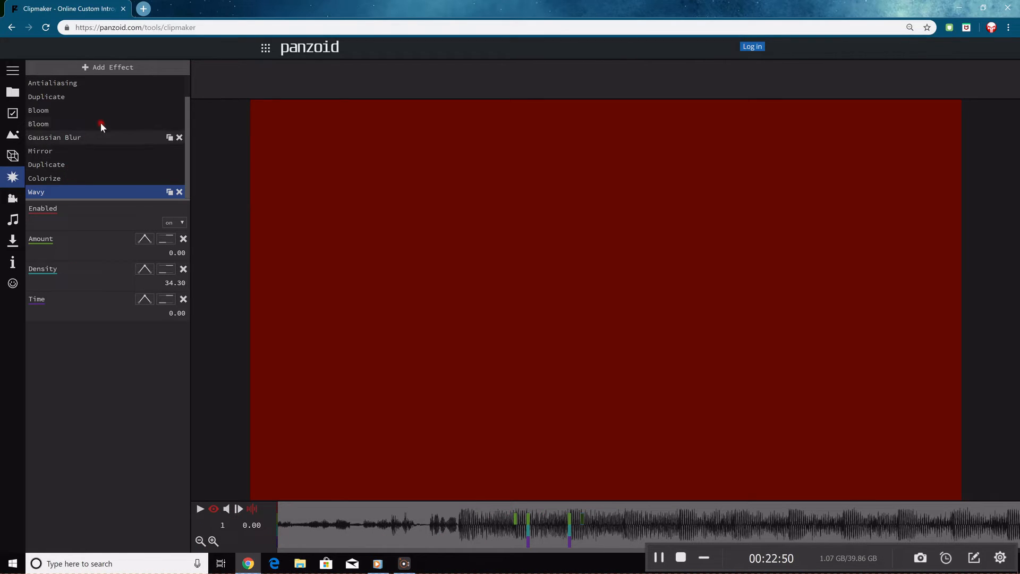
# Add a Shutter framing effect to the intro.
pyautogui.click(114, 72)
pyautogui.scroll(-6, 49, 474)
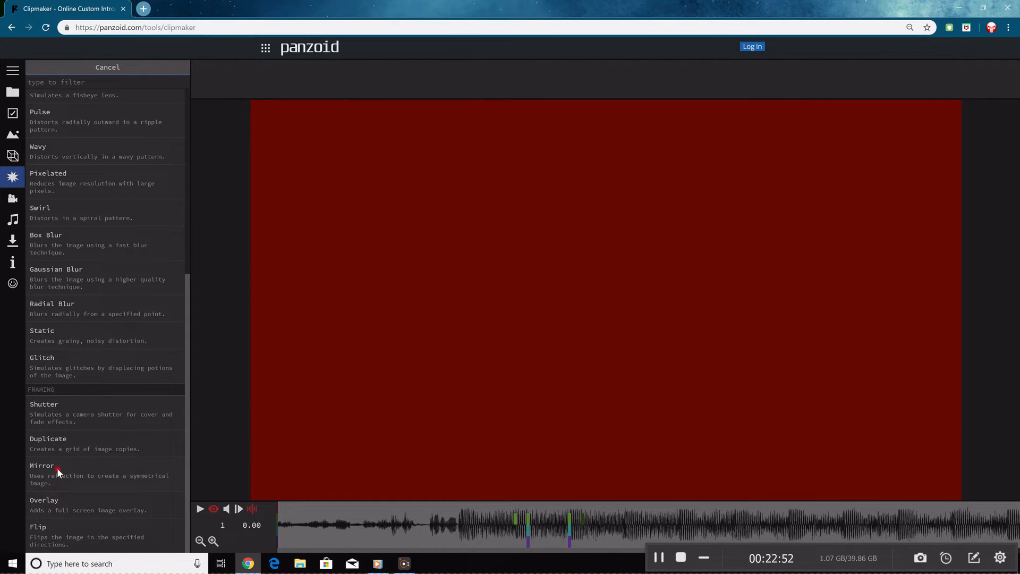
pyautogui.click(77, 425)
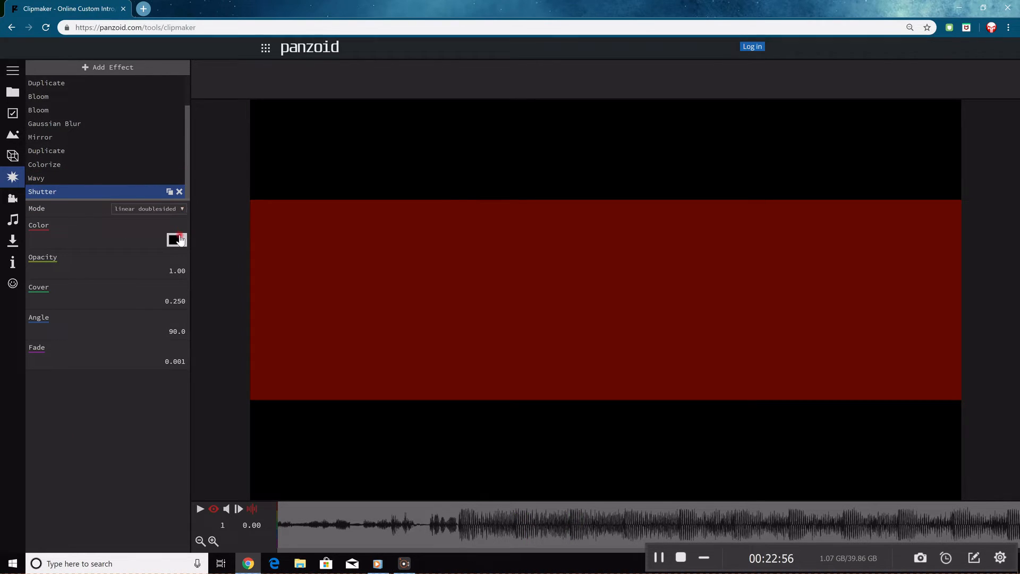
# Try dark red #560000 as the Shutter color and set it back to black.
pyautogui.click(180, 240)
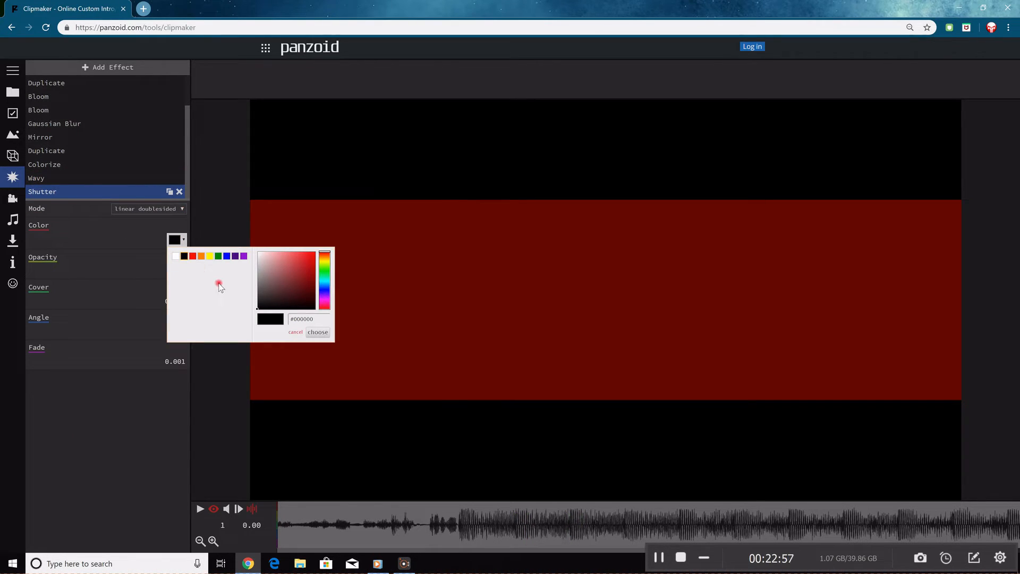
pyautogui.click(192, 256)
pyautogui.click(324, 332)
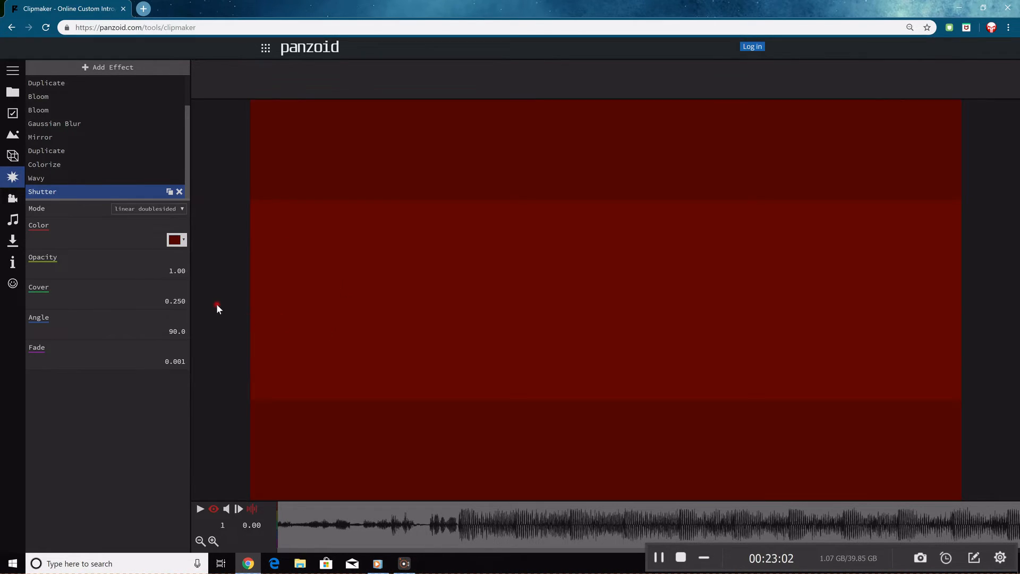
pyautogui.click(175, 240)
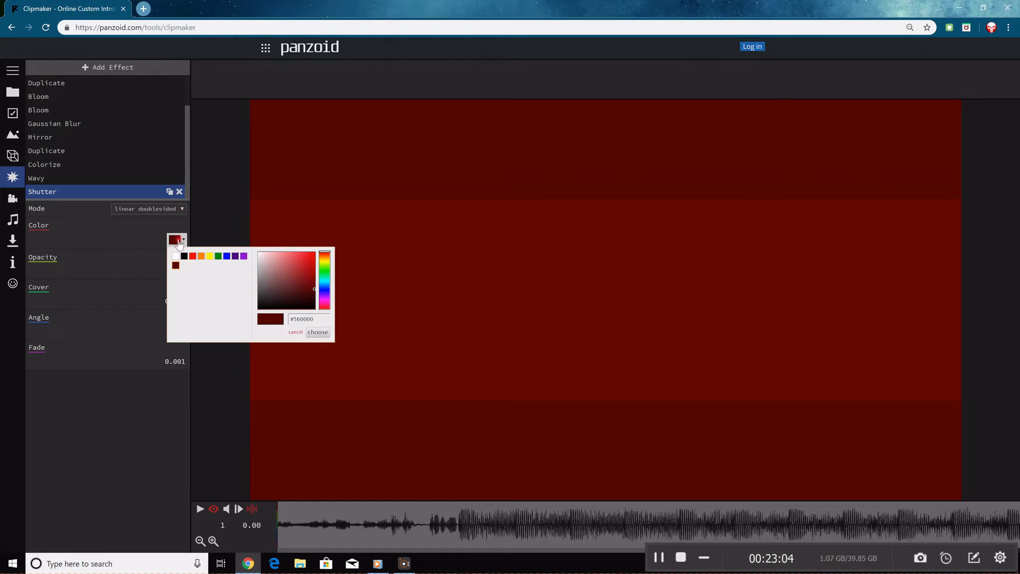
pyautogui.click(317, 333)
# Change the Shutter mode to linear and rotate its Angle to 308.
pyautogui.click(170, 210)
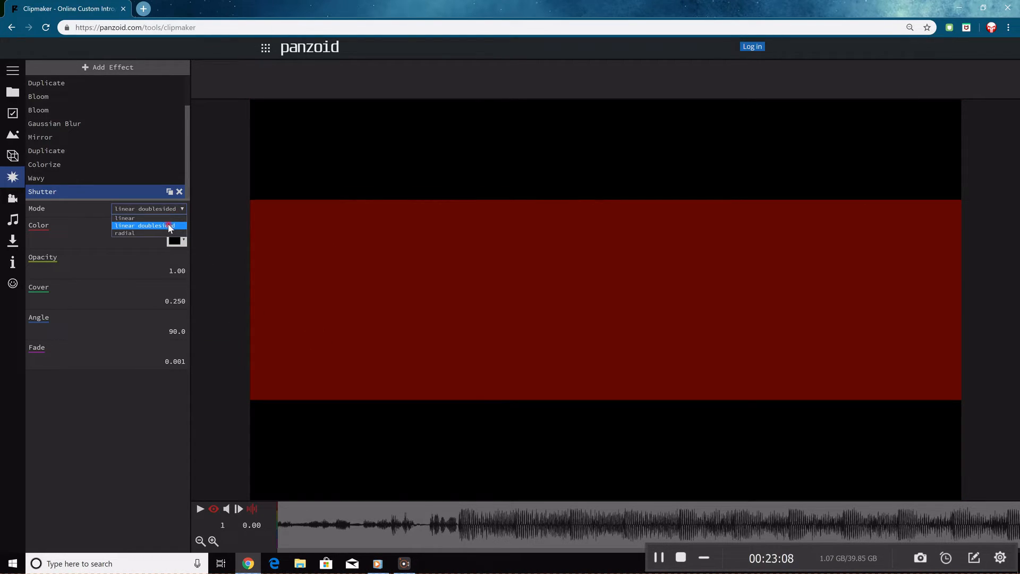
pyautogui.click(168, 223)
pyautogui.moveTo(174, 333); pyautogui.dragTo(55, 353)
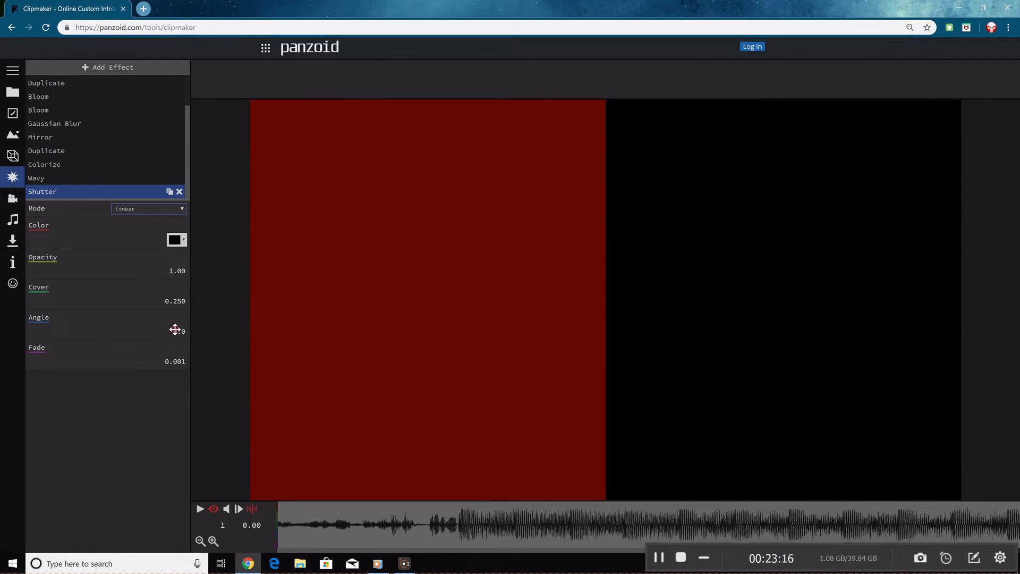
pyautogui.moveTo(146, 334); pyautogui.dragTo(504, 330)
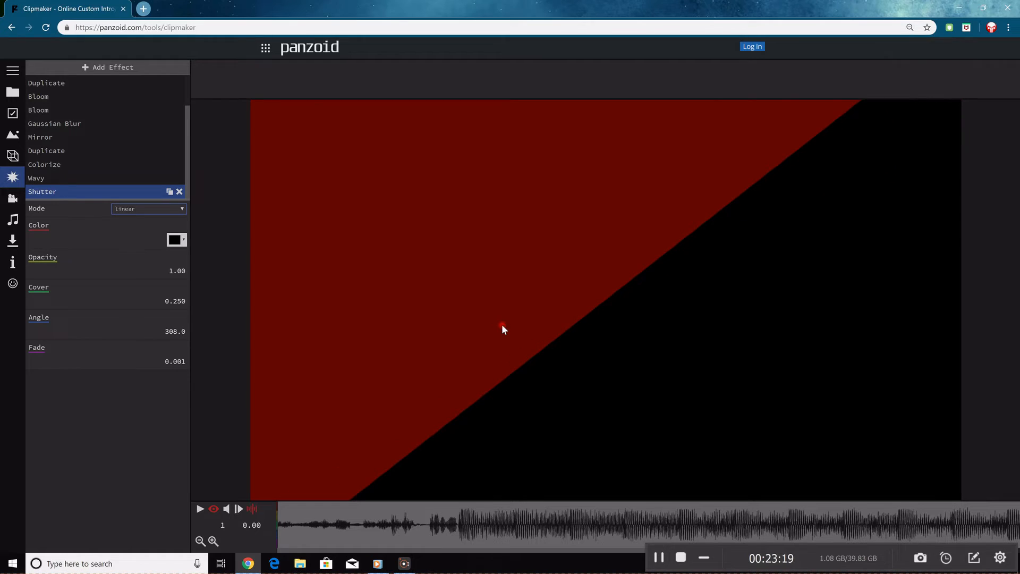
# Set the Shutter's Cover to 0.5 and scrub through the opening frames.
pyautogui.click(175, 302)
pyautogui.write('0.5')
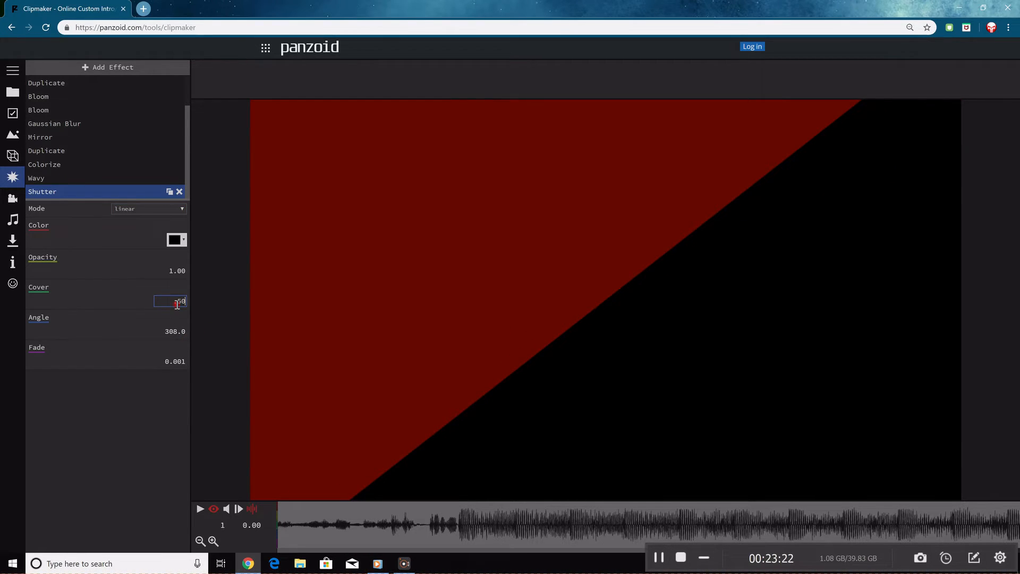
pyautogui.click(218, 307)
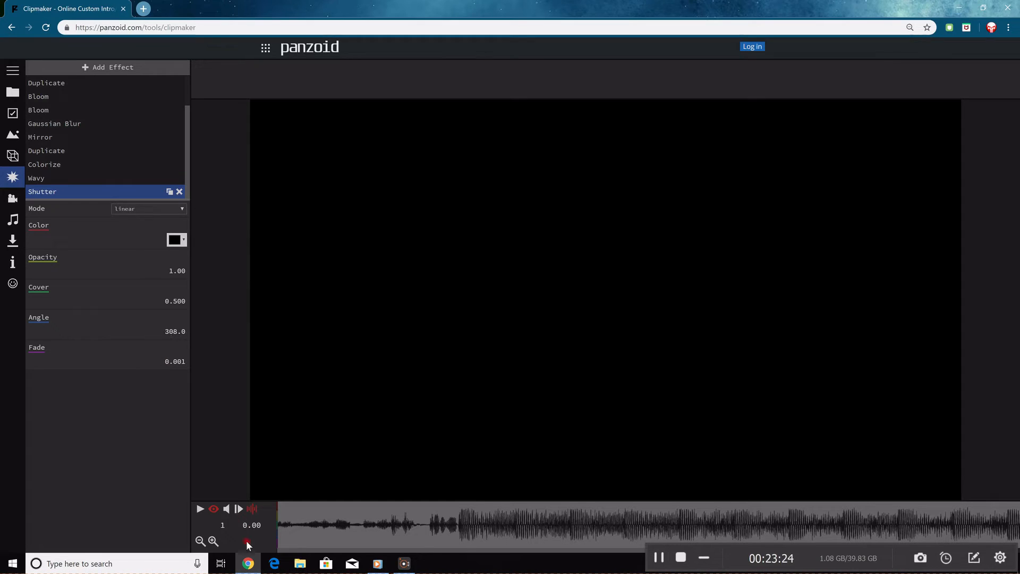
pyautogui.click(355, 524)
pyautogui.click(407, 525)
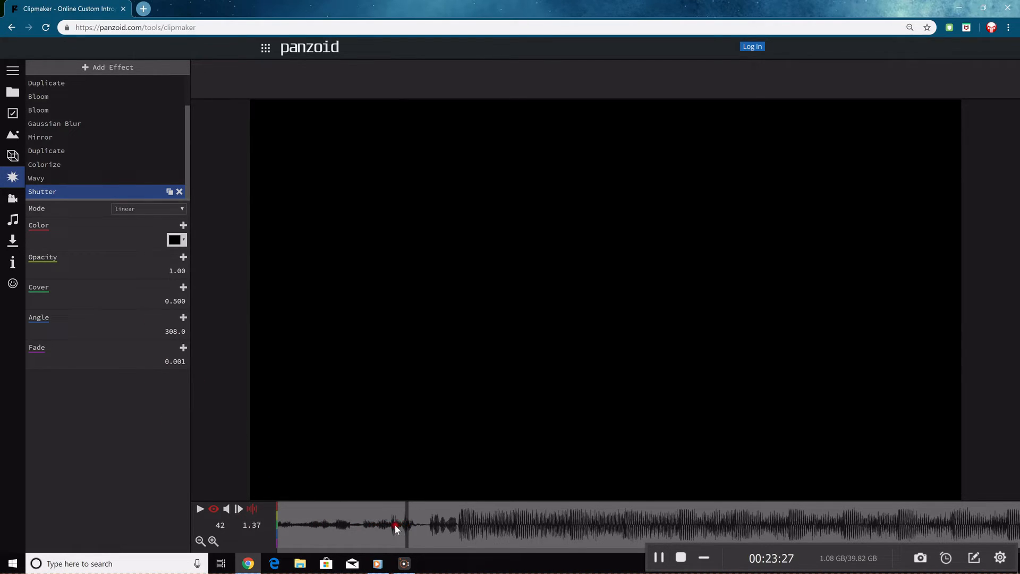
pyautogui.moveTo(393, 524); pyautogui.dragTo(191, 493)
# Set the Shutter's Cover to 0 and scrub ahead to frame 49.
pyautogui.click(175, 298)
pyautogui.write('0')
pyautogui.press('Return')
pyautogui.moveTo(327, 529); pyautogui.dragTo(426, 518)
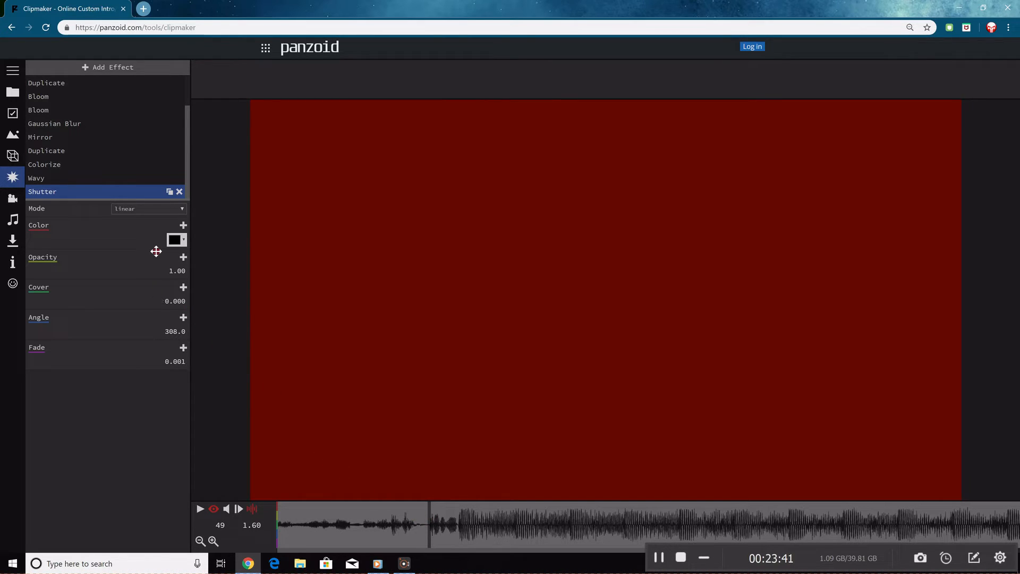
# Switch the Shutter mode to radial and go back to frame 5.
pyautogui.click(150, 208)
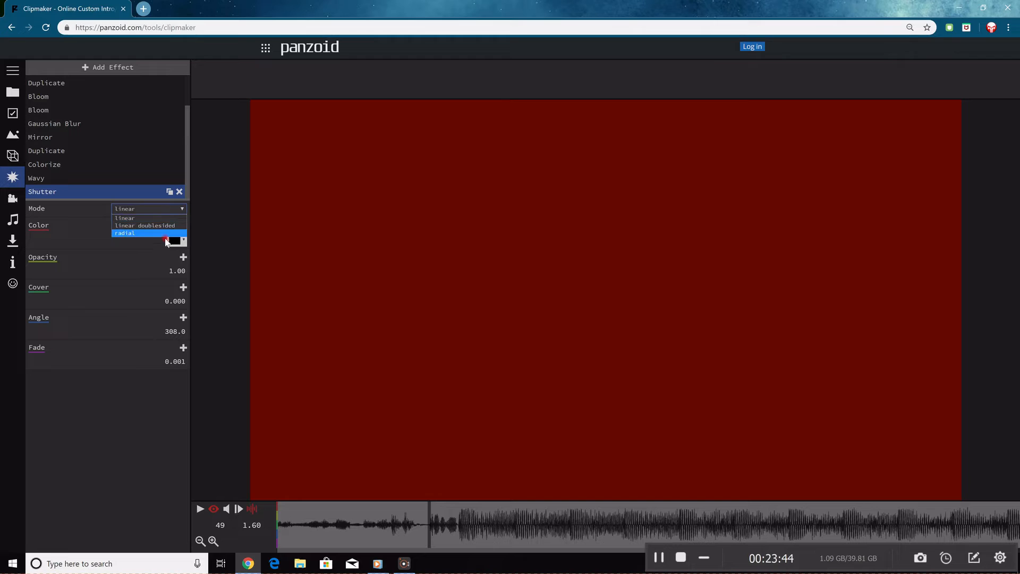
pyautogui.click(161, 228)
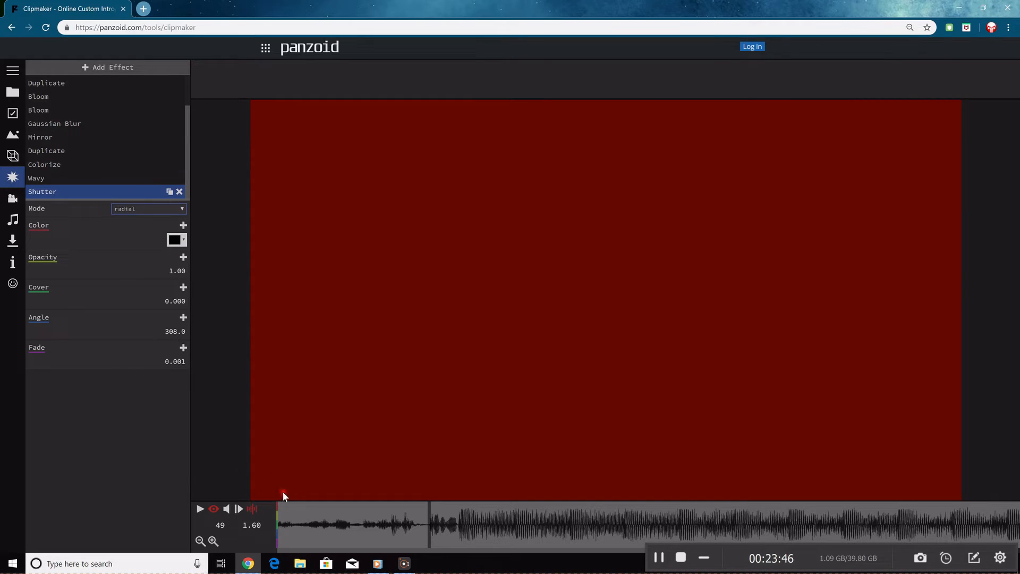
pyautogui.click(285, 515)
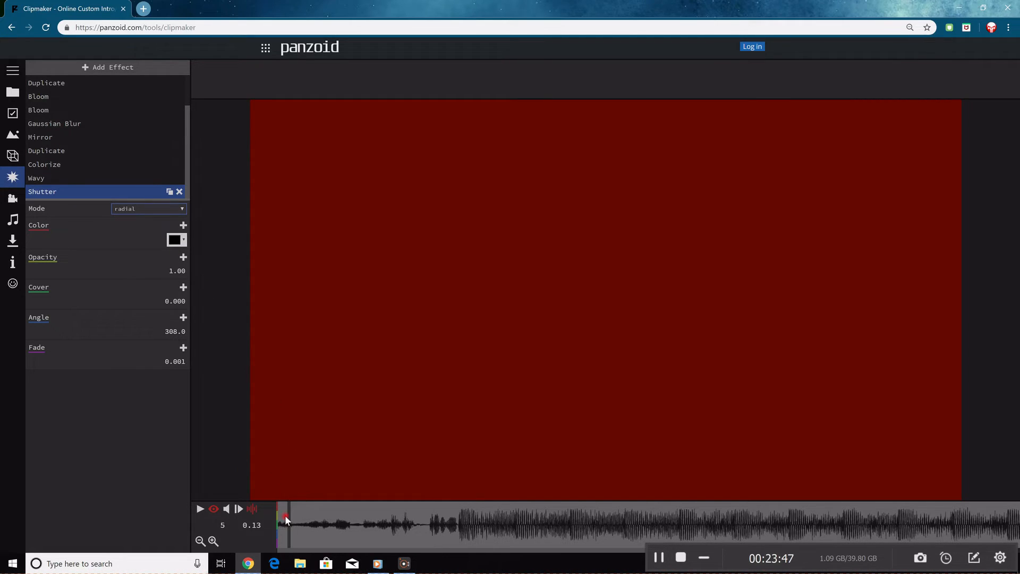
# Set the Shutter's Cover to 0.25 at frame 1.
pyautogui.click(176, 299)
pyautogui.write('.2')
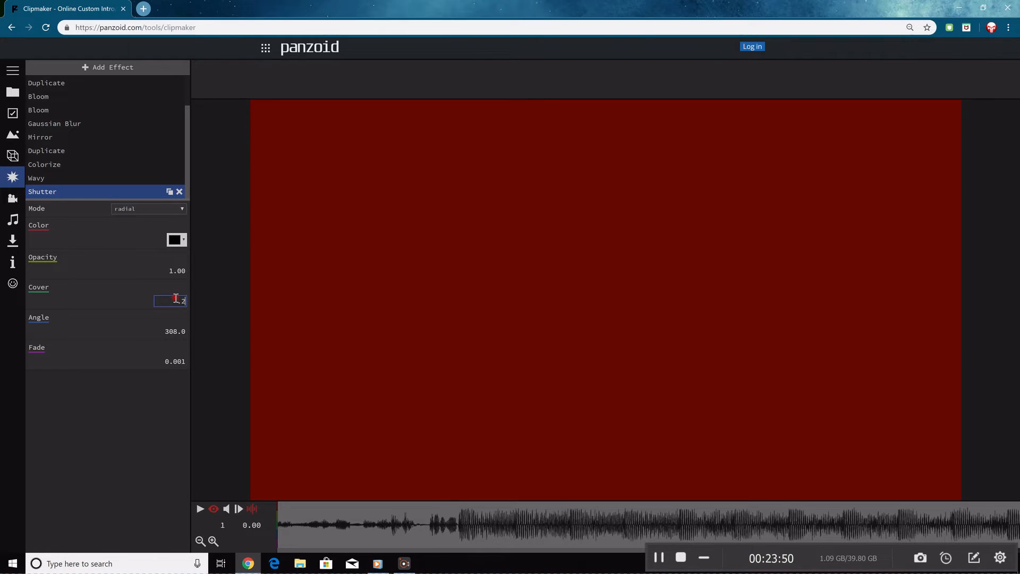
pyautogui.write('5')
pyautogui.press('Return')
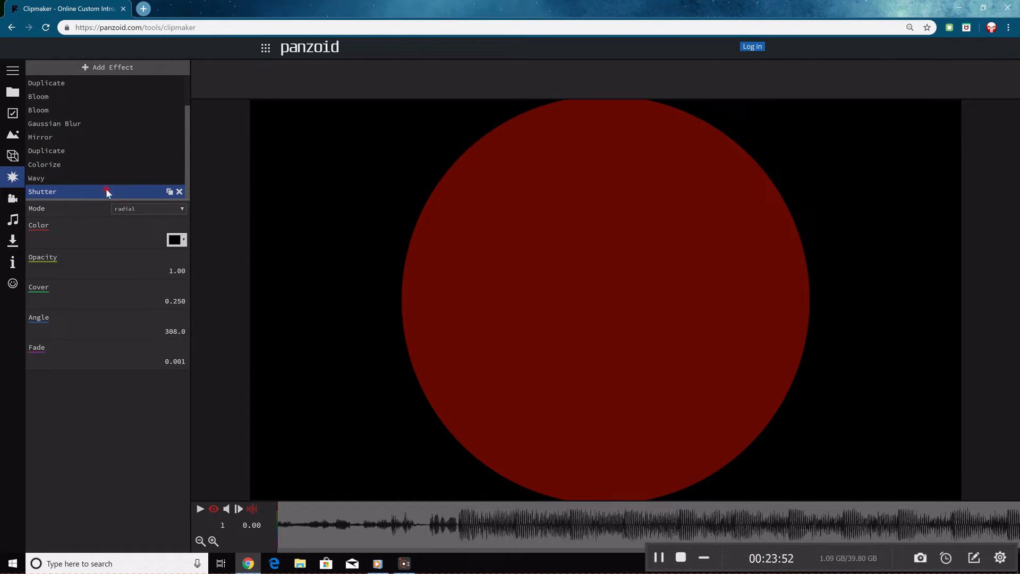
# Duplicate the Shutter effect and set the copy's Cover to 0.35.
pyautogui.click(170, 192)
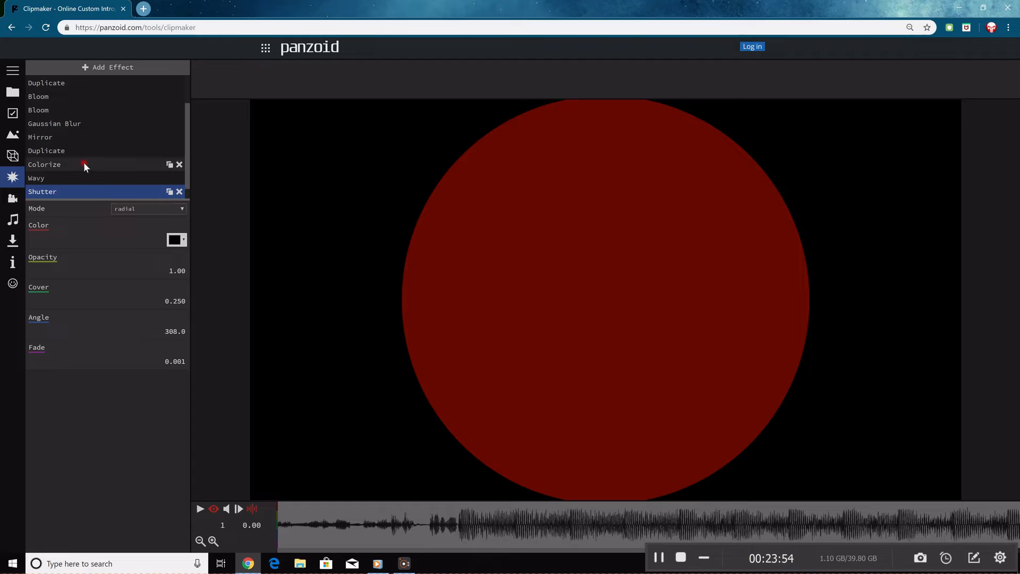
pyautogui.click(180, 299)
pyautogui.write('.35')
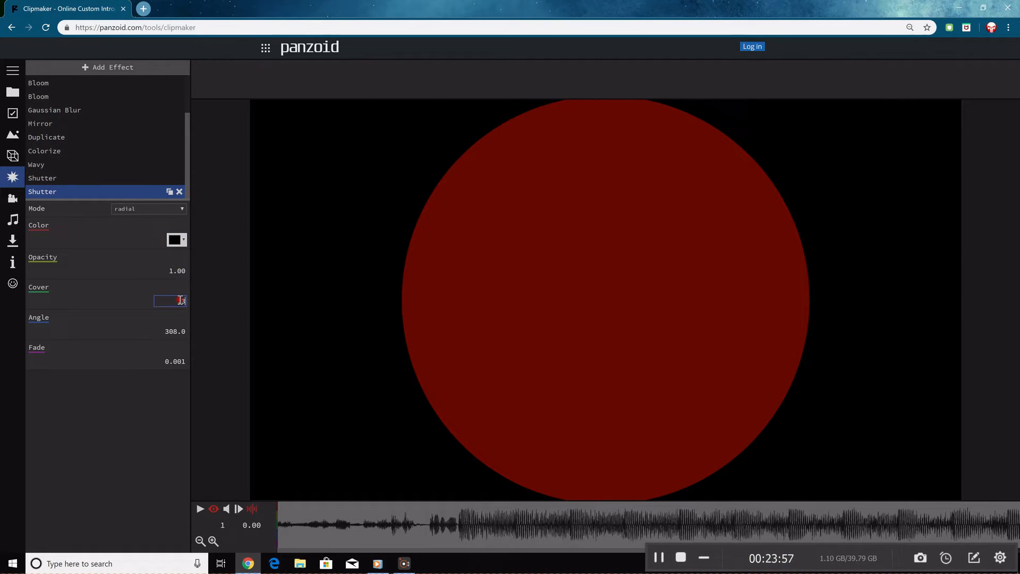
pyautogui.press('Return')
# Color the Shutter copy red and place it above the black Shutter with its Cover at 0.287.
pyautogui.click(177, 245)
pyautogui.click(192, 256)
pyautogui.click(318, 333)
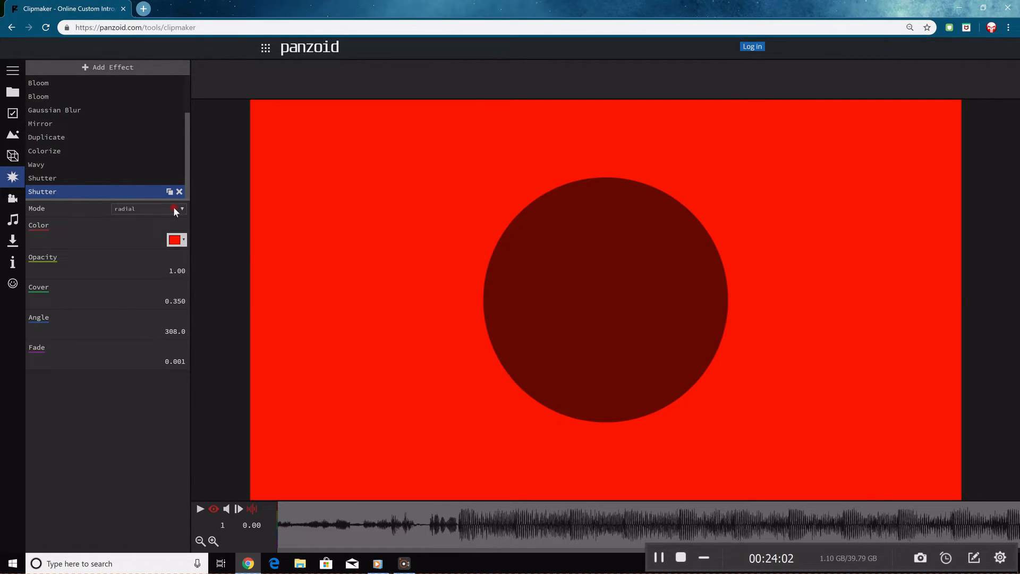
pyautogui.click(85, 177)
pyautogui.moveTo(172, 297); pyautogui.dragTo(139, 298)
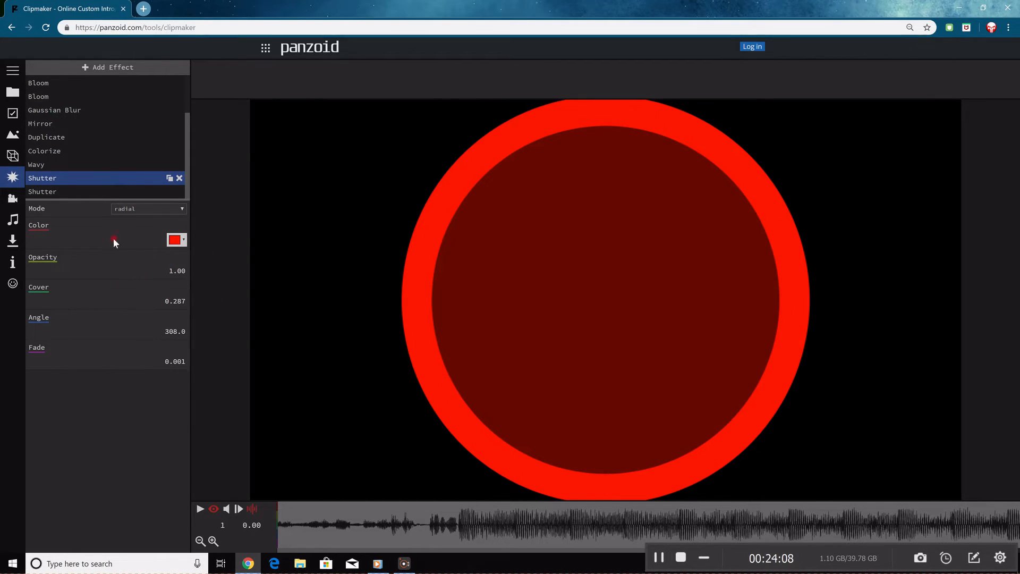
# Duplicate the red Shutter and move the copy above the black Shutter in the effect order.
pyautogui.click(167, 179)
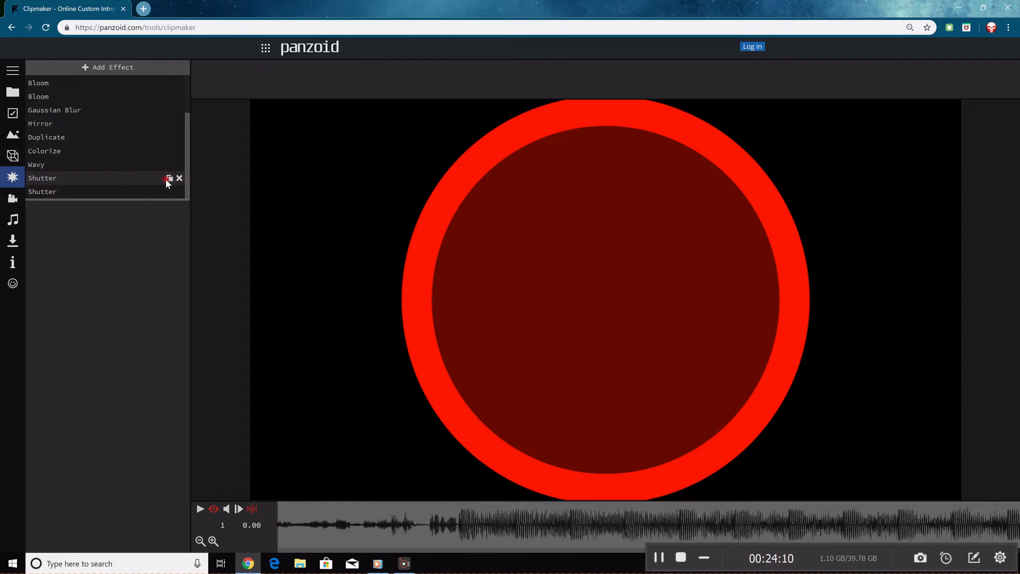
pyautogui.click(158, 180)
pyautogui.scroll(-1, 159, 182)
pyautogui.moveTo(144, 191); pyautogui.dragTo(118, 159)
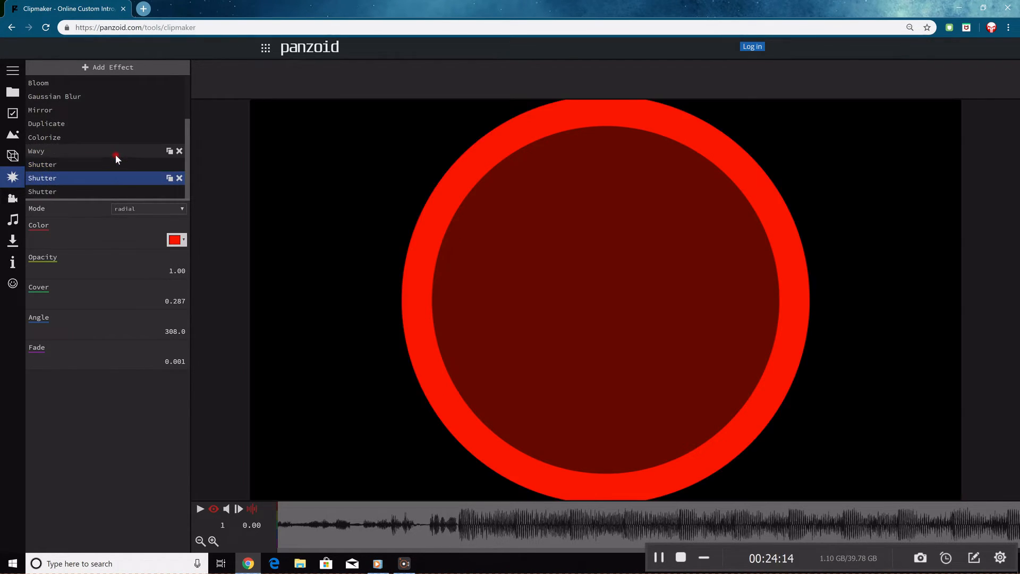
# Change the selected red Shutter's color to light pink (#ff9a9a).
pyautogui.click(175, 240)
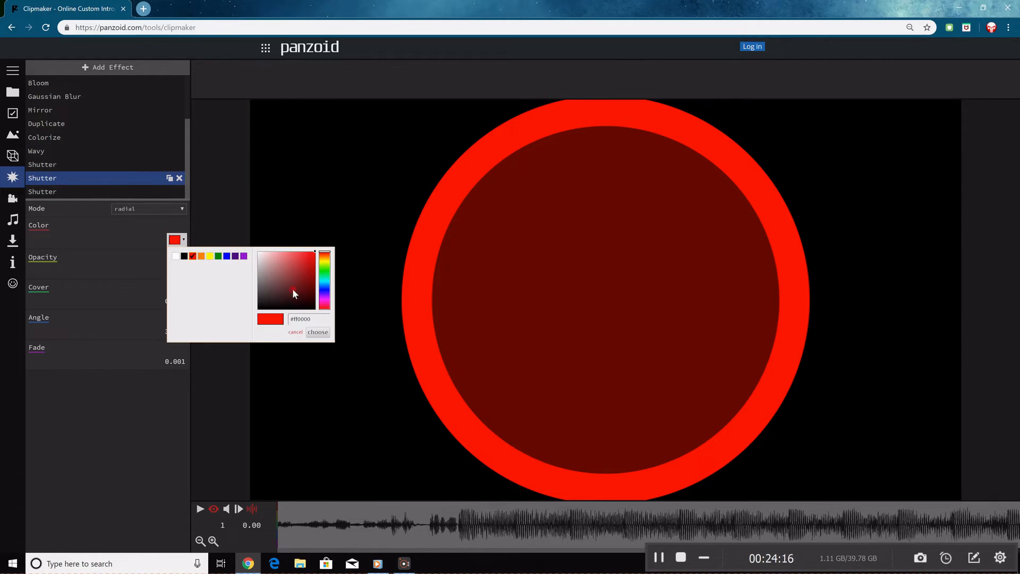
pyautogui.click(319, 273)
pyautogui.click(318, 332)
pyautogui.click(281, 254)
pyautogui.click(318, 332)
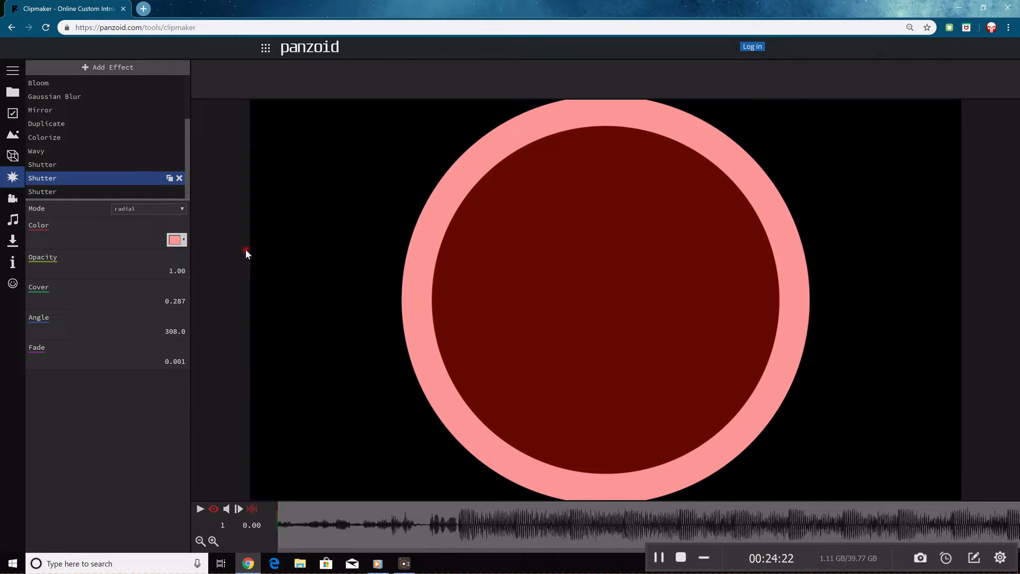
# Move the pink Shutter above the red one and set its Cover to 0.321.
pyautogui.click(71, 162)
pyautogui.click(80, 178)
pyautogui.click(81, 163)
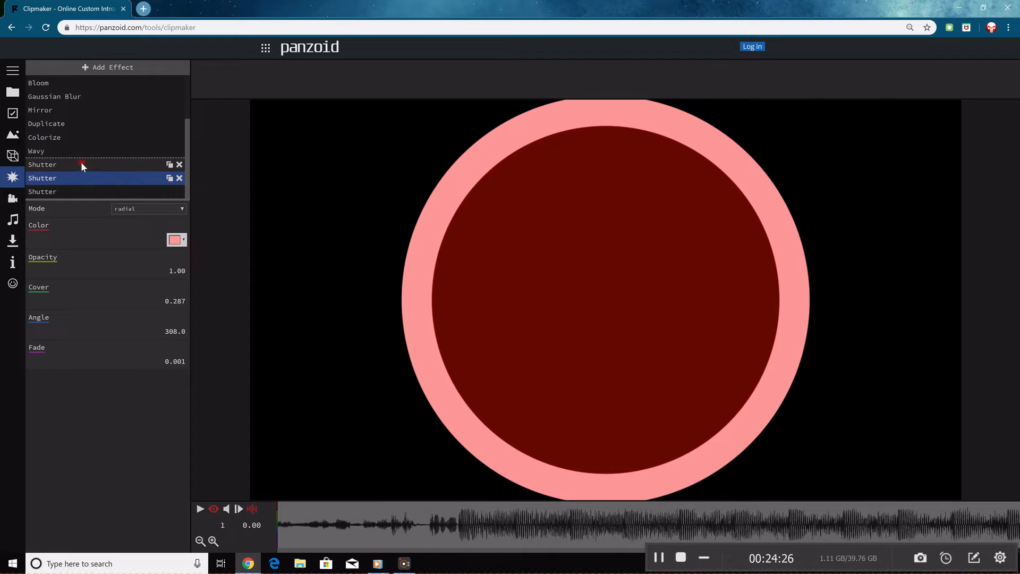
pyautogui.moveTo(170, 285); pyautogui.dragTo(195, 306)
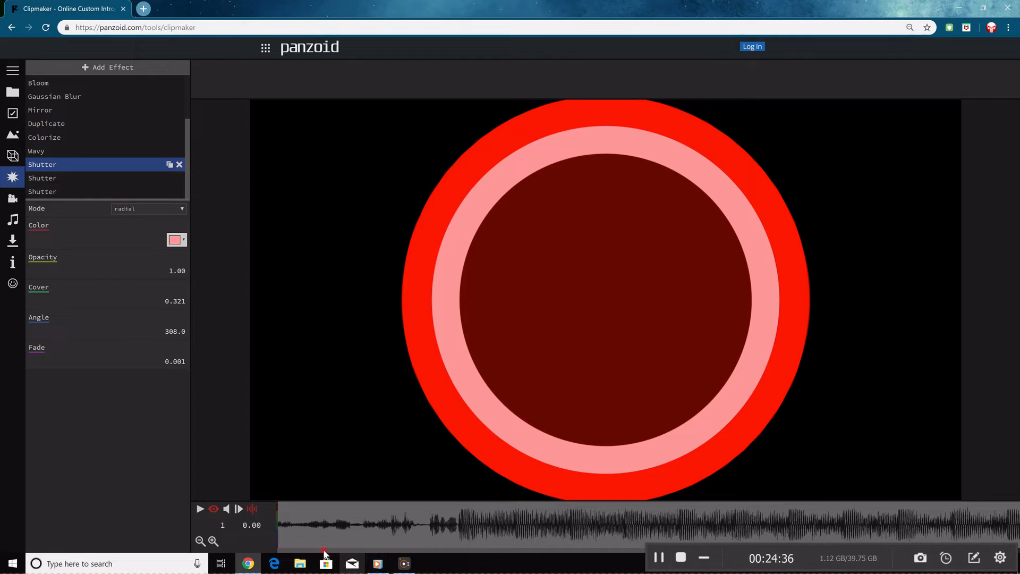
# Set the Cover of the pink, red and black Shutters to 0.5 at frame 1.
pyautogui.click(178, 303)
pyautogui.write('0.5')
pyautogui.press('Return')
pyautogui.click(110, 179)
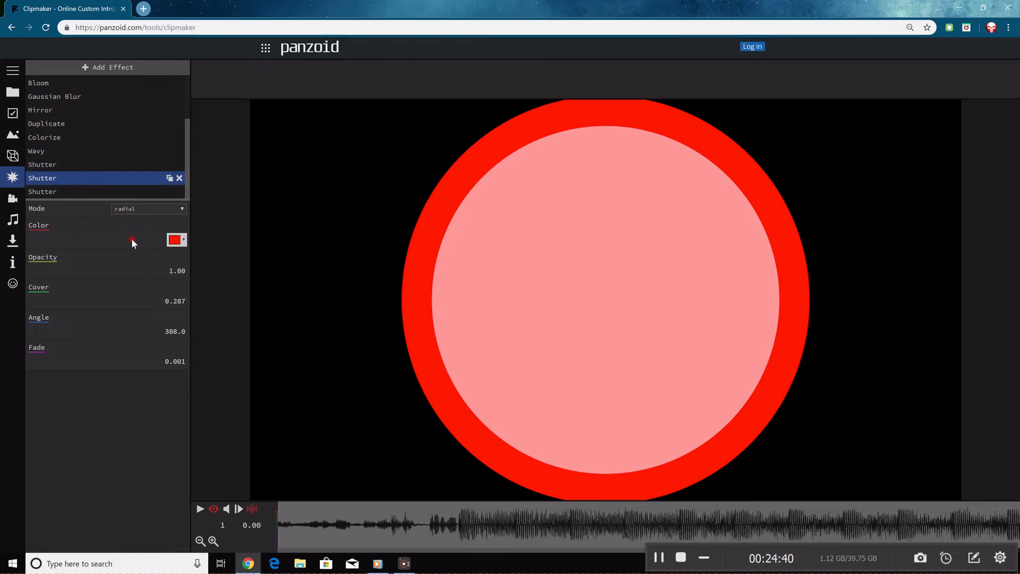
pyautogui.click(179, 300)
pyautogui.write('0.5')
pyautogui.press('Return')
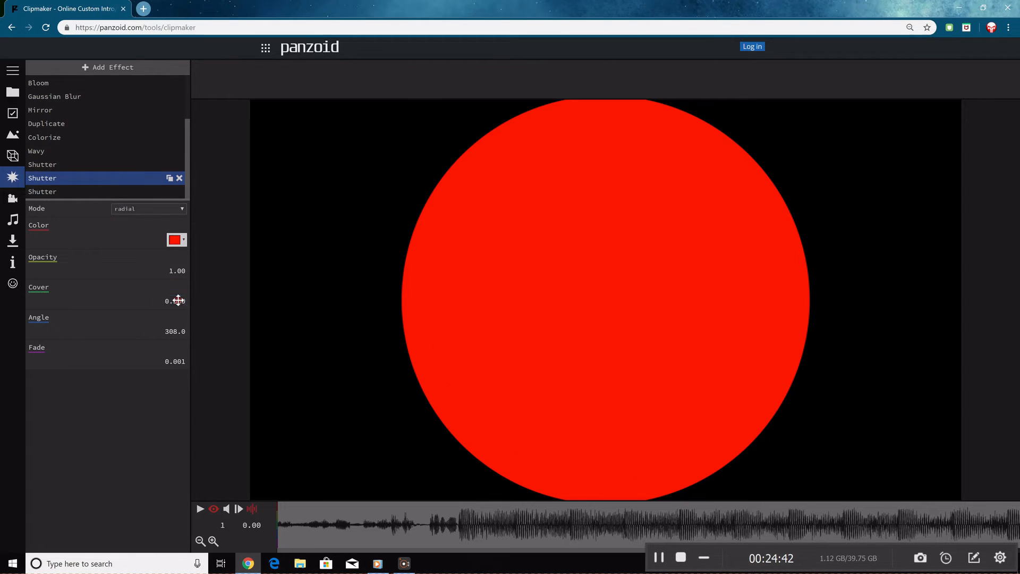
pyautogui.click(101, 193)
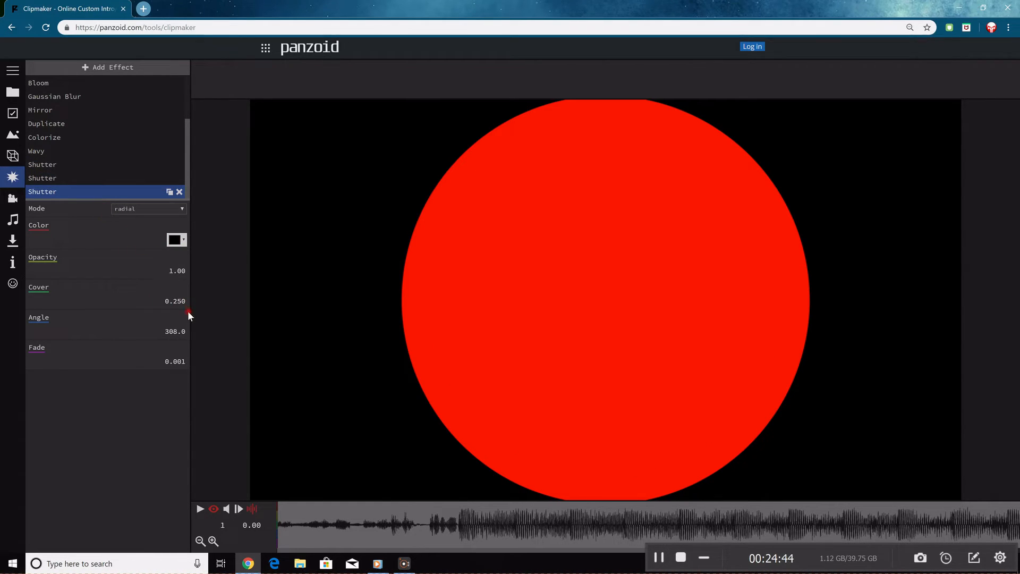
pyautogui.click(182, 304)
pyautogui.write('0.5')
pyautogui.press('Return')
# Add a Cover keyframe of 0.5 at frame 37 to each of the three Shutters.
pyautogui.click(355, 529)
pyautogui.moveTo(387, 518); pyautogui.dragTo(389, 515)
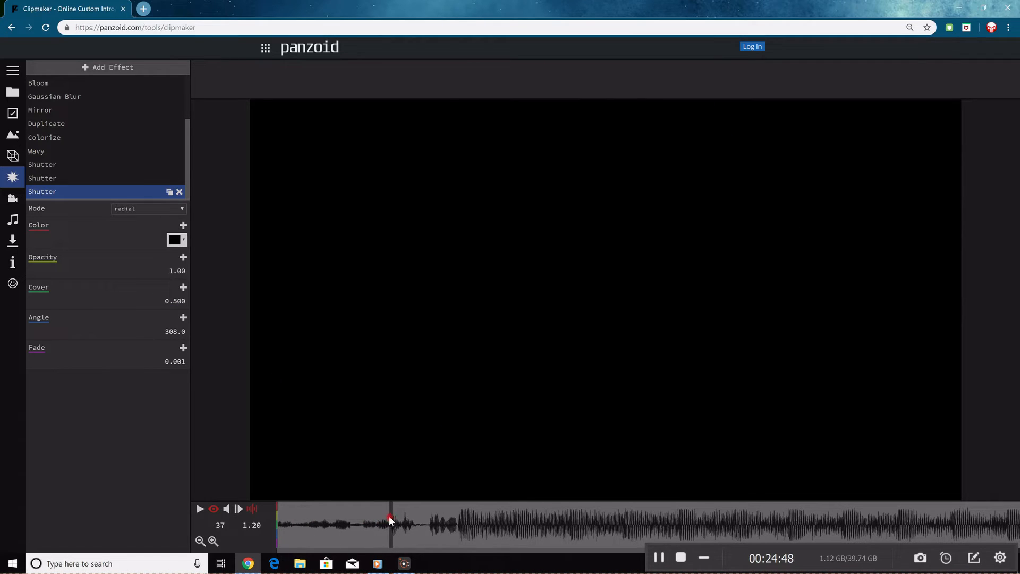
pyautogui.click(184, 287)
pyautogui.click(109, 180)
pyautogui.click(109, 170)
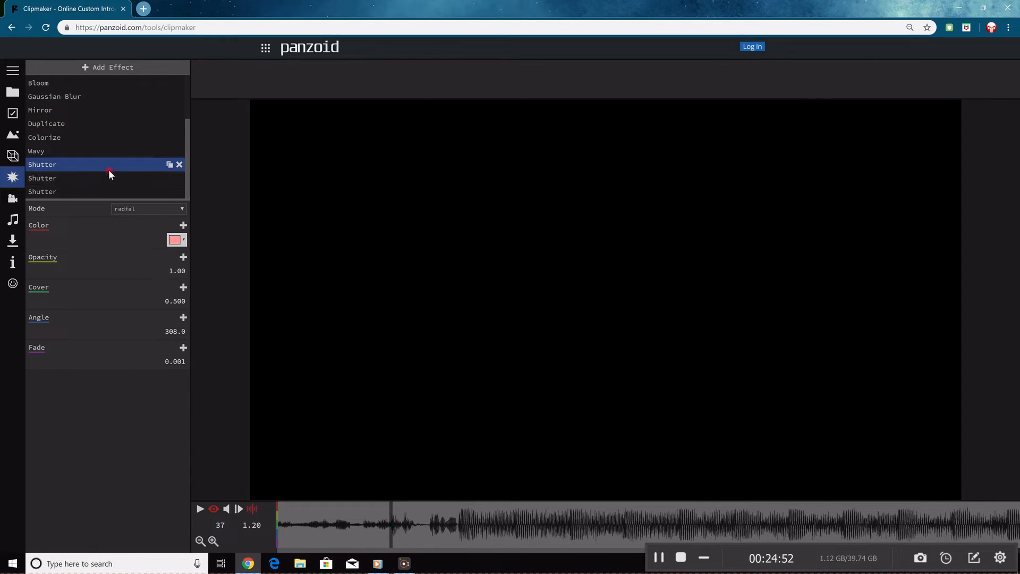
pyautogui.click(183, 288)
pyautogui.click(110, 191)
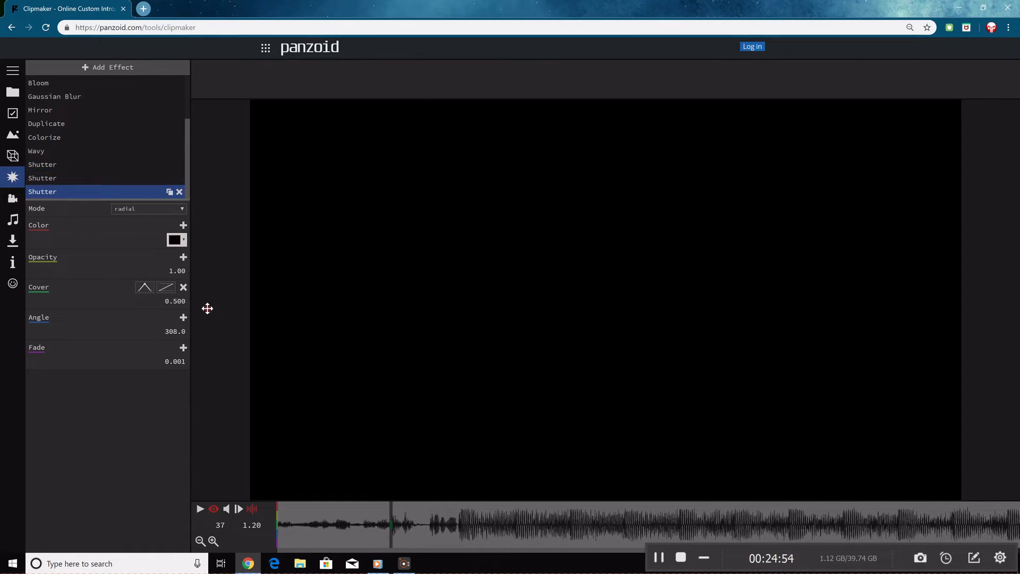
# Keyframe the black Shutter's Cover at 0 on frame 57.
pyautogui.moveTo(393, 504); pyautogui.dragTo(456, 502)
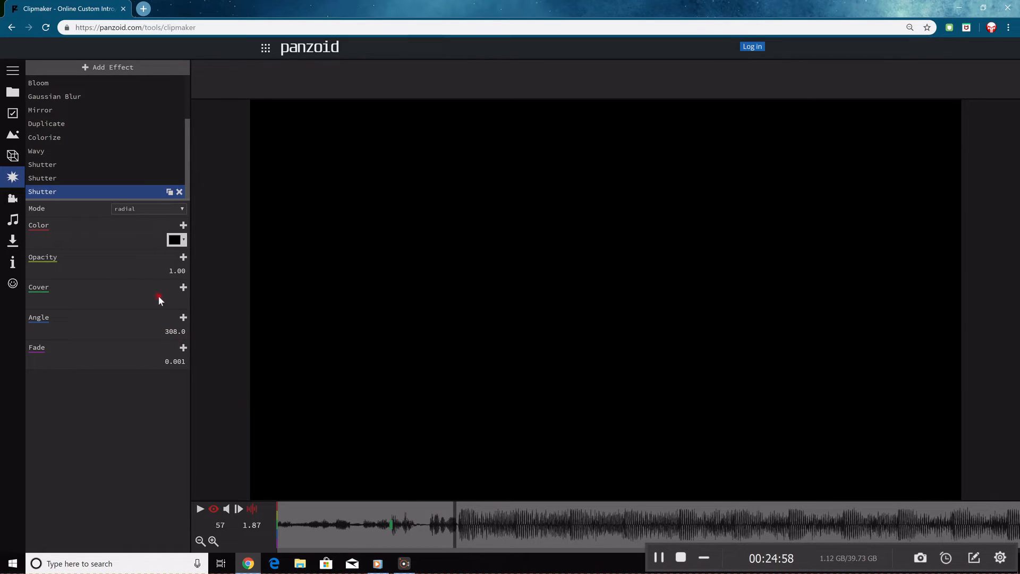
pyautogui.click(183, 288)
pyautogui.click(180, 300)
pyautogui.write('0')
pyautogui.click(214, 308)
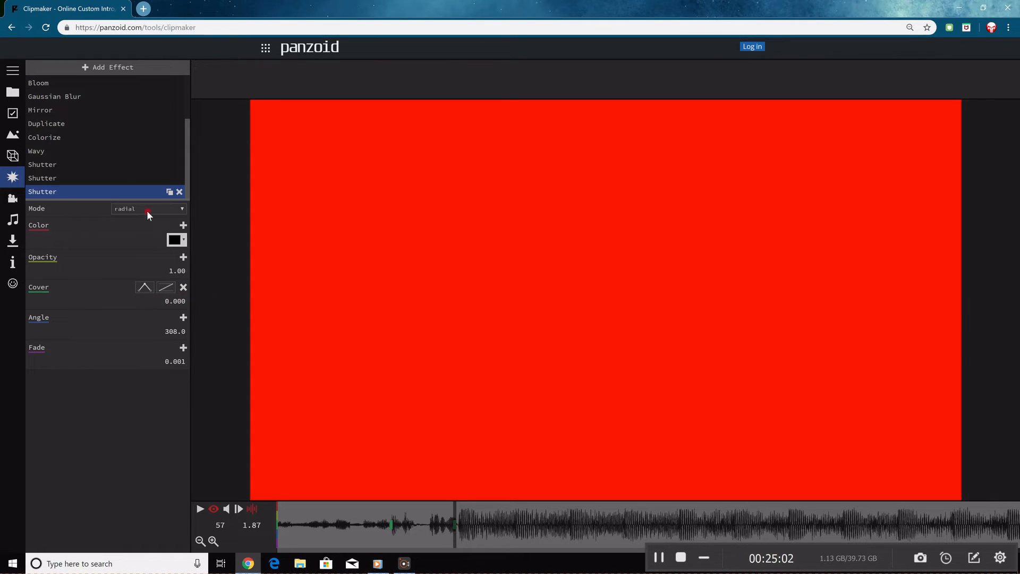
# Keyframe the red Shutter's Cover at 0 on frame 58.
pyautogui.moveTo(446, 501)
pyautogui.mouseDown()
pyautogui.moveTo(435, 505)
pyautogui.moveTo(458, 505)
pyautogui.mouseUp()
pyautogui.click(110, 180)
pyautogui.moveTo(179, 301); pyautogui.dragTo(567, 447)
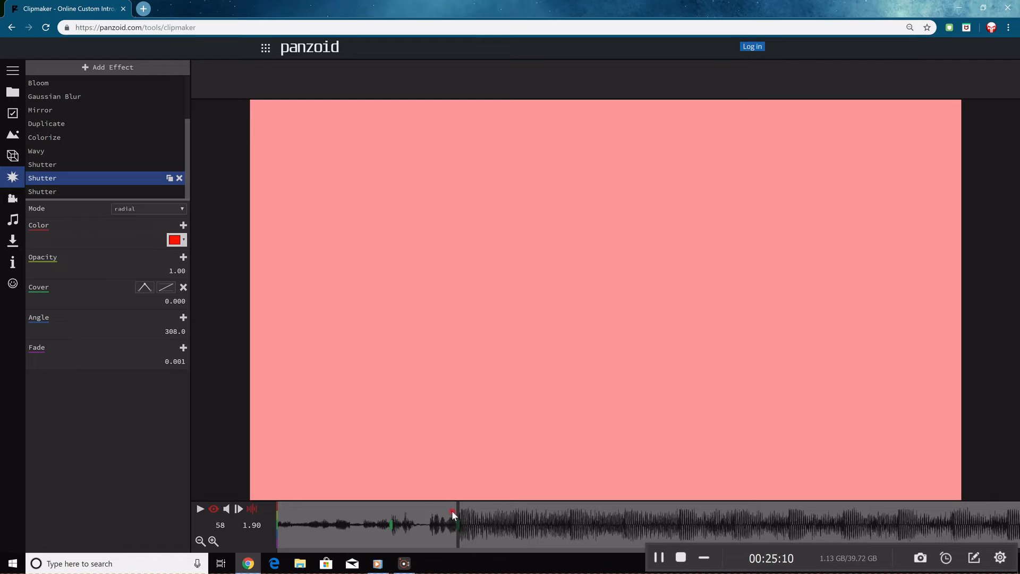
# Shift the last Cover keyframes of the red and black Shutters back to about frame 51, leaving the red one slightly later.
pyautogui.moveTo(458, 523); pyautogui.dragTo(436, 523)
pyautogui.click(136, 191)
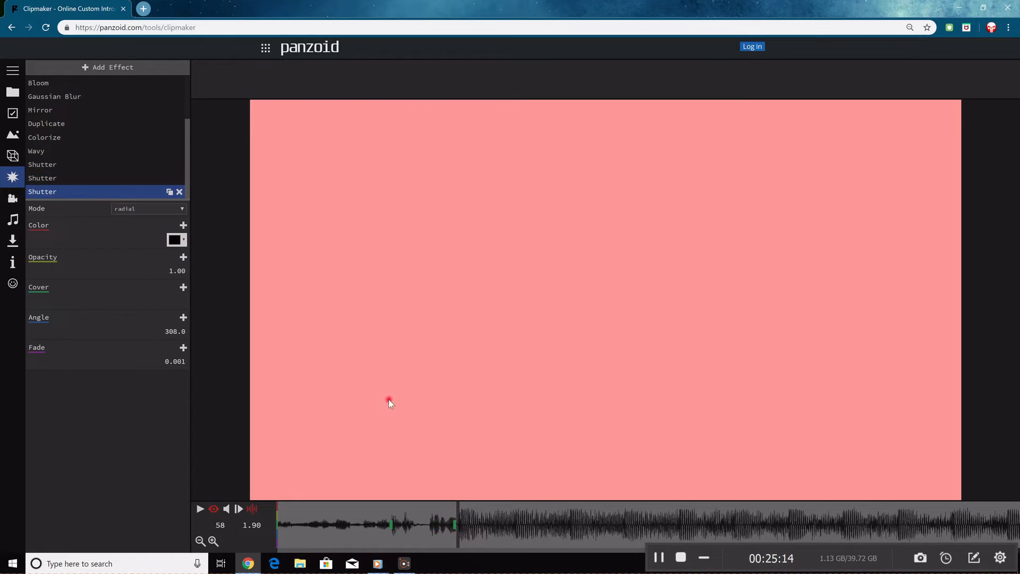
pyautogui.click(453, 524)
pyautogui.moveTo(456, 525); pyautogui.dragTo(434, 525)
pyautogui.click(435, 518)
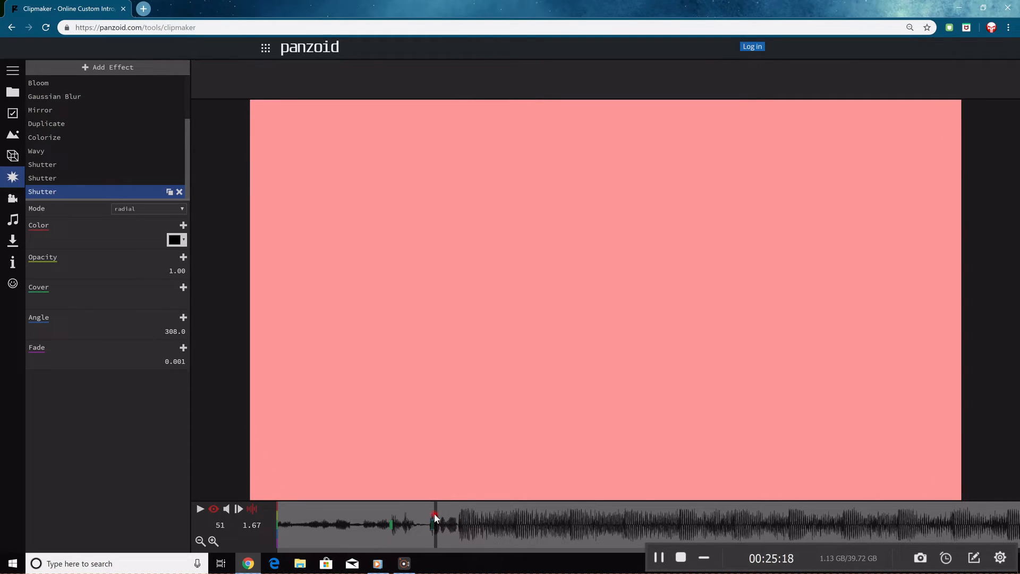
pyautogui.click(98, 178)
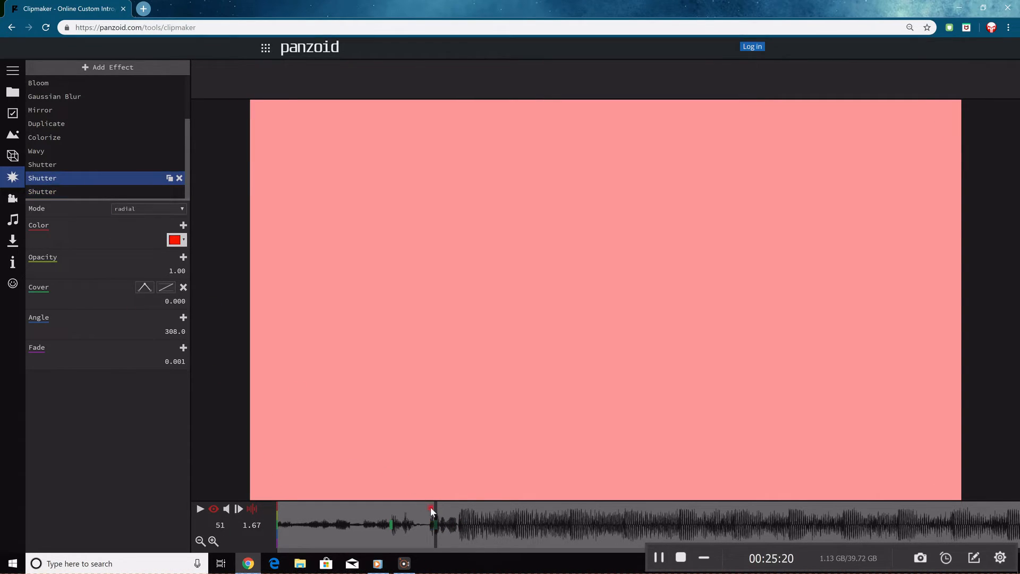
pyautogui.moveTo(434, 522); pyautogui.dragTo(438, 523)
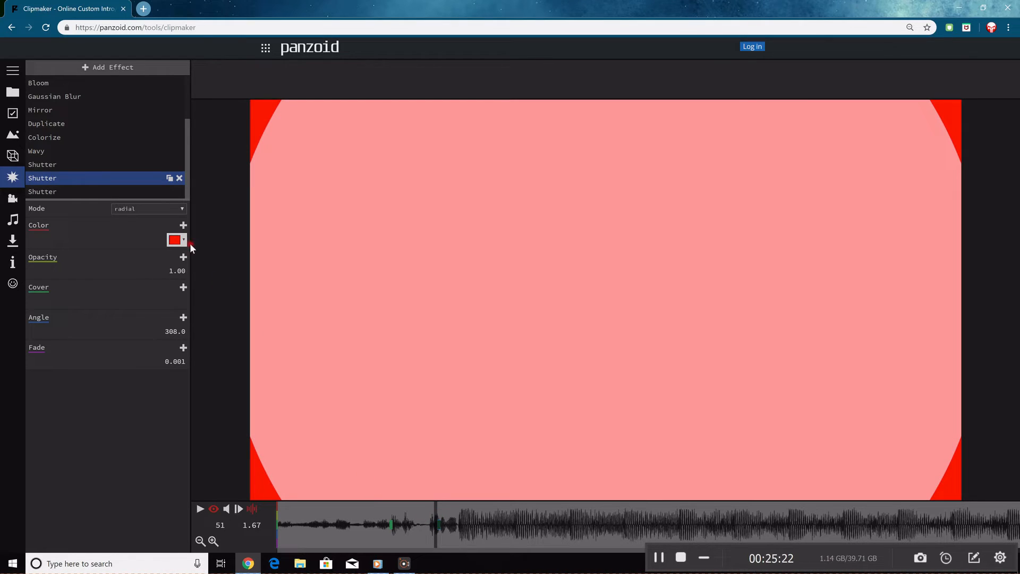
# Keyframe the pink Shutter's Cover at 0 and place that keyframe slightly after the red Shutter's last one.
pyautogui.click(118, 166)
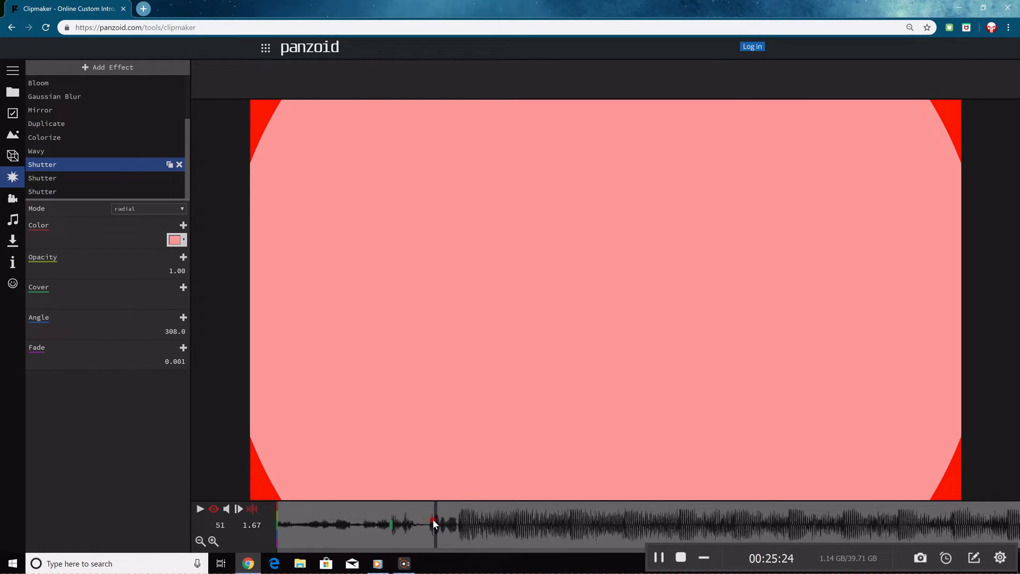
pyautogui.click(181, 288)
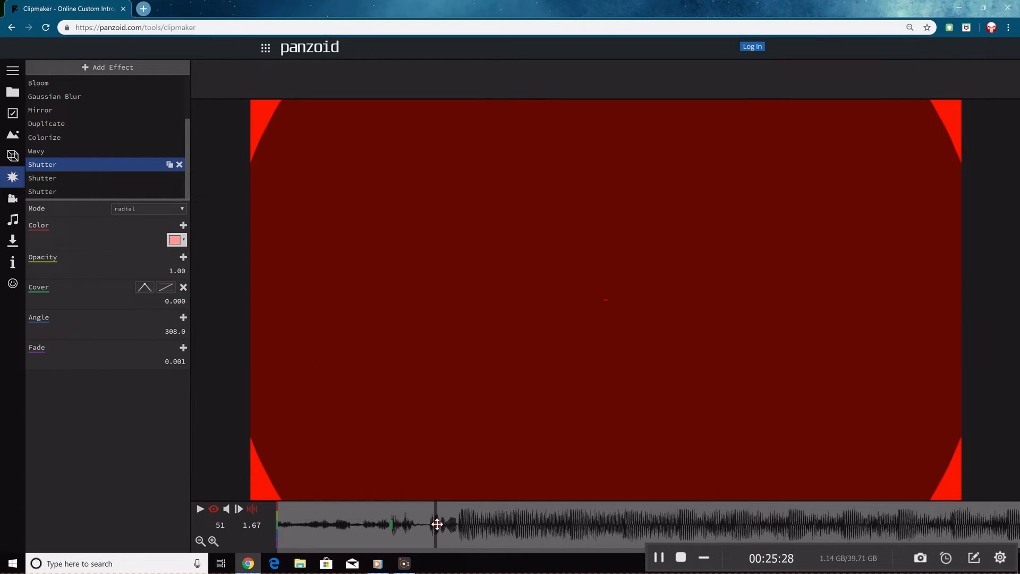
pyautogui.click(431, 506)
pyautogui.moveTo(432, 506); pyautogui.dragTo(409, 501)
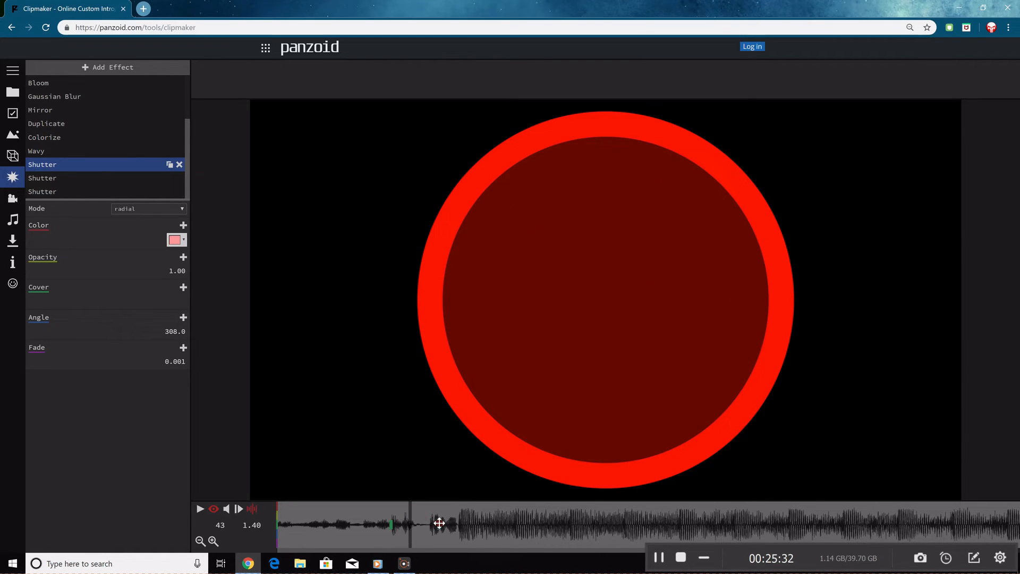
pyautogui.moveTo(425, 512)
pyautogui.mouseDown()
pyautogui.moveTo(397, 504)
pyautogui.moveTo(455, 502)
pyautogui.moveTo(416, 504)
pyautogui.mouseUp()
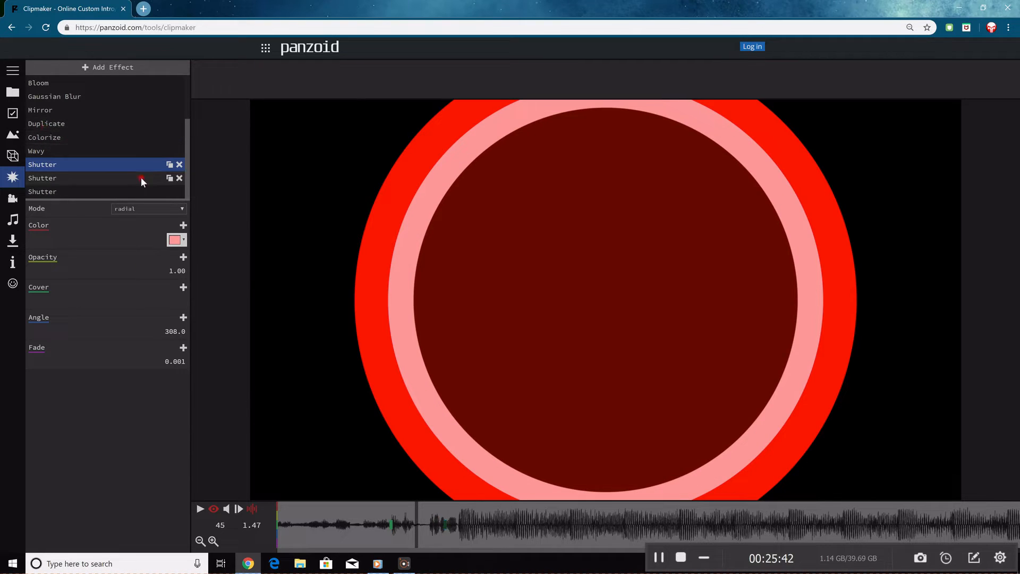
# Duplicate the pink Shutter and move the copy above the other Shutters.
pyautogui.click(170, 165)
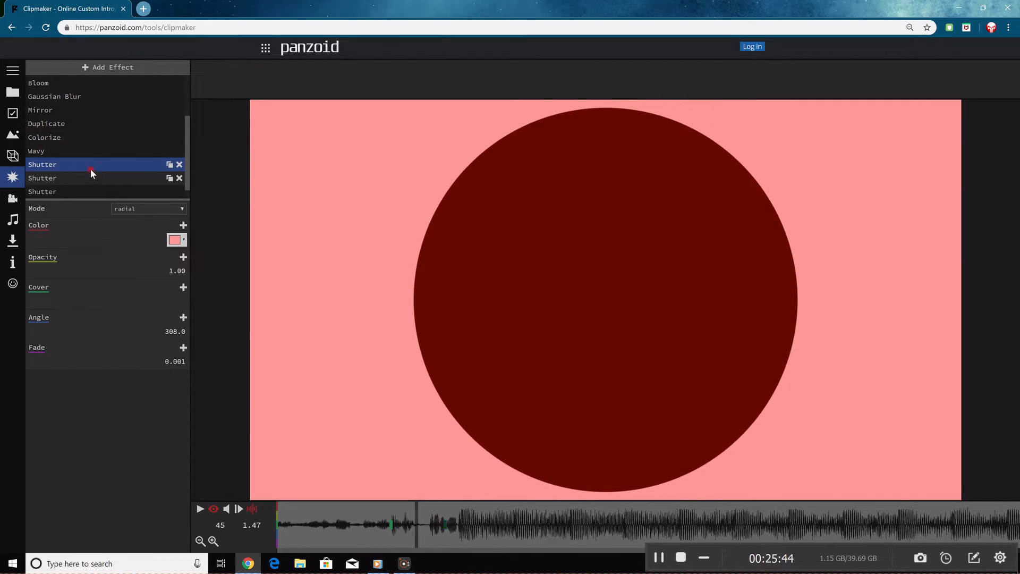
pyautogui.scroll(-1, 89, 191)
pyautogui.moveTo(86, 190); pyautogui.dragTo(78, 145)
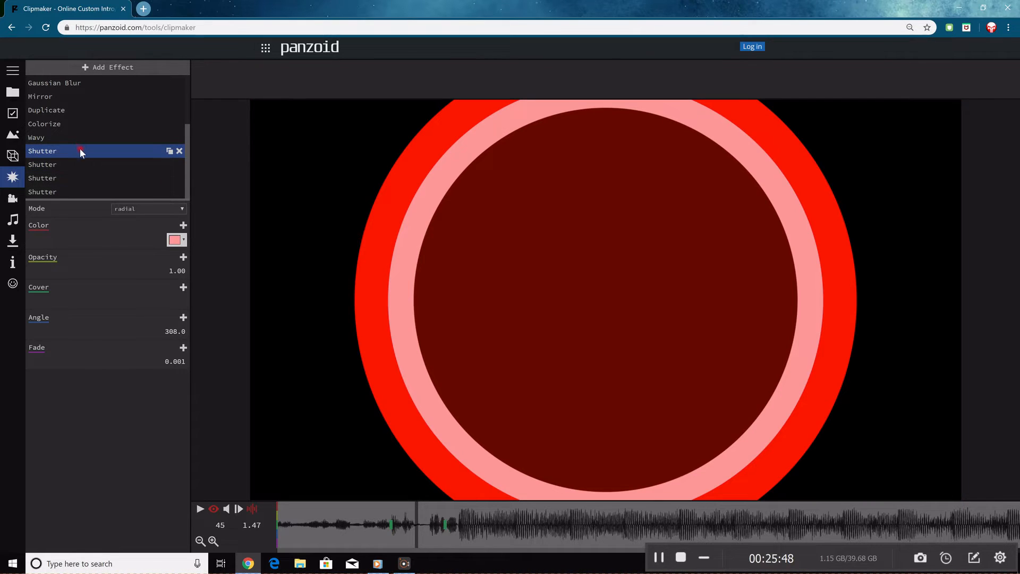
# Change the topmost Shutter's color to magenta.
pyautogui.click(185, 242)
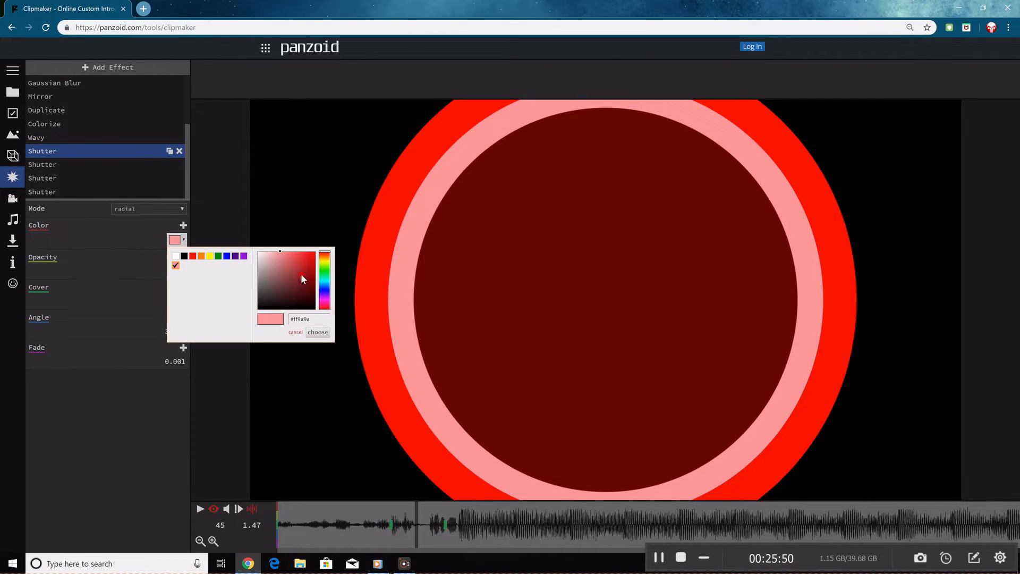
pyautogui.click(324, 299)
pyautogui.moveTo(304, 280); pyautogui.dragTo(346, 250)
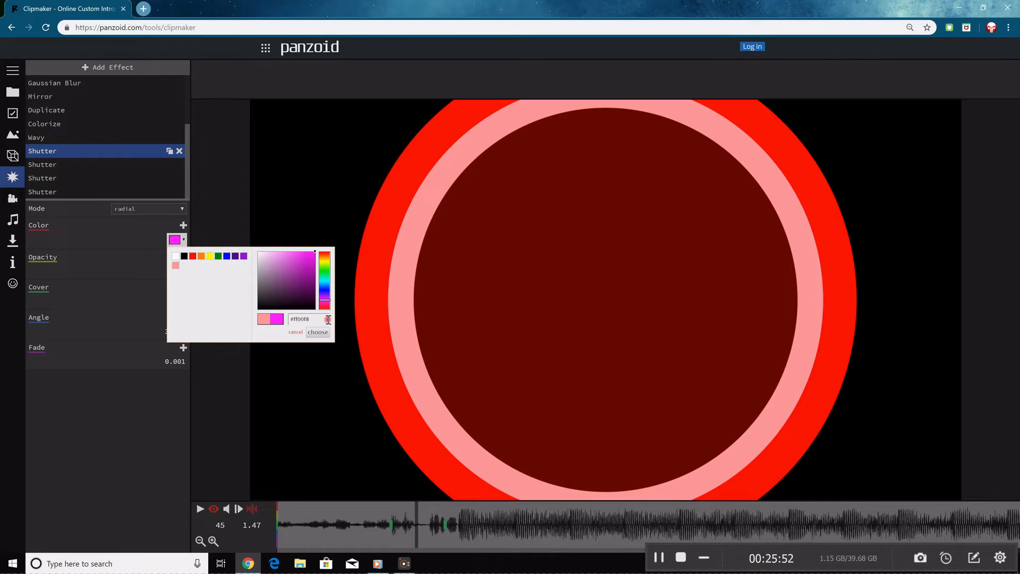
pyautogui.click(318, 332)
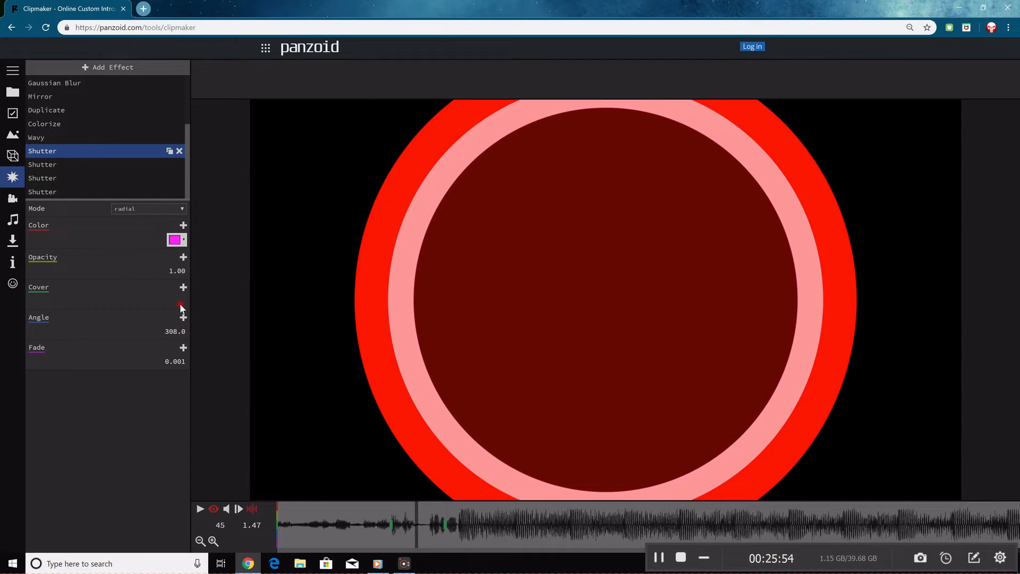
# Move the magenta Shutter's last Cover keyframe a few frames later and play the intro from the start.
pyautogui.moveTo(445, 523); pyautogui.dragTo(269, 502)
pyautogui.press('space')
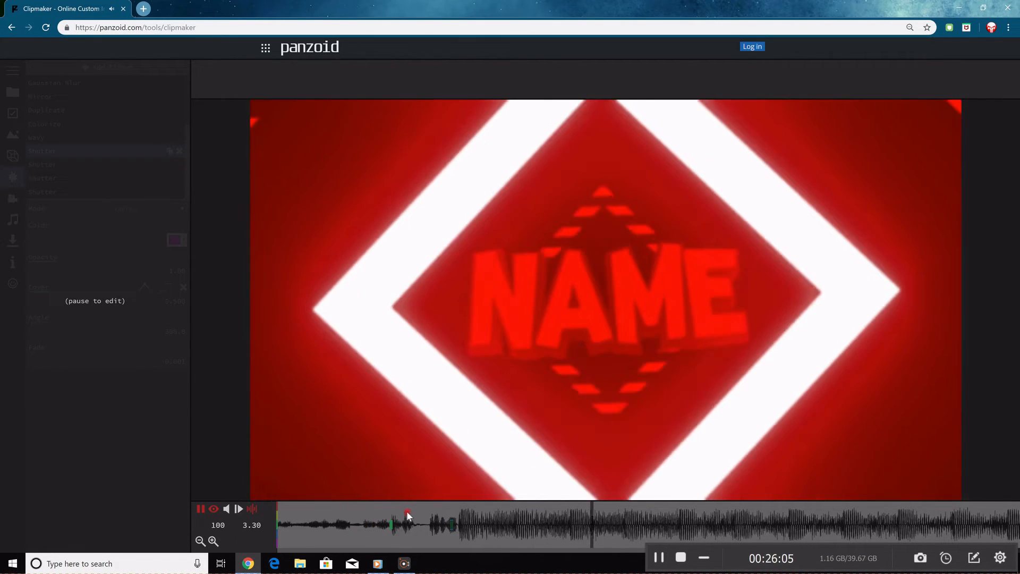
# Set the easing of the bottom black Shutter's last Cover keyframe, at frame 50, to quadratic out.
pyautogui.moveTo(407, 512)
pyautogui.mouseDown()
pyautogui.moveTo(386, 510)
pyautogui.moveTo(407, 509)
pyautogui.mouseUp()
pyautogui.click(389, 509)
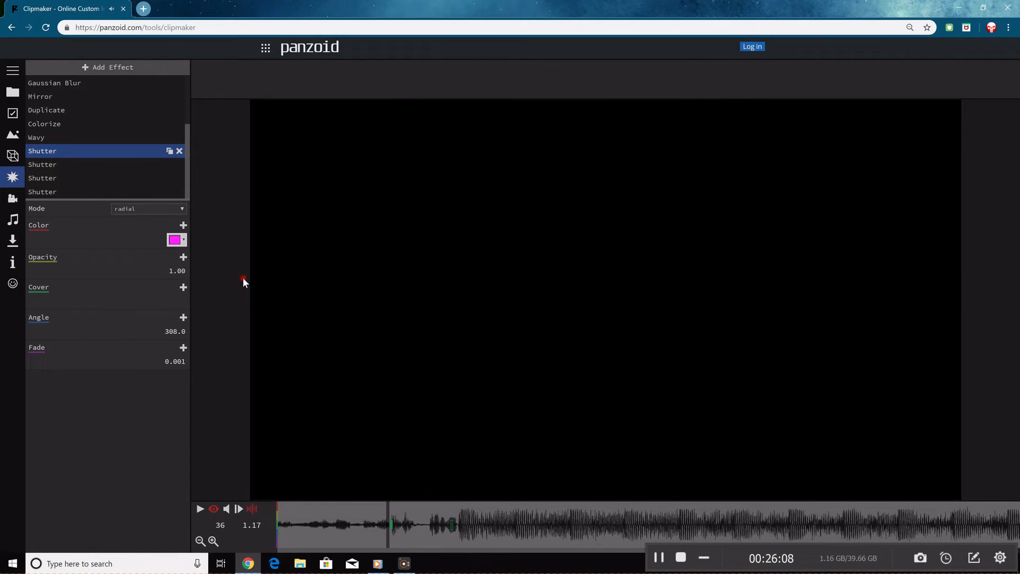
pyautogui.click(93, 191)
pyautogui.moveTo(410, 512); pyautogui.dragTo(432, 511)
pyautogui.click(183, 287)
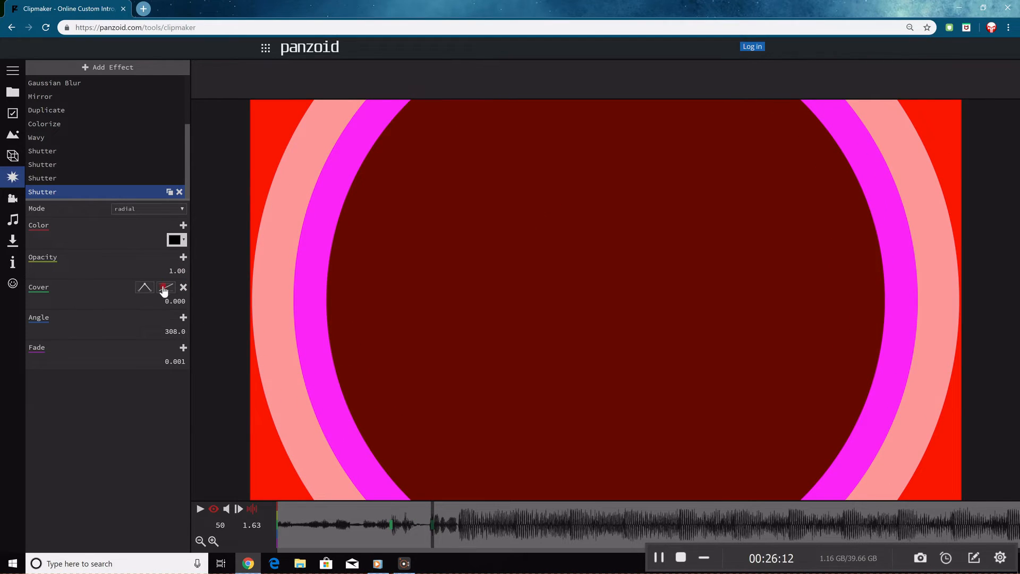
pyautogui.click(165, 287)
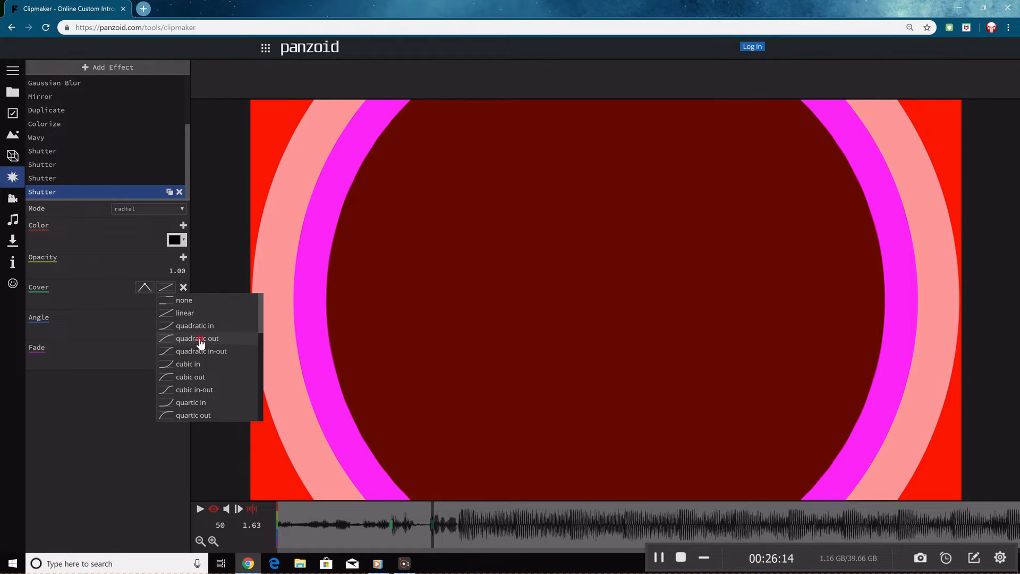
pyautogui.click(201, 340)
# Set the easing of the red Shutter's last Cover keyframe, at frame 52, to quadratic out.
pyautogui.click(107, 178)
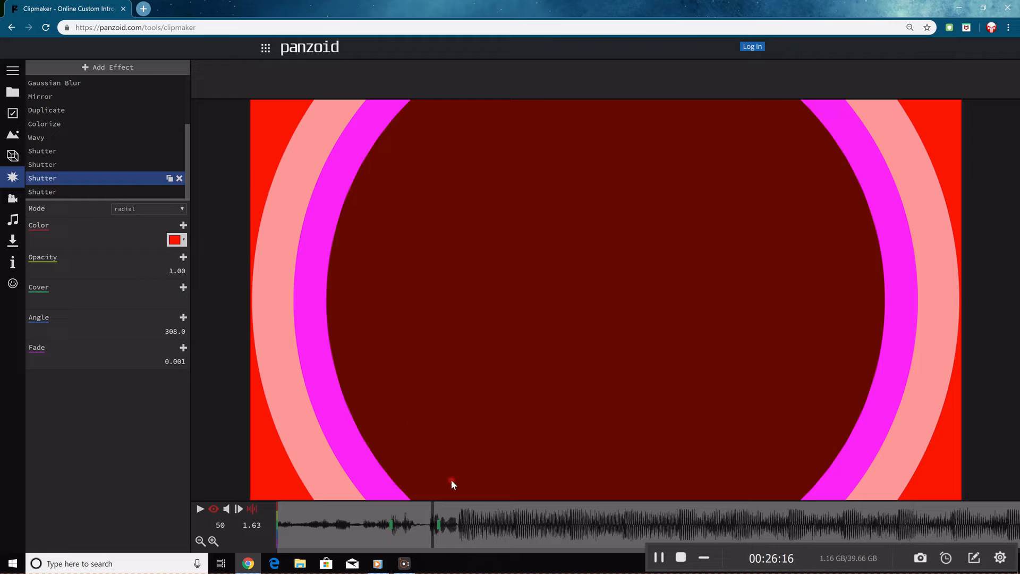
pyautogui.moveTo(435, 498); pyautogui.dragTo(439, 510)
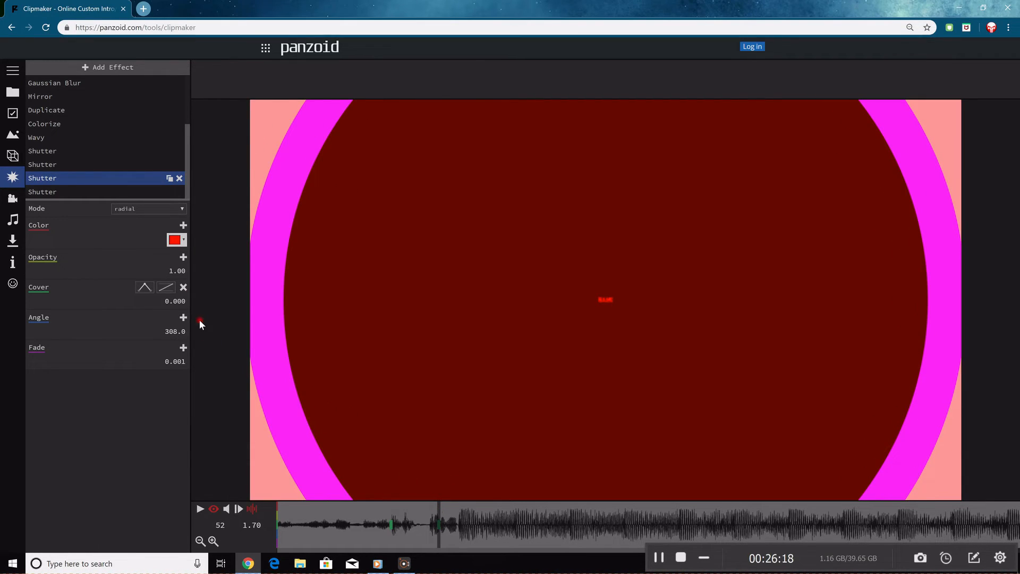
pyautogui.click(166, 287)
pyautogui.click(198, 342)
# Apply quadratic out easing to the last Cover keyframes of the pink Shutter at frame 54 and the magenta Shutter at frame 56.
pyautogui.click(74, 165)
pyautogui.click(445, 514)
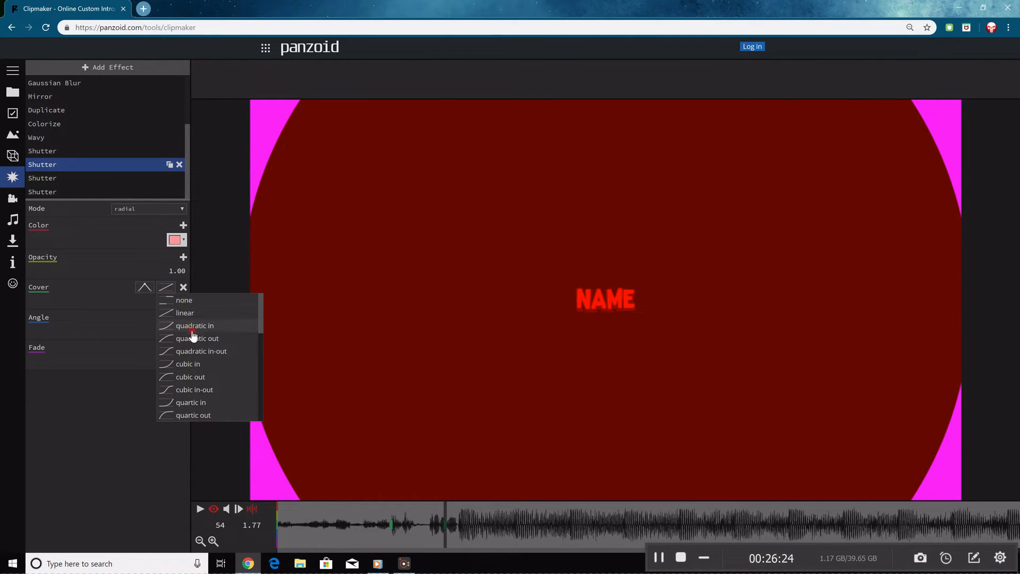
pyautogui.click(79, 152)
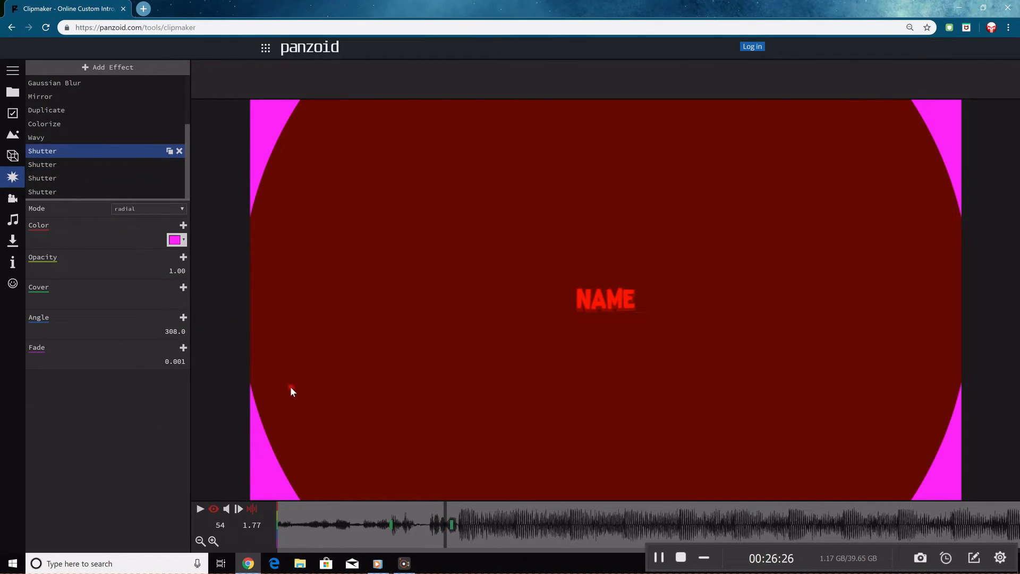
pyautogui.click(452, 512)
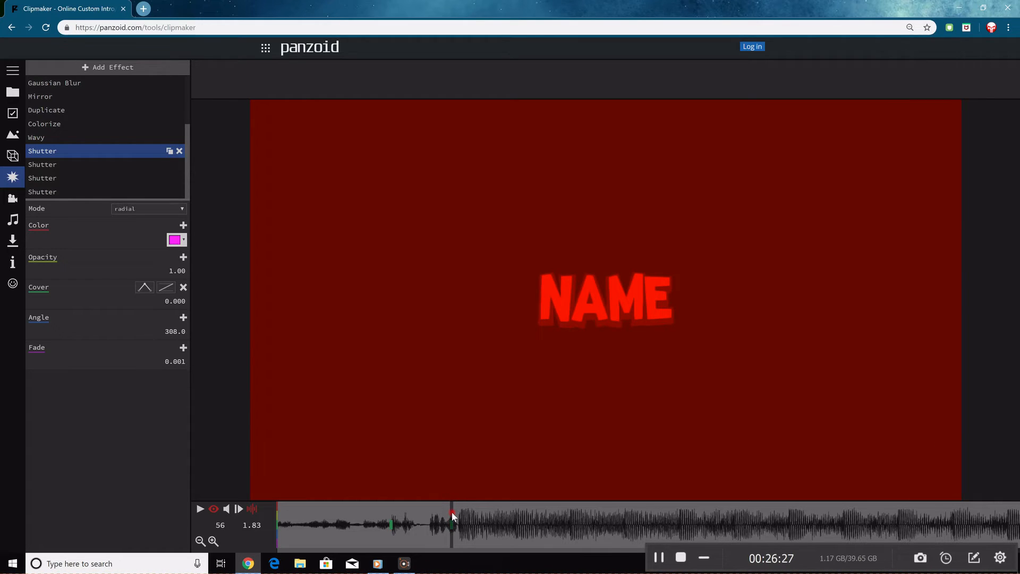
pyautogui.click(166, 287)
pyautogui.click(212, 338)
# Play the intro from the start and check the Shutter opening and the ending section.
pyautogui.moveTo(432, 506); pyautogui.dragTo(268, 508)
pyautogui.press('space')
pyautogui.click(316, 505)
pyautogui.press('space')
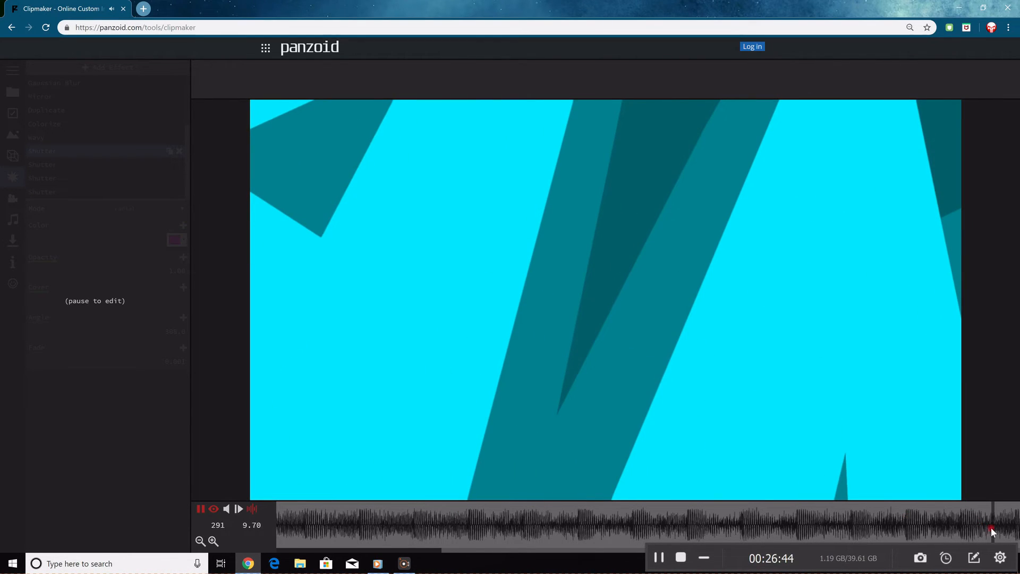
pyautogui.press('space')
# Add a new Shutter effect at the end of the effects list and set its mode to linear.
pyautogui.click(916, 521)
pyautogui.moveTo(918, 521); pyautogui.dragTo(925, 520)
pyautogui.click(97, 192)
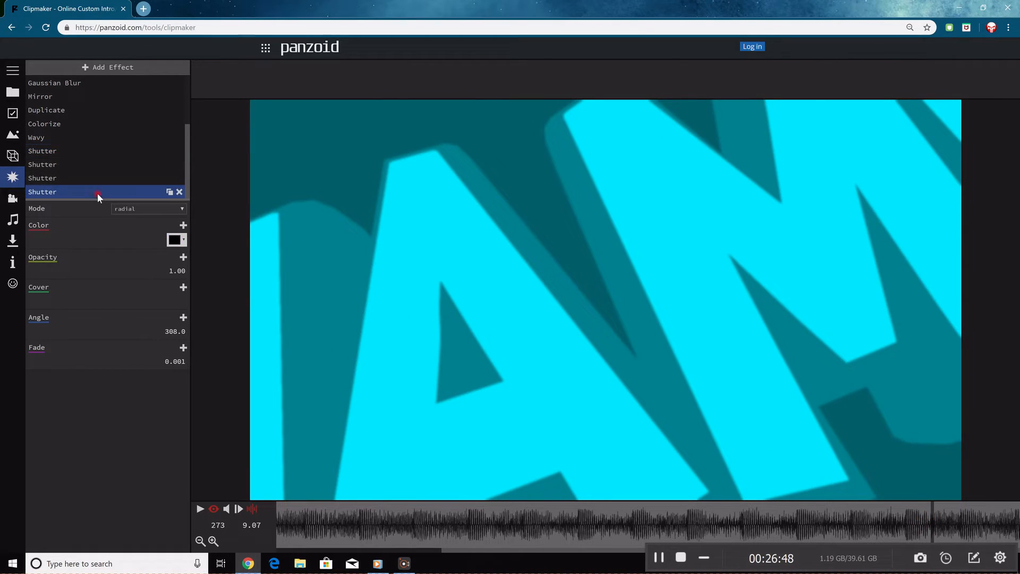
pyautogui.click(97, 69)
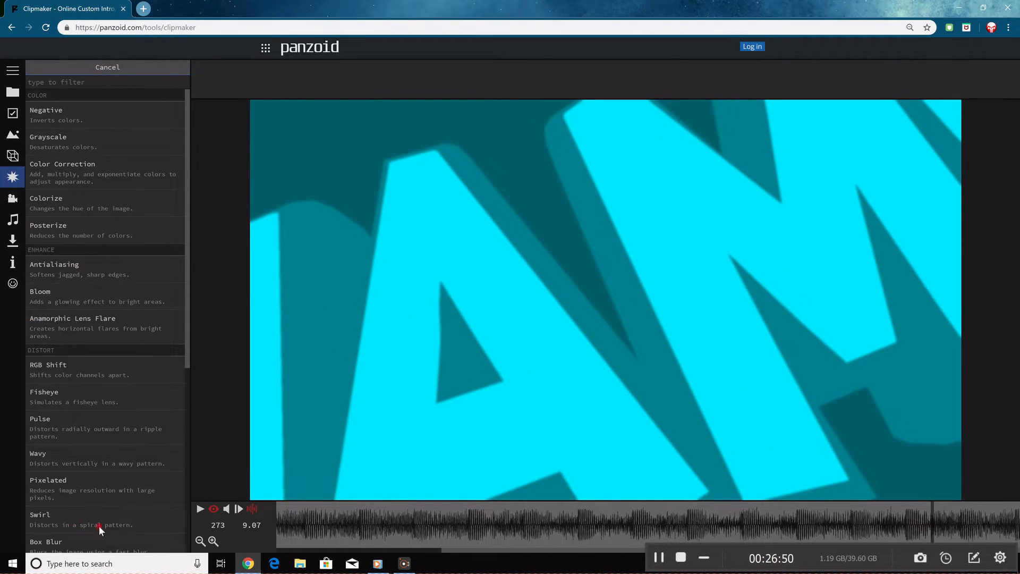
pyautogui.scroll(-5, 103, 455)
pyautogui.click(77, 416)
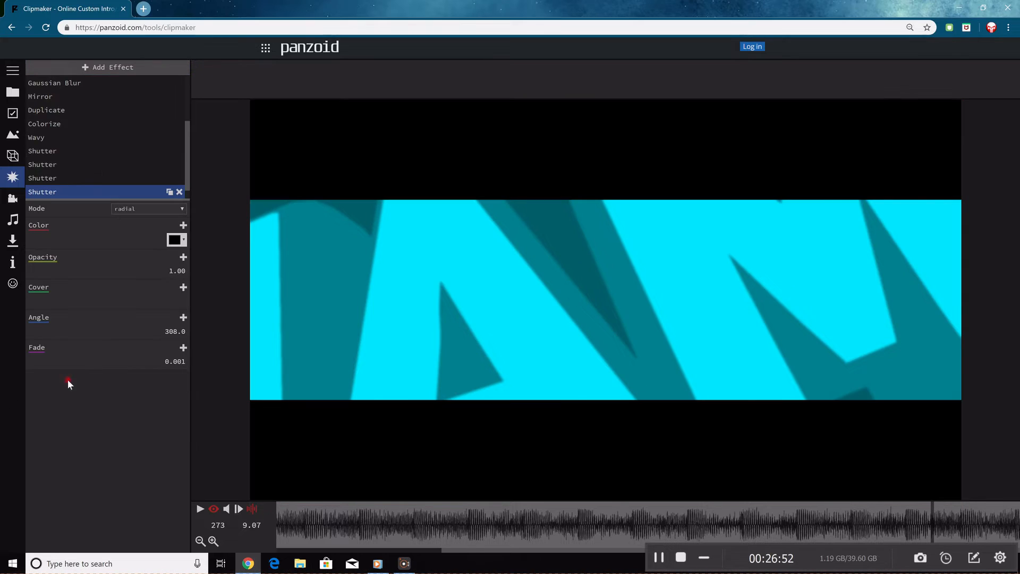
pyautogui.scroll(-1, 79, 187)
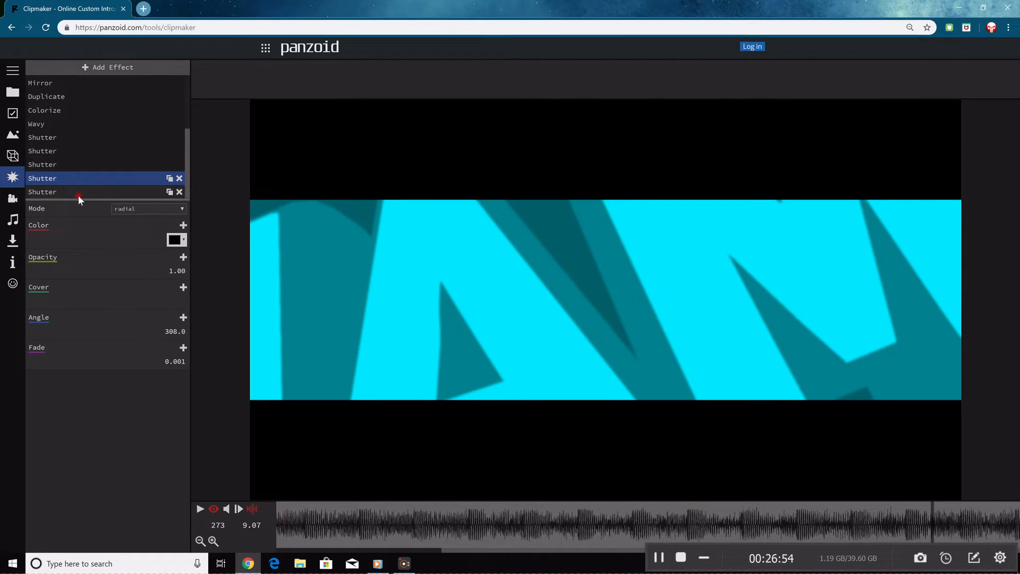
pyautogui.click(81, 194)
pyautogui.click(144, 208)
pyautogui.click(141, 228)
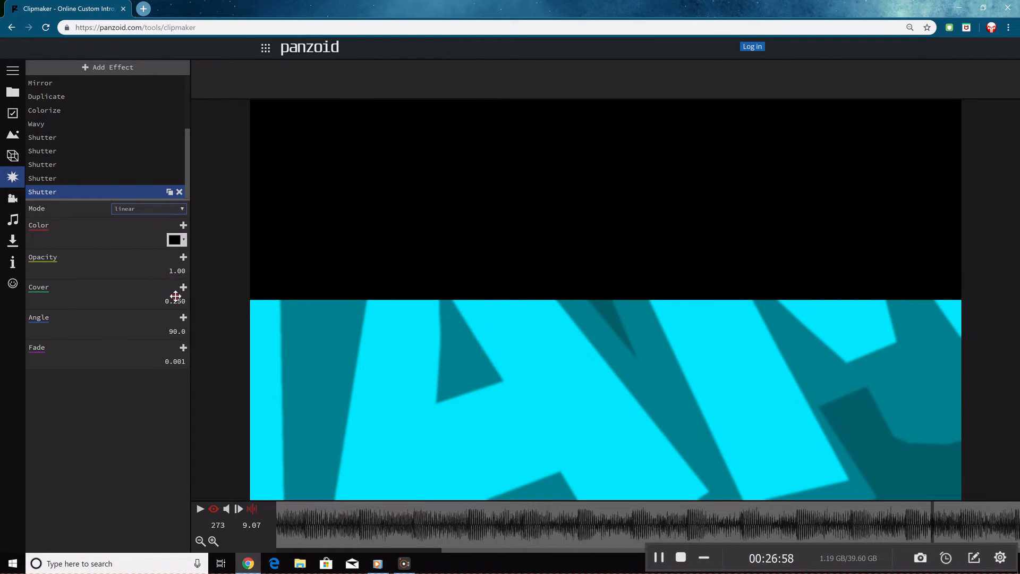
# Set the linear Shutter's Angle to 299 and its Cover to 0.144.
pyautogui.click(176, 304)
pyautogui.write('0')
pyautogui.press('Return')
pyautogui.click(180, 347)
pyautogui.moveTo(179, 305); pyautogui.dragTo(386, 314)
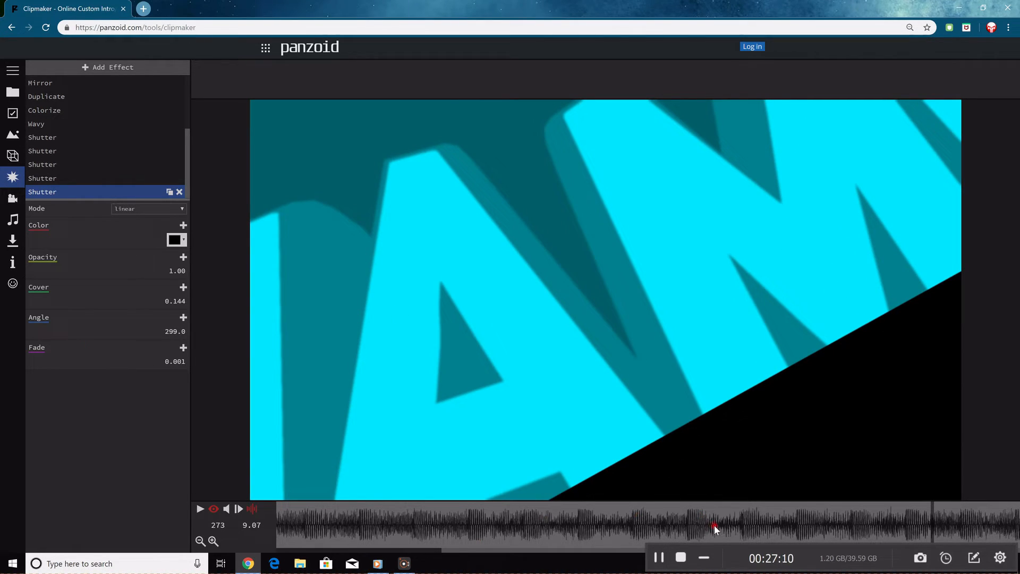
# Add a Cover keyframe of 0 to the linear Shutter at frame 268.
pyautogui.moveTo(900, 517)
pyautogui.mouseDown()
pyautogui.moveTo(929, 518)
pyautogui.moveTo(916, 518)
pyautogui.mouseUp()
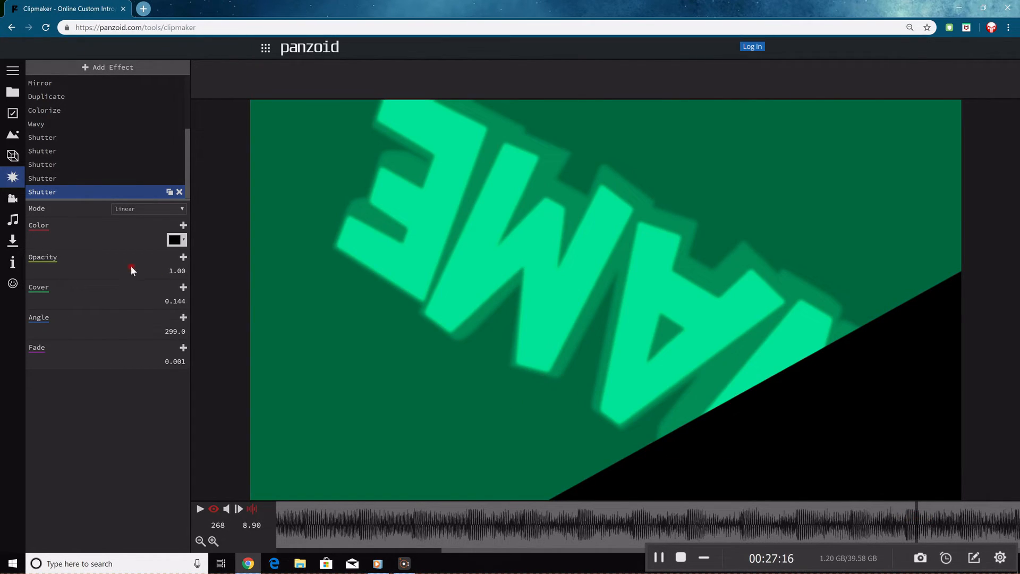
pyautogui.click(183, 291)
pyautogui.click(180, 299)
pyautogui.write('0')
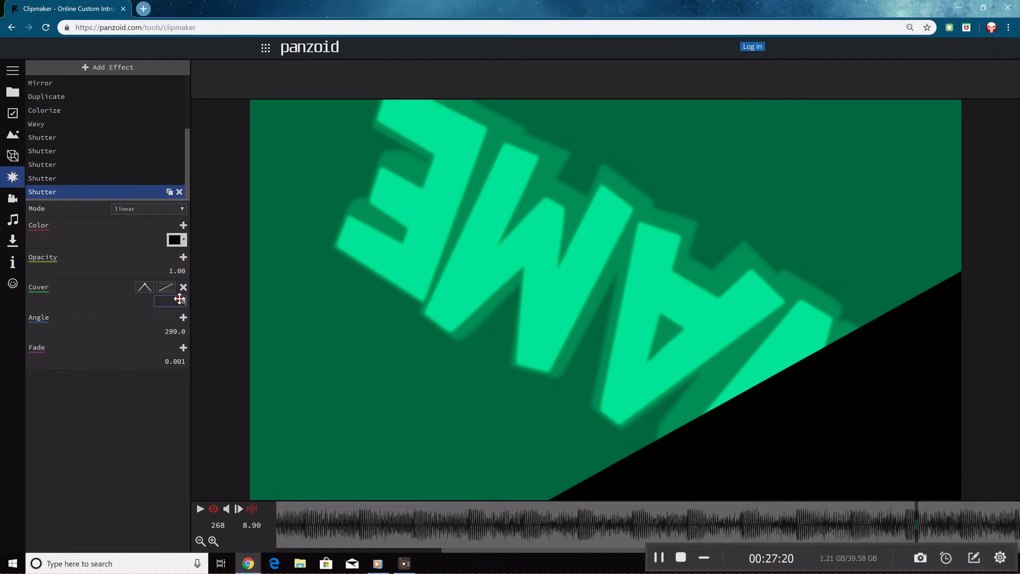
pyautogui.press('Return')
# Add a Cover keyframe of 0.5 to the linear Shutter at frame 282.
pyautogui.moveTo(935, 522); pyautogui.dragTo(973, 526)
pyautogui.click(183, 287)
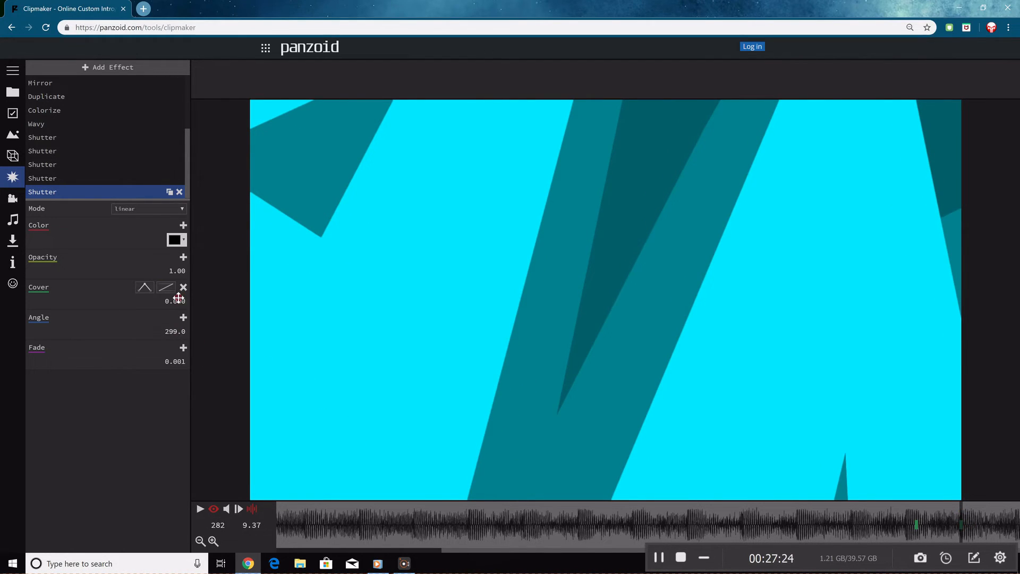
pyautogui.write('0.5')
pyautogui.press('Return')
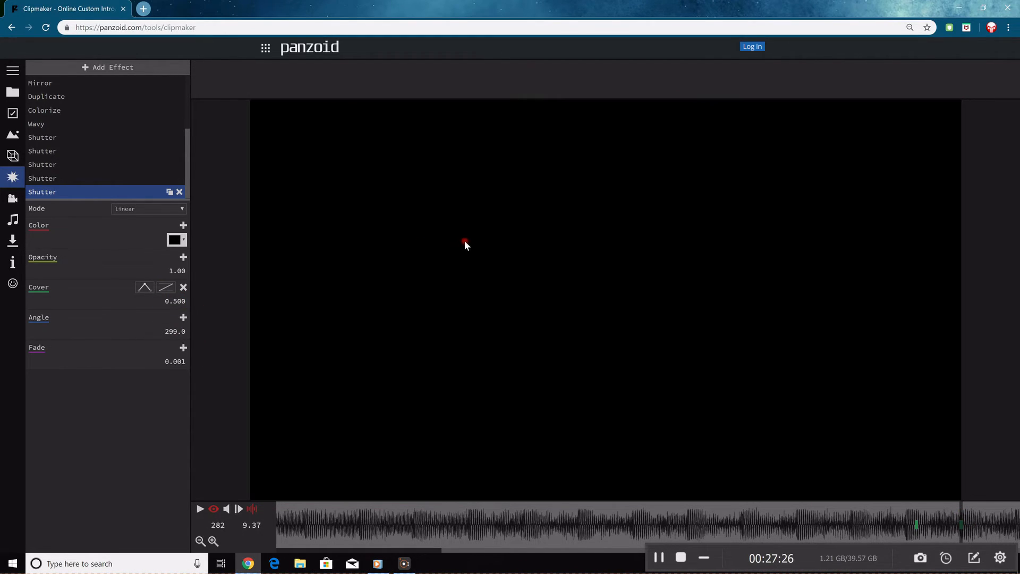
# Set the easing of the Cover keyframe at frame 282 to quadratic in-out and preview the closing wipe.
pyautogui.moveTo(943, 510)
pyautogui.mouseDown()
pyautogui.moveTo(911, 506)
pyautogui.moveTo(961, 502)
pyautogui.mouseUp()
pyautogui.click(157, 212)
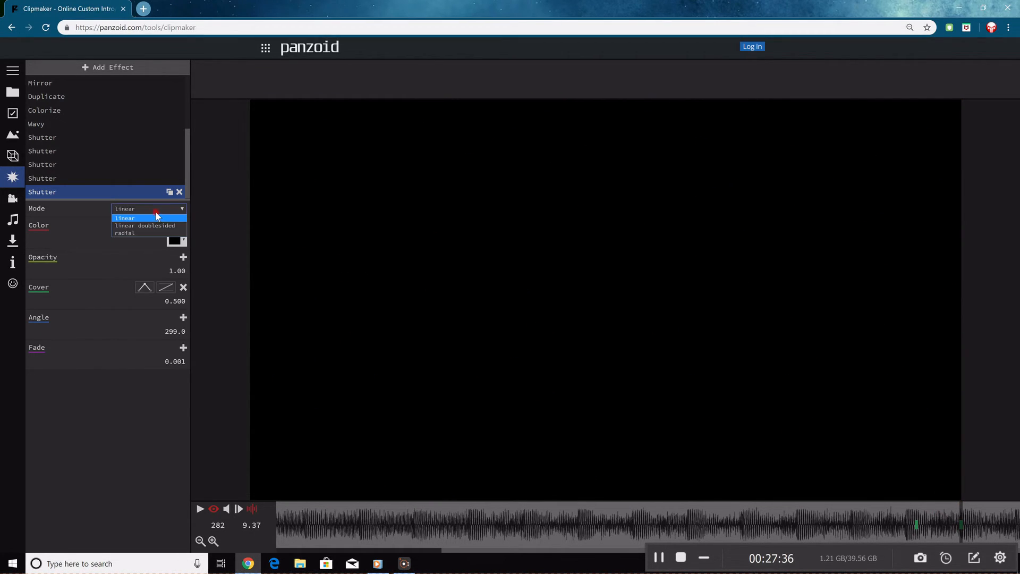
pyautogui.click(166, 288)
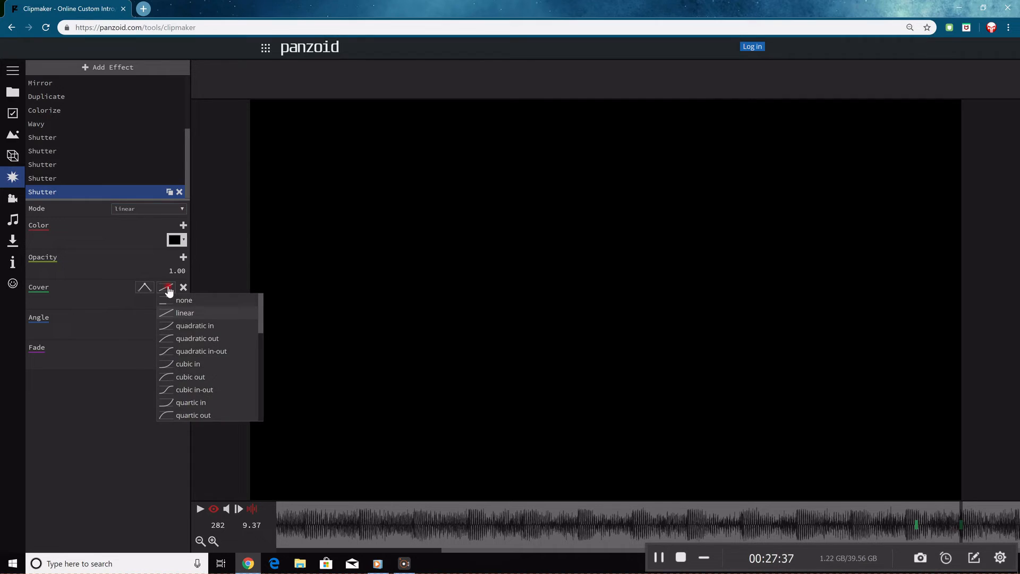
pyautogui.click(205, 351)
pyautogui.press('space')
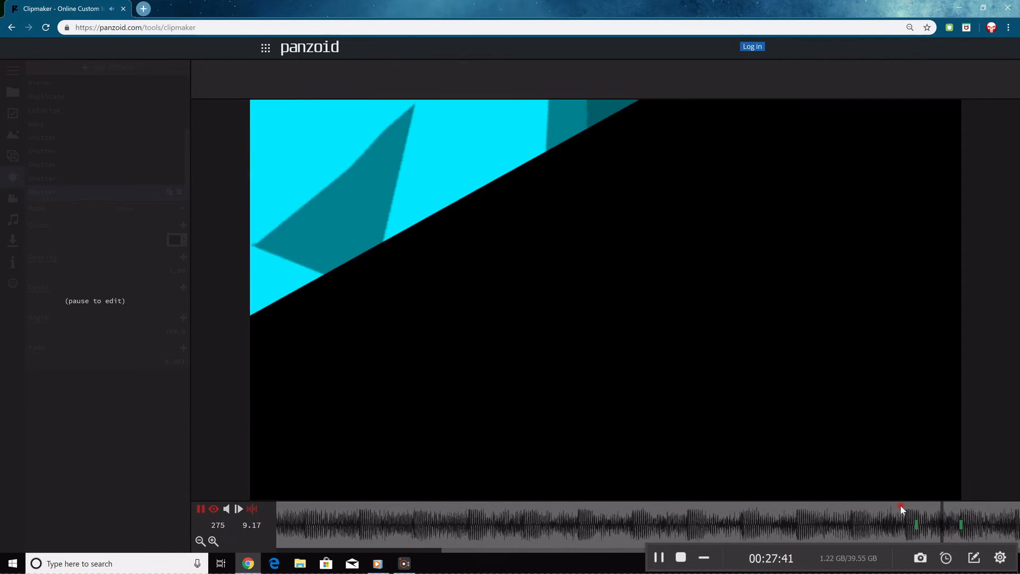
pyautogui.moveTo(910, 505); pyautogui.dragTo(941, 508)
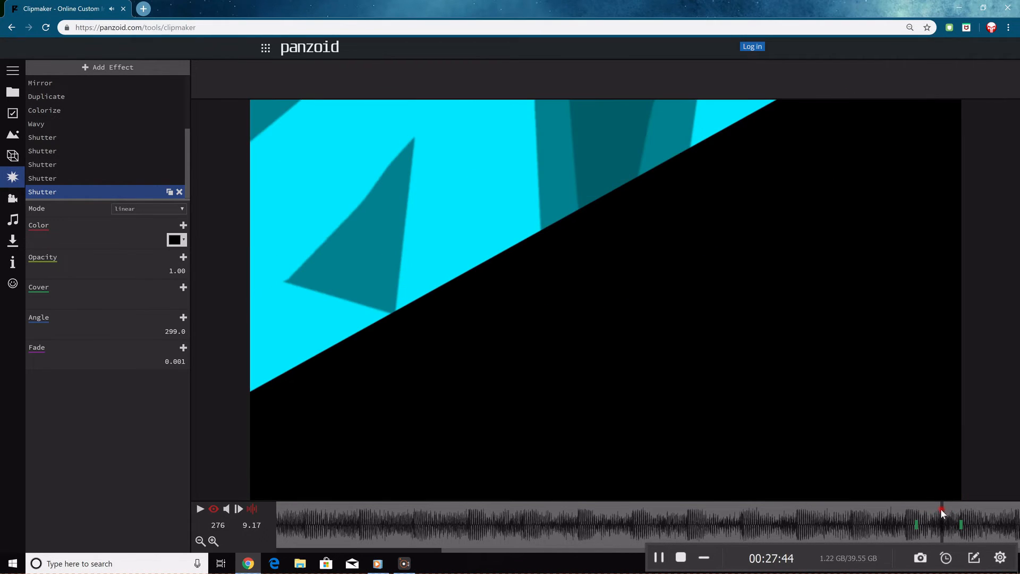
pyautogui.click(177, 240)
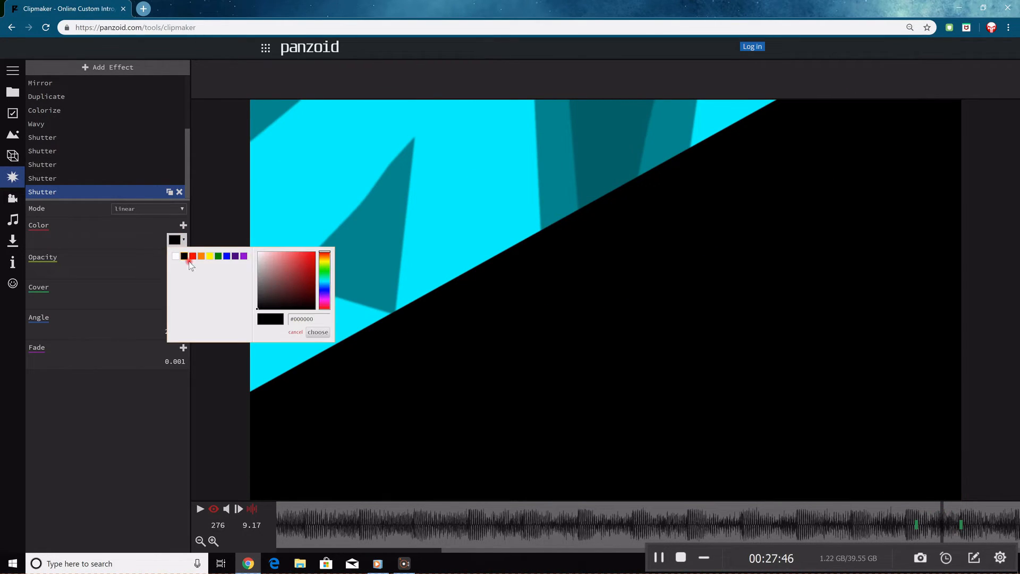
pyautogui.click(131, 245)
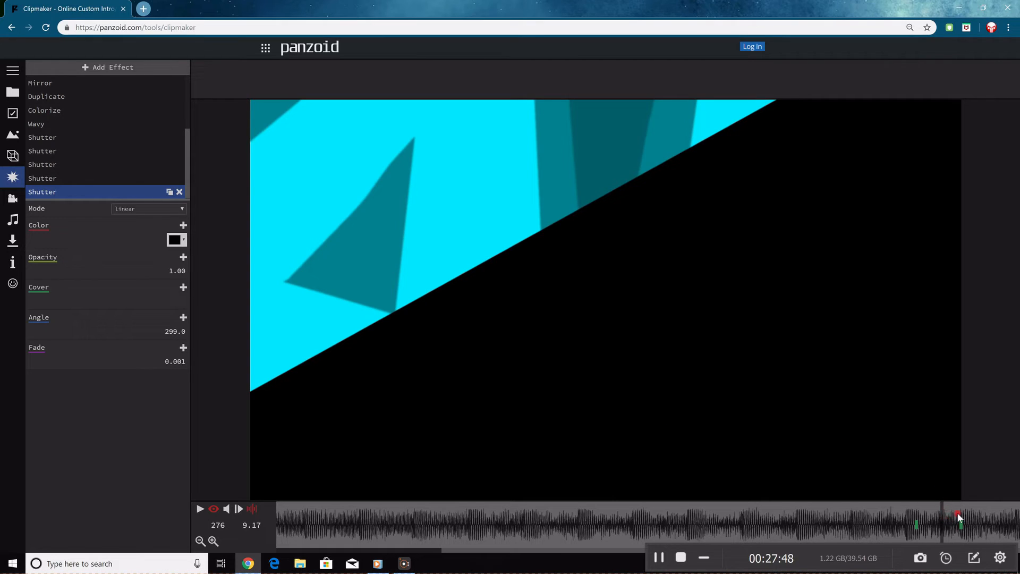
pyautogui.click(959, 510)
pyautogui.click(166, 287)
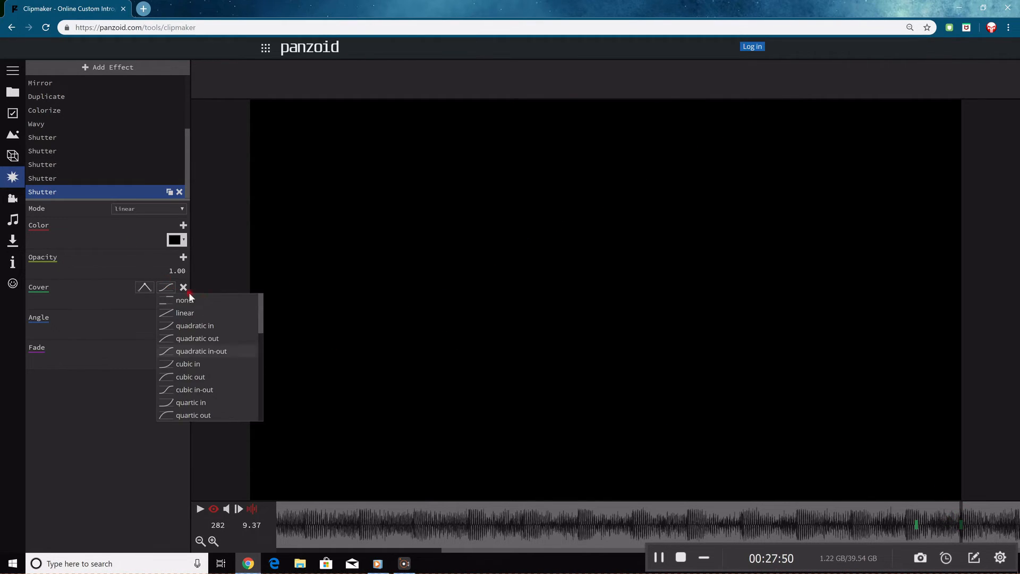
# Replay the closing wipe and spread its Cover keyframes, moving the first a few frames back and the last a few frames forward.
pyautogui.moveTo(942, 535); pyautogui.dragTo(907, 525)
pyautogui.press('space')
pyautogui.press('space')
pyautogui.click(939, 513)
pyautogui.click(960, 511)
pyautogui.moveTo(937, 522); pyautogui.dragTo(914, 522)
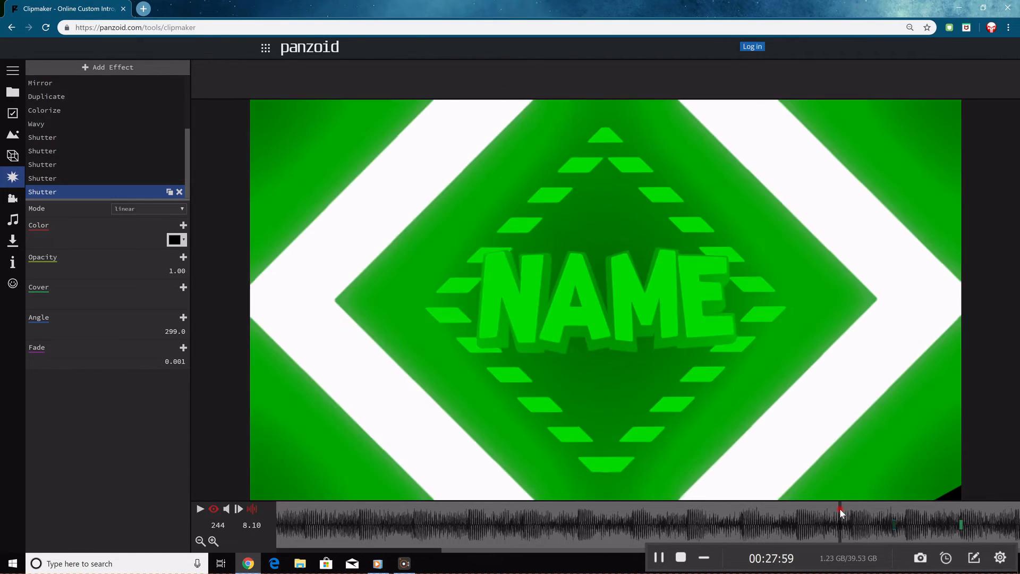
pyautogui.press('space')
# Add an intermediate Cover keyframe of 0.2 to the linear Shutter at frame 278.
pyautogui.moveTo(929, 507); pyautogui.dragTo(947, 521)
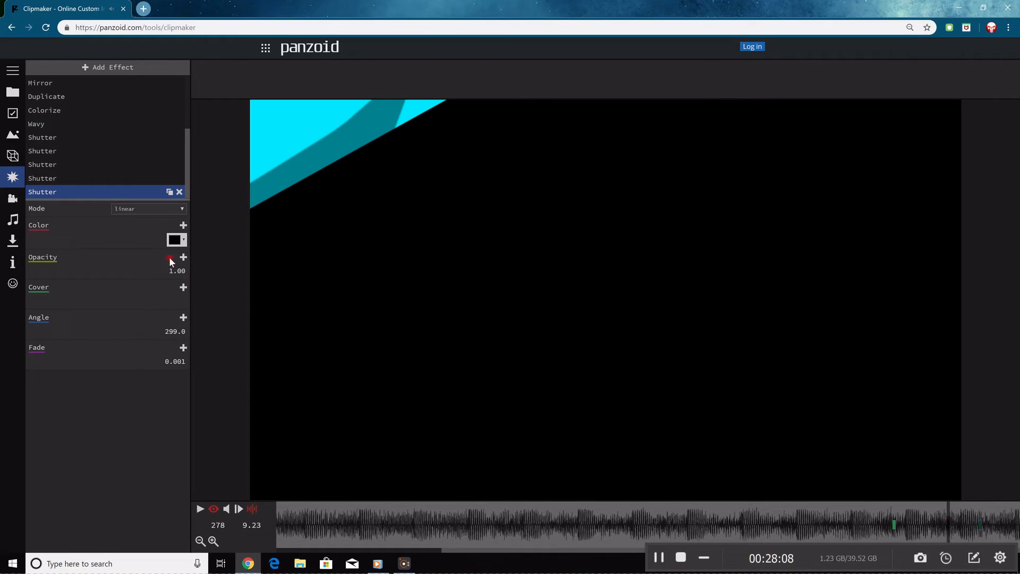
pyautogui.click(183, 288)
pyautogui.click(177, 302)
pyautogui.write('0.2')
pyautogui.click(434, 317)
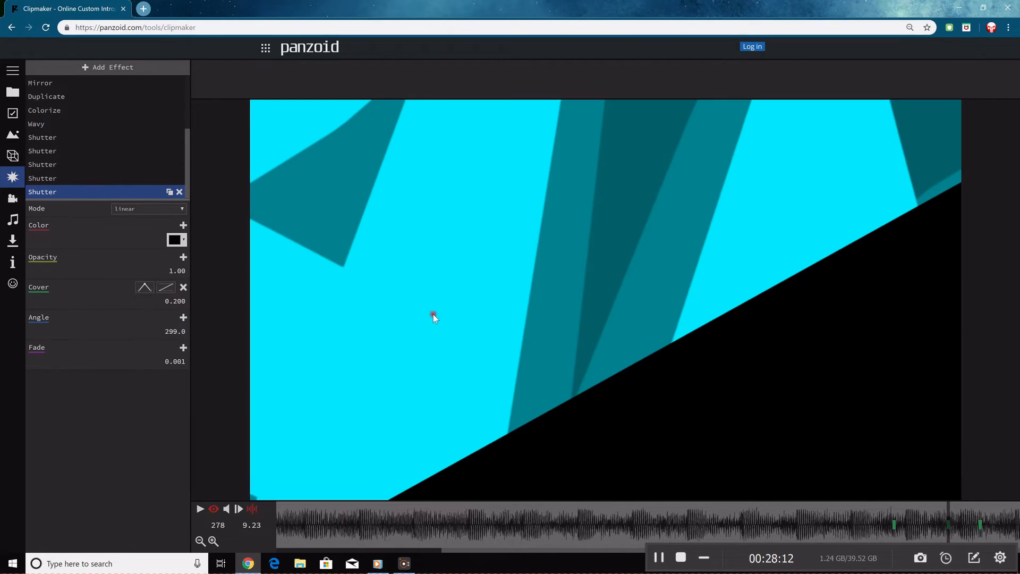
# Preview the closing wipe and move the intermediate Cover keyframe a few frames earlier.
pyautogui.press('space')
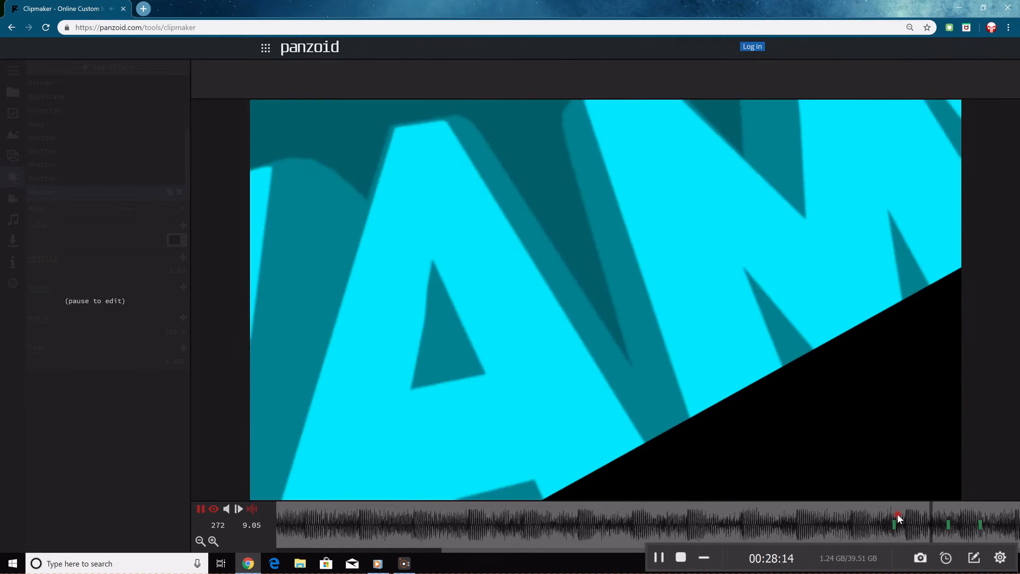
pyautogui.click(943, 509)
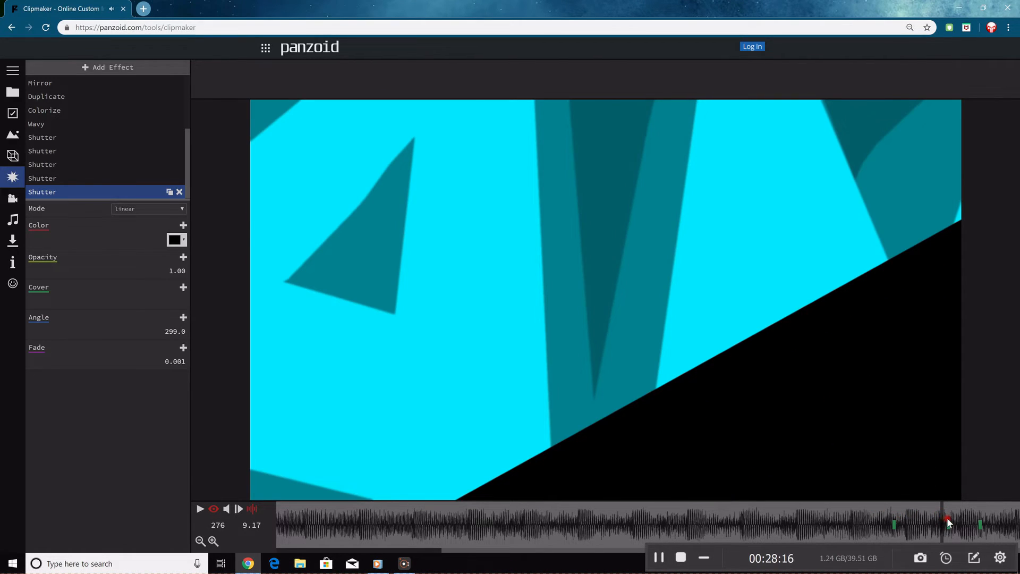
pyautogui.moveTo(948, 523); pyautogui.dragTo(875, 514)
pyautogui.press('space')
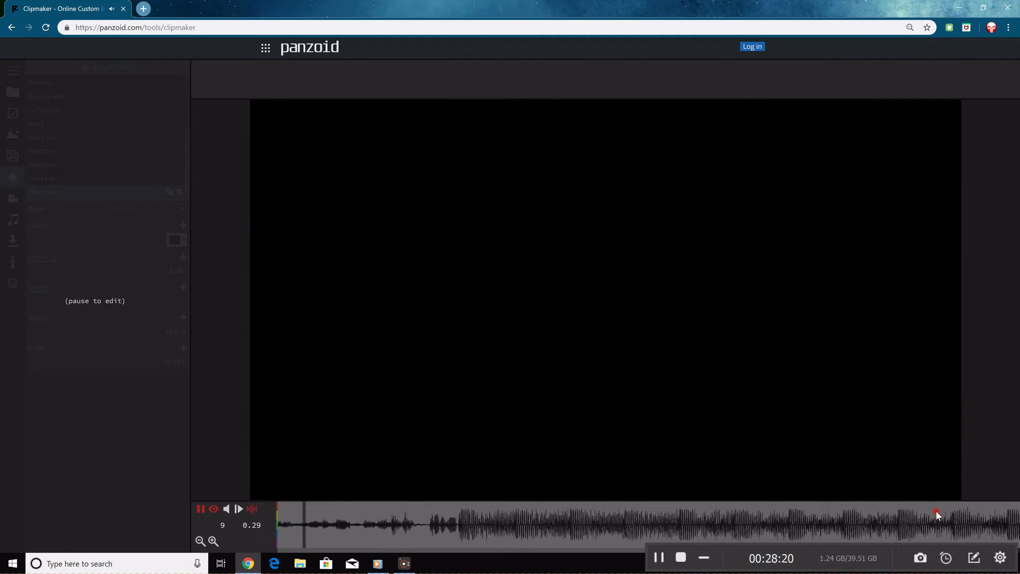
pyautogui.click(895, 533)
# Duplicate the black linear Shutter and set the color of one of the two copies to white.
pyautogui.moveTo(571, 549); pyautogui.dragTo(916, 529)
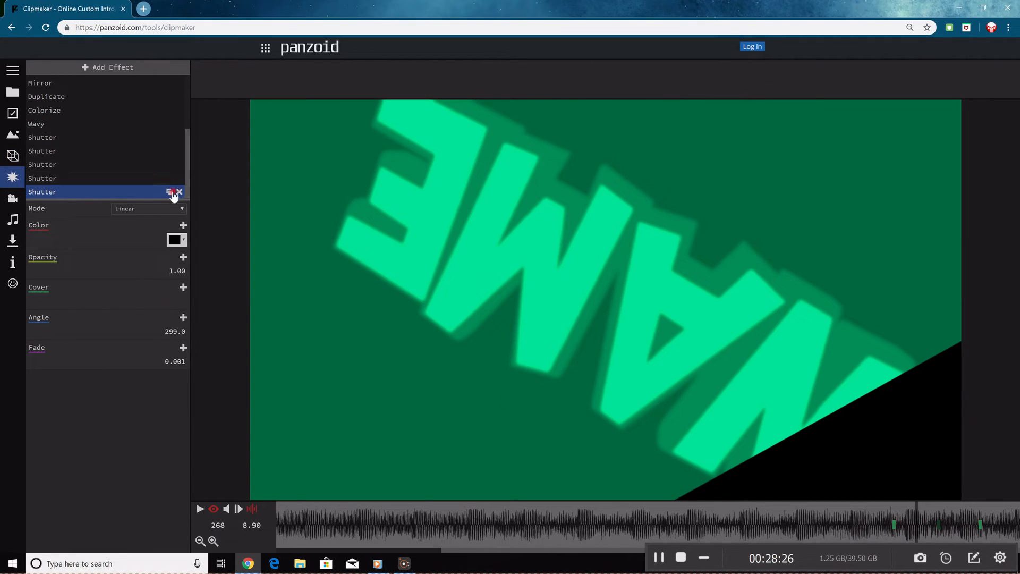
pyautogui.click(99, 190)
pyautogui.moveTo(99, 190); pyautogui.dragTo(106, 210)
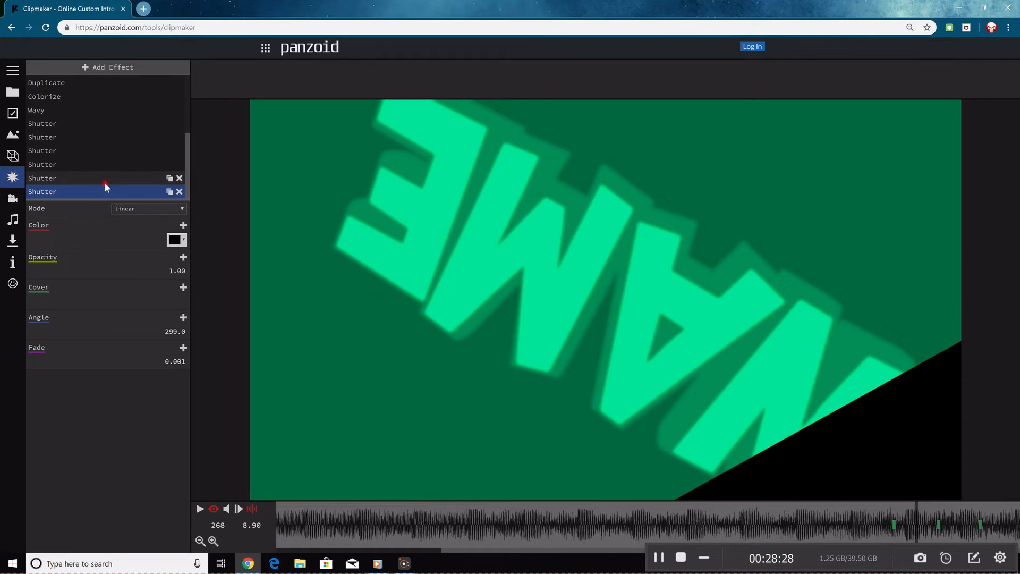
pyautogui.click(104, 183)
pyautogui.click(175, 240)
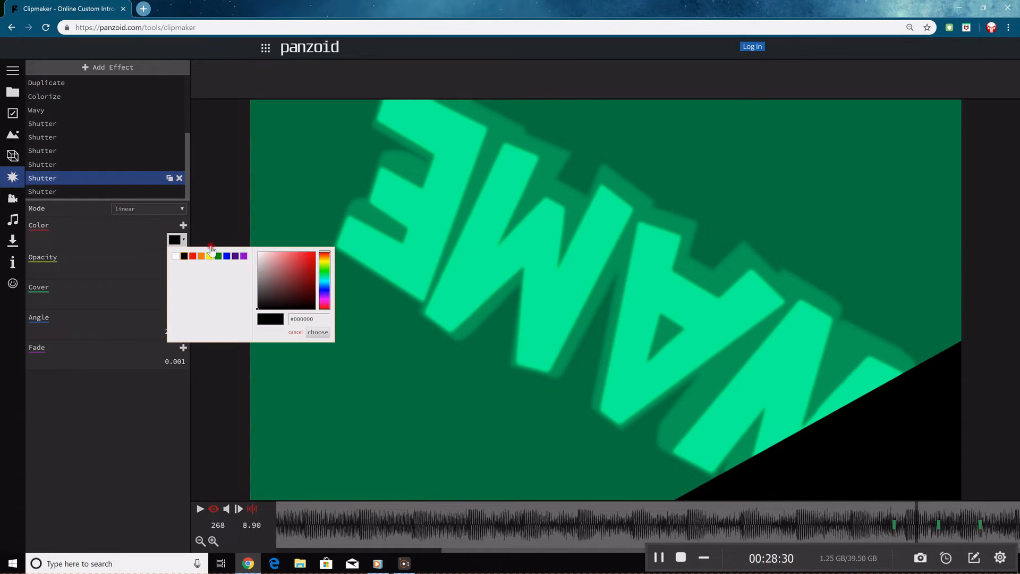
pyautogui.click(177, 256)
pyautogui.click(320, 330)
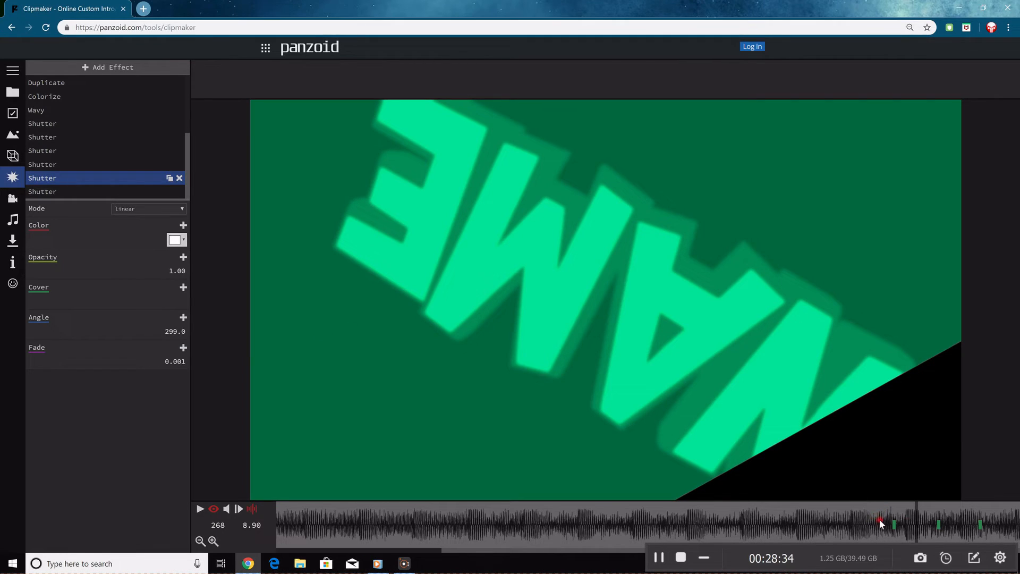
# Shift the white Shutter's Cover keyframes slightly later than the black Shutter's and place the white Shutter last in the effect list.
pyautogui.moveTo(982, 523); pyautogui.dragTo(952, 524)
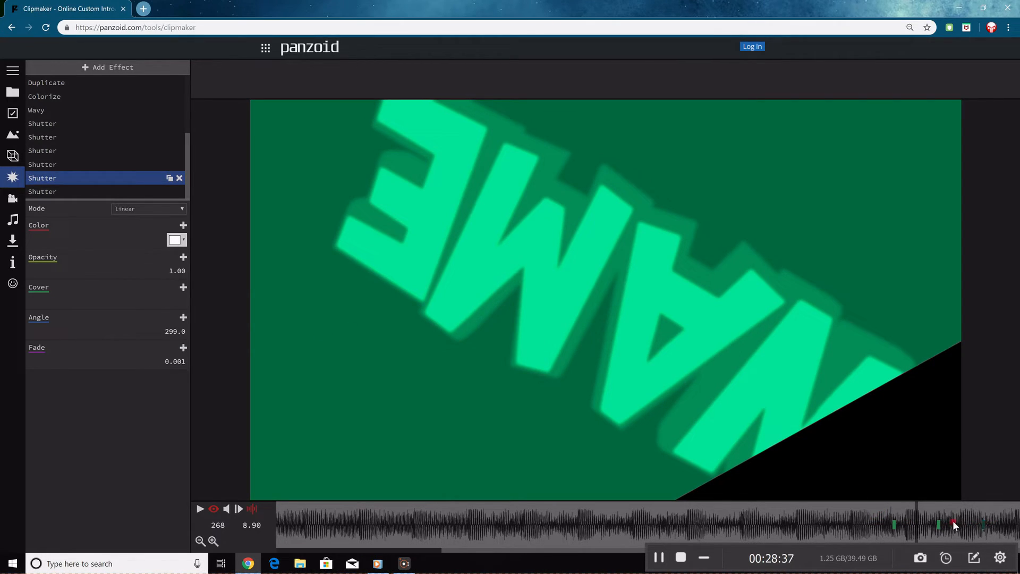
pyautogui.moveTo(888, 525)
pyautogui.mouseDown()
pyautogui.moveTo(917, 514)
pyautogui.moveTo(903, 522)
pyautogui.moveTo(982, 524)
pyautogui.moveTo(904, 515)
pyautogui.moveTo(919, 514)
pyautogui.mouseUp()
pyautogui.click(985, 523)
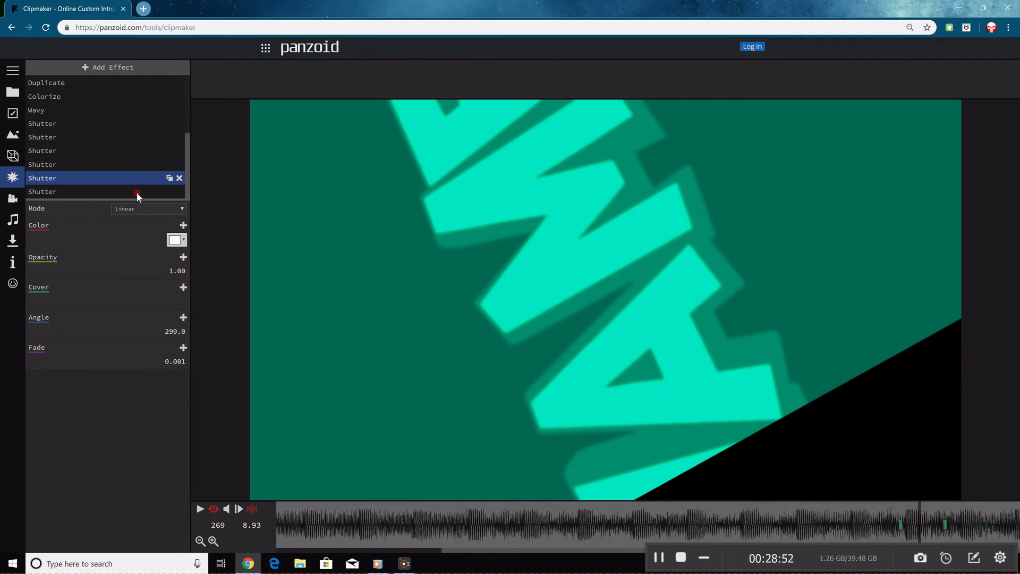
pyautogui.moveTo(95, 178); pyautogui.dragTo(95, 198)
pyautogui.moveTo(918, 507)
pyautogui.mouseDown()
pyautogui.moveTo(942, 507)
pyautogui.moveTo(928, 522)
pyautogui.moveTo(984, 524)
pyautogui.moveTo(908, 505)
pyautogui.moveTo(929, 505)
pyautogui.mouseUp()
pyautogui.click(986, 521)
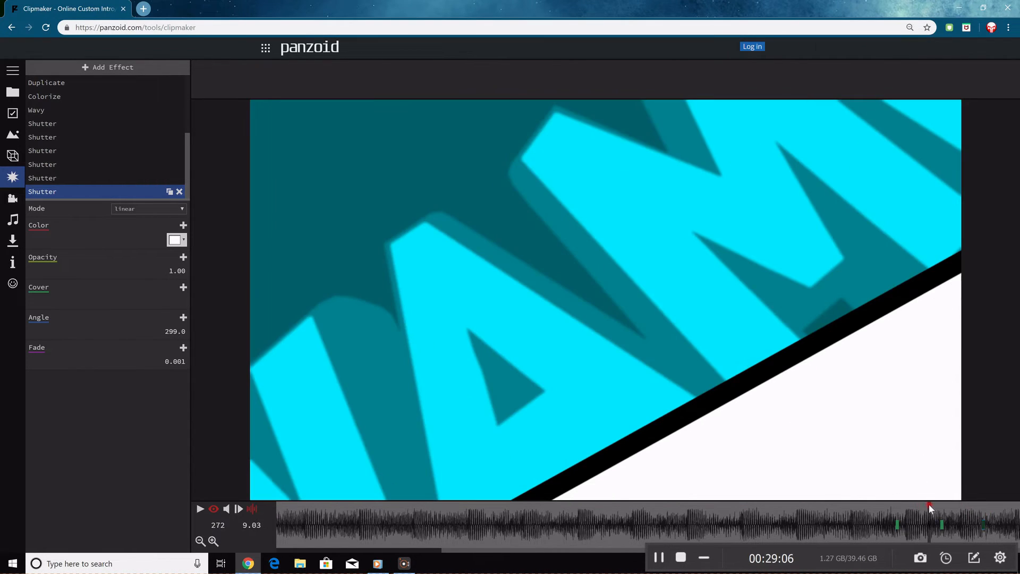
# Set the color of the black linear Shutter just above the white one to blue (#0000ff).
pyautogui.click(175, 239)
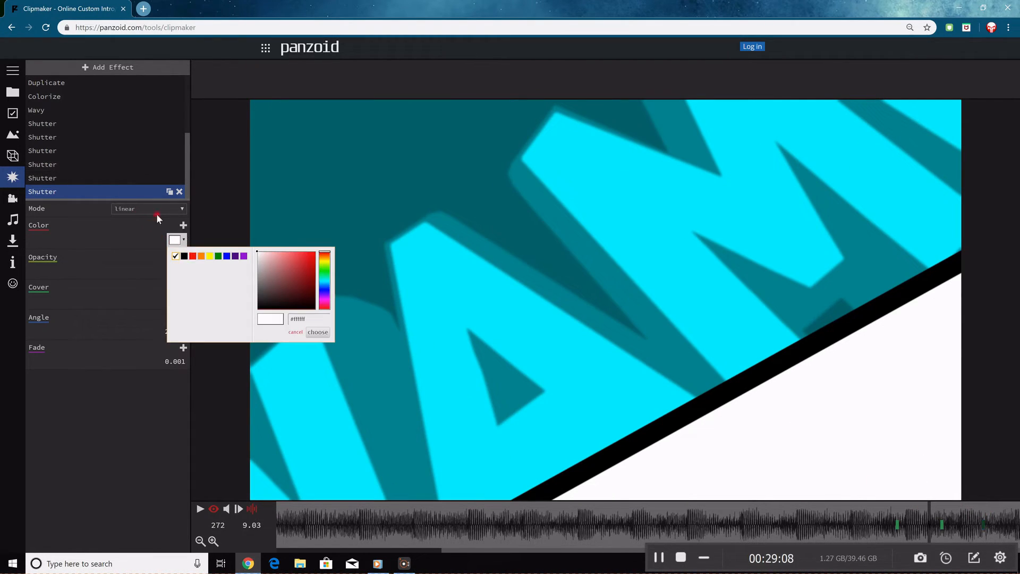
pyautogui.click(114, 185)
pyautogui.click(175, 240)
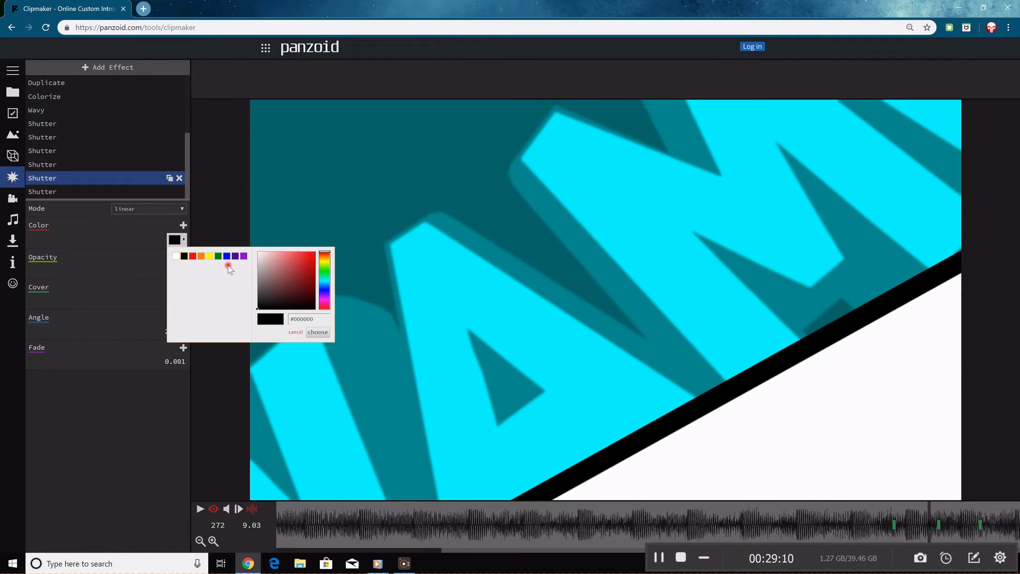
pyautogui.click(192, 256)
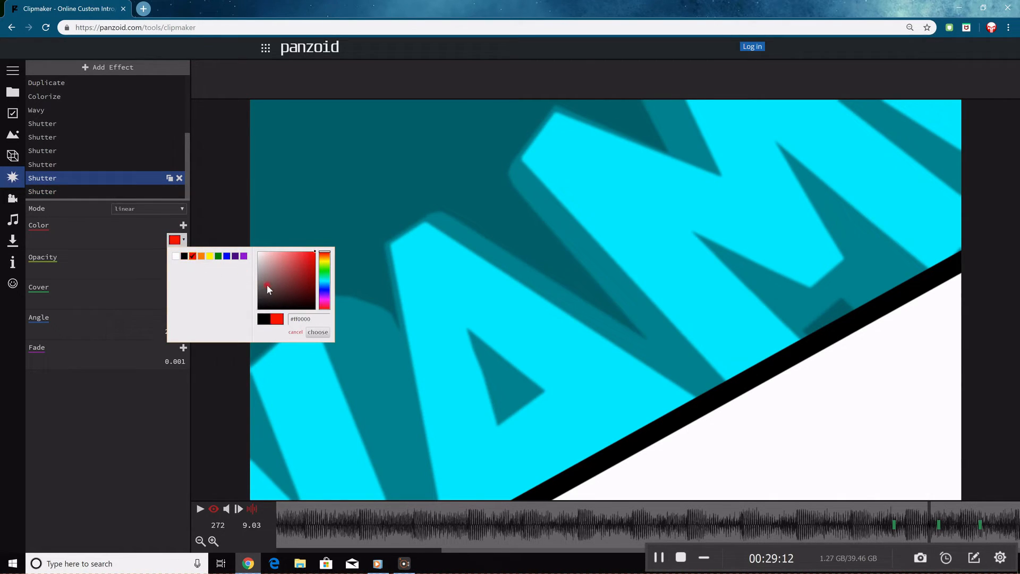
pyautogui.click(226, 257)
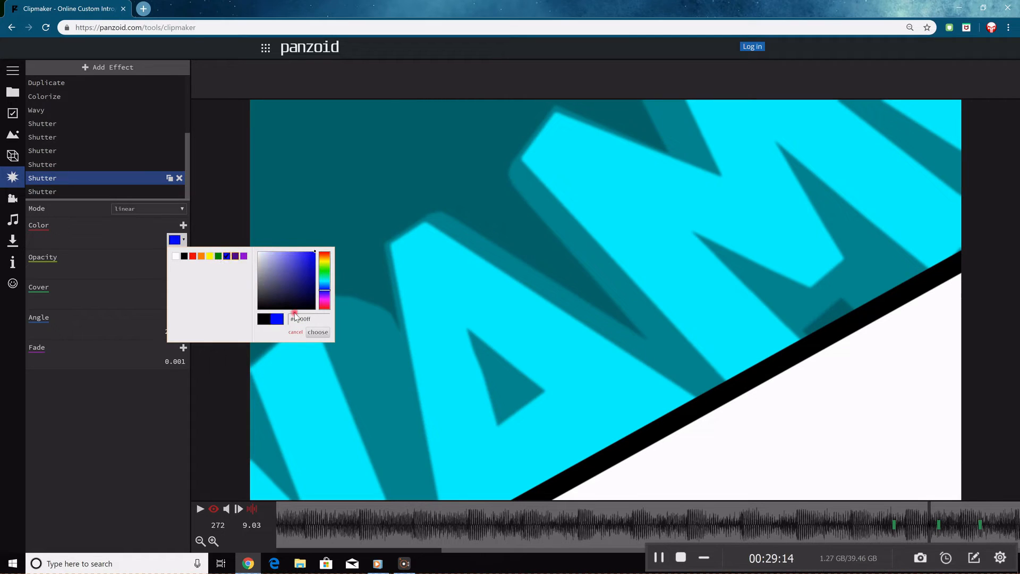
pyautogui.click(325, 332)
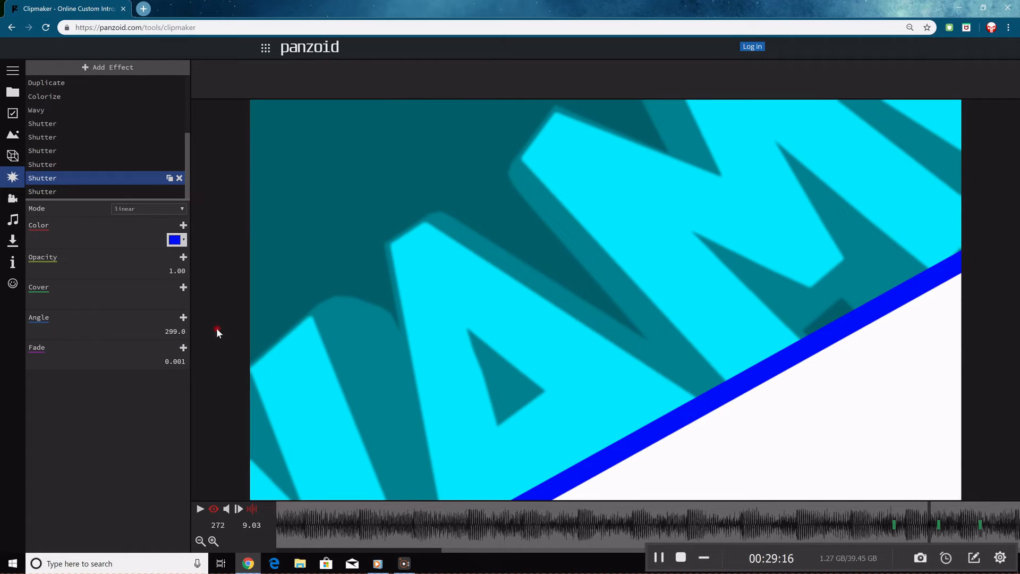
# Duplicate the white linear Shutter and set the color of the last copy to black.
pyautogui.click(70, 191)
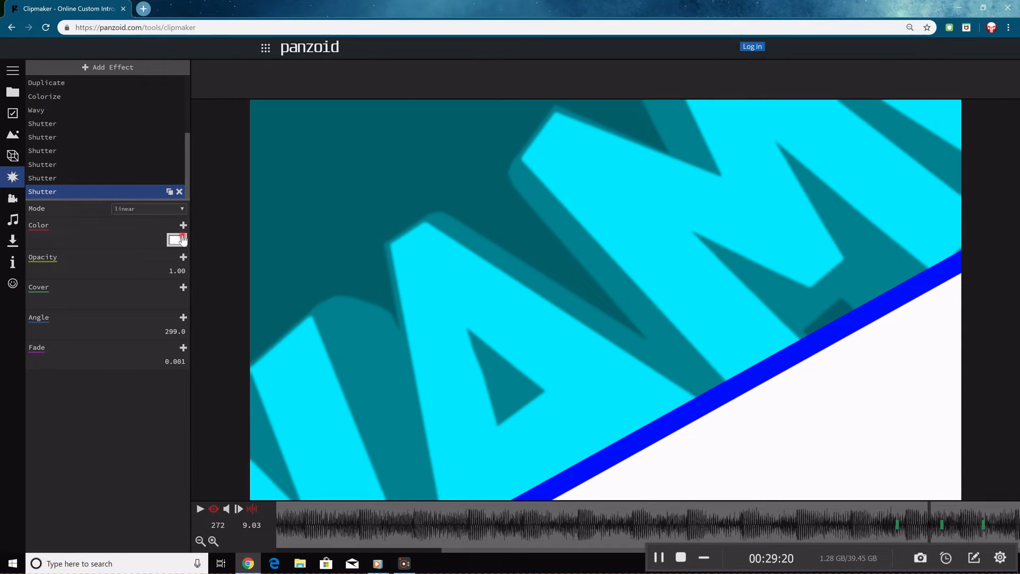
pyautogui.click(169, 192)
pyautogui.click(131, 193)
pyautogui.click(176, 239)
pyautogui.click(184, 257)
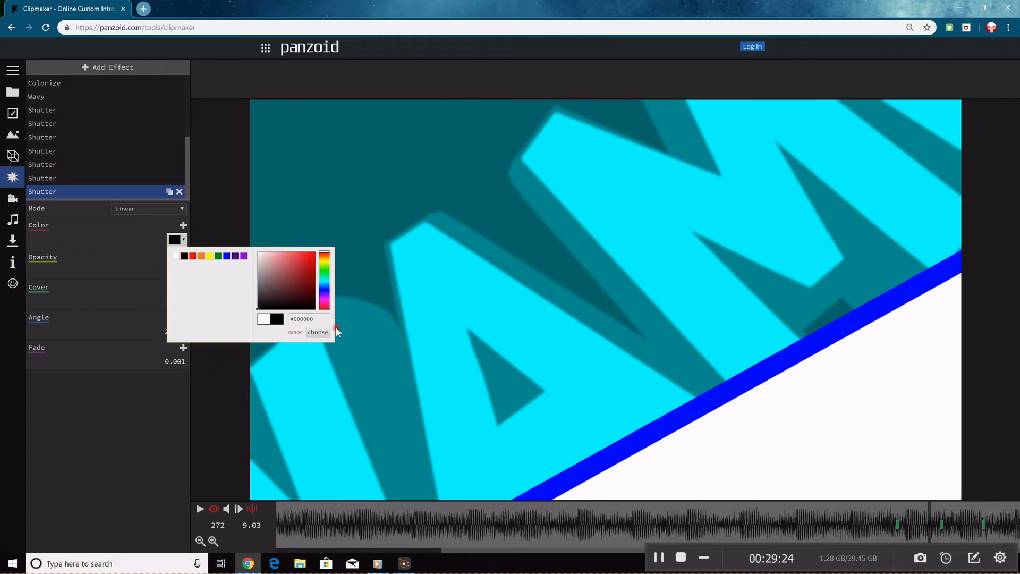
pyautogui.click(321, 332)
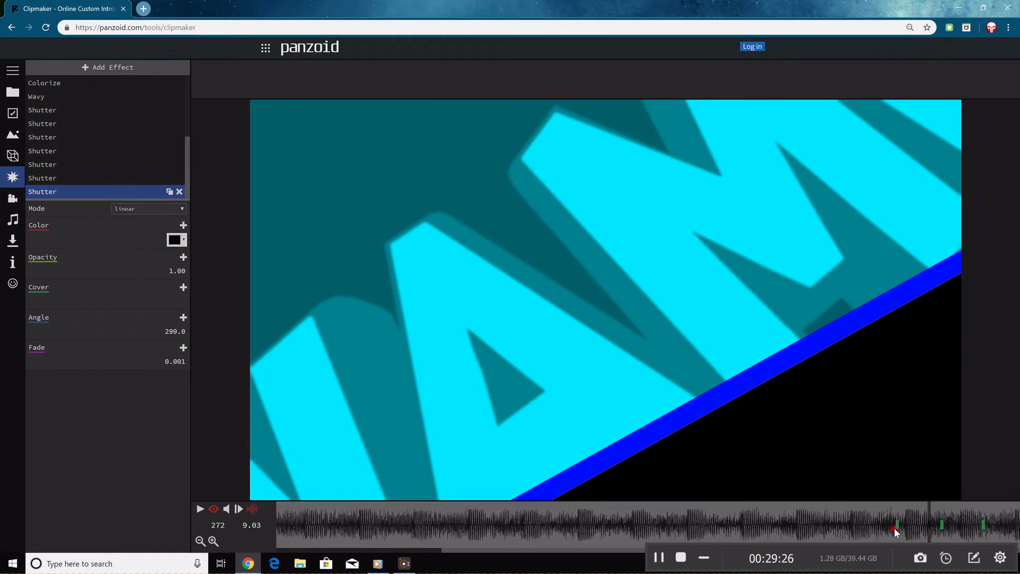
# Shift the Cover keyframes of the last black Shutter slightly later than the white Shutter's and preview the animation.
pyautogui.moveTo(896, 526); pyautogui.dragTo(932, 524)
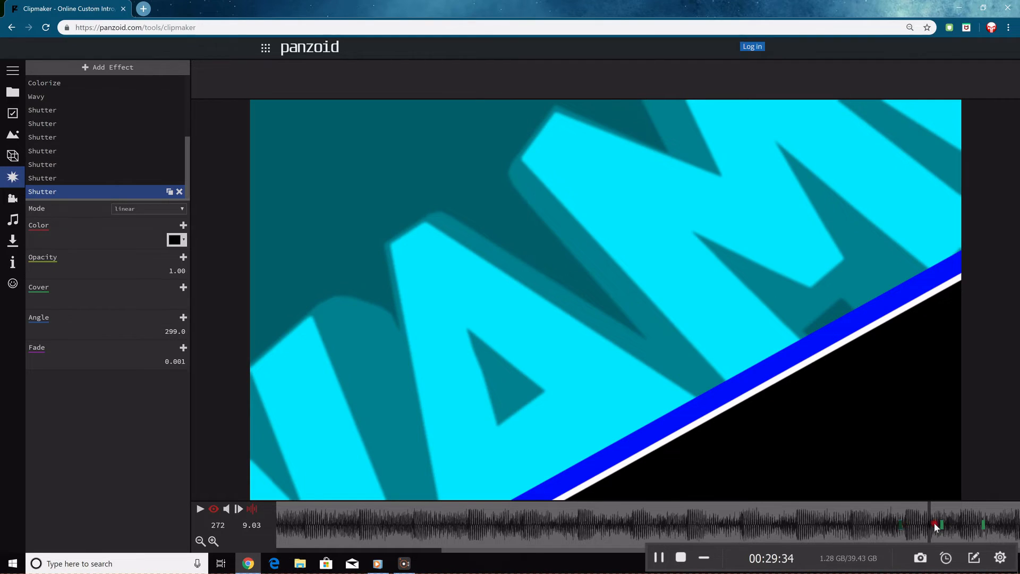
pyautogui.click(984, 524)
pyautogui.moveTo(944, 525); pyautogui.dragTo(946, 524)
pyautogui.press('space')
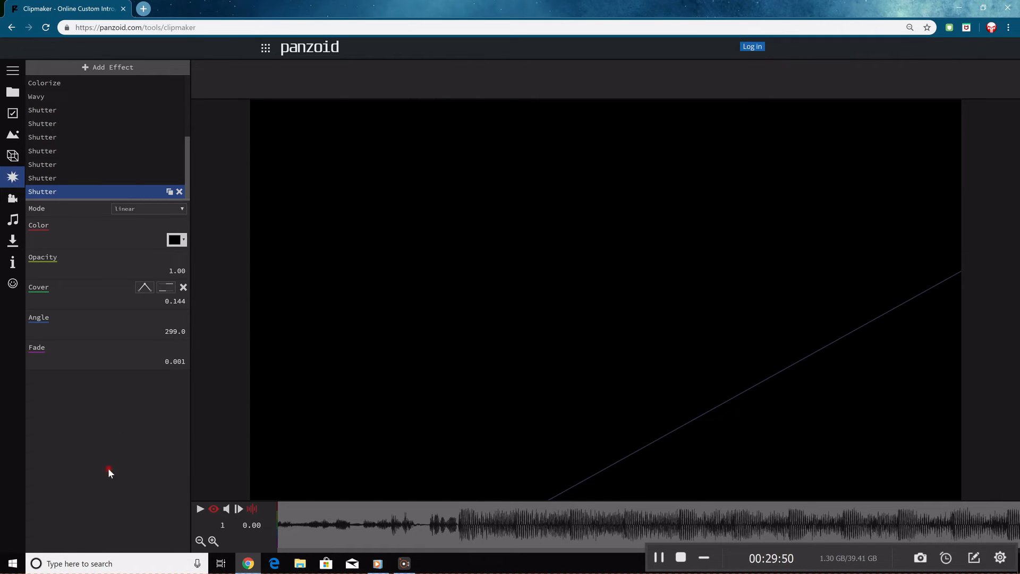
pyautogui.press('space')
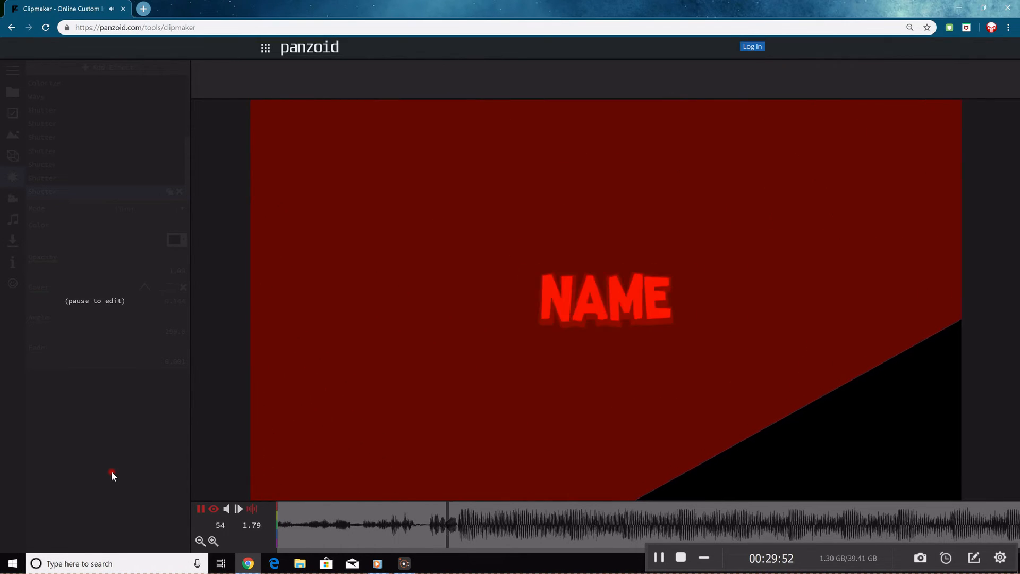
pyautogui.press('space')
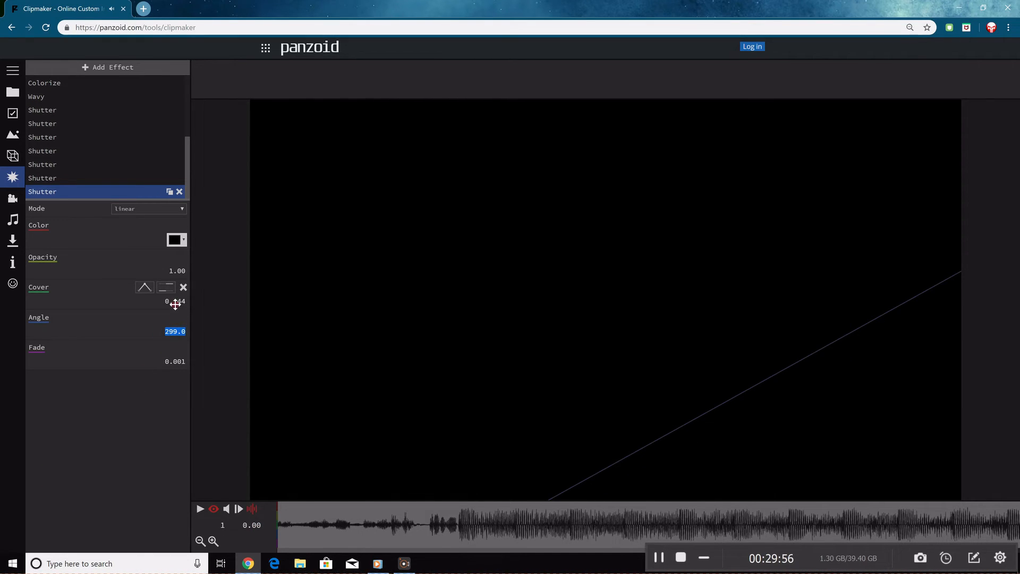
# Set the Cover keyframe at frame 1 to 0 on the black, white and blue linear Shutters, and preview the intro.
pyautogui.press('Return')
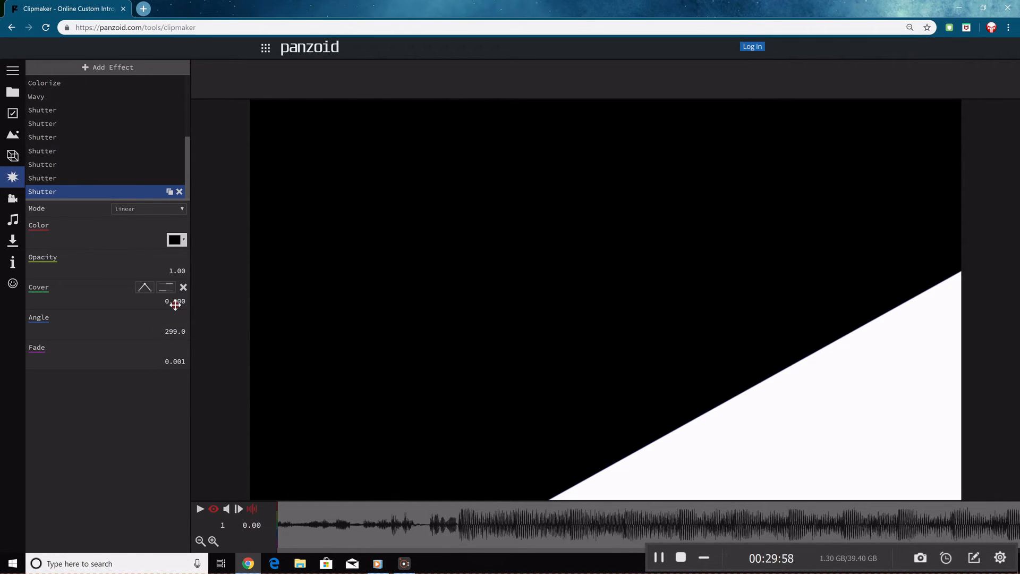
pyautogui.click(95, 178)
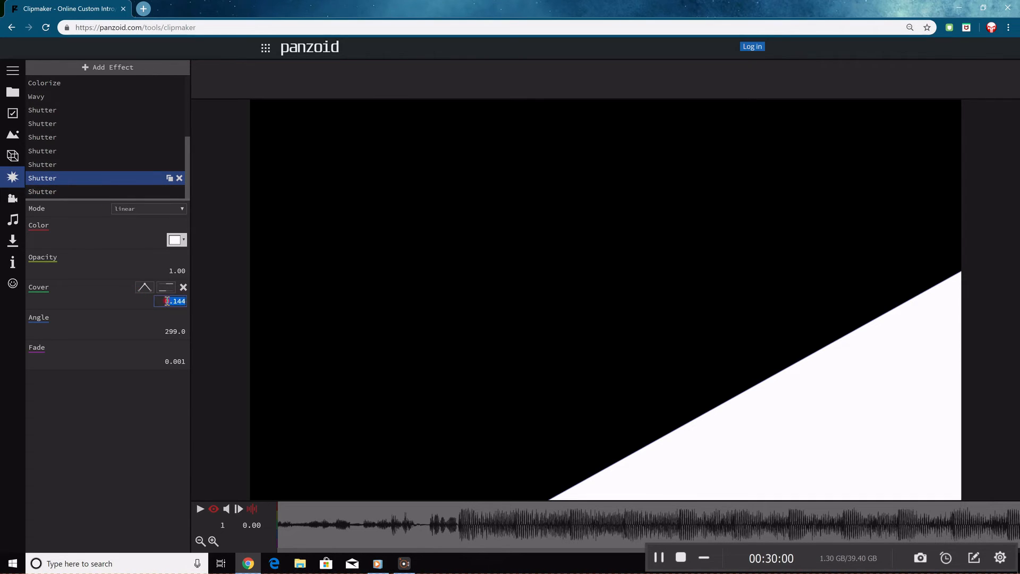
pyautogui.write('0')
pyautogui.press('Return')
pyautogui.click(107, 163)
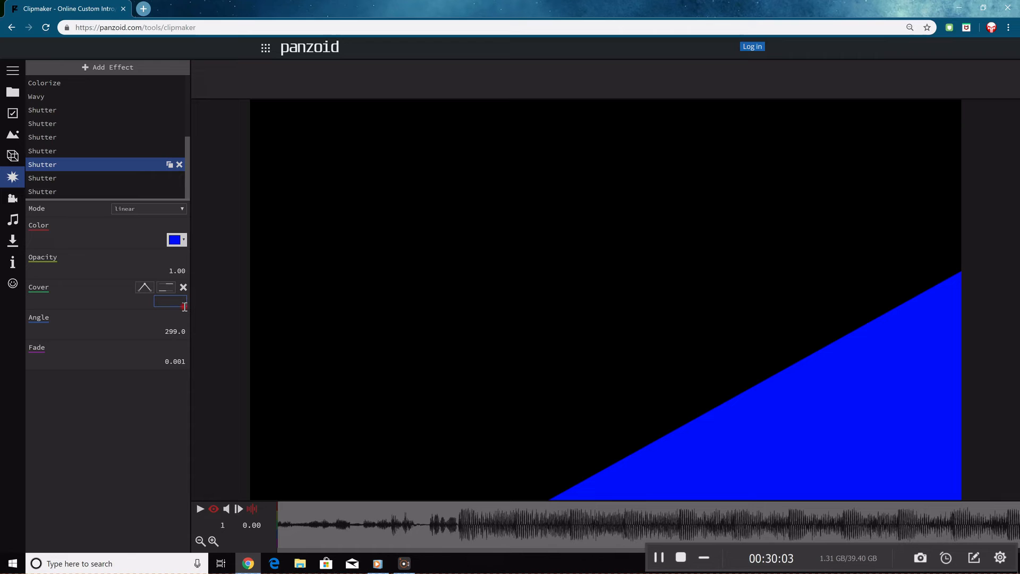
pyautogui.write('0')
pyautogui.press('Return')
pyautogui.press('space')
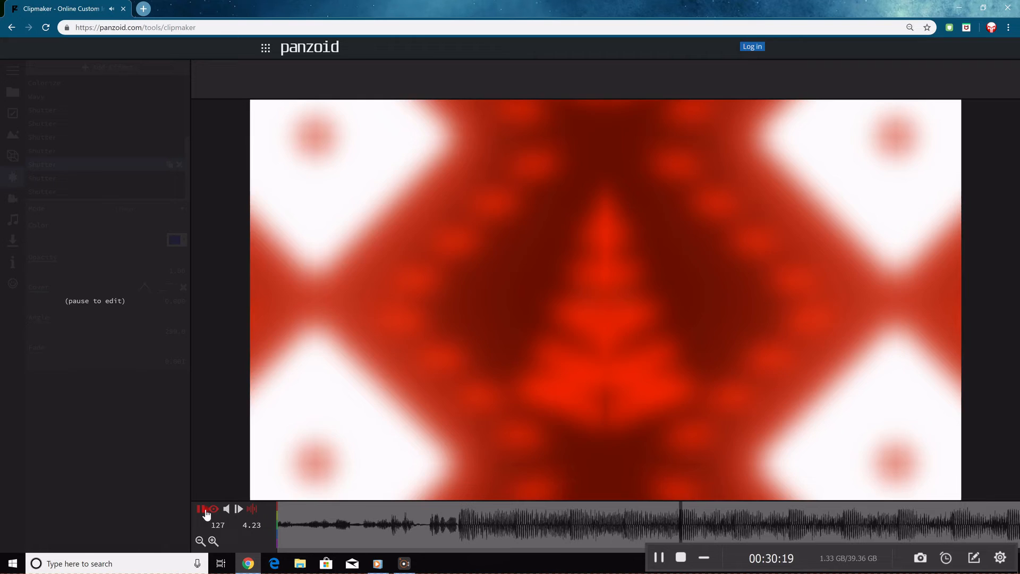
pyautogui.click(200, 509)
# Add an Overlay effect after the Shutters and set its blending mode to luminosity.
pyautogui.moveTo(346, 525); pyautogui.dragTo(578, 515)
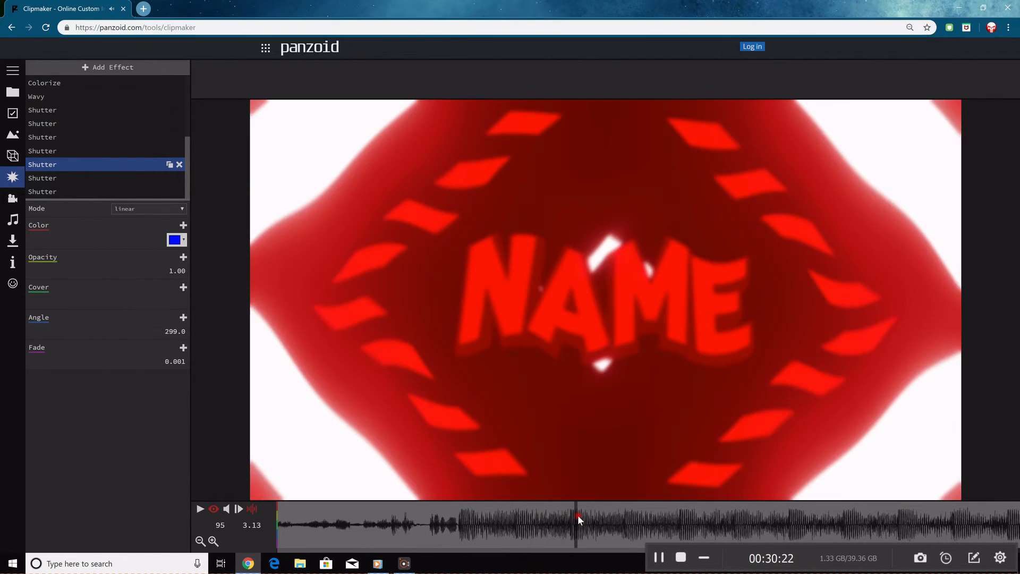
pyautogui.click(13, 199)
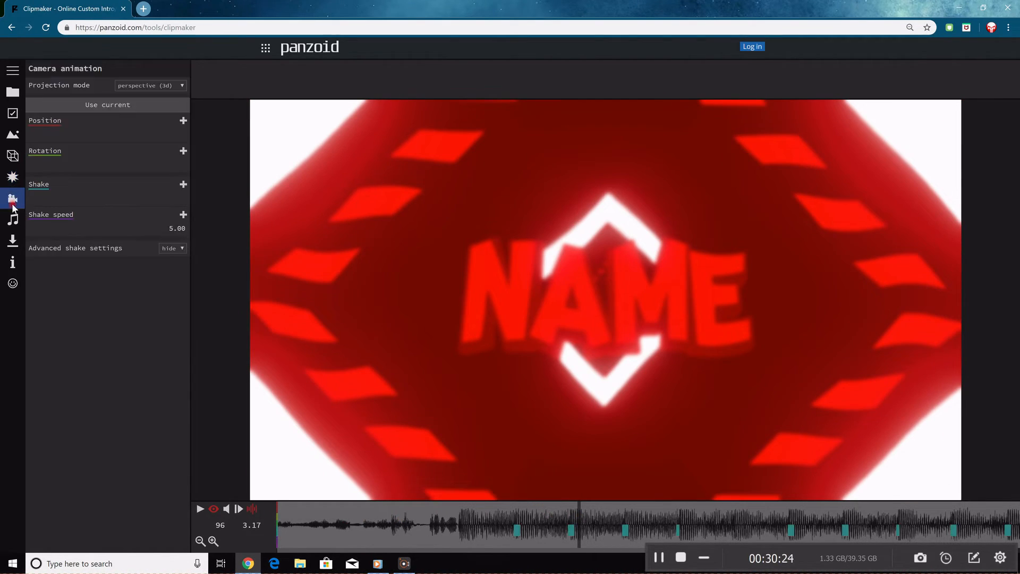
pyautogui.click(13, 178)
pyautogui.click(116, 67)
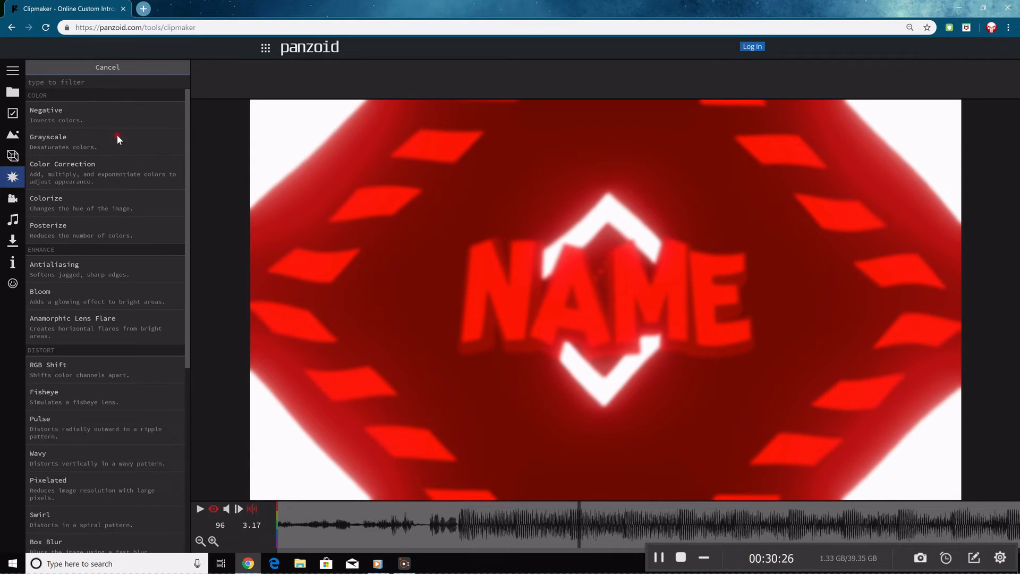
pyautogui.scroll(-5, 112, 371)
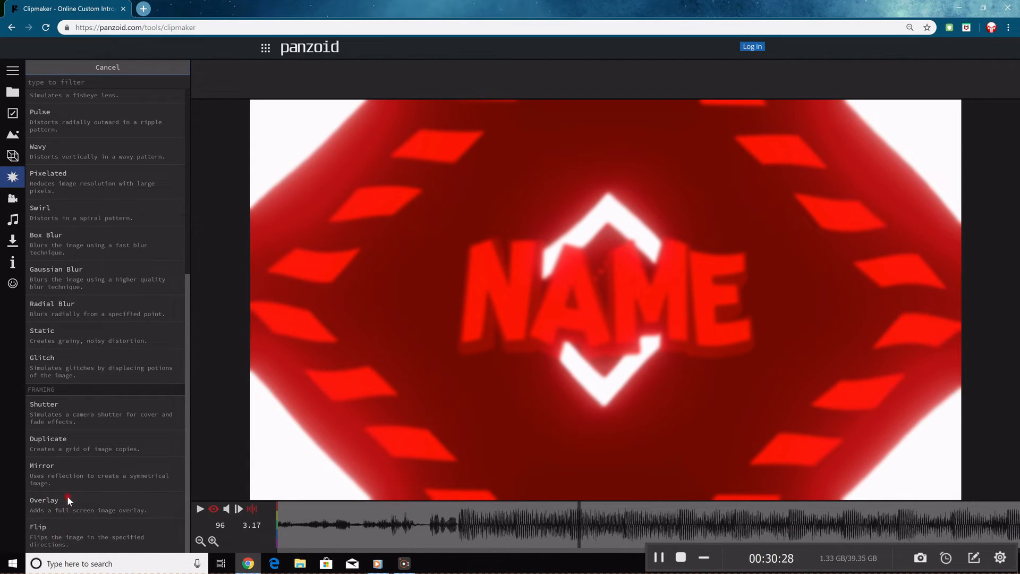
pyautogui.click(63, 412)
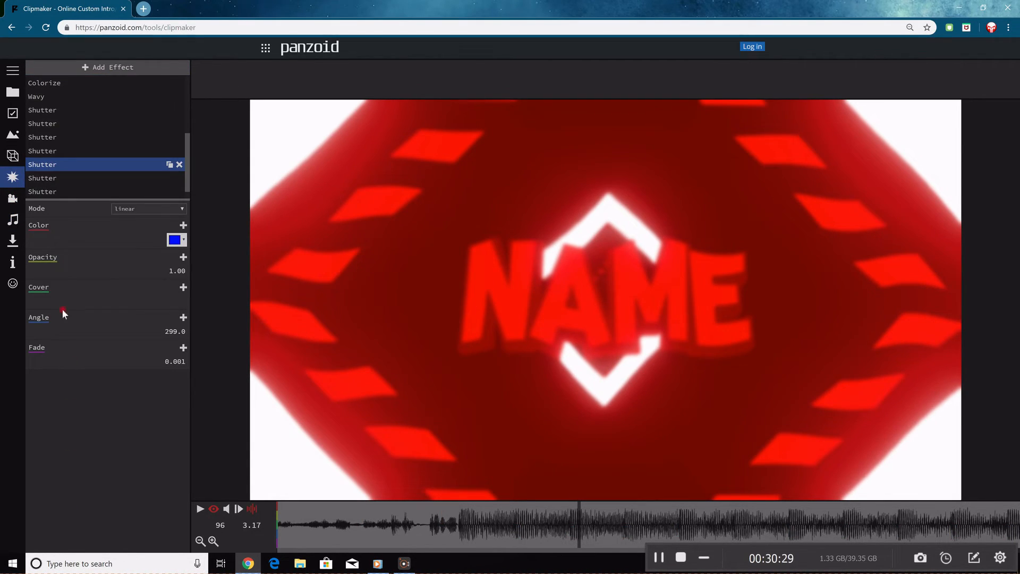
pyautogui.scroll(-1, 120, 187)
pyautogui.click(120, 189)
pyautogui.click(154, 224)
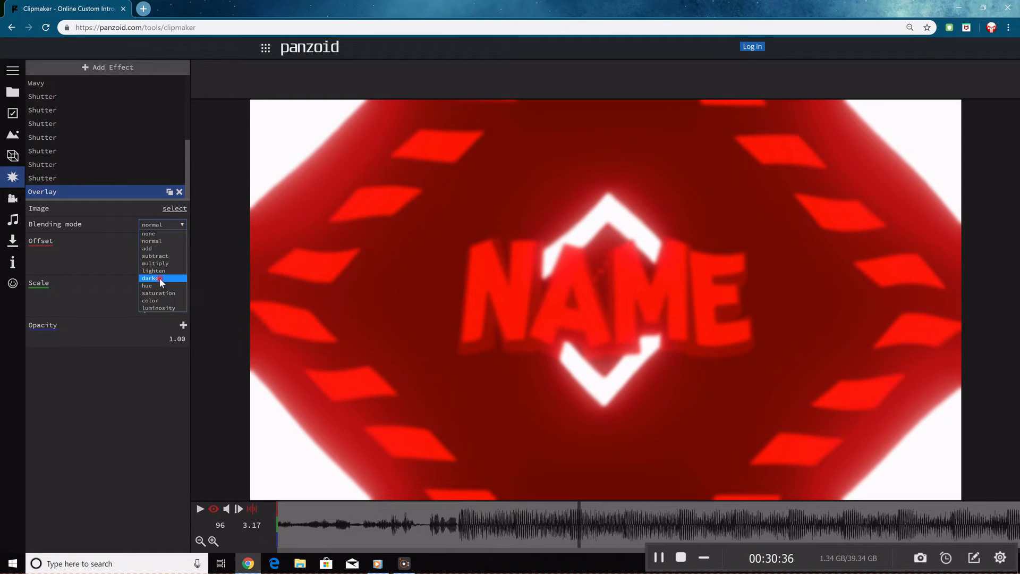
pyautogui.click(158, 308)
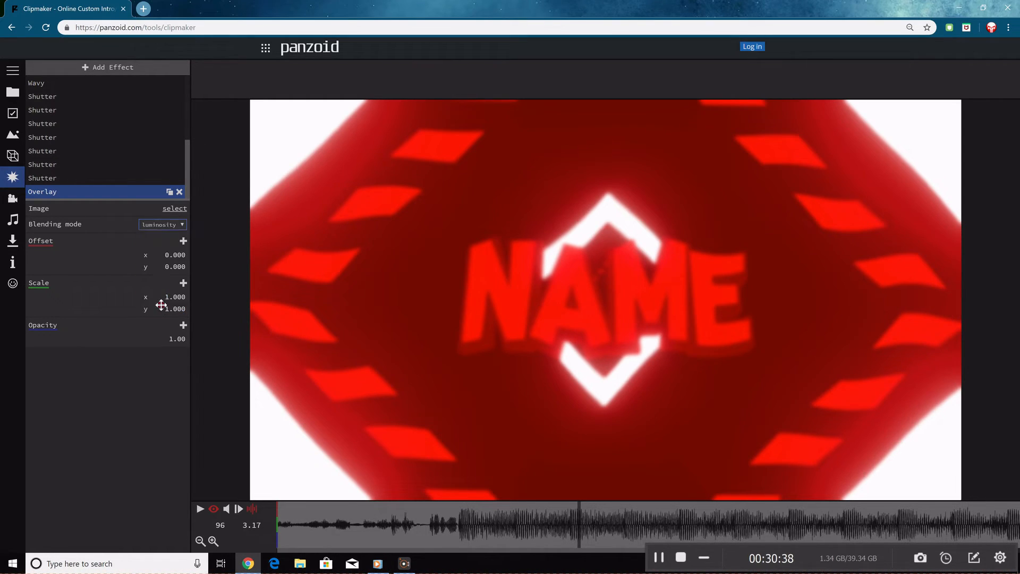
# Load the WATERMARK image from the YOTUBE AND SHOP PICTURS folder in the D drive's Pictures folder into the Overlay effect.
pyautogui.click(181, 205)
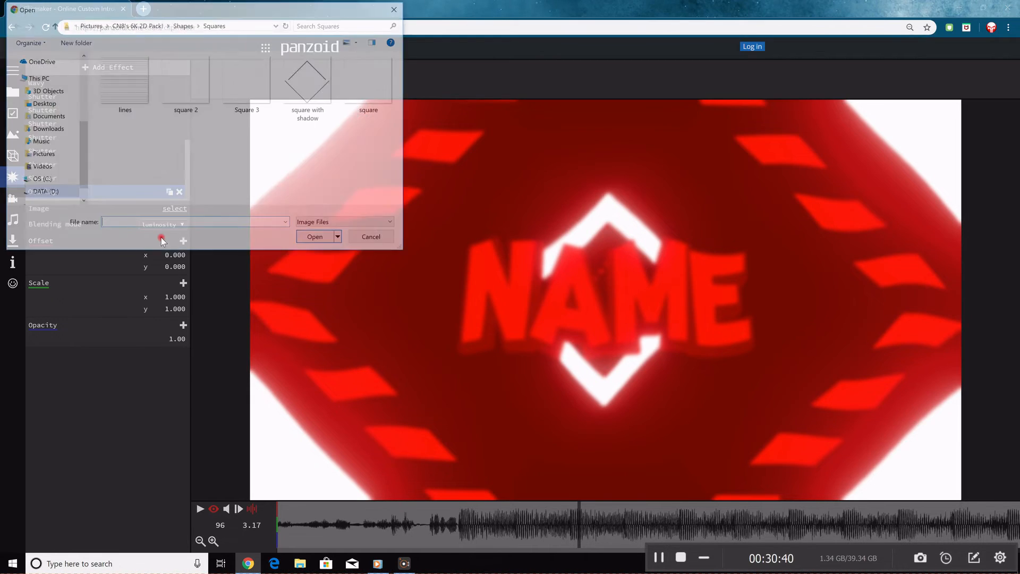
pyautogui.click(55, 194)
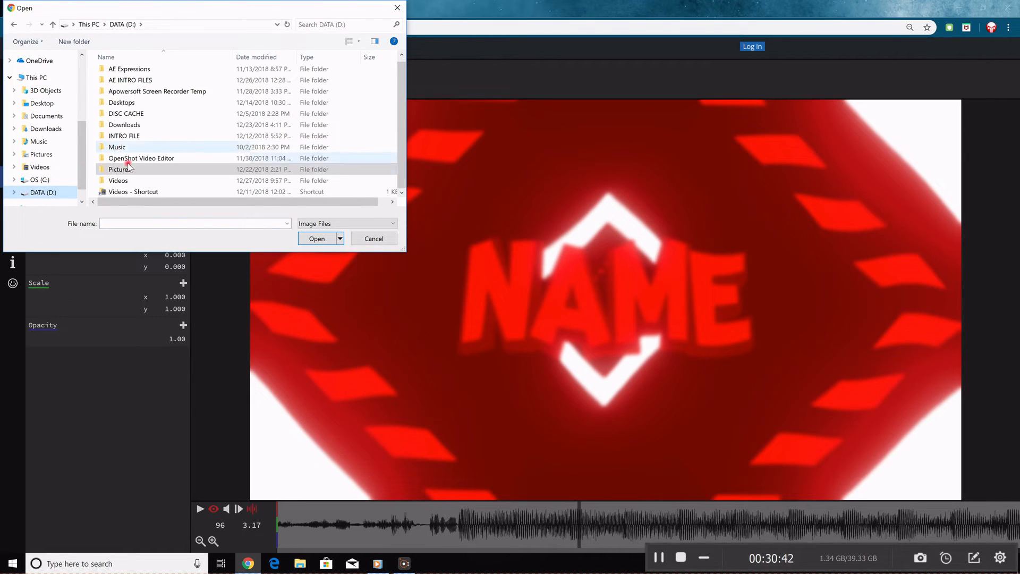
pyautogui.doubleClick(121, 173)
pyautogui.scroll(-1, 120, 173)
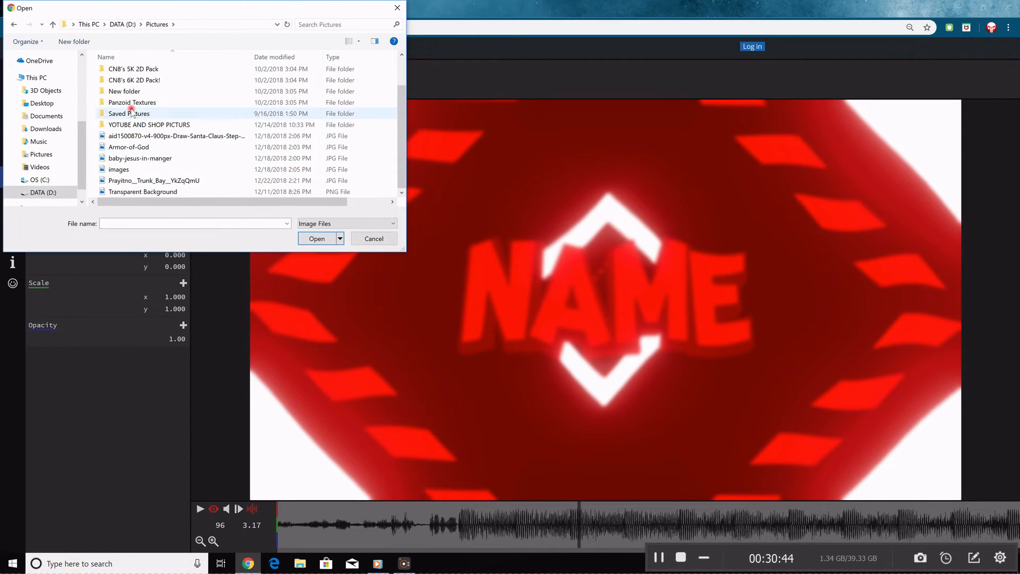
pyautogui.scroll(1, 139, 134)
pyautogui.scroll(-1, 139, 134)
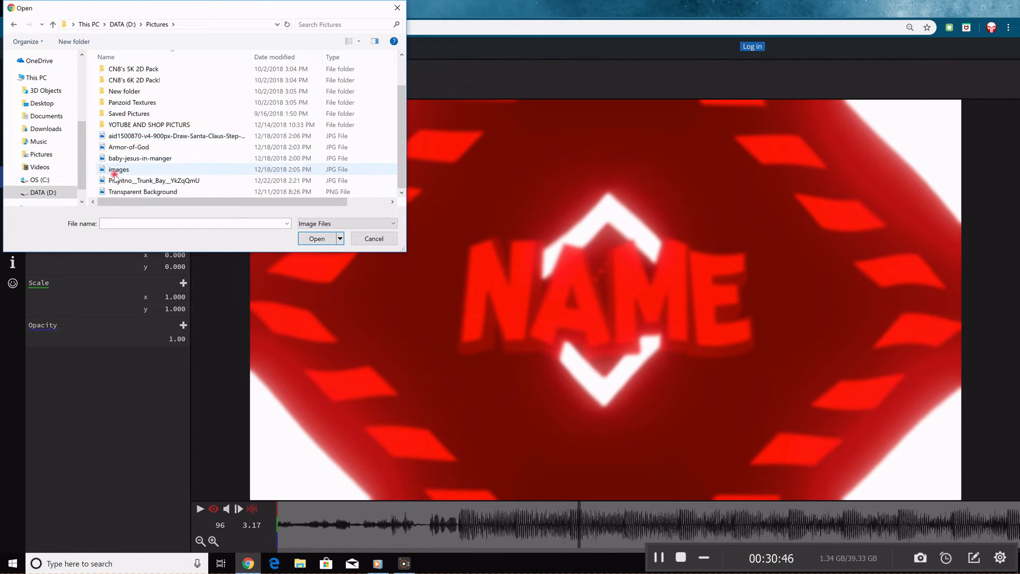
pyautogui.doubleClick(122, 125)
pyautogui.click(123, 180)
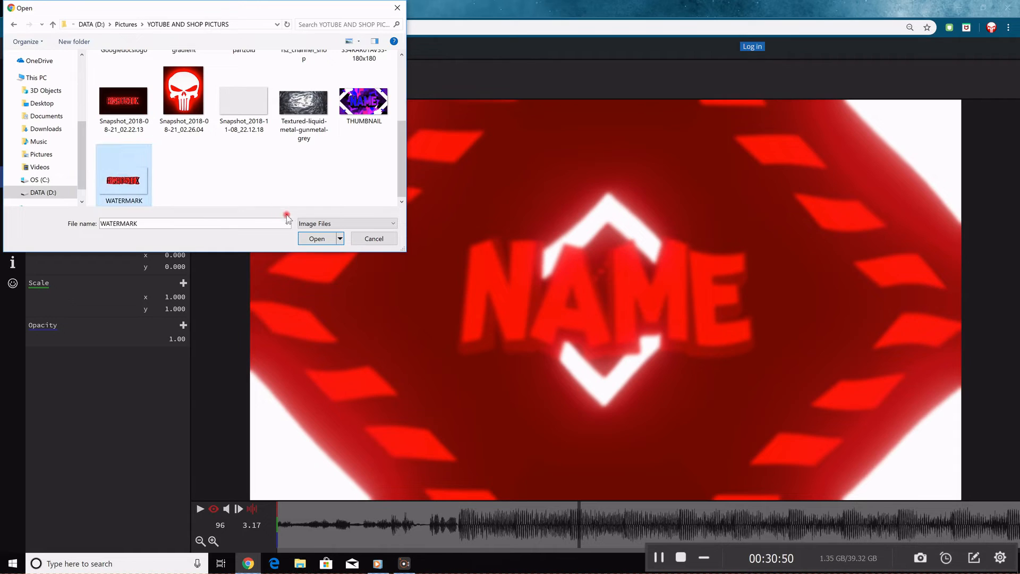
pyautogui.click(318, 237)
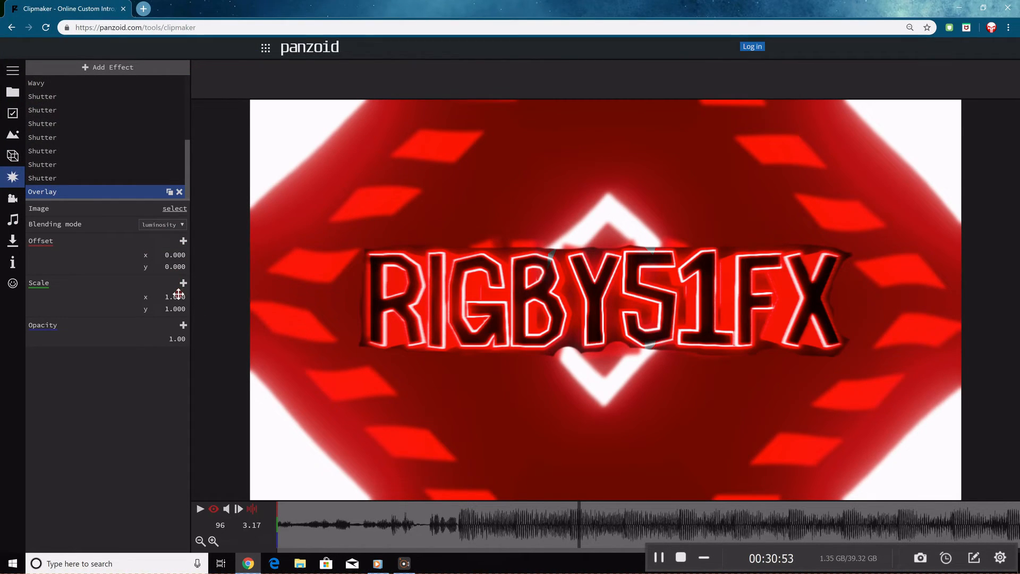
# Set the Overlay's x and y scale to 0.5 and its opacity to 0.05.
pyautogui.press('Return')
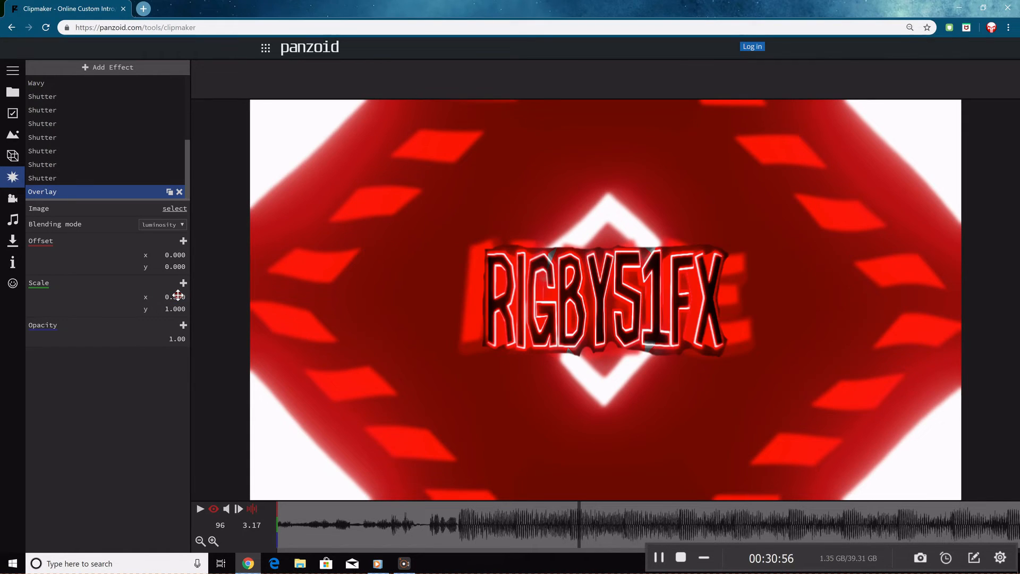
pyautogui.press('Return')
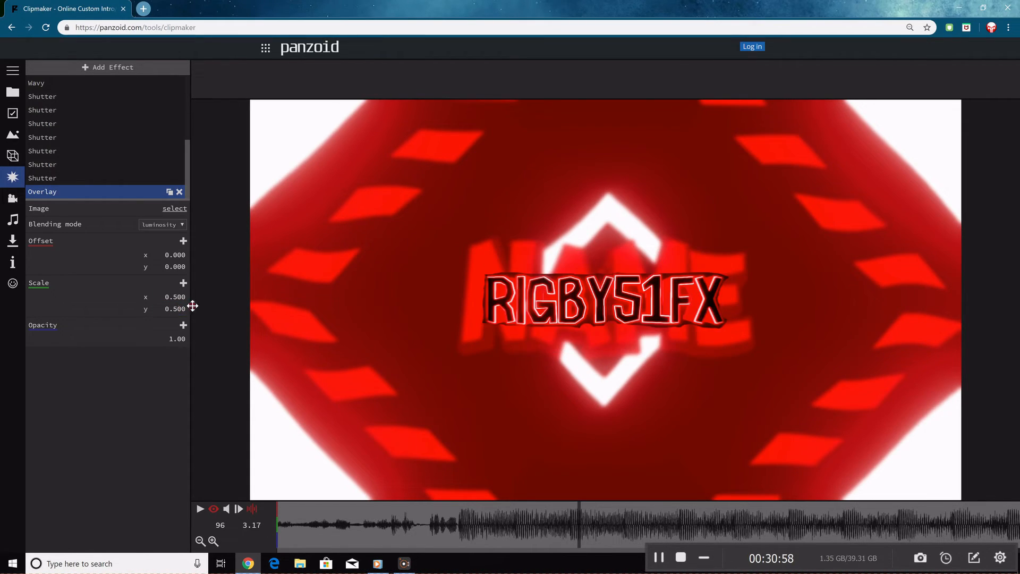
pyautogui.moveTo(177, 338); pyautogui.dragTo(103, 357)
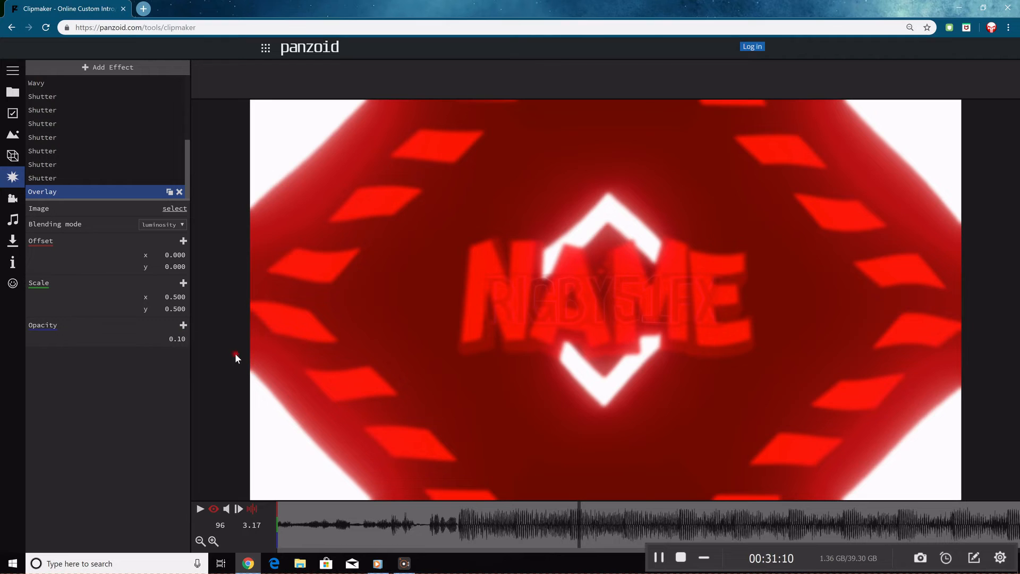
pyautogui.click(177, 340)
pyautogui.write('5')
pyautogui.press('Return')
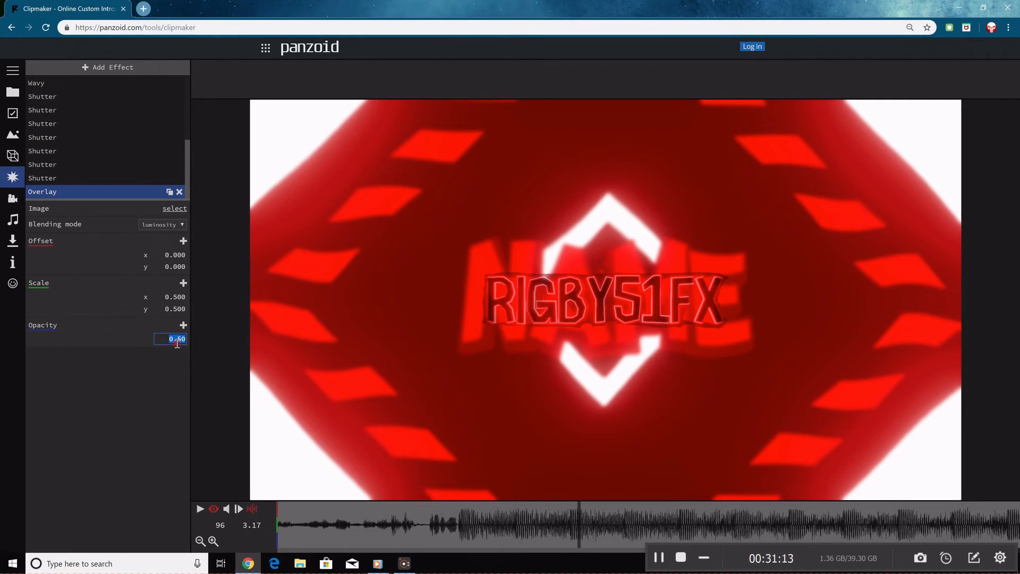
pyautogui.write('5')
pyautogui.press('Return')
# Offset the watermark overlay to x -0.294 and y -0.390, preview the intro, and return to frame 1.
pyautogui.moveTo(572, 495); pyautogui.dragTo(550, 495)
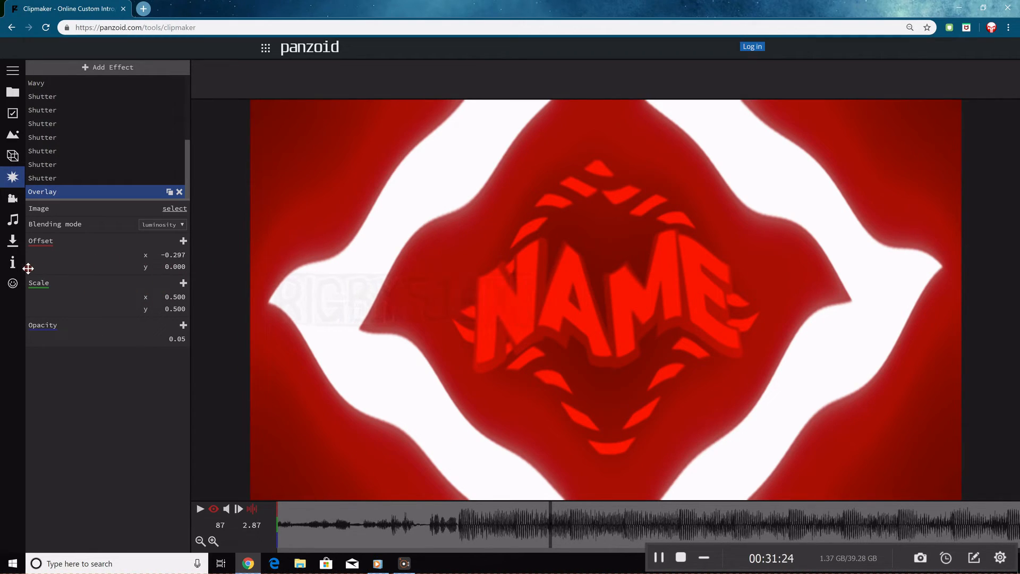
pyautogui.moveTo(158, 273); pyautogui.dragTo(38, 316)
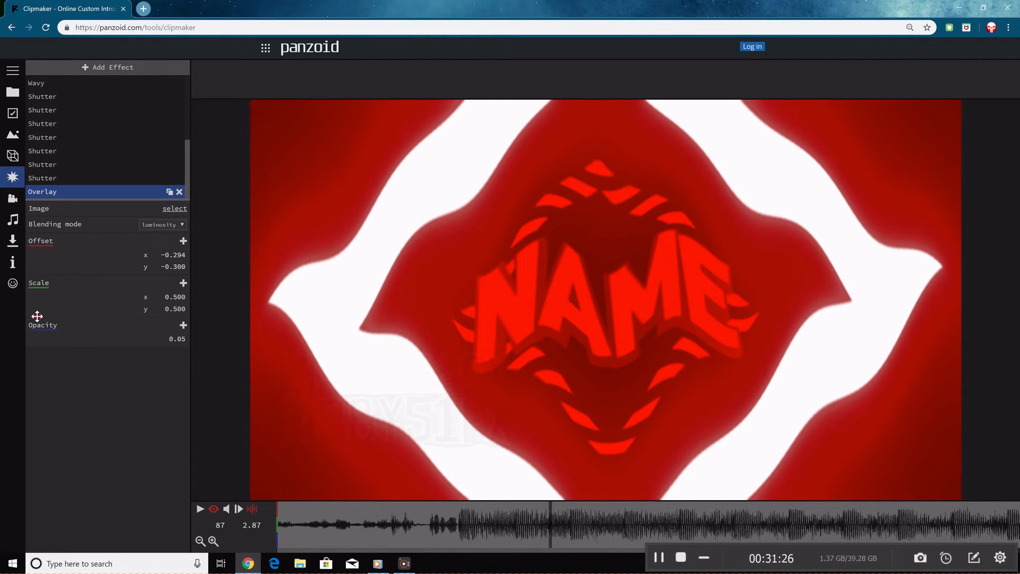
pyautogui.moveTo(551, 527); pyautogui.dragTo(675, 526)
pyautogui.press('space')
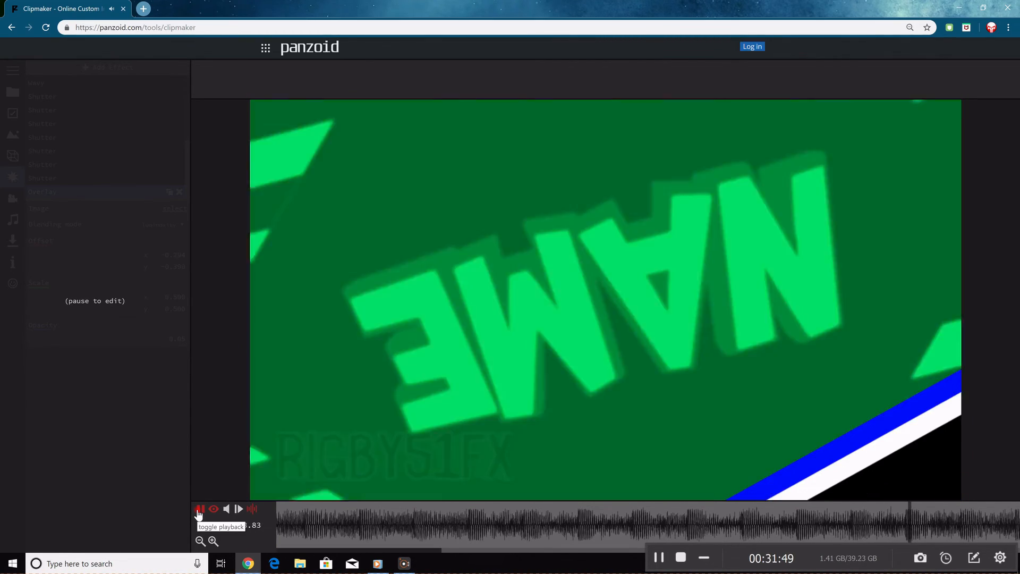
pyautogui.click(200, 509)
pyautogui.moveTo(319, 535); pyautogui.dragTo(2, 524)
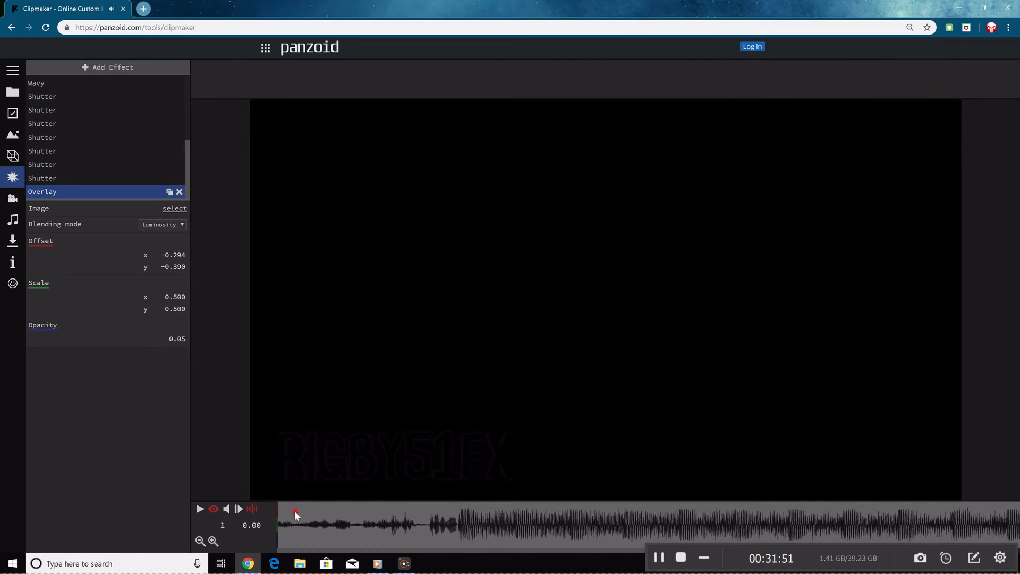
# Add a Rectangle shape object to the scene and select it at the end of the object list.
pyautogui.click(5, 155)
pyautogui.click(100, 66)
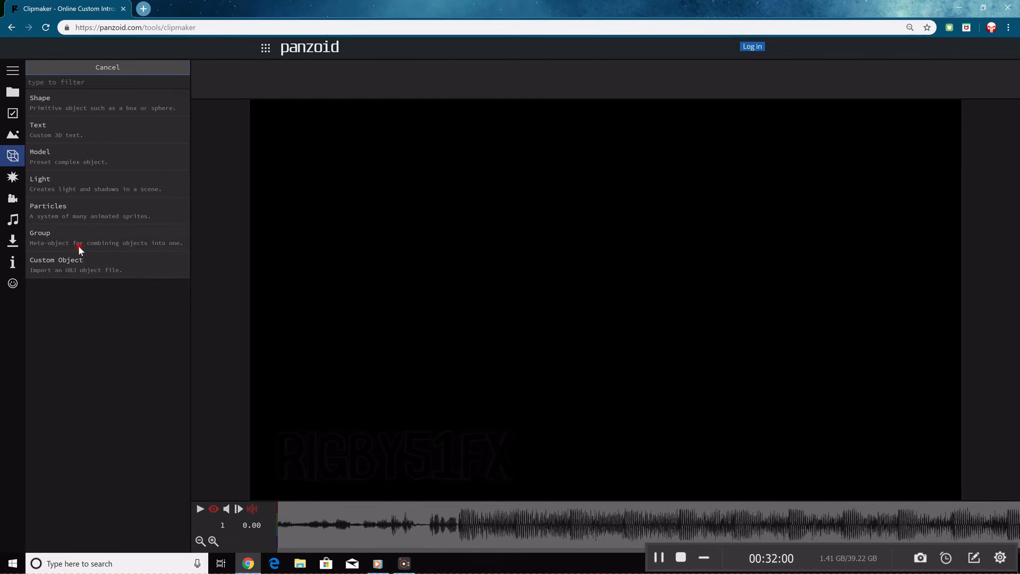
pyautogui.click(68, 101)
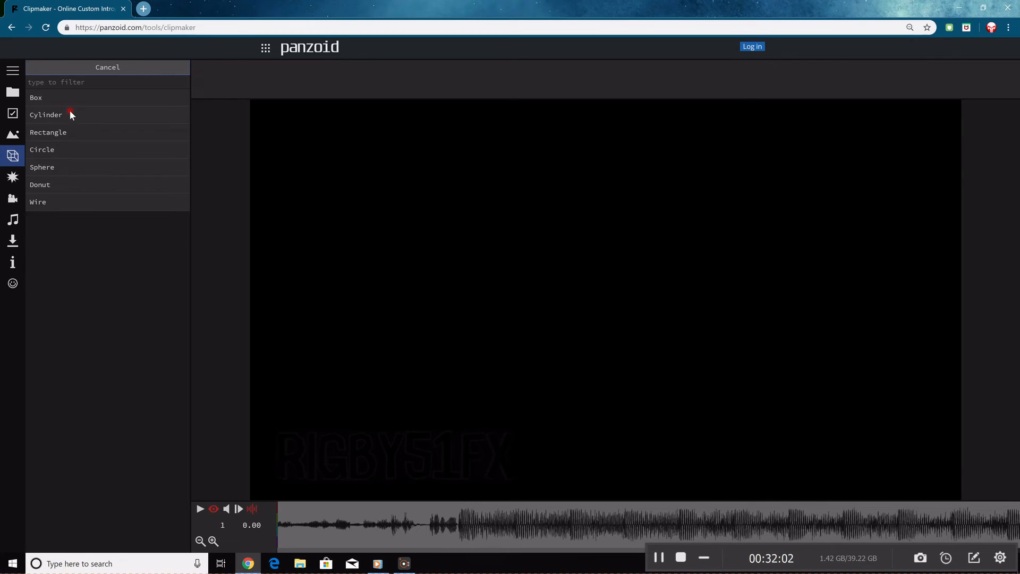
pyautogui.click(80, 139)
pyautogui.scroll(-2, 77, 144)
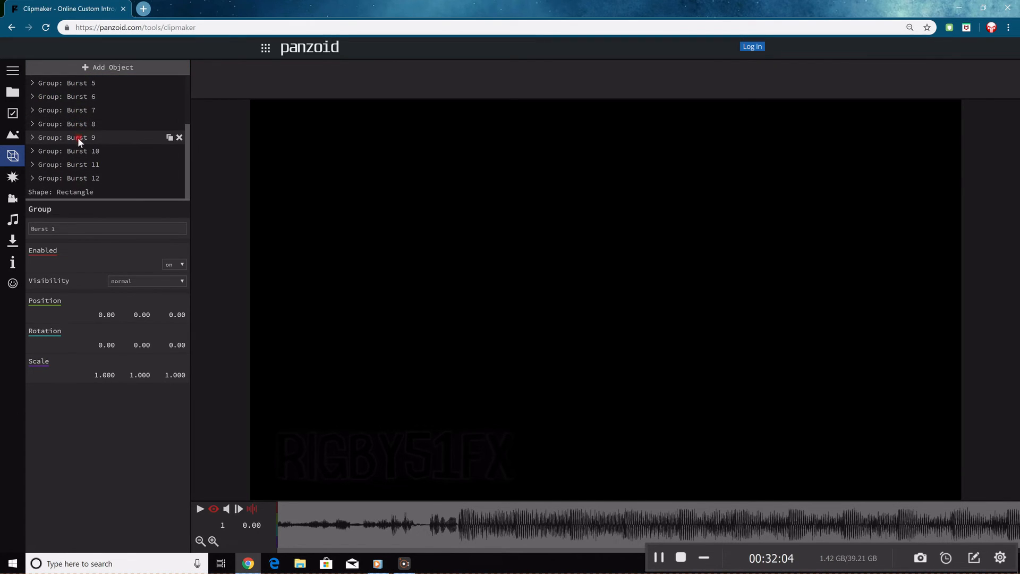
pyautogui.click(89, 191)
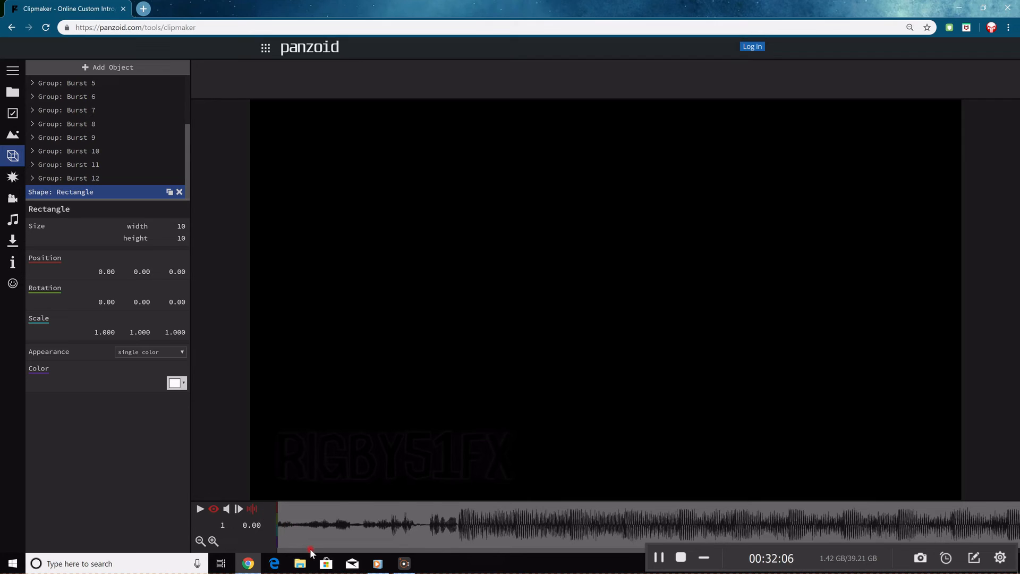
# Switch to File Explorer and browse the D drive's Pictures to the Videos folder of CN8's 6K 2D Pack!
pyautogui.click(300, 565)
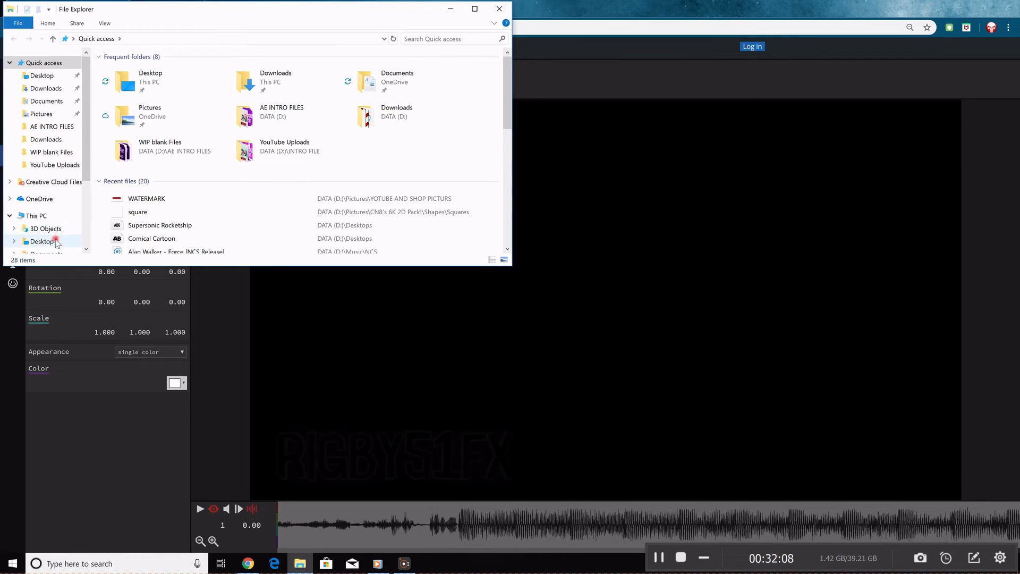
pyautogui.scroll(-2, 53, 199)
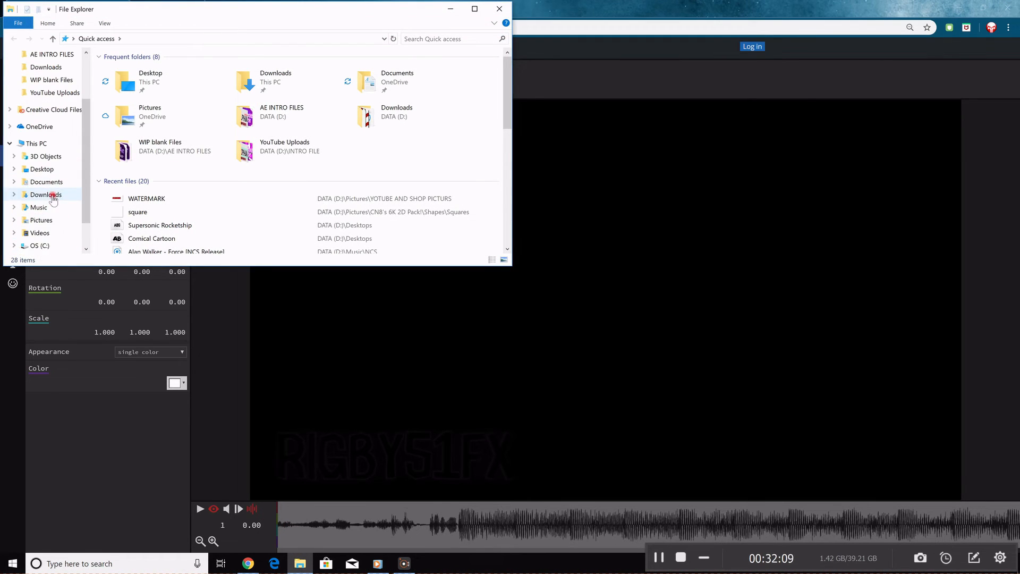
pyautogui.scroll(-1, 51, 230)
pyautogui.click(50, 237)
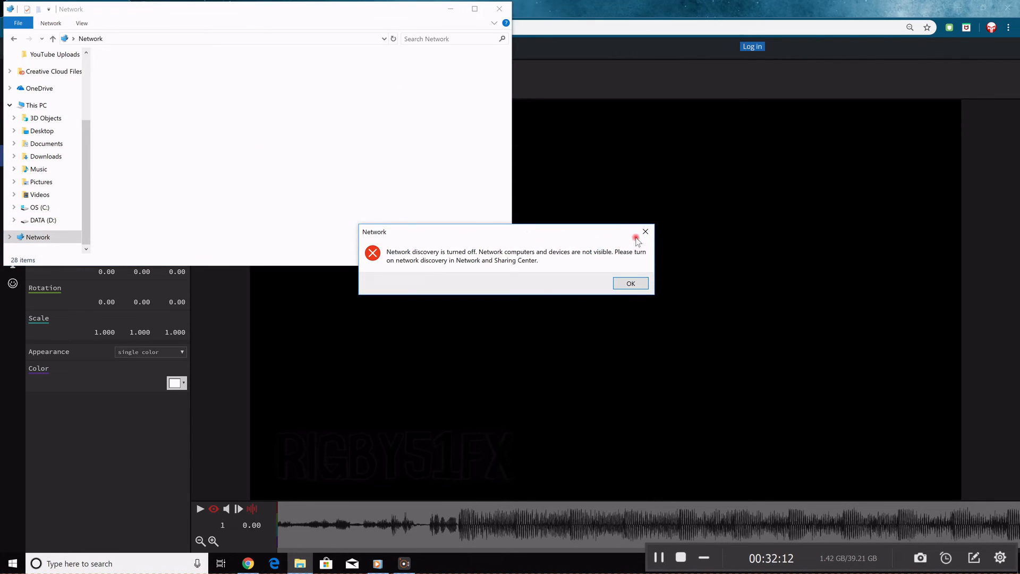
pyautogui.click(646, 232)
pyautogui.click(27, 222)
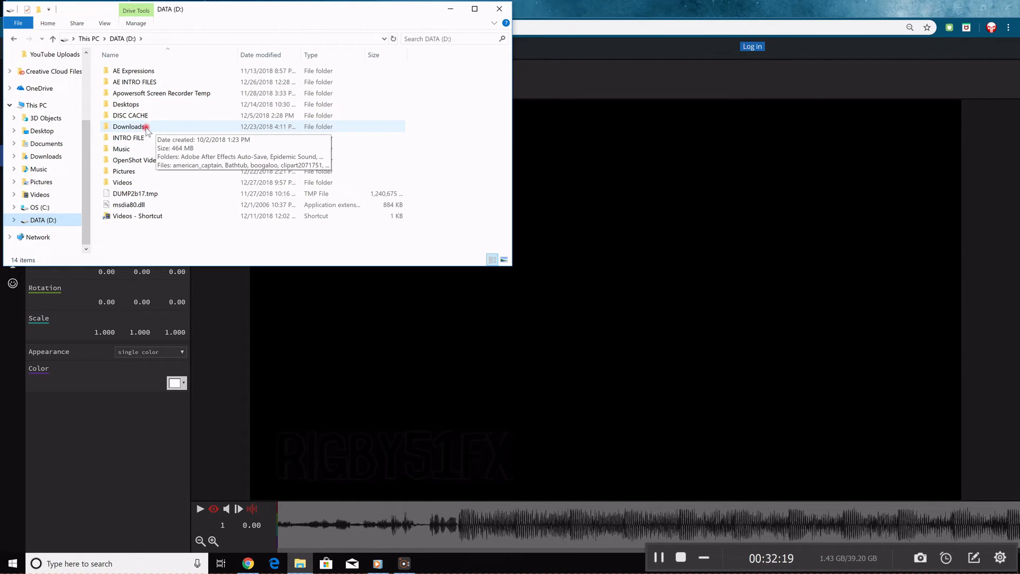
pyautogui.doubleClick(124, 171)
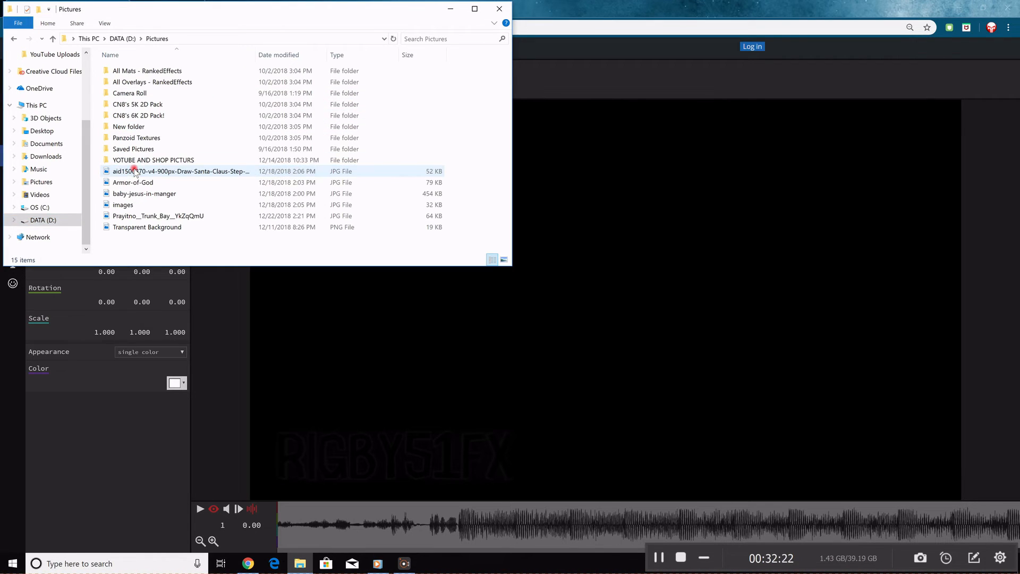
pyautogui.doubleClick(137, 115)
pyautogui.doubleClick(130, 127)
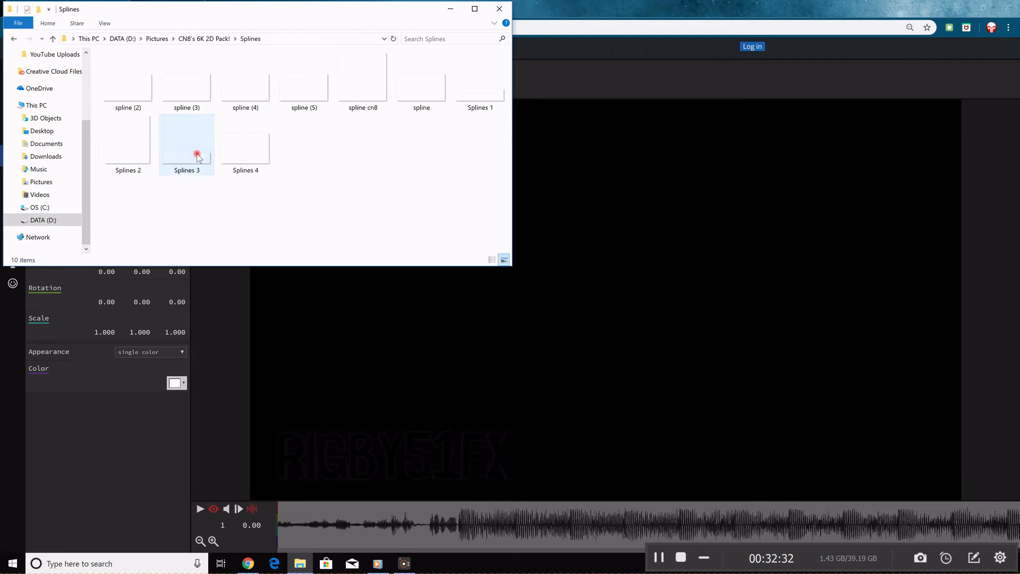
pyautogui.click(11, 39)
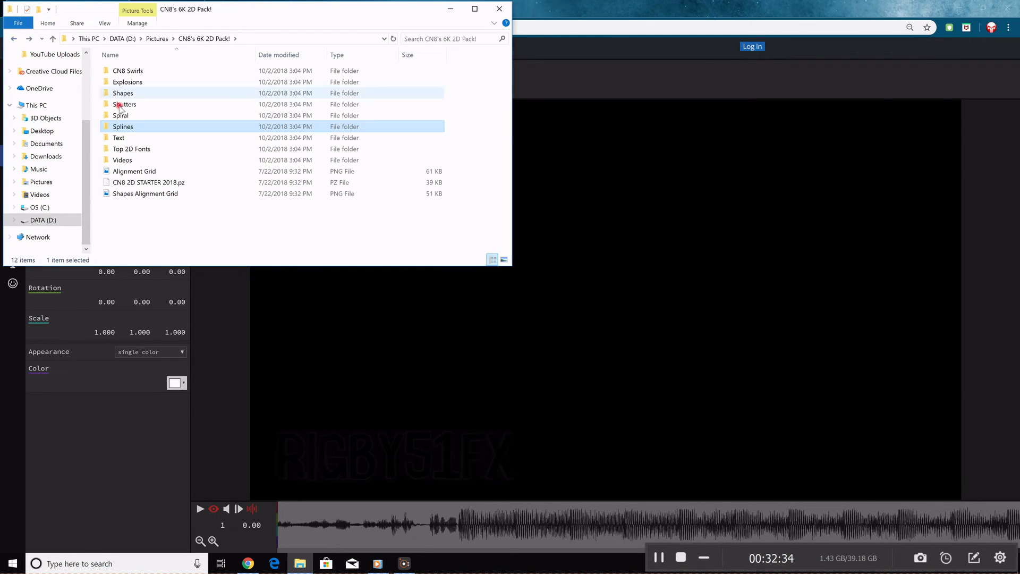
pyautogui.click(131, 160)
pyautogui.doubleClick(131, 160)
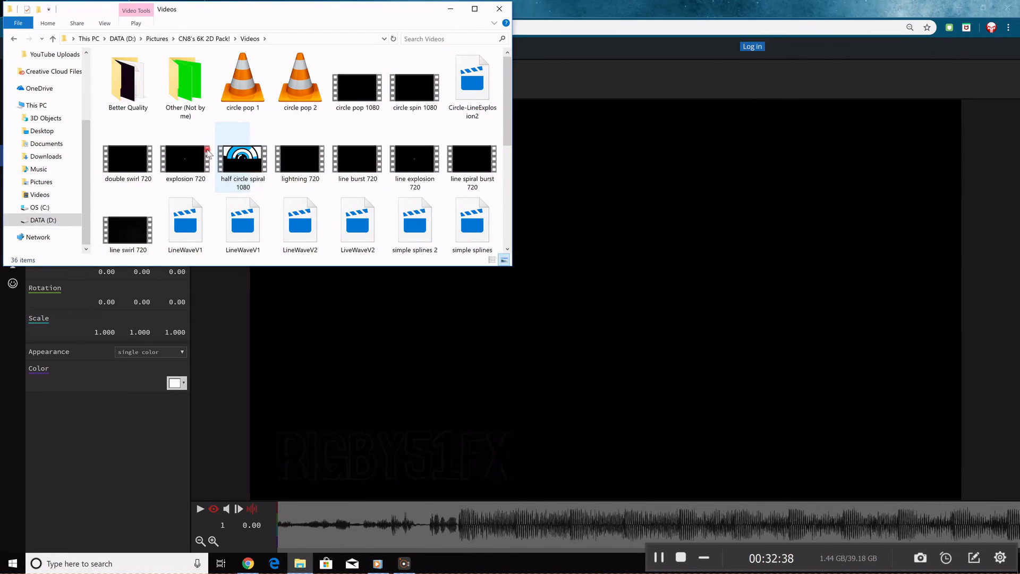
# Play the explosion 720 and circle spin 1080 clips to review them, and return to Clipmaker.
pyautogui.doubleClick(185, 158)
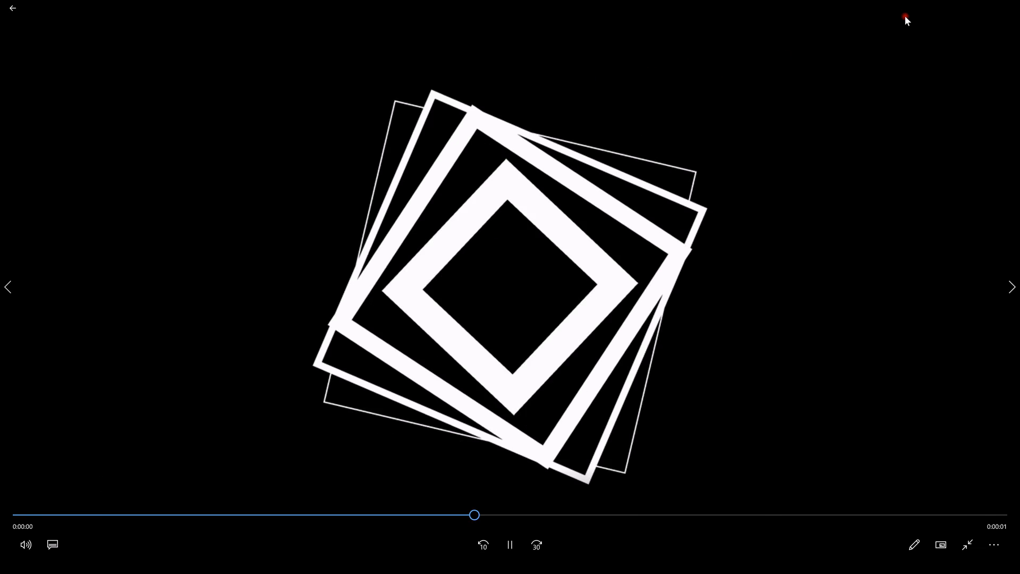
pyautogui.click(1008, 8)
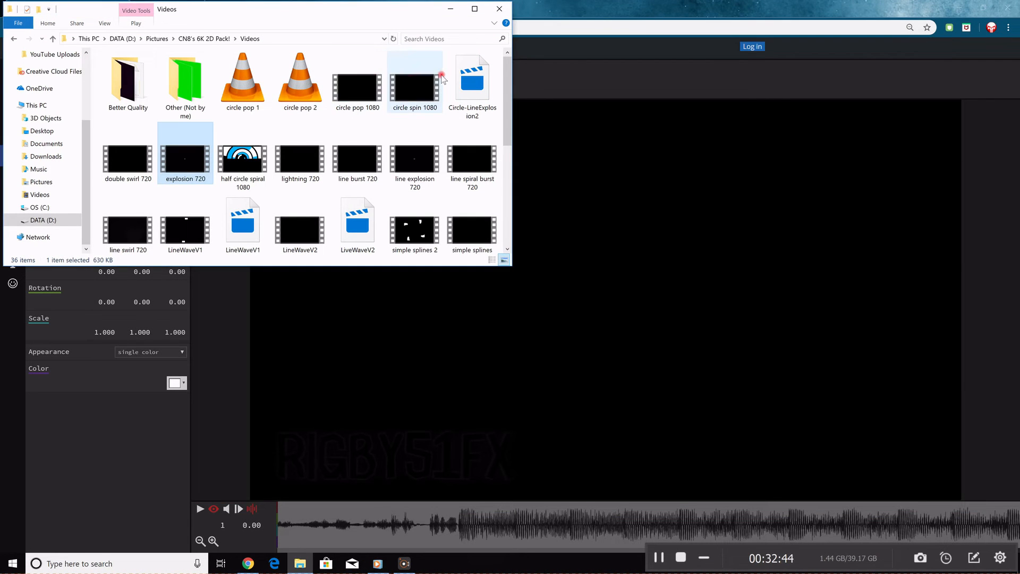
pyautogui.doubleClick(413, 85)
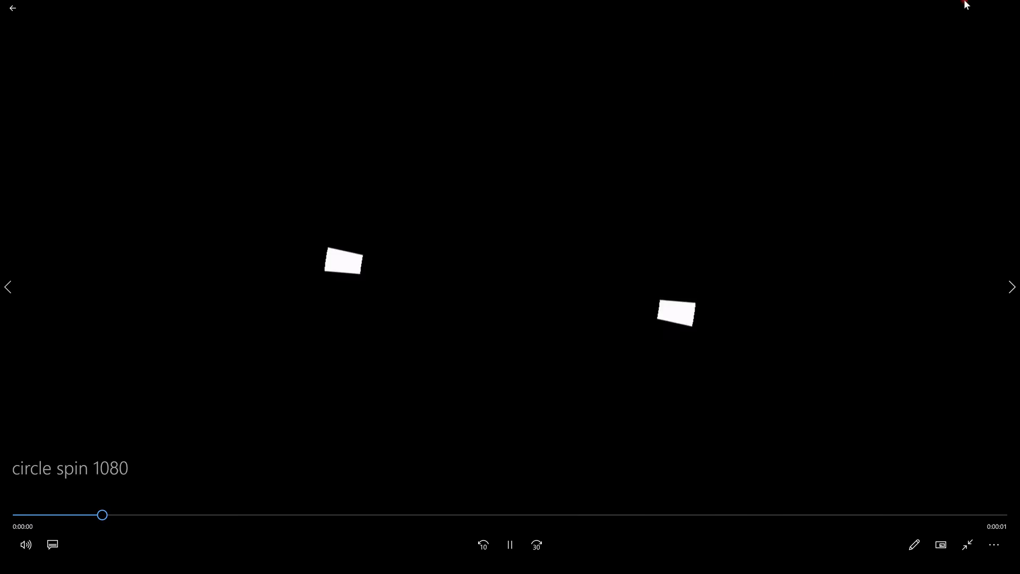
pyautogui.click(1009, 10)
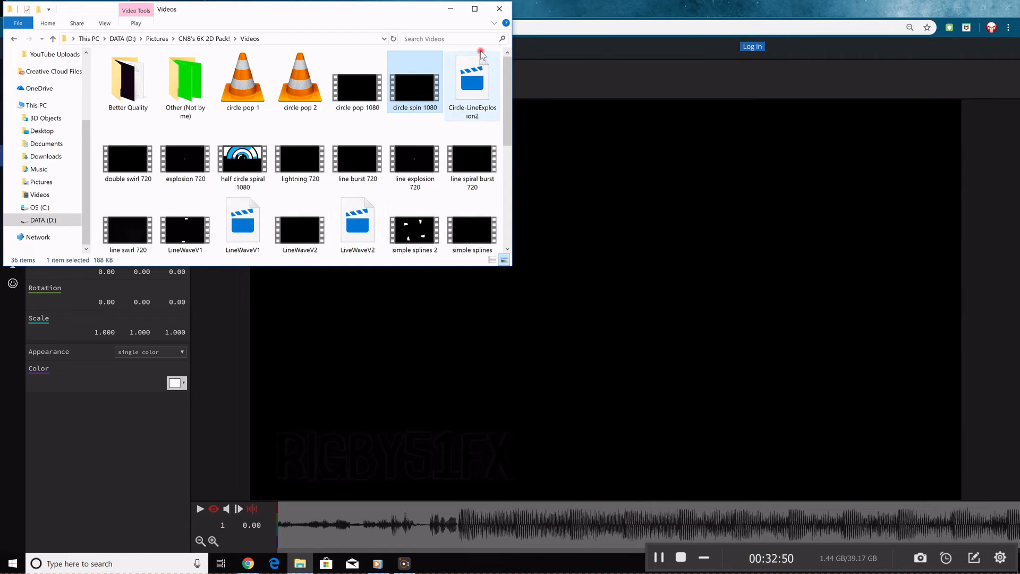
pyautogui.click(451, 8)
# Set the rectangle's appearance to video and load circle spin 1080 from the Videos folder of CN8's 6K 2D Pack!
pyautogui.click(147, 352)
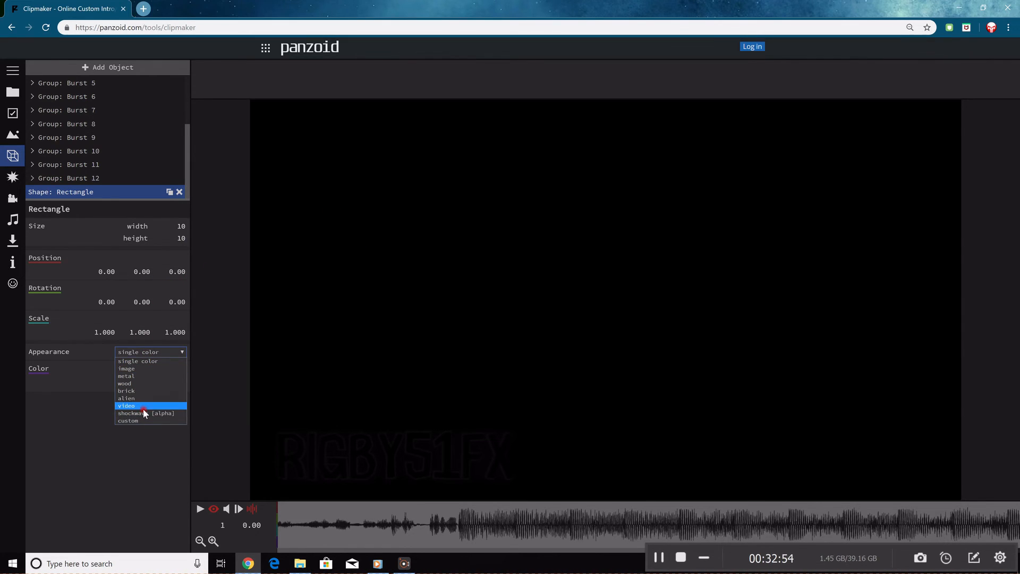
pyautogui.click(141, 406)
pyautogui.click(165, 370)
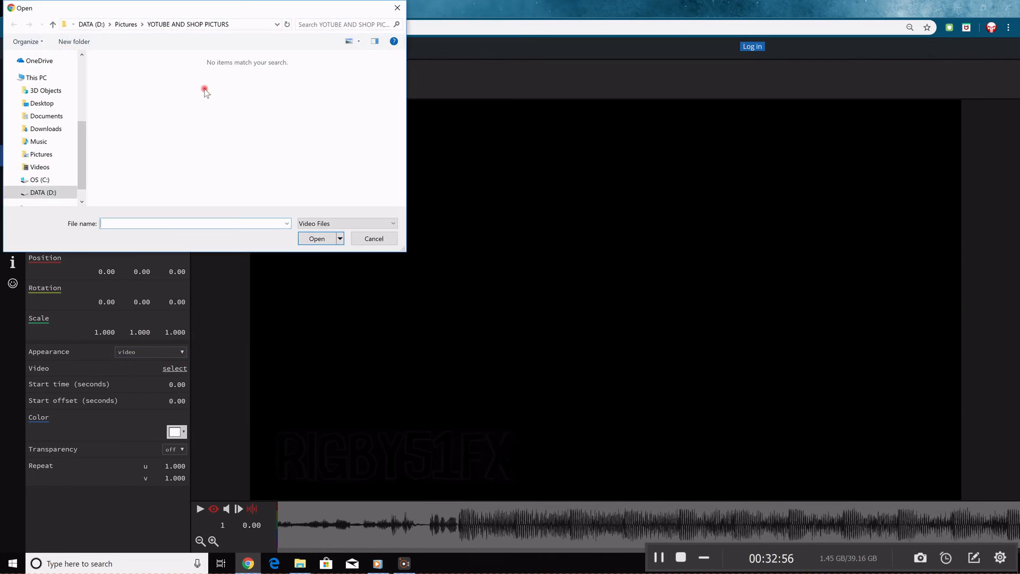
pyautogui.click(39, 193)
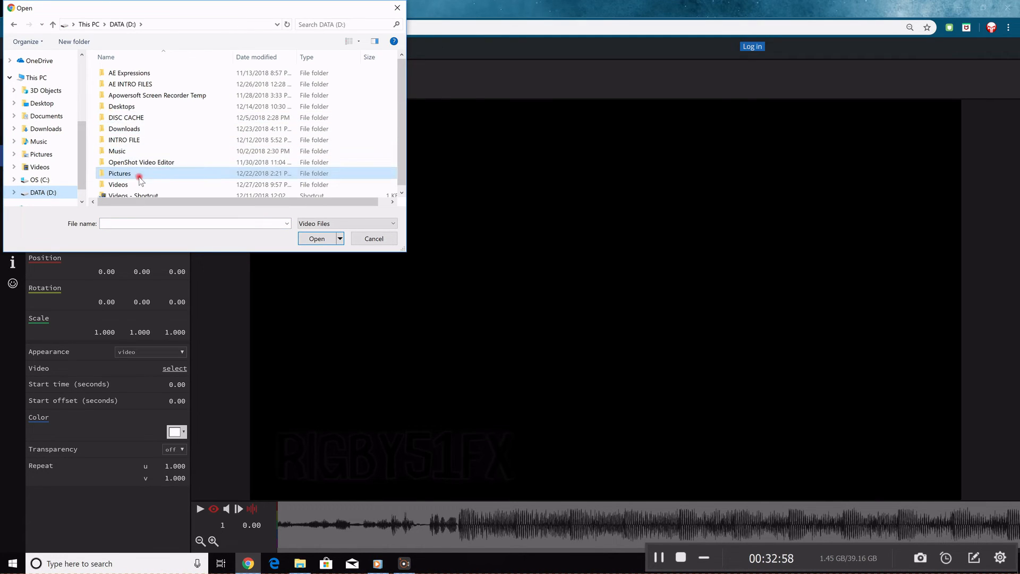
pyautogui.doubleClick(139, 173)
pyautogui.doubleClick(128, 116)
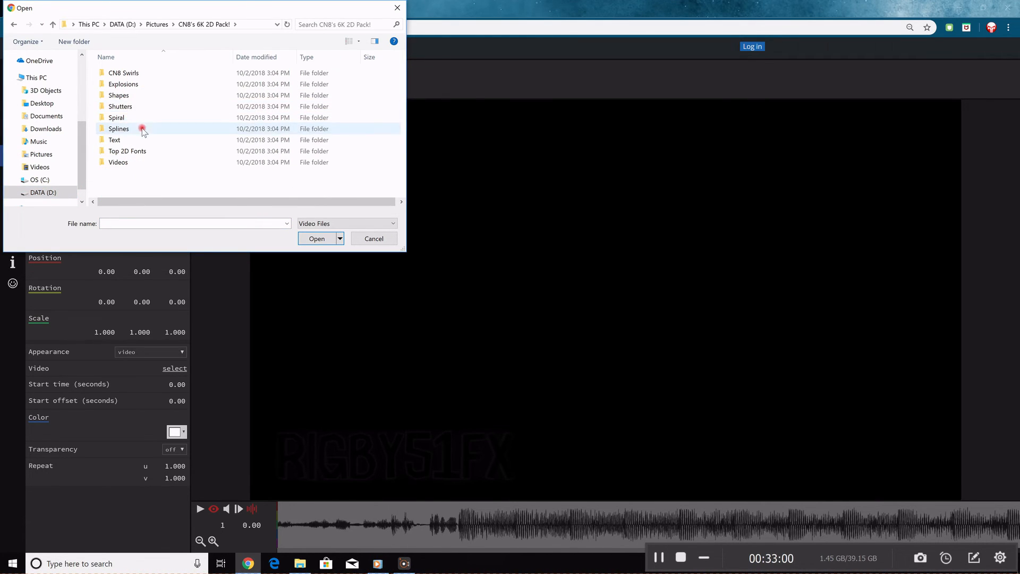
pyautogui.doubleClick(138, 163)
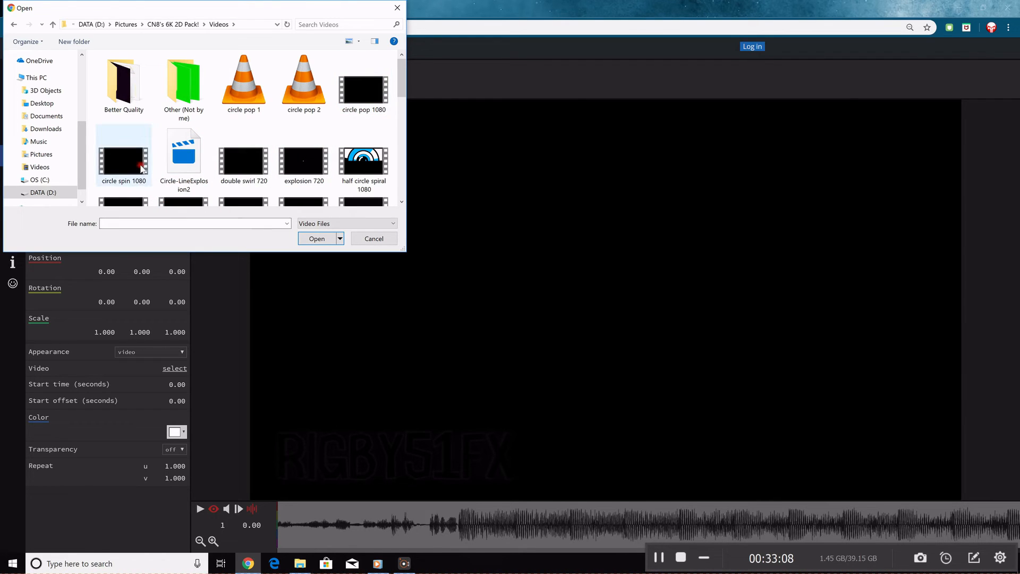
pyautogui.click(300, 569)
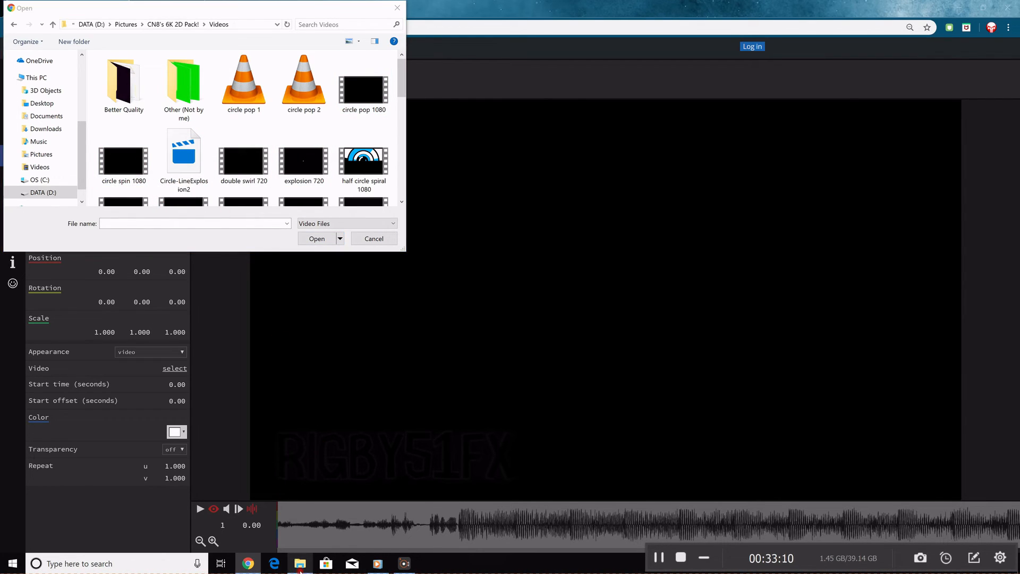
pyautogui.click(158, 394)
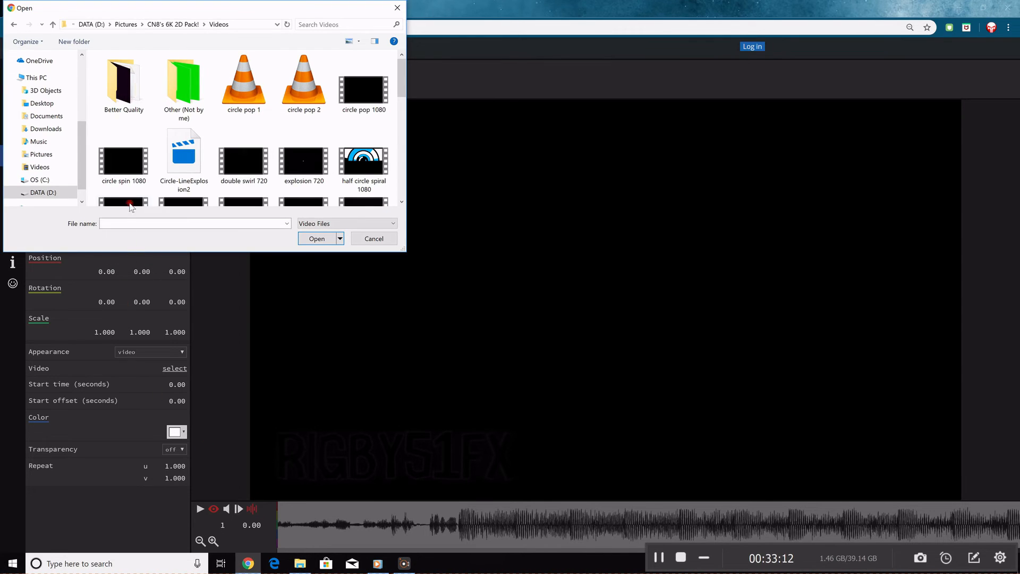
pyautogui.click(126, 169)
pyautogui.click(317, 239)
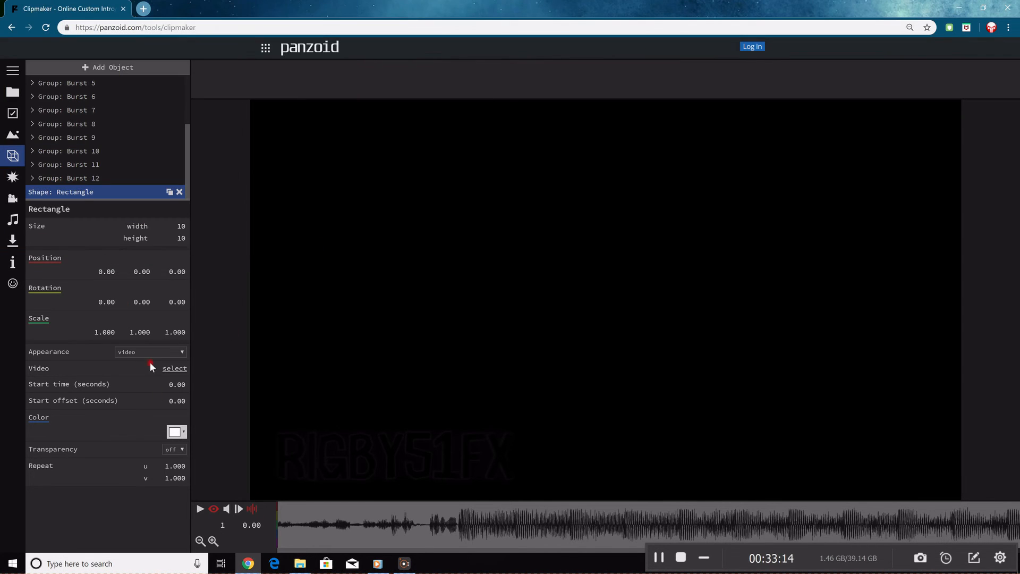
# At frame 93, turn on the rectangle's transparency and set its blending mode to additive.
pyautogui.moveTo(400, 508); pyautogui.dragTo(570, 515)
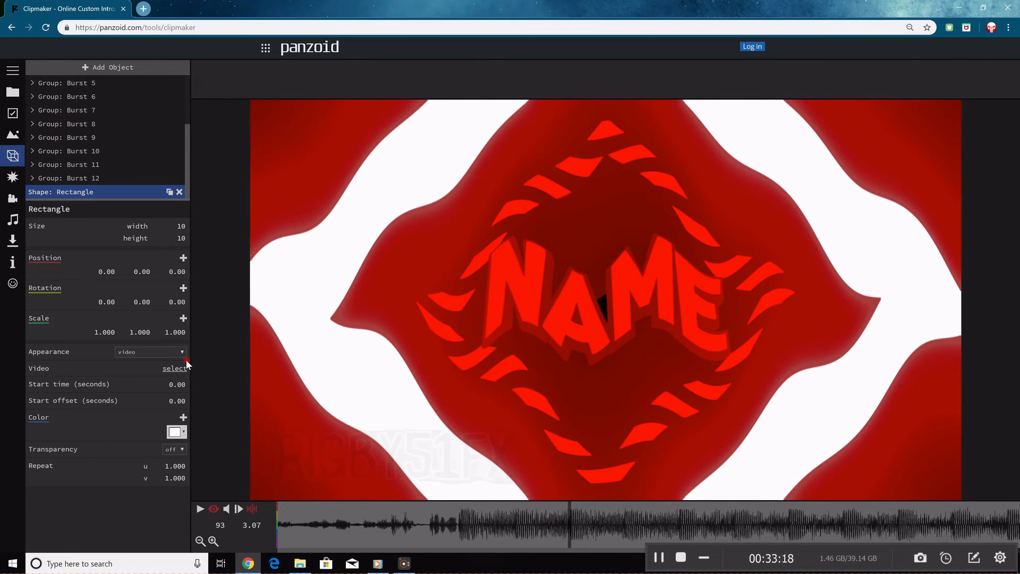
pyautogui.click(173, 450)
pyautogui.click(170, 468)
pyautogui.click(149, 499)
pyautogui.click(154, 528)
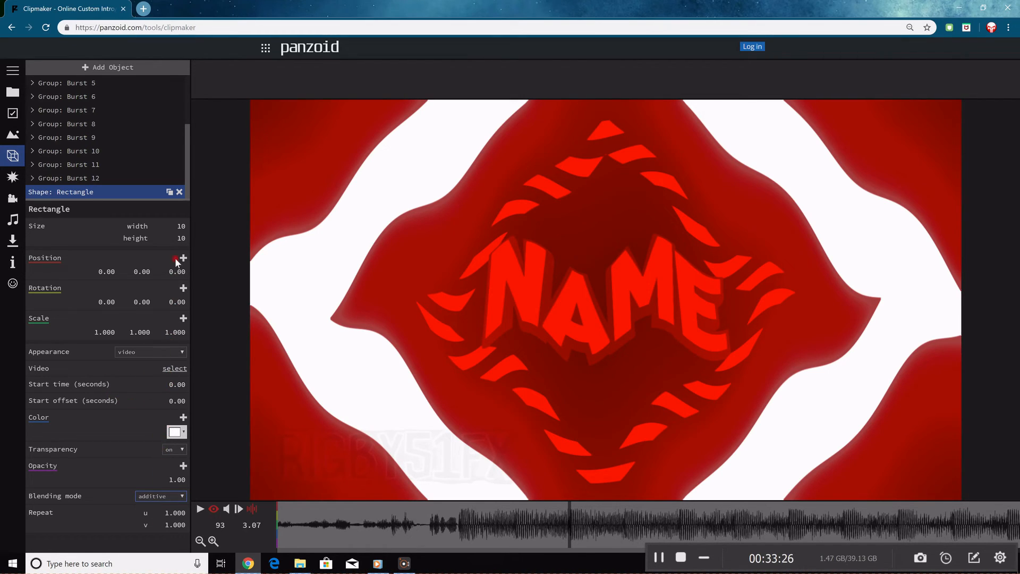
# Set the rectangle's size to 100 by 100 and its video start time to 2.53 seconds, matching frame 77.
pyautogui.click(181, 226)
pyautogui.moveTo(572, 531); pyautogui.dragTo(626, 528)
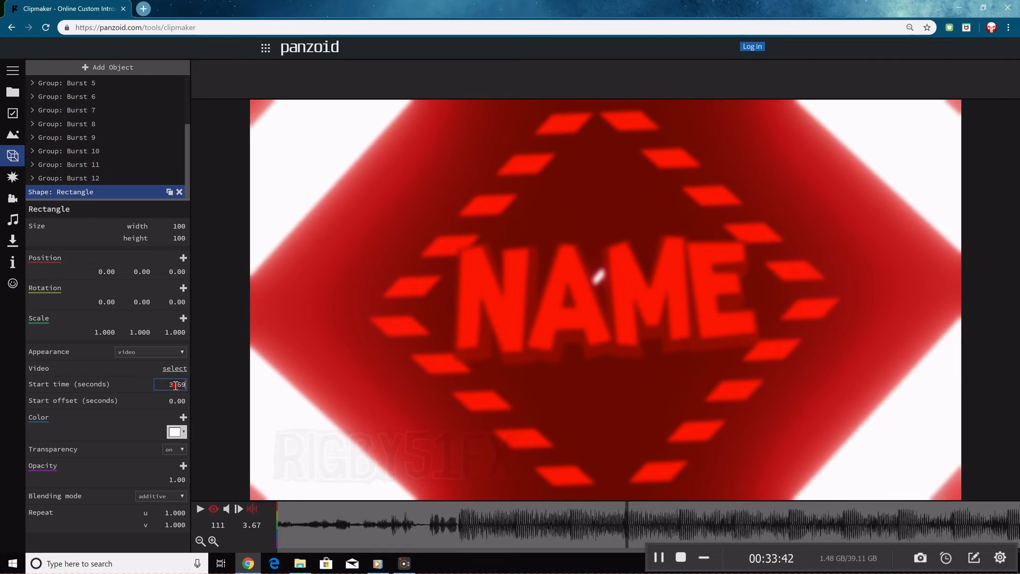
pyautogui.click(245, 387)
pyautogui.moveTo(633, 523); pyautogui.dragTo(518, 515)
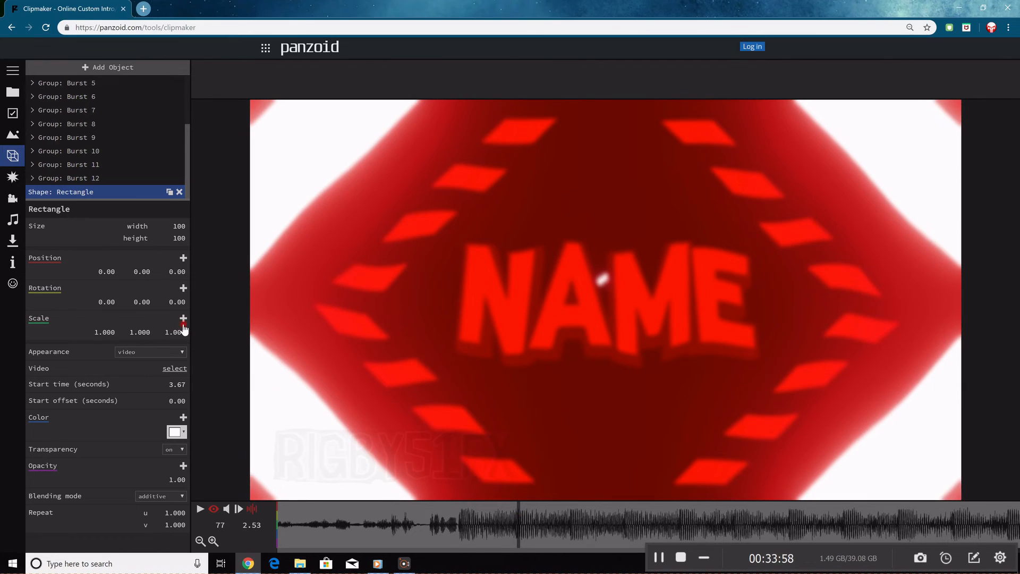
pyautogui.click(180, 382)
# At frame 96, adjust the rectangle's dimensions to a width of 200 and a height of 100.
pyautogui.moveTo(519, 506); pyautogui.dragTo(579, 502)
pyautogui.moveTo(179, 237); pyautogui.dragTo(1016, 209)
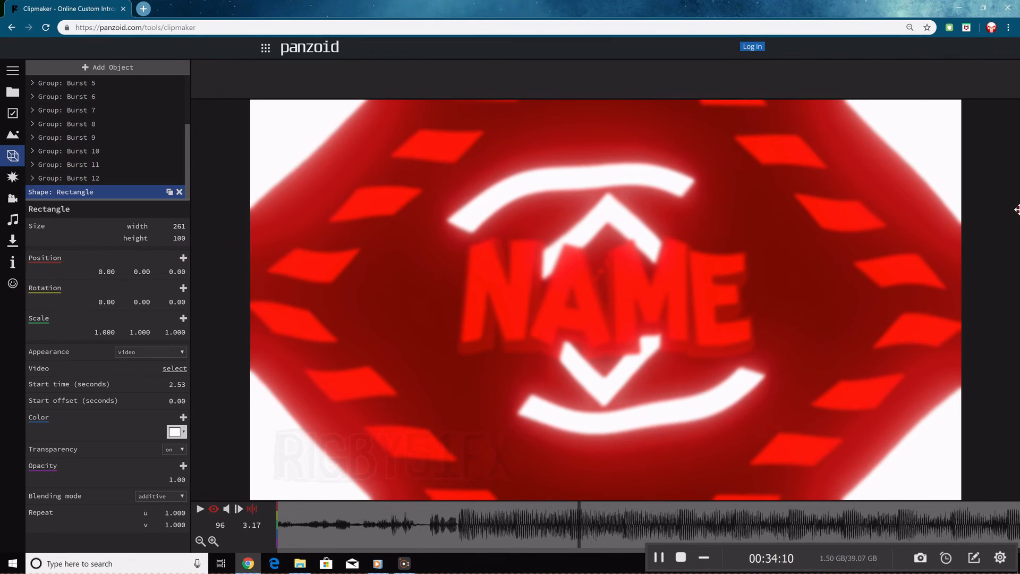
pyautogui.moveTo(184, 240); pyautogui.dragTo(475, 241)
pyautogui.moveTo(179, 224); pyautogui.dragTo(79, 233)
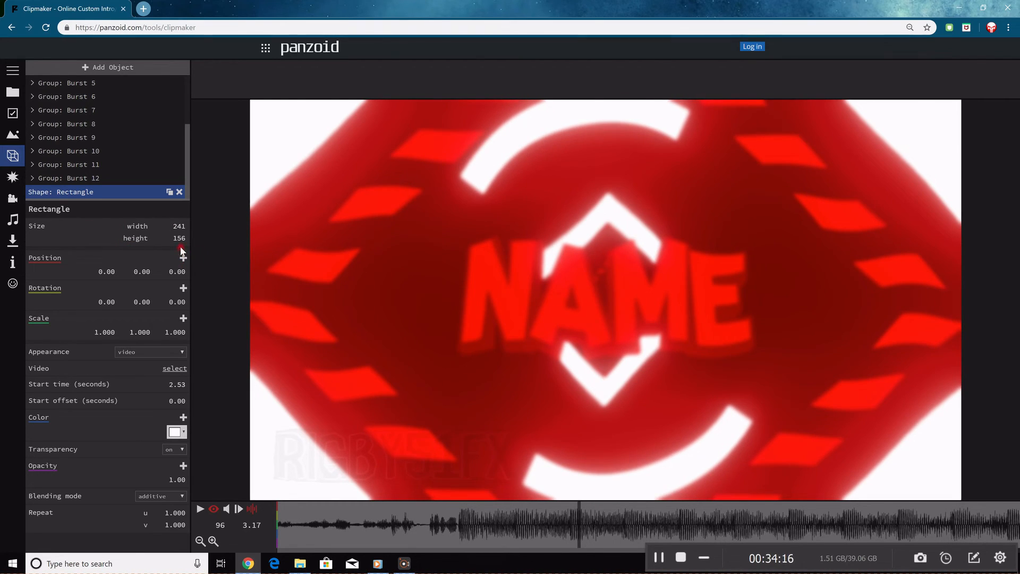
pyautogui.write('200')
pyautogui.press('Return')
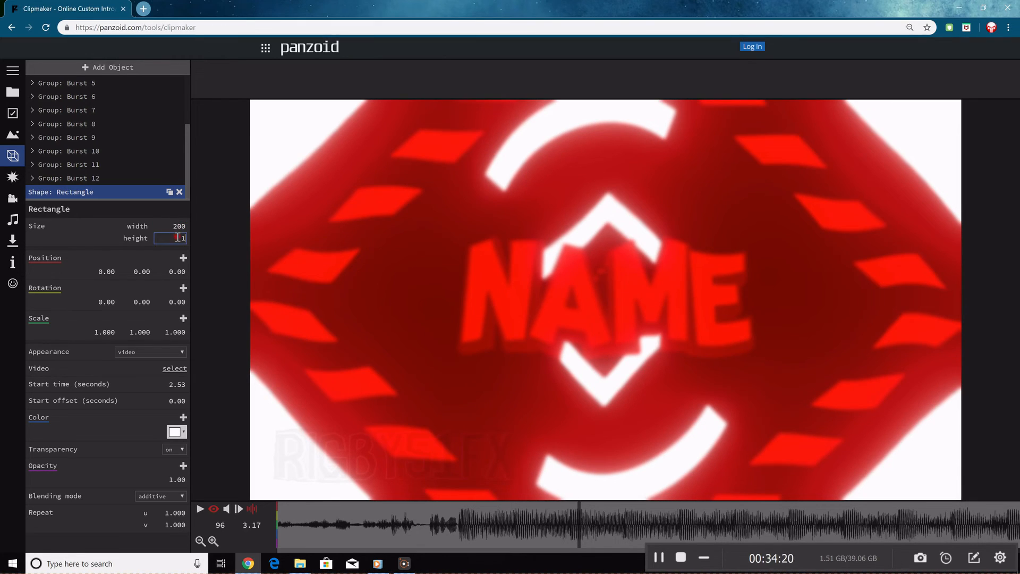
pyautogui.press('Return')
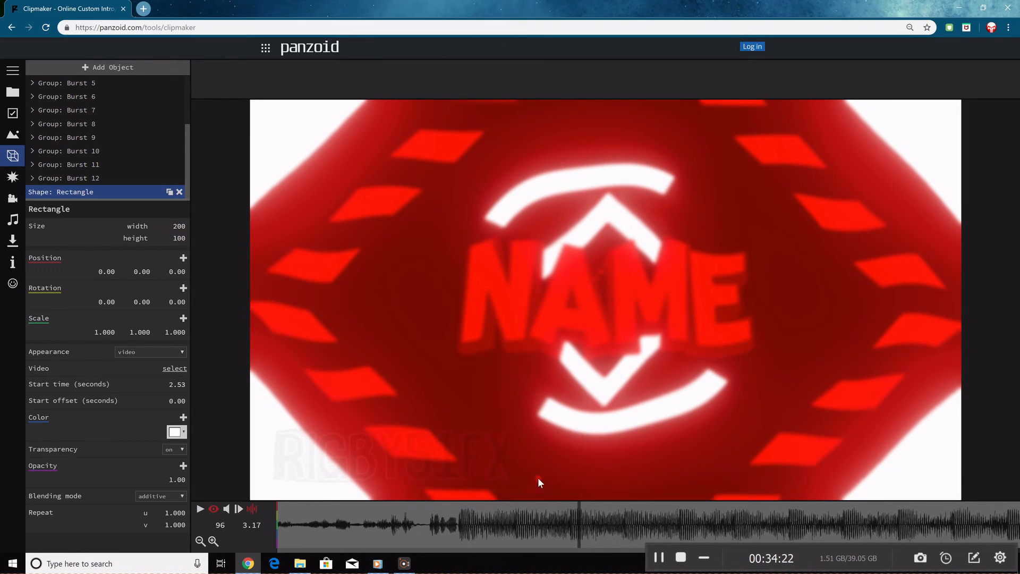
# At frame 111, try a rectangle height of 150, reduce it to 109, and set the width to 250.
pyautogui.moveTo(578, 514); pyautogui.dragTo(626, 515)
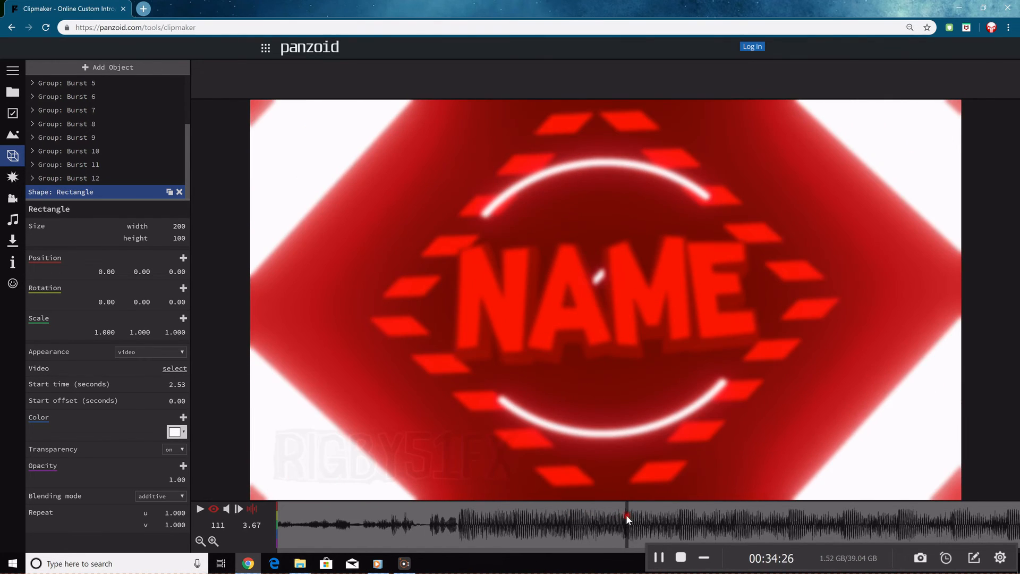
pyautogui.click(178, 235)
pyautogui.write('150')
pyautogui.press('Return')
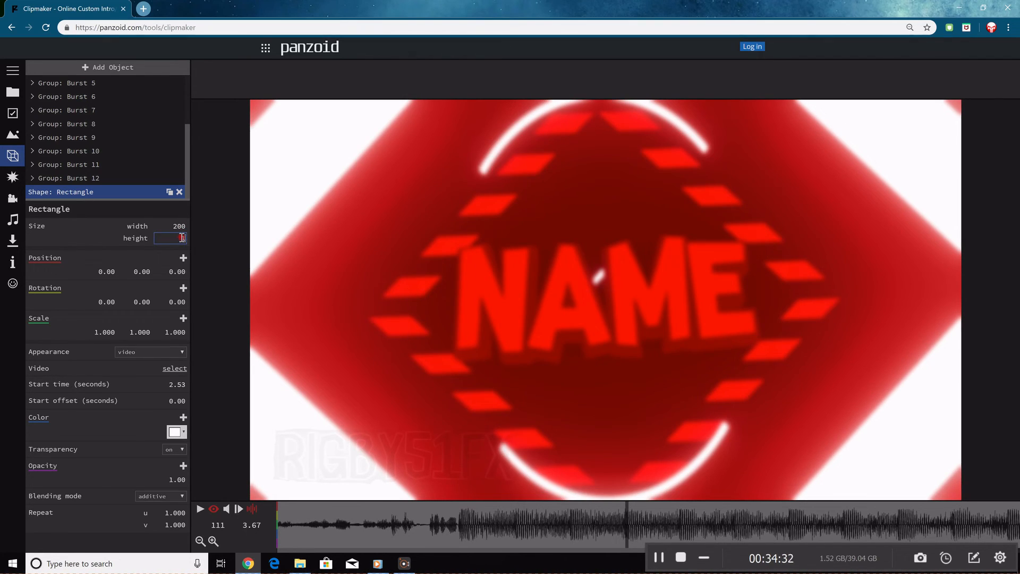
pyautogui.write('100')
pyautogui.press('Return')
pyautogui.moveTo(178, 241); pyautogui.dragTo(251, 275)
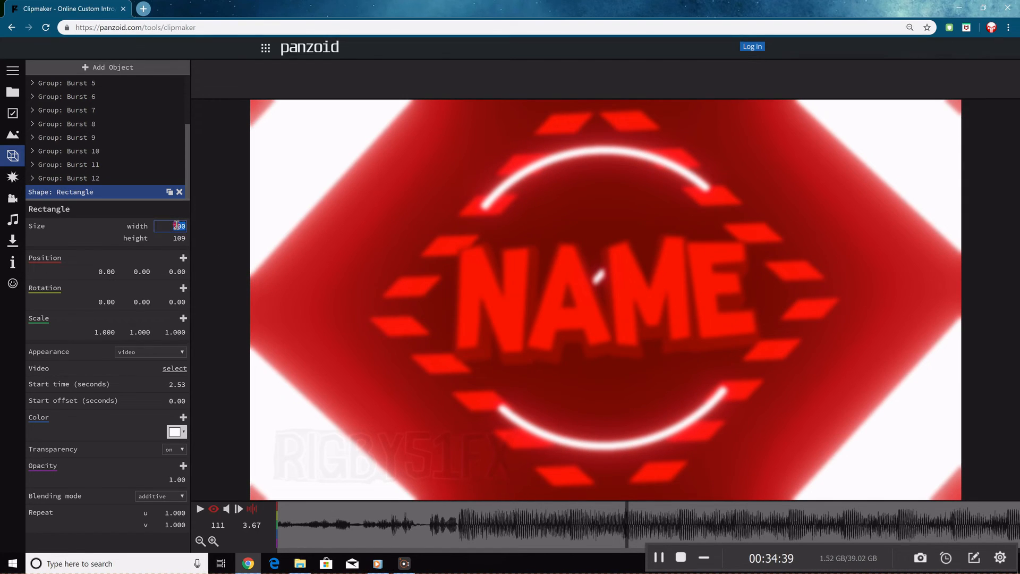
pyautogui.moveTo(176, 225); pyautogui.dragTo(209, 247)
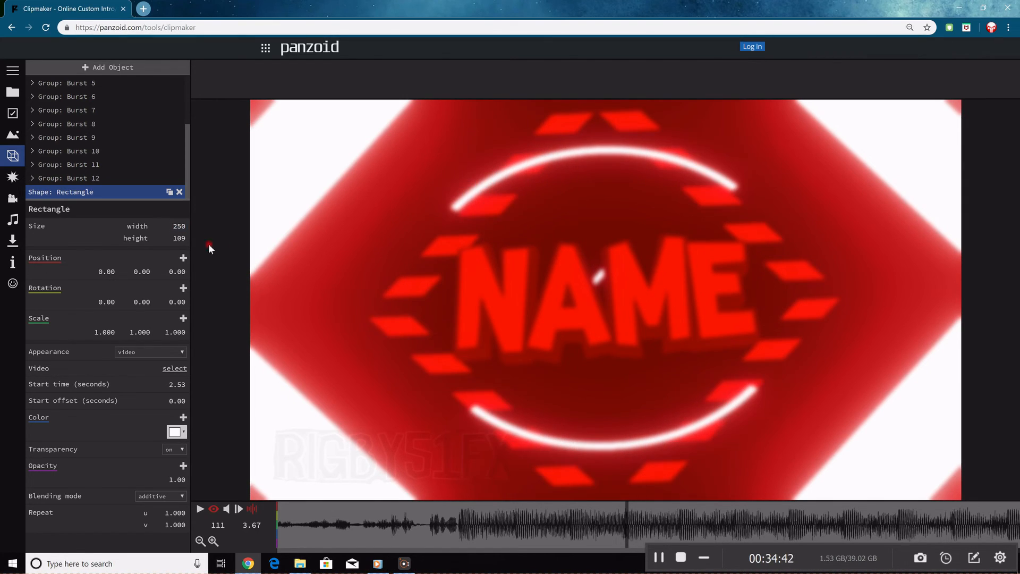
# Set the rectangle's width to 300 and its height to 150.
pyautogui.click(171, 226)
pyautogui.write('300')
pyautogui.press('Return')
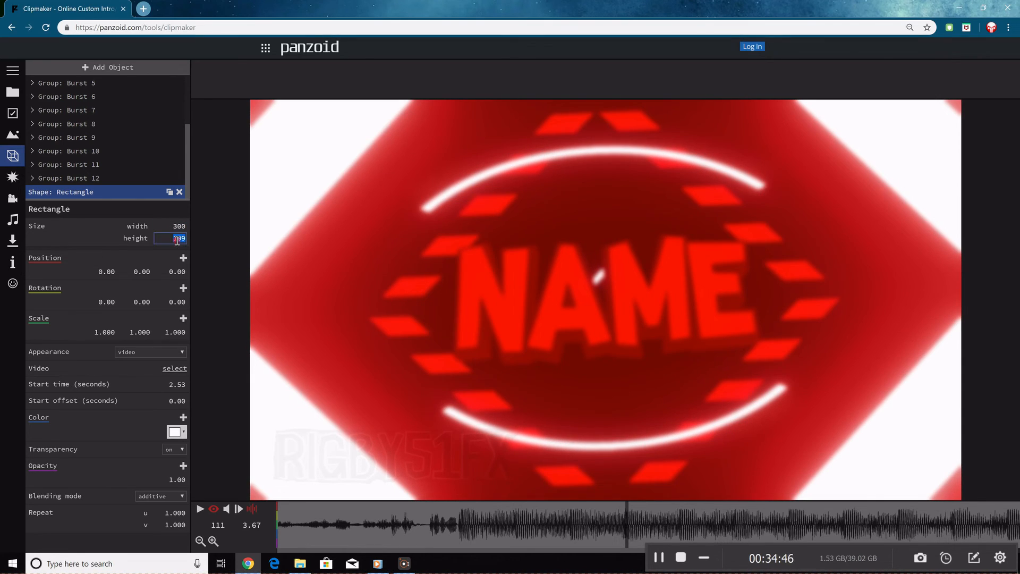
pyautogui.press('Return')
# Play the section around the circle spin's start twice to check its size and timing.
pyautogui.moveTo(630, 515); pyautogui.dragTo(534, 510)
pyautogui.press('space')
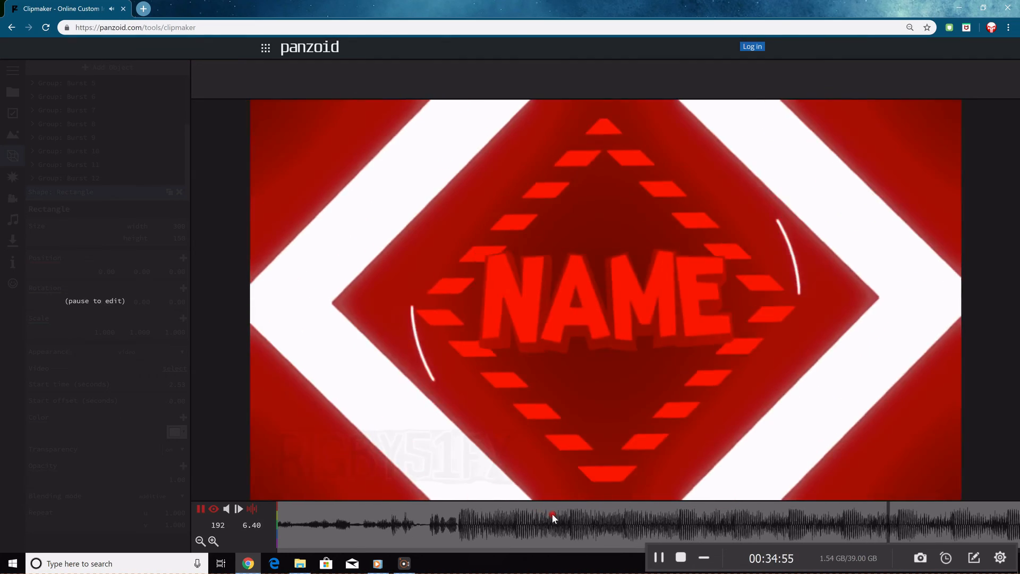
pyautogui.press('space')
pyautogui.moveTo(553, 513)
pyautogui.mouseDown()
pyautogui.moveTo(449, 517)
pyautogui.moveTo(537, 508)
pyautogui.mouseUp()
pyautogui.press('space')
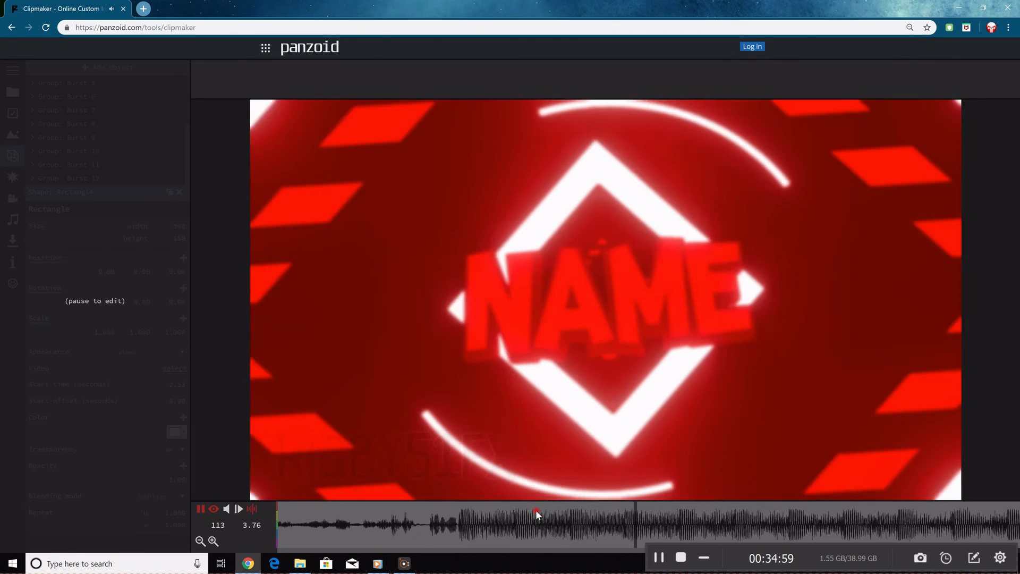
pyautogui.press('space')
# Add opacity keyframes to the rectangle at frame 127 and right beside it, after the circle spin ends.
pyautogui.moveTo(566, 511); pyautogui.dragTo(678, 517)
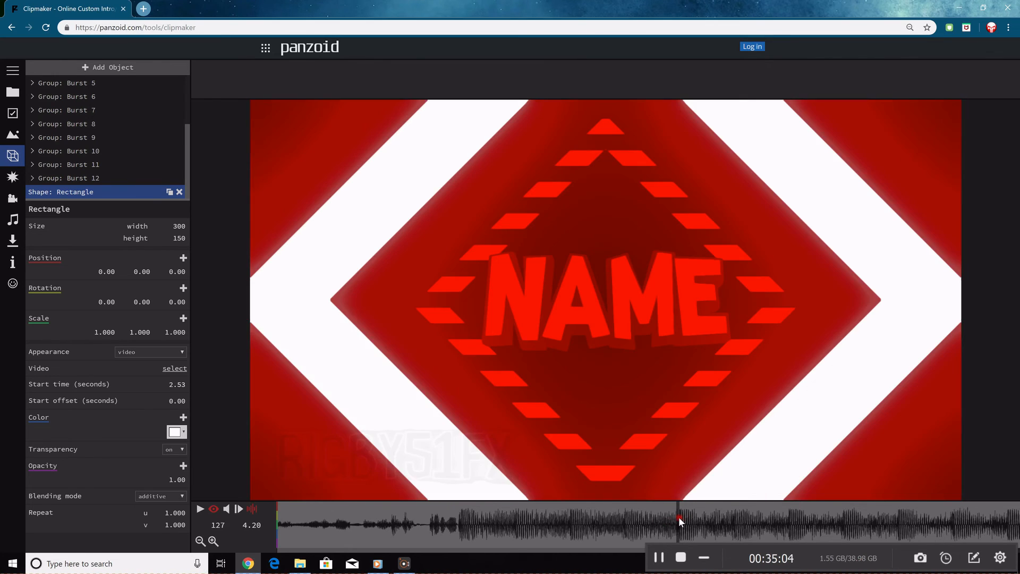
pyautogui.click(184, 468)
pyautogui.moveTo(693, 508); pyautogui.dragTo(681, 508)
pyautogui.click(183, 468)
# Play the intro from the beginning to review the circle spin, and stop at frame 213 at the green beat.
pyautogui.moveTo(675, 522); pyautogui.dragTo(192, 491)
pyautogui.click(209, 507)
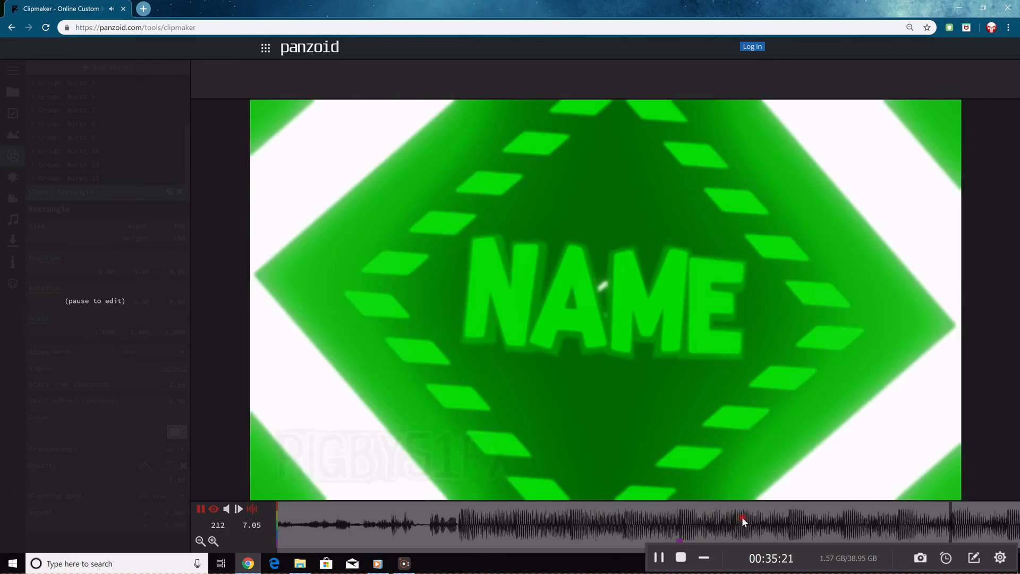
pyautogui.click(719, 518)
pyautogui.moveTo(719, 517)
pyautogui.mouseDown()
pyautogui.moveTo(639, 535)
pyautogui.moveTo(804, 547)
pyautogui.mouseUp()
pyautogui.moveTo(627, 537); pyautogui.dragTo(741, 518)
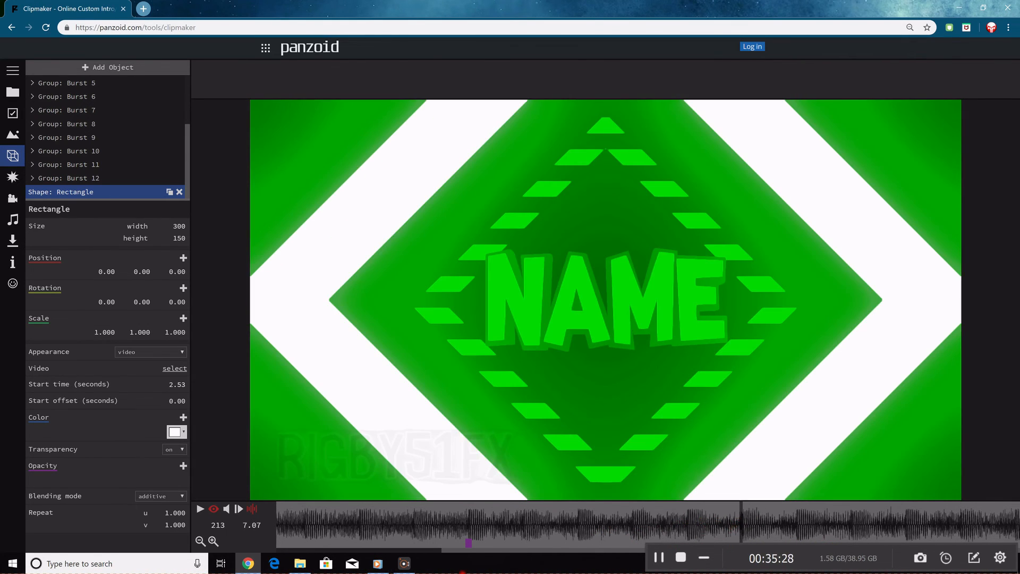
# Switch to File Explorer and play the simple splines 2 1080, line explosion 720 and line burst 720 clips to review them.
pyautogui.click(300, 564)
pyautogui.doubleClick(410, 215)
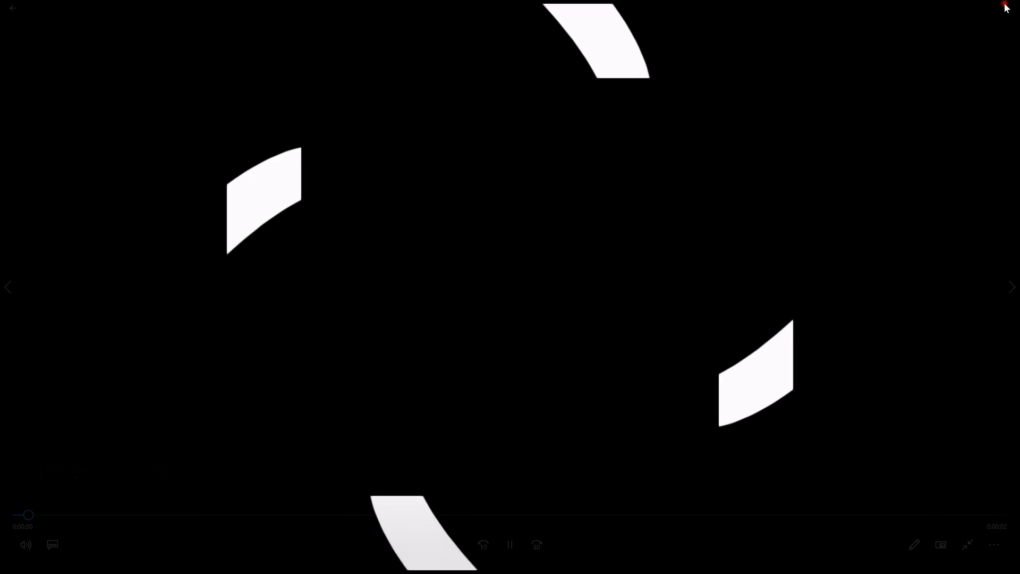
pyautogui.click(1006, 7)
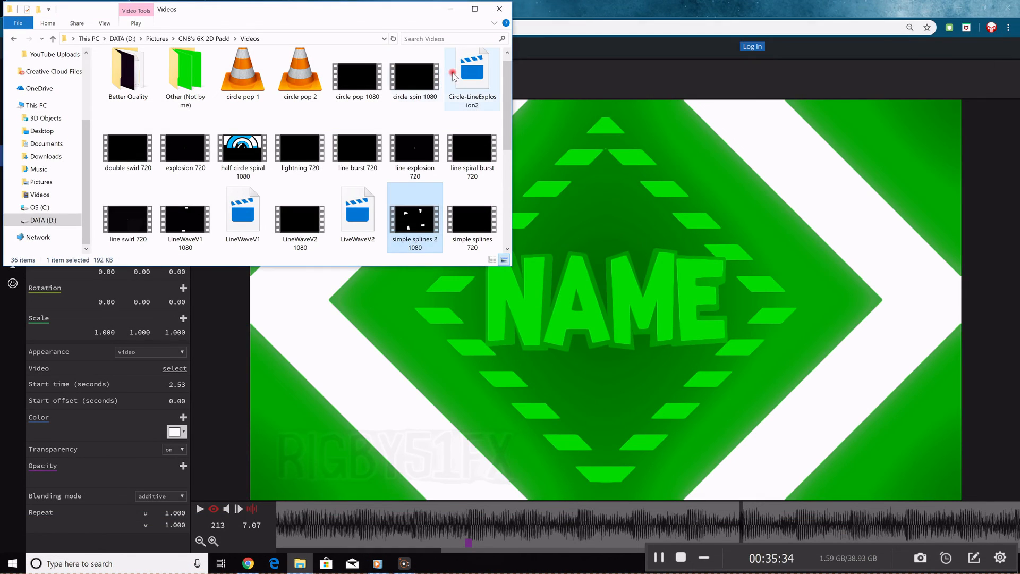
pyautogui.doubleClick(416, 152)
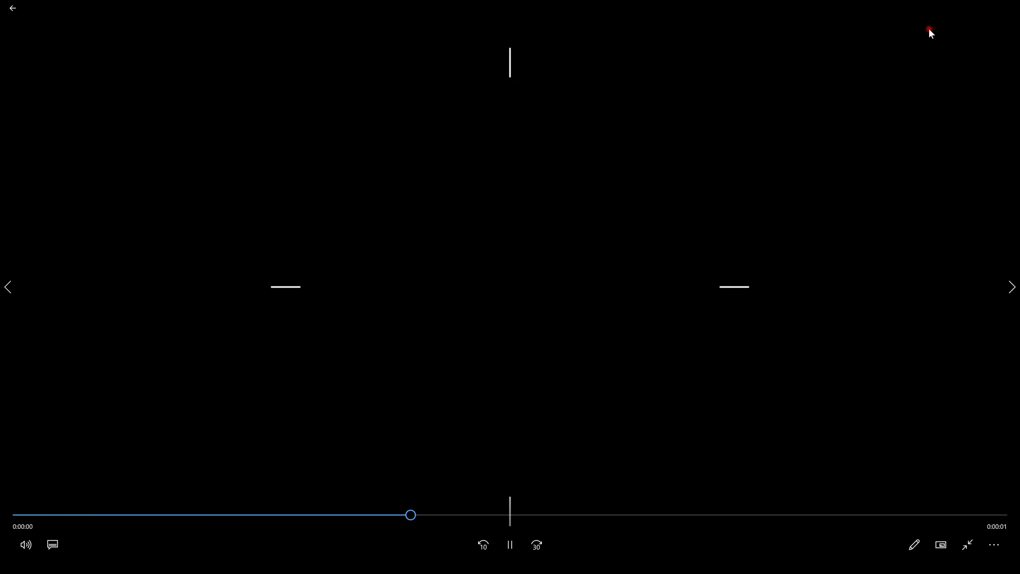
pyautogui.click(1006, 7)
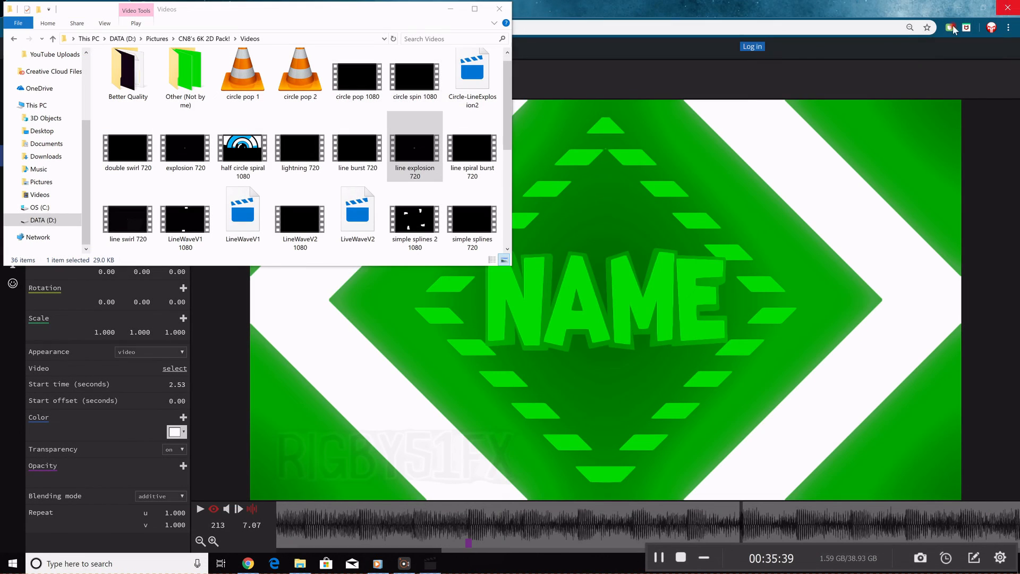
pyautogui.doubleClick(349, 158)
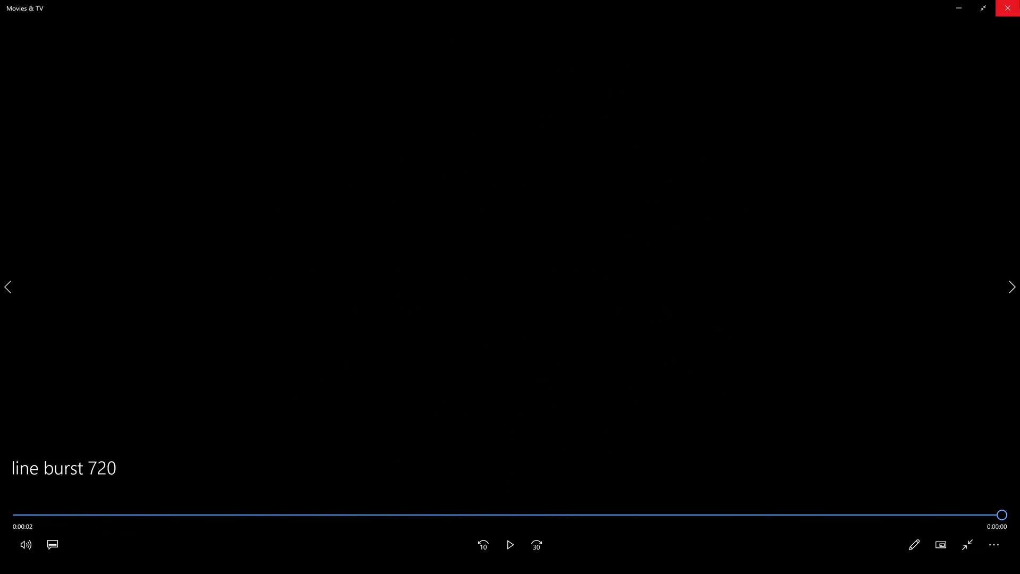
pyautogui.click(1008, 8)
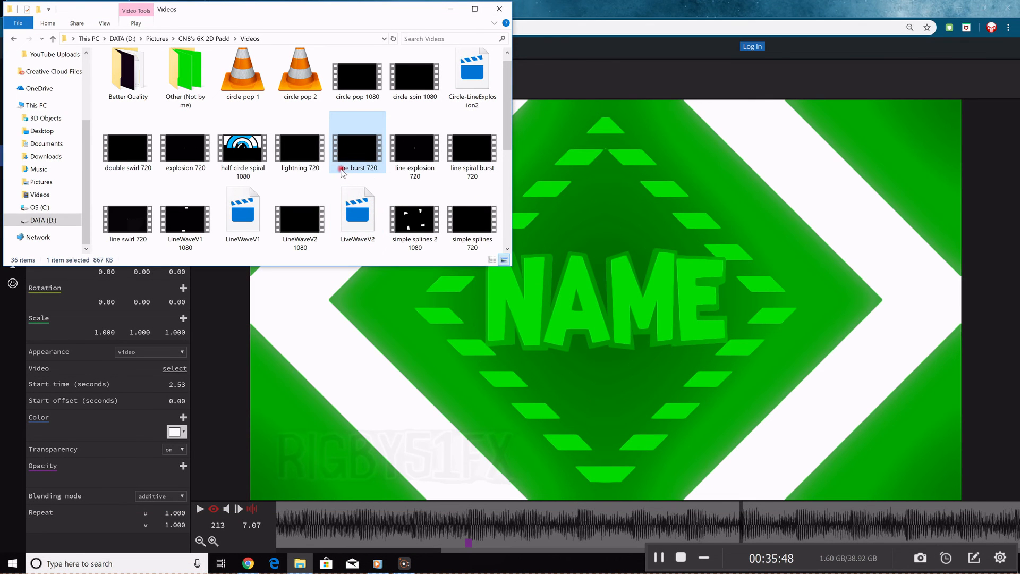